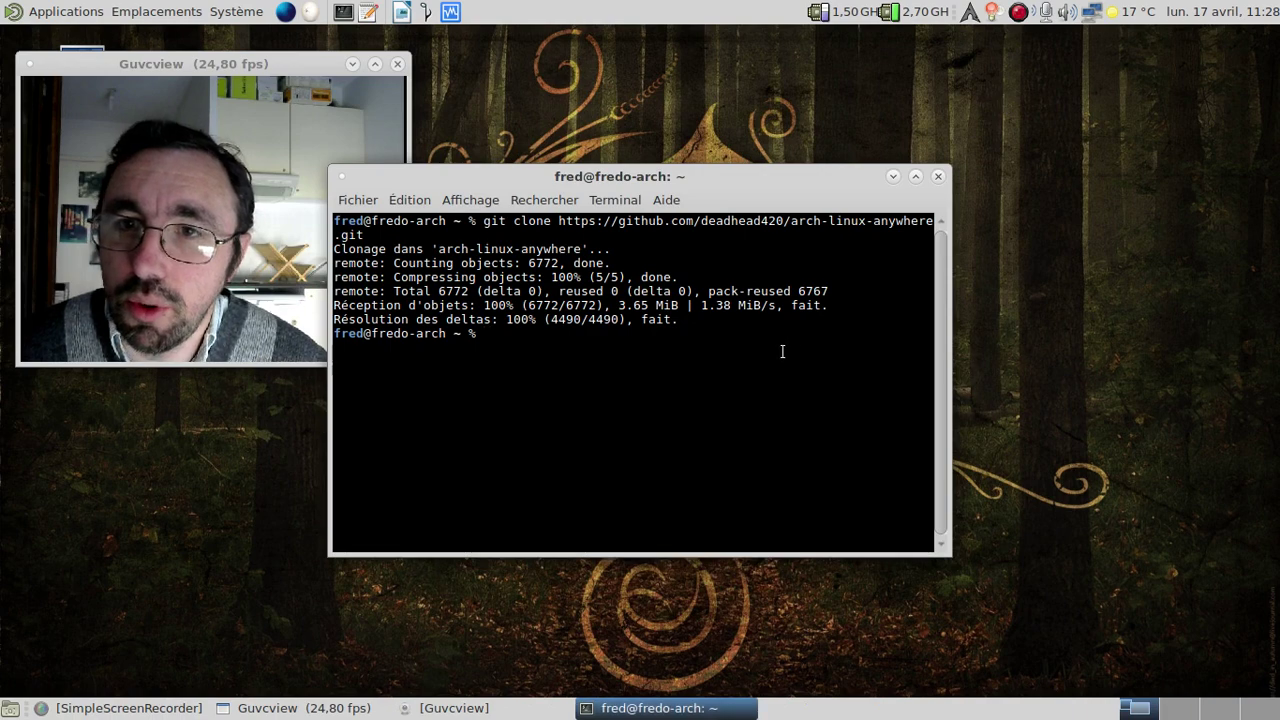
Enter the arch-linux-anywhere folder and update it with git pull.
text(cd ar)
key(Tab)
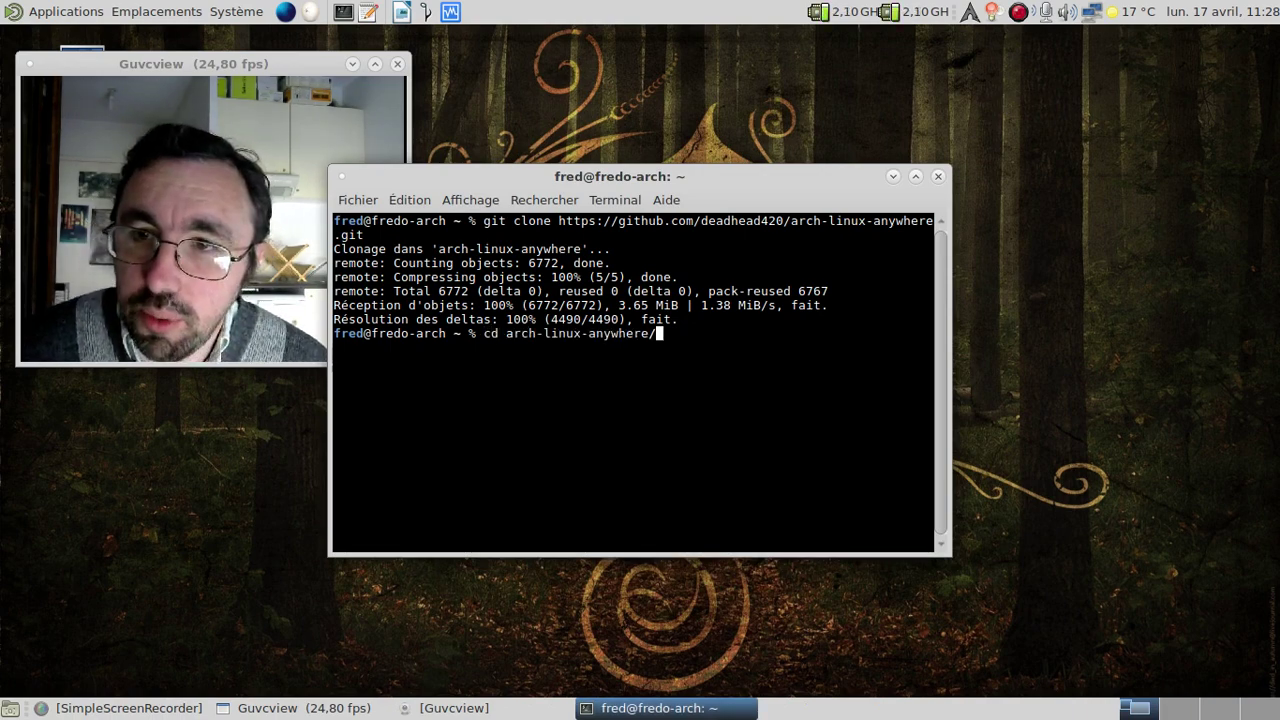
key(Return)
text(git pull)
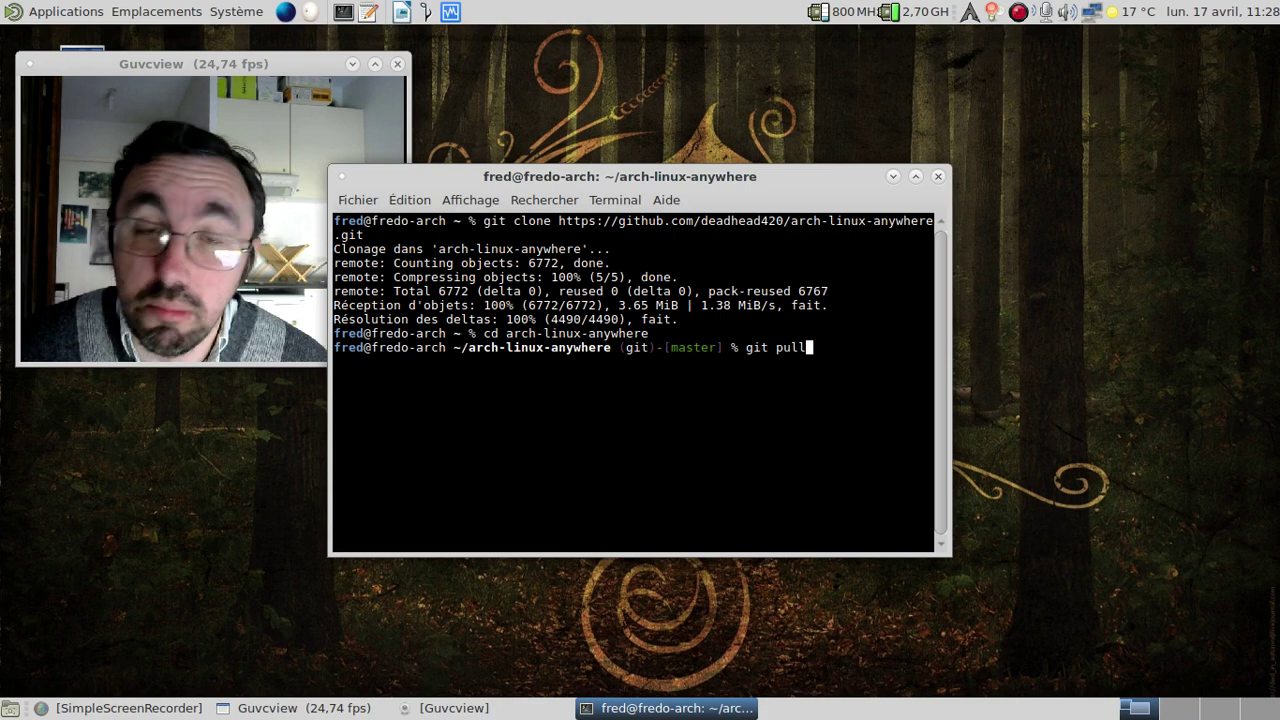
key(Return)
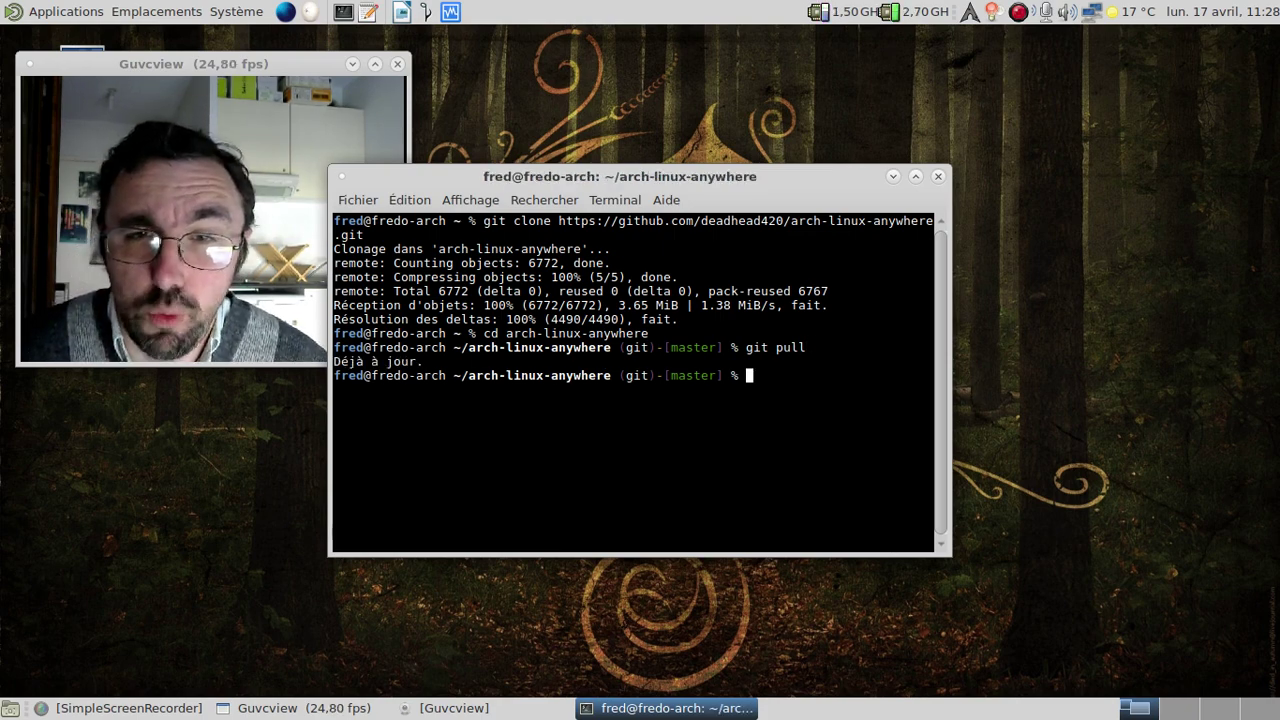
Run ./arch-anywhere-creator.sh to start building the custom ISO.
text(./arch-)
key(Tab)
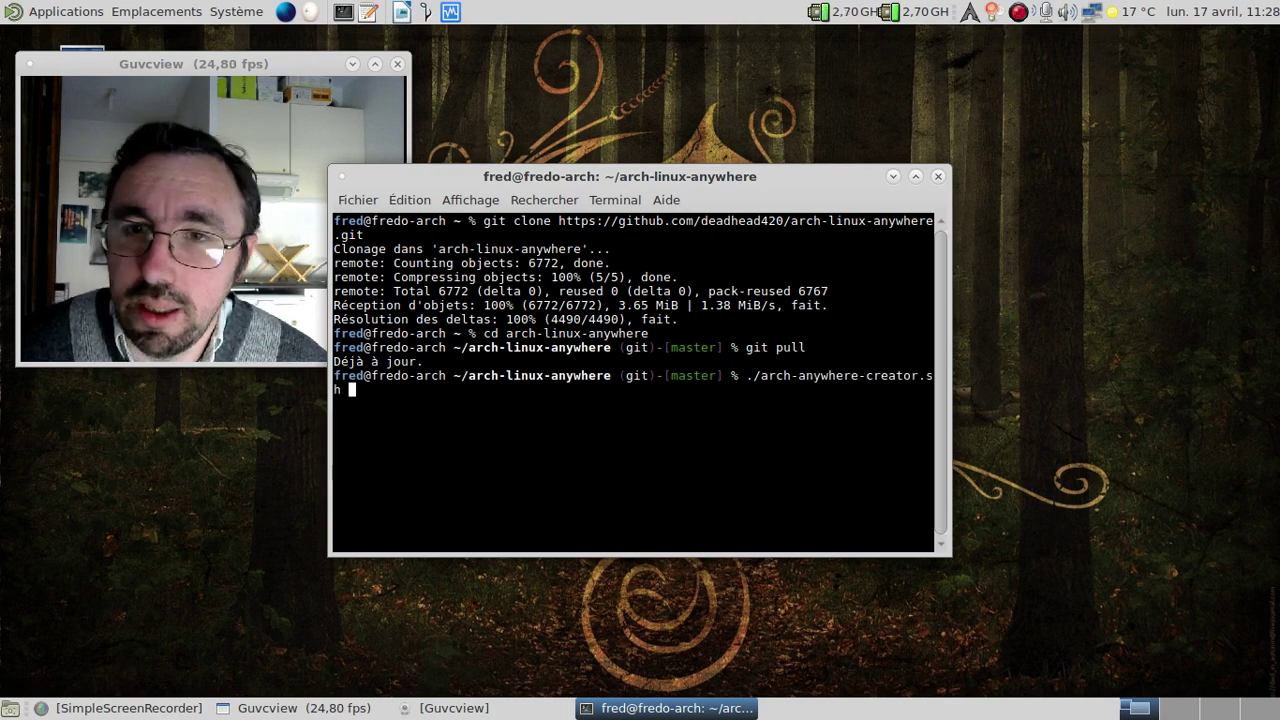
key(Return)
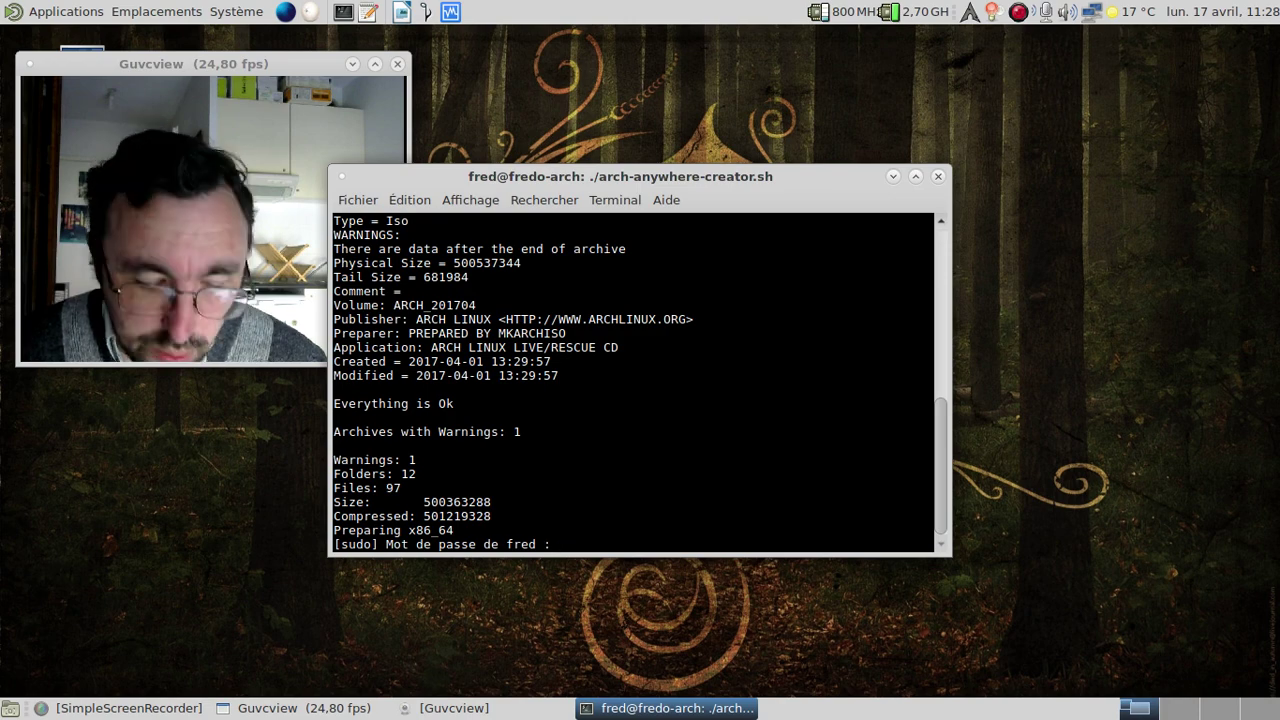
Enter the sudo password, let the build finish, and answer y to remove customiso.
key(Return)
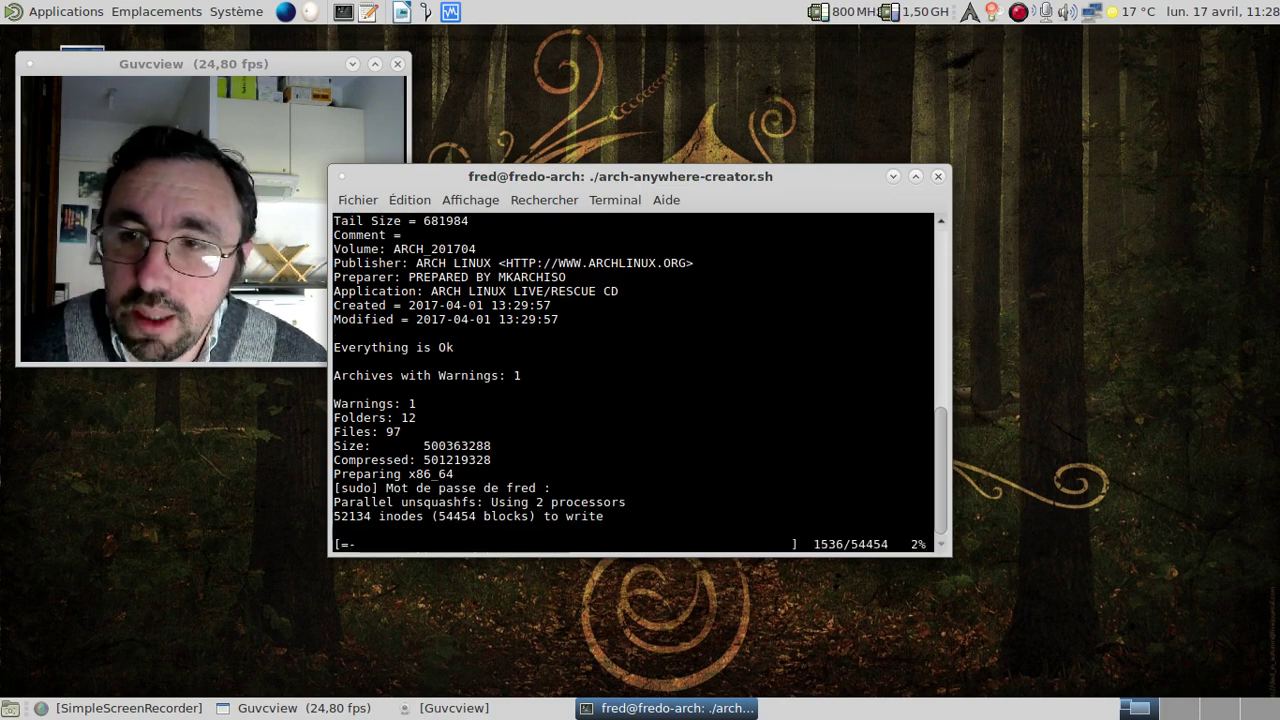
drag(649, 175, 744, 78)
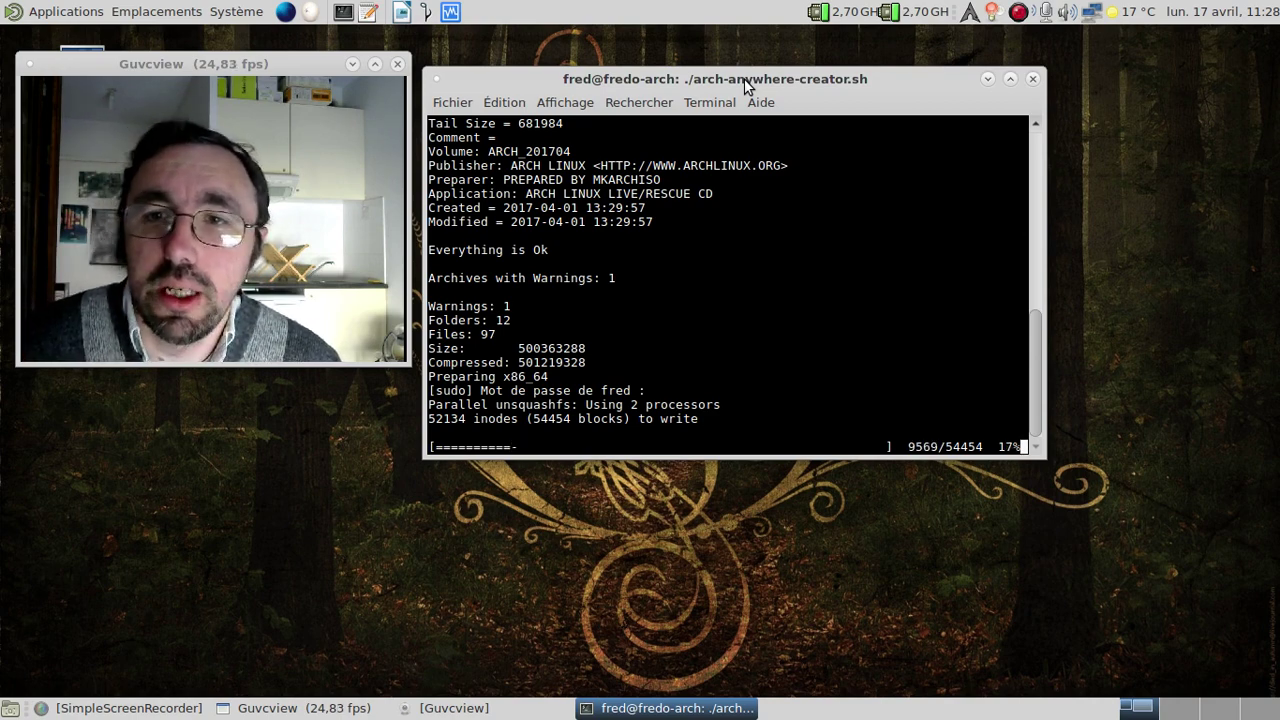
right_click(1019, 12)
click(1066, 72)
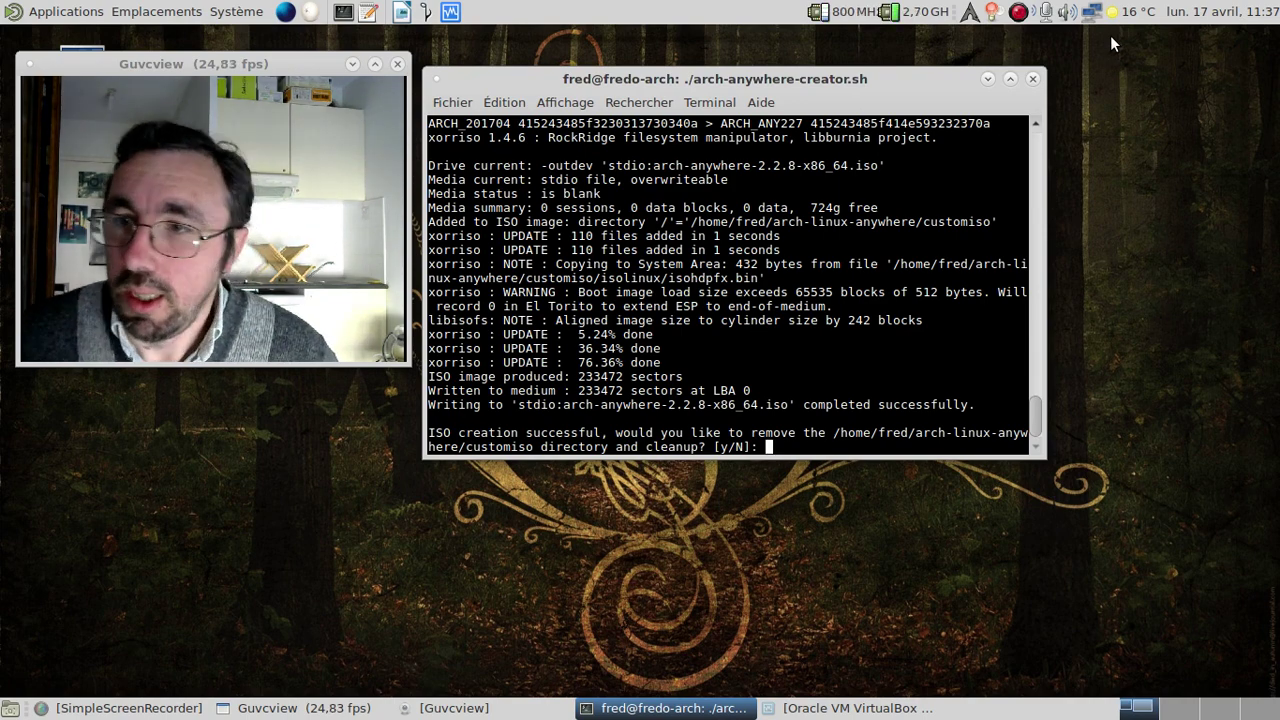
text(y)
key(Return)
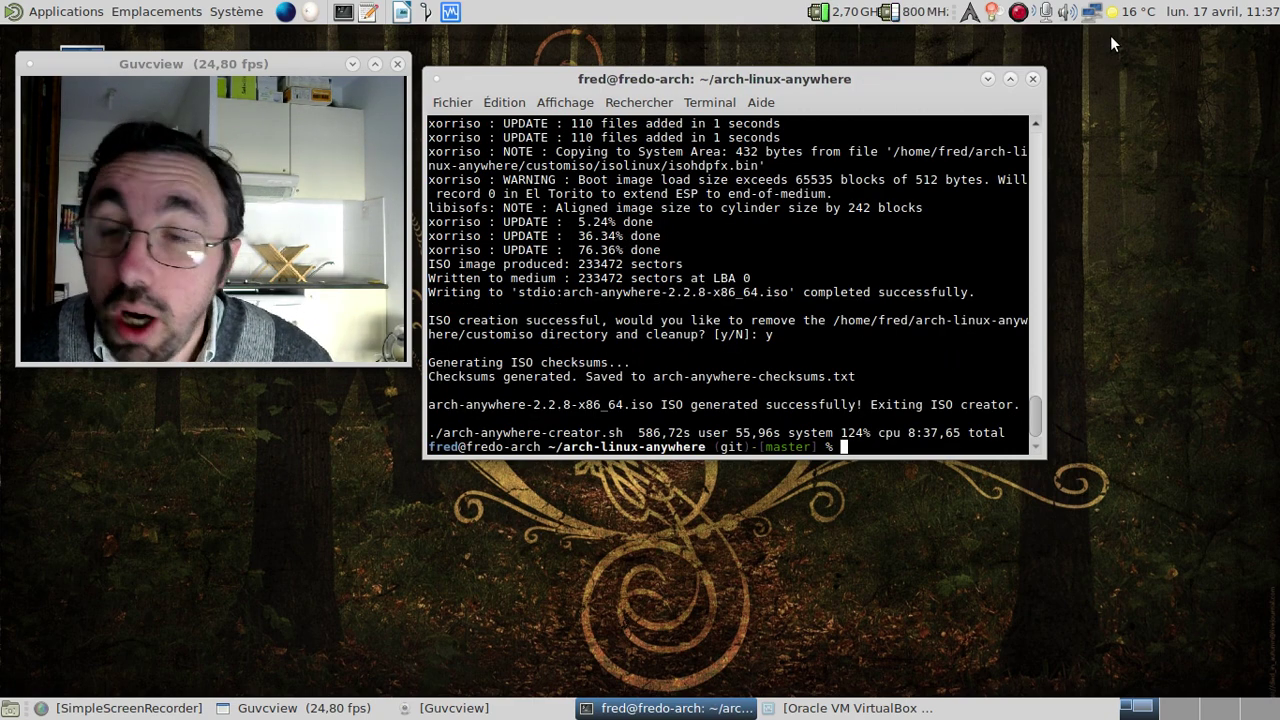
Mount arch-anywhere-2.2.8-x86_64.iso from the arch-linux-anywhere folder in the VM's optical drive.
click(850, 708)
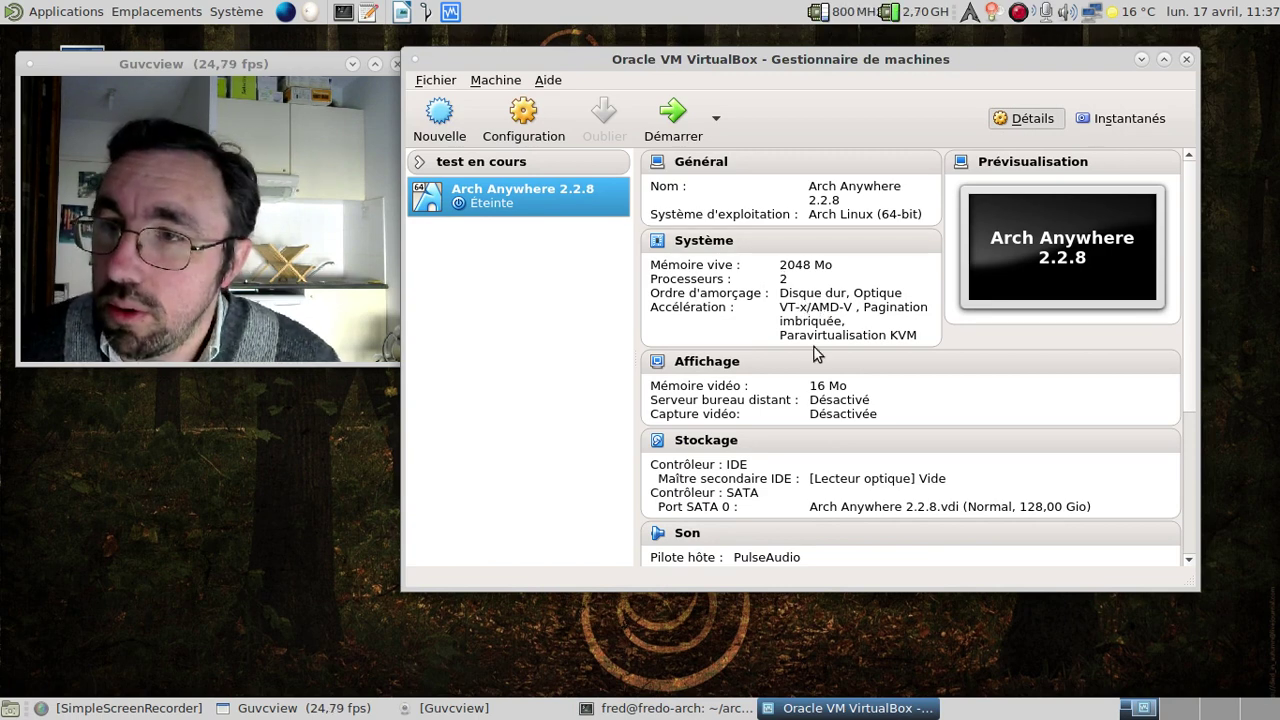
click(886, 484)
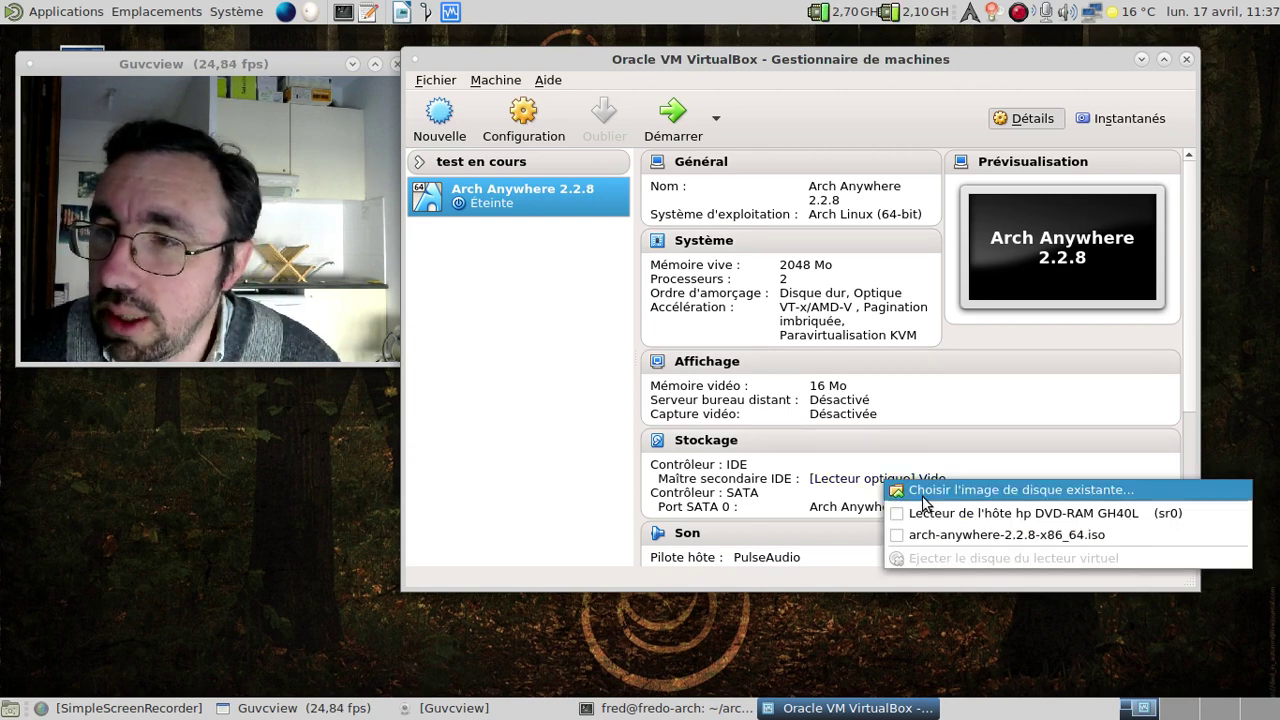
click(923, 490)
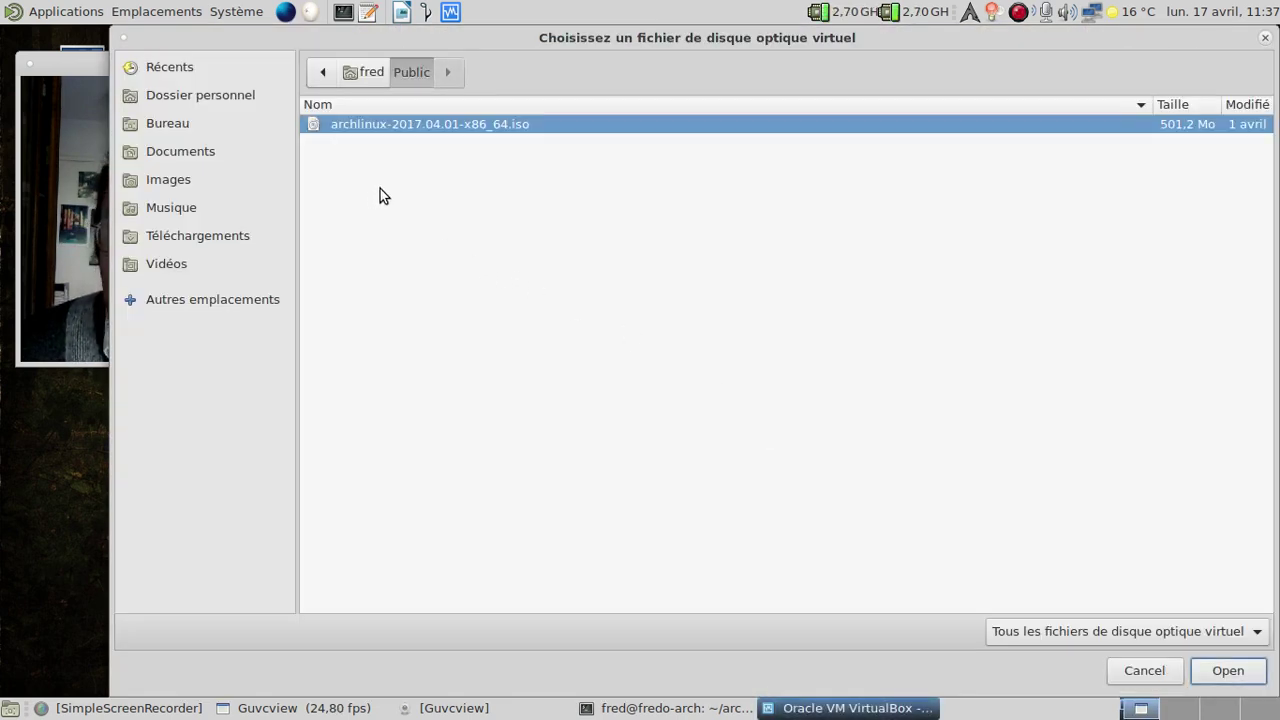
click(189, 97)
click(387, 300)
double_click(387, 300)
click(408, 215)
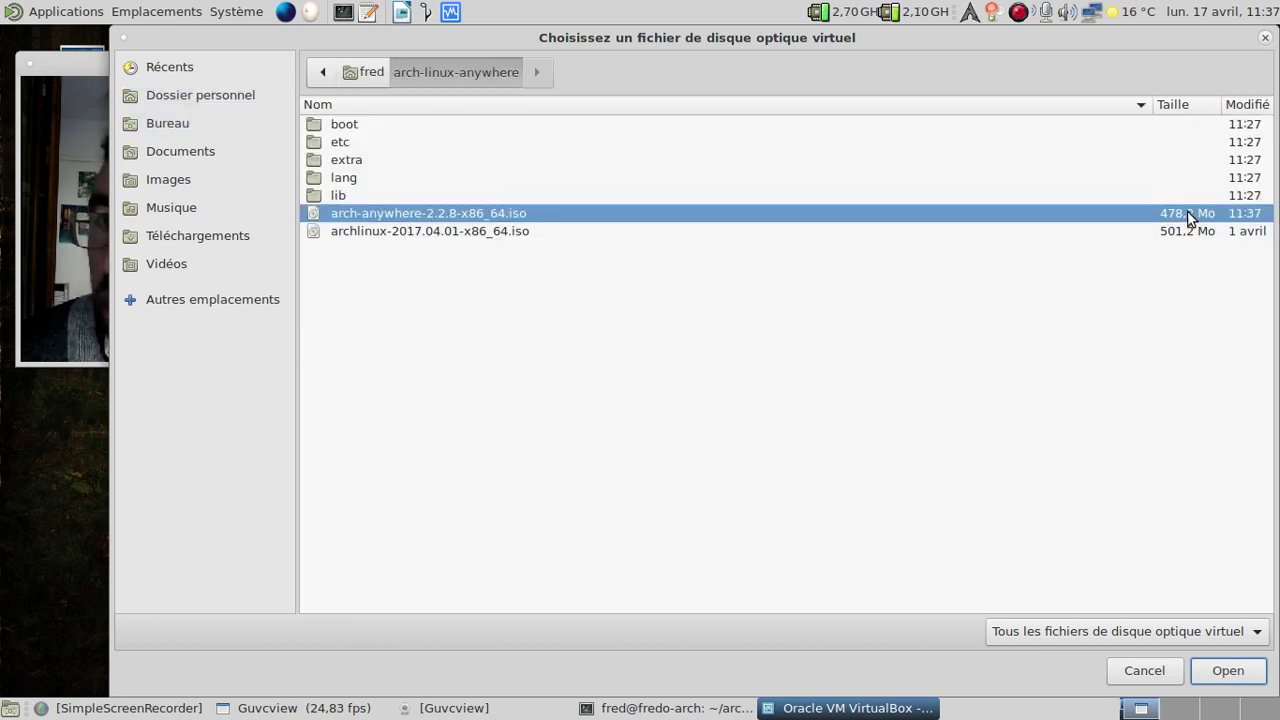
click(1256, 677)
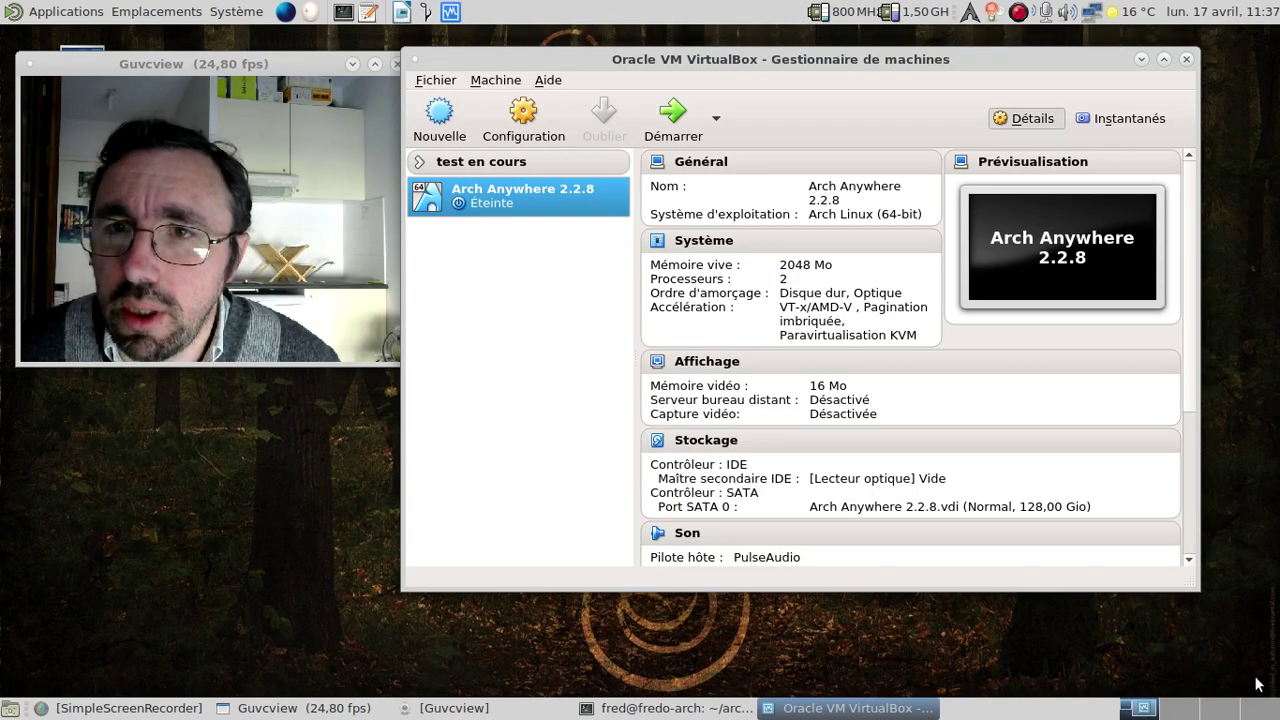
Start the Arch Anywhere 2.2.8 VM, close the terminal, and boot the Boot Arch Linux entry.
click(673, 116)
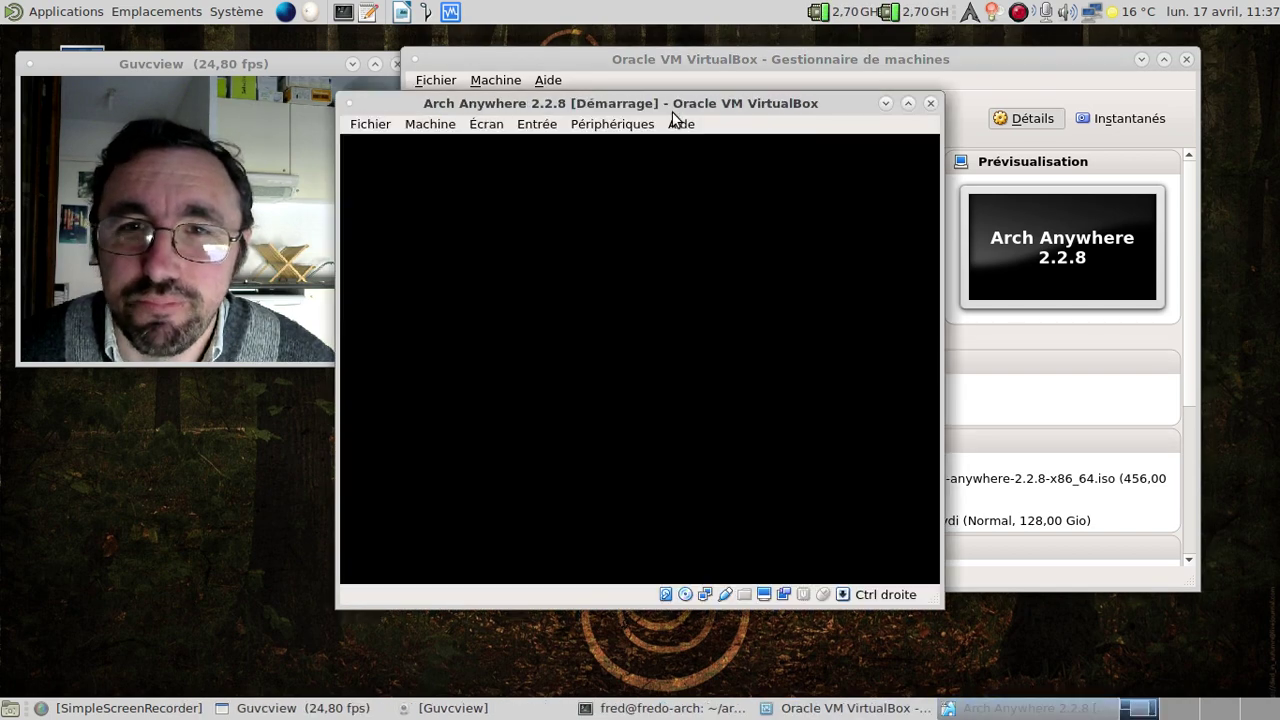
click(1141, 59)
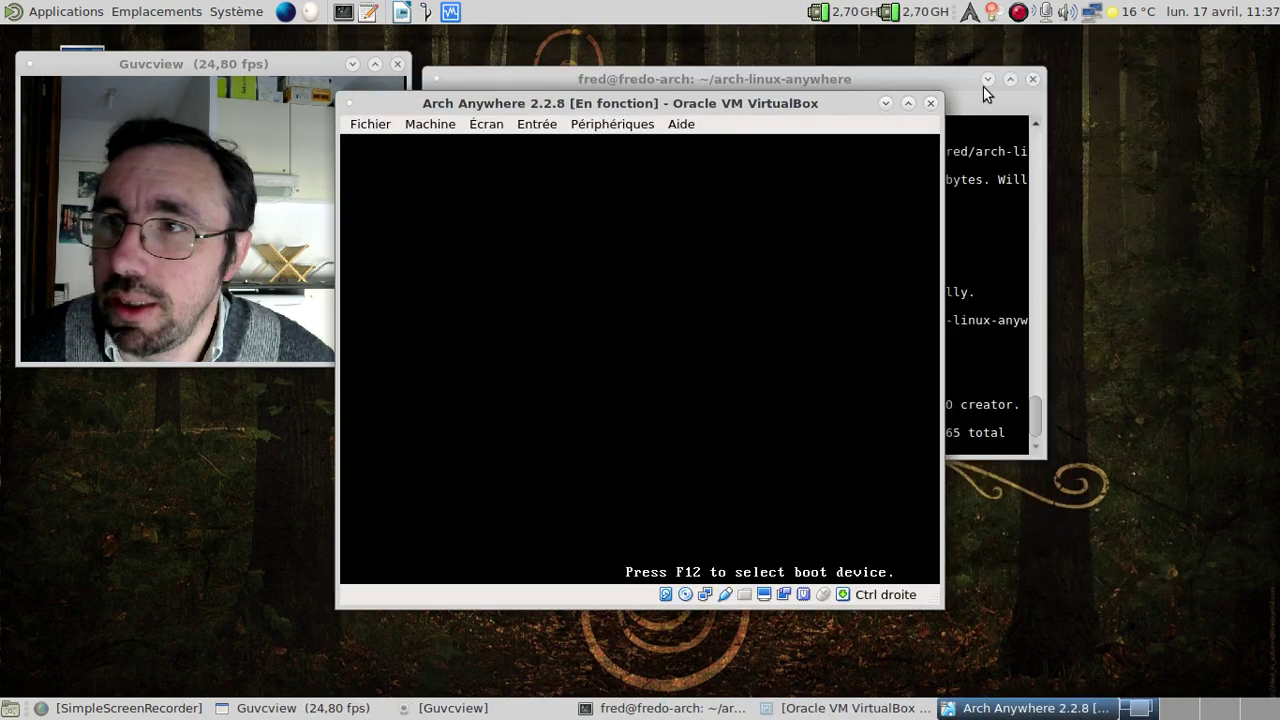
click(1035, 79)
drag(701, 113, 795, 62)
key(Return)
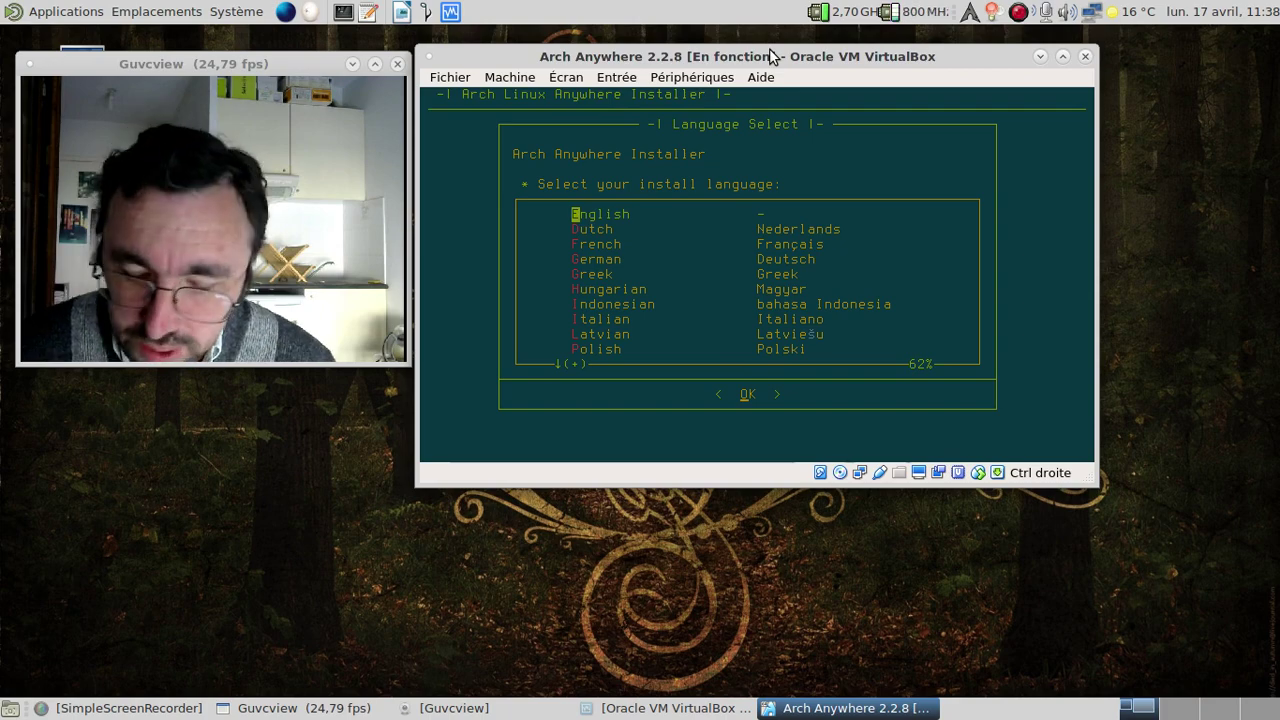
Choose French as the installer language, agree to install, and pick France for mirrors.
key(Control_R+f)
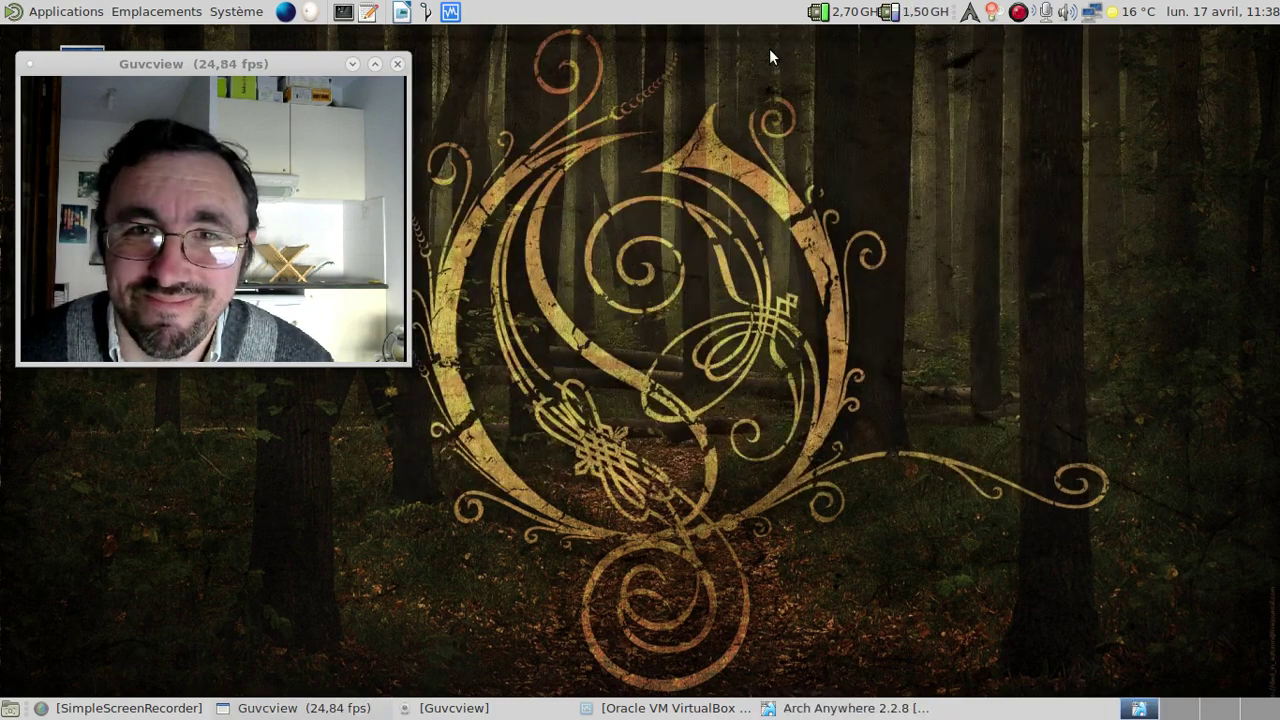
key(Down)
key(Down)
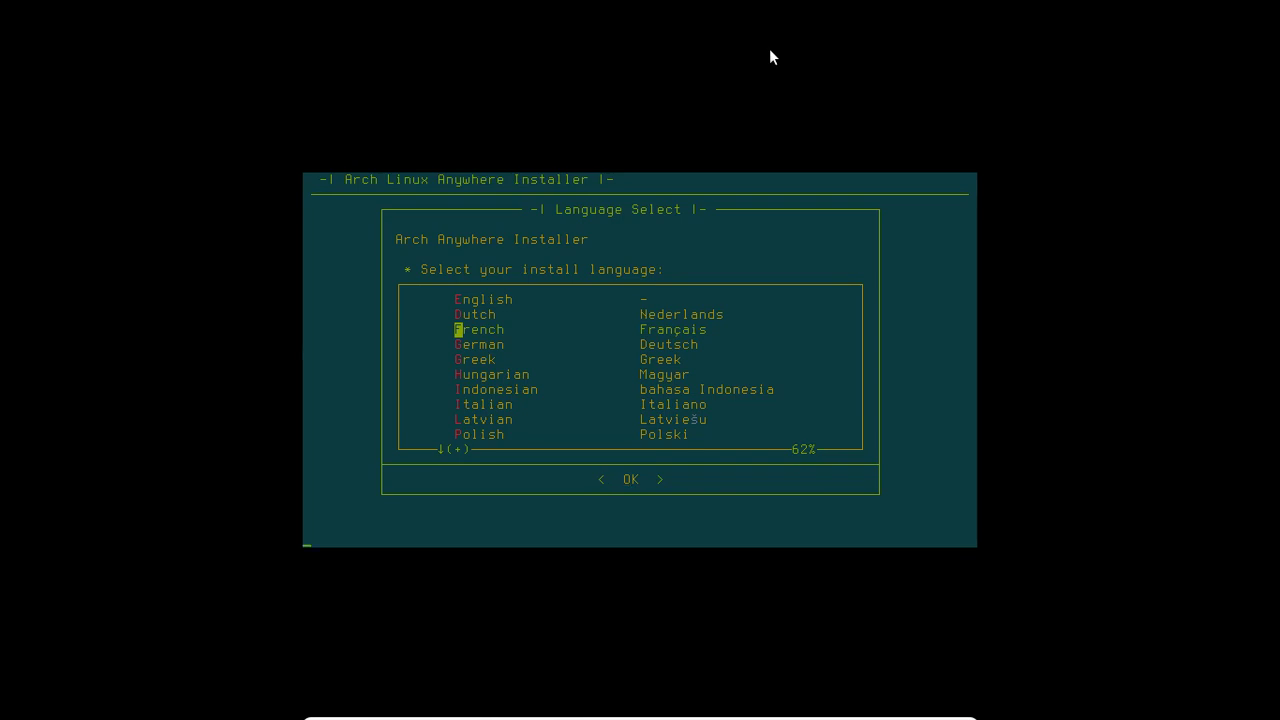
key(Return)
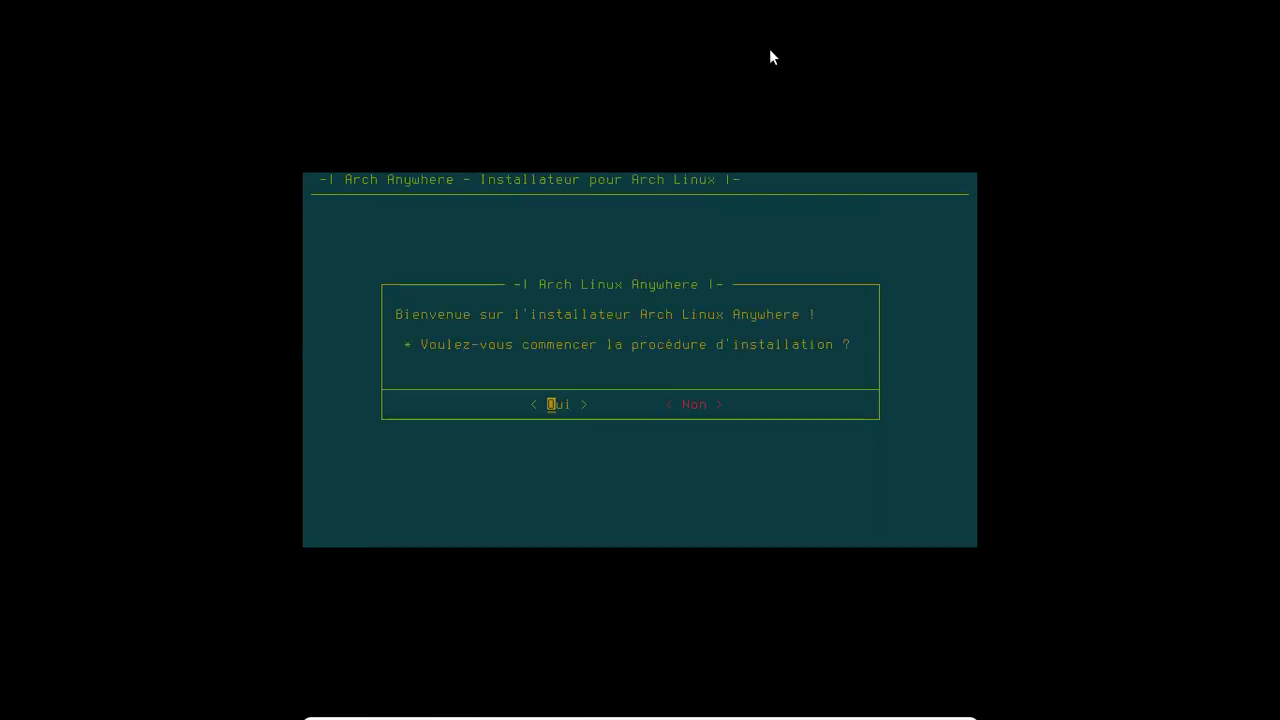
key(Control_R+f)
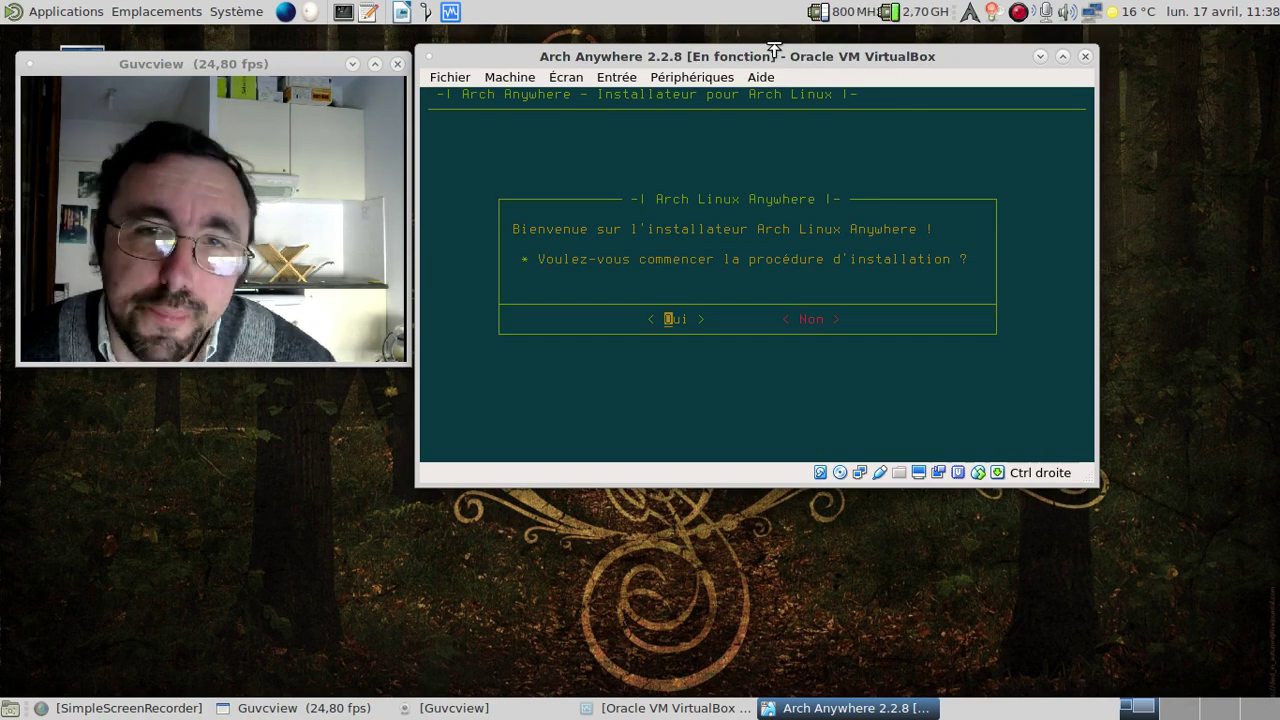
key(Return)
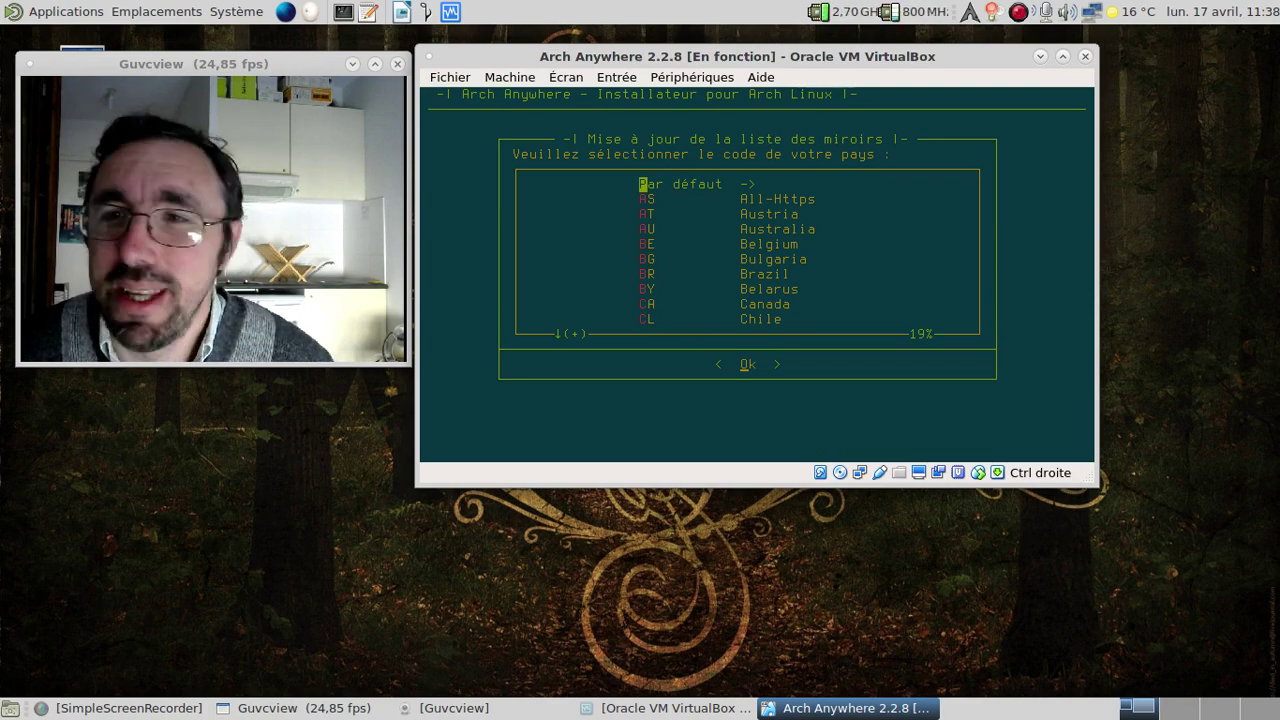
key(f)
key(f)
key(Return)
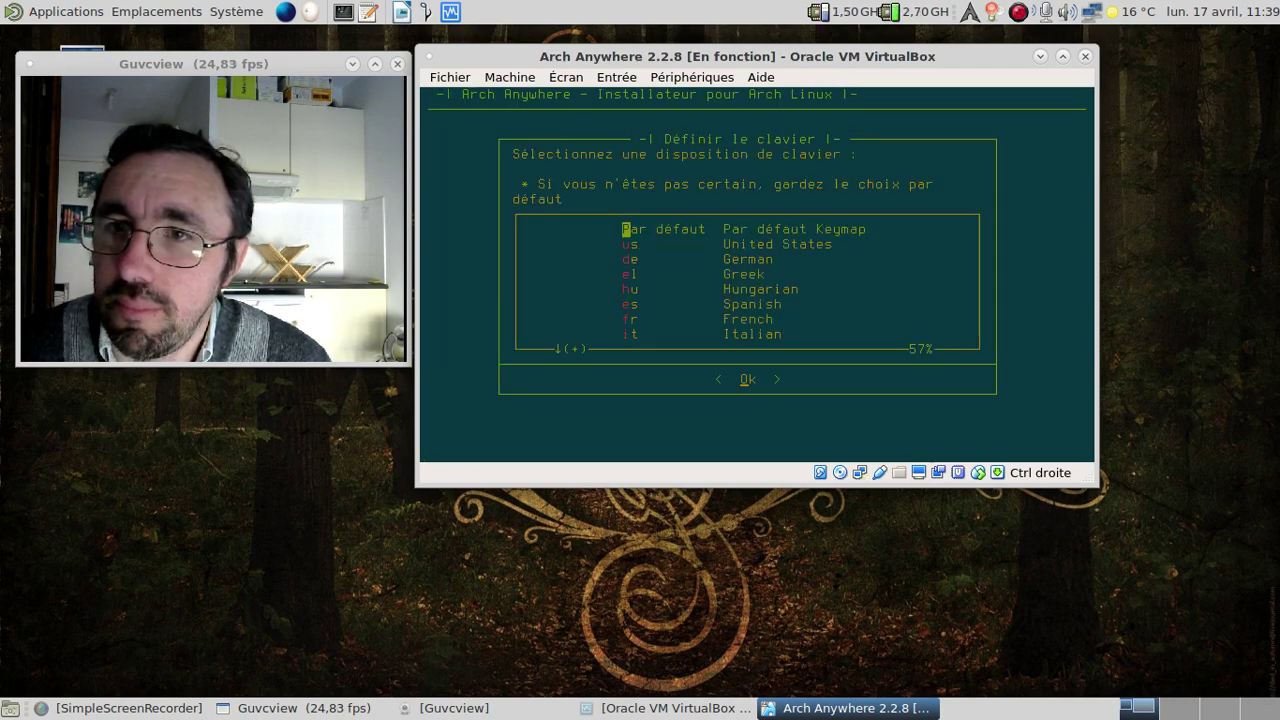
Select the fr keyboard layout and the fr_FR.UTF-8 locale.
key(Down)
key(Down)
key(Down)
key(Down)
key(Down)
key(Down)
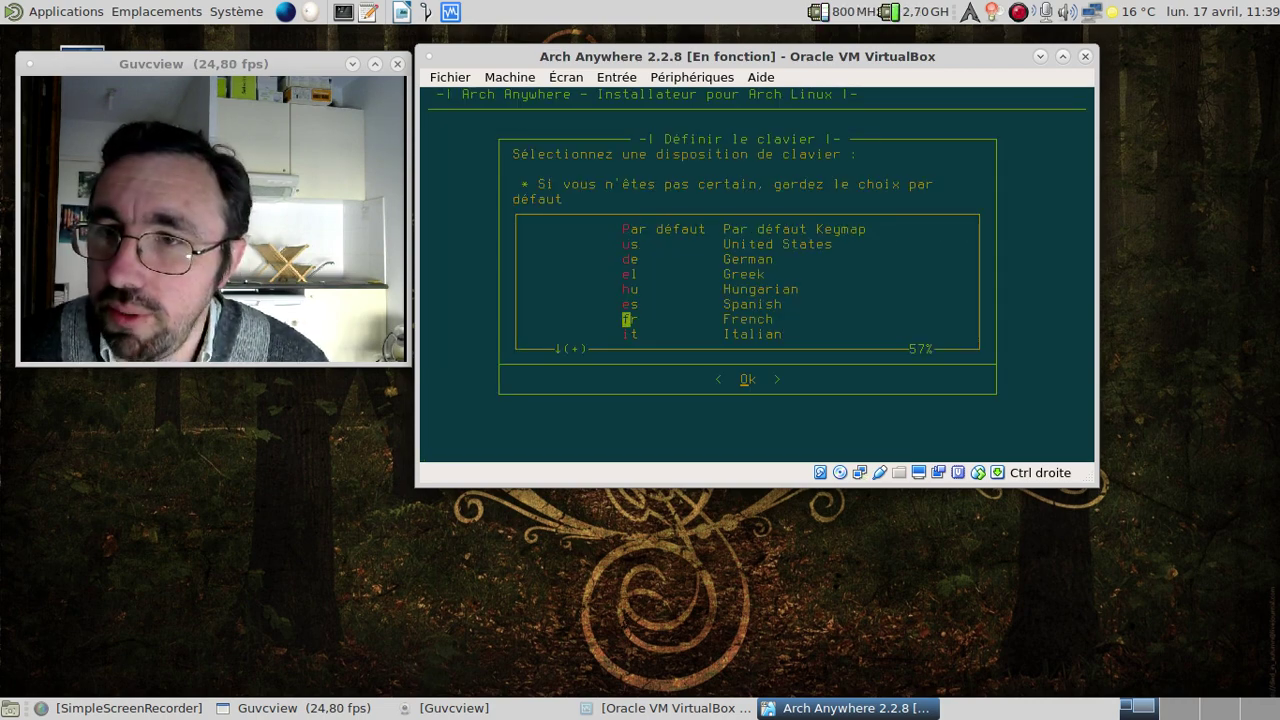
key(Down)
key(Down)
key(Down)
key(Down)
key(Down)
key(Down)
key(Down)
key(Up)
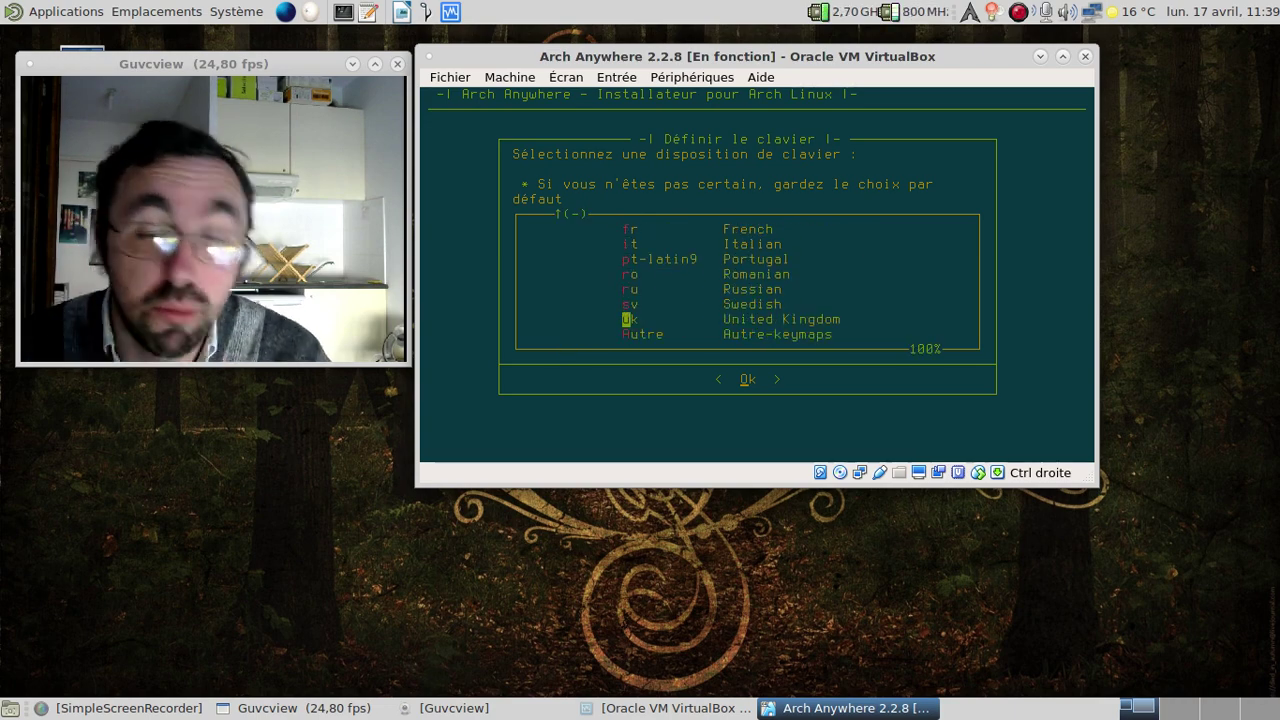
key(Up)
key(Up)
key(Up)
key(Up)
key(Up)
key(Up)
key(Return)
key(f)
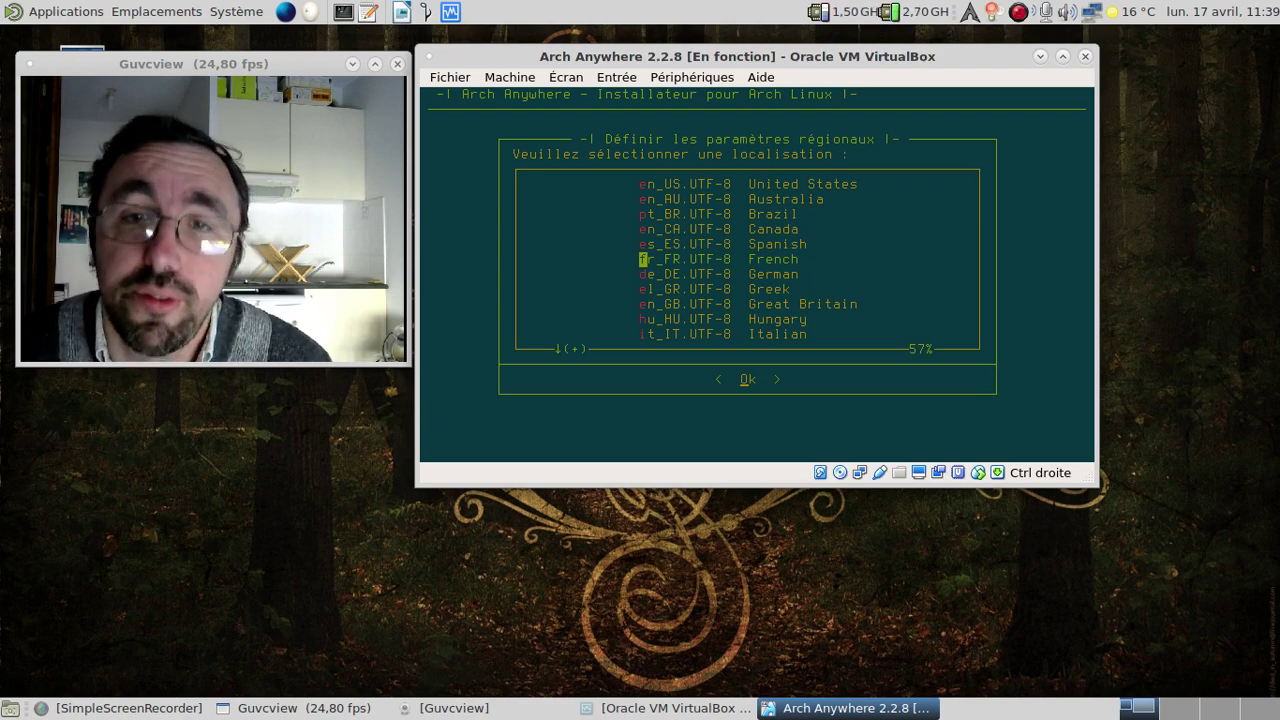
key(Return)
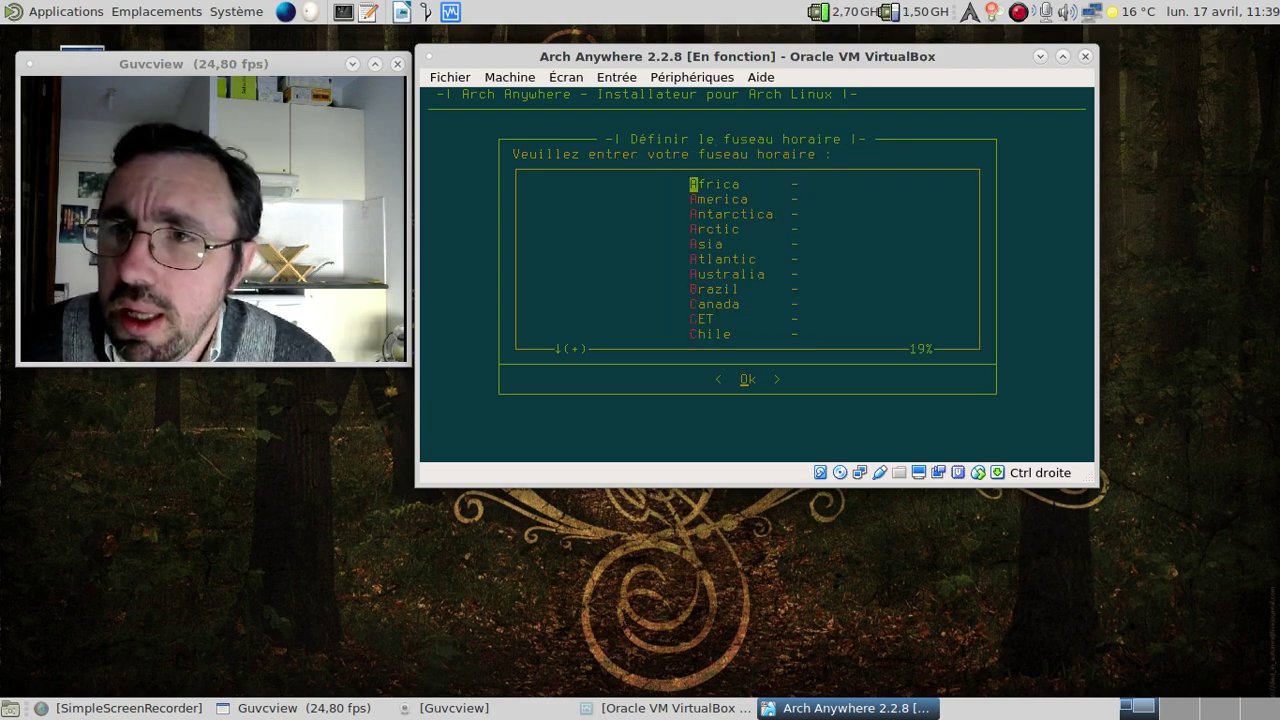
Set the timezone to Europe with Paris as the city.
key(e)
key(e)
key(e)
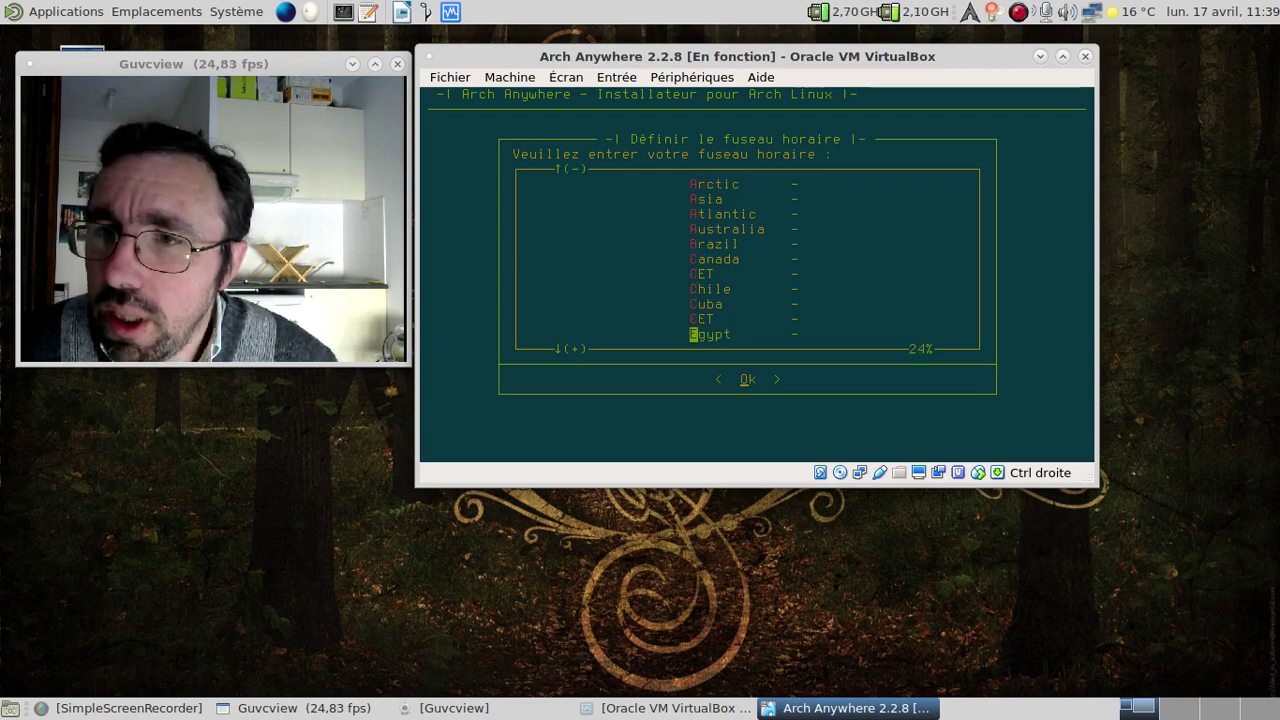
key(e)
key(e)
key(e)
key(e)
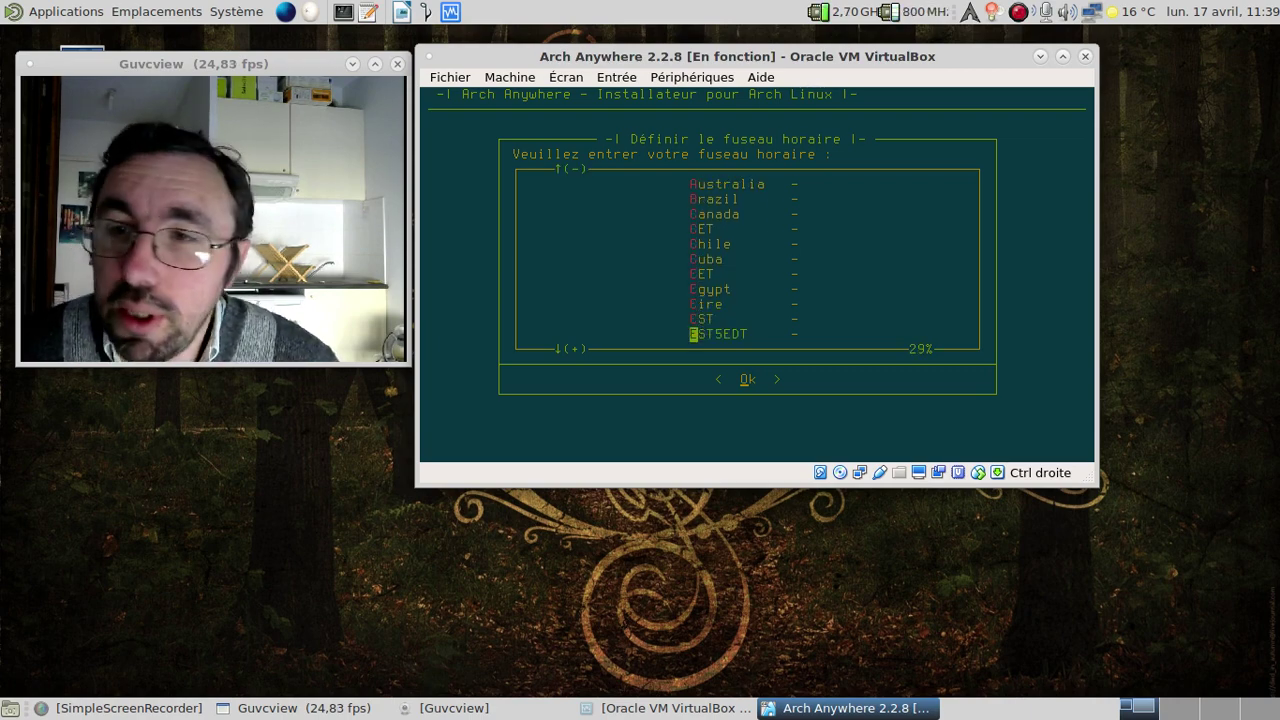
key(Return)
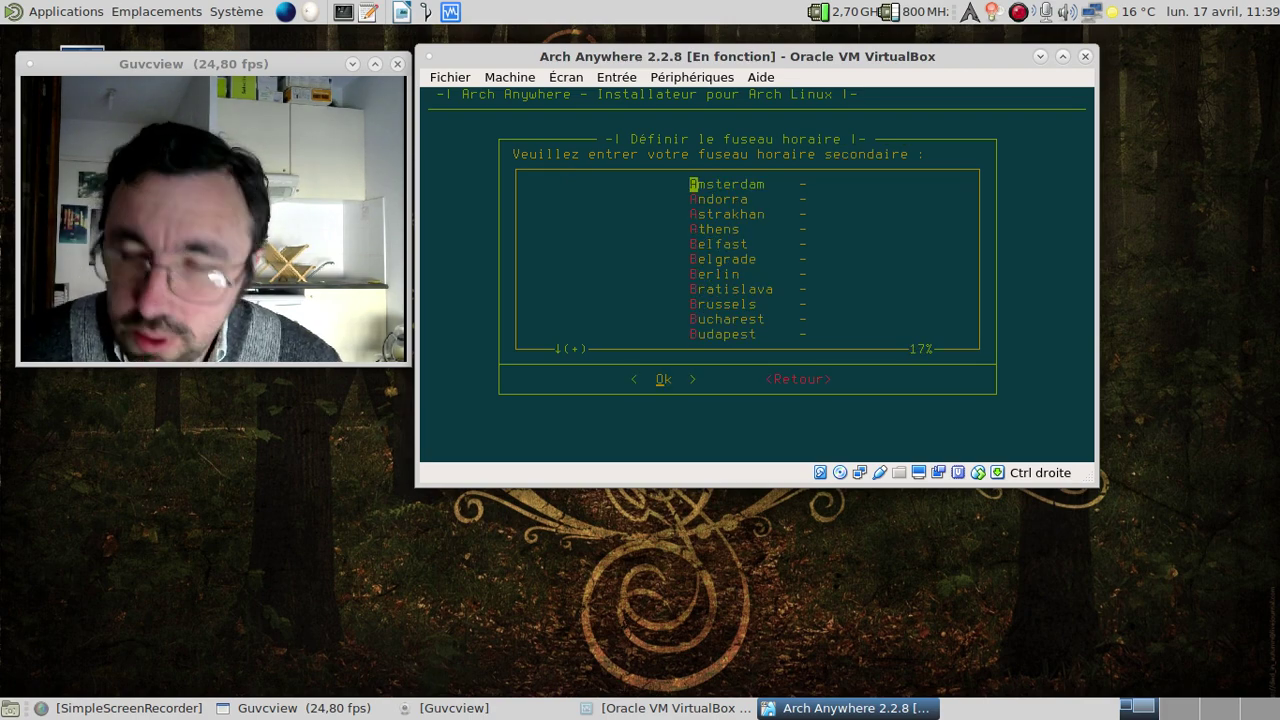
key(p)
key(Return)
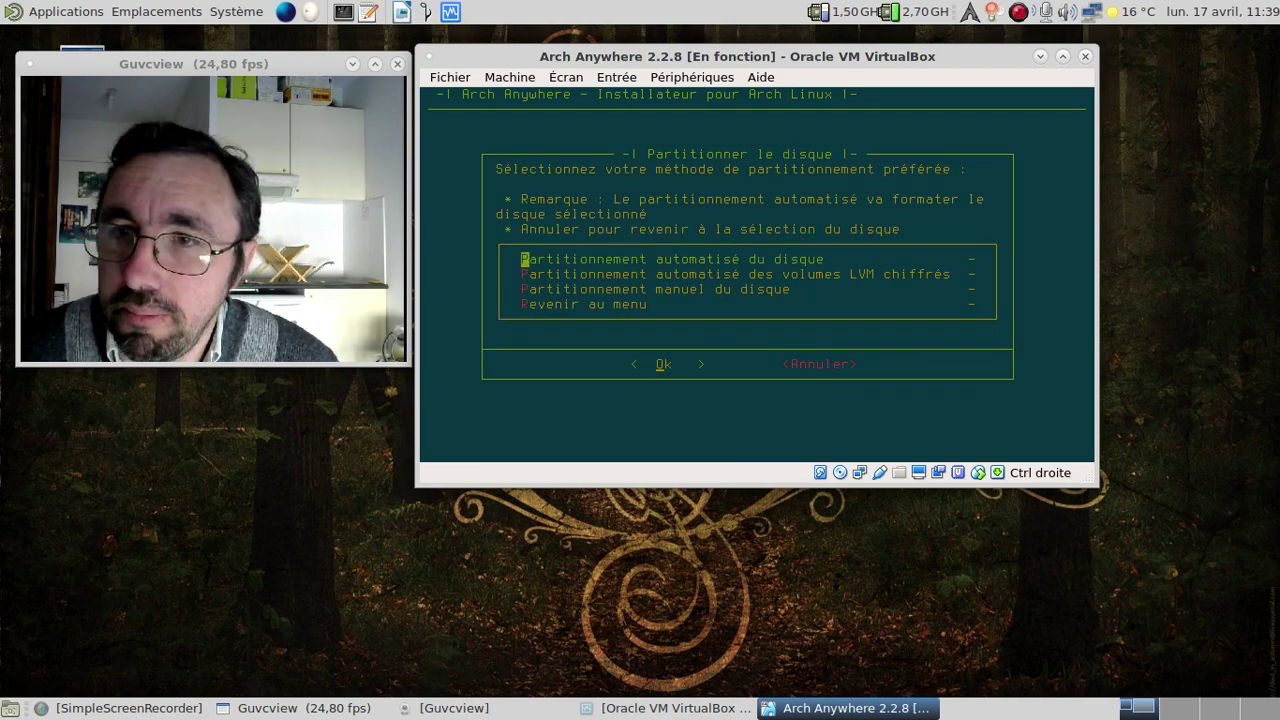
Choose manual partitioning of /dev/sda with a dos partition table in cfdisk.
key(Down)
key(Down)
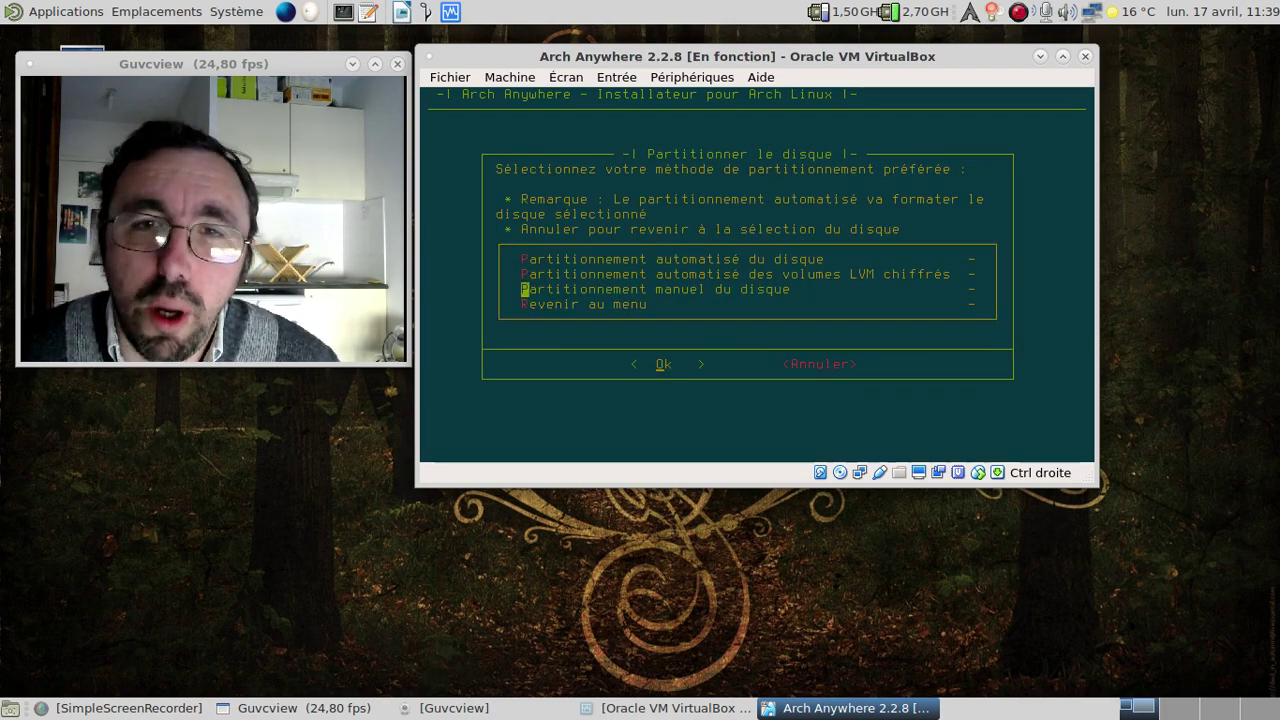
key(Return)
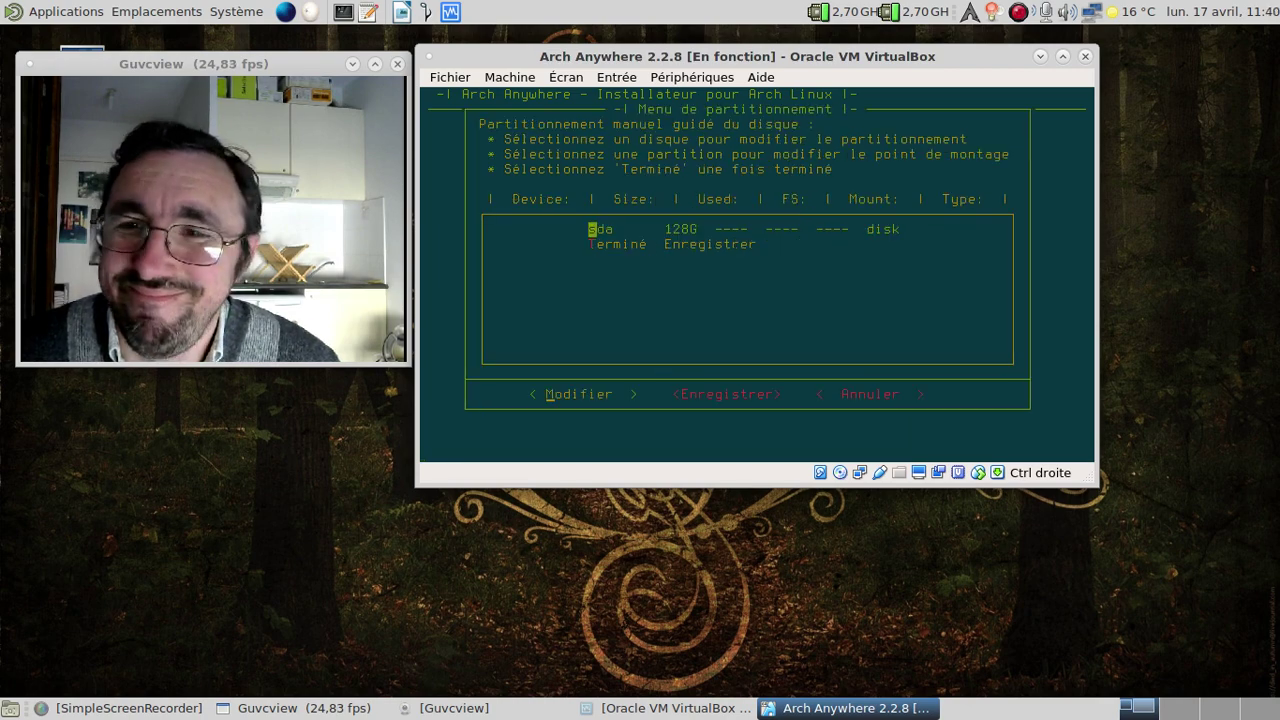
key(Return)
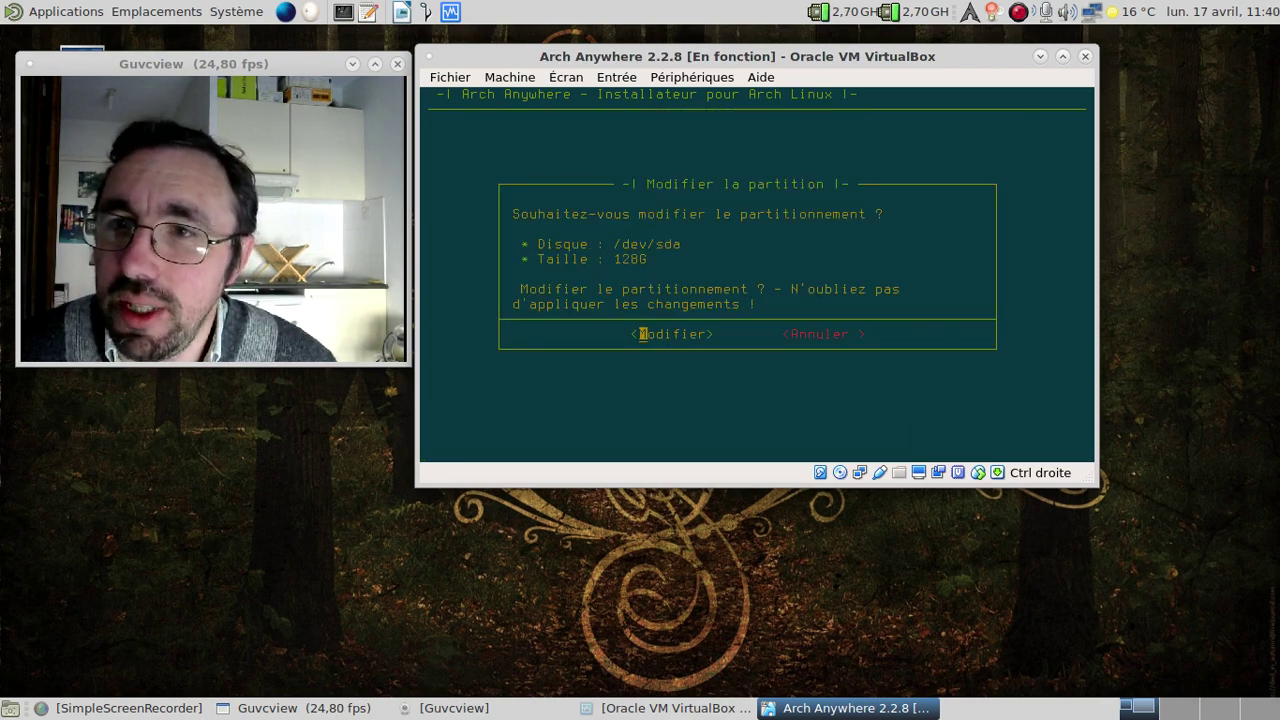
key(Return)
key(Down)
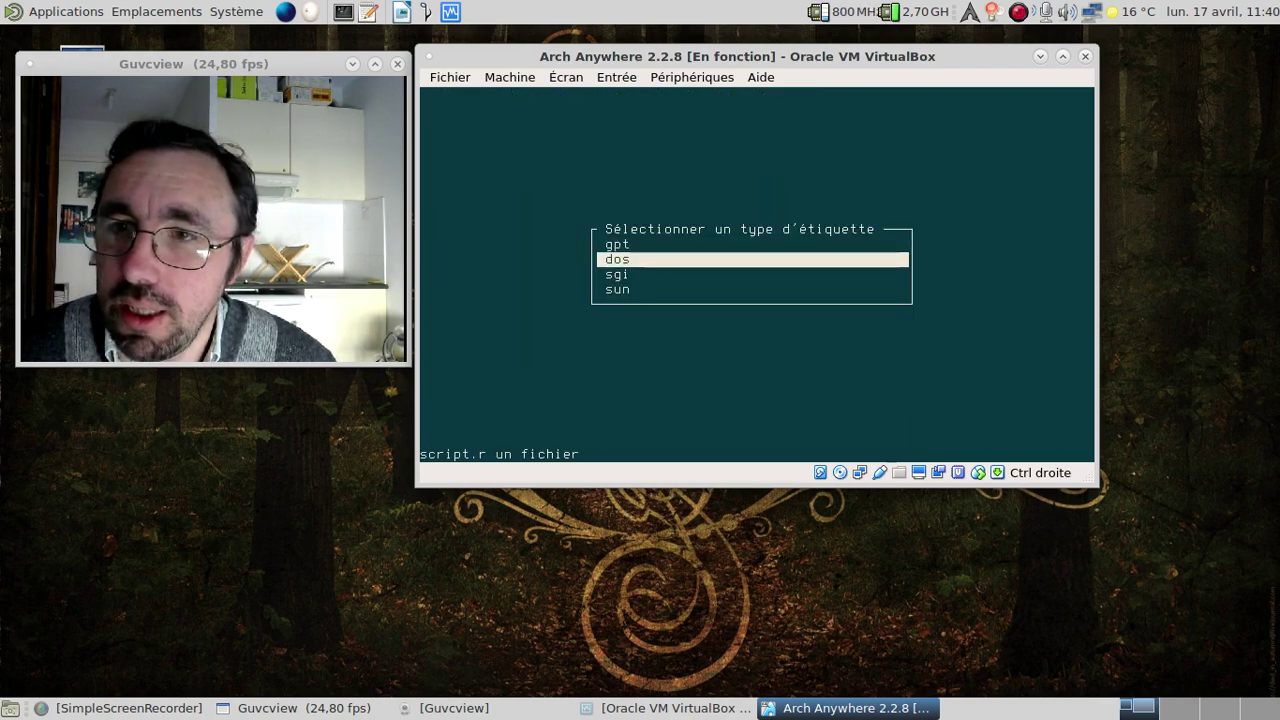
key(Return)
key(Return)
Create a 512M primary sda1 partition and mark it bootable.
key(BackSpace)
key(BackSpace)
key(BackSpace)
key(BackSpace)
text(512M)
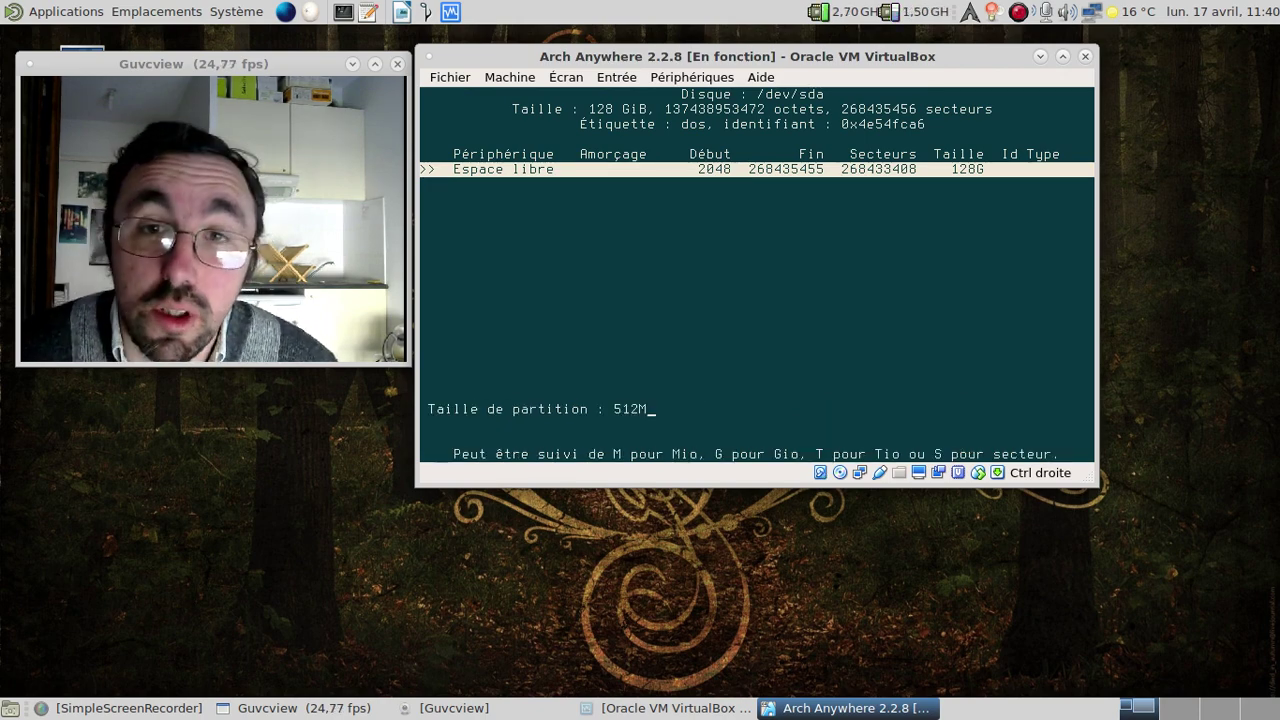
key(Return)
key(Return)
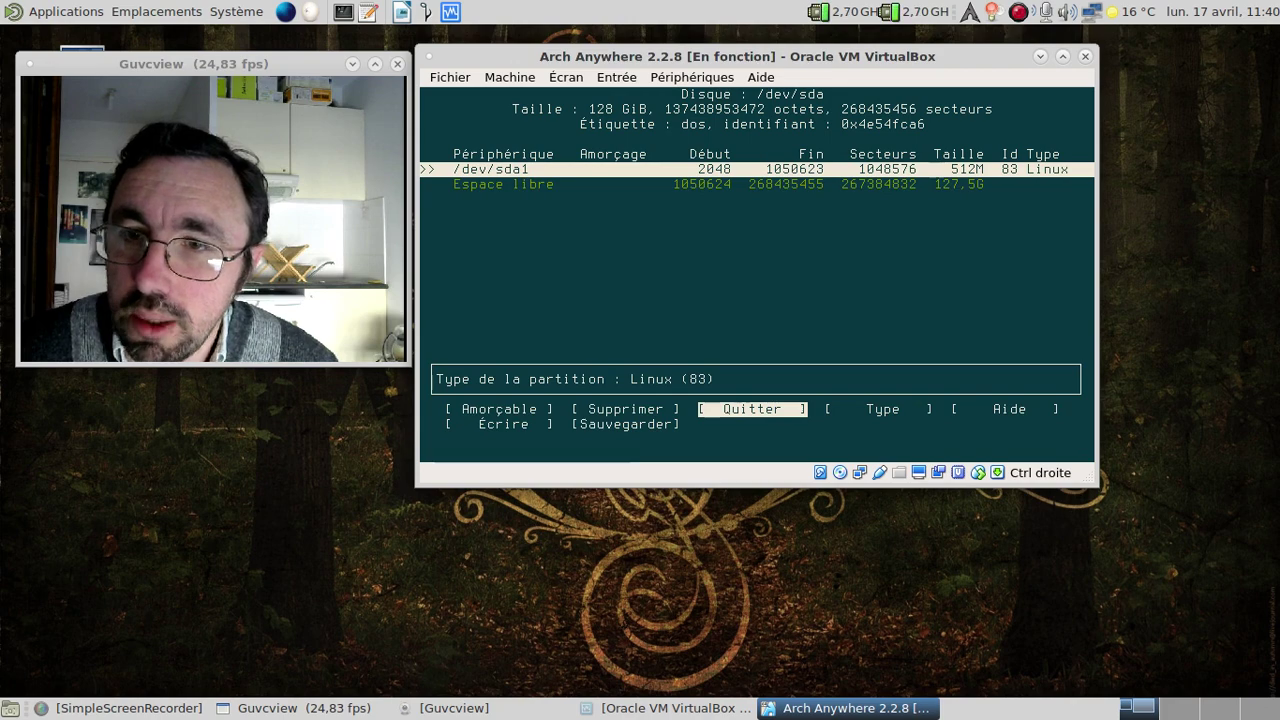
key(Down)
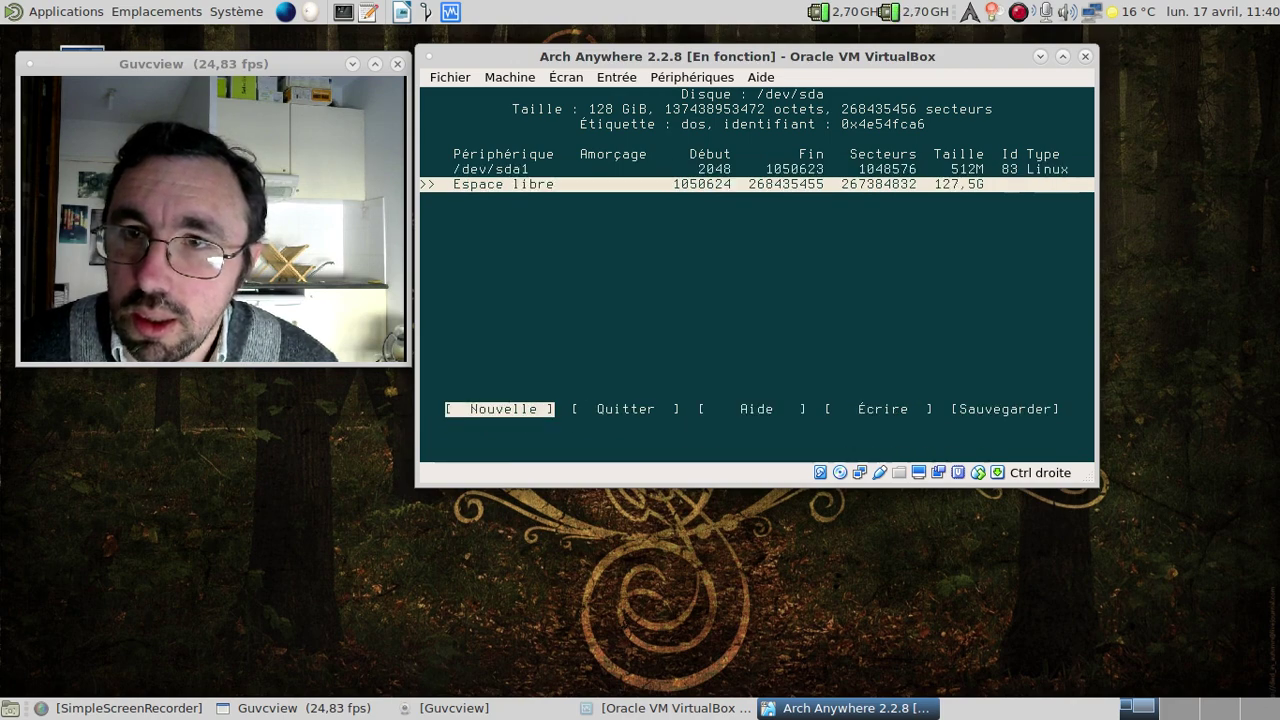
key(Up)
key(Left)
key(Left)
key(Return)
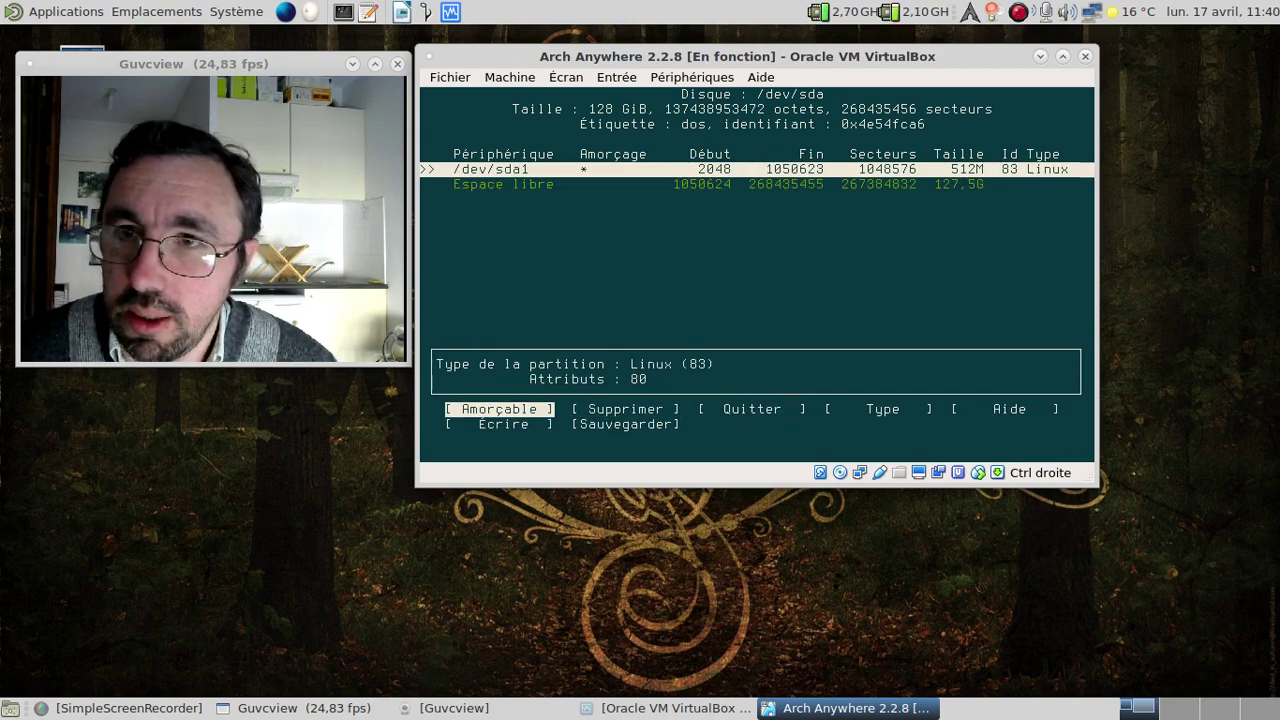
Create a 4G primary sda2 partition with type 82 swap.
key(Down)
key(Return)
key(BackSpace)
key(BackSpace)
key(BackSpace)
key(BackSpace)
key(BackSpace)
key(BackSpace)
text(4G)
key(Return)
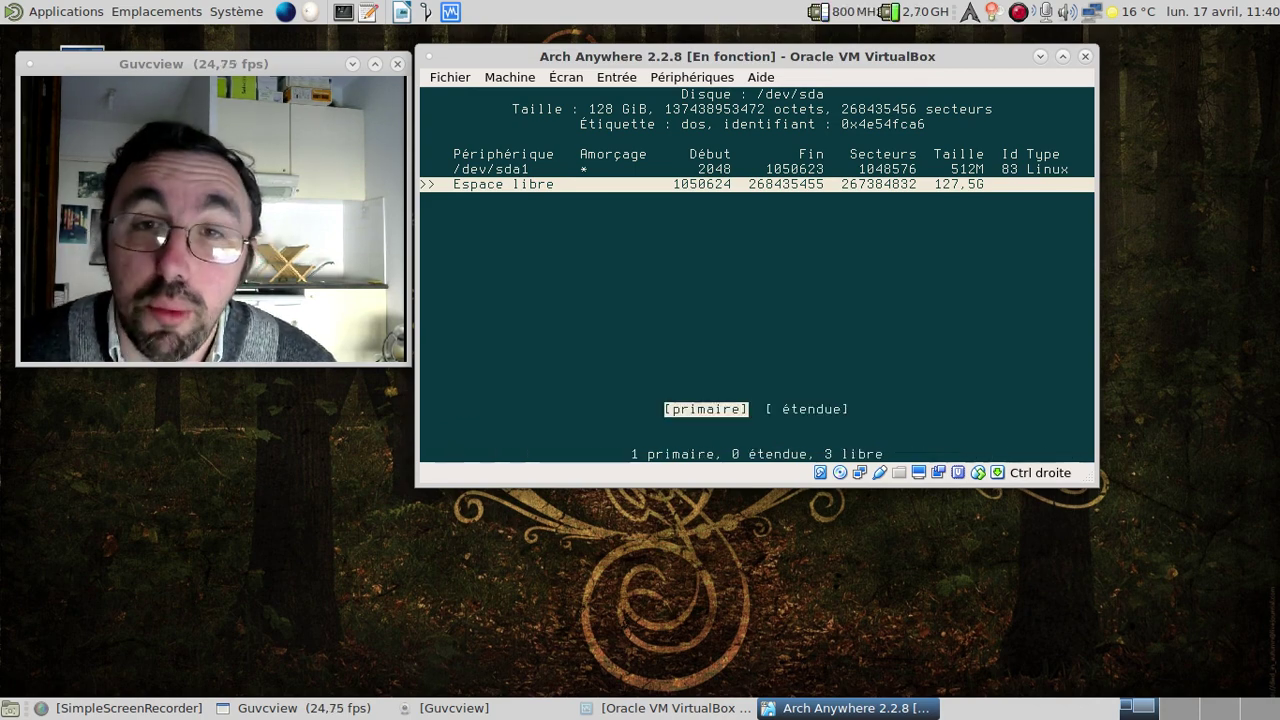
key(Return)
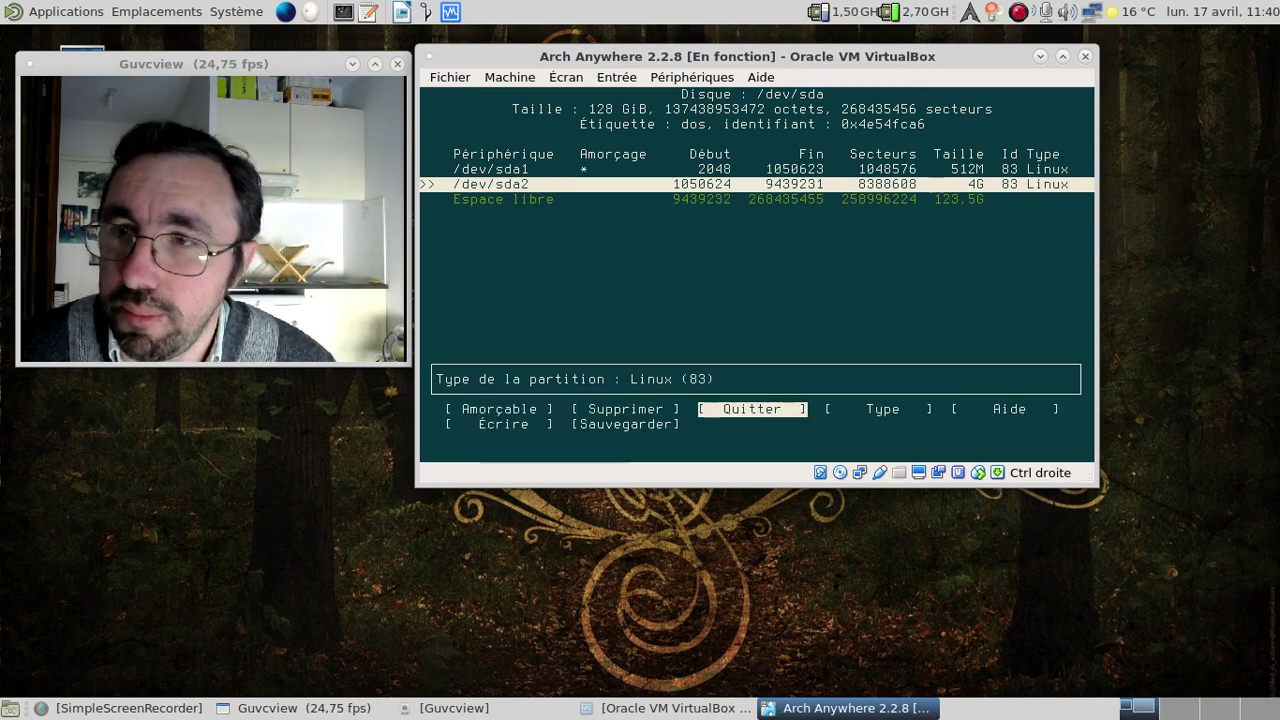
key(Right)
key(Right)
key(Left)
key(Return)
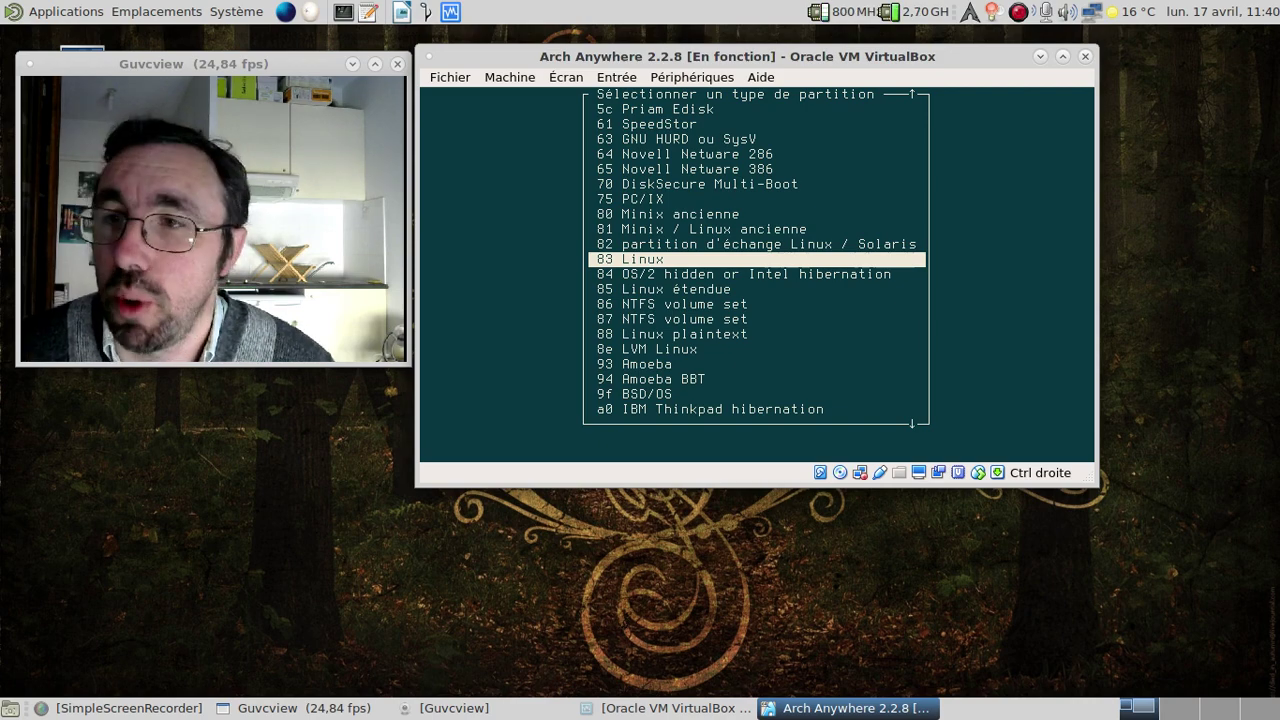
key(Up)
key(Return)
Create a 20G primary sda3 partition.
key(Down)
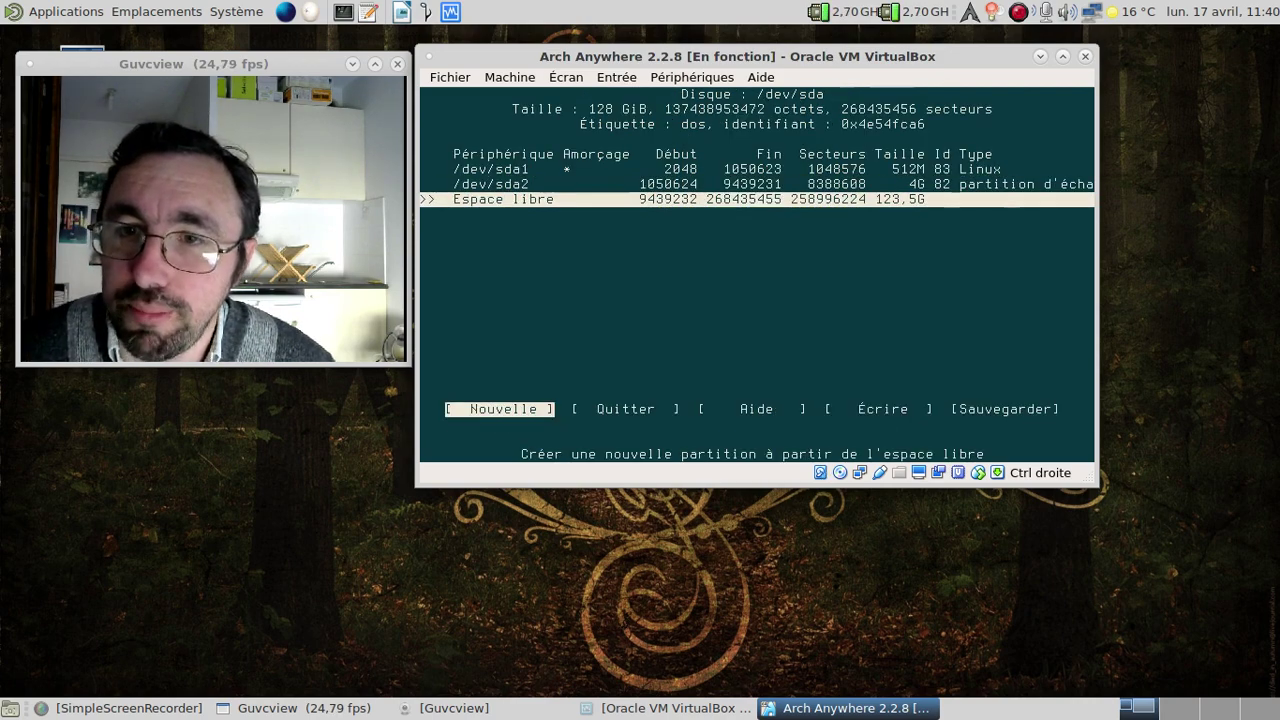
key(Return)
key(BackSpace)
key(BackSpace)
key(BackSpace)
key(BackSpace)
key(BackSpace)
key(BackSpace)
text(20G)
key(Return)
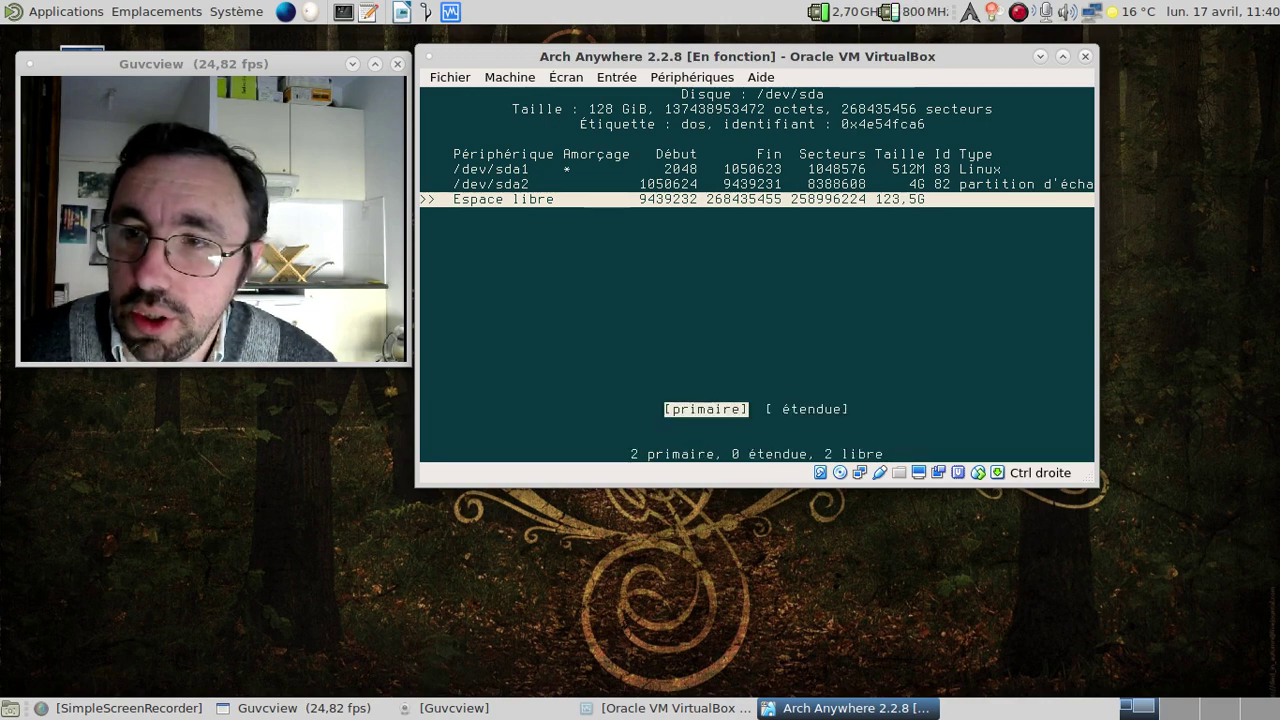
key(Return)
Give the remaining 103,5G to primary sda4, write the table with 'oui', and quit cfdisk.
key(Down)
key(Return)
key(Return)
key(Return)
key(Right)
key(Right)
key(Right)
key(Return)
text(oui)
key(Return)
key(Left)
key(Left)
key(Left)
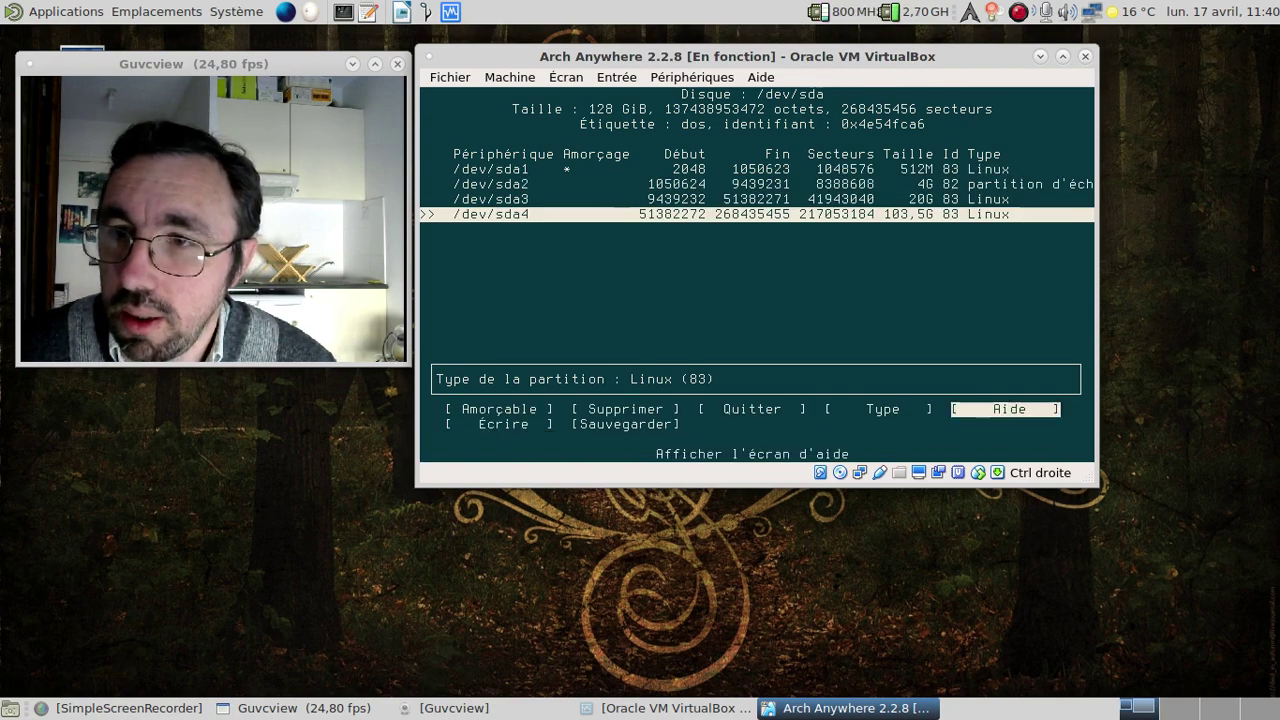
key(Return)
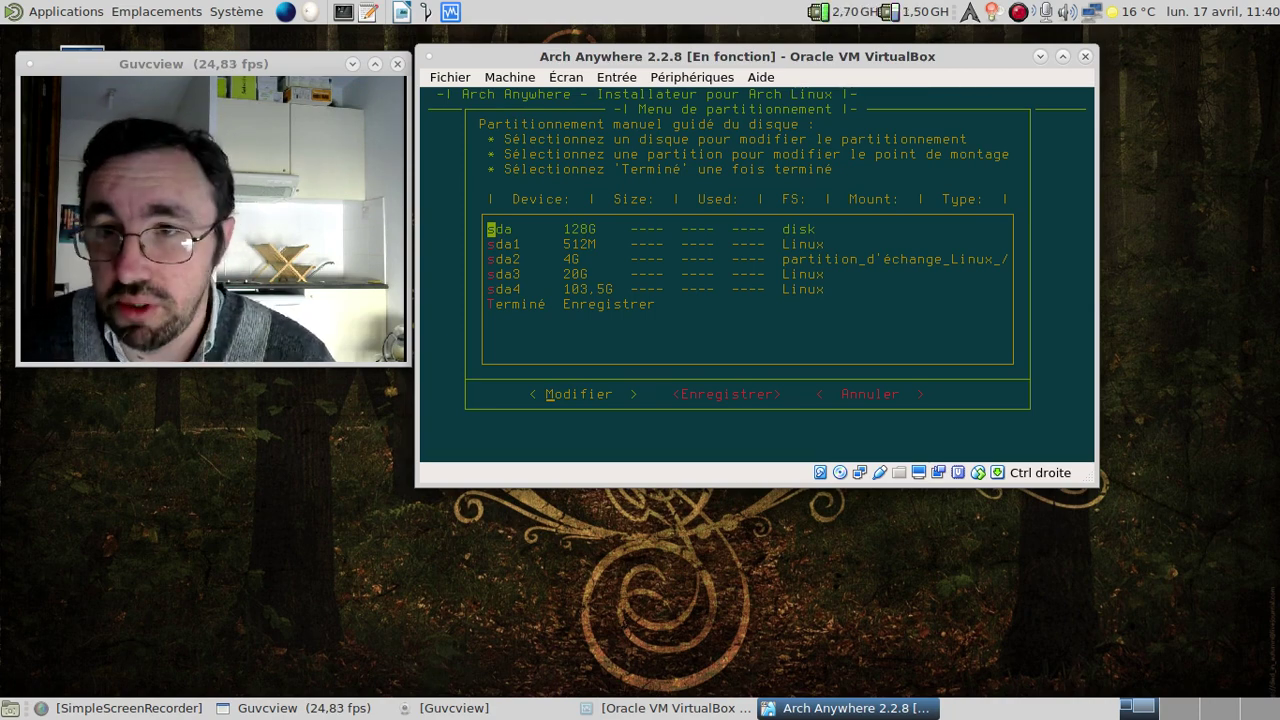
Format sda3 as ext4 and mount it as the root filesystem.
key(Down)
key(Down)
key(Down)
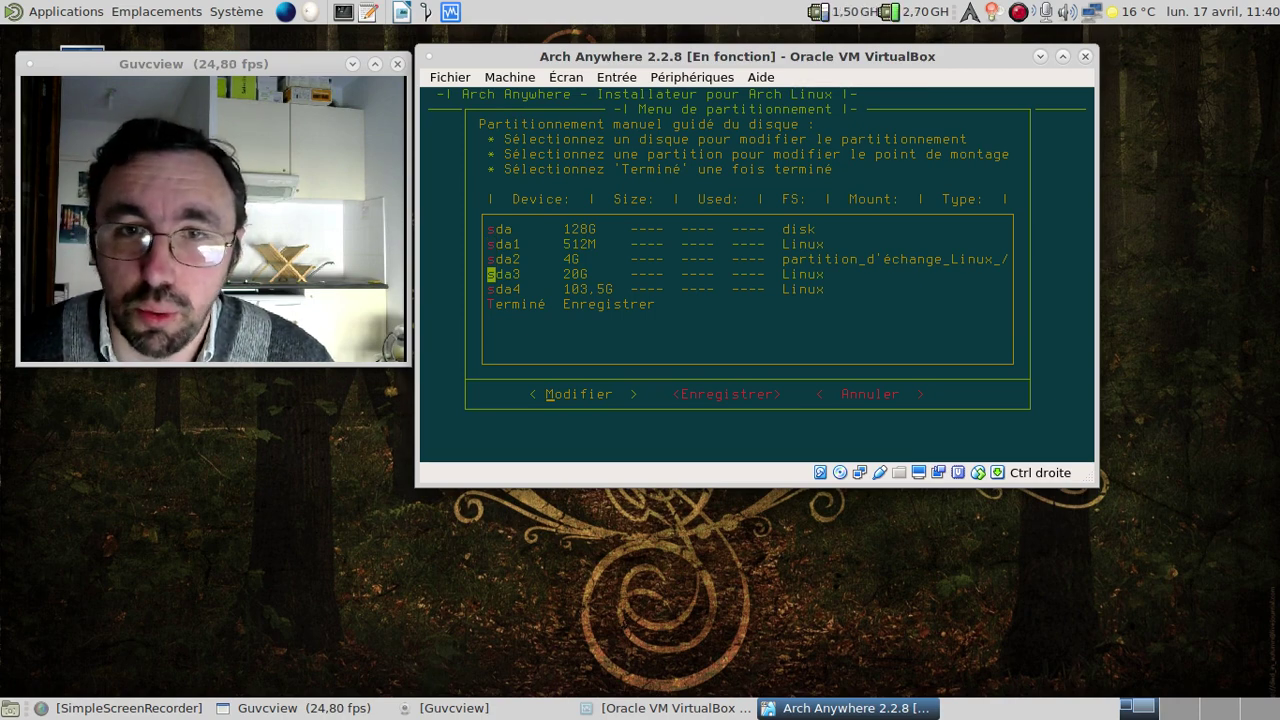
key(Return)
key(Left)
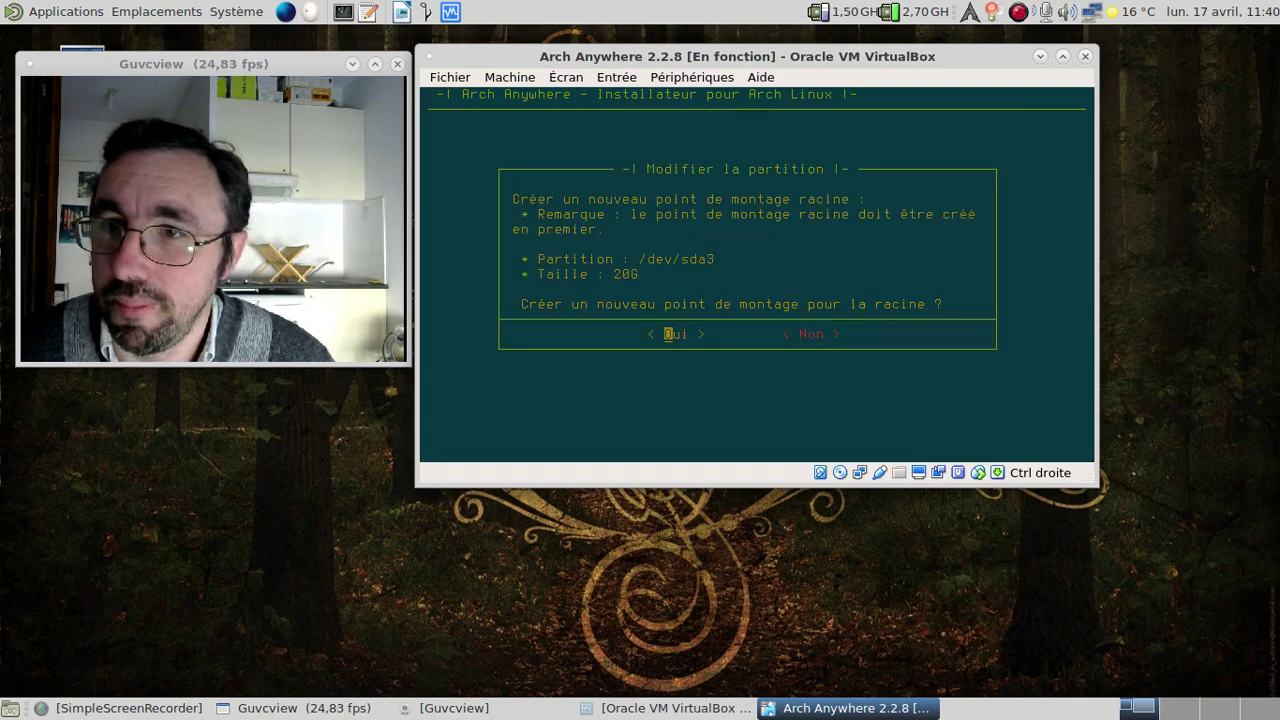
key(Return)
key(Return)
key(Left)
key(Return)
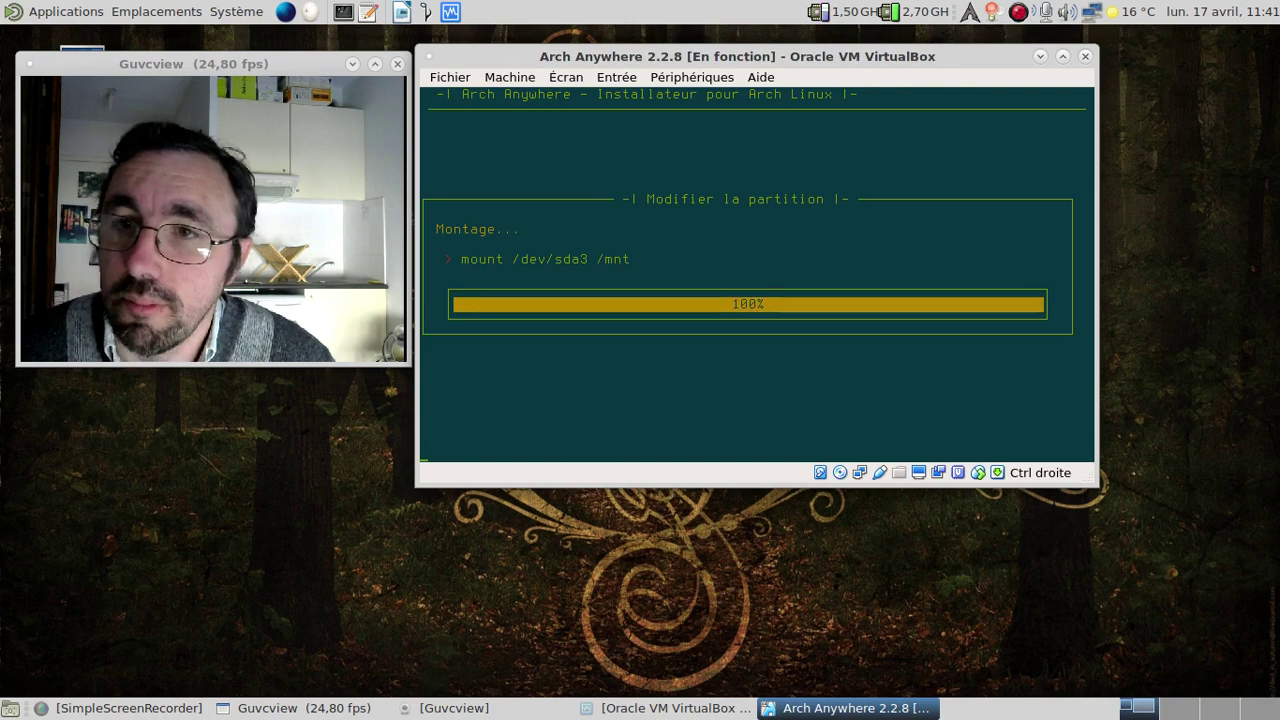
Initialize sda2 as swap space with mkswap.
key(Down)
key(Down)
key(Down)
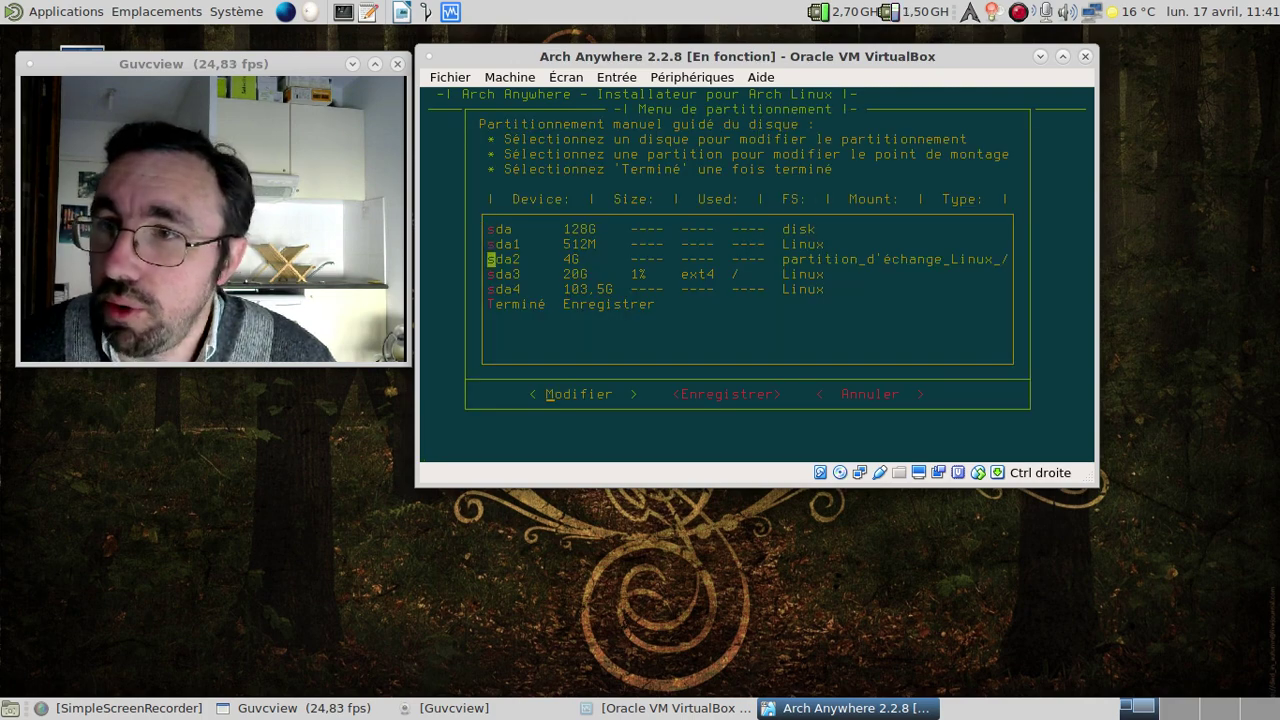
key(Up)
key(Return)
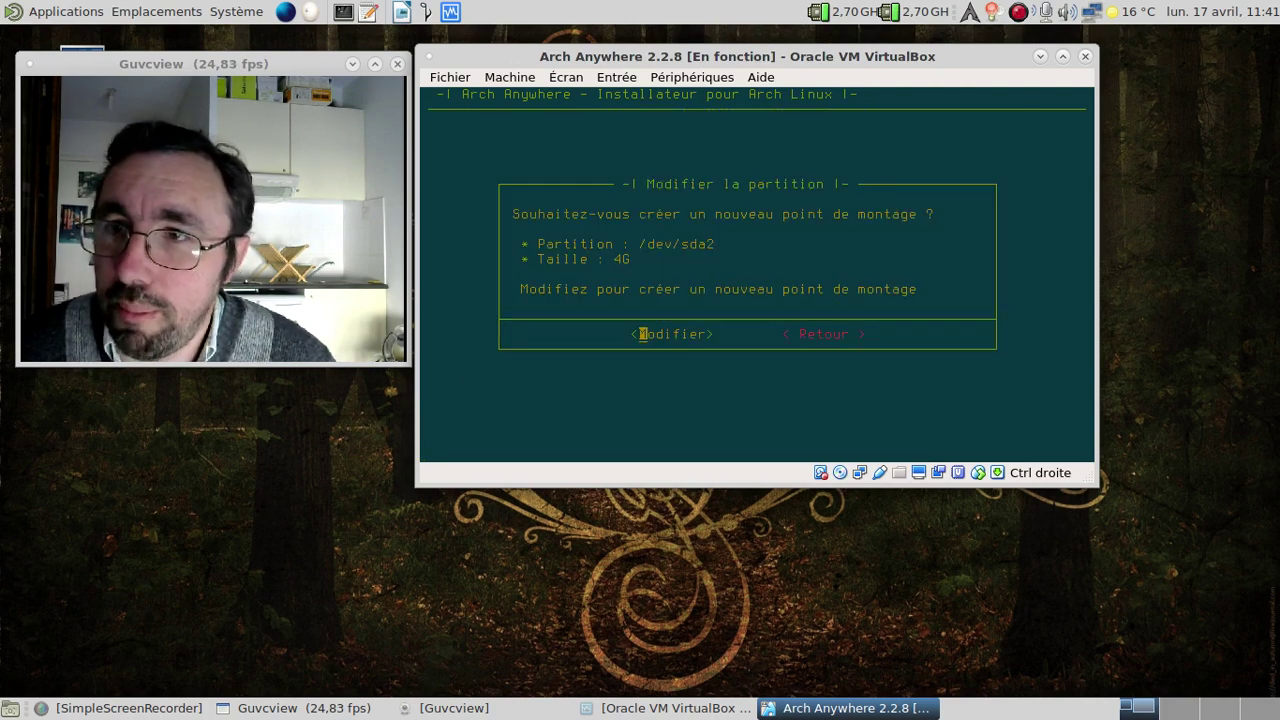
key(Return)
key(Return)
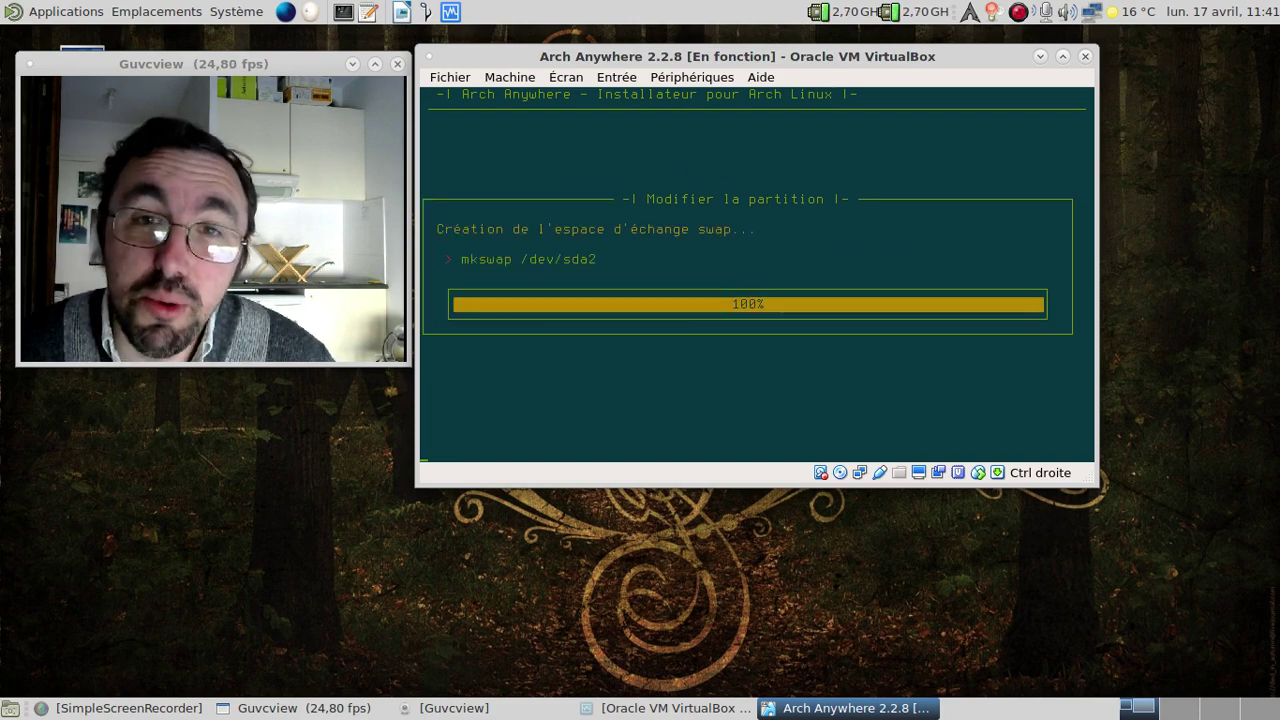
key(Down)
key(Down)
key(Down)
key(Down)
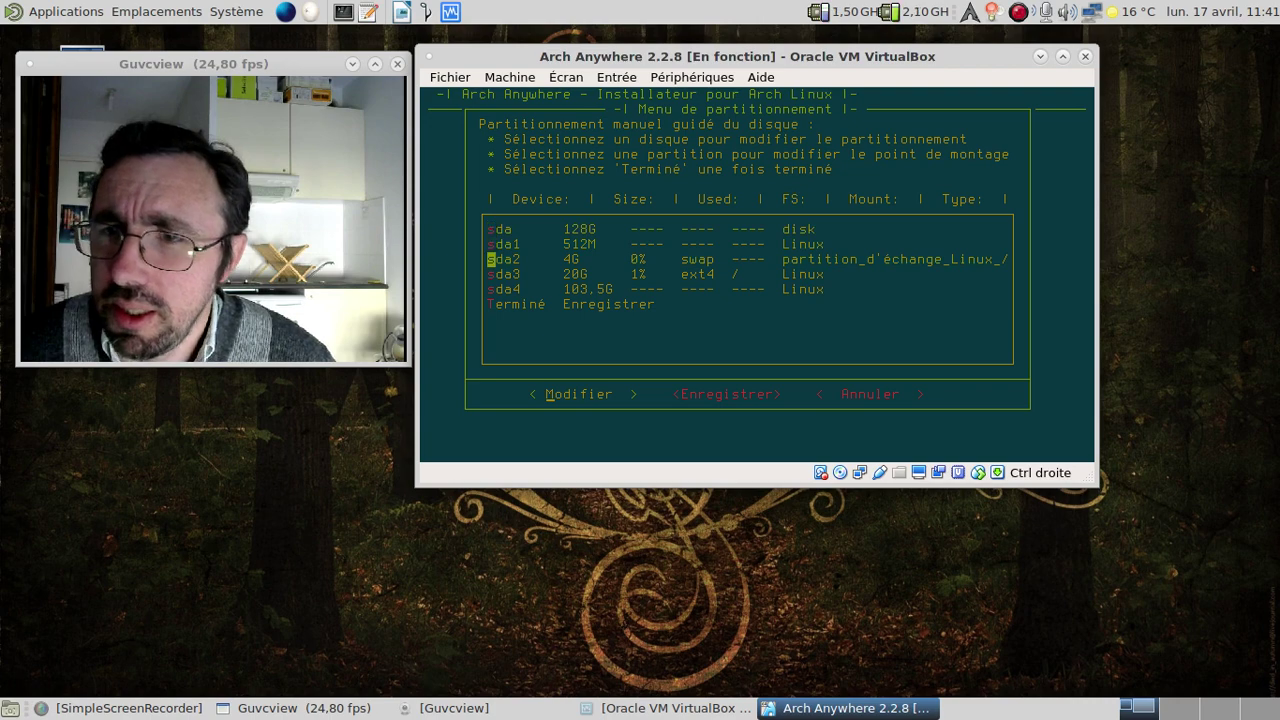
Format the 103.5G sda4 partition as ext4 and save it with mount point /home.
key(Return)
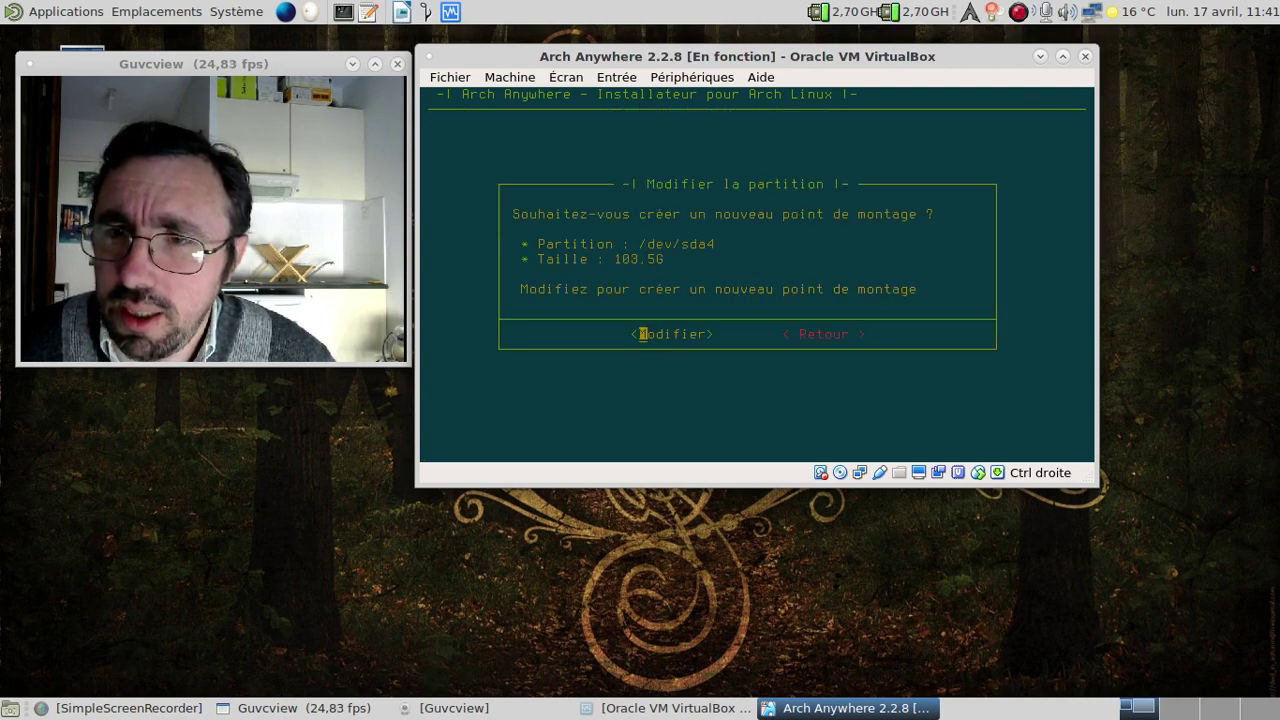
key(Return)
key(Down)
key(Return)
key(Left)
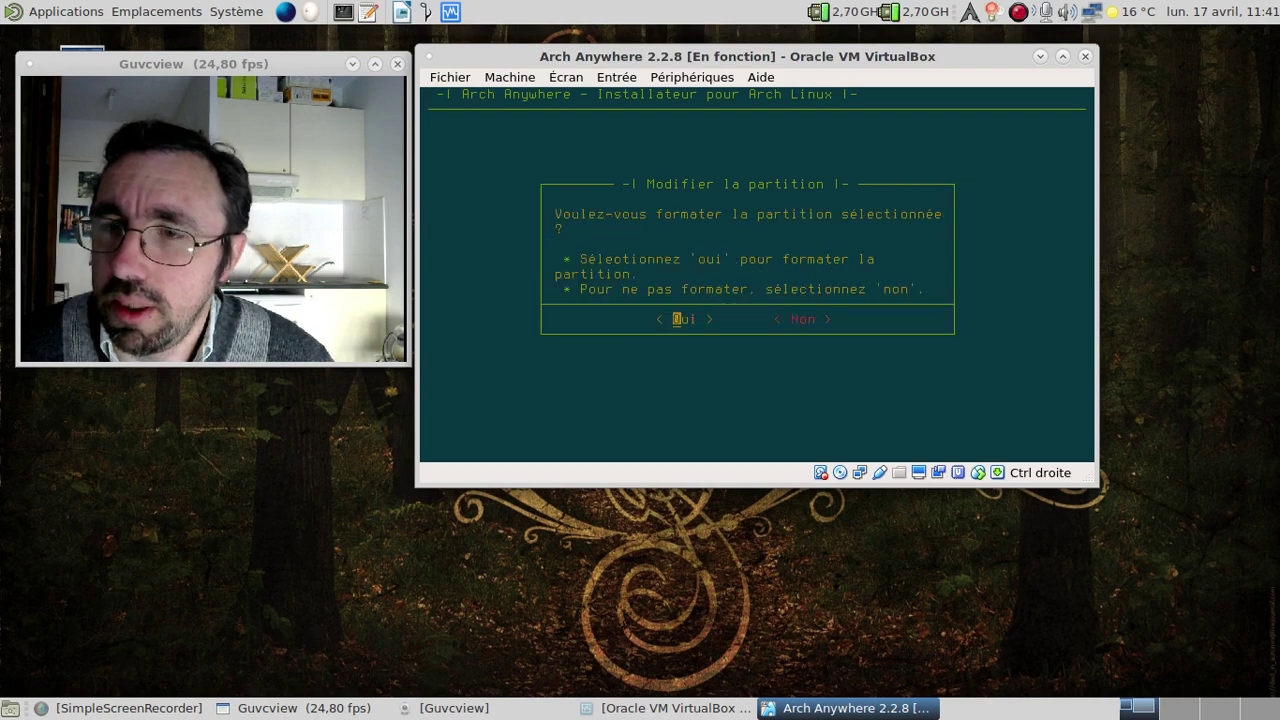
key(Return)
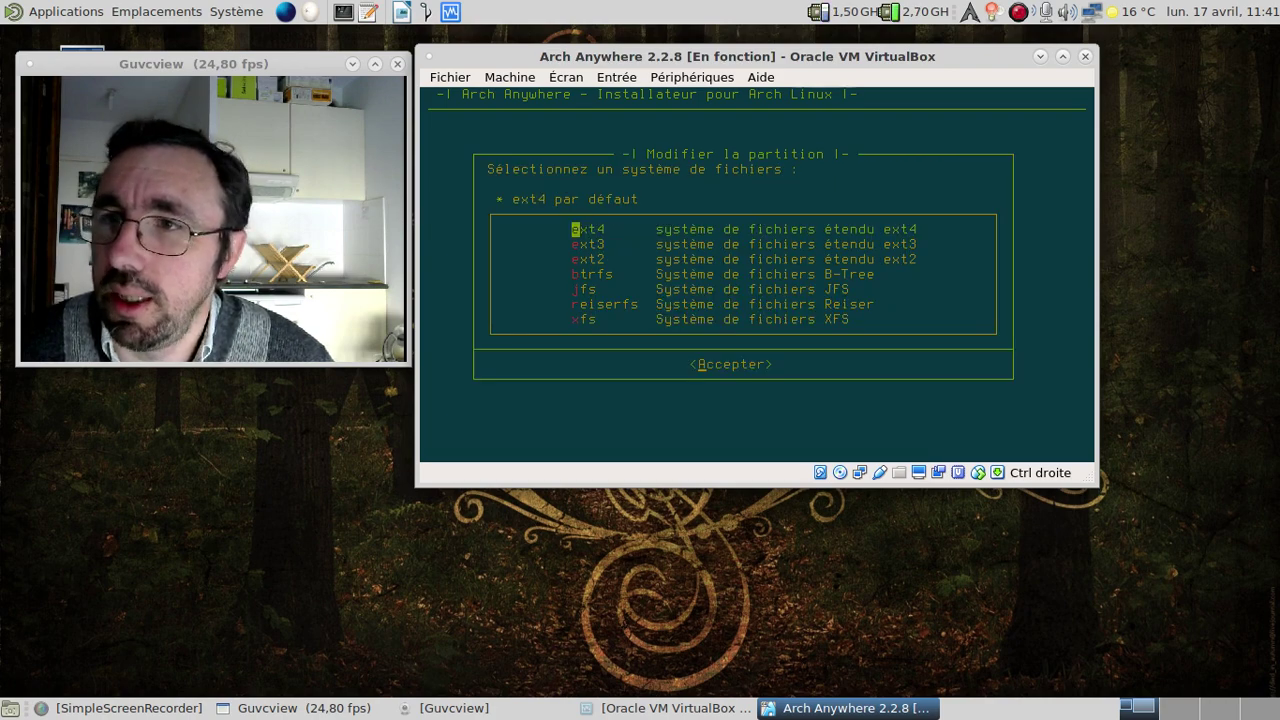
key(Return)
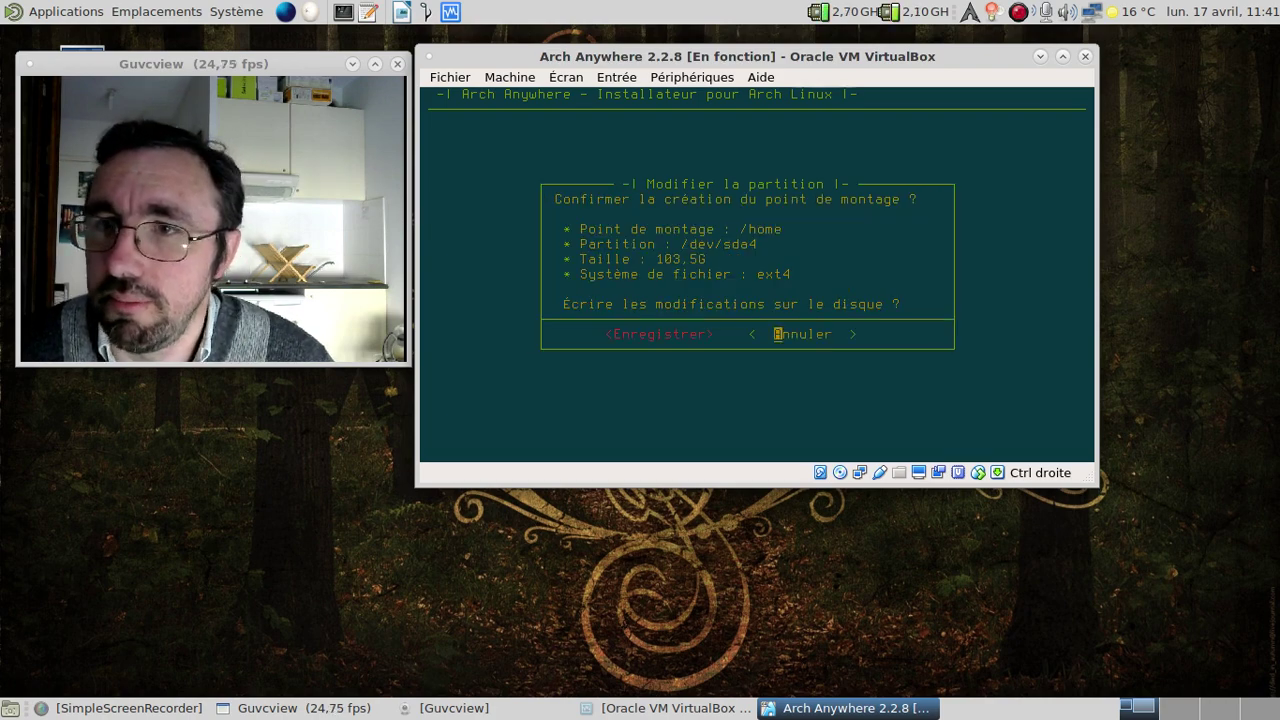
key(Left)
key(Return)
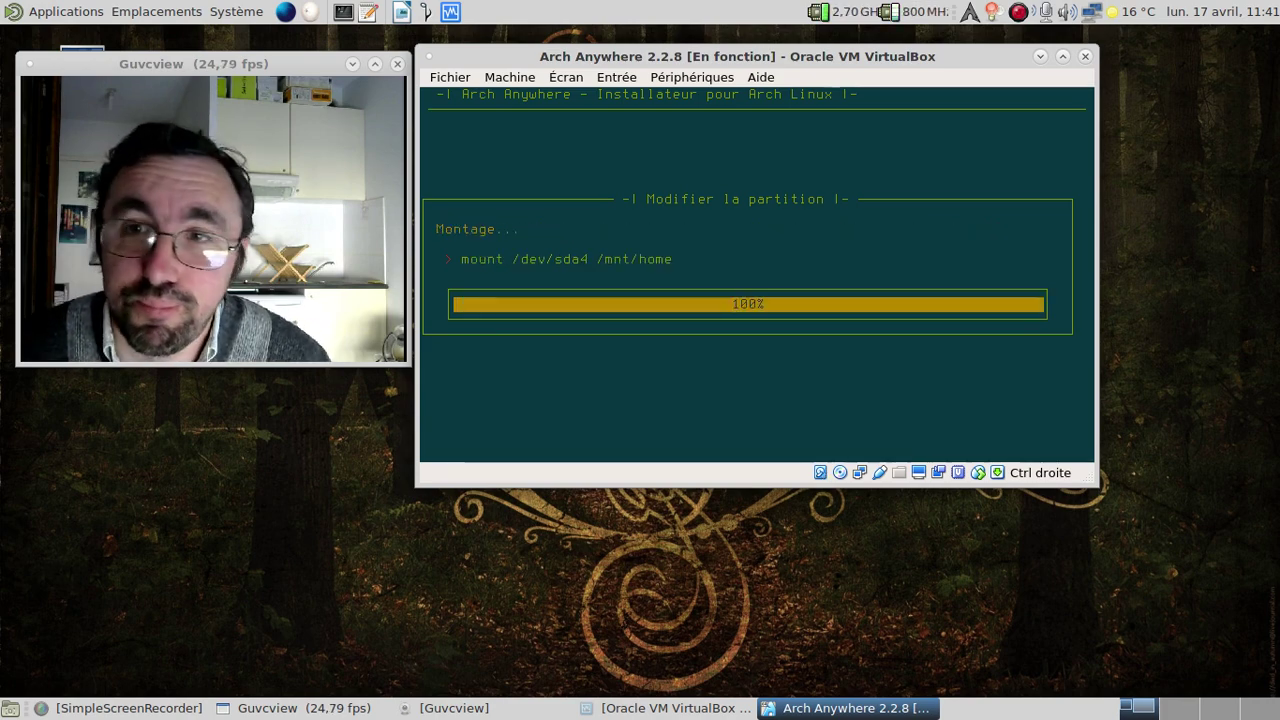
key(Down)
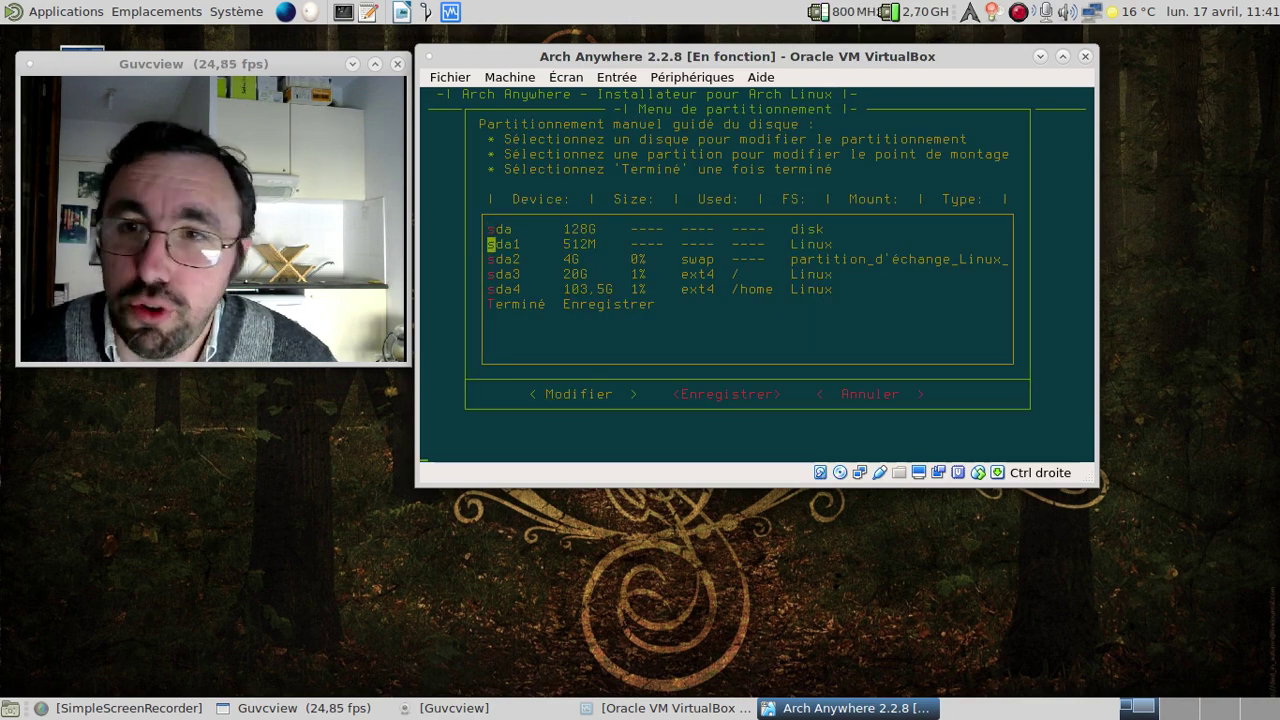
Format sda1 as ext2 and mount it at /boot.
key(Return)
key(Return)
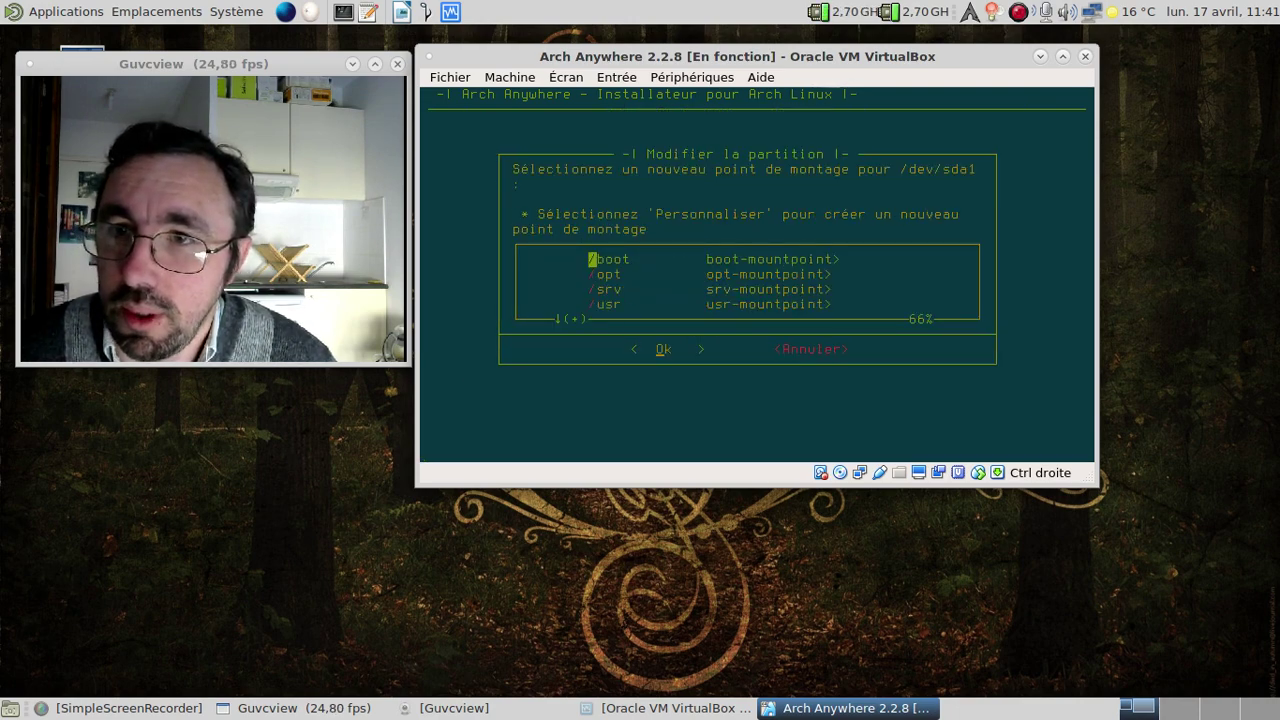
key(Return)
key(Left)
key(Return)
key(Down)
key(Down)
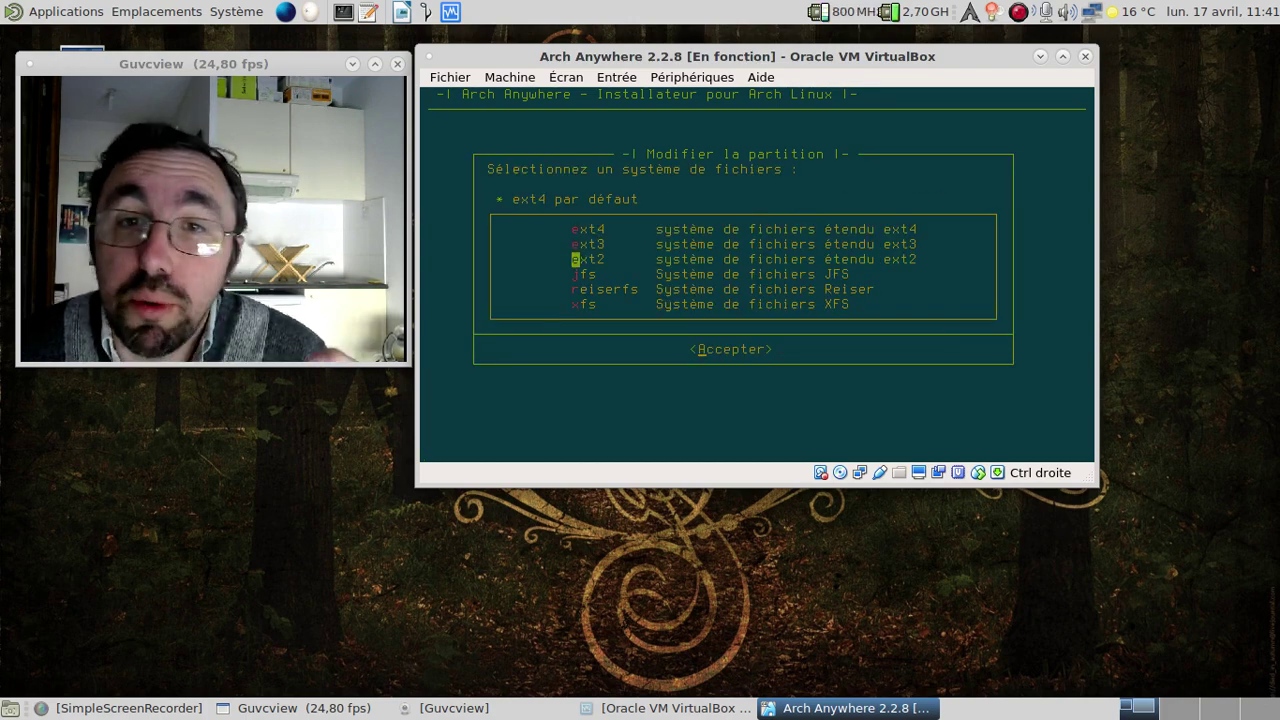
key(Return)
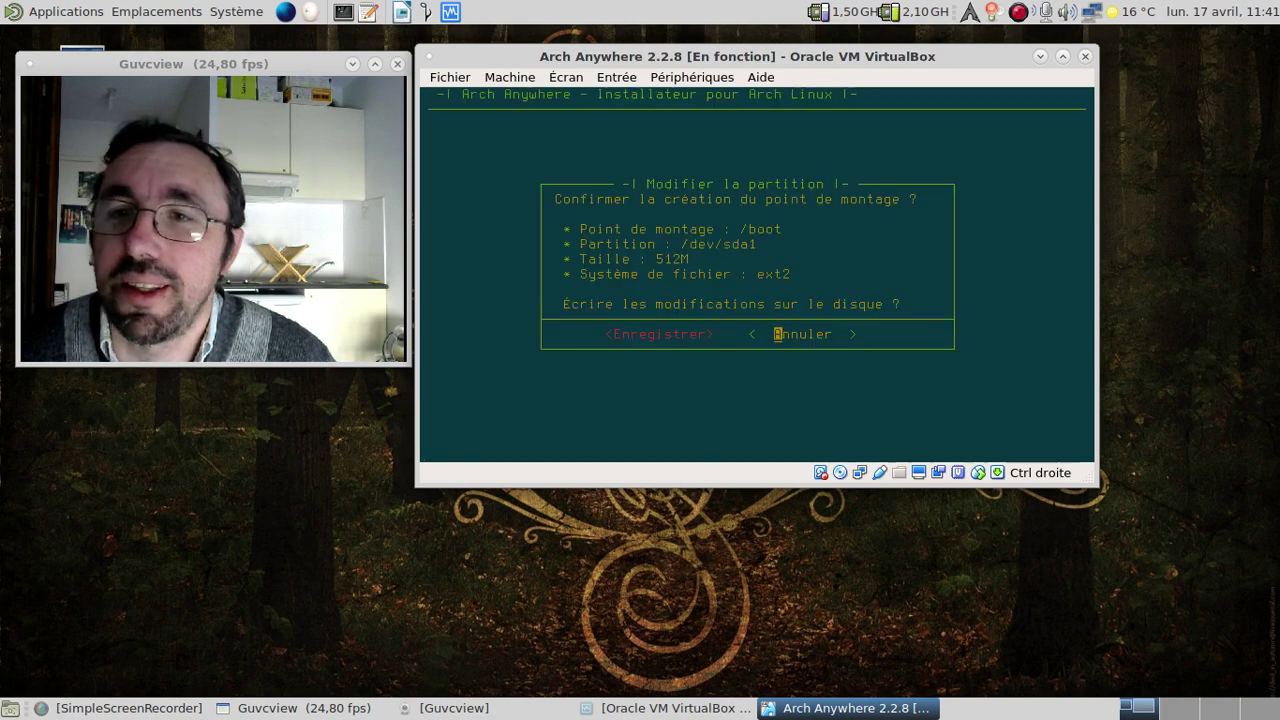
key(Left)
key(Return)
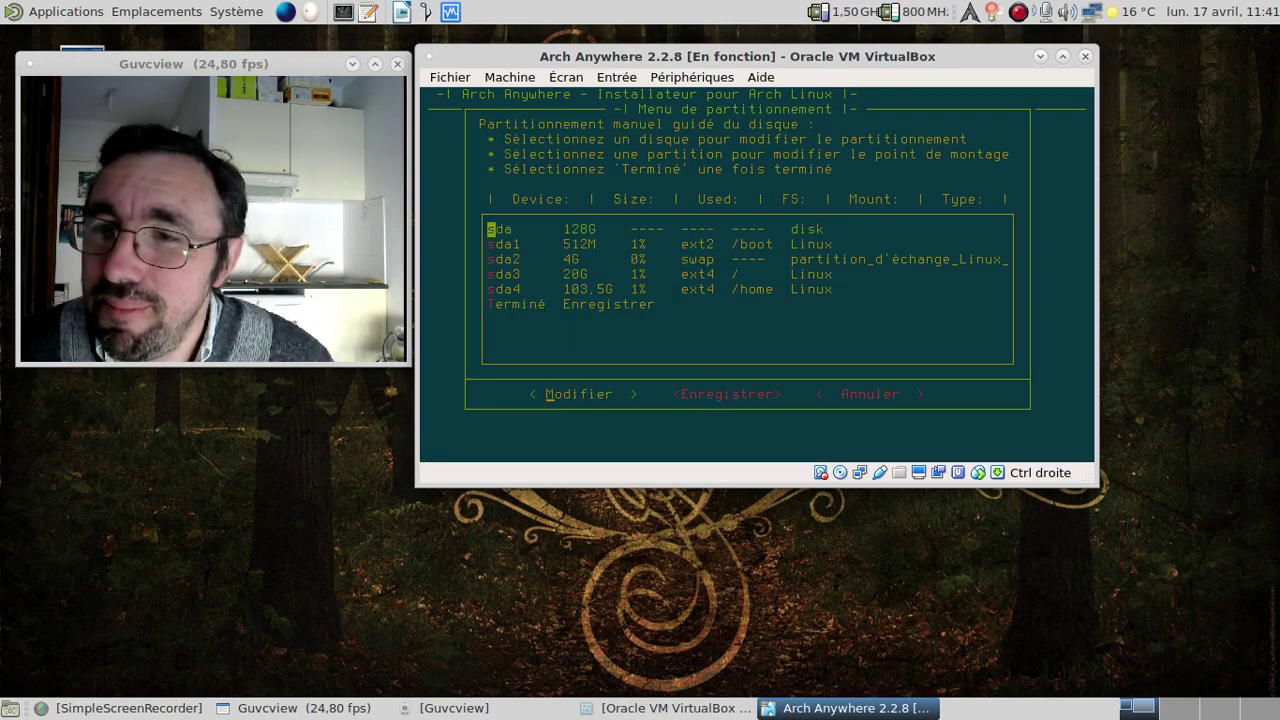
Finish manual partitioning and confirm writing the partition changes to disk.
key(Down)
key(Down)
key(Down)
key(Down)
key(Down)
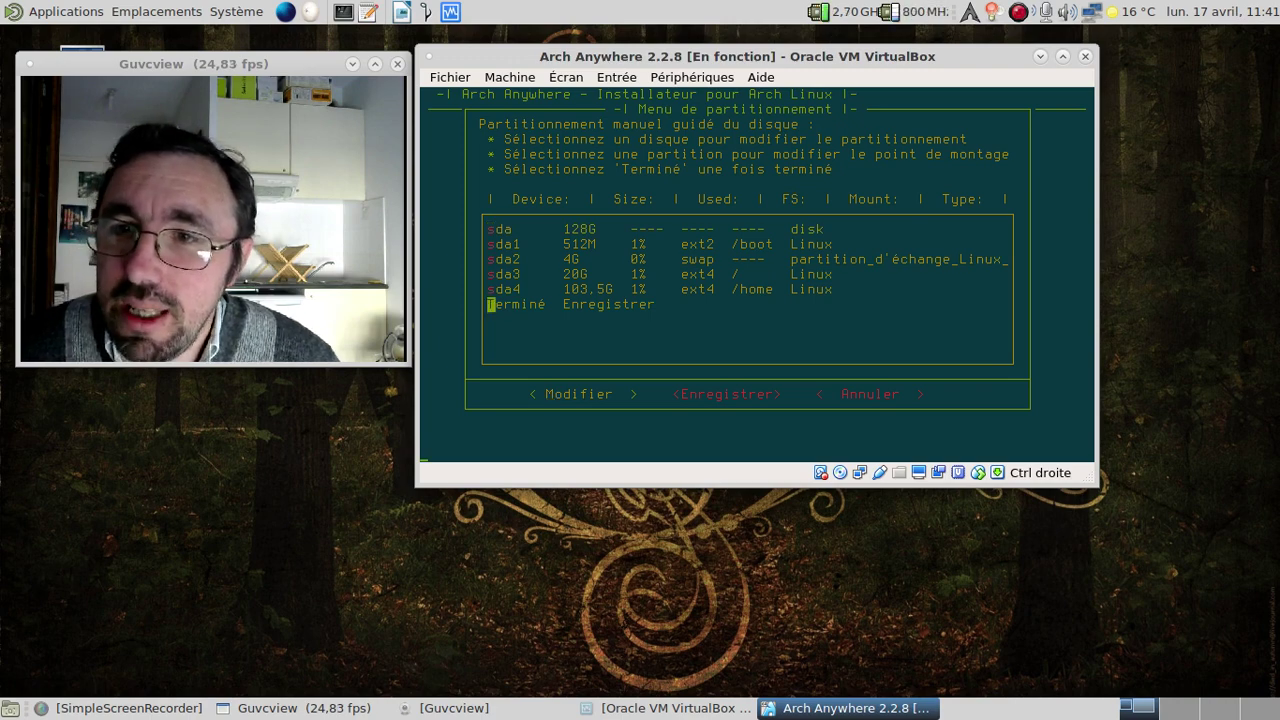
key(Return)
key(Left)
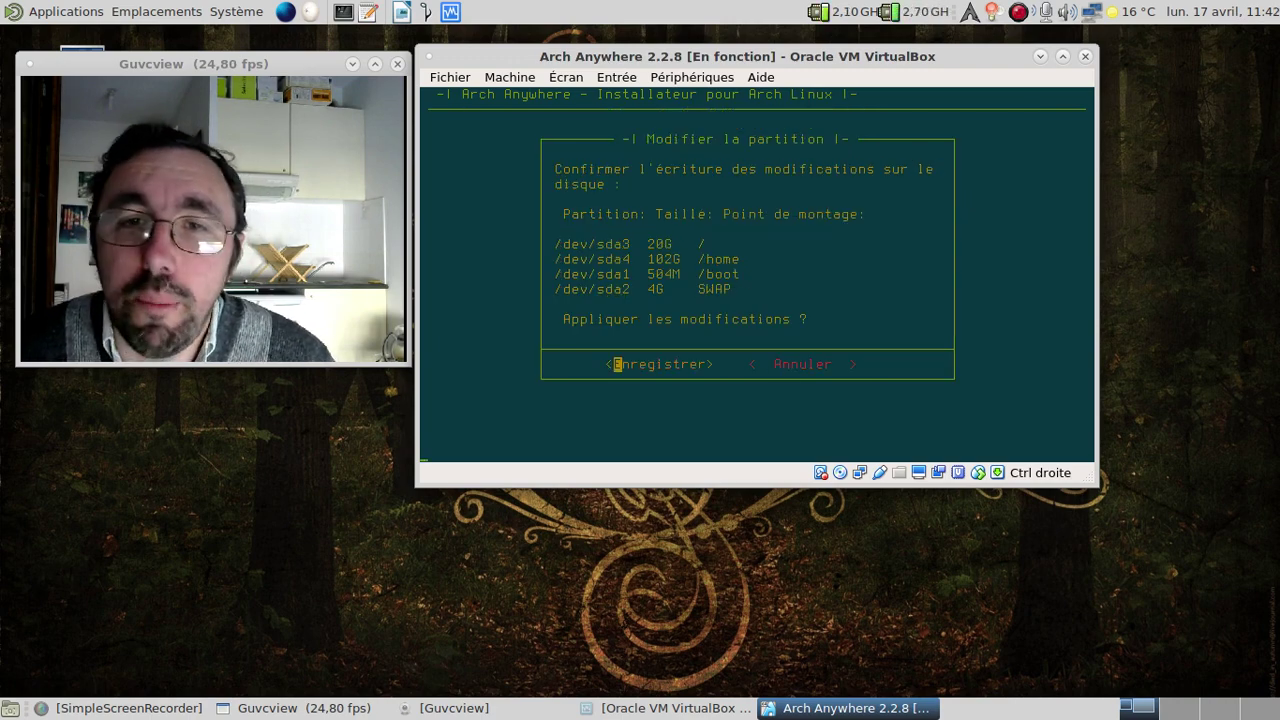
key(Return)
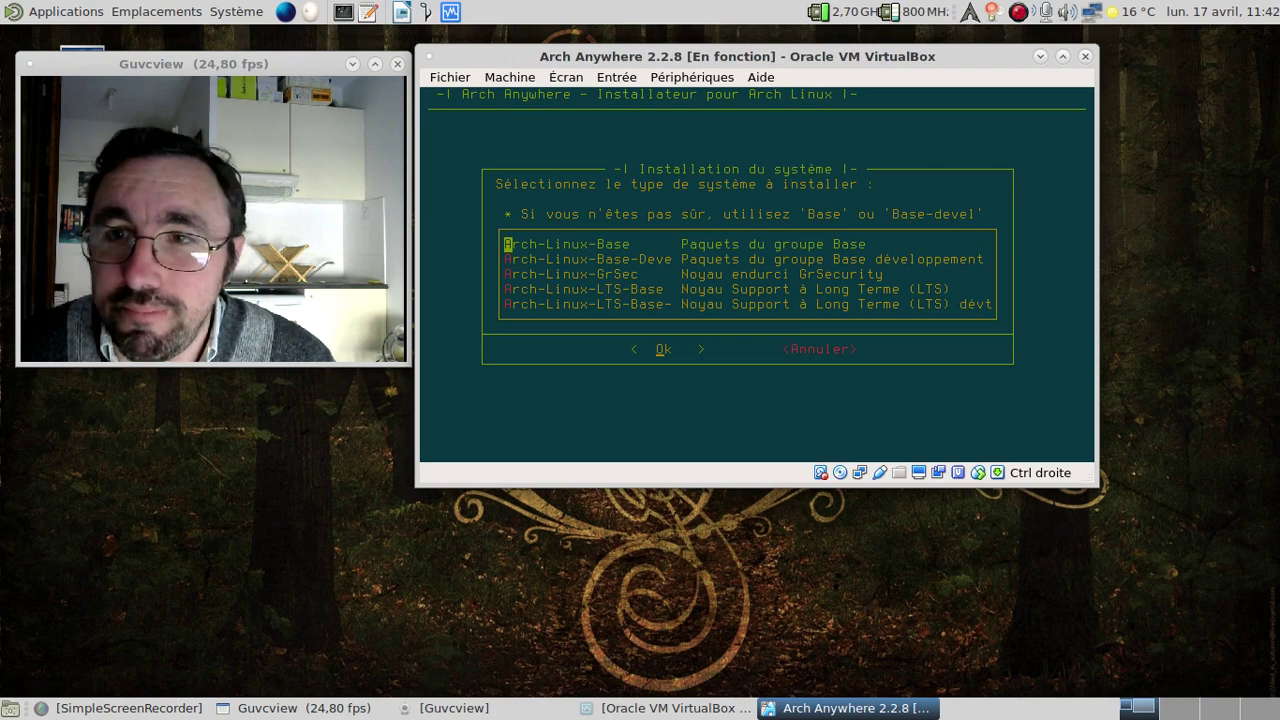
Select Arch-Linux-Base-Devel from the system types list and confirm it.
key(Down)
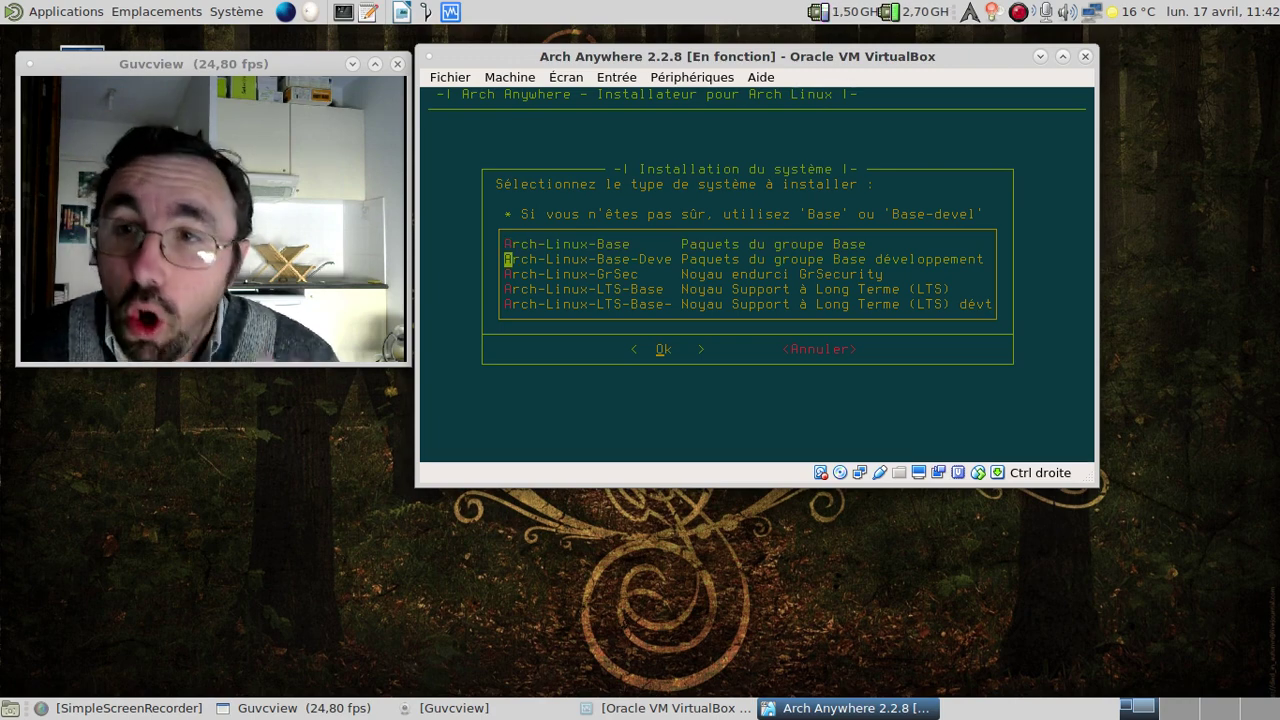
key(Down)
key(Down)
key(Down)
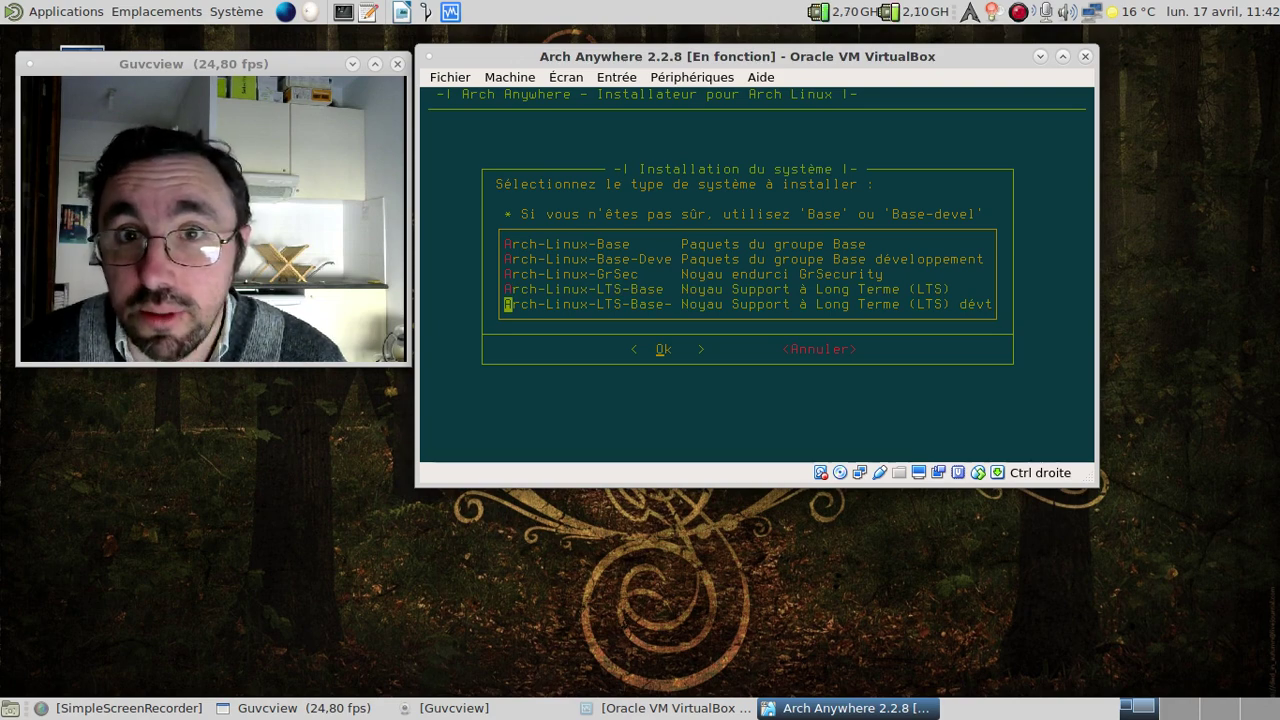
key(Up)
key(Up)
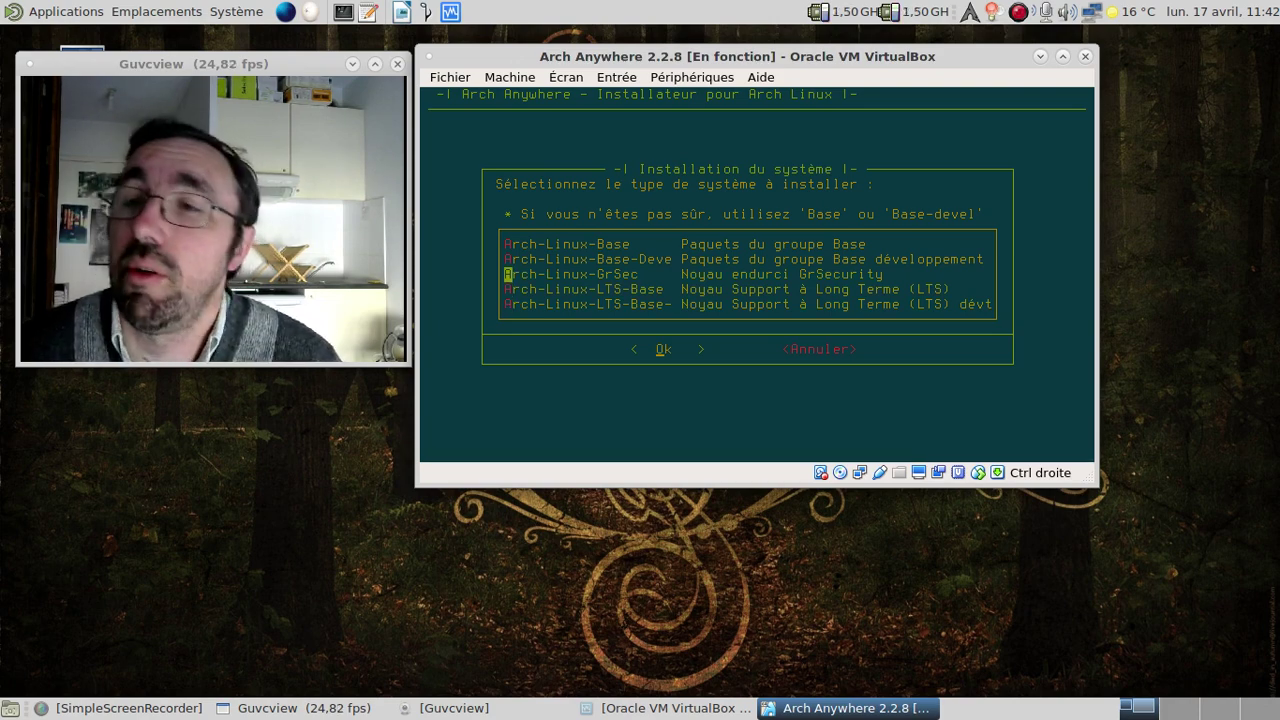
key(Up)
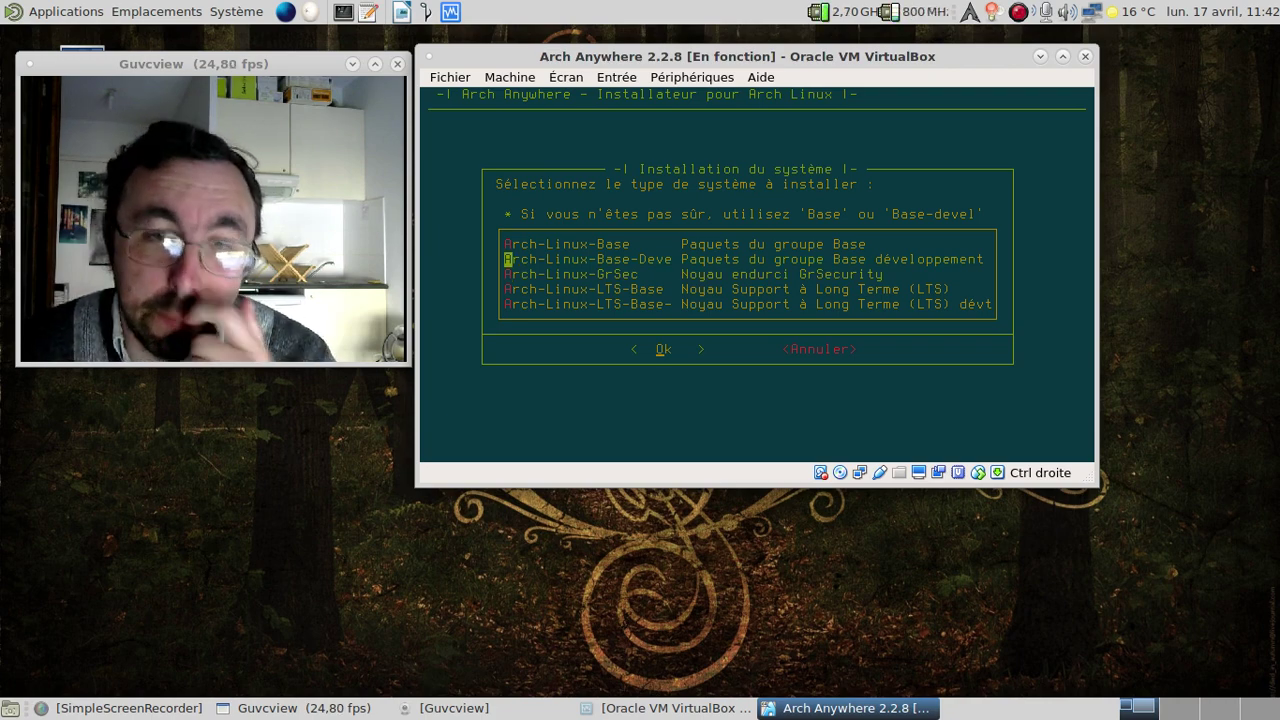
key(Return)
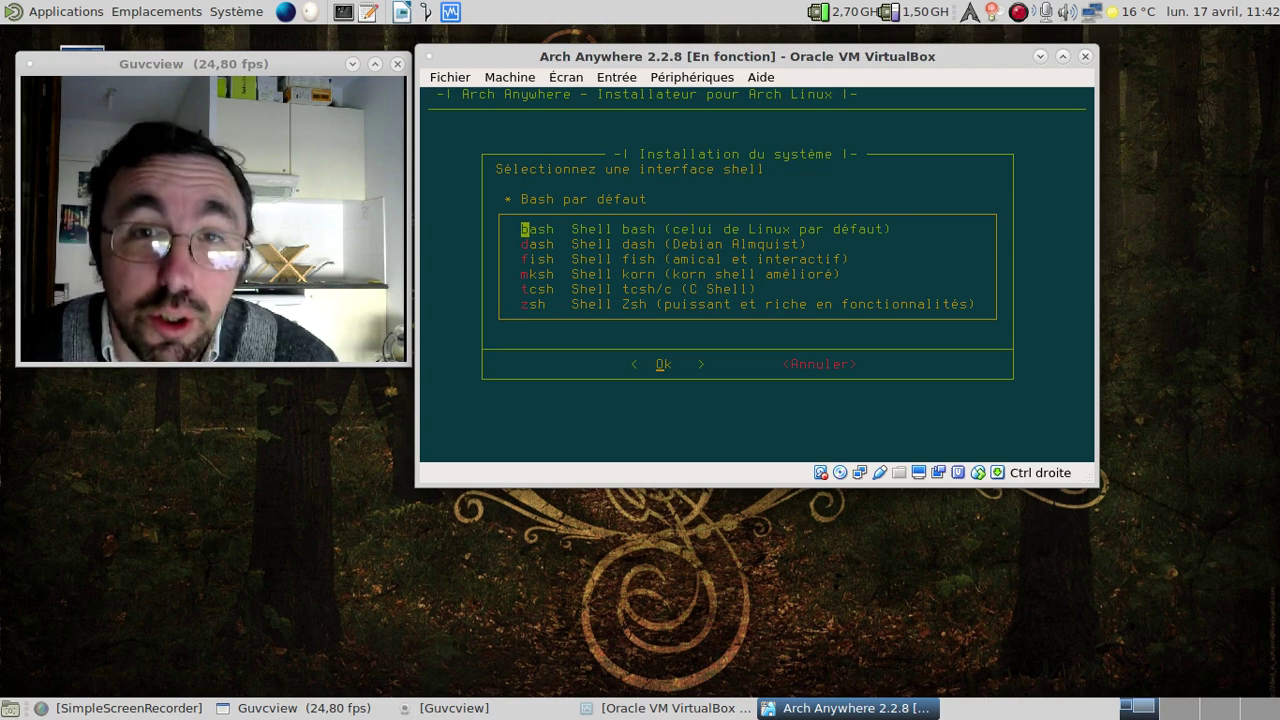
Choose zsh as the shell instead of the default bash.
key(Down)
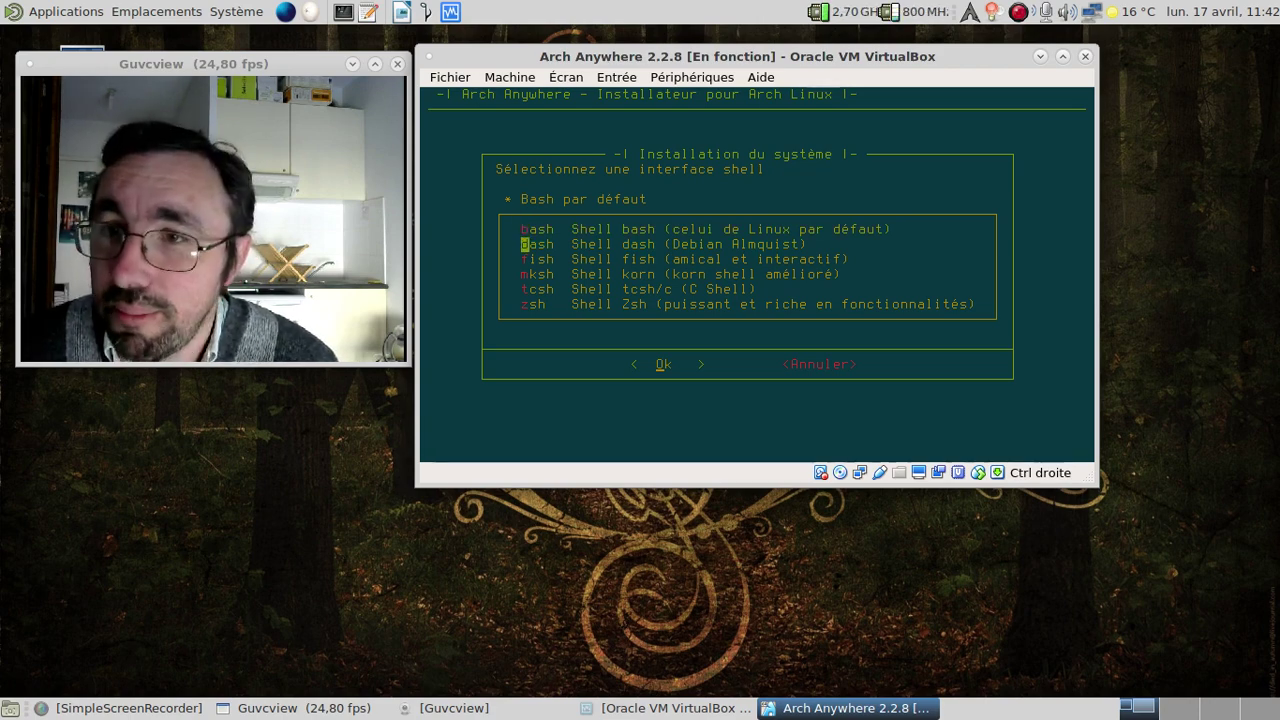
key(Down)
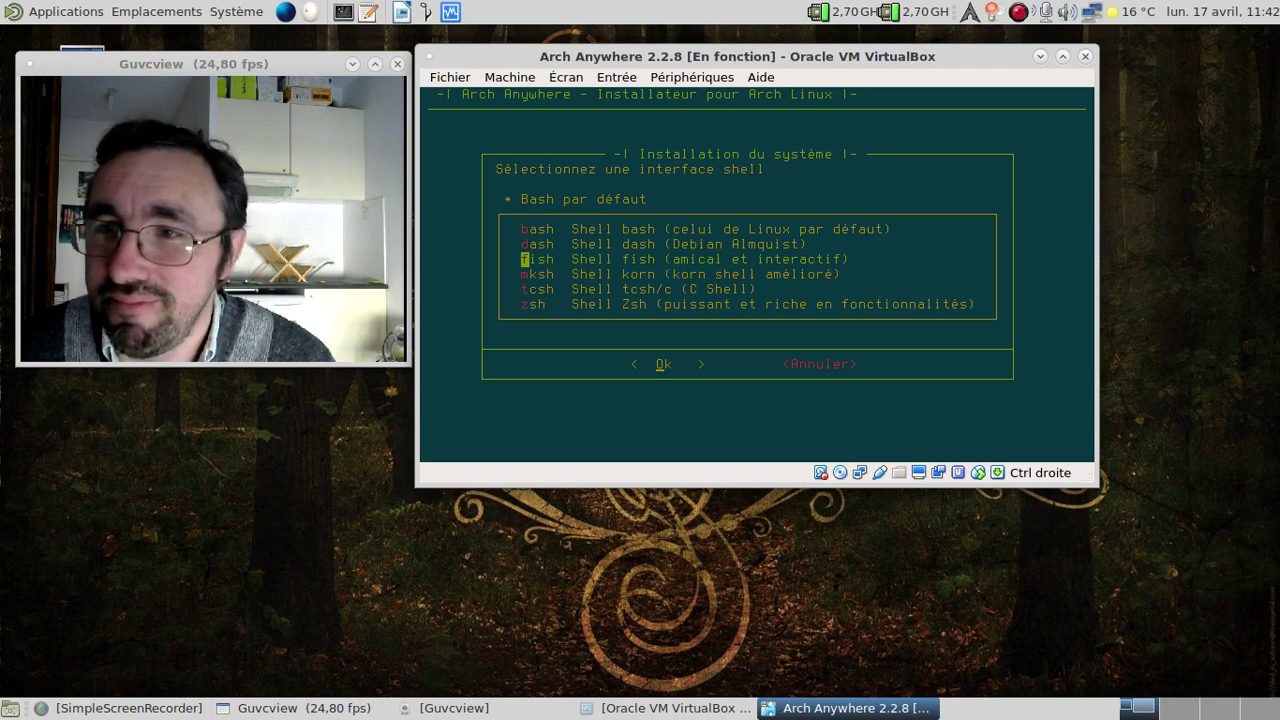
key(Down)
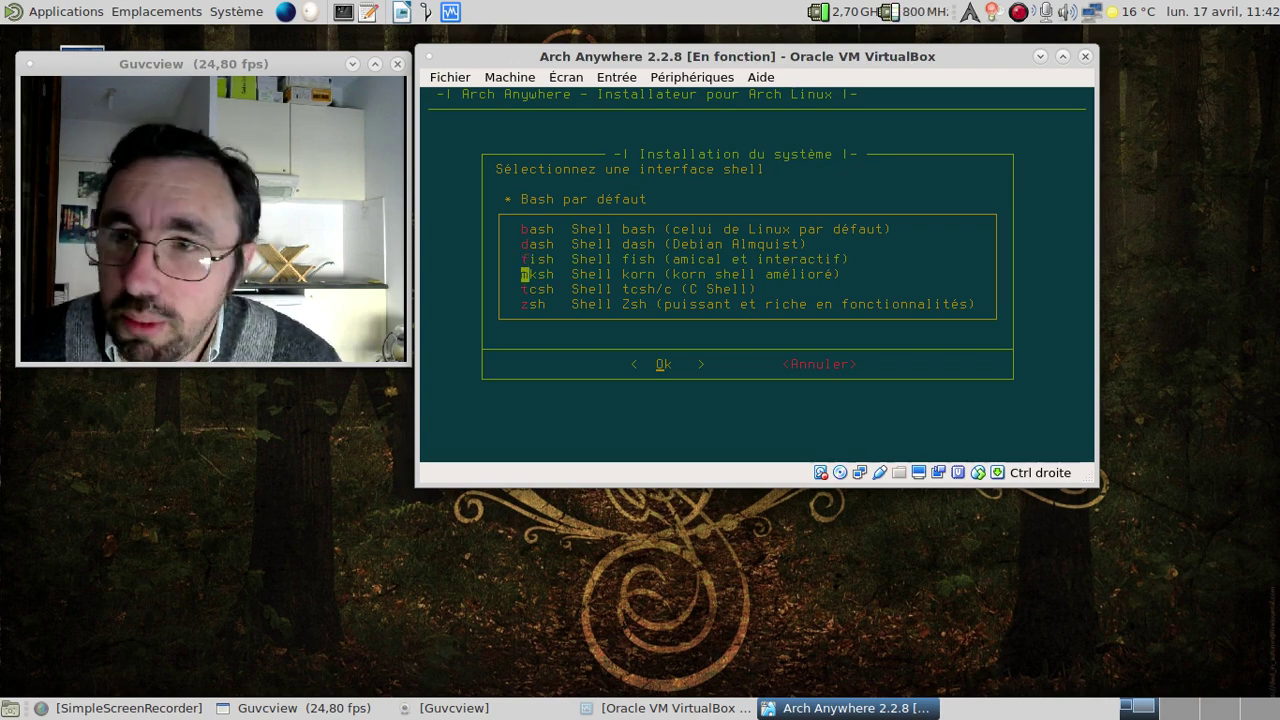
key(Down)
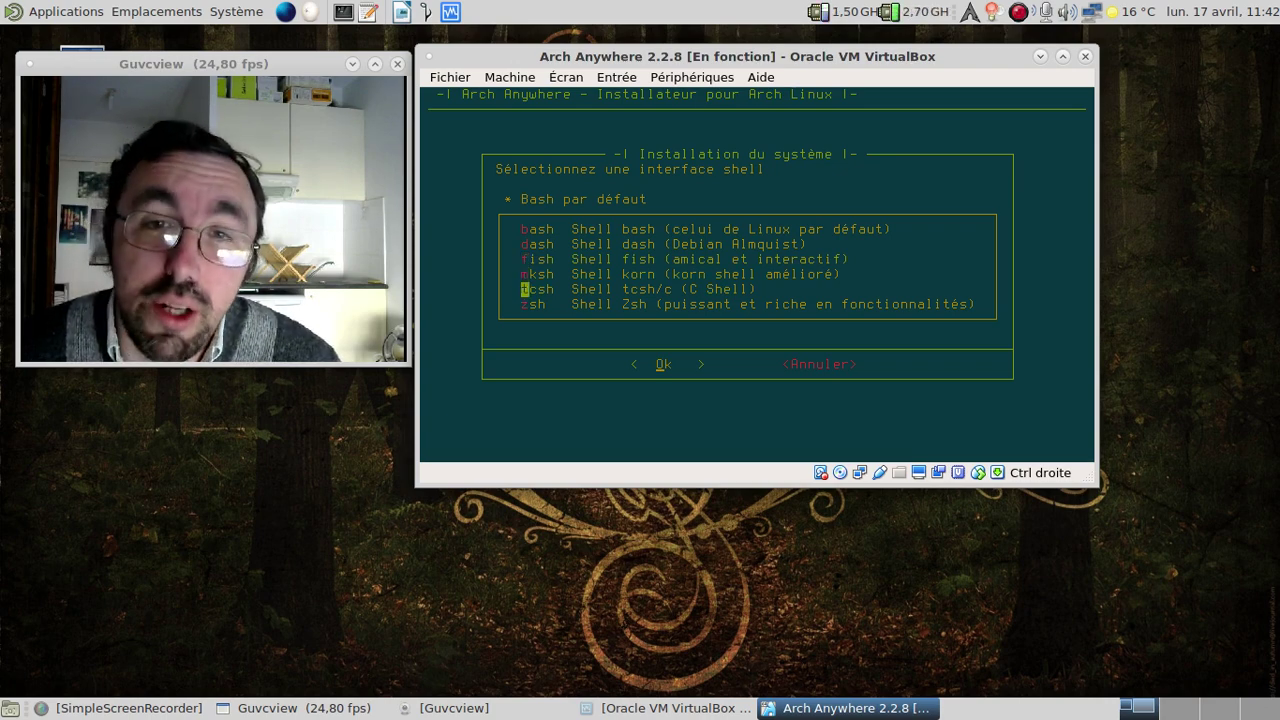
key(Down)
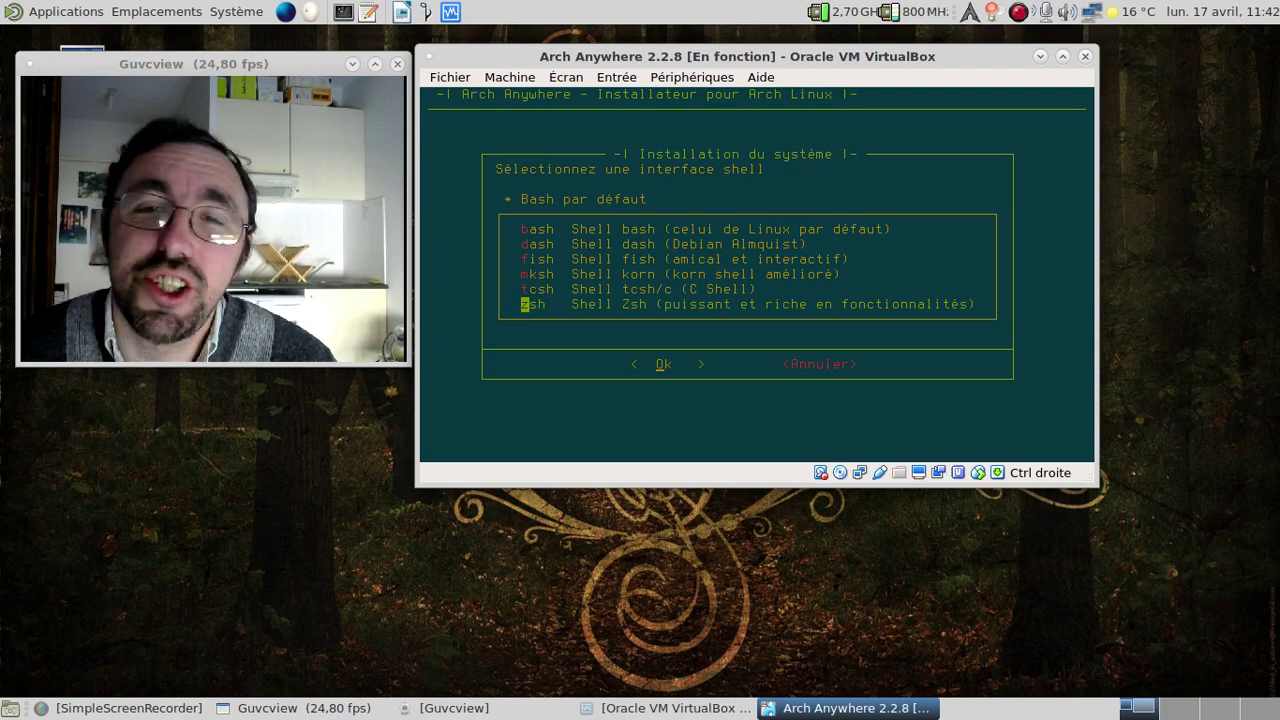
key(Return)
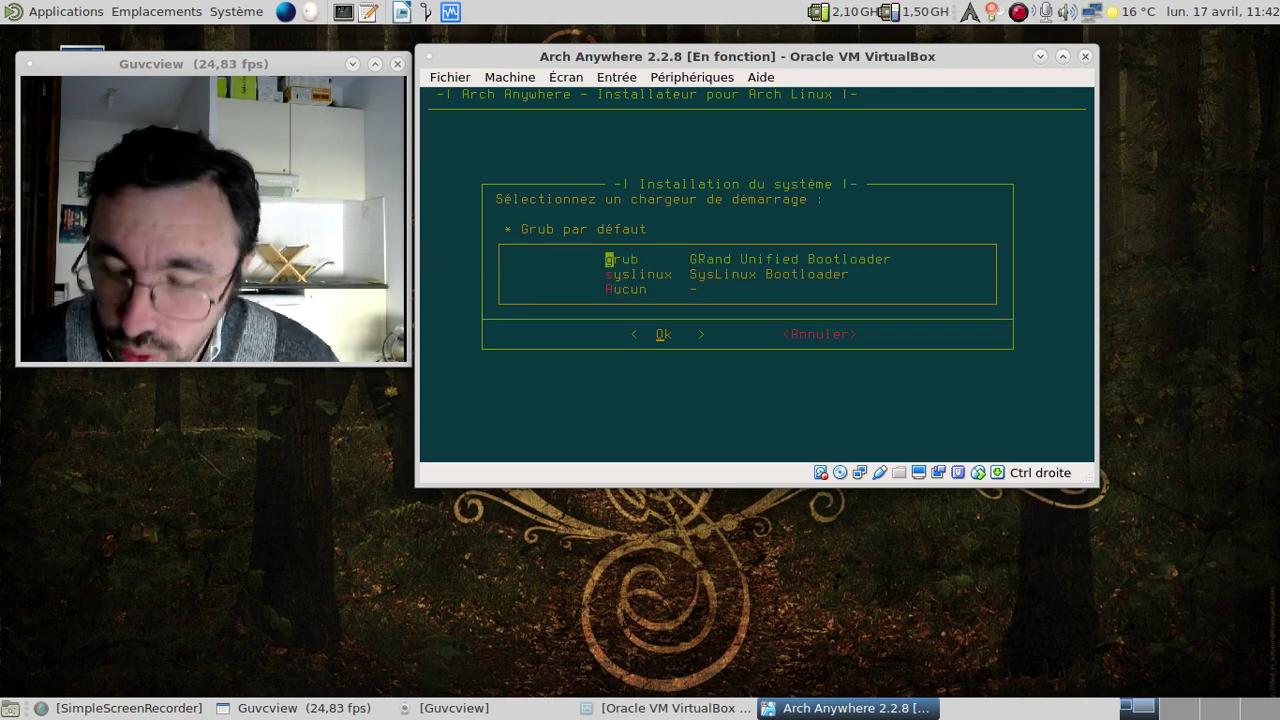
Keep grub and NetworkManager, decline multilib, enable DHCP, and decline network utilities and PPPoE.
key(Return)
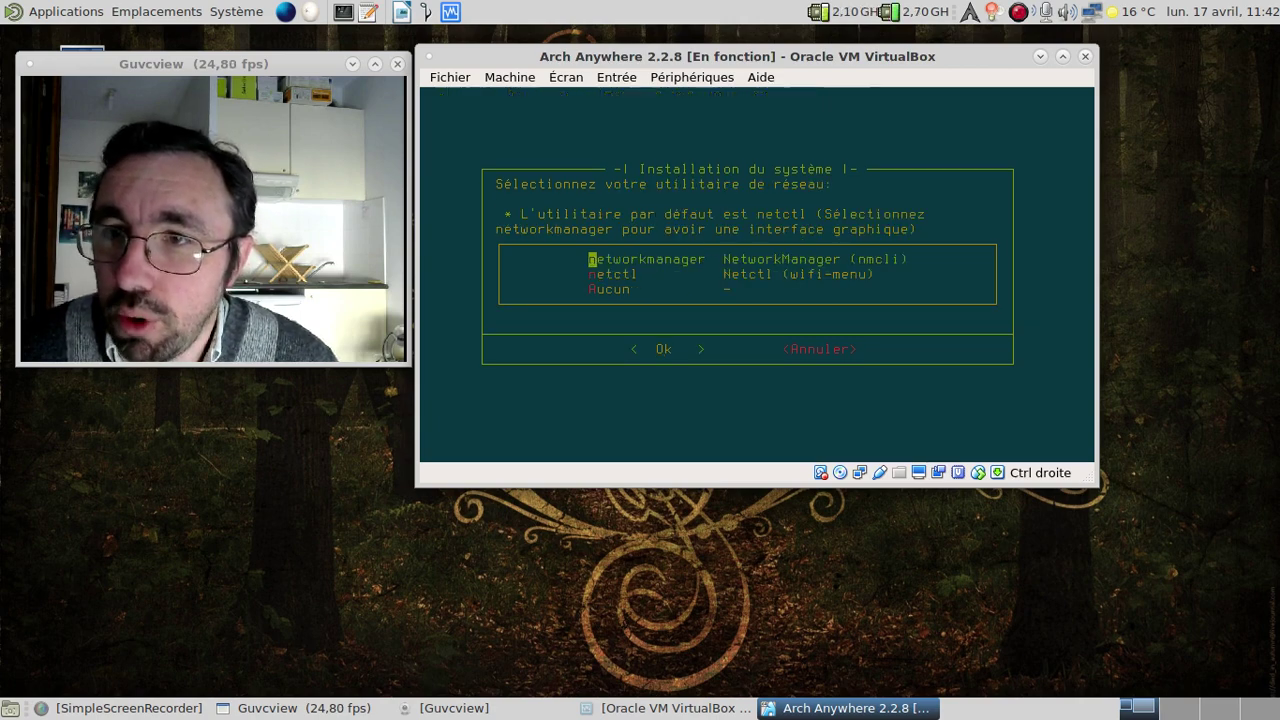
key(Return)
key(Right)
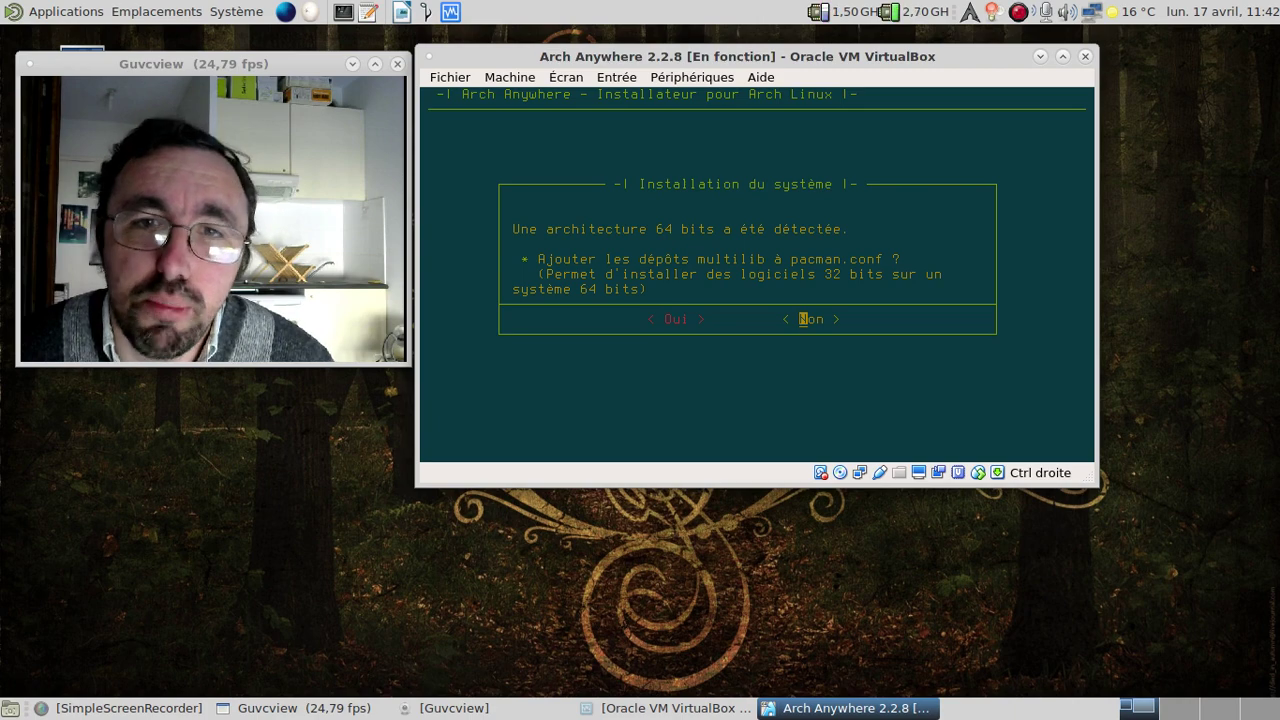
key(Return)
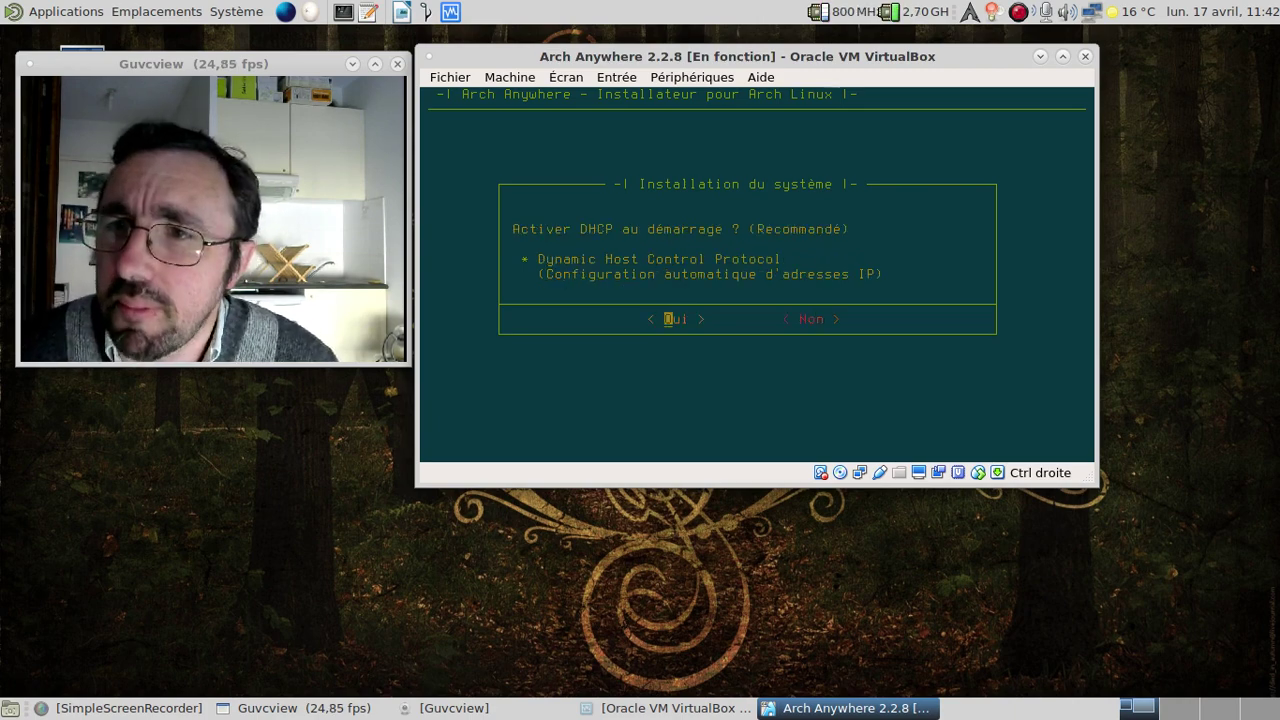
key(Return)
key(Return)
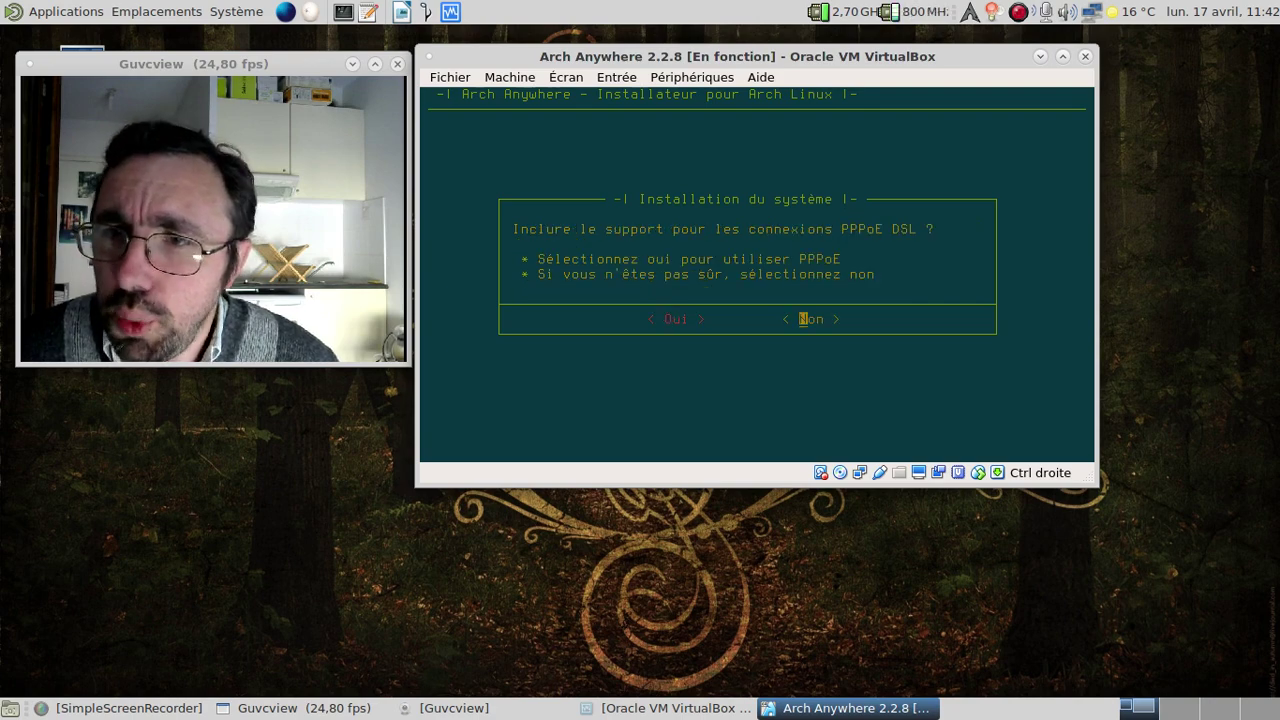
key(Return)
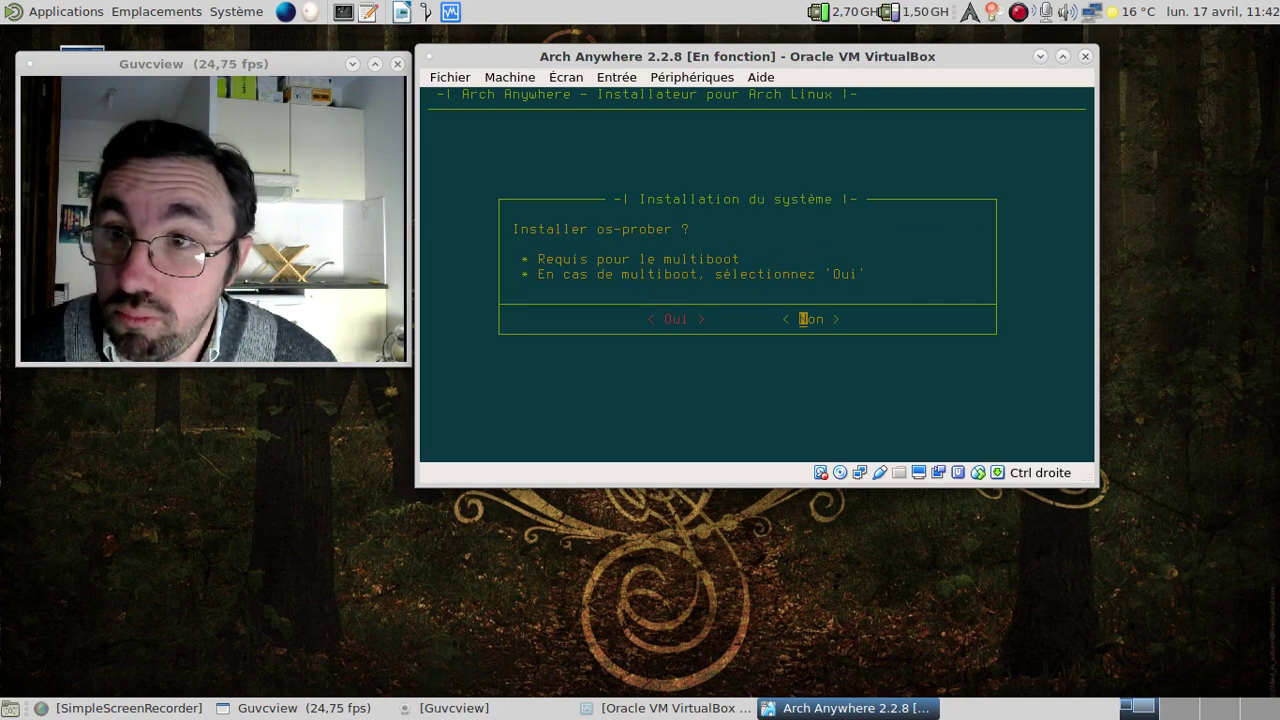
key(Return)
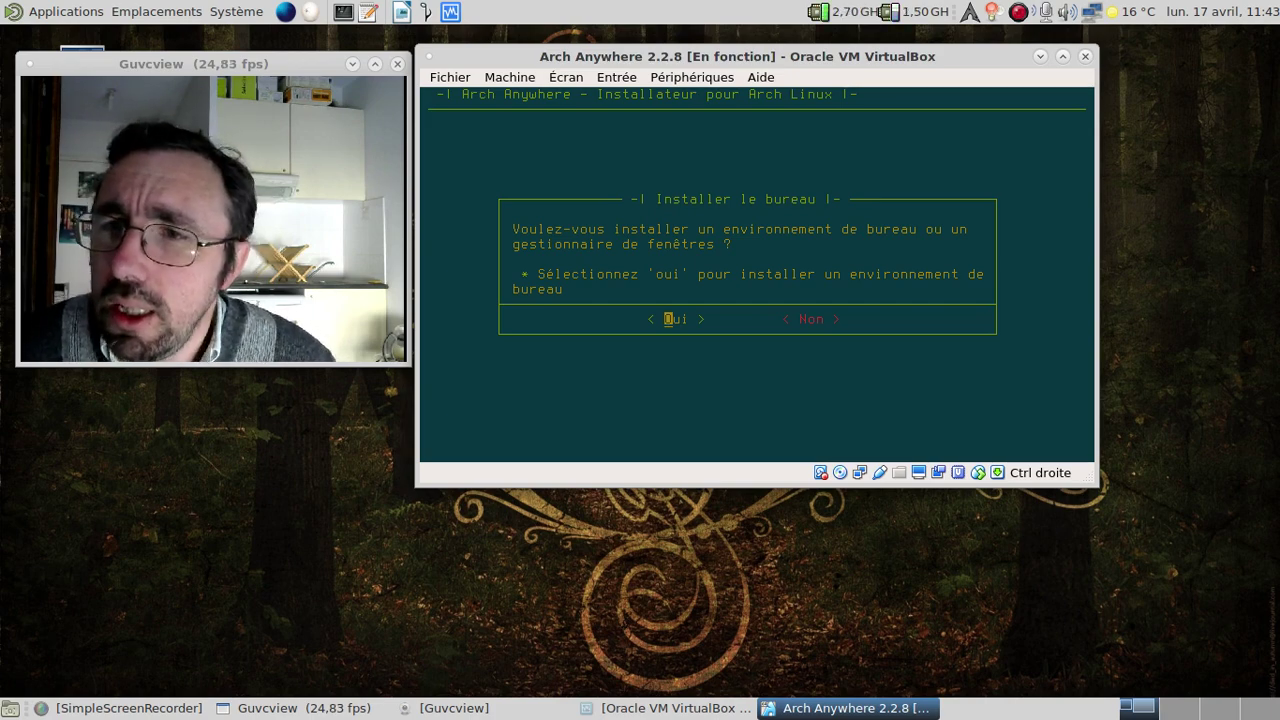
Agree to install a desktop, check lxde in the desktop list, and accept gtk3.
key(Return)
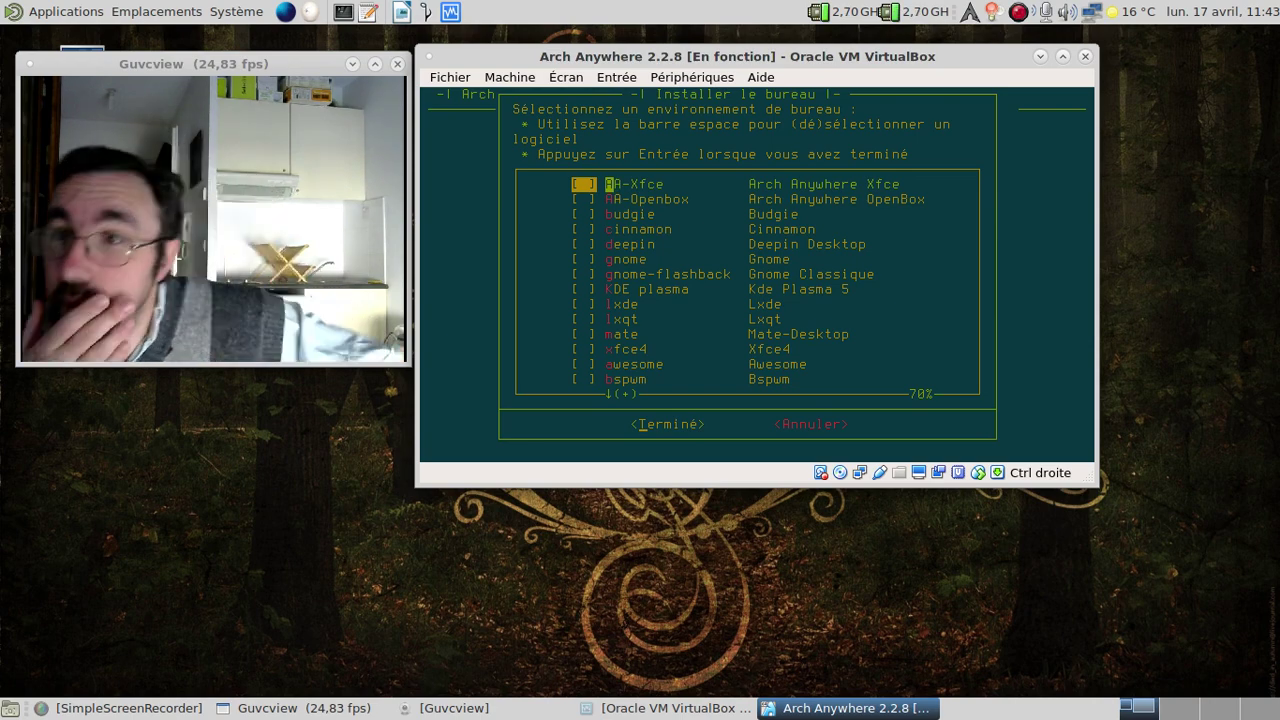
key(Down)
key(Down)
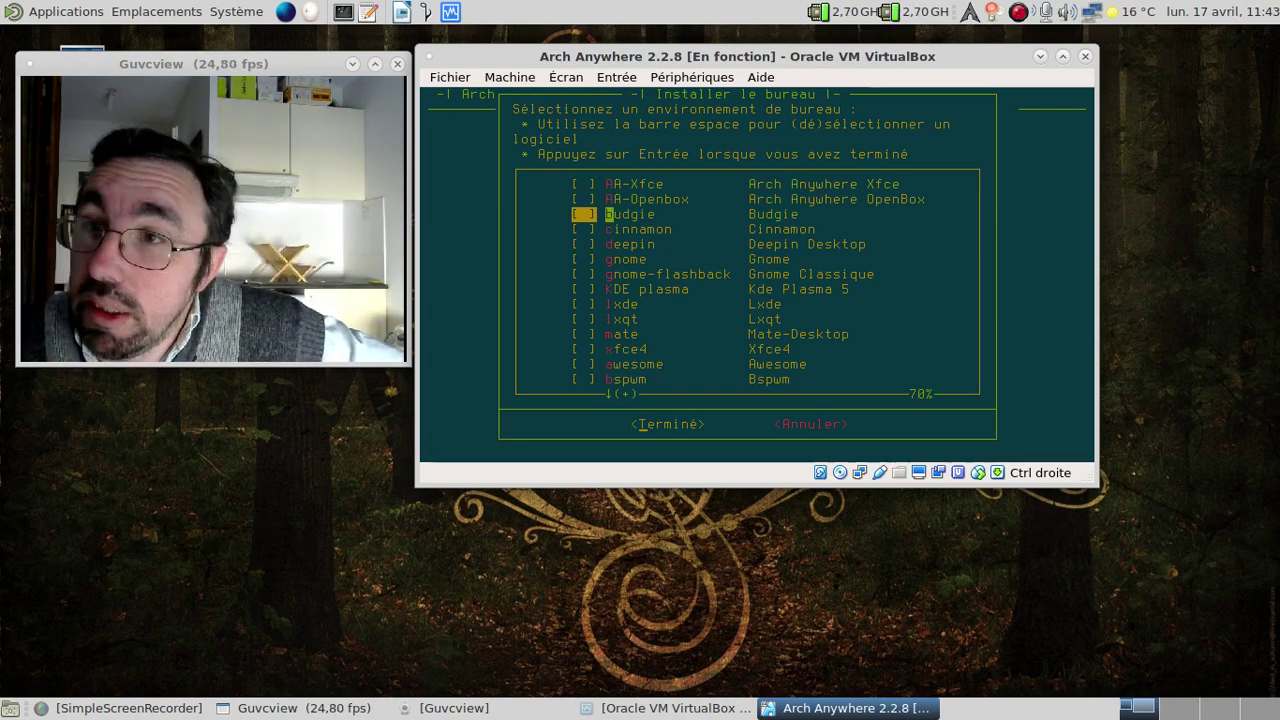
key(Down)
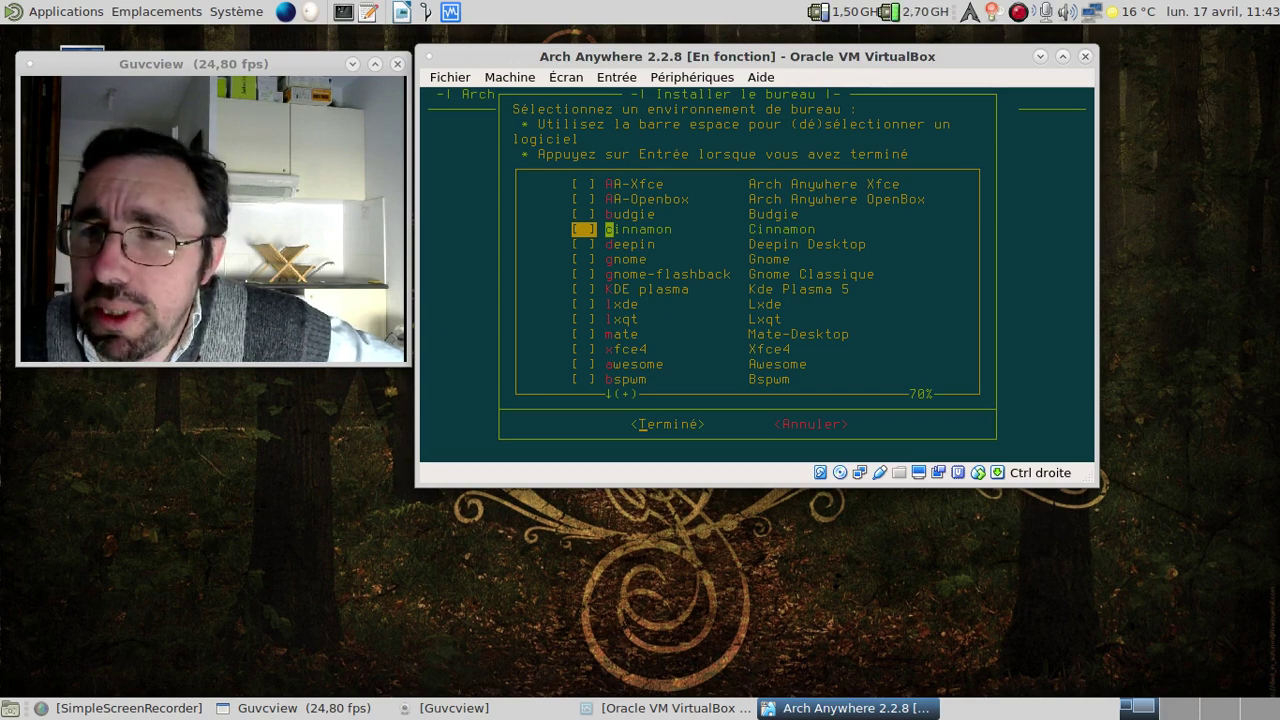
key(Down)
key(Down)
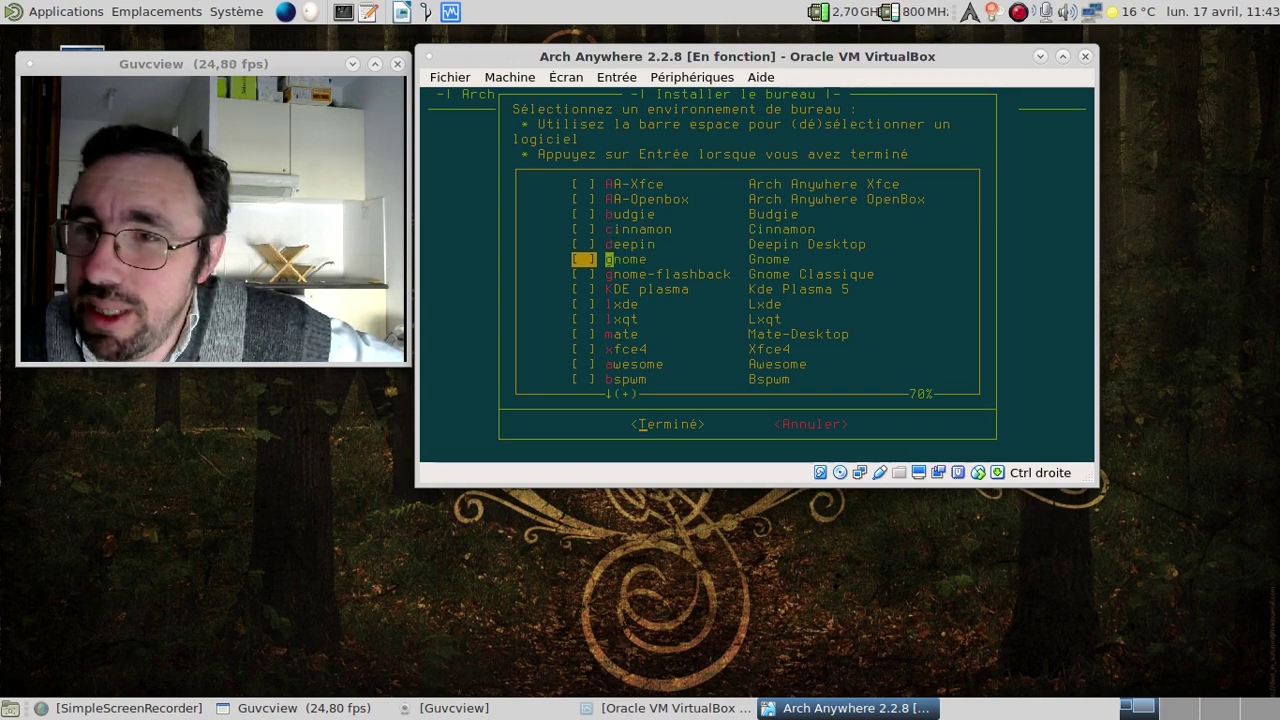
key(Down)
key(Down)
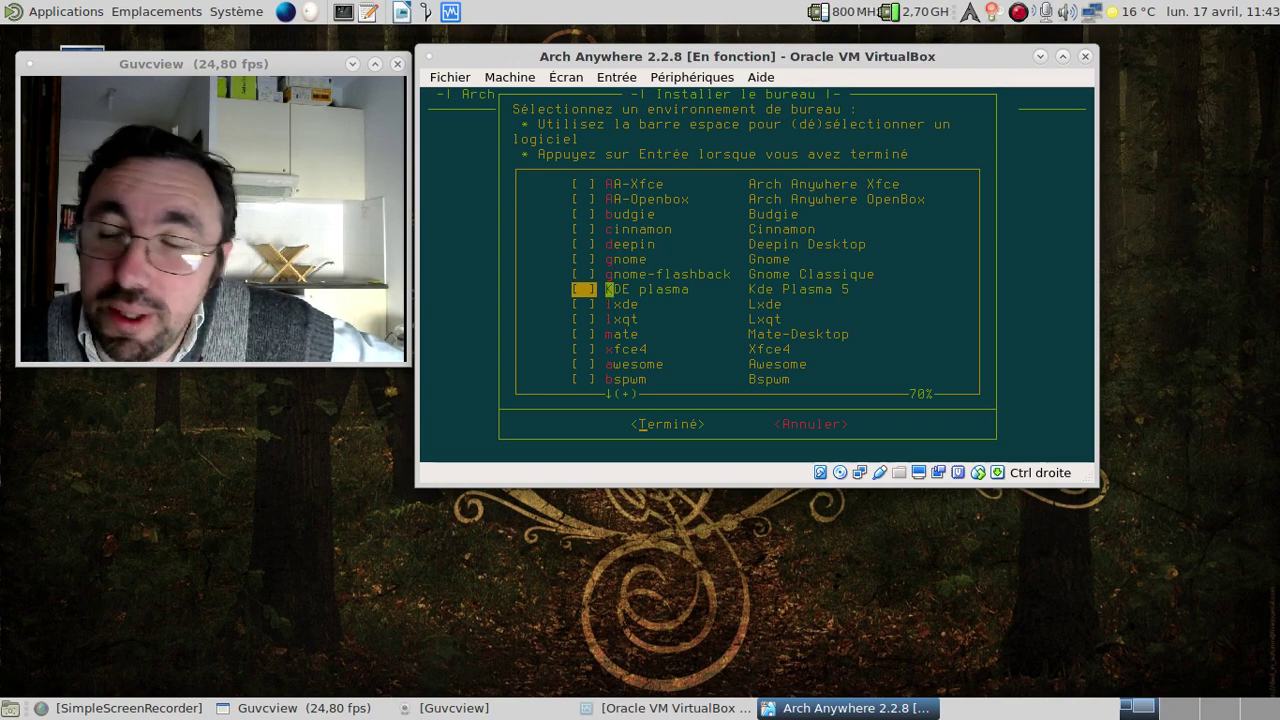
key(Down)
key(Down)
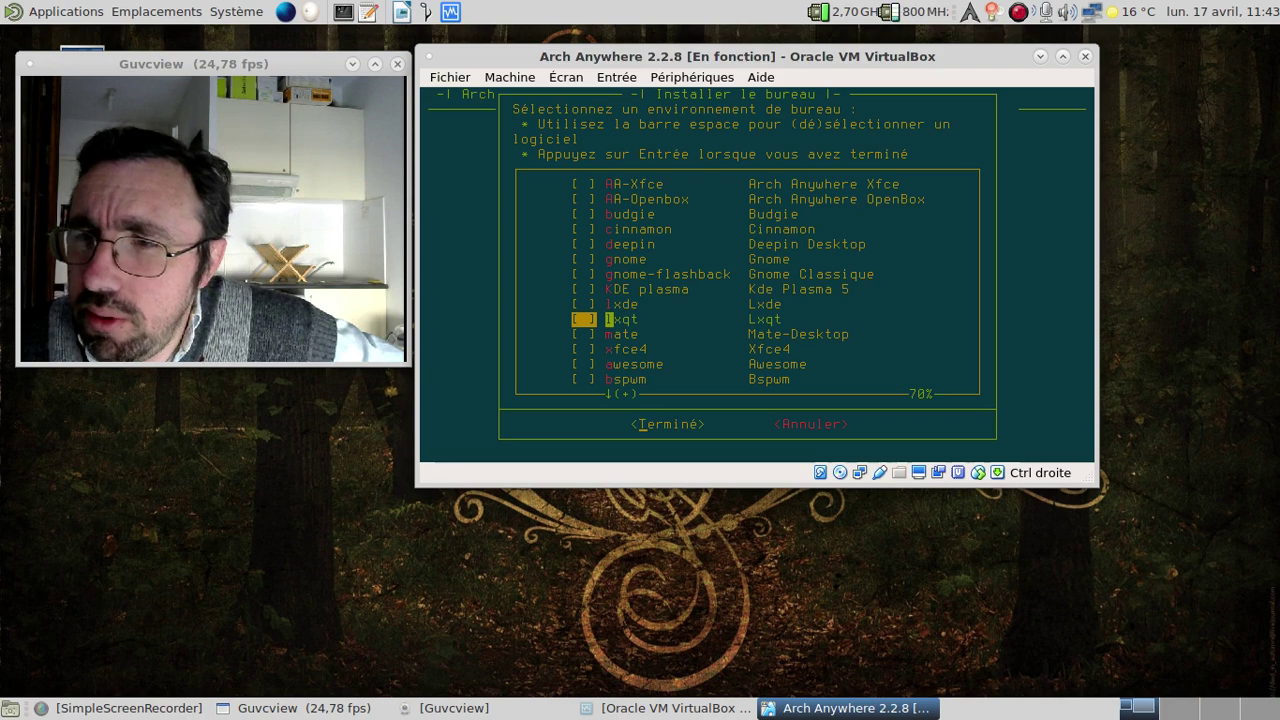
key(Down)
key(Down)
key(Down)
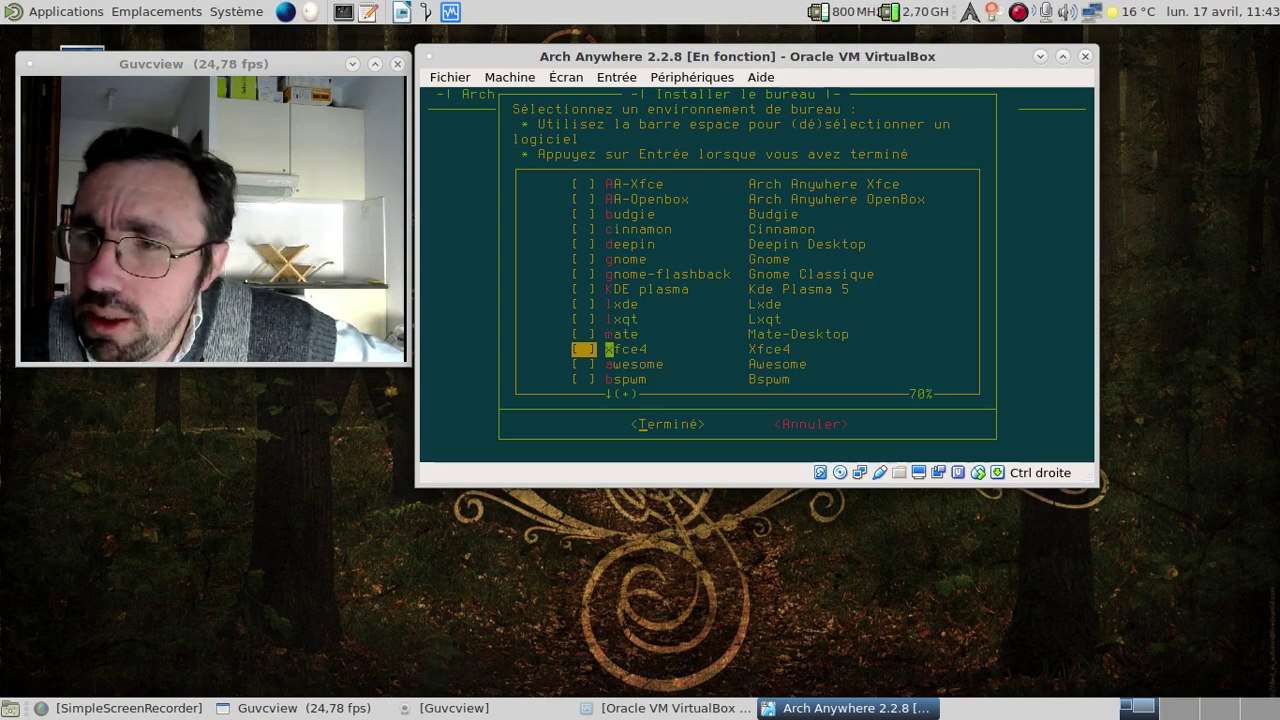
key(Down)
key(Down)
key(Down)
key(Down)
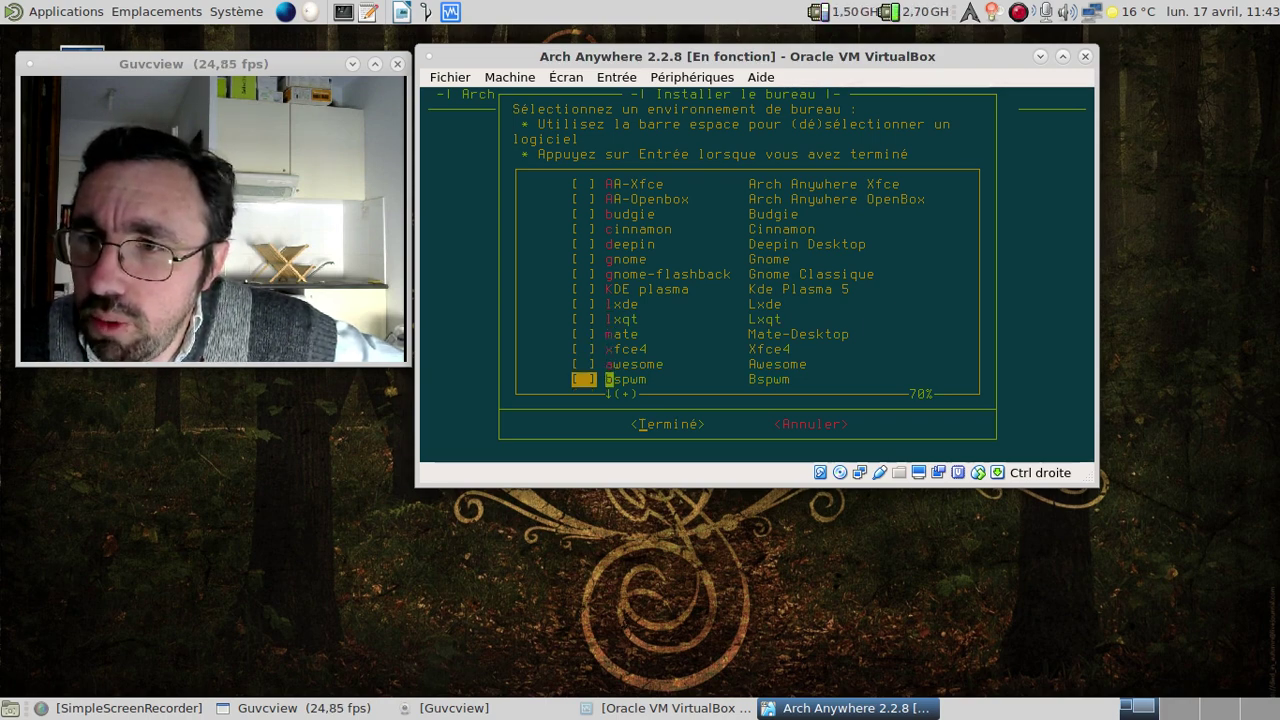
key(Down)
key(Down)
key(Down)
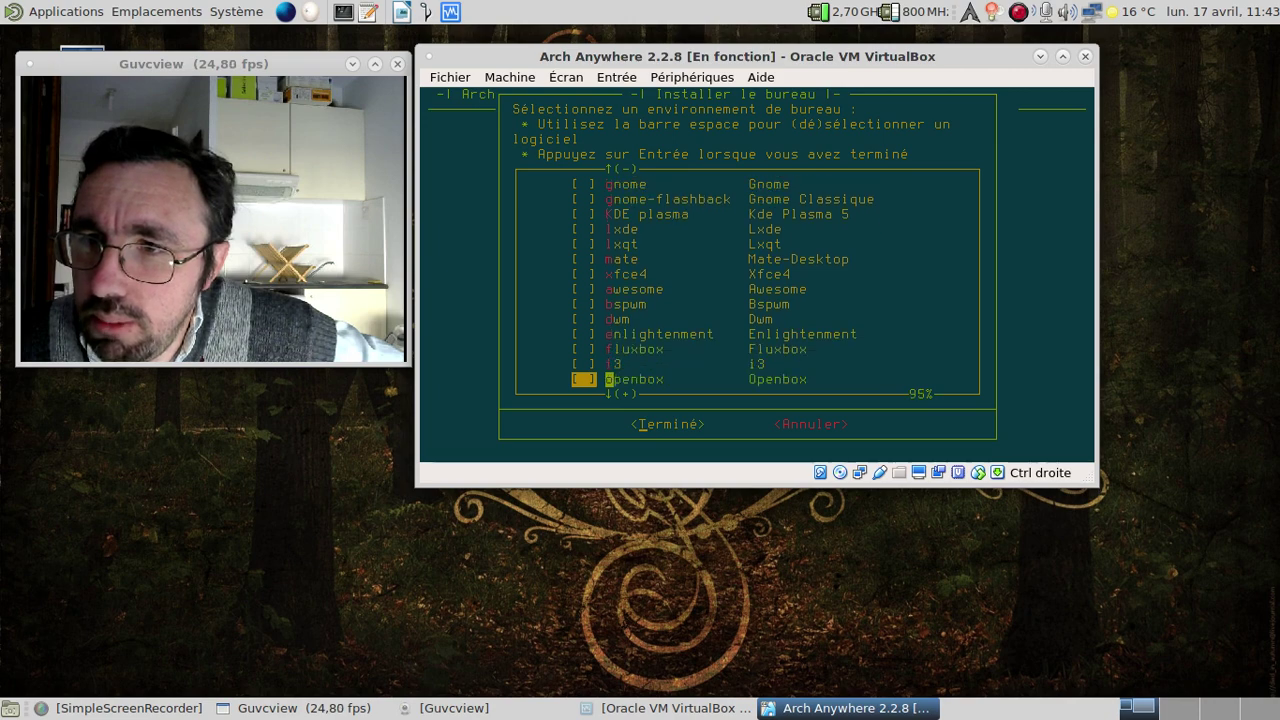
key(Up)
key(Up)
key(Up)
key(Up)
key(Up)
key(Up)
key(Up)
key(Up)
key(Up)
key(Up)
key(Up)
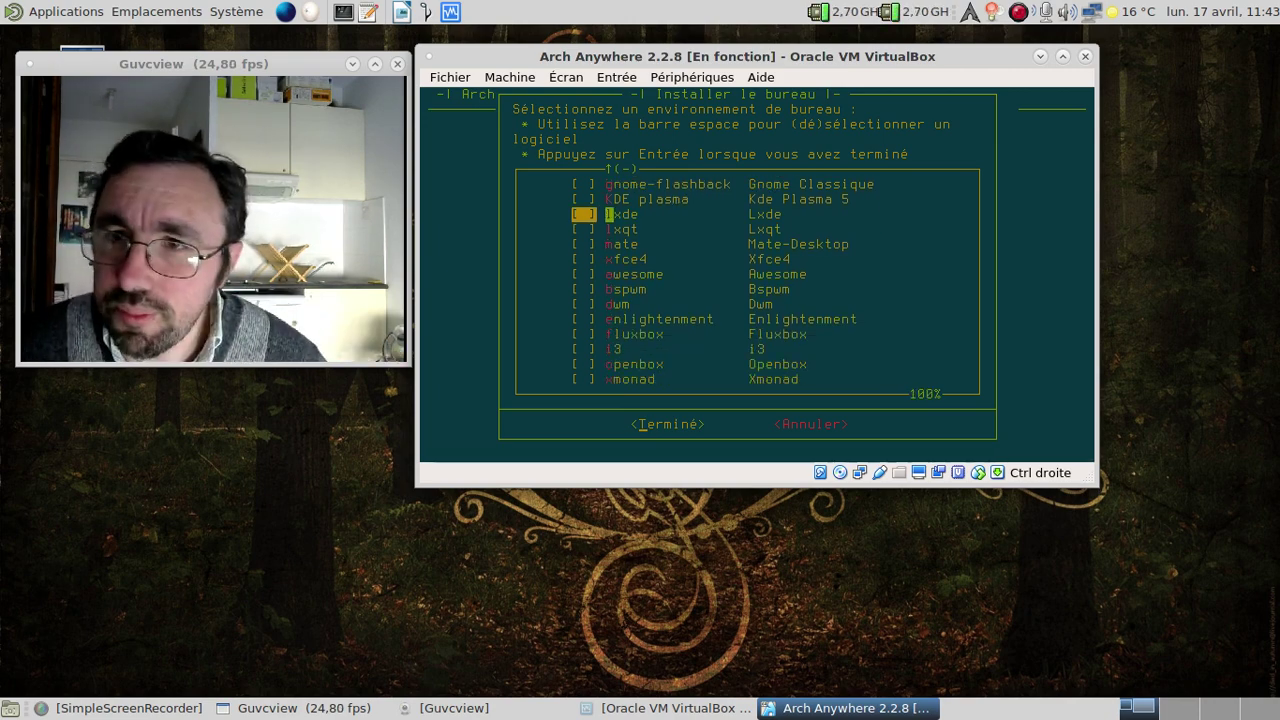
key(space)
key(Return)
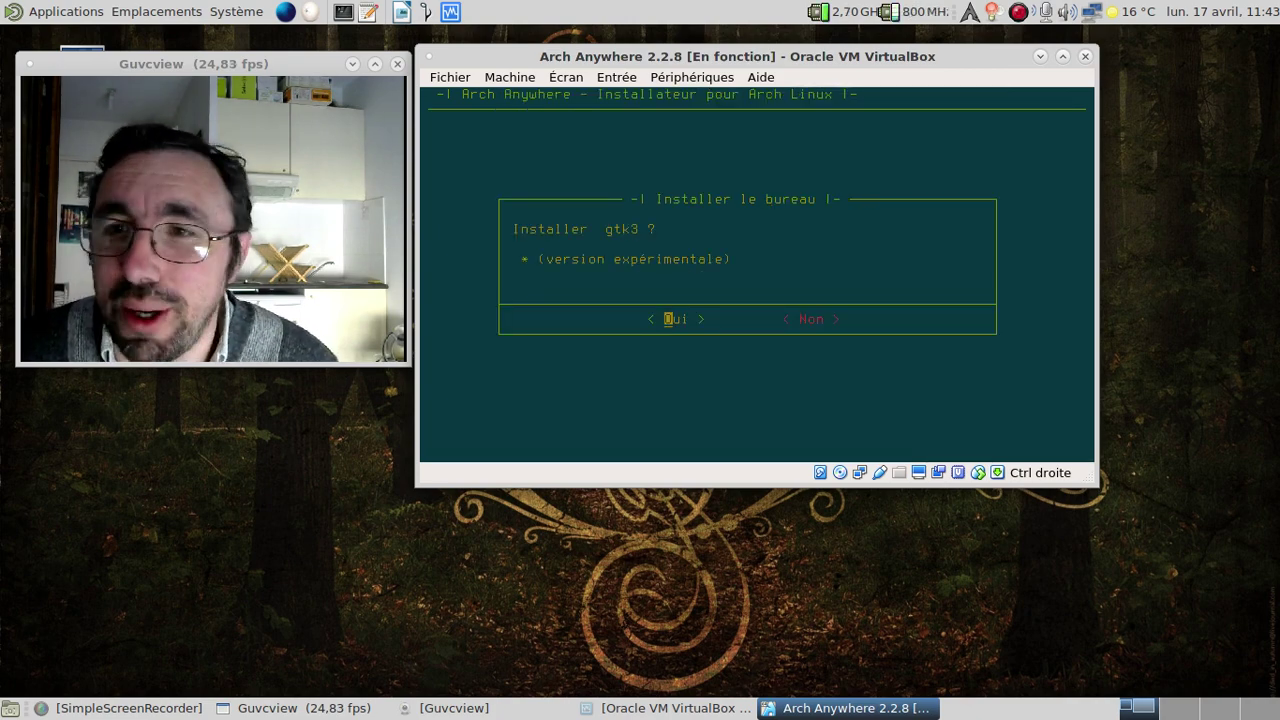
key(Return)
key(Return)
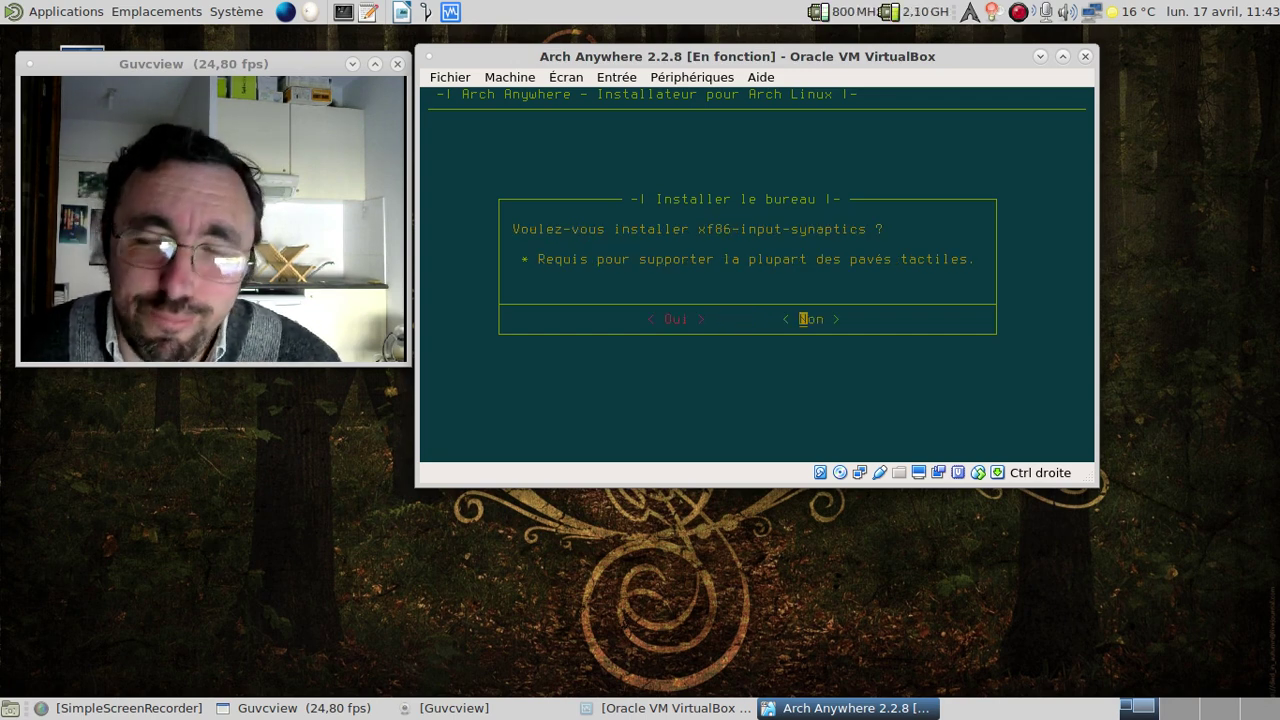
Decline the touchpad driver and agree to install a graphical login manager.
key(Return)
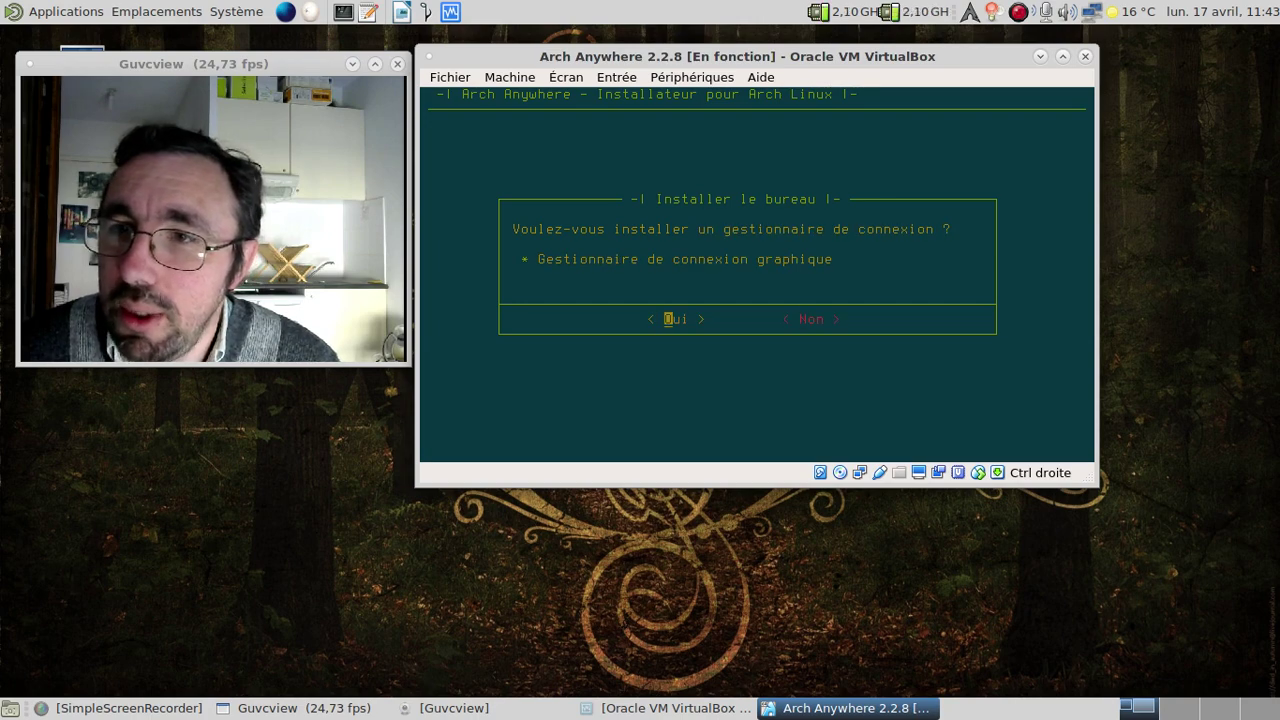
key(Return)
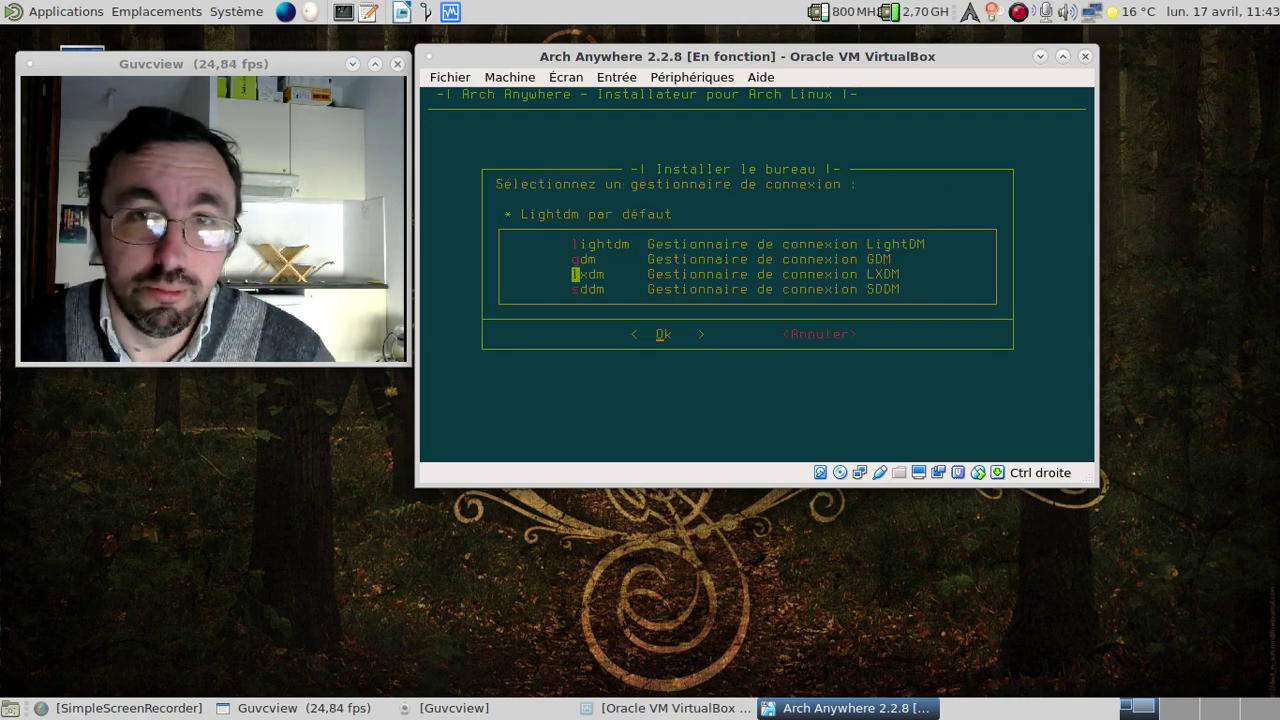
Confirm lxdm, agree to common software, and add the Arch Anywhere repository to pacman.conf.
key(Return)
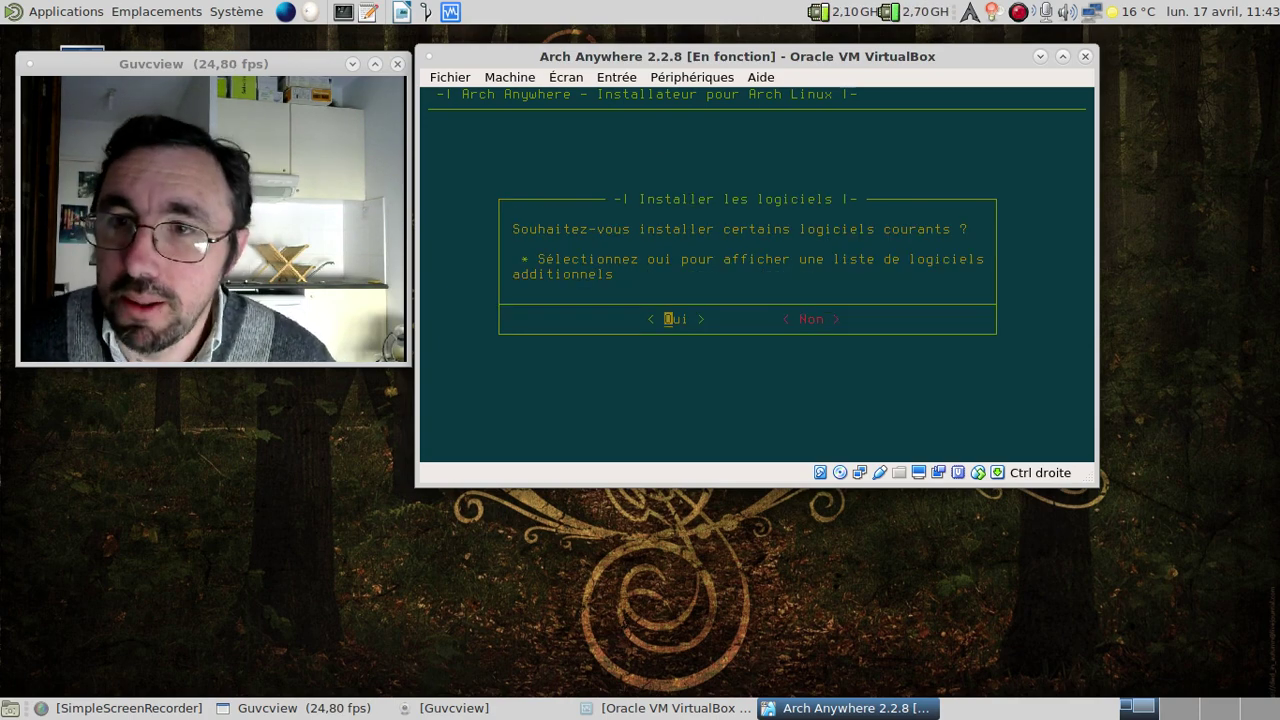
key(Return)
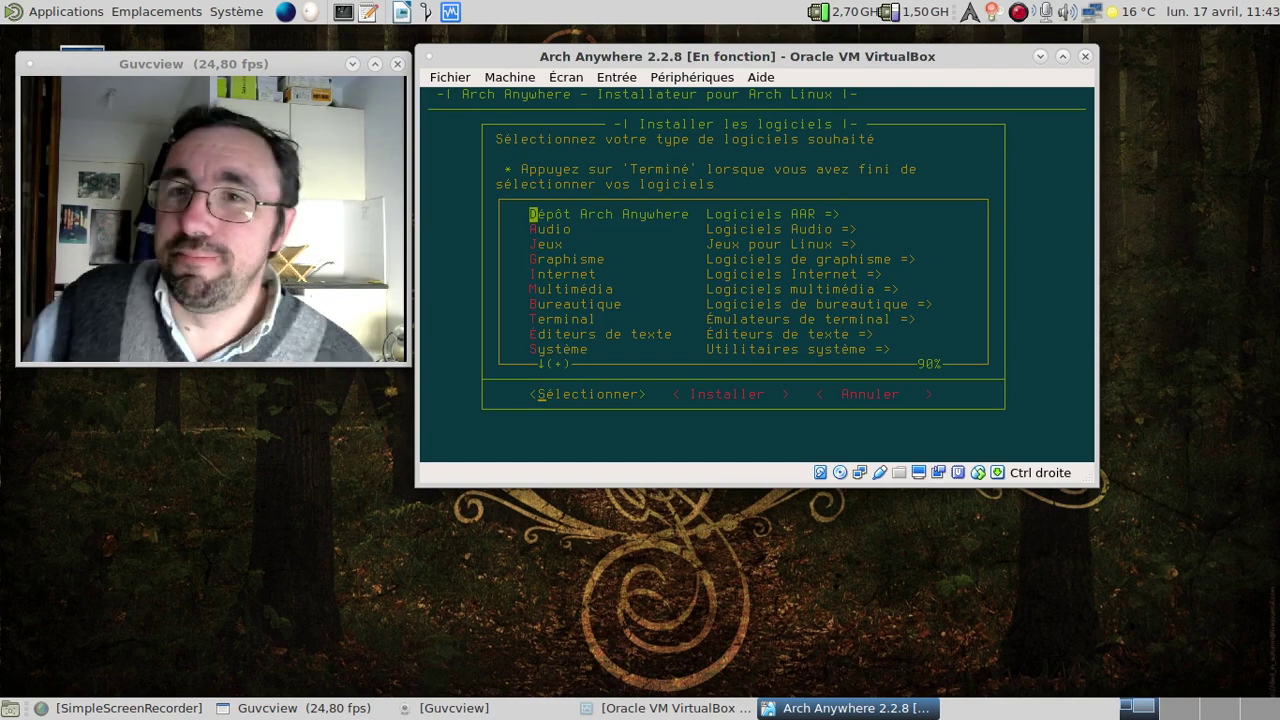
key(Return)
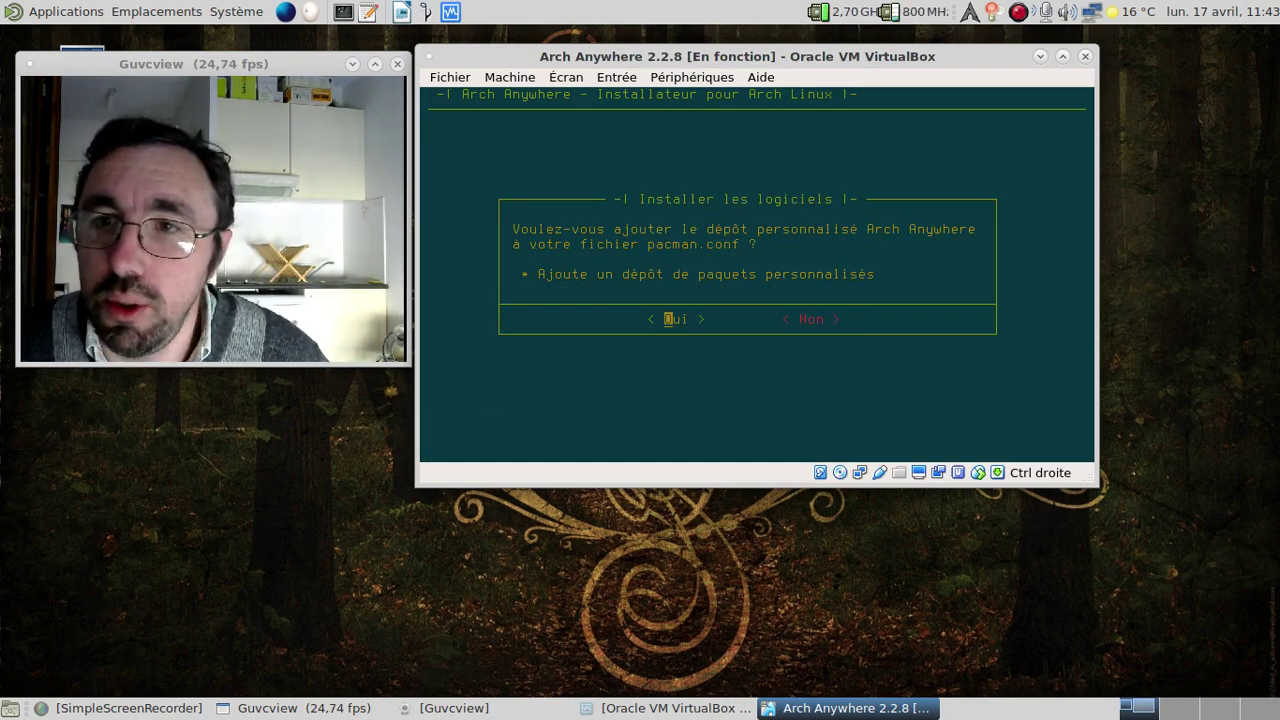
key(Return)
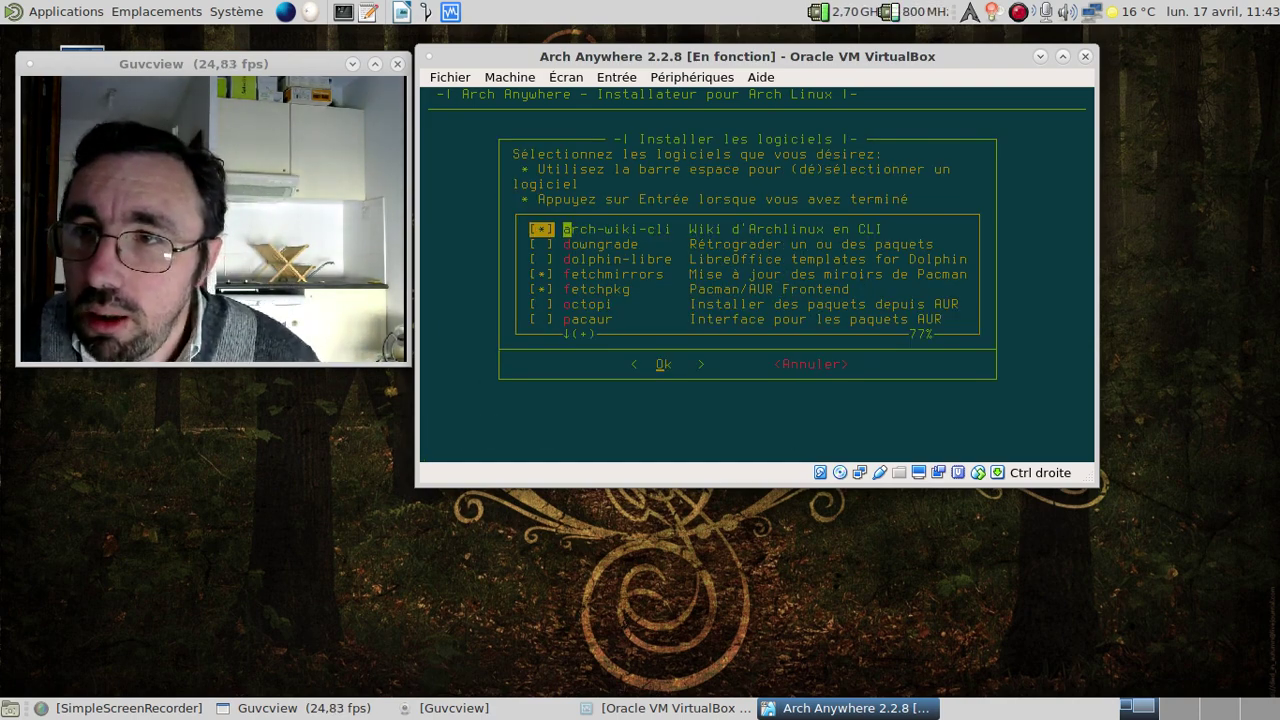
Check pacaur and pamac-aur and add the five repository packages to the install list.
key(Down)
key(Down)
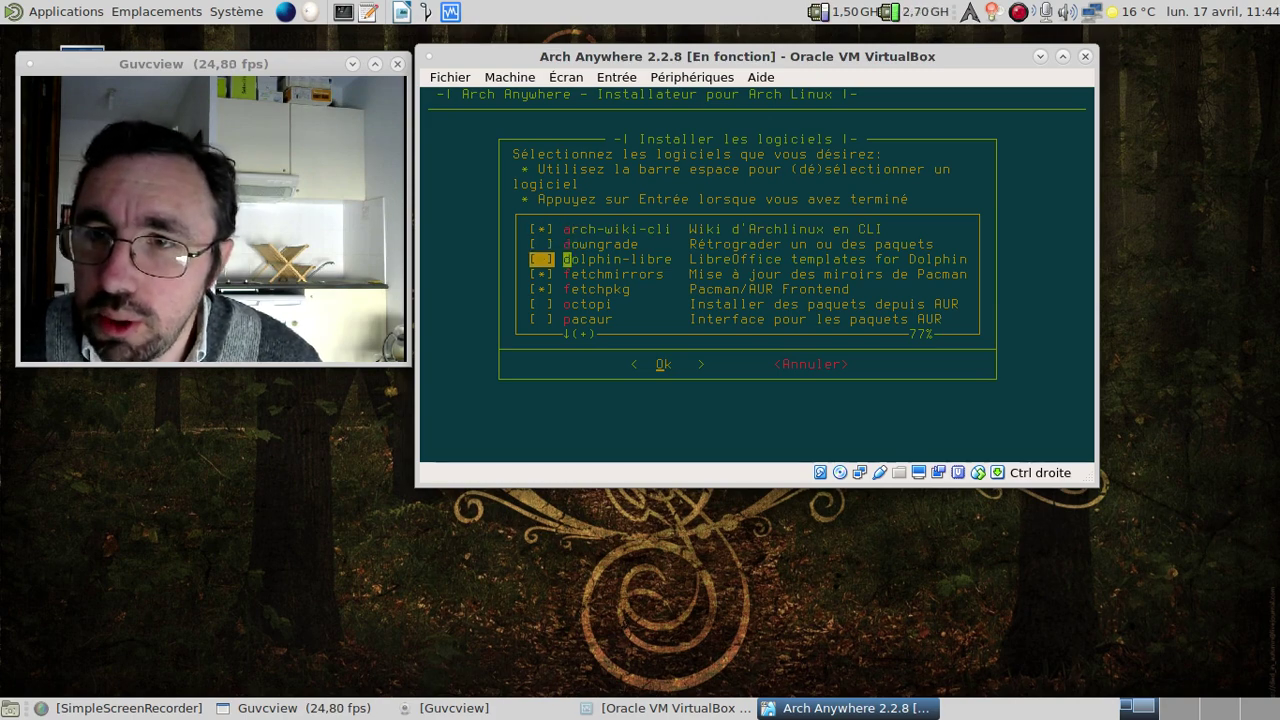
key(Down)
key(Down)
key(Down)
key(Down)
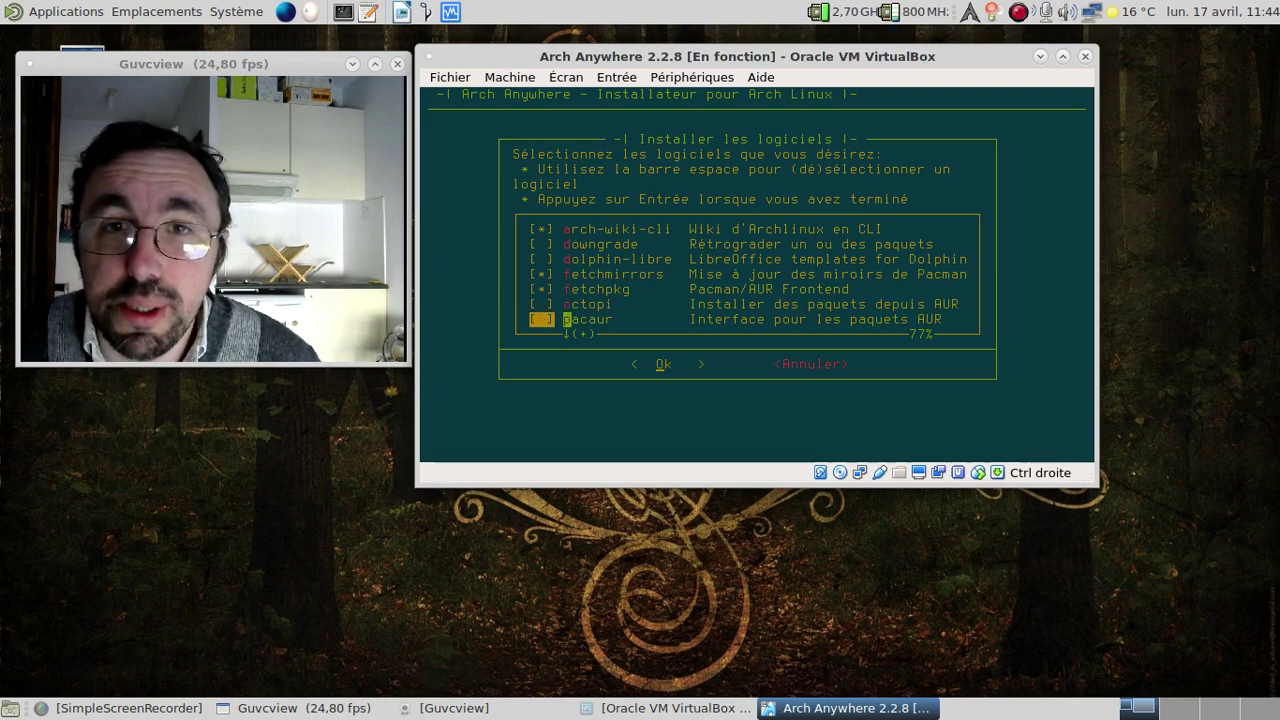
key(space)
key(Down)
key(space)
key(Down)
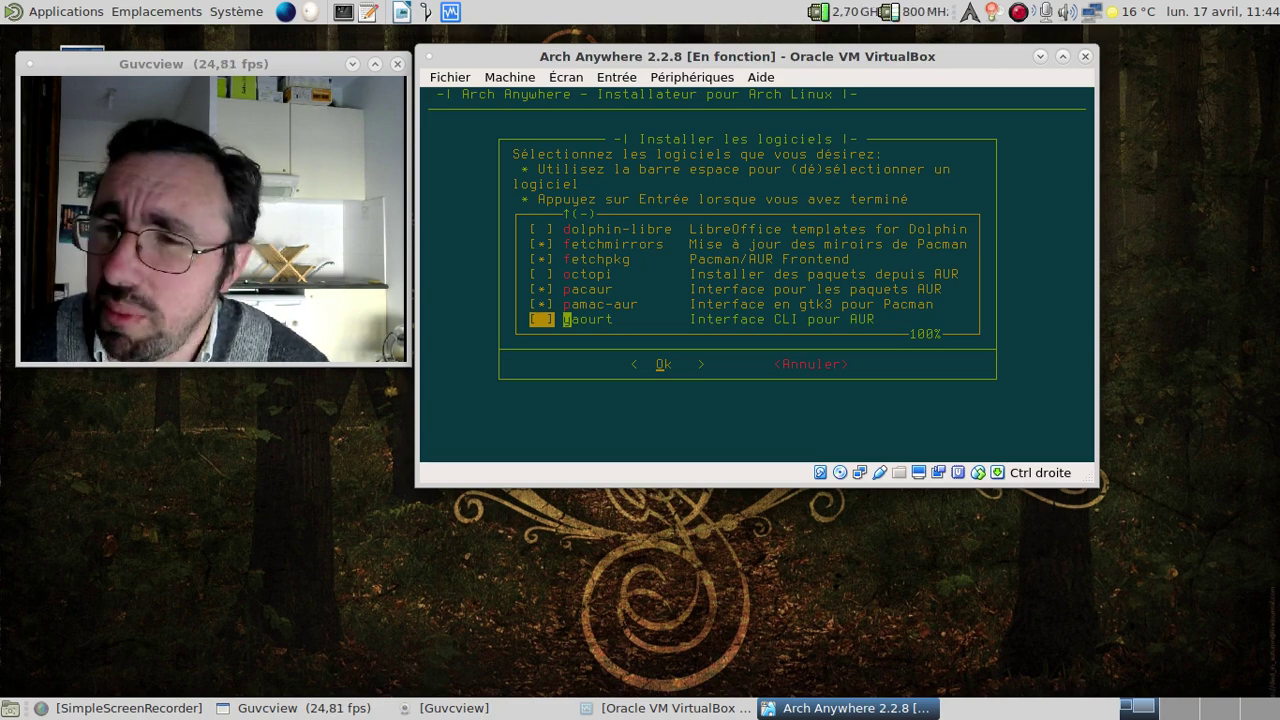
key(Return)
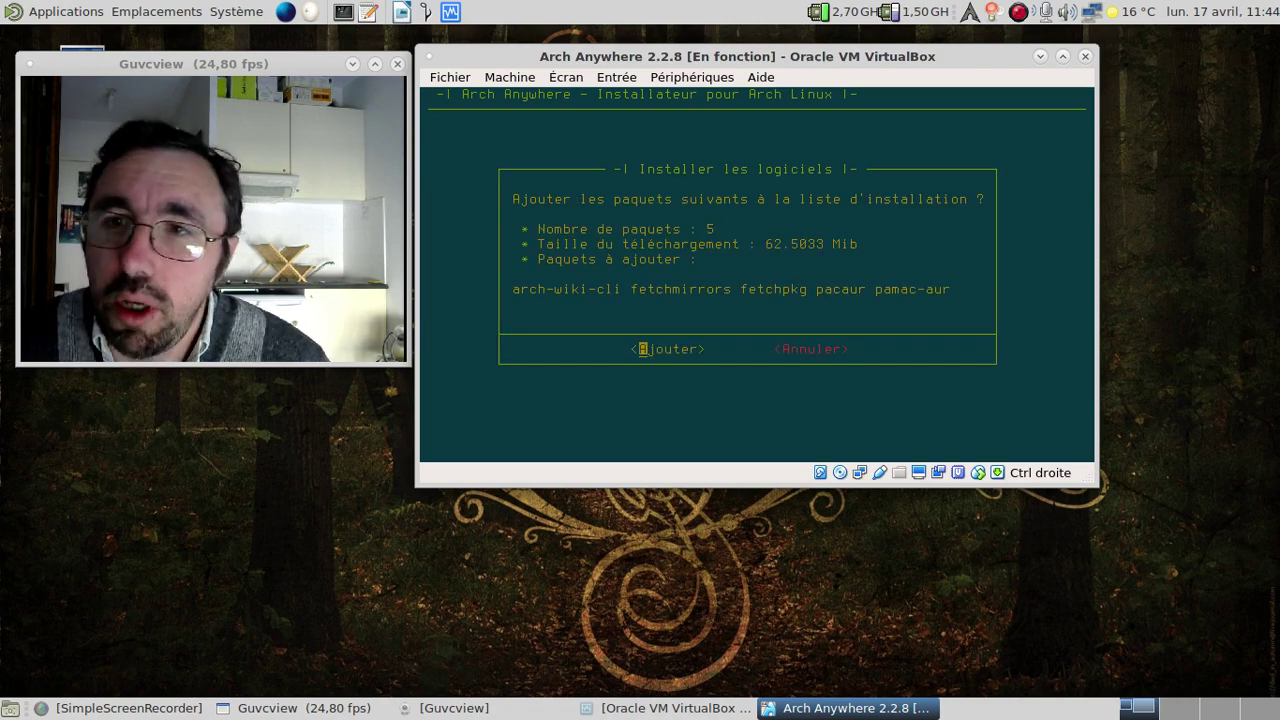
key(Return)
Open the Audio software list and leave it without selecting anything.
key(Down)
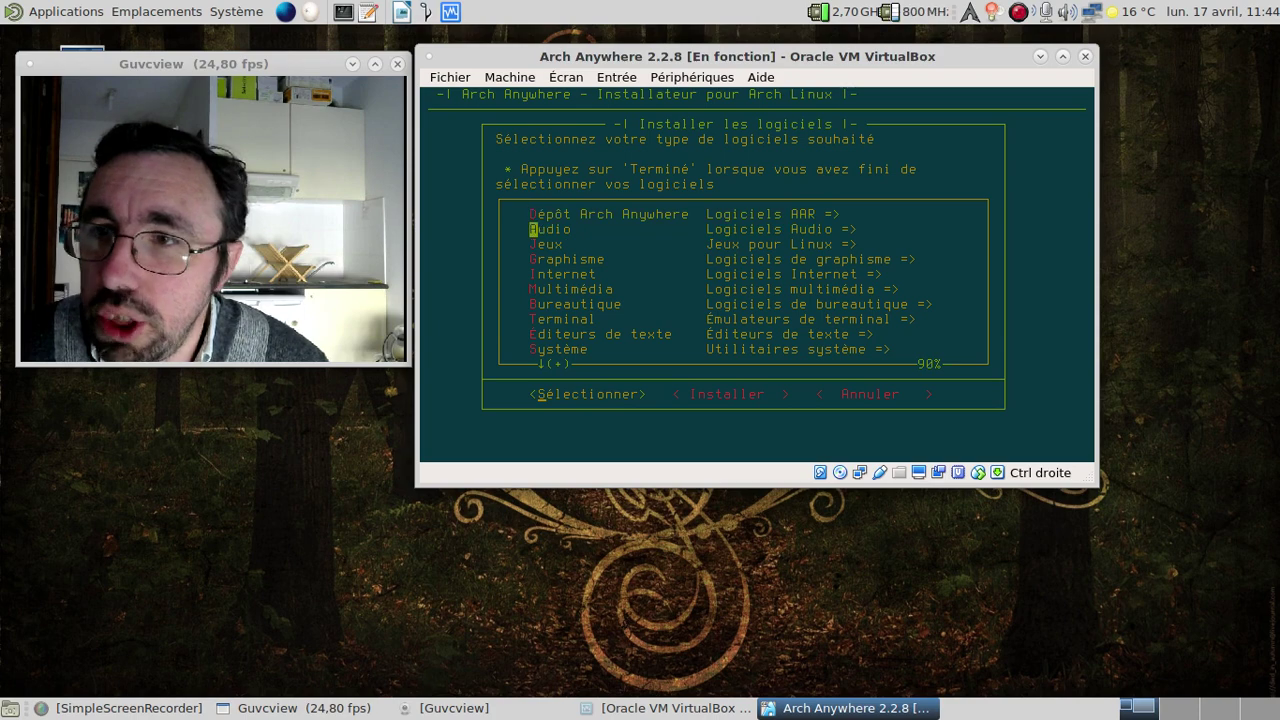
key(Return)
key(Down)
key(Down)
key(Down)
key(Down)
key(Down)
key(Down)
key(Down)
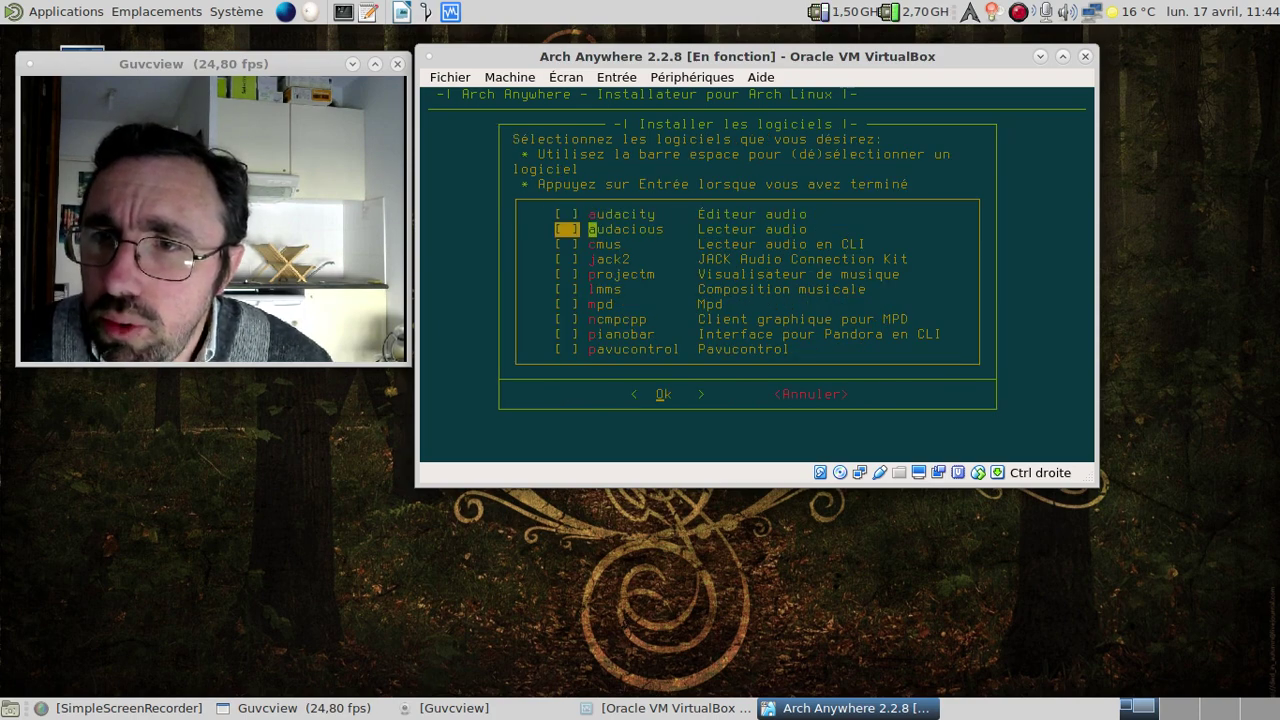
key(Down)
key(Down)
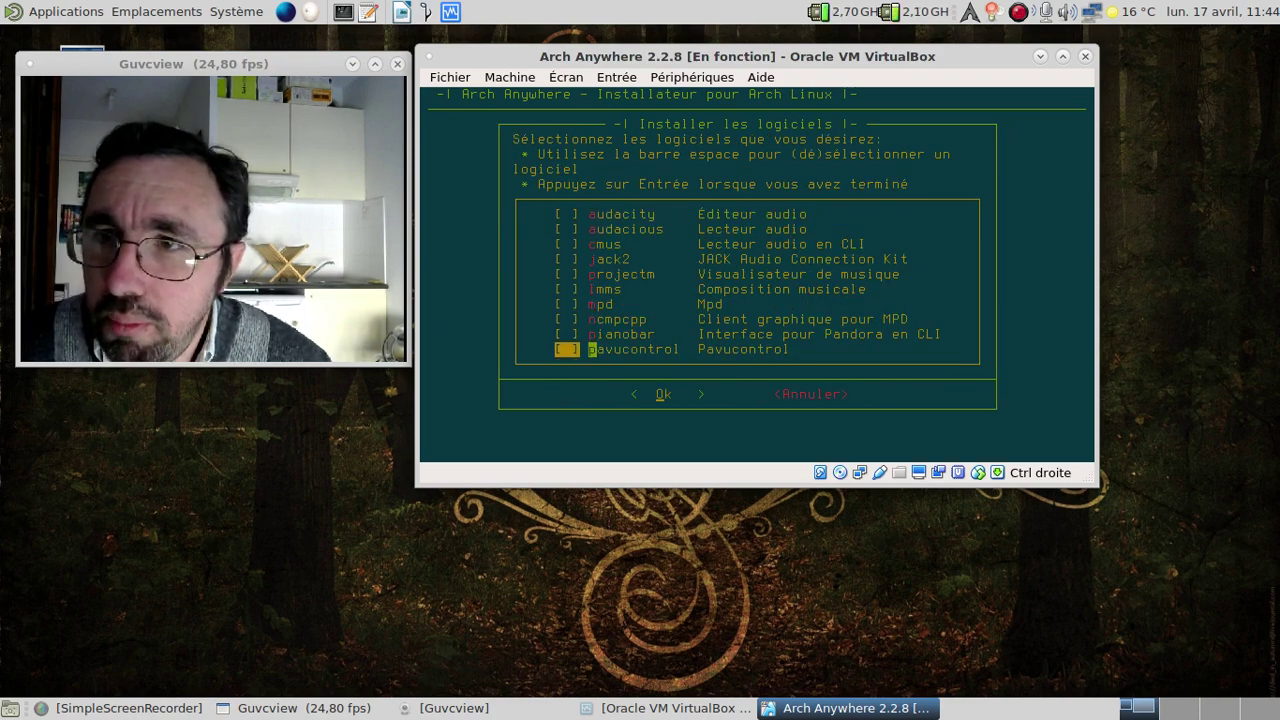
key(Return)
Check gnuchess in the games list and add it to the install list.
key(Down)
key(Down)
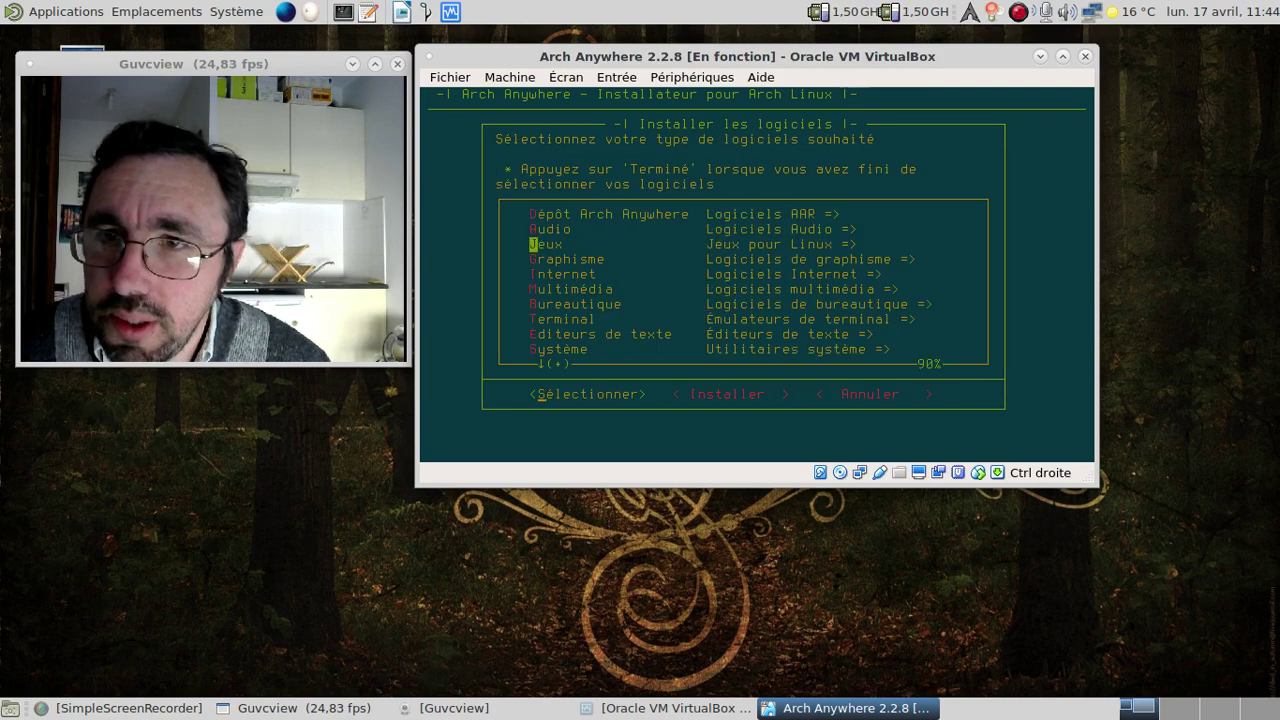
key(Return)
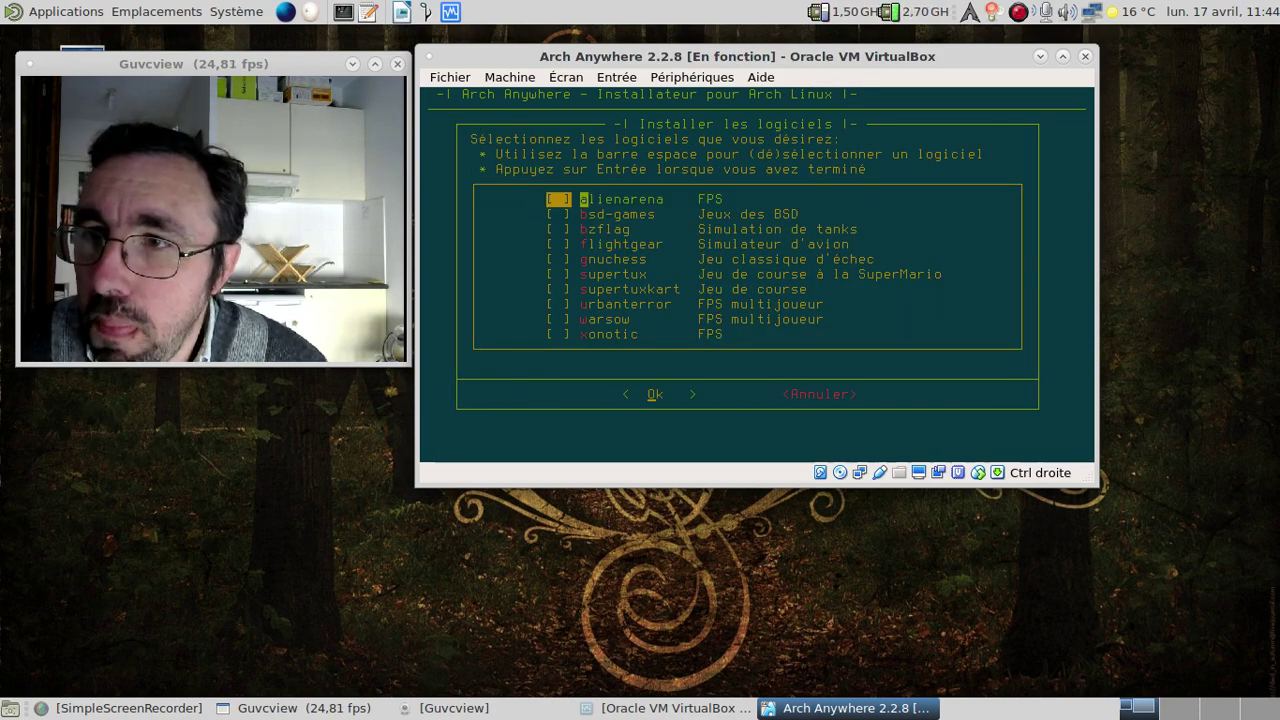
key(Down)
key(Down)
key(Down)
key(Down)
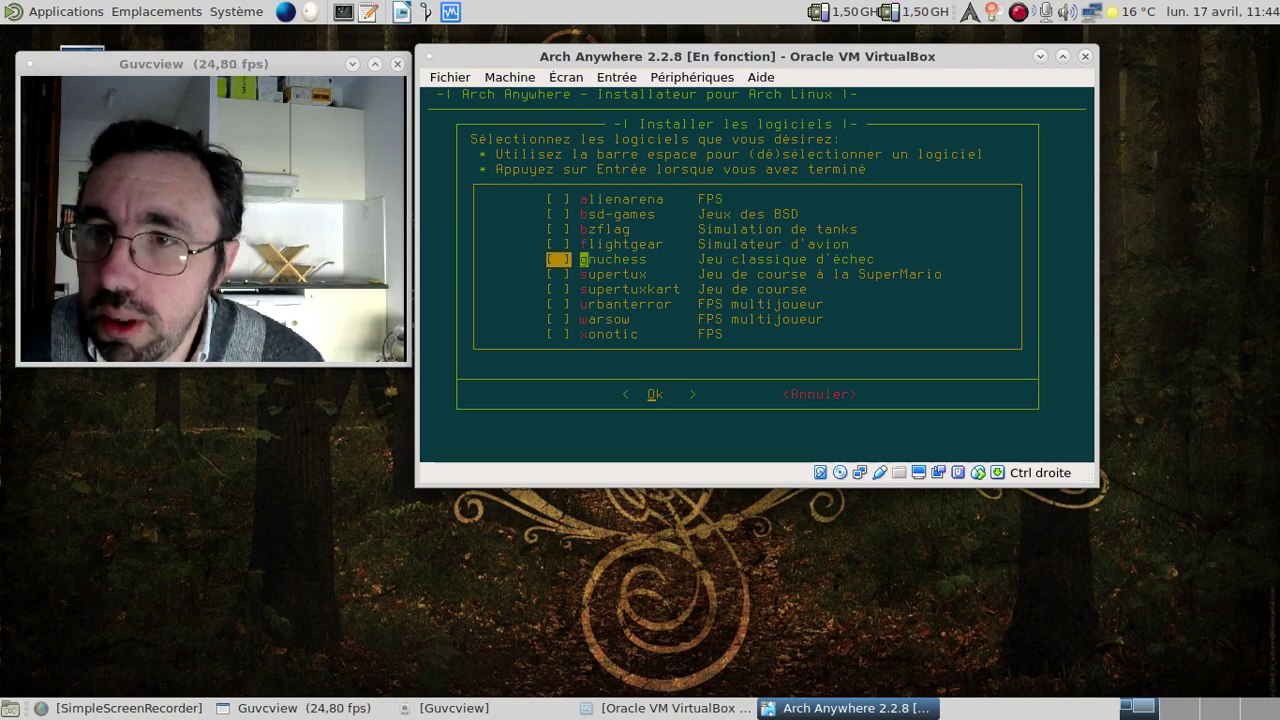
key(space)
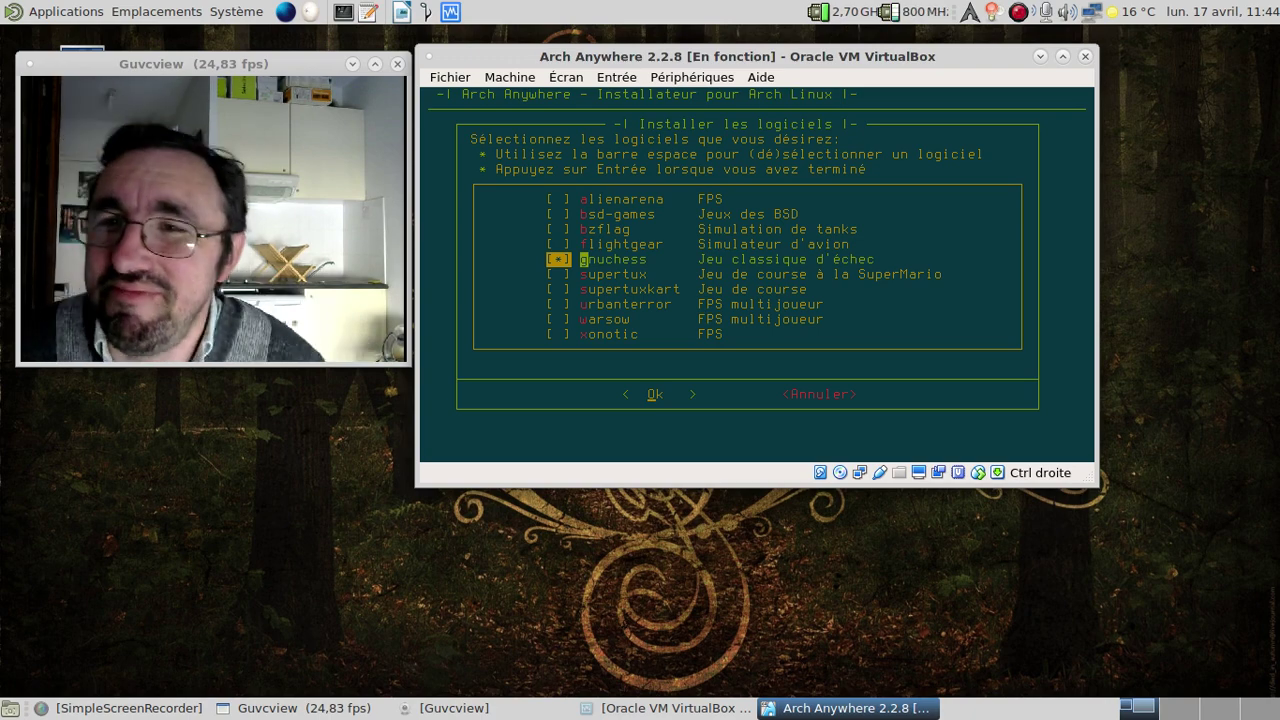
key(Up)
key(Up)
key(Up)
key(Down)
key(Down)
key(Down)
key(Down)
key(Down)
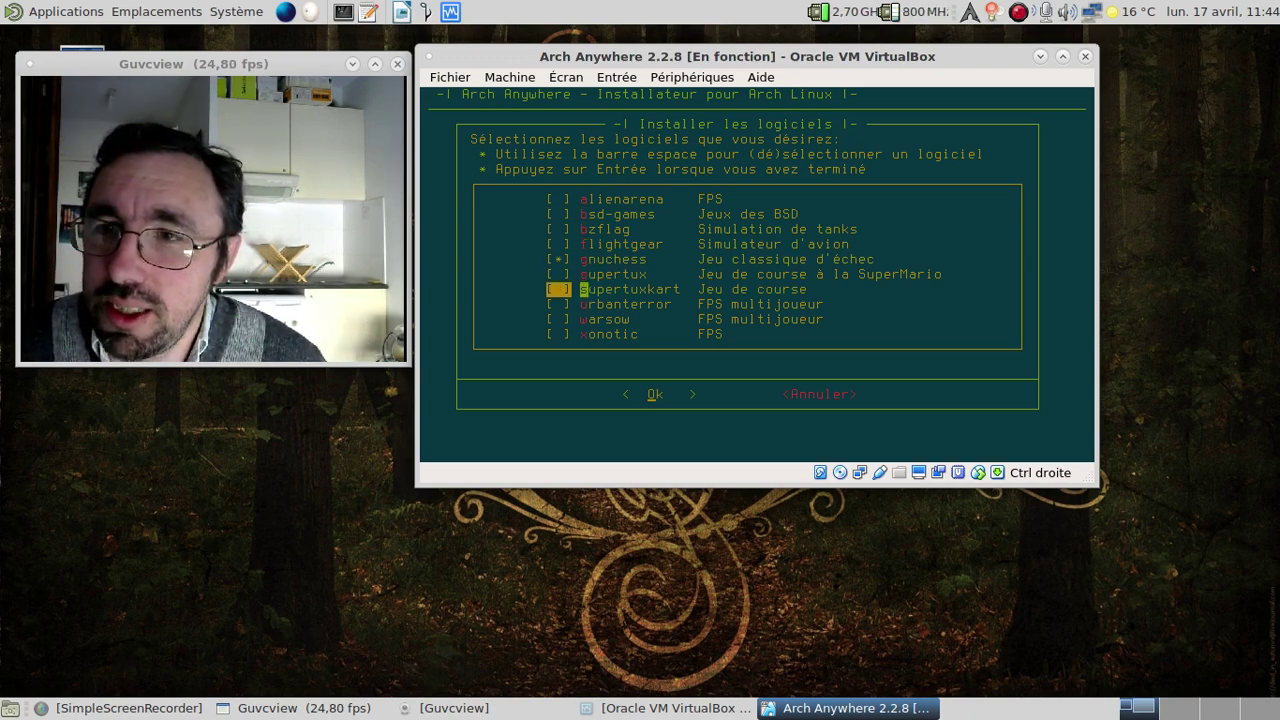
key(Return)
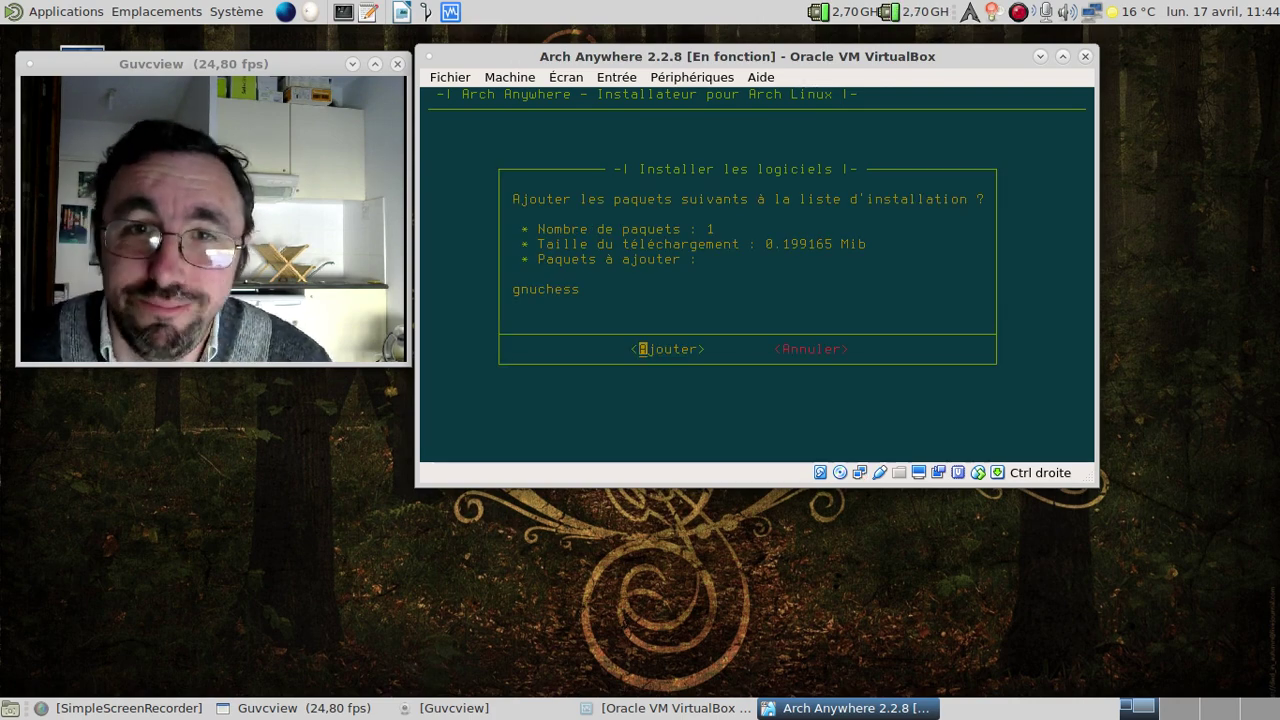
key(Return)
key(Down)
key(Down)
key(Down)
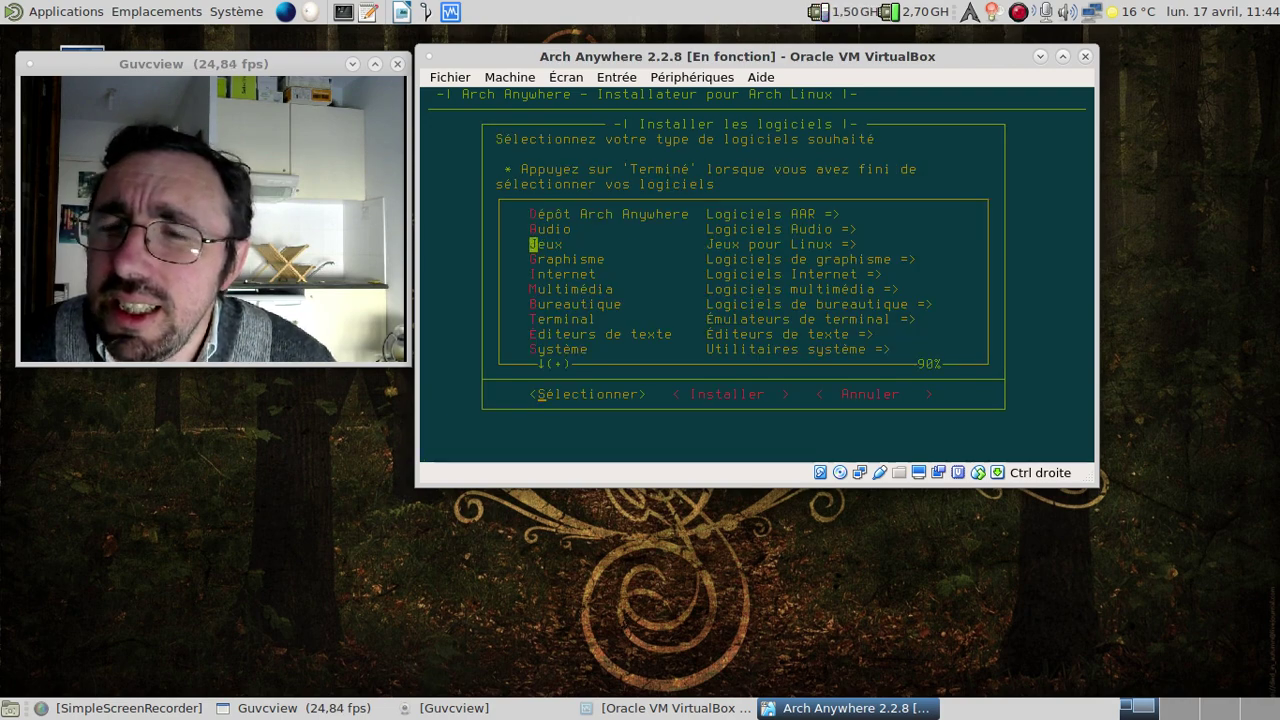
Check gimp in the graphics list and add it to the install list.
key(Return)
key(Down)
key(Down)
key(Down)
key(space)
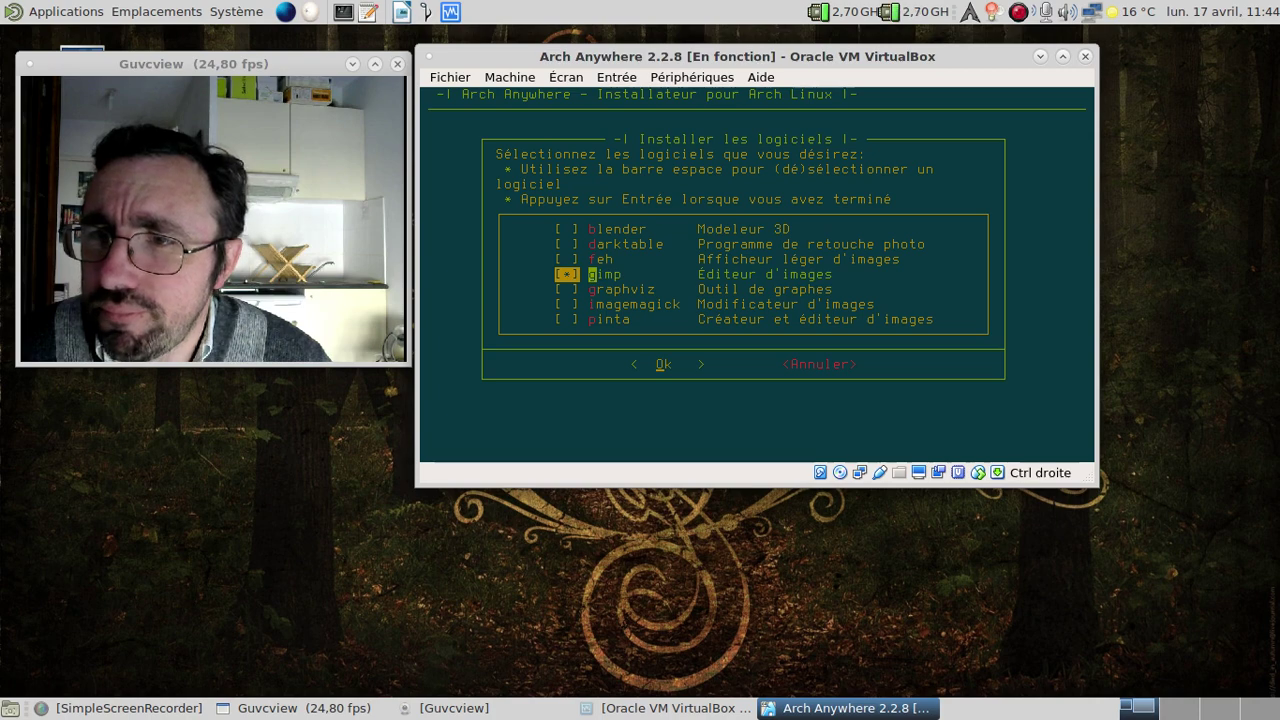
key(Down)
key(Down)
key(Down)
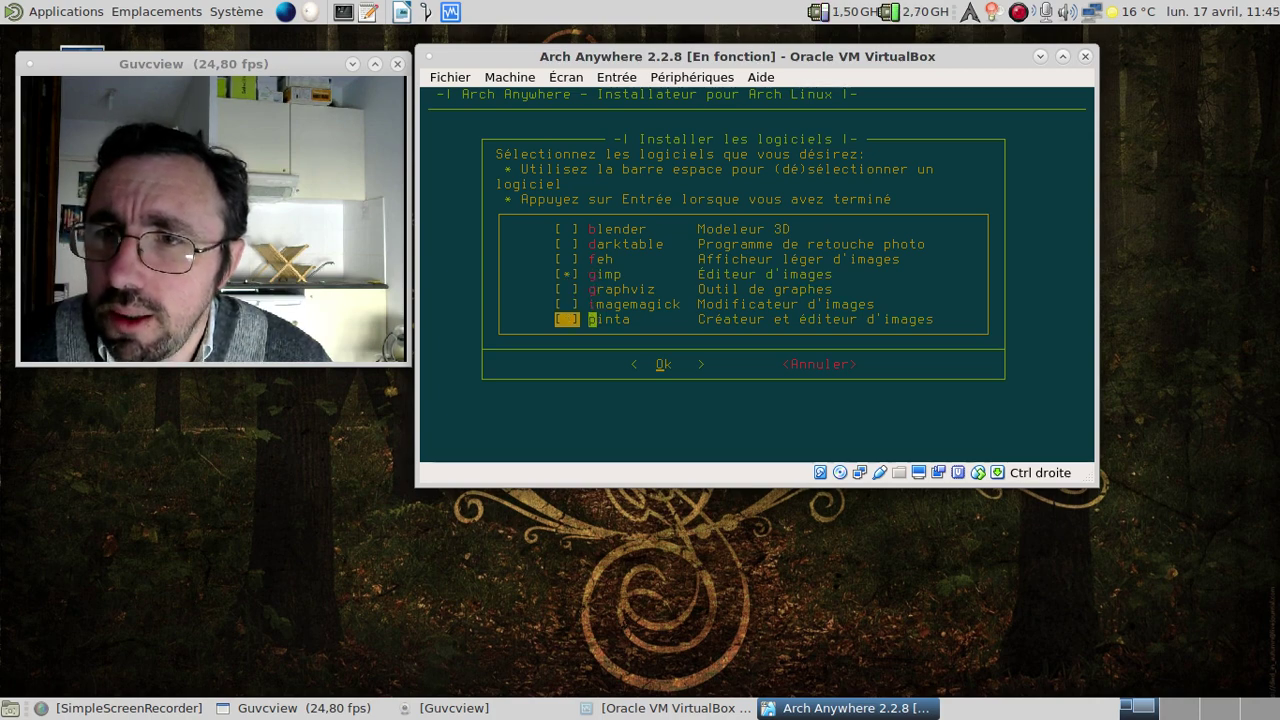
key(Up)
key(Up)
key(Up)
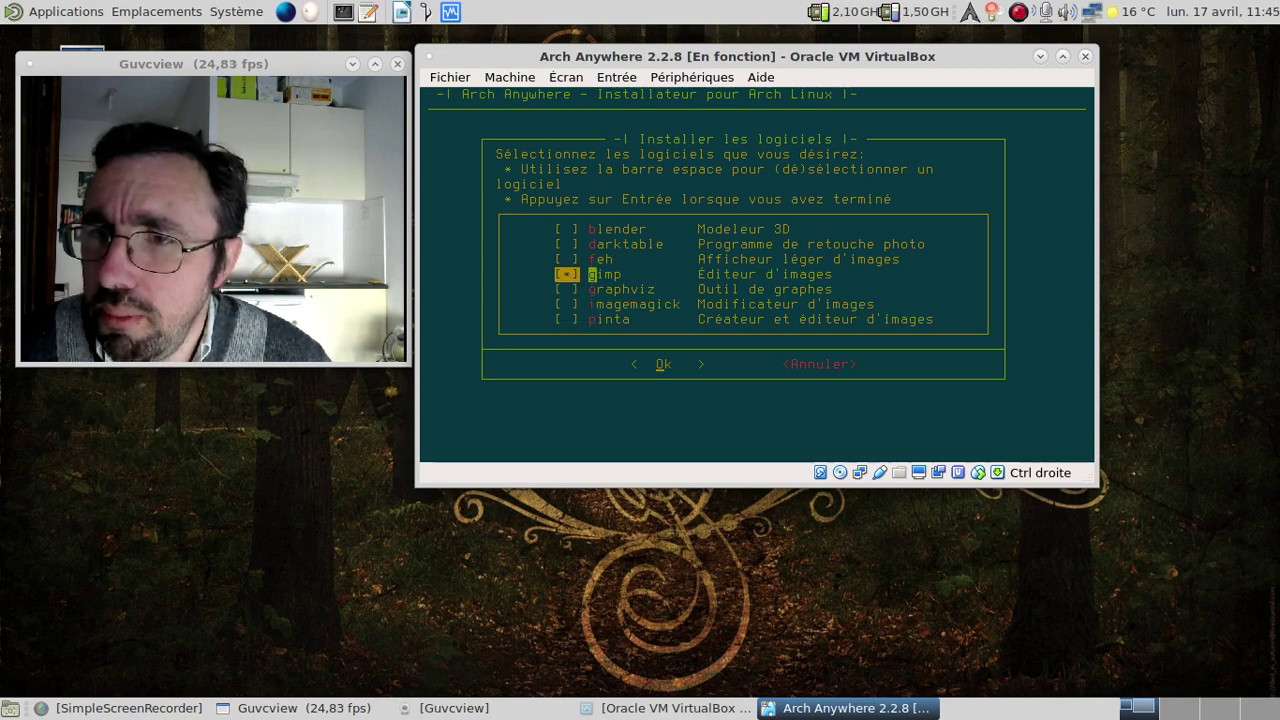
key(Return)
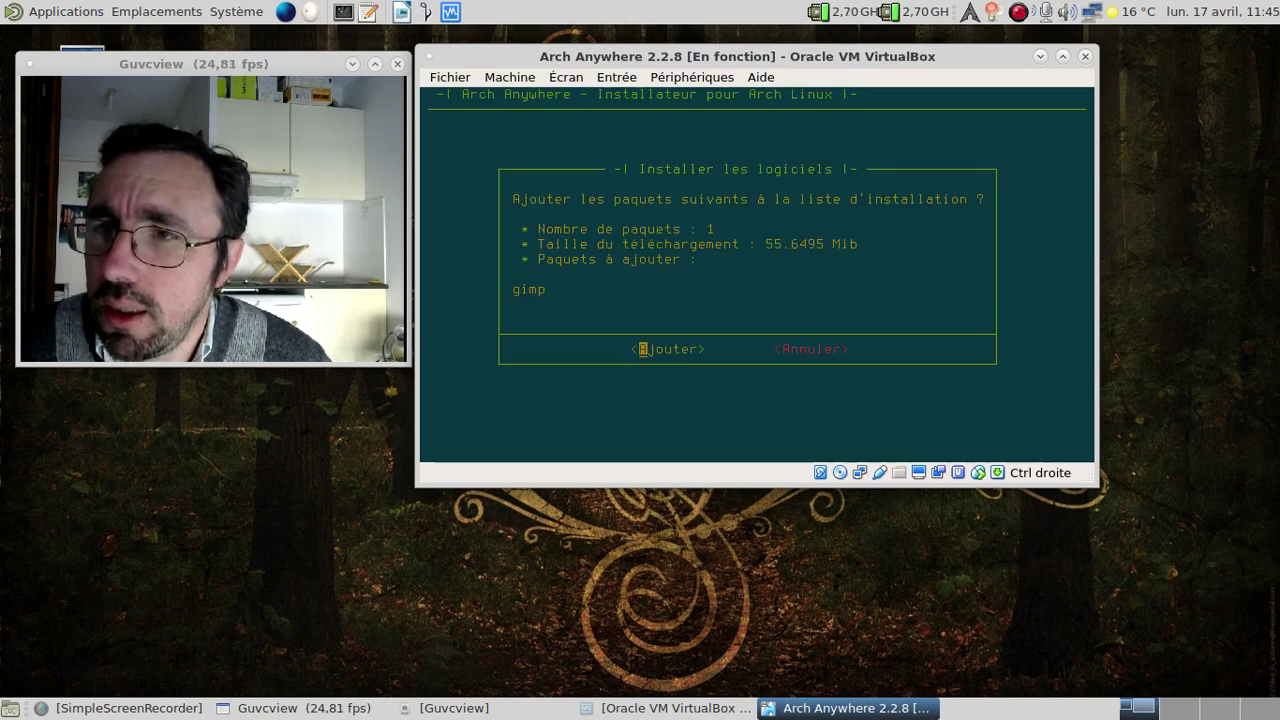
key(Return)
key(Down)
key(Down)
key(Down)
key(Down)
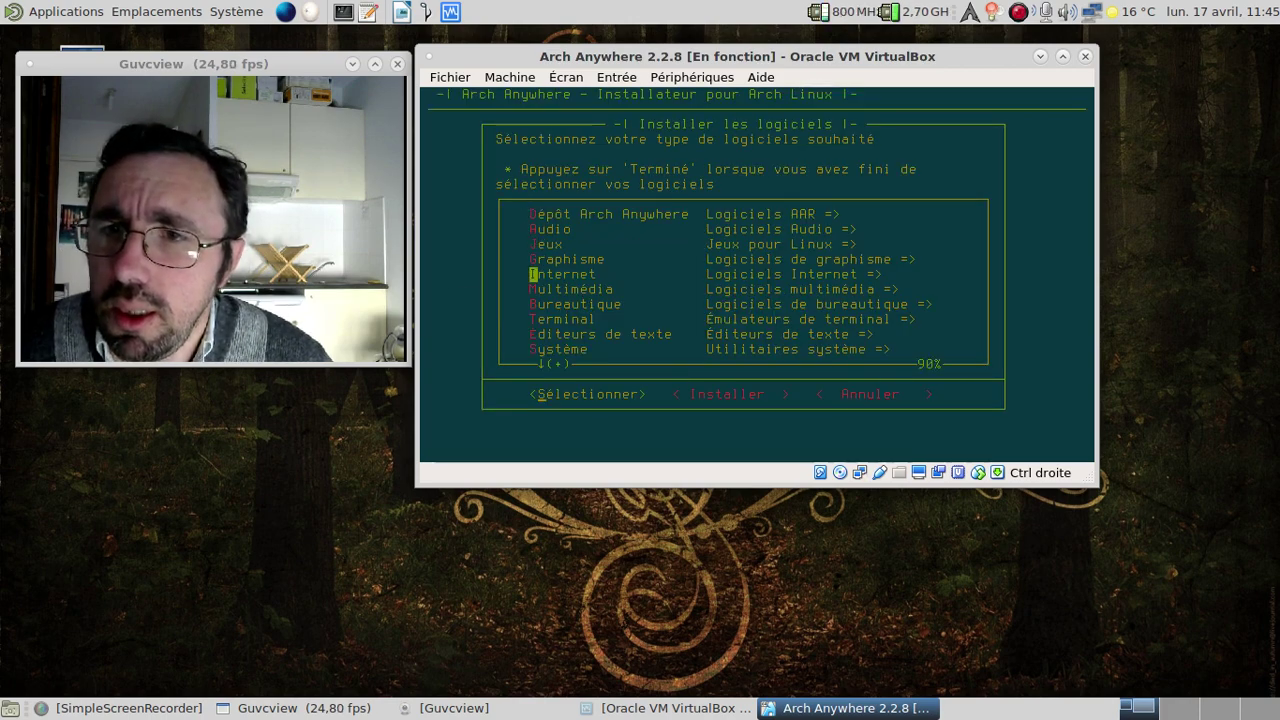
key(Return)
Tick thunderbird in the Internet software list below filezilla and firefox.
key(Down)
key(Down)
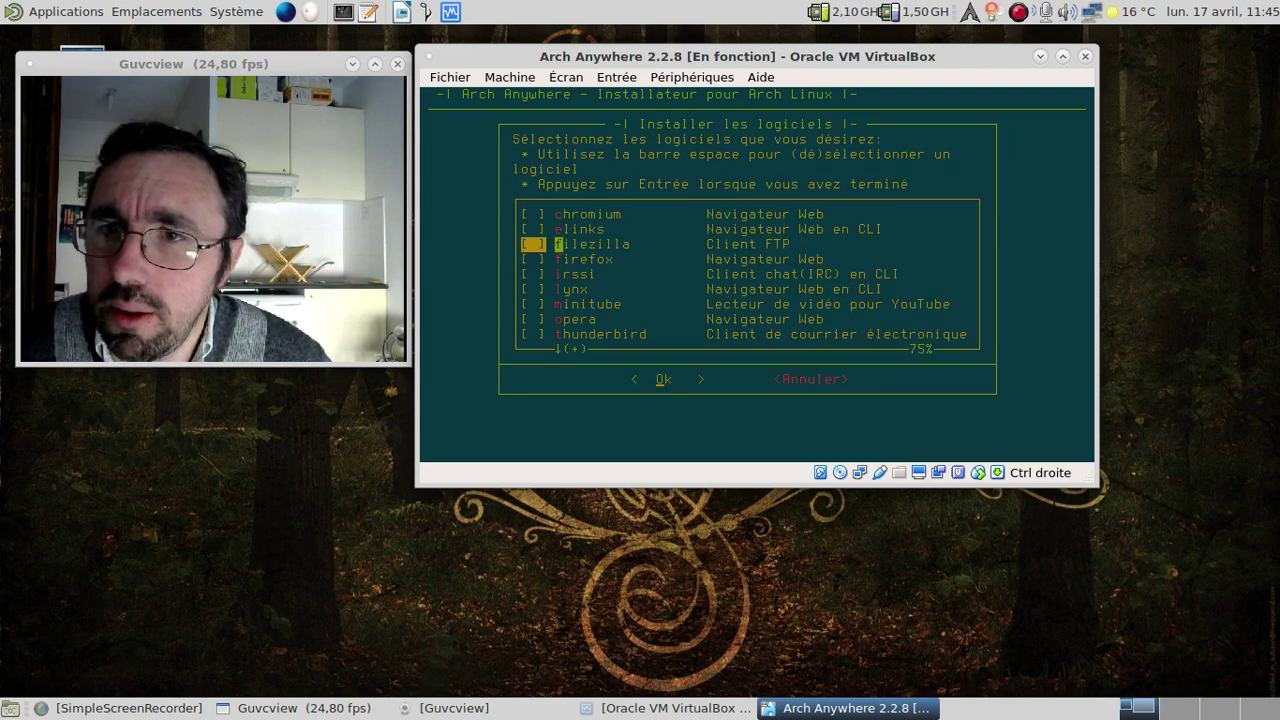
key(Down)
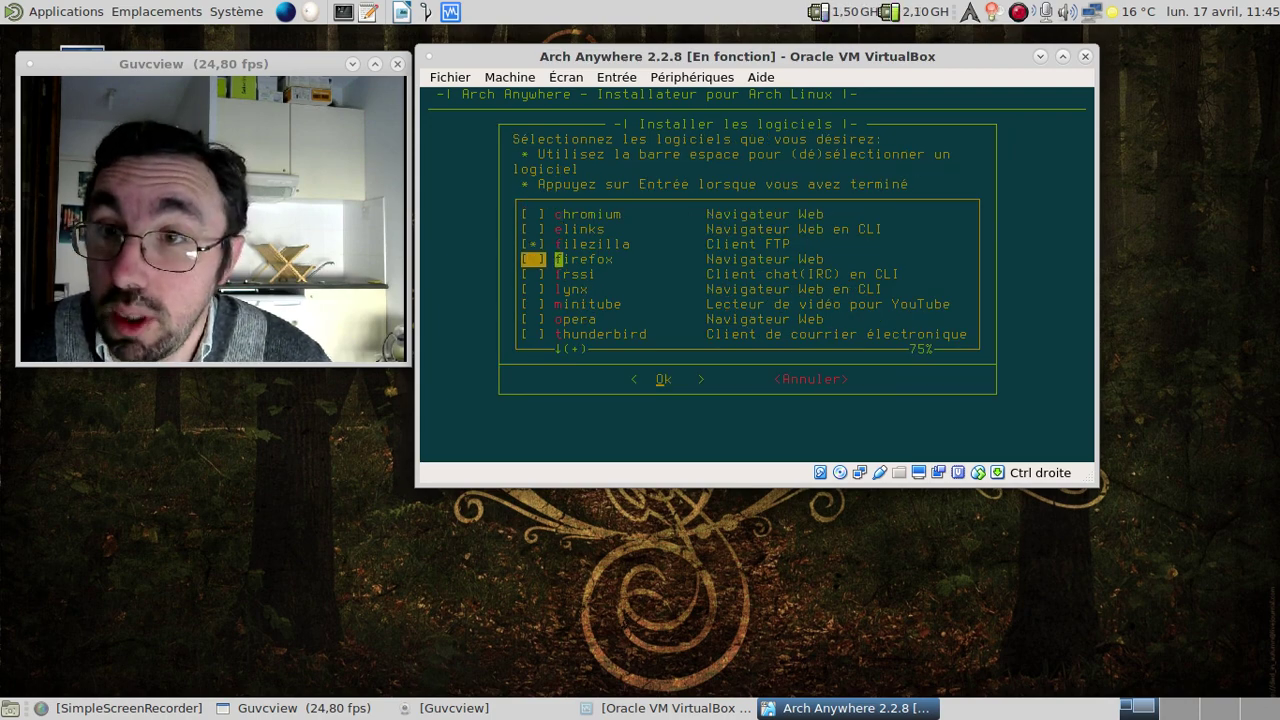
key(Down)
key(Down)
key(Down)
key(Down)
key(Down)
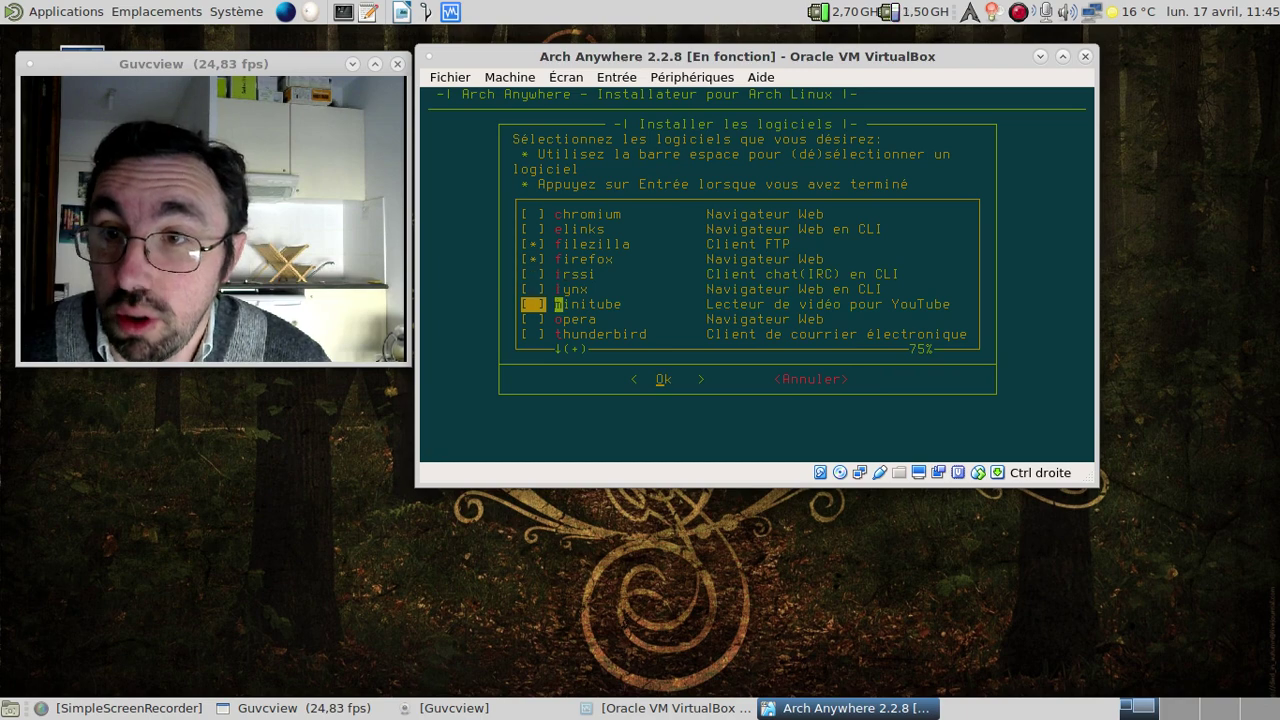
key(space)
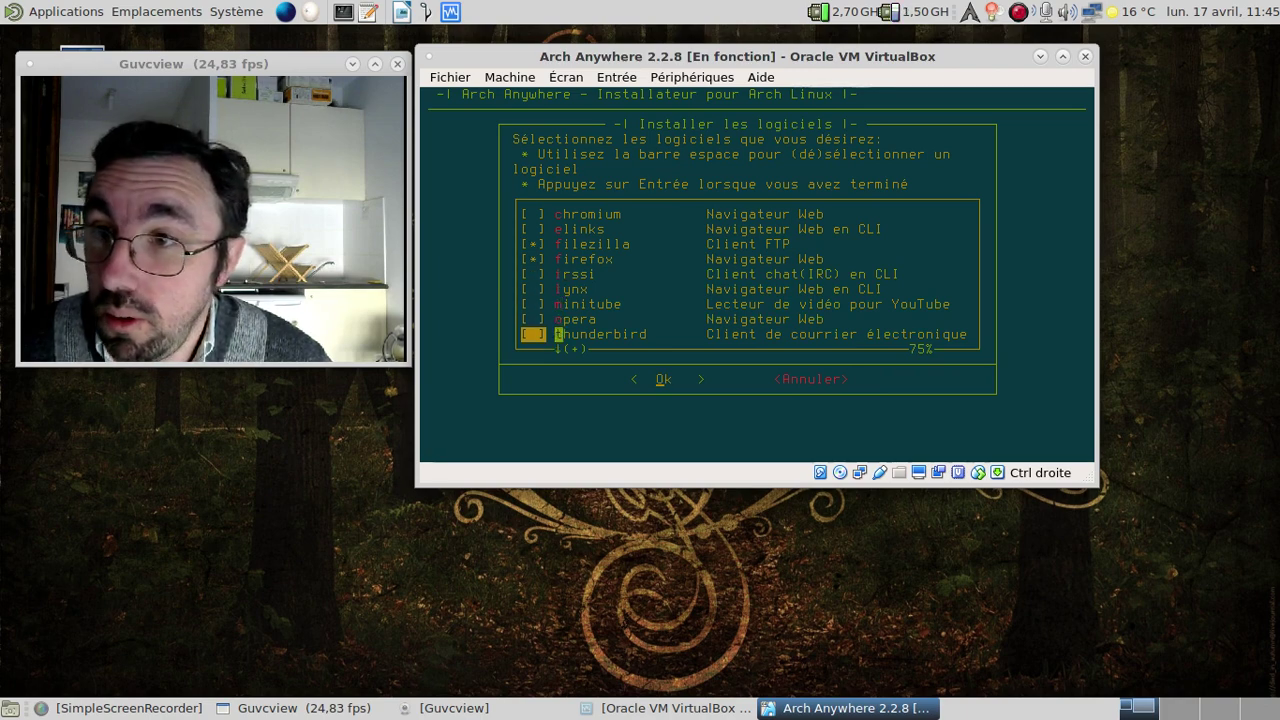
key(Down)
key(Down)
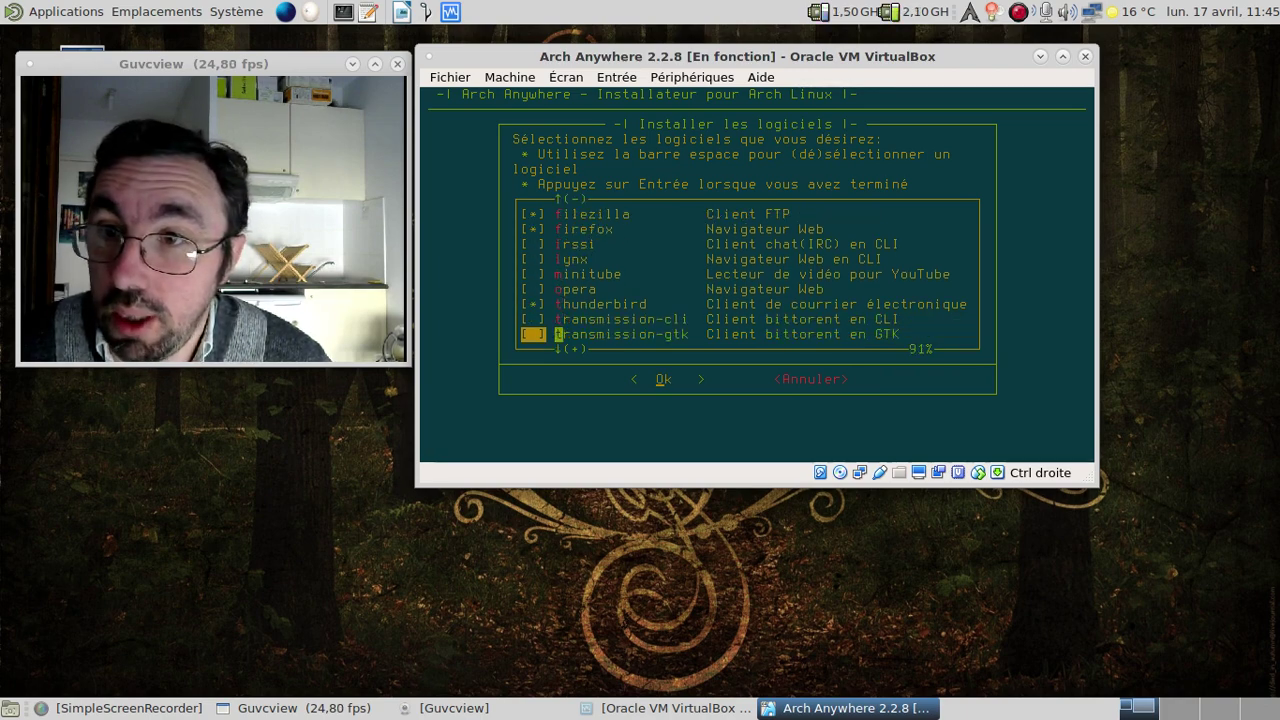
key(Down)
key(Up)
key(Down)
key(Up)
Tick transmission-gtk and hexchat, then add the Internet packages to the install list.
key(space)
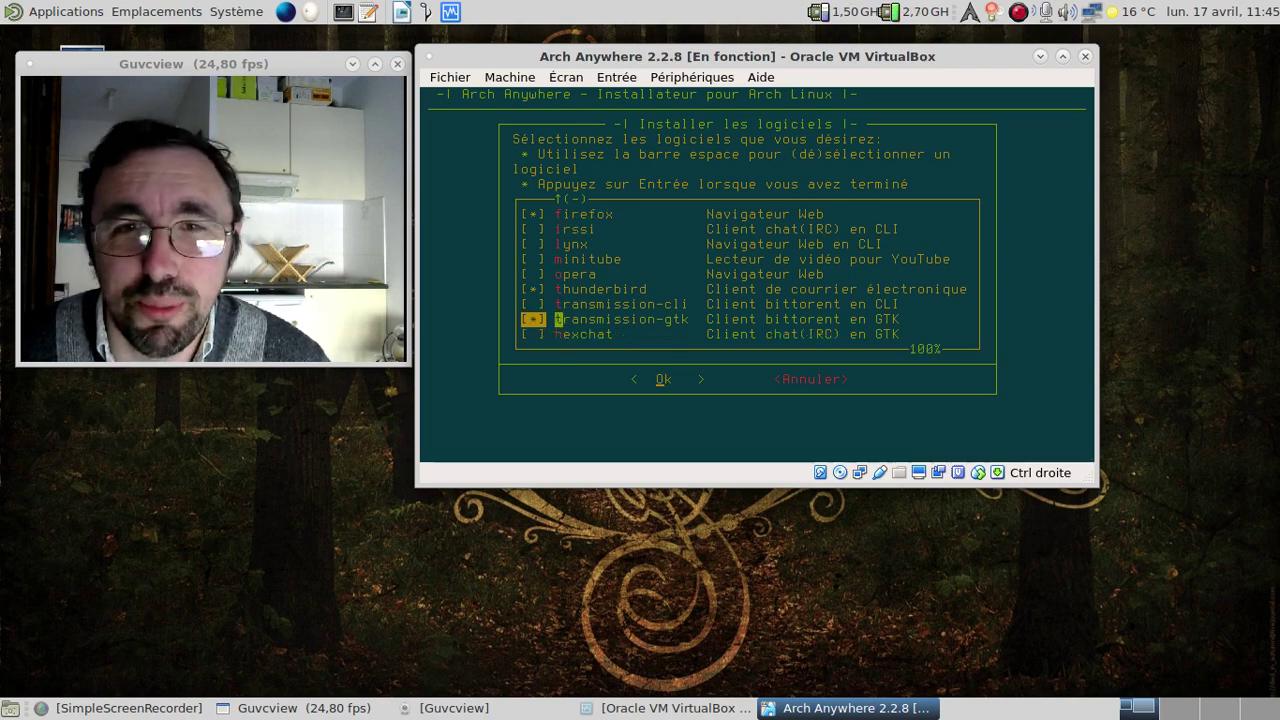
key(Down)
key(space)
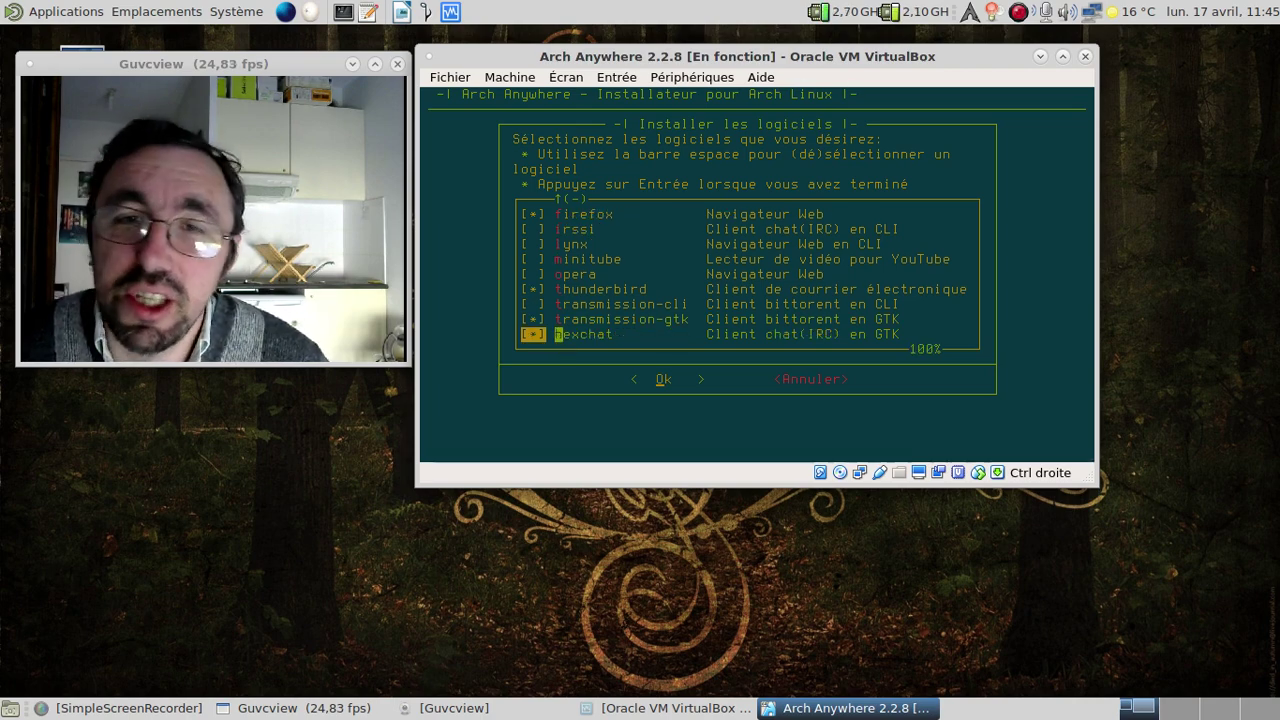
key(Return)
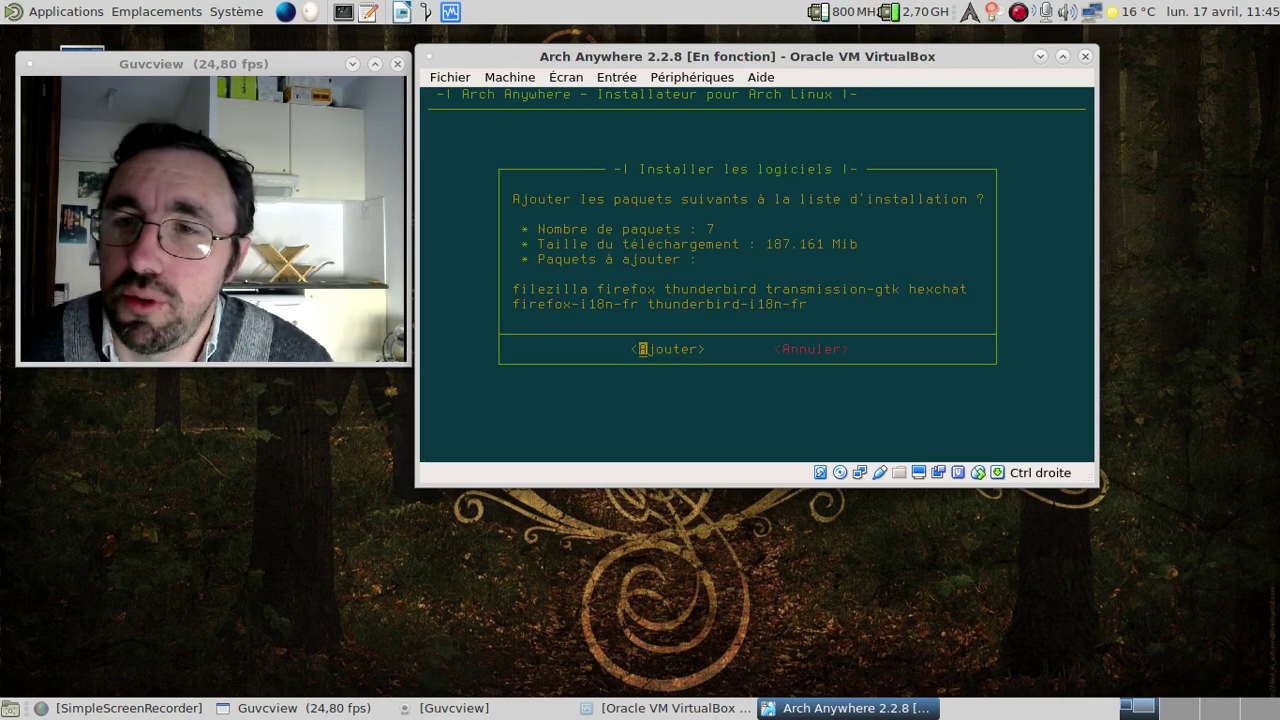
key(Return)
key(Down)
key(Down)
key(Down)
key(Down)
key(Down)
Queue mpv, multimedia-codecs and smplayer from Multimédia, then open the Bureautique list.
key(Return)
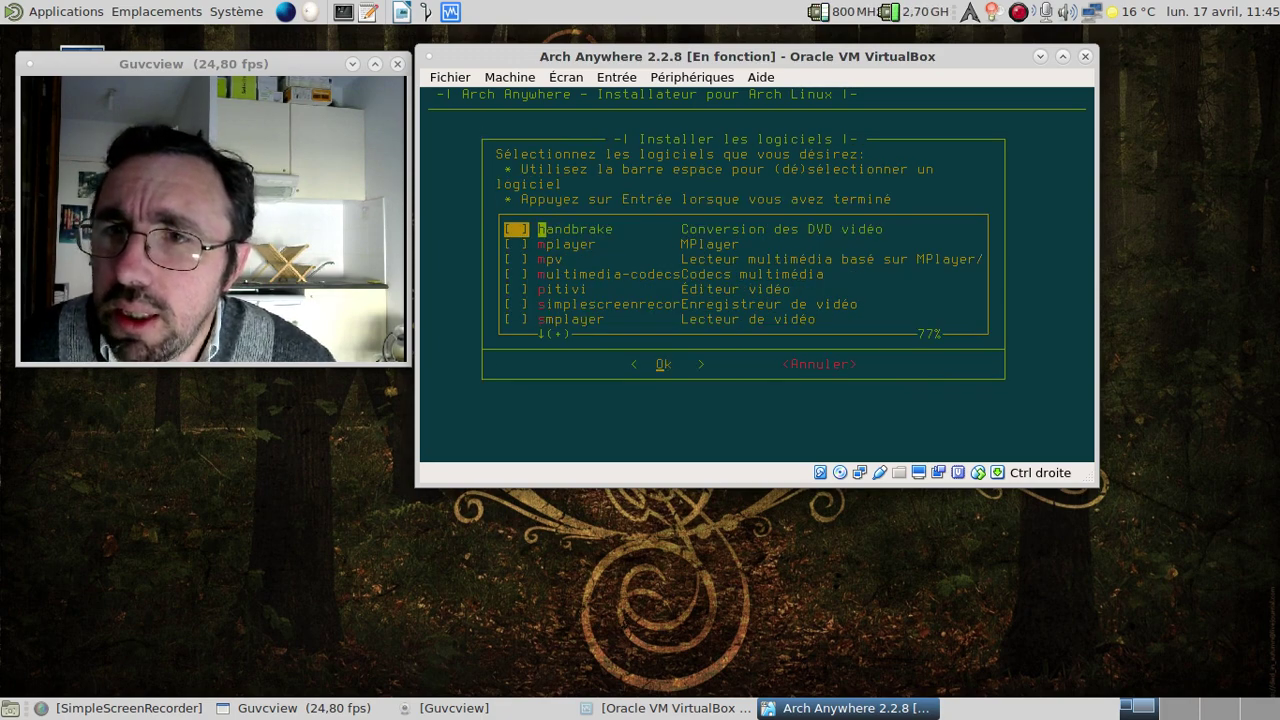
key(Down)
key(Down)
key(Down)
key(space)
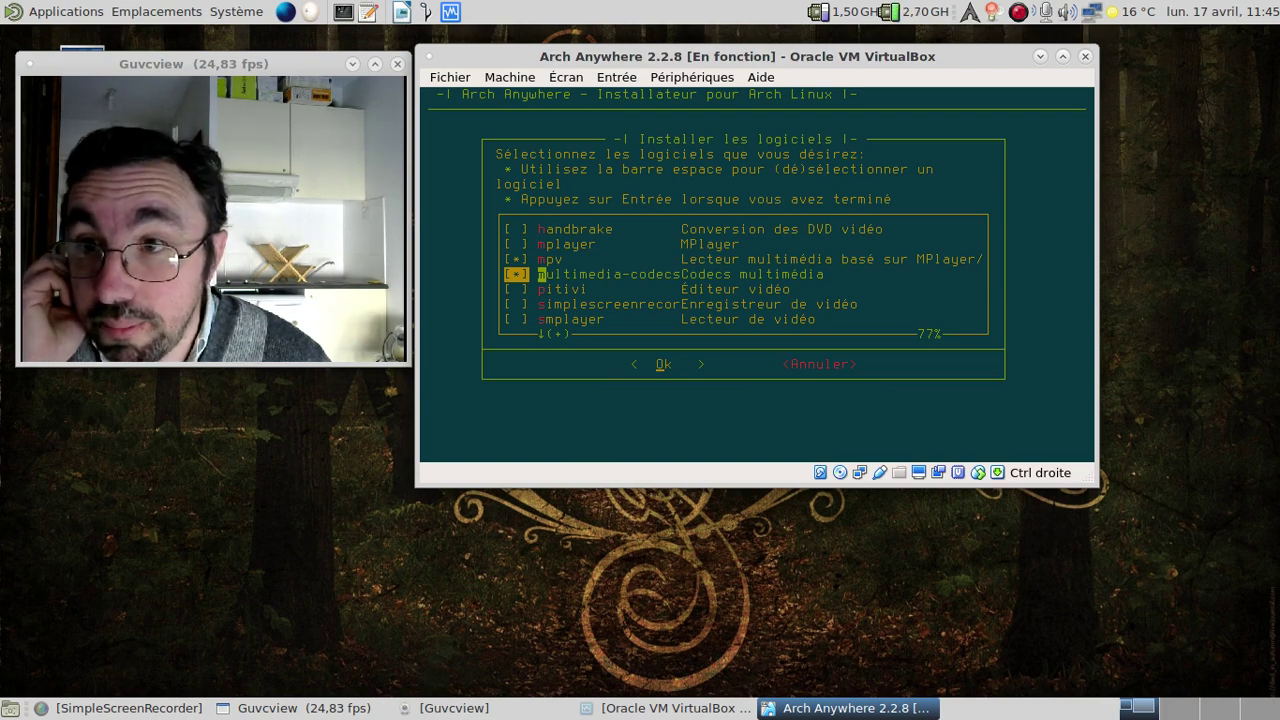
key(Down)
key(Down)
key(Down)
key(Down)
key(Down)
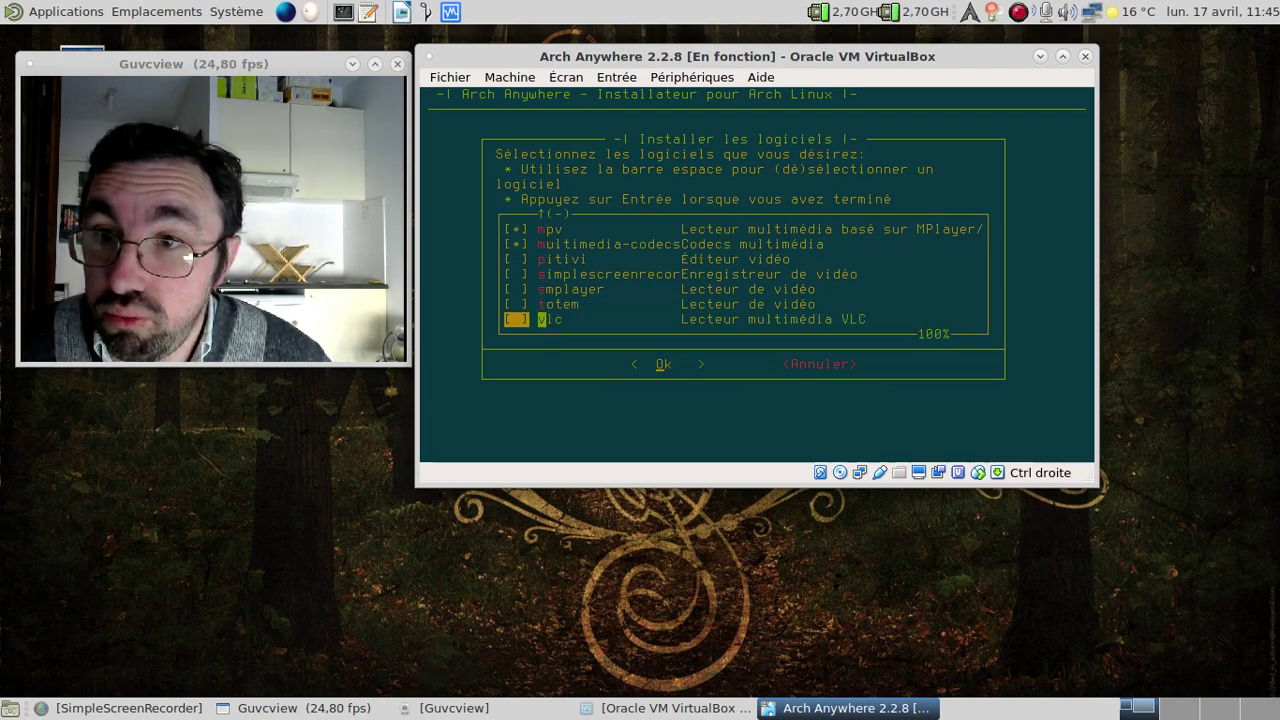
key(Up)
key(Up)
key(space)
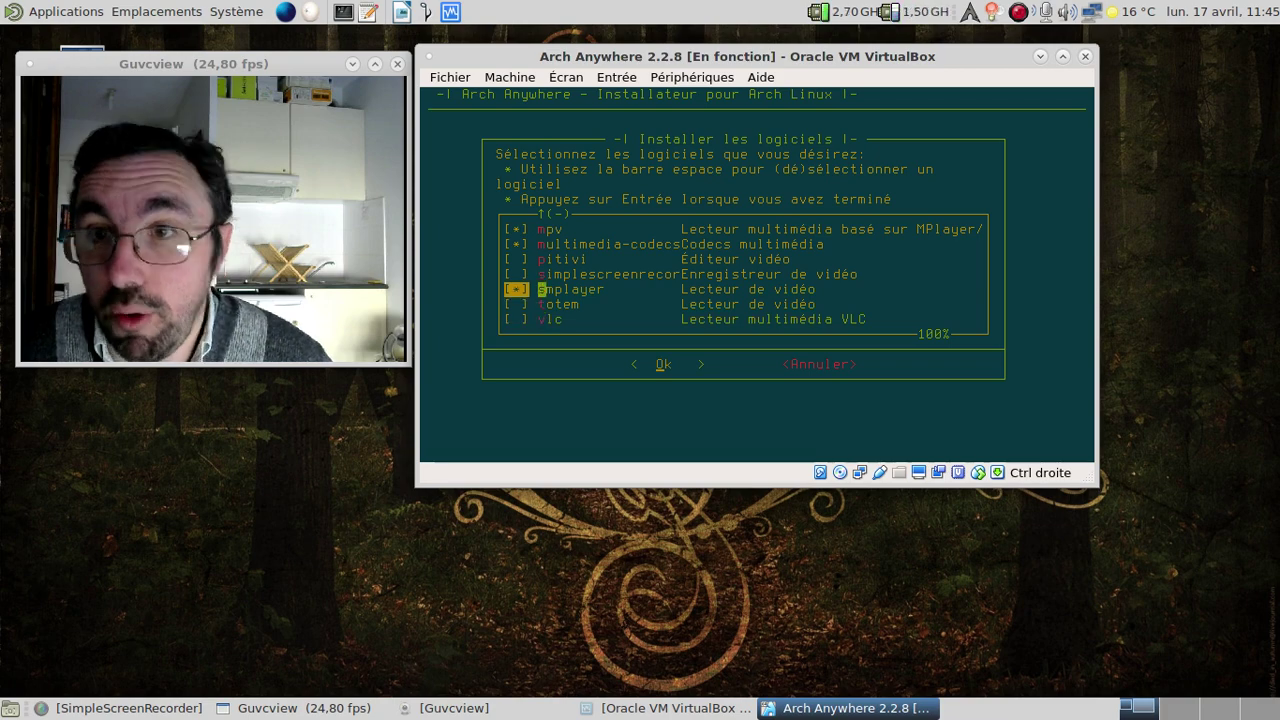
key(Return)
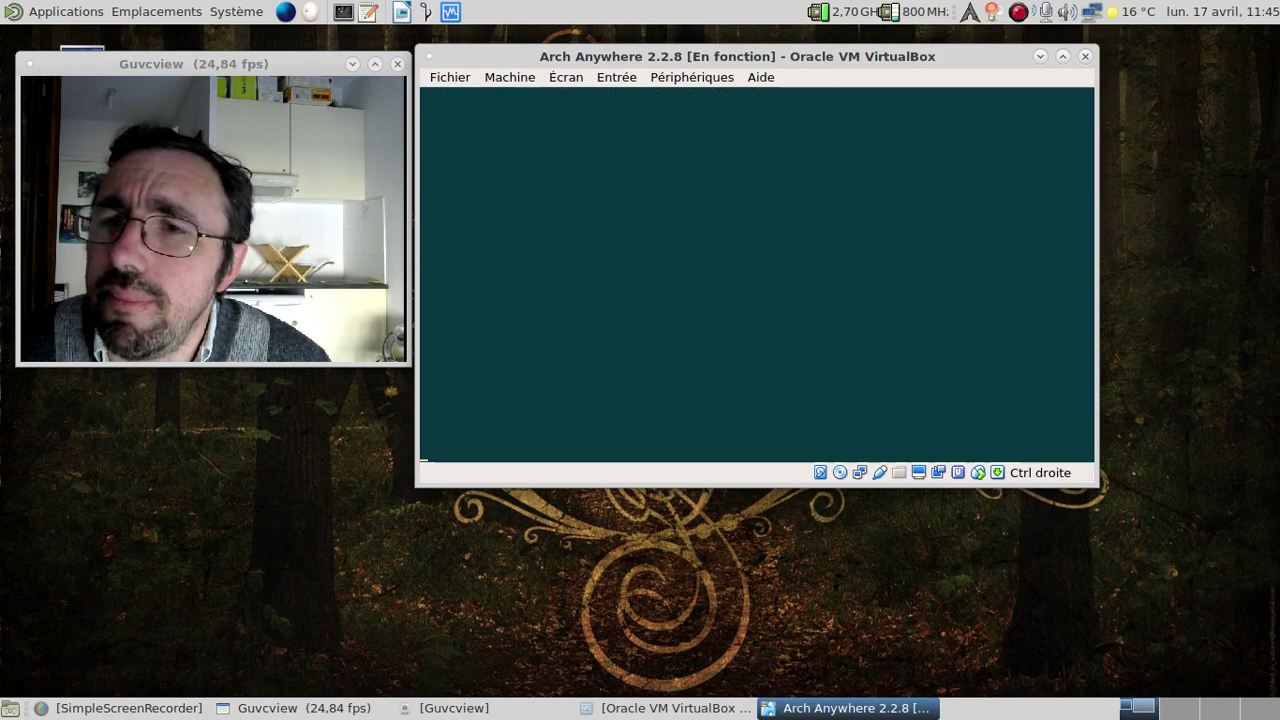
key(Return)
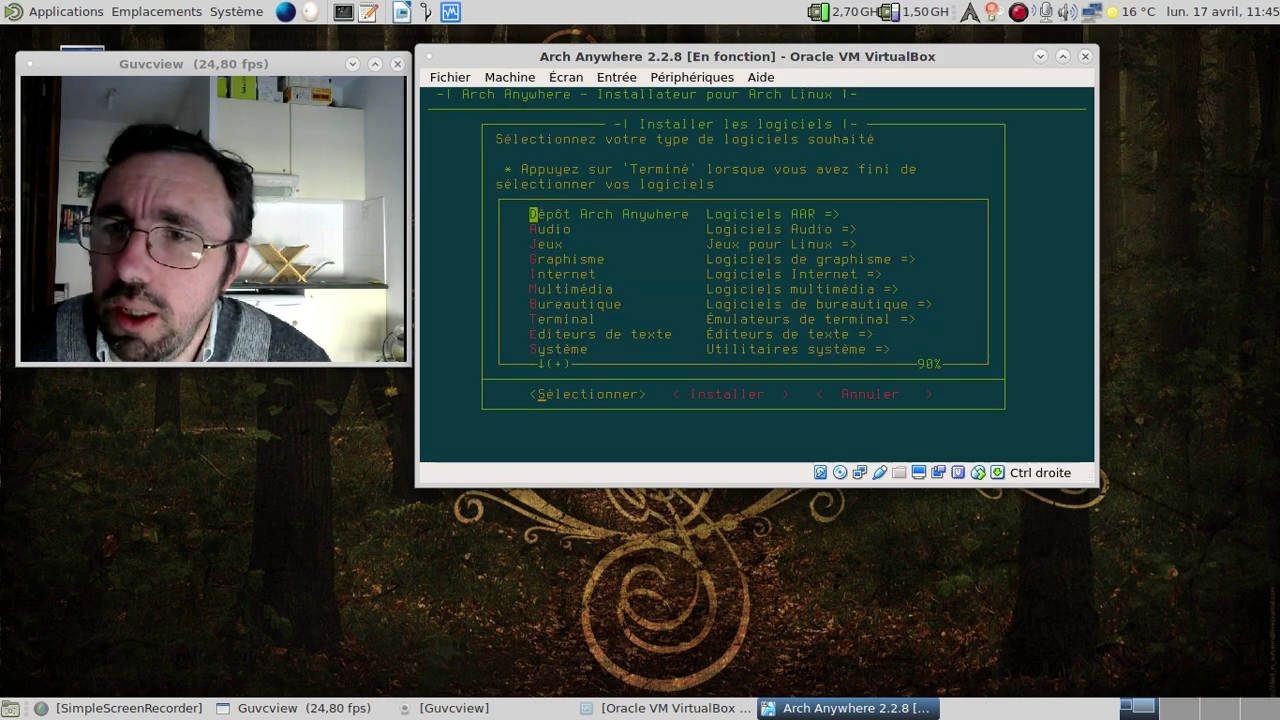
key(Down)
key(Down)
key(Down)
key(Down)
key(Down)
key(Down)
key(Return)
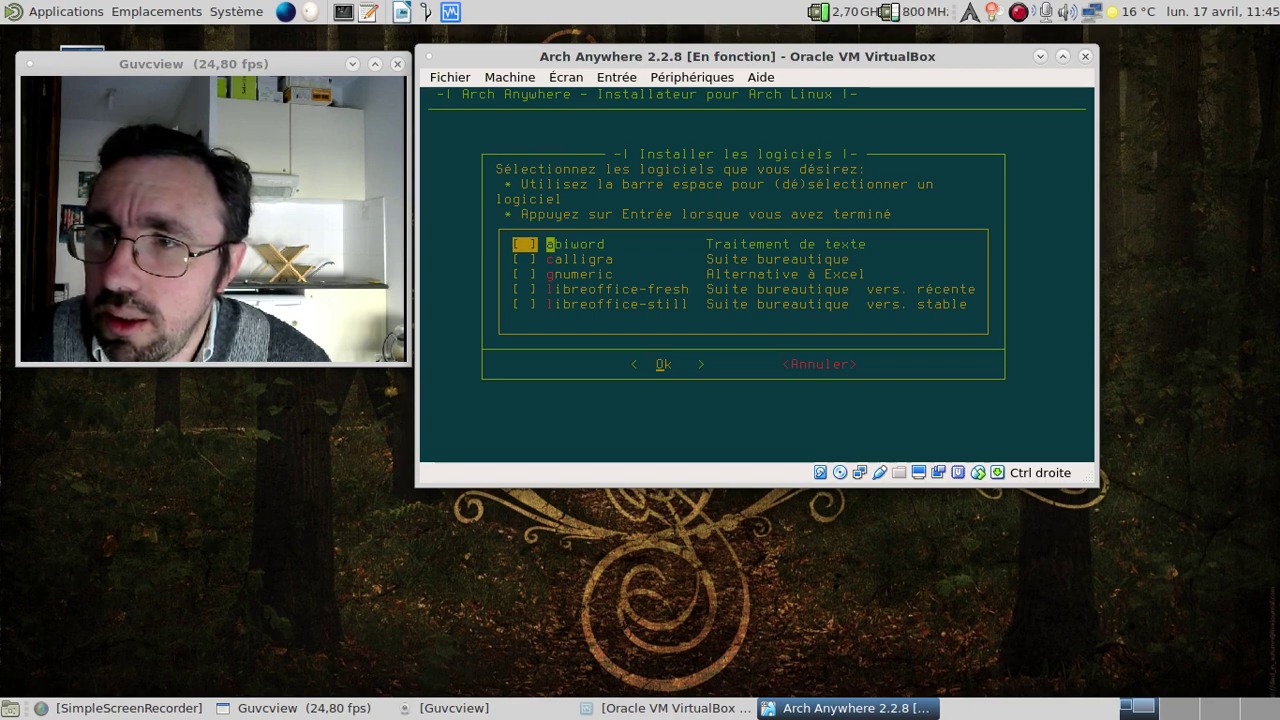
In Bureautique, untick libreoffice-fresh, tick abiword and gnumeric, and add them to the install list.
key(Down)
key(Down)
key(Down)
key(Down)
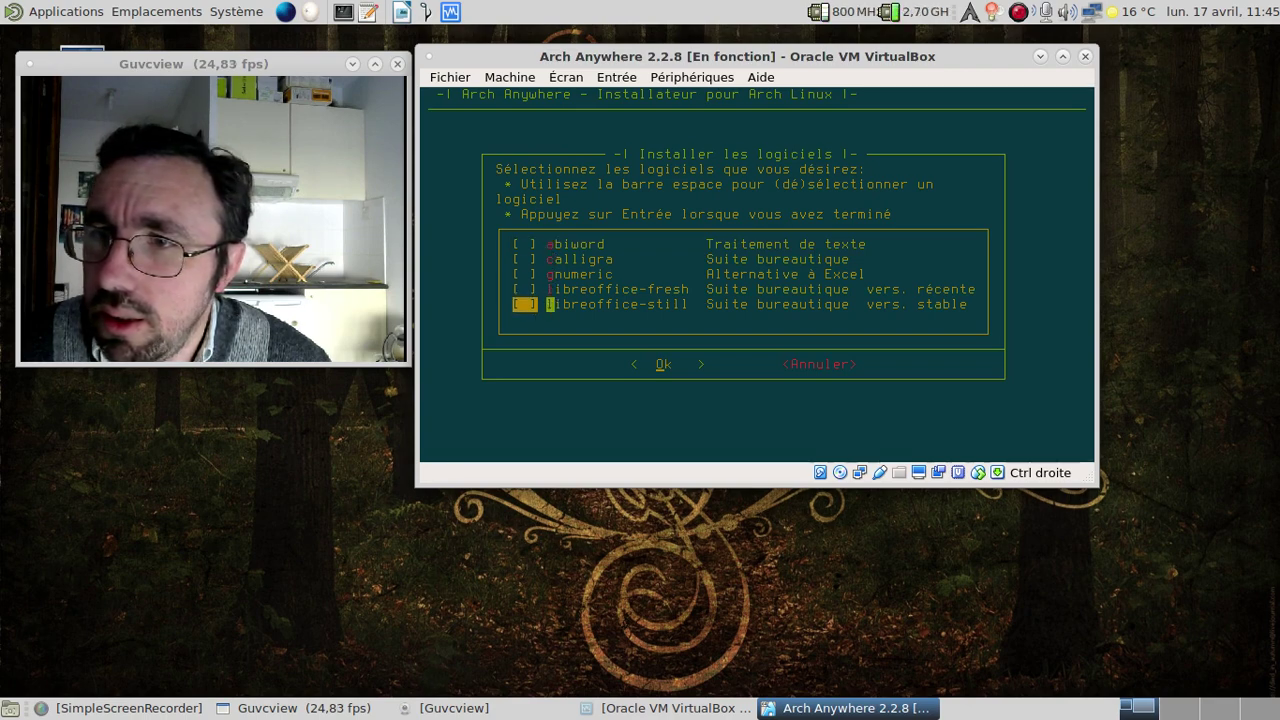
key(Up)
key(Up)
key(Up)
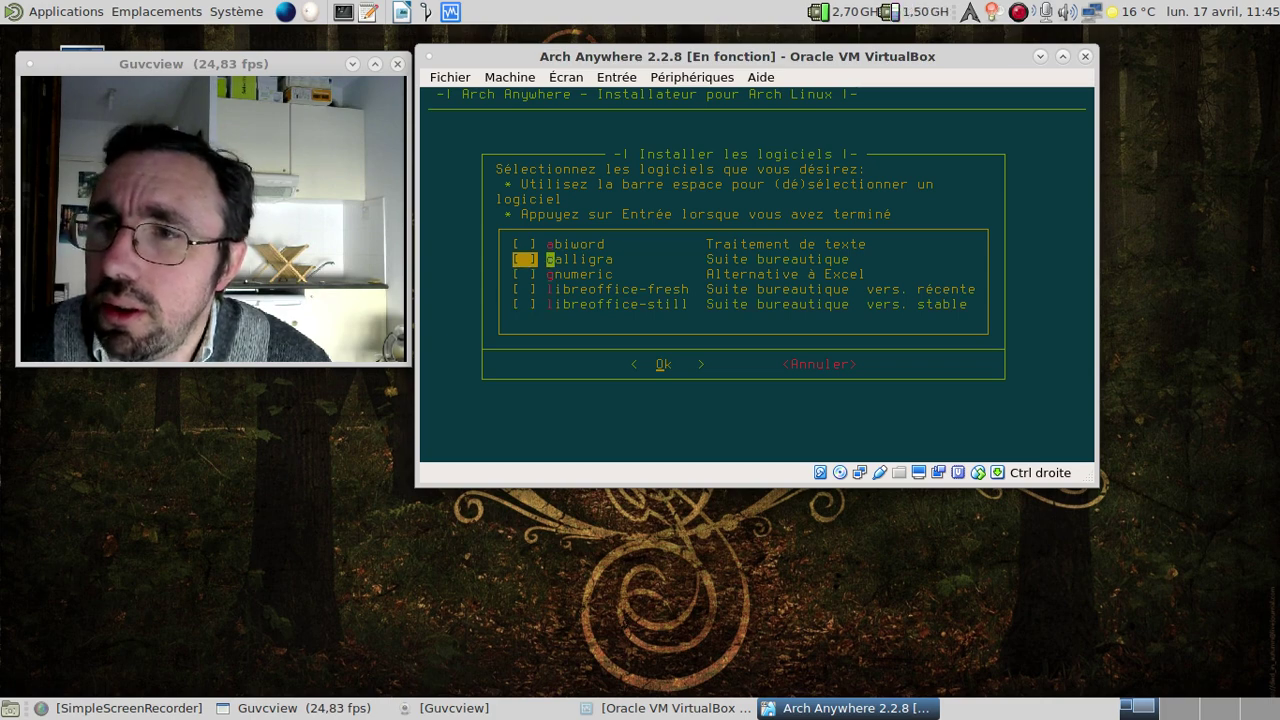
key(Down)
key(Down)
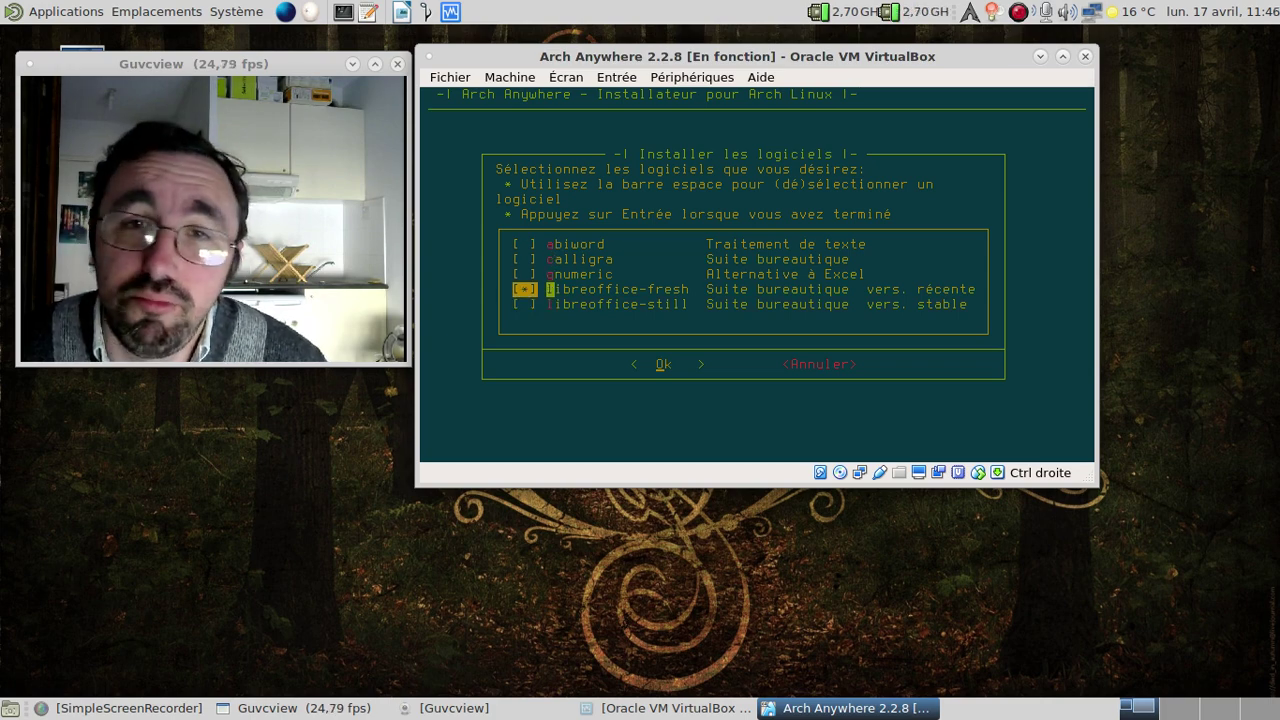
key(space)
key(Up)
key(Up)
key(Up)
key(space)
key(Down)
key(Down)
key(space)
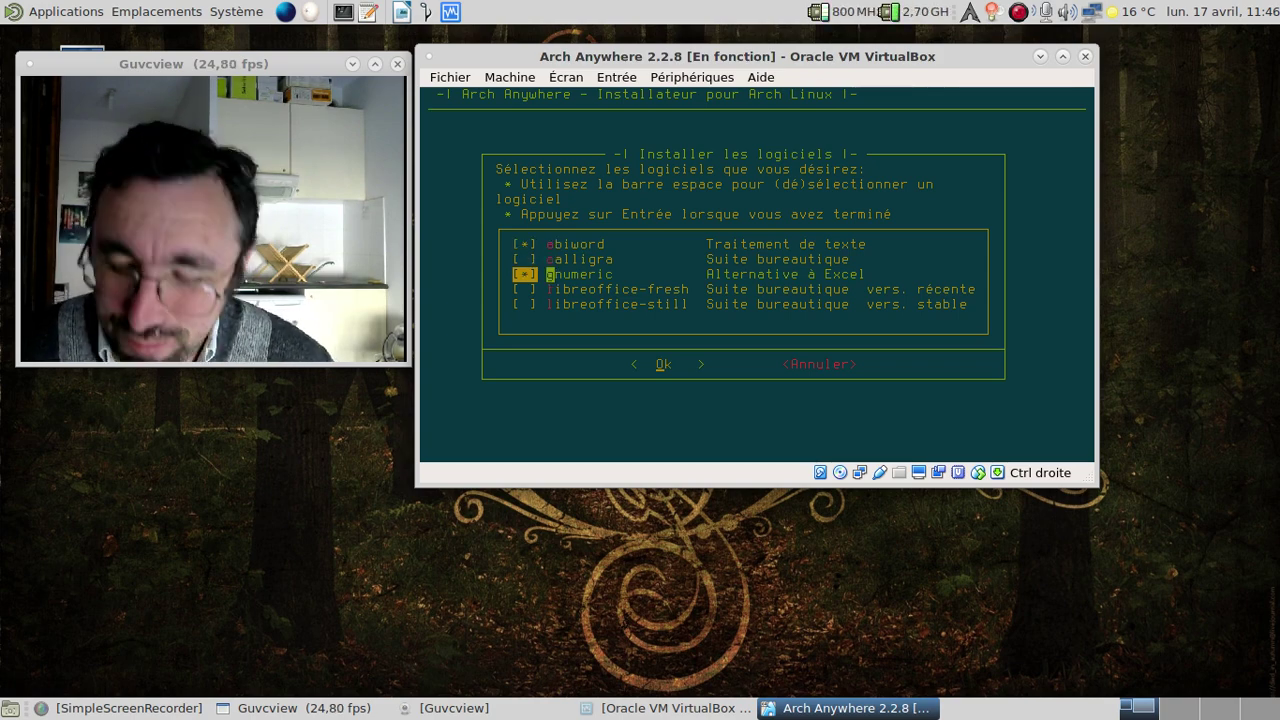
key(Return)
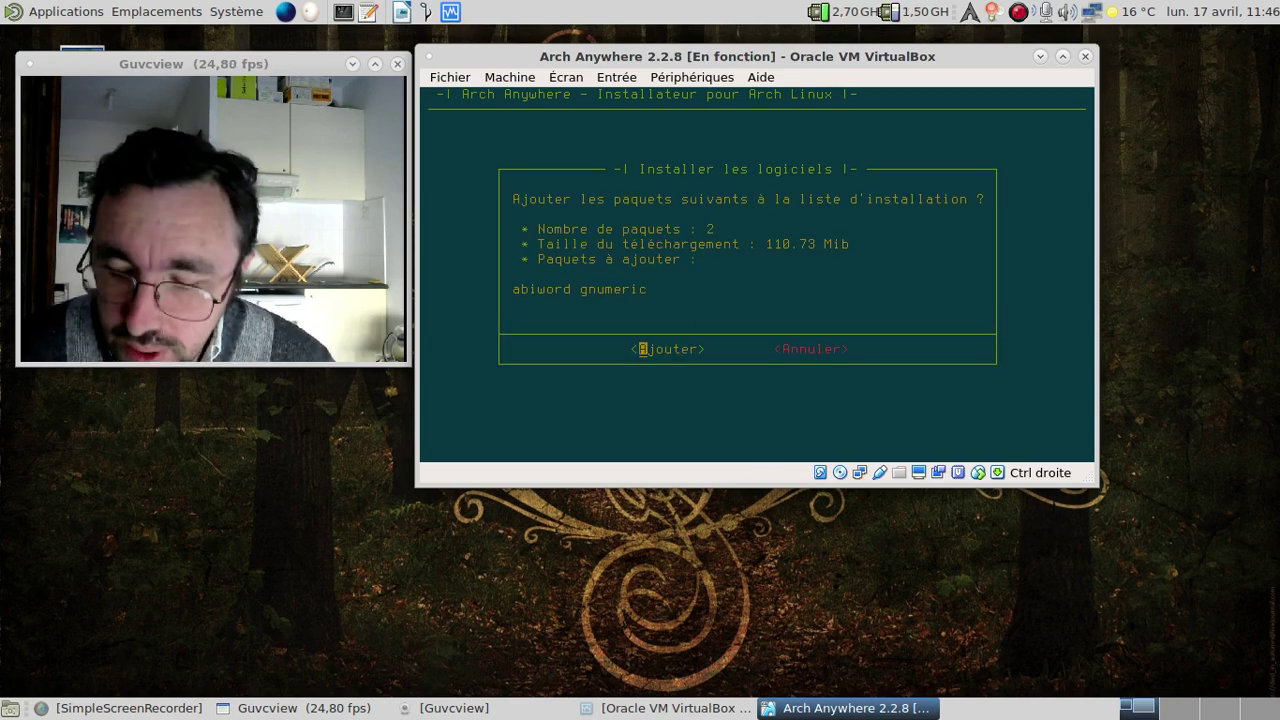
key(Return)
key(Down)
key(Down)
key(Down)
key(Down)
key(Down)
key(Down)
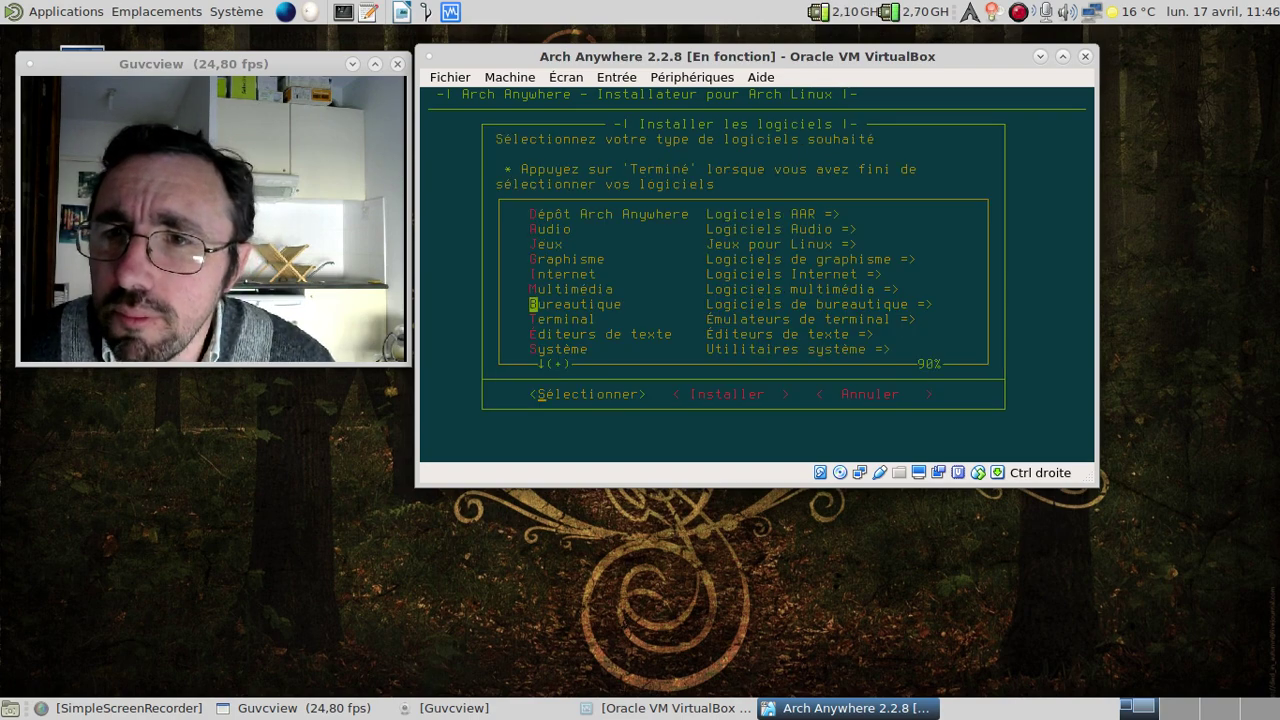
key(Down)
Skip the Terminal list and tick emacs and vim under Éditeurs de texte.
key(Return)
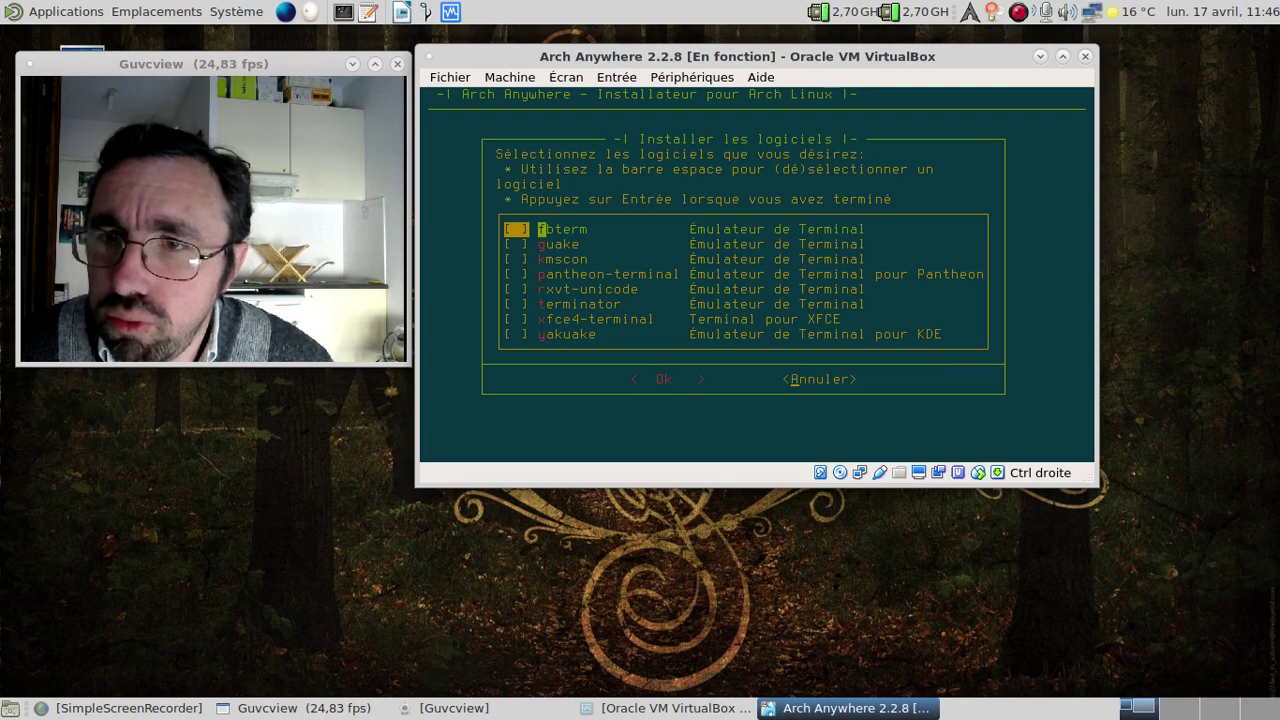
key(Return)
key(Down)
key(Down)
key(Down)
key(Down)
key(Down)
key(Down)
key(Down)
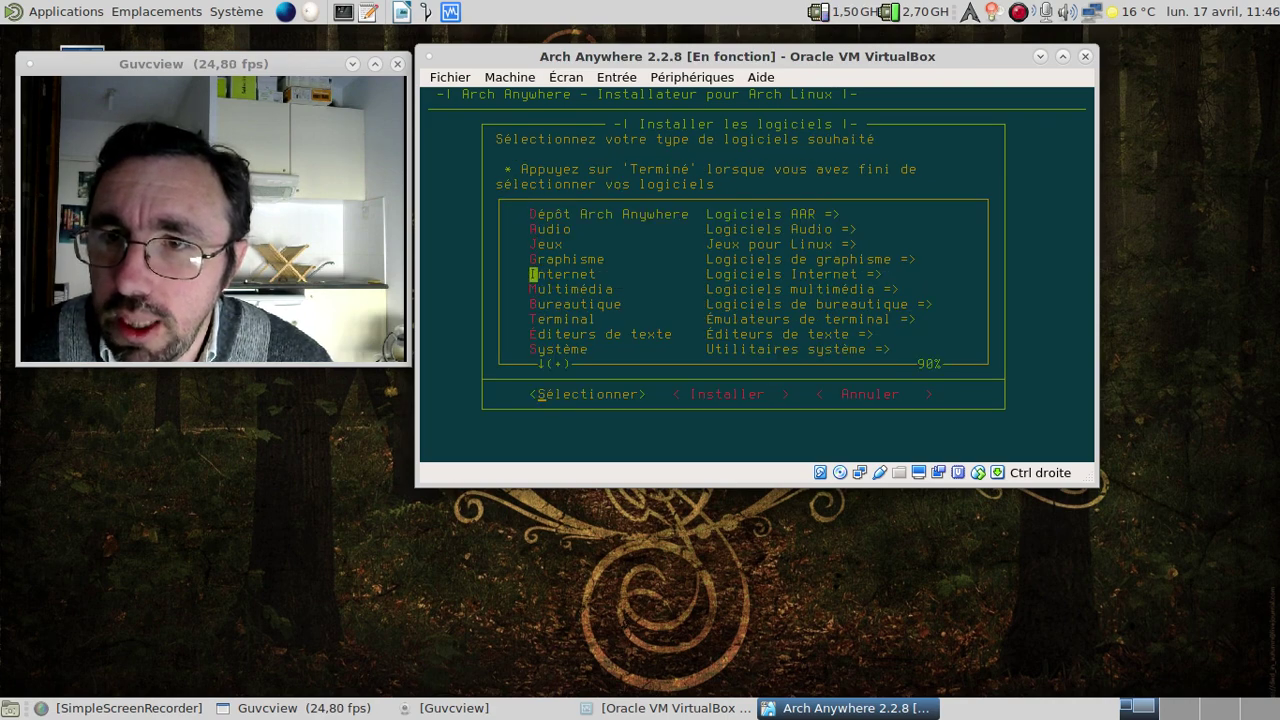
key(Down)
key(Return)
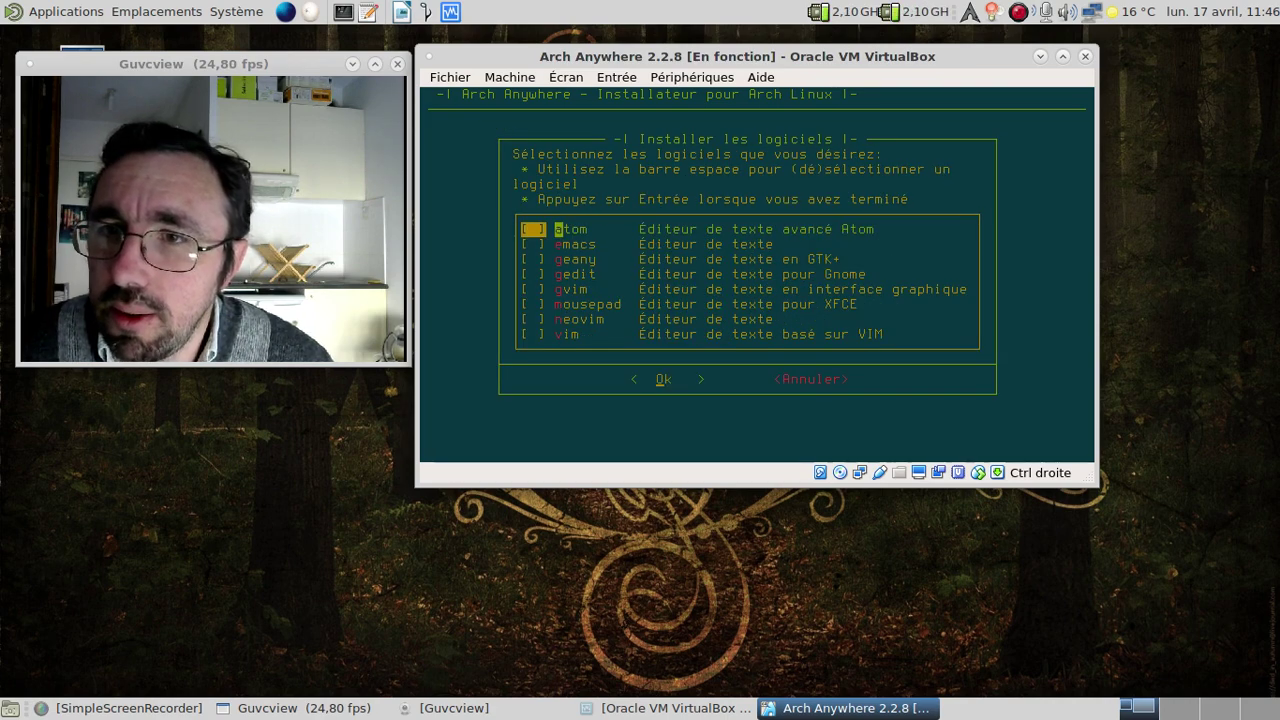
key(Down)
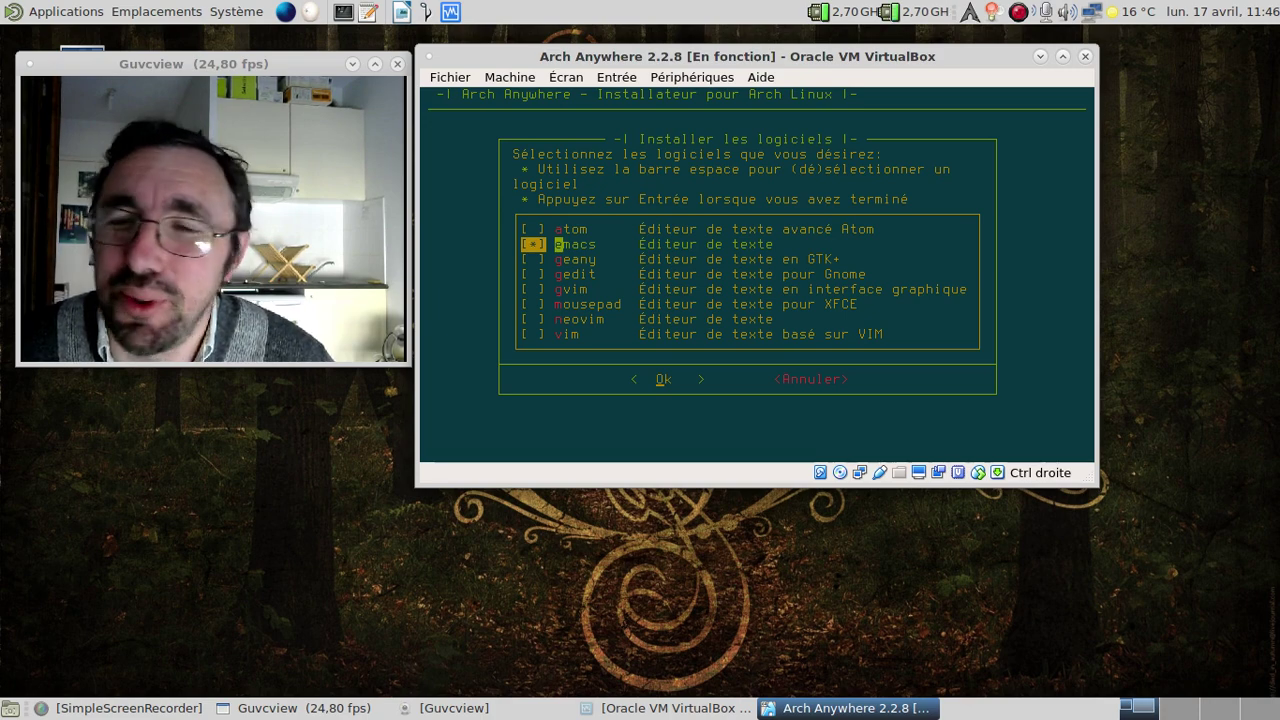
key(Down)
key(Down)
key(Down)
key(space)
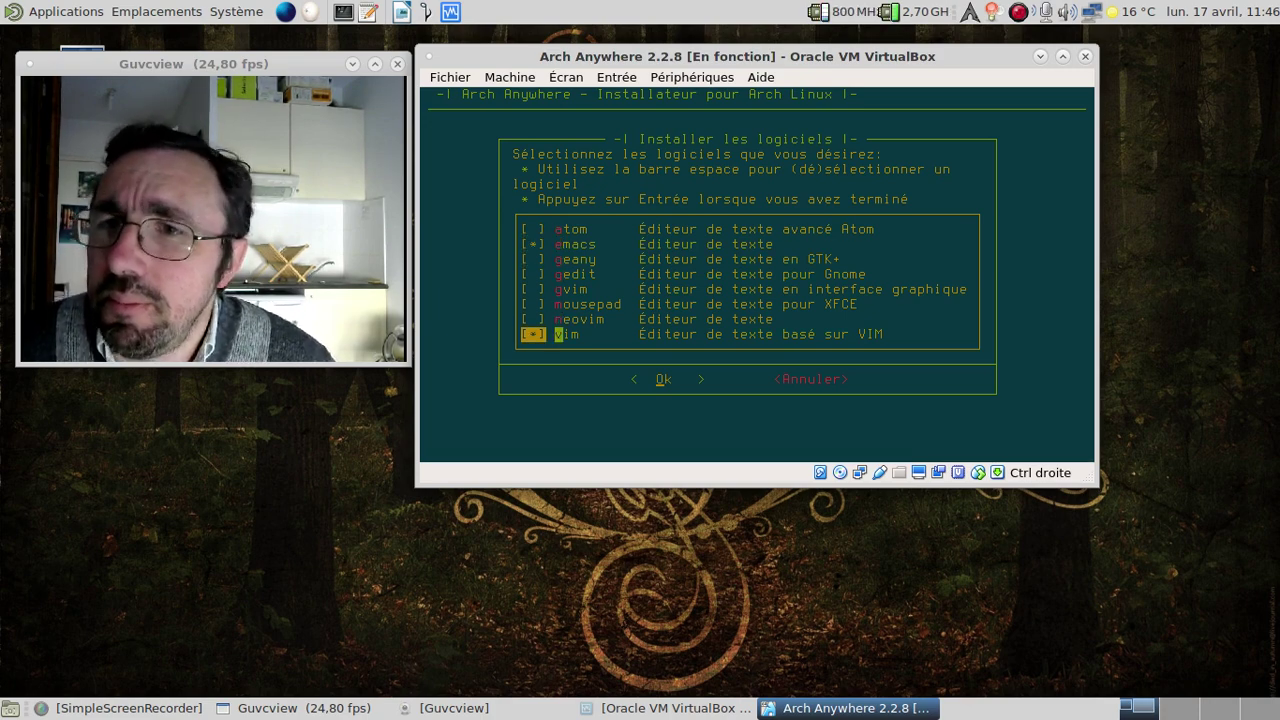
Add emacs and vim to the install list and open the Système category.
key(Return)
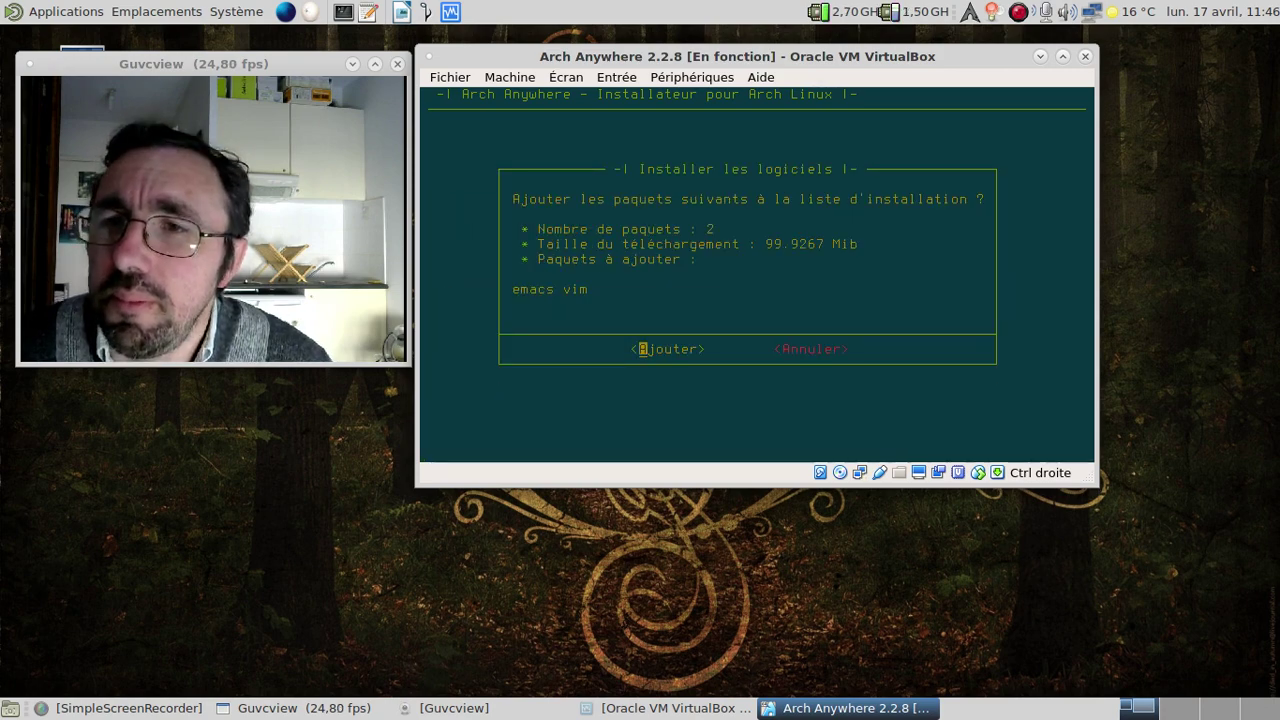
key(Return)
key(Down)
key(Down)
key(Down)
key(Down)
key(Down)
key(Down)
key(Down)
key(Down)
key(Down)
key(Return)
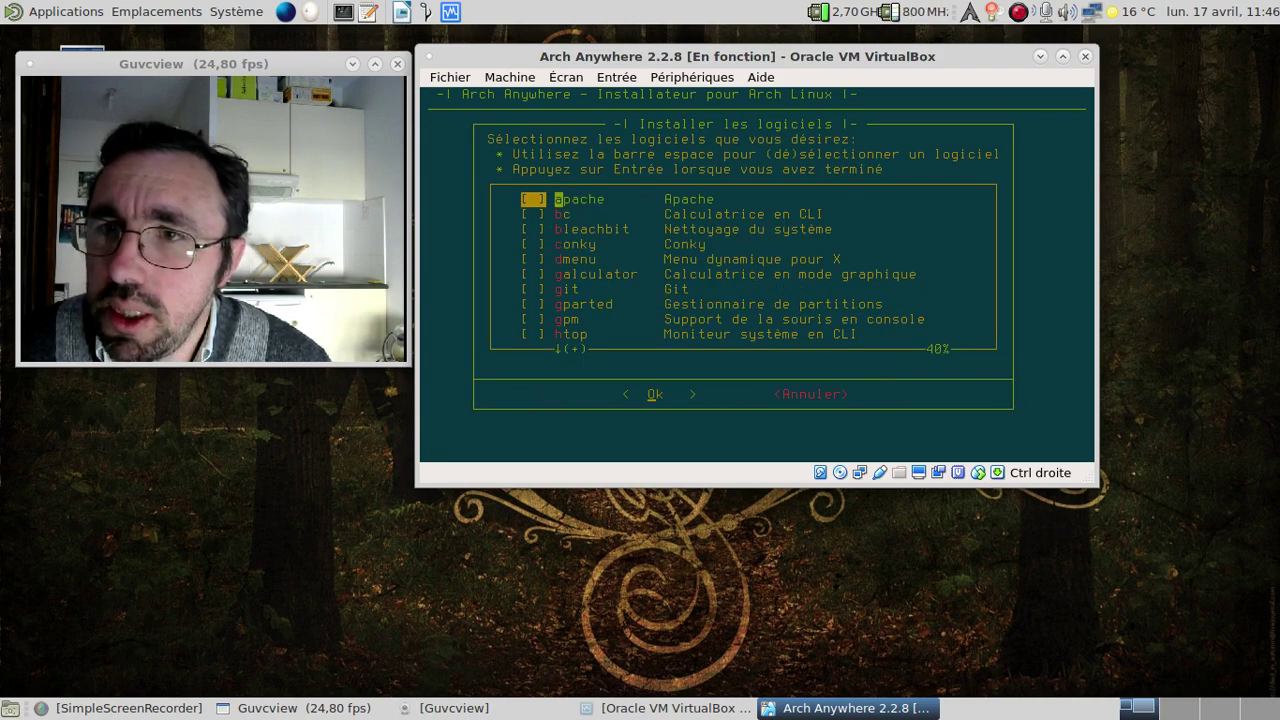
Tick galculator, gparted, screenfetch, ufw and wget in the Système checklist.
key(Down)
key(Down)
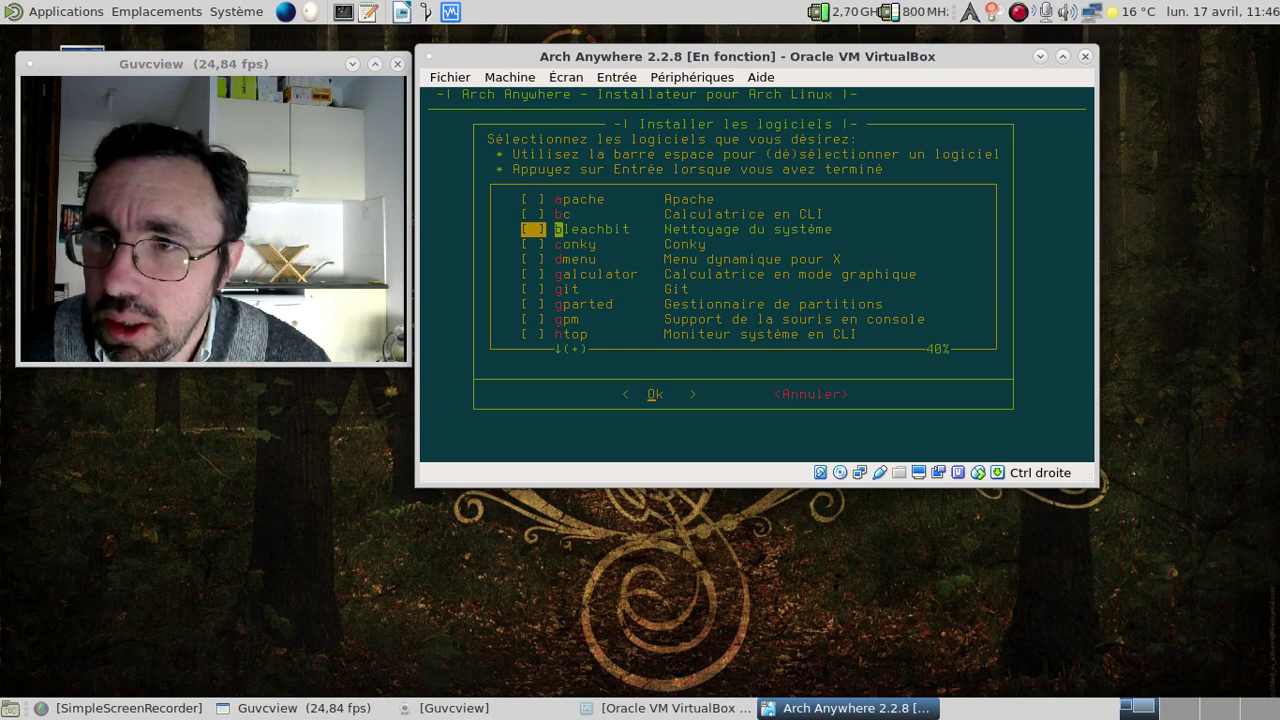
key(Down)
key(Down)
key(Down)
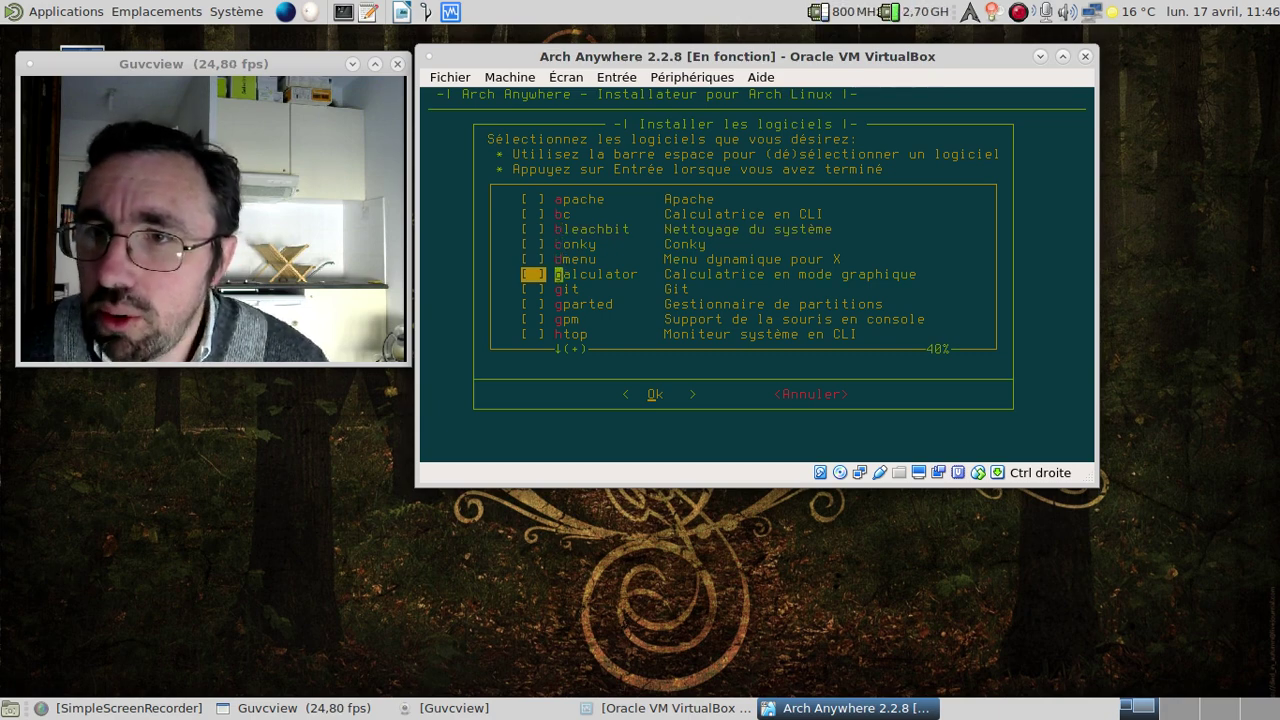
key(Down)
key(Down)
key(Down)
key(Down)
key(Down)
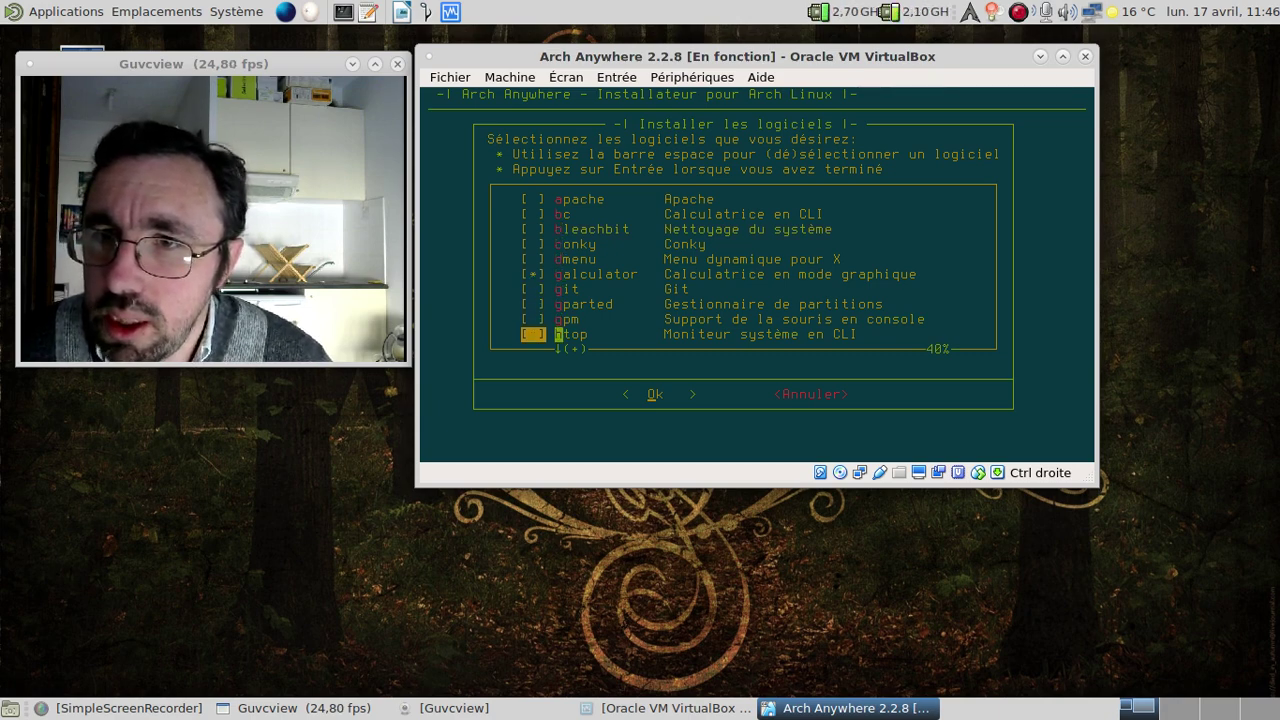
key(Up)
key(Up)
key(Up)
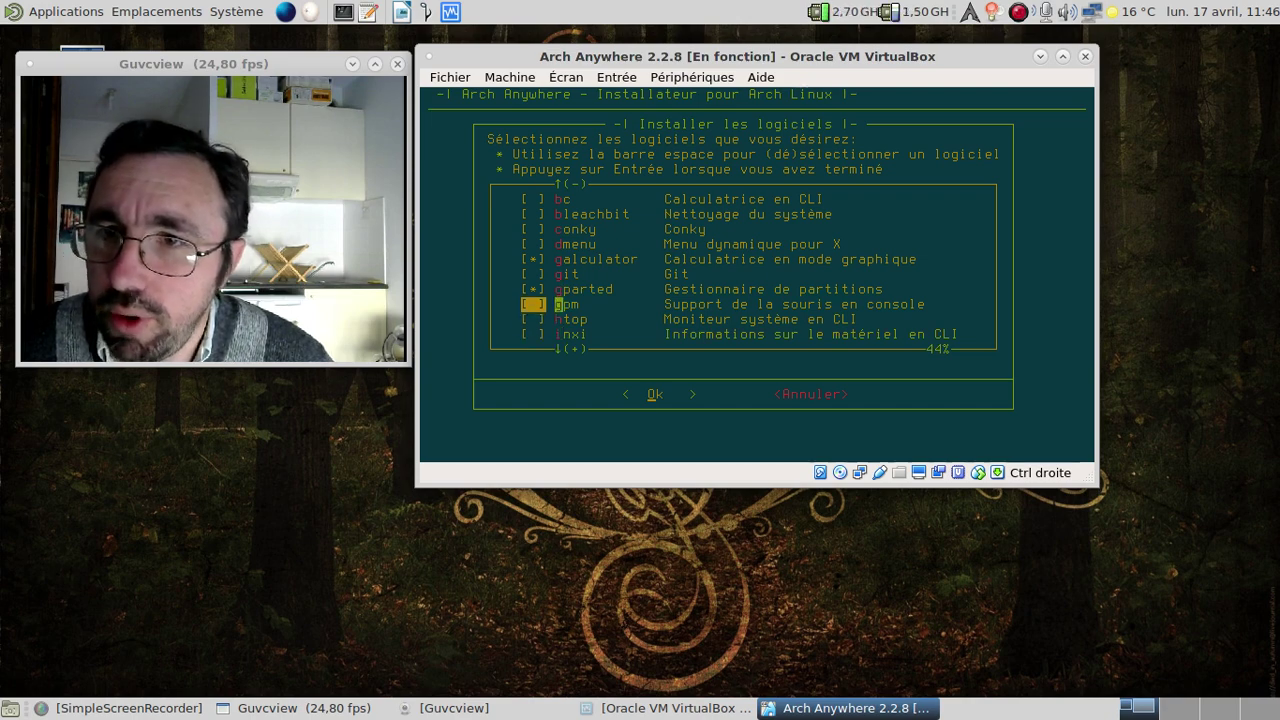
key(space)
key(Down)
key(Down)
key(Down)
key(Down)
key(Down)
key(Down)
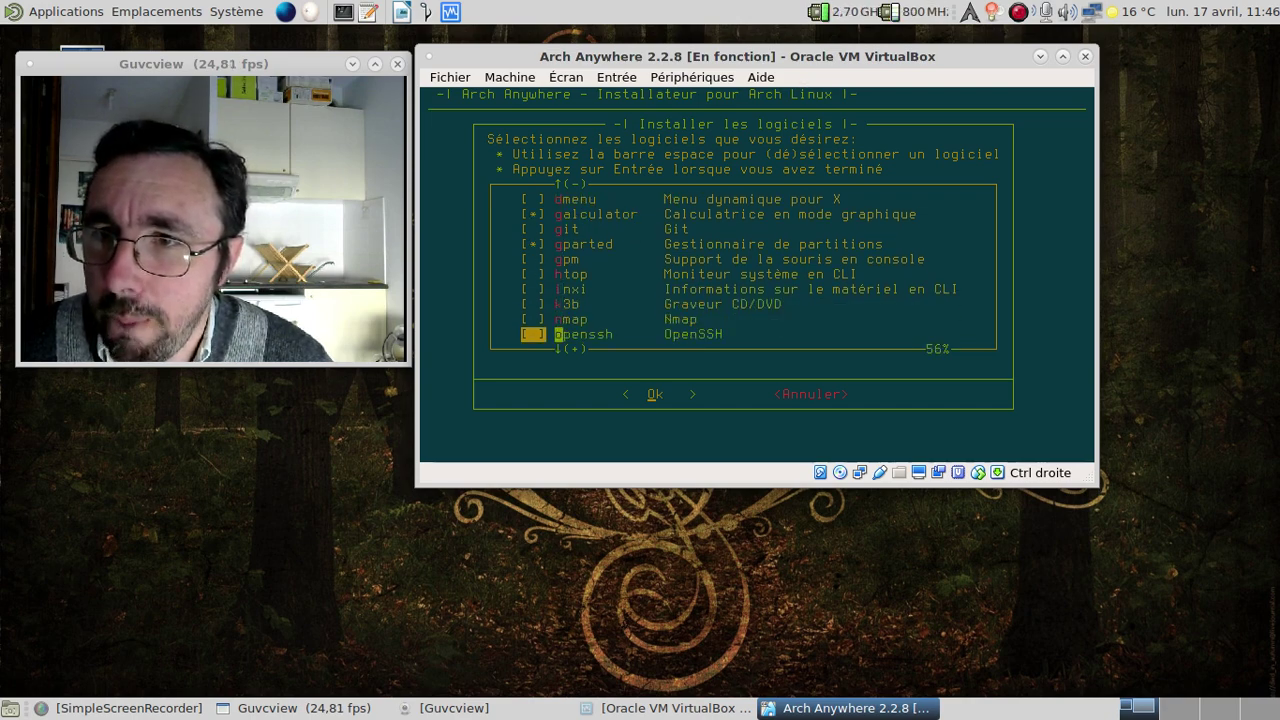
key(Down)
key(Down)
key(Down)
key(Down)
key(space)
key(Down)
key(Down)
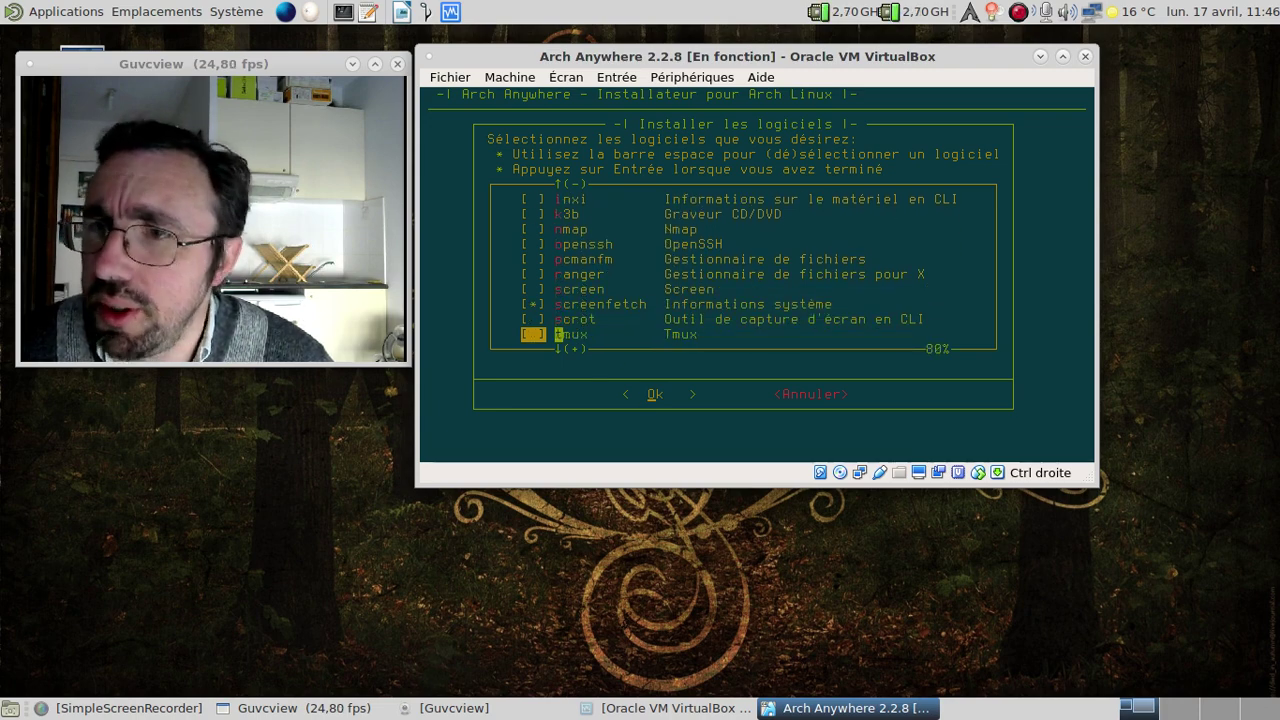
key(Down)
key(Down)
key(Down)
key(space)
key(Down)
key(space)
key(Down)
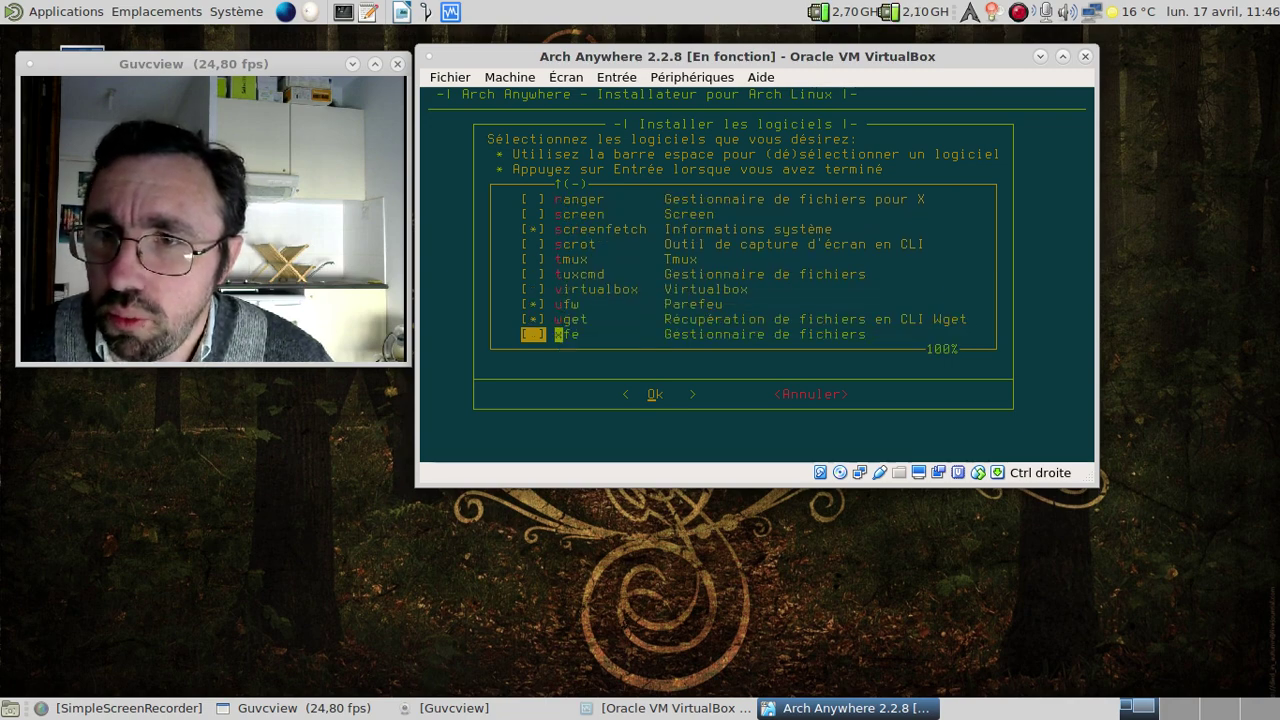
Add the five system utilities to the install list and jump to Terminé.
key(Return)
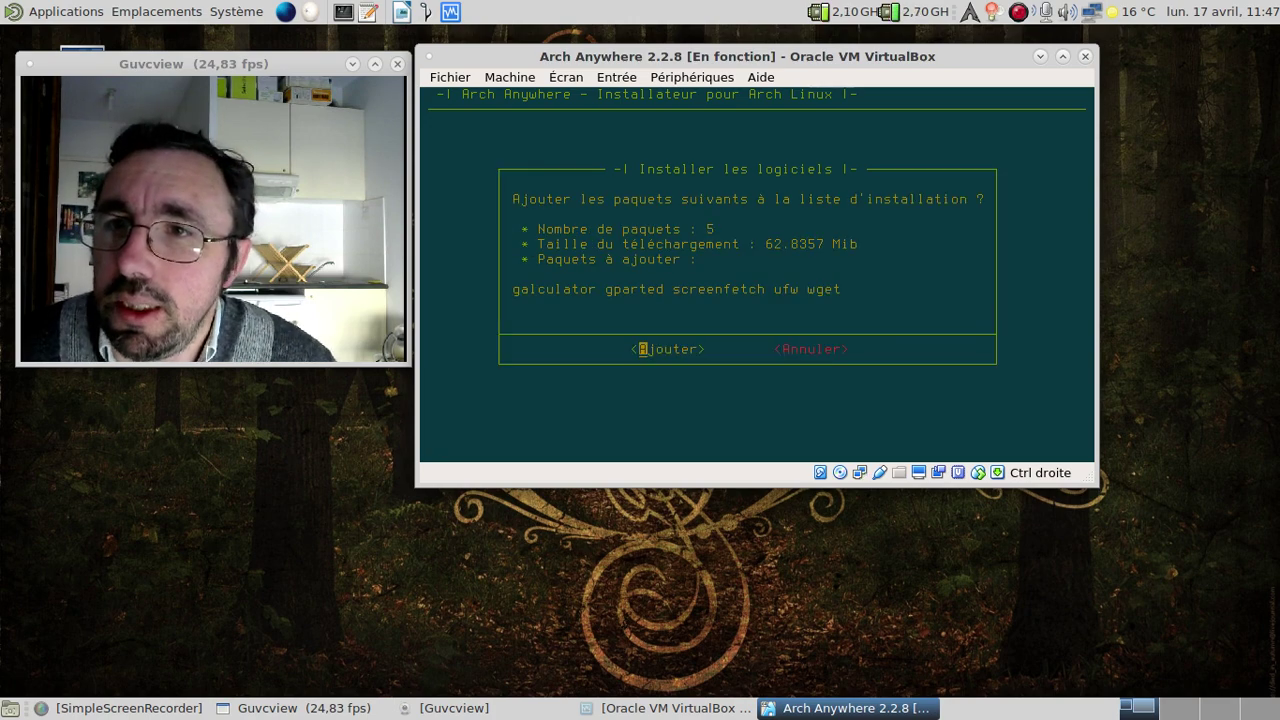
key(Return)
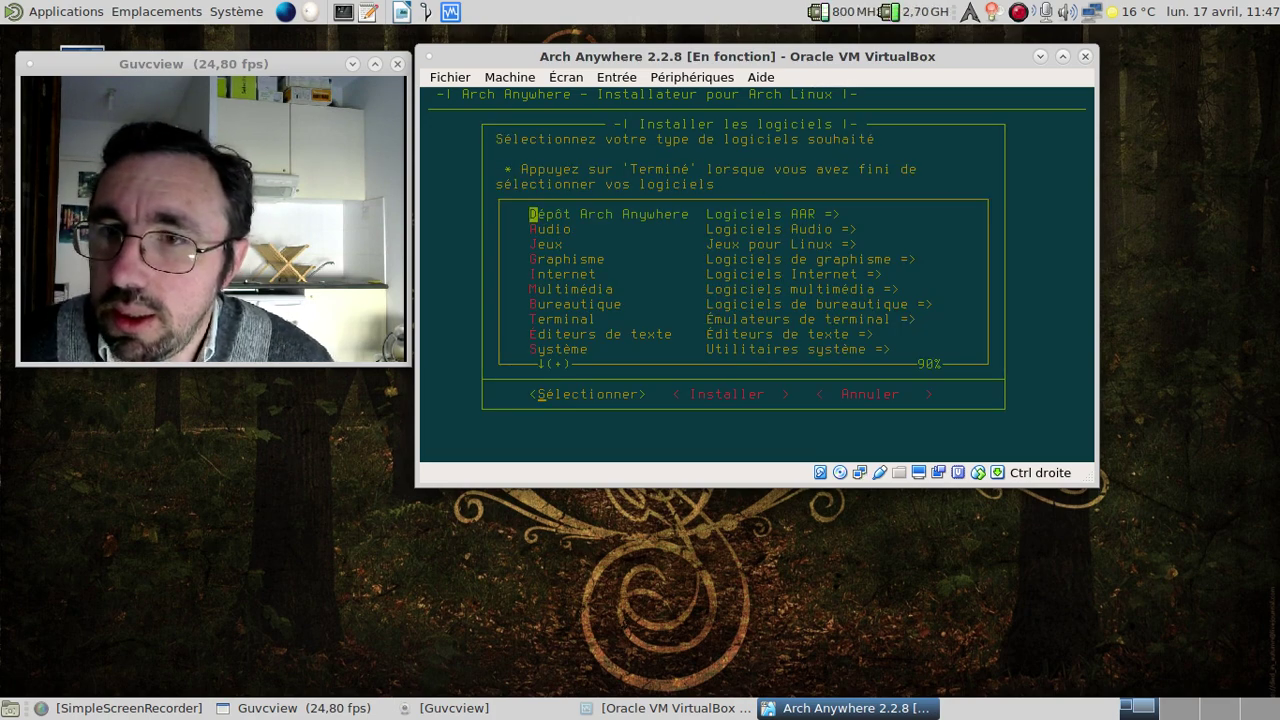
key(End)
Finish the software selection and start installing the base system onto /dev/sda.
key(Return)
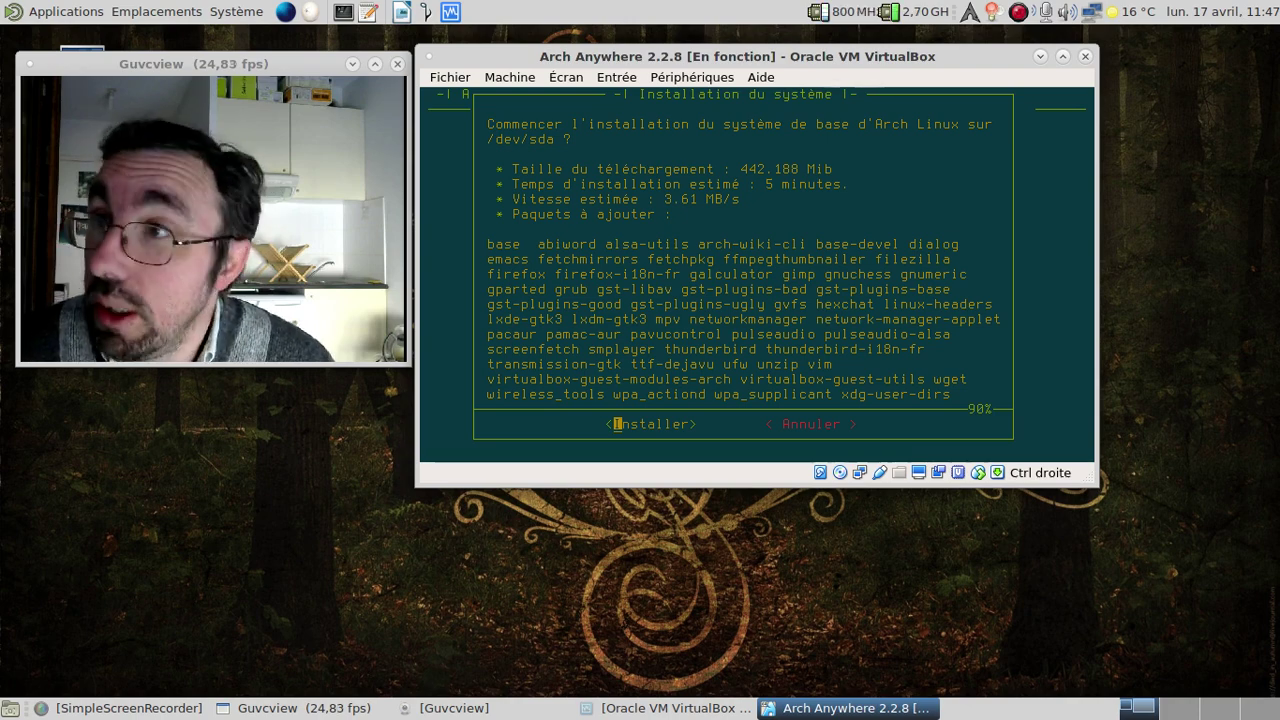
key(Return)
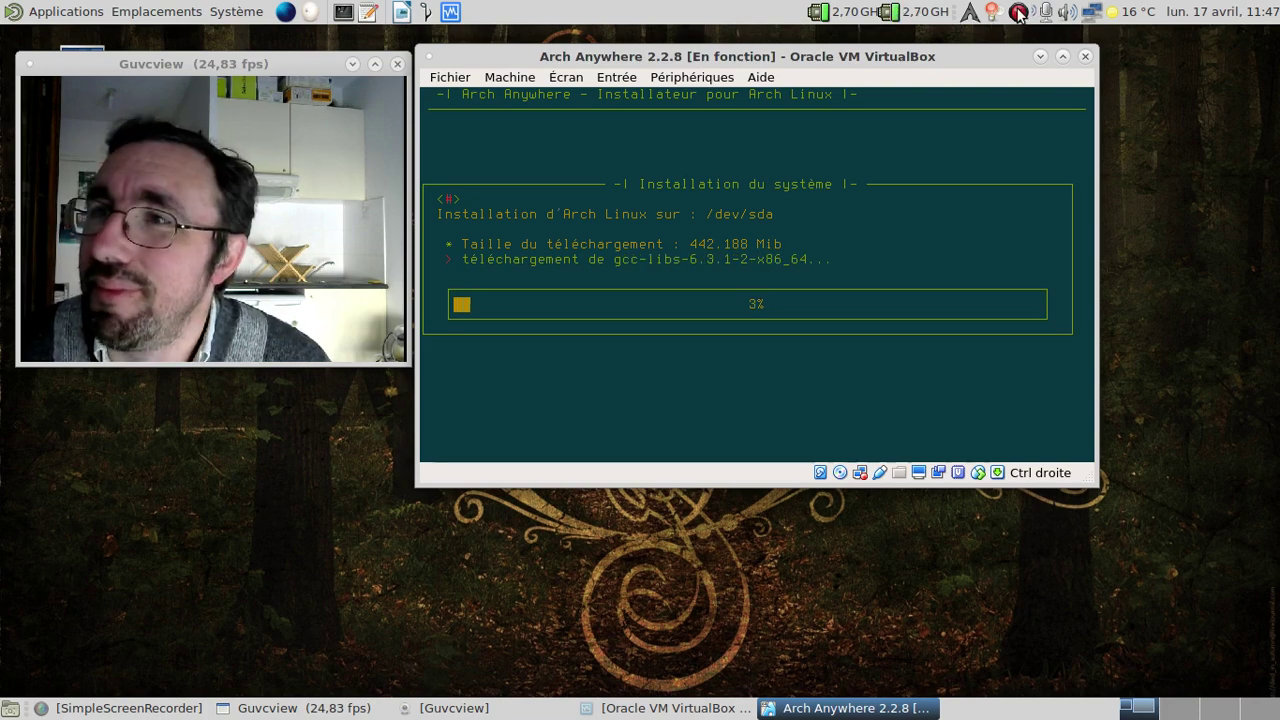
click(1020, 11)
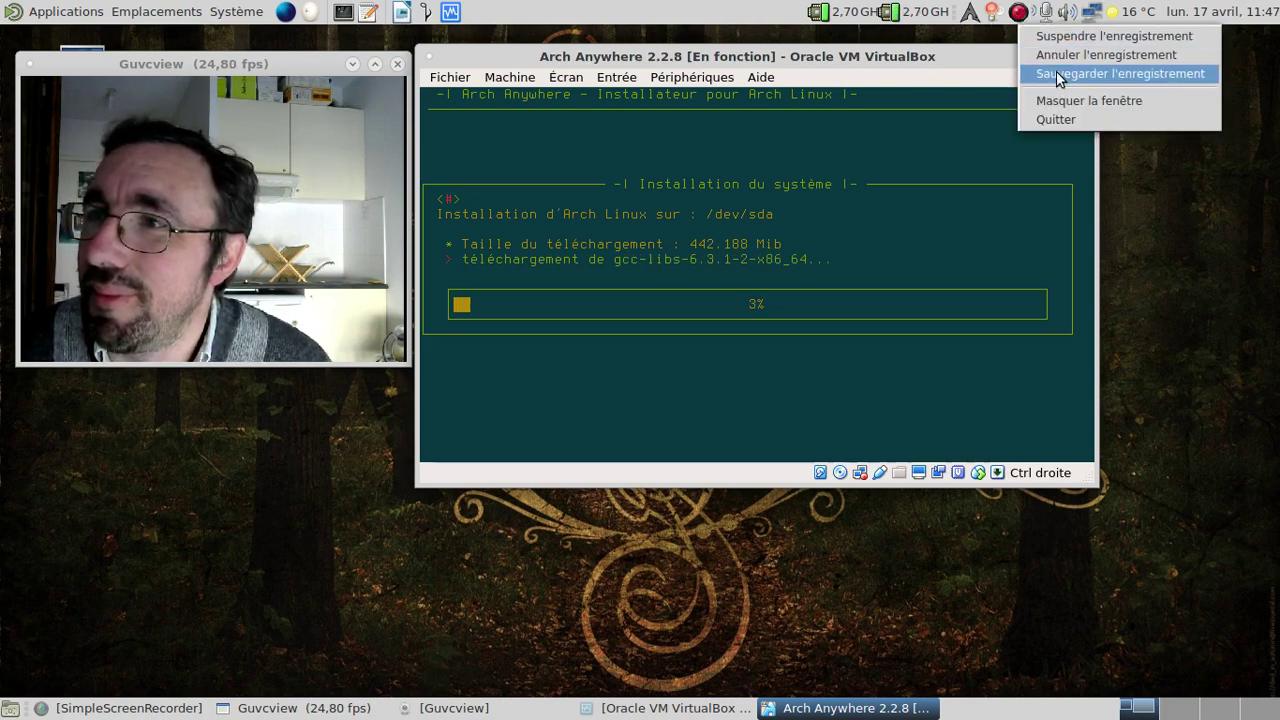
click(1057, 72)
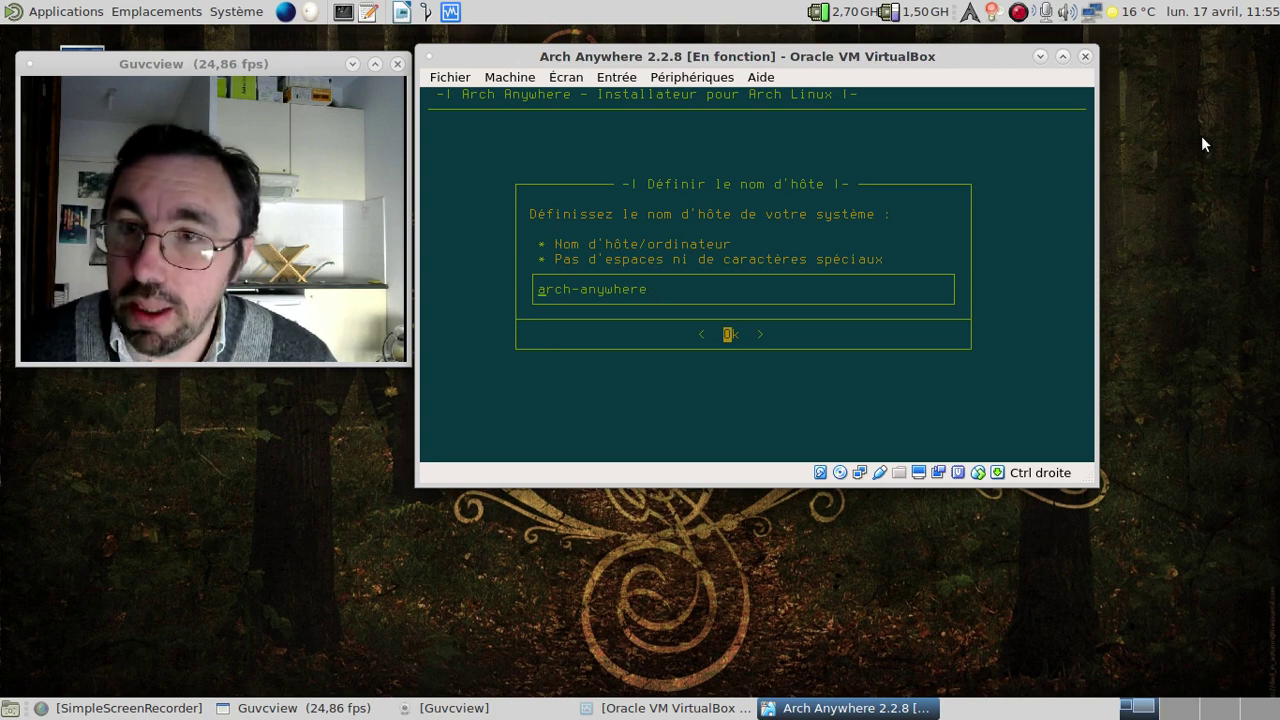
Set the hostname to a personalised name ending in arch-lxde.
text(fredo-)
key(BackSpace)
key(BackSpace)
key(BackSpace)
key(BackSpace)
key(BackSpace)
key(BackSpace)
key(BackSpace)
key(BackSpace)
key(BackSpace)
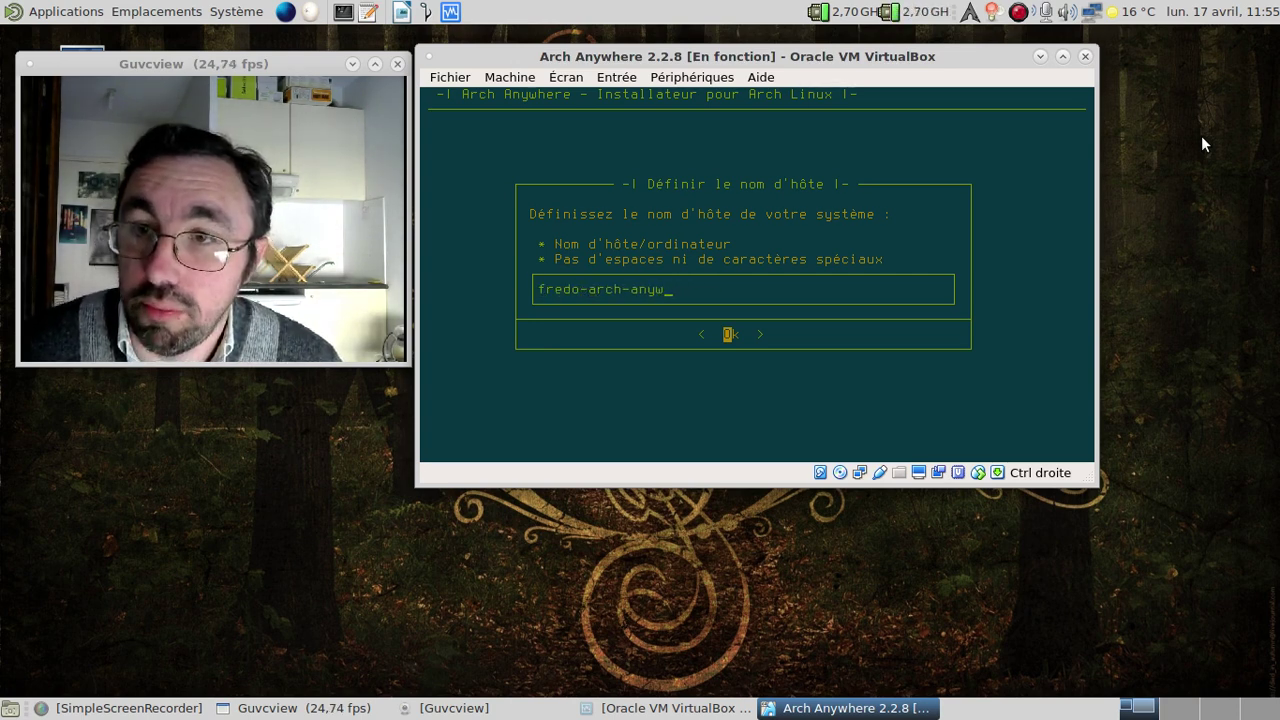
text(lxde)
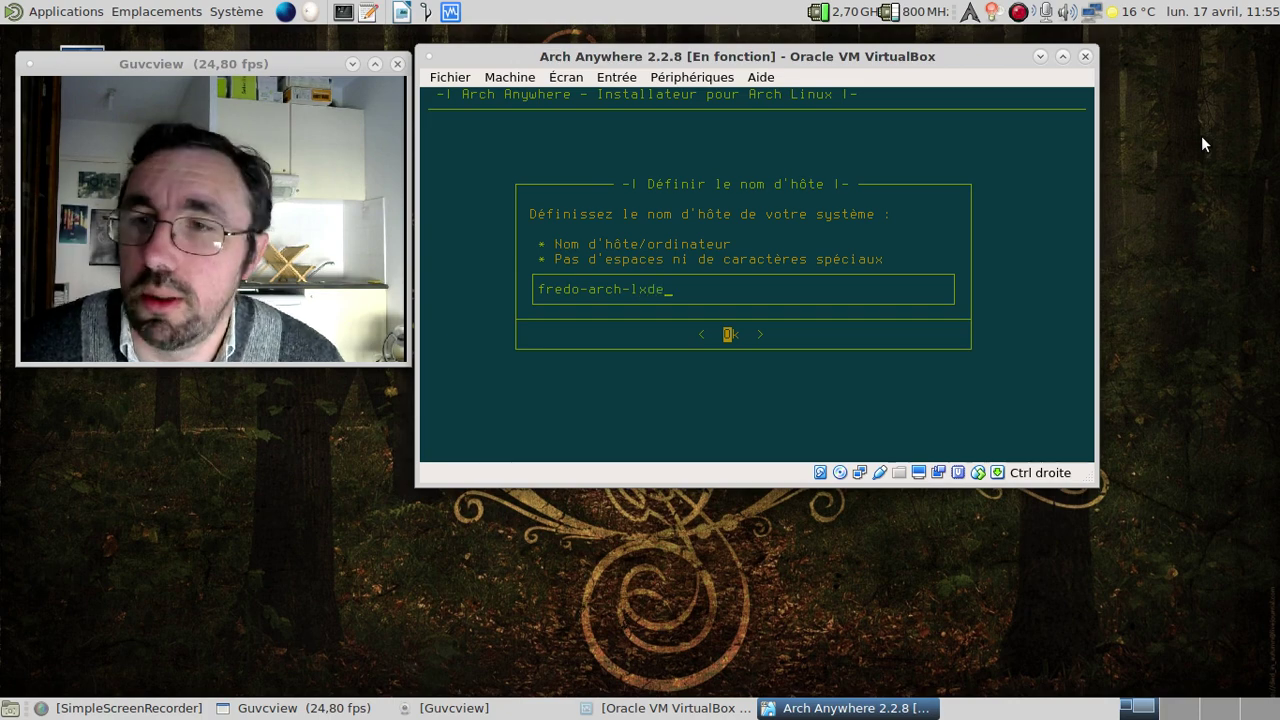
key(Return)
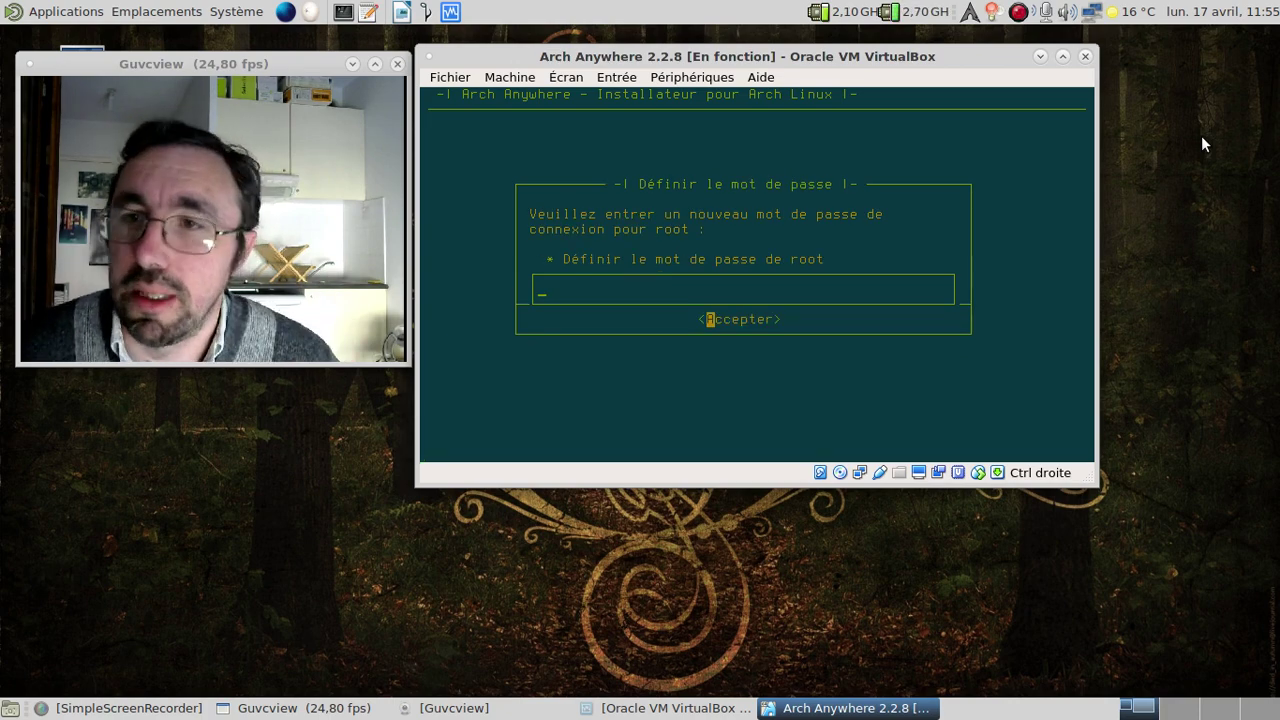
Enter and confirm the root password.
text(**)
key(Return)
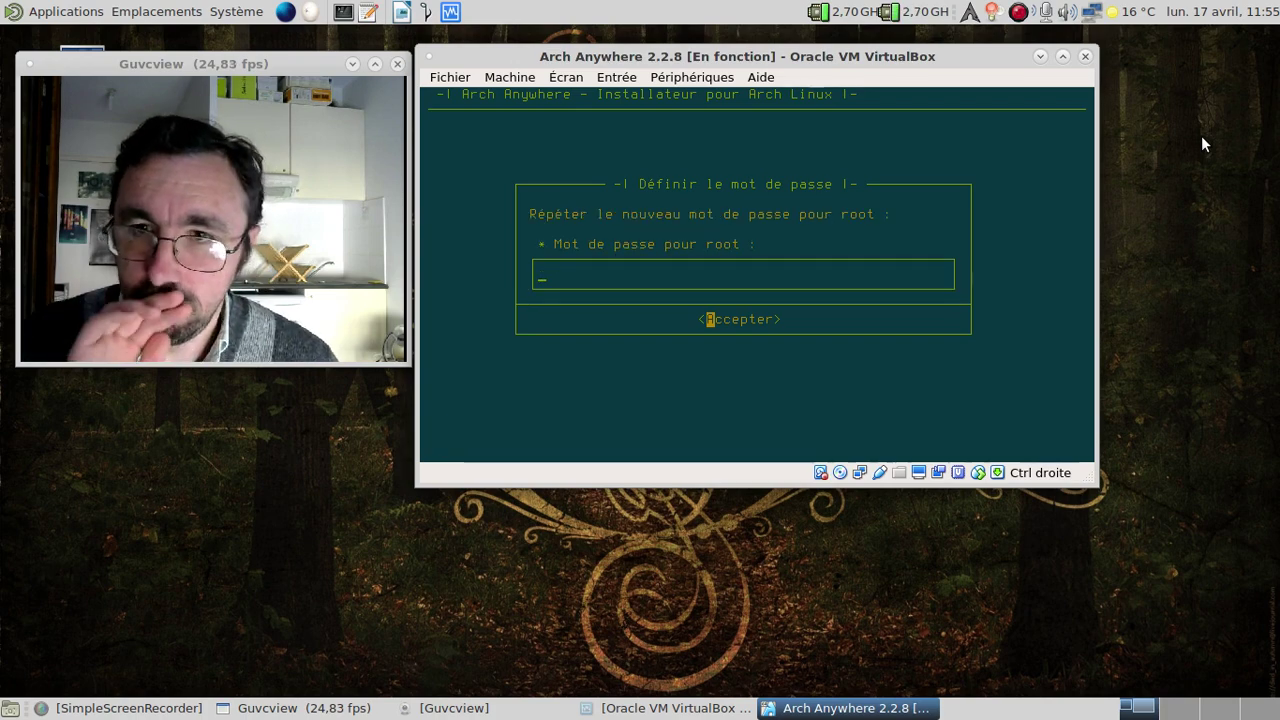
text(******)
key(Return)
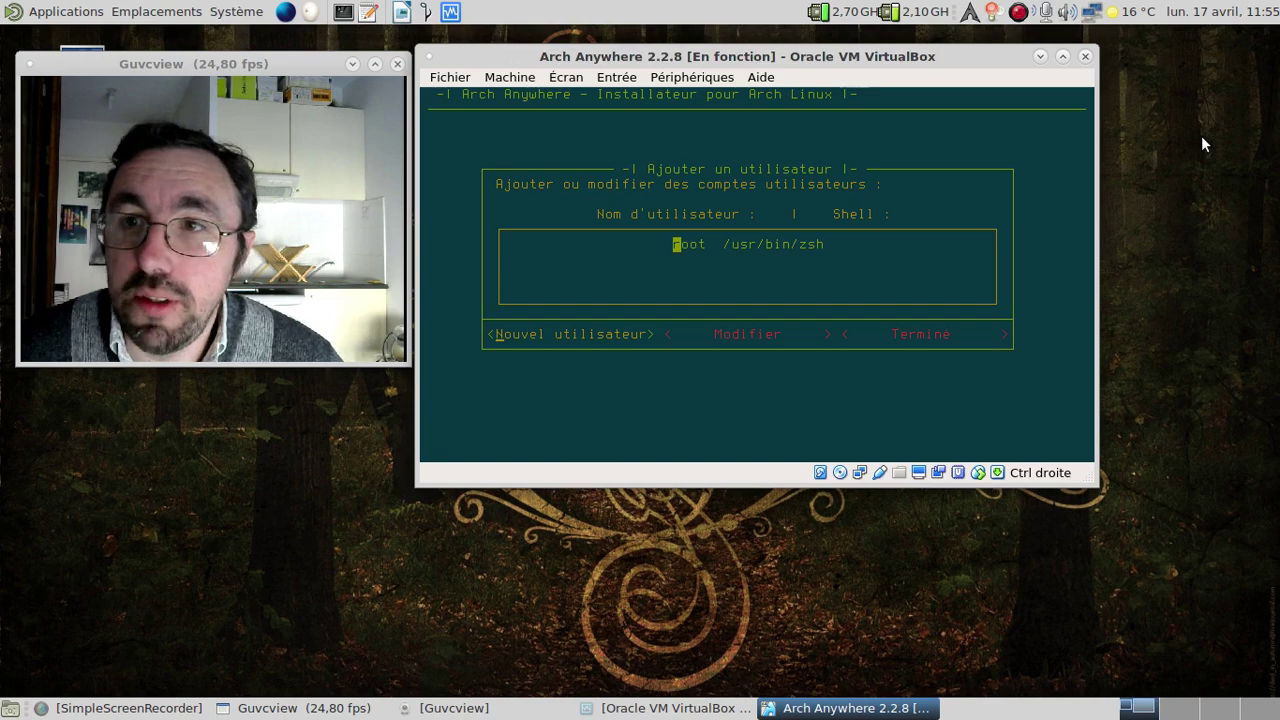
Create a new user account with a confirmed password and sudo privileges.
key(Return)
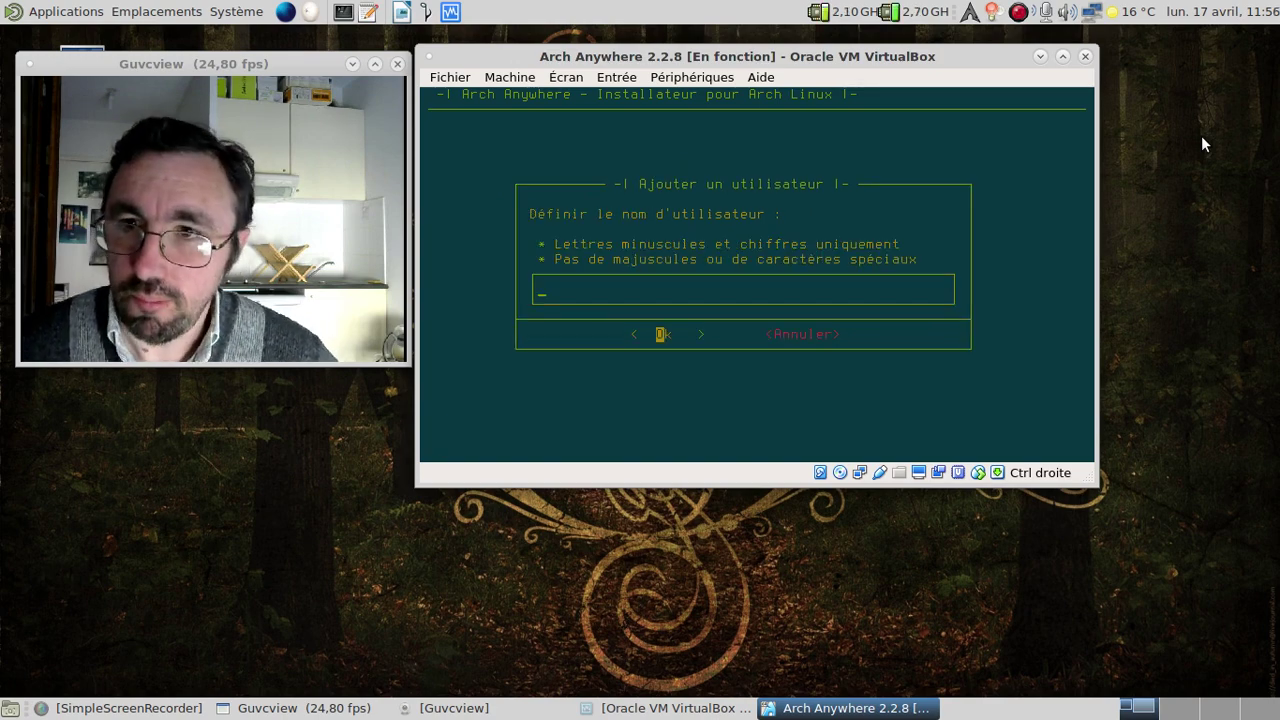
key(Return)
key(Return)
key(BackSpace)
key(BackSpace)
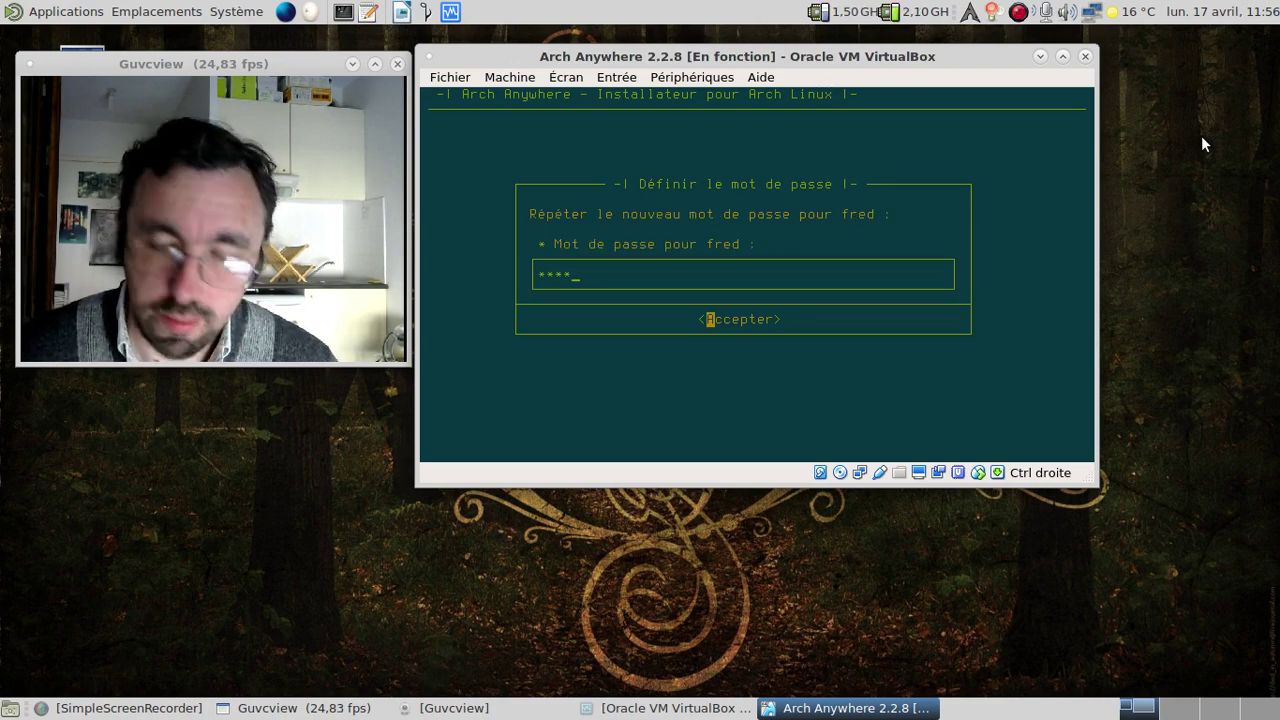
key(Return)
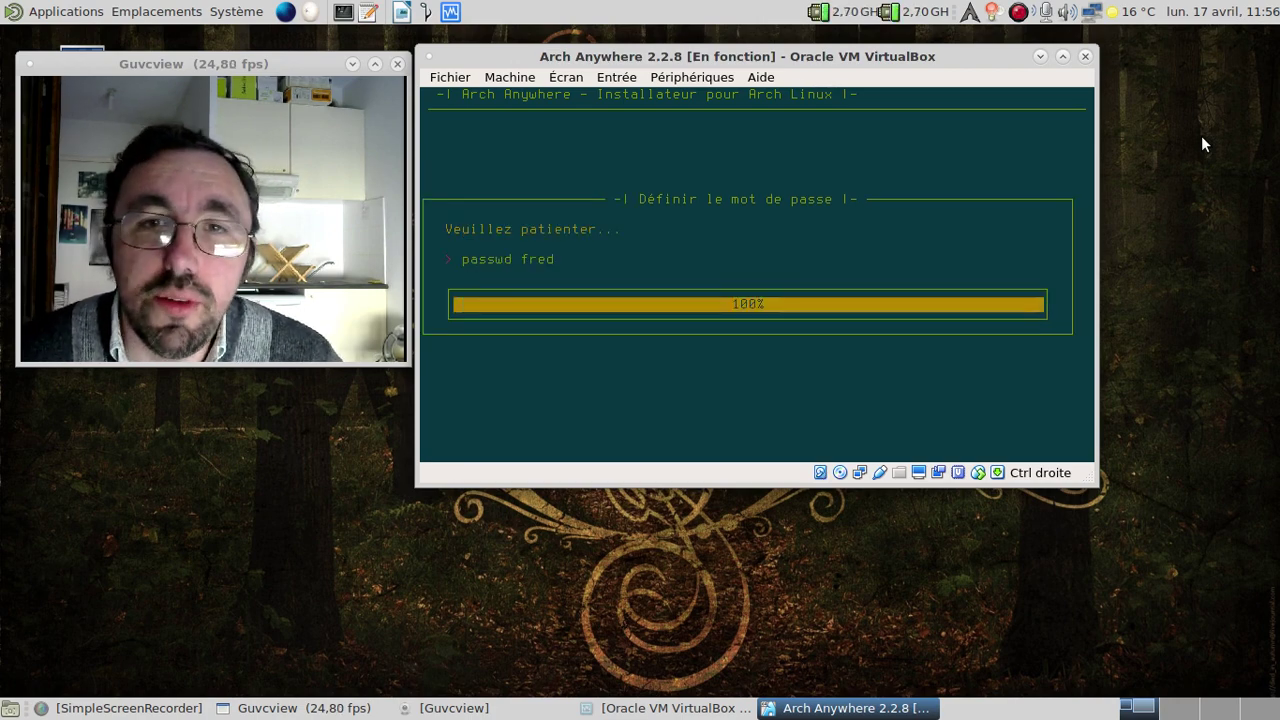
key(Return)
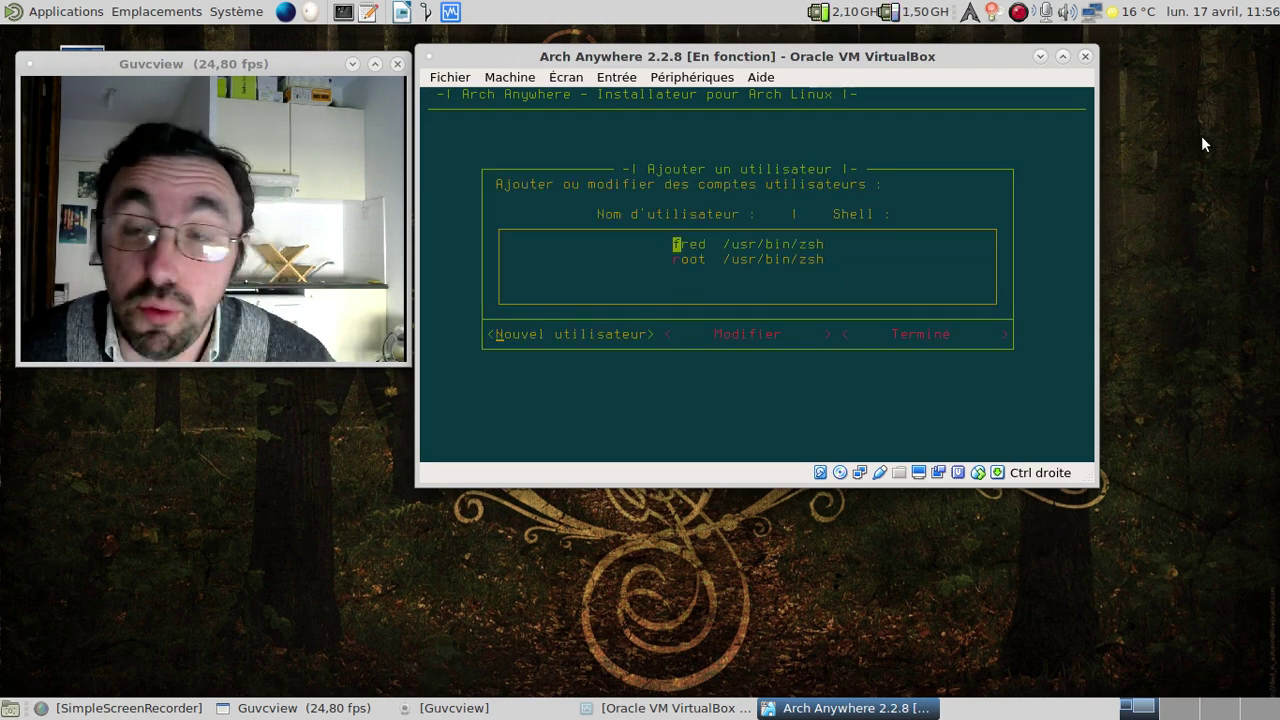
Change the new user's login shell to zsh.
key(Right)
key(Return)
key(Down)
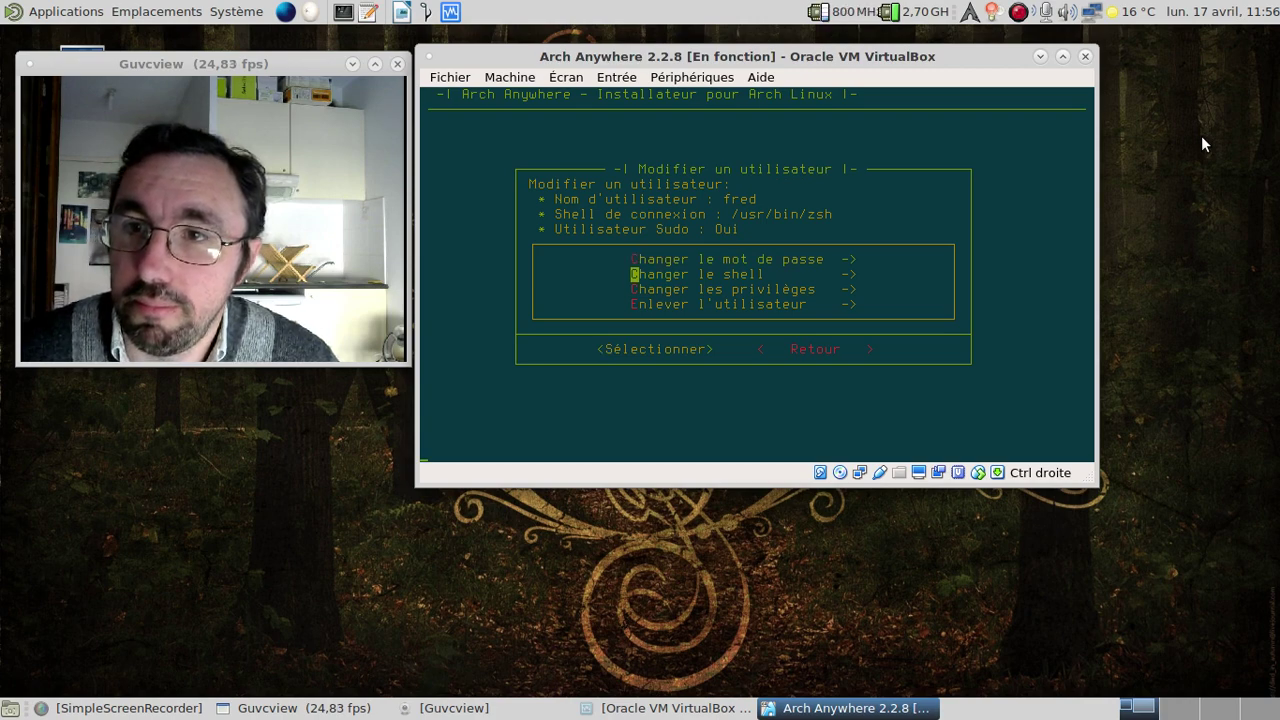
key(Return)
key(Down)
key(Down)
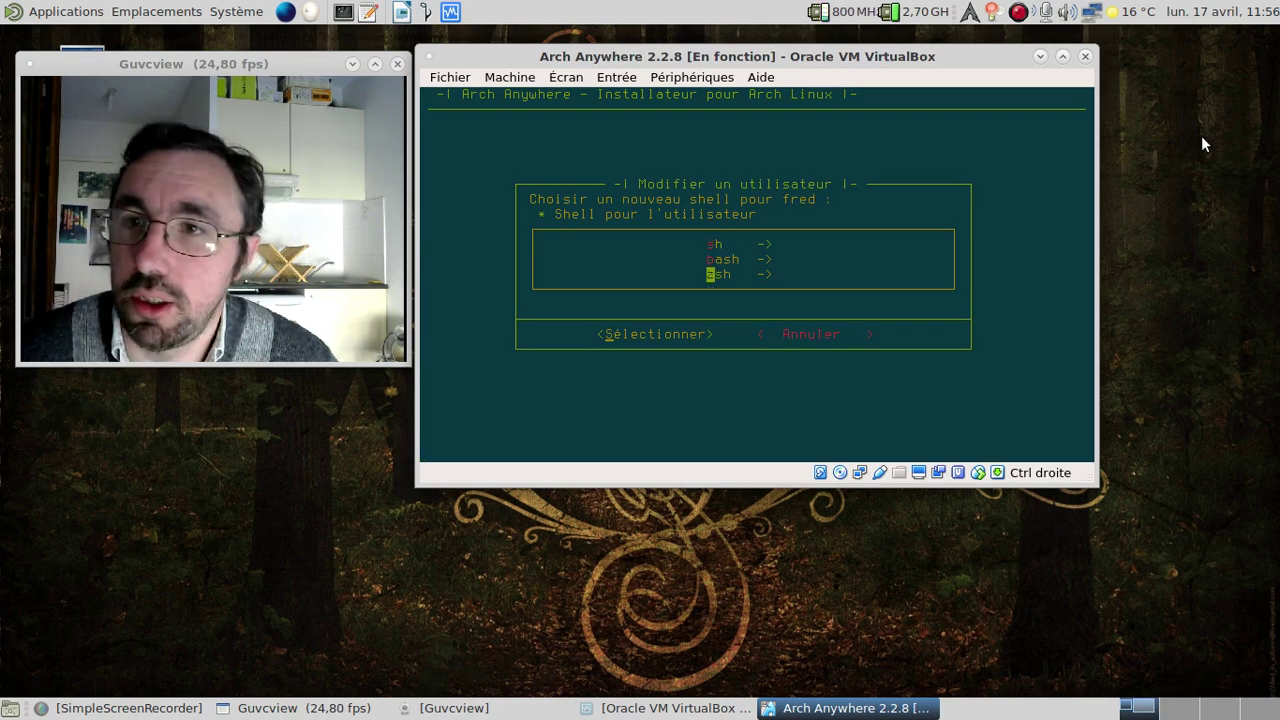
key(Return)
Keep the user's sudo privileges and return to the user account list.
key(Down)
key(Up)
key(Down)
key(Down)
key(Return)
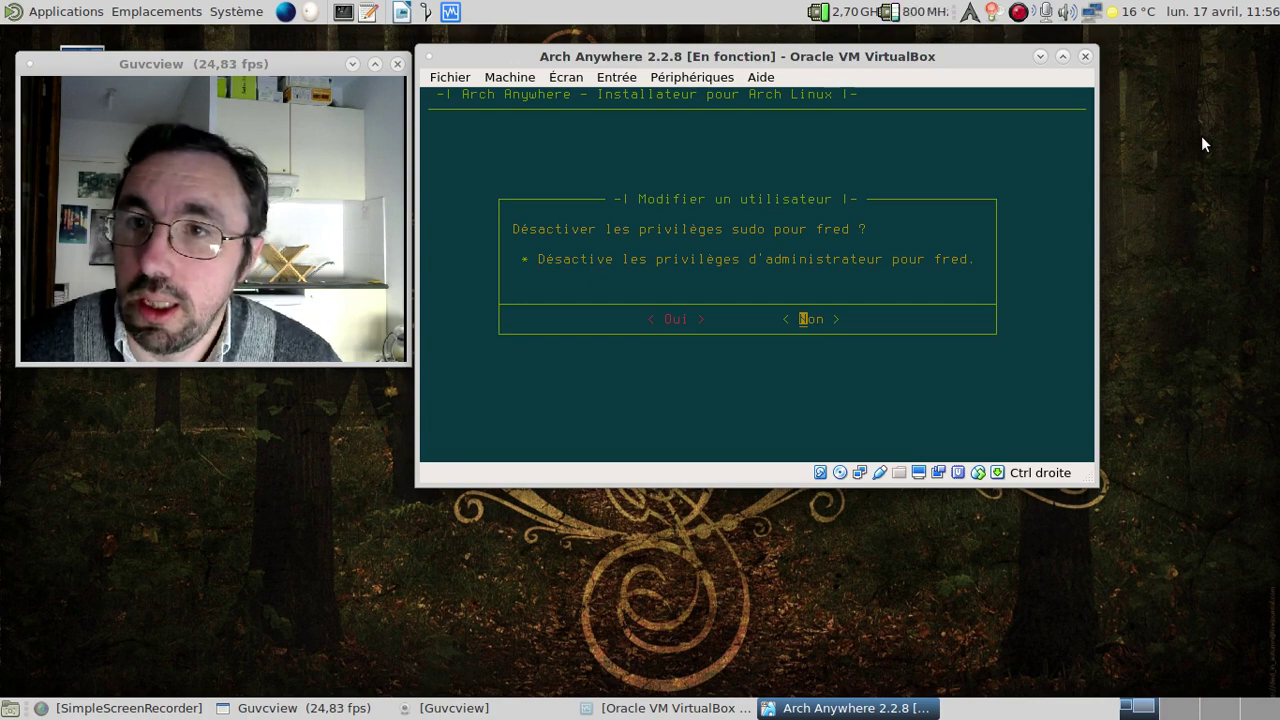
key(Return)
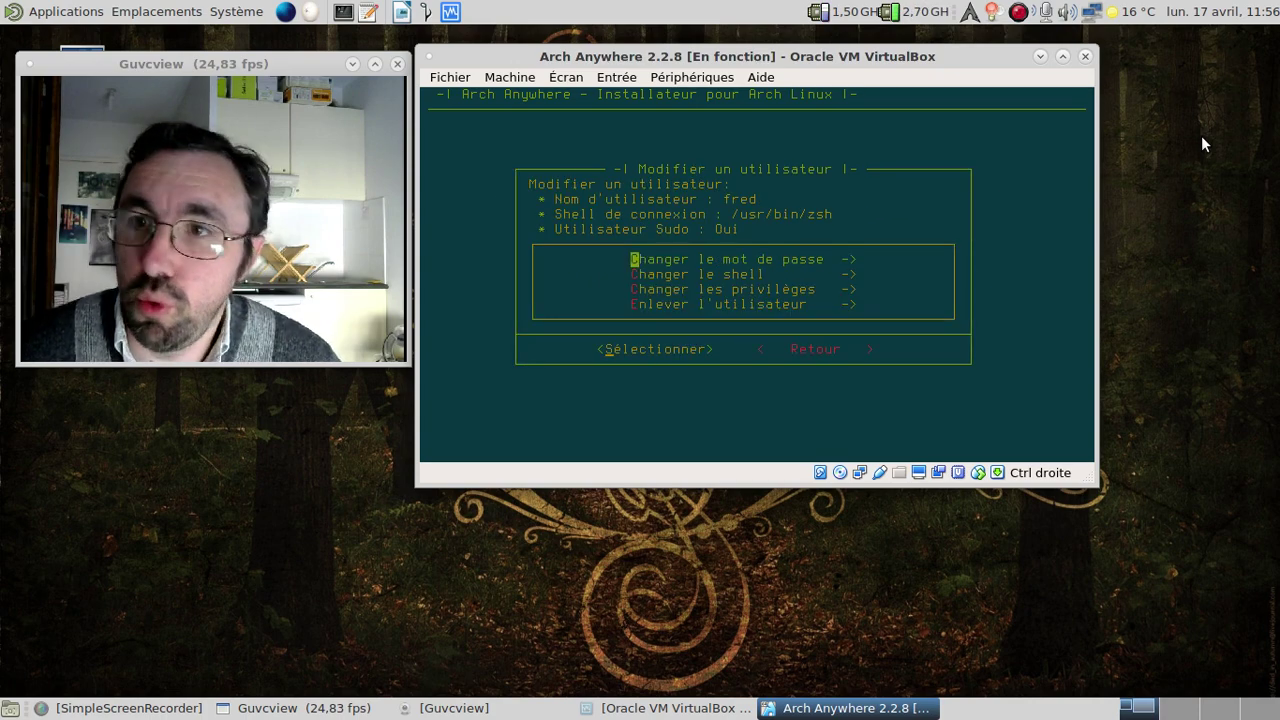
key(Down)
key(Down)
key(Down)
key(Tab)
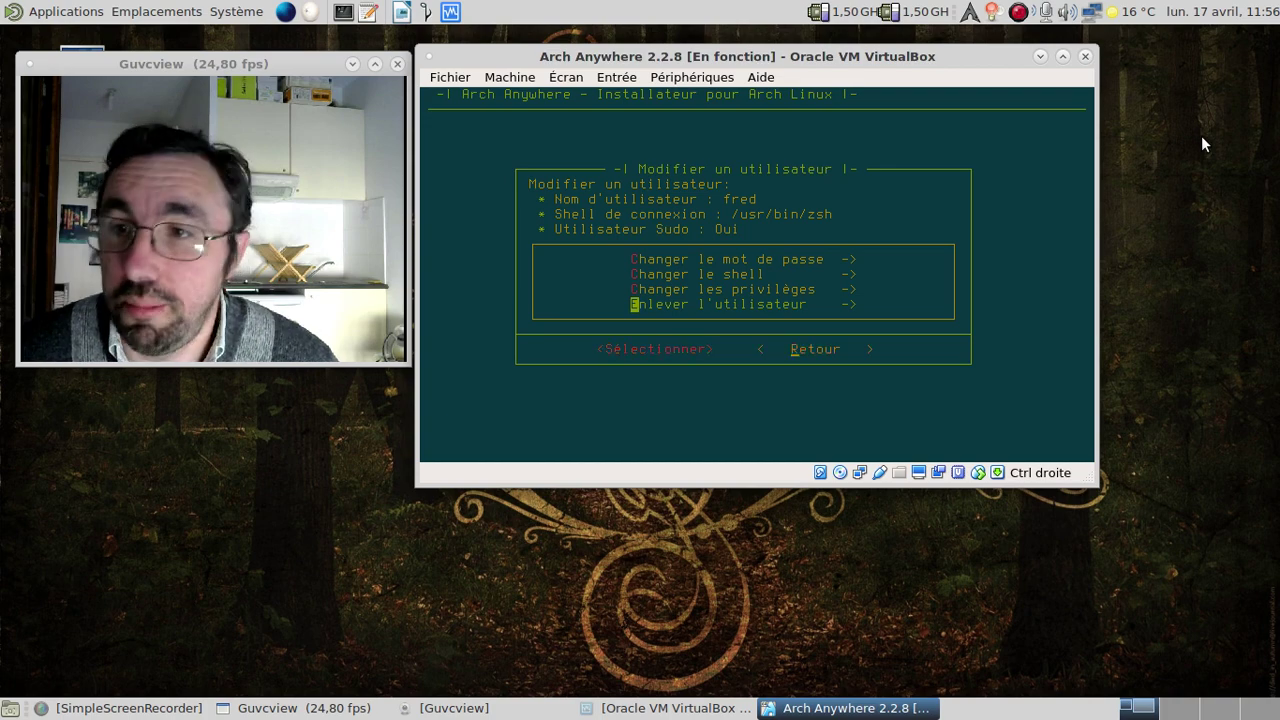
key(Return)
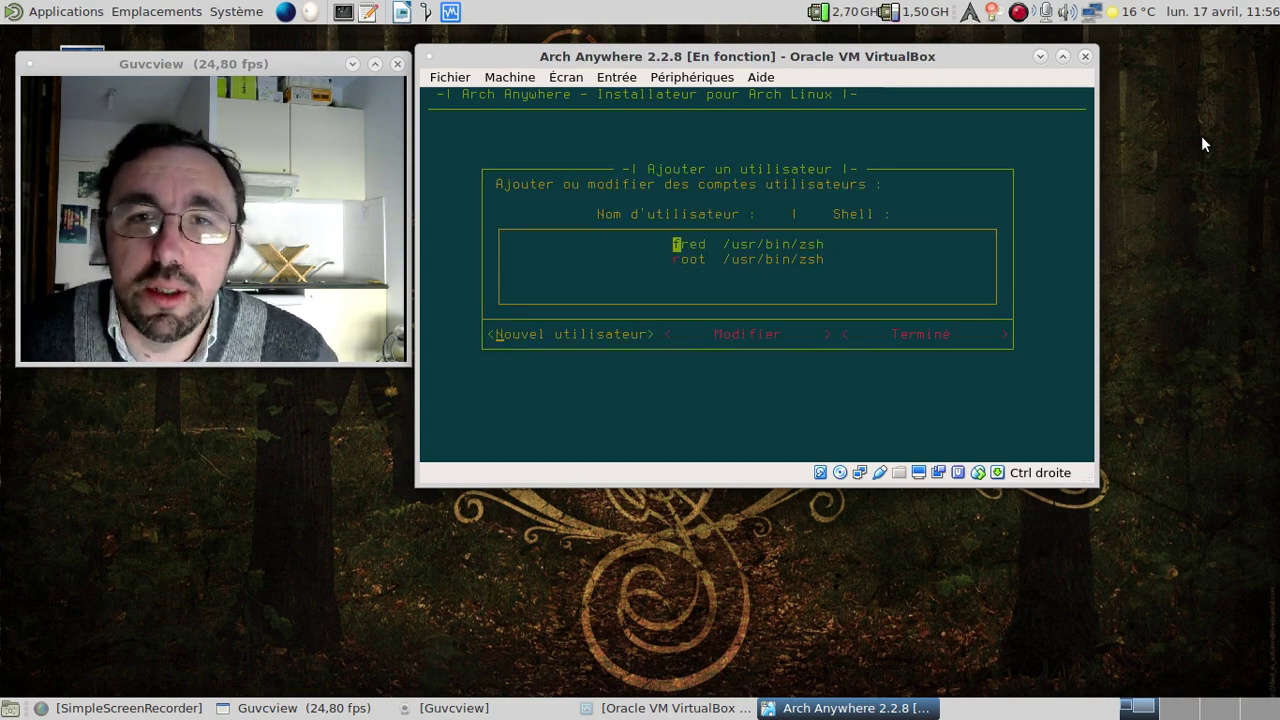
Finish user setup, reboot into the installed Arch system, and make the VM fullscreen.
key(Right)
key(Right)
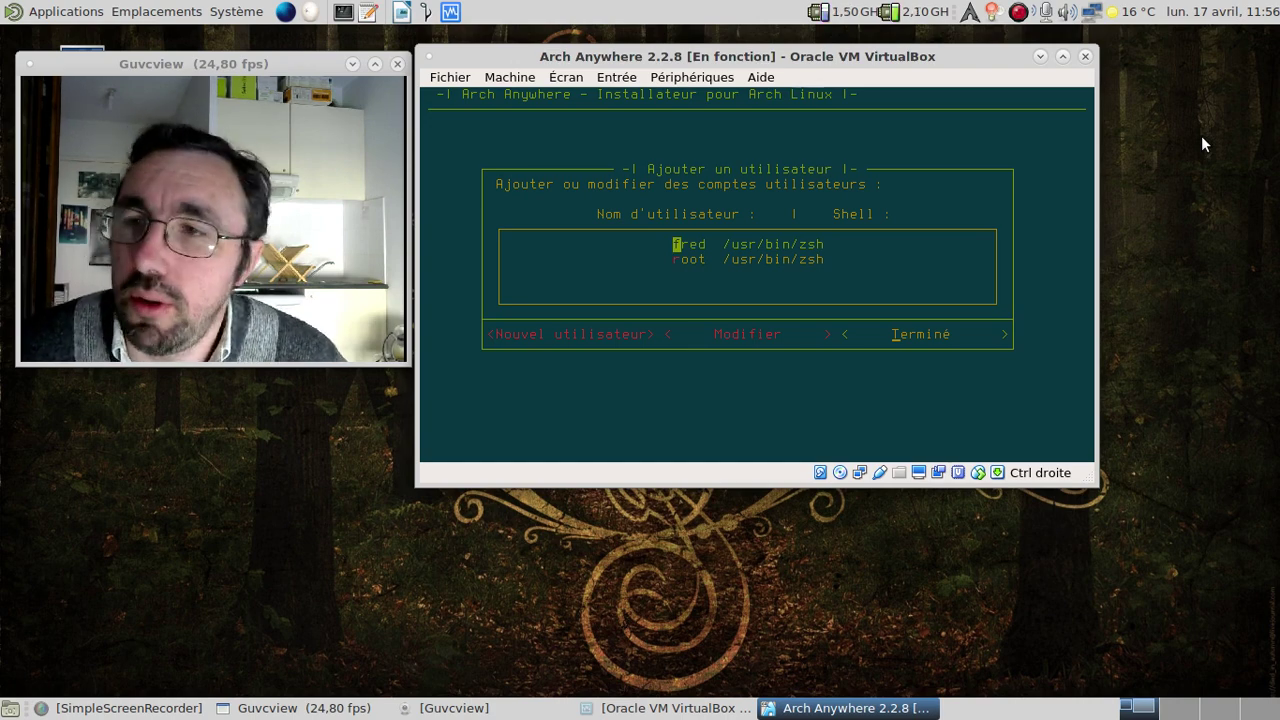
key(Return)
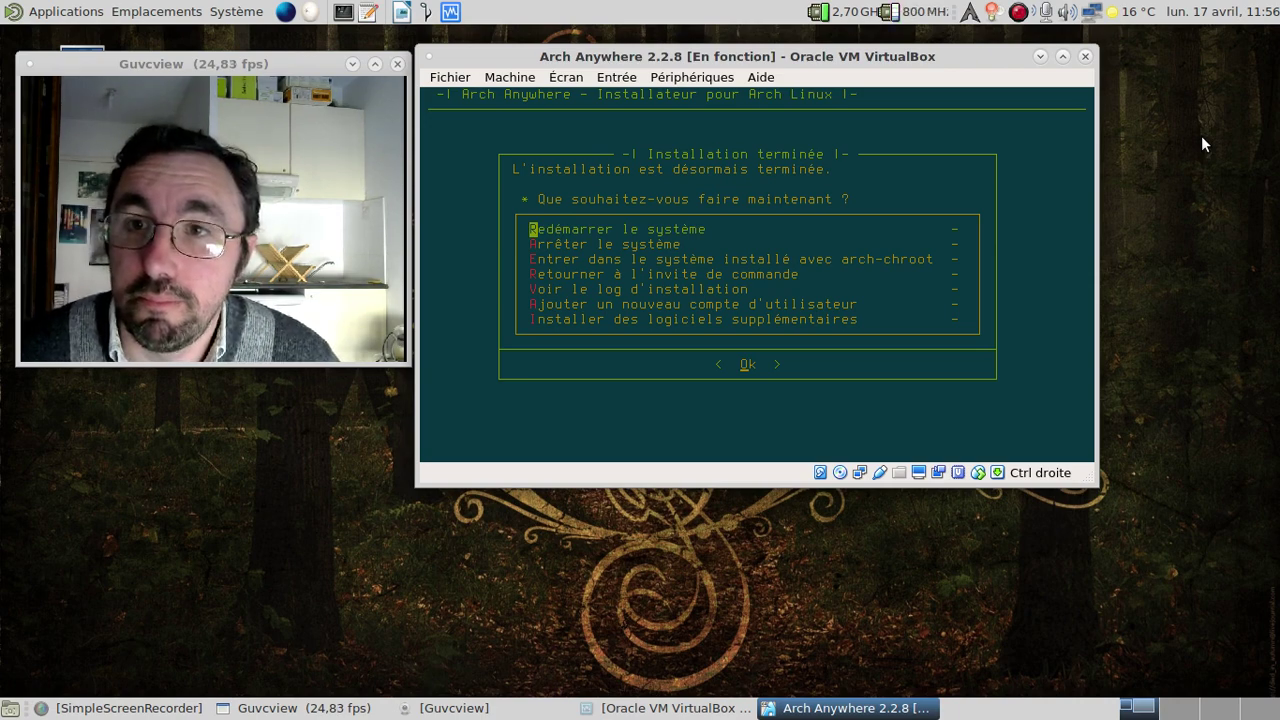
key(Return)
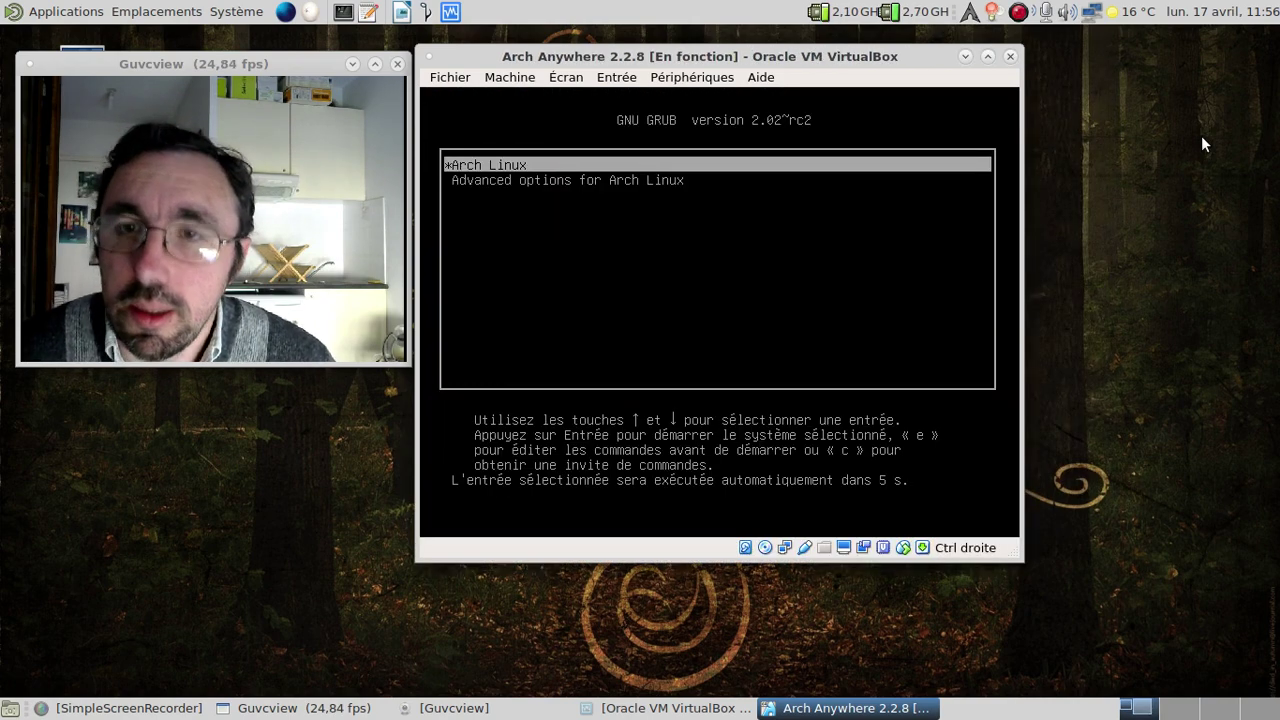
key(Return)
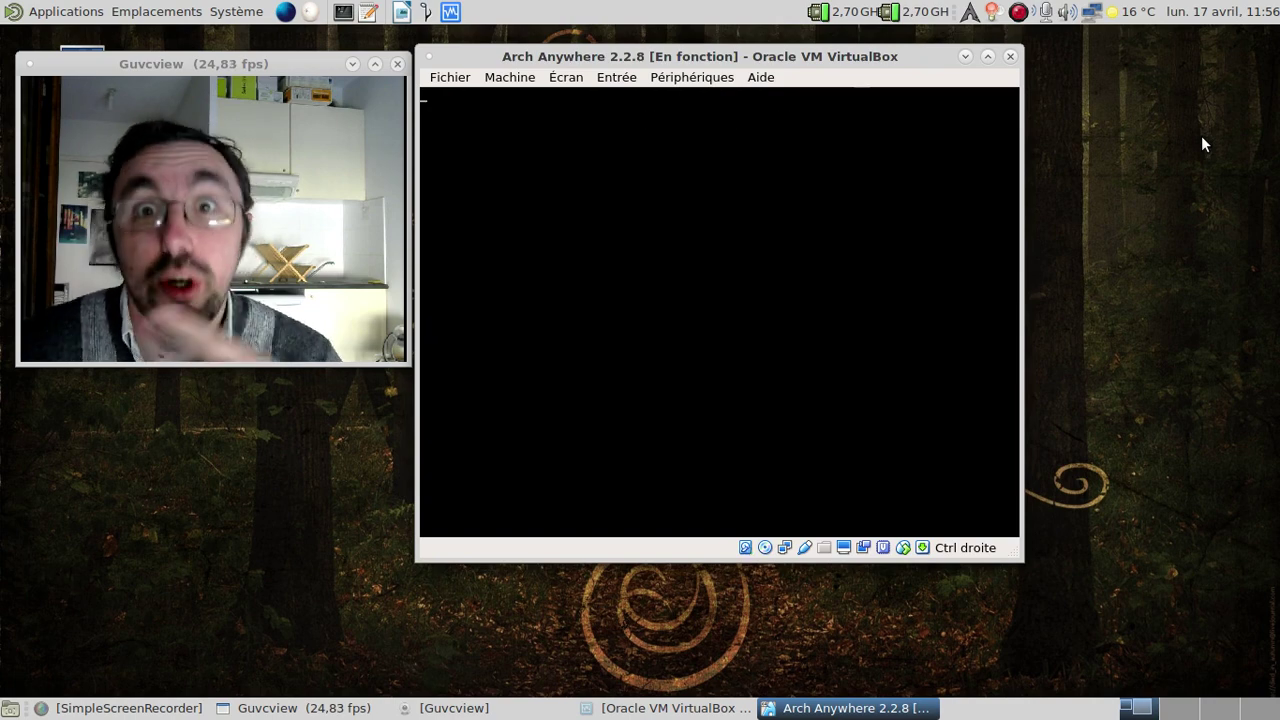
key(ctrl+f)
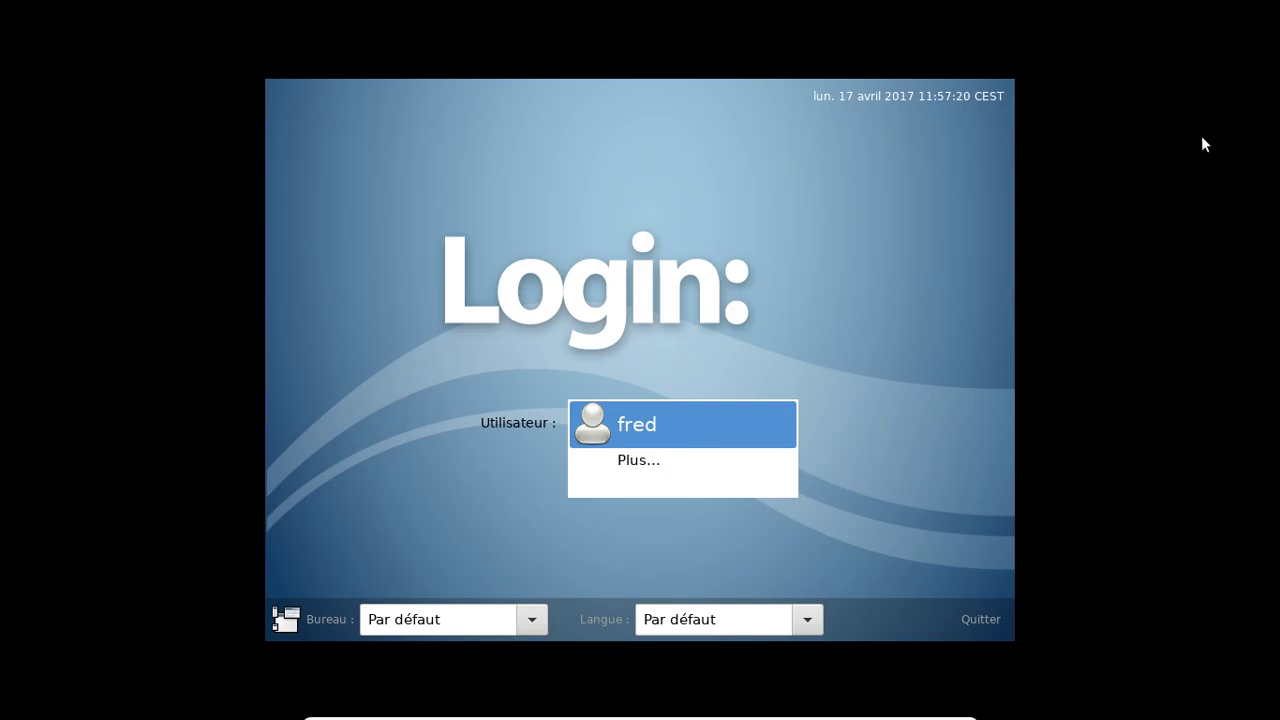
Log the listed user into an LXDE session with fr_FR language using the account password.
click(726, 412)
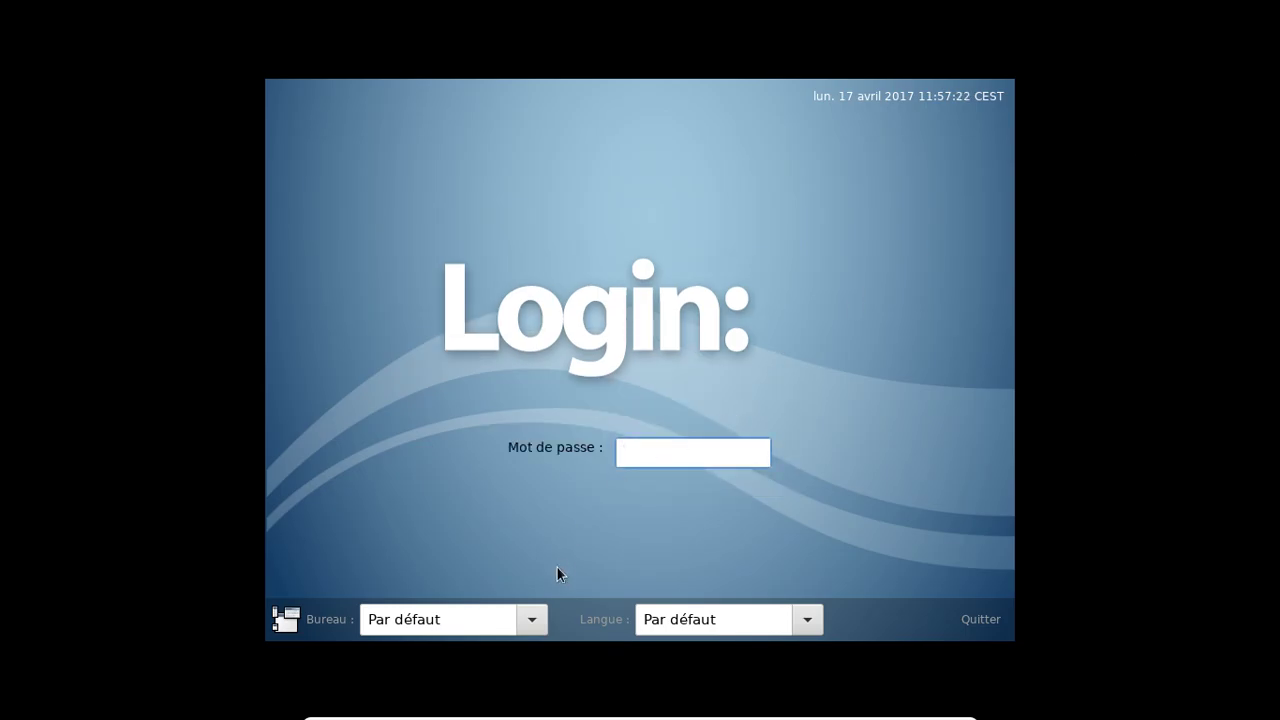
click(529, 617)
click(422, 532)
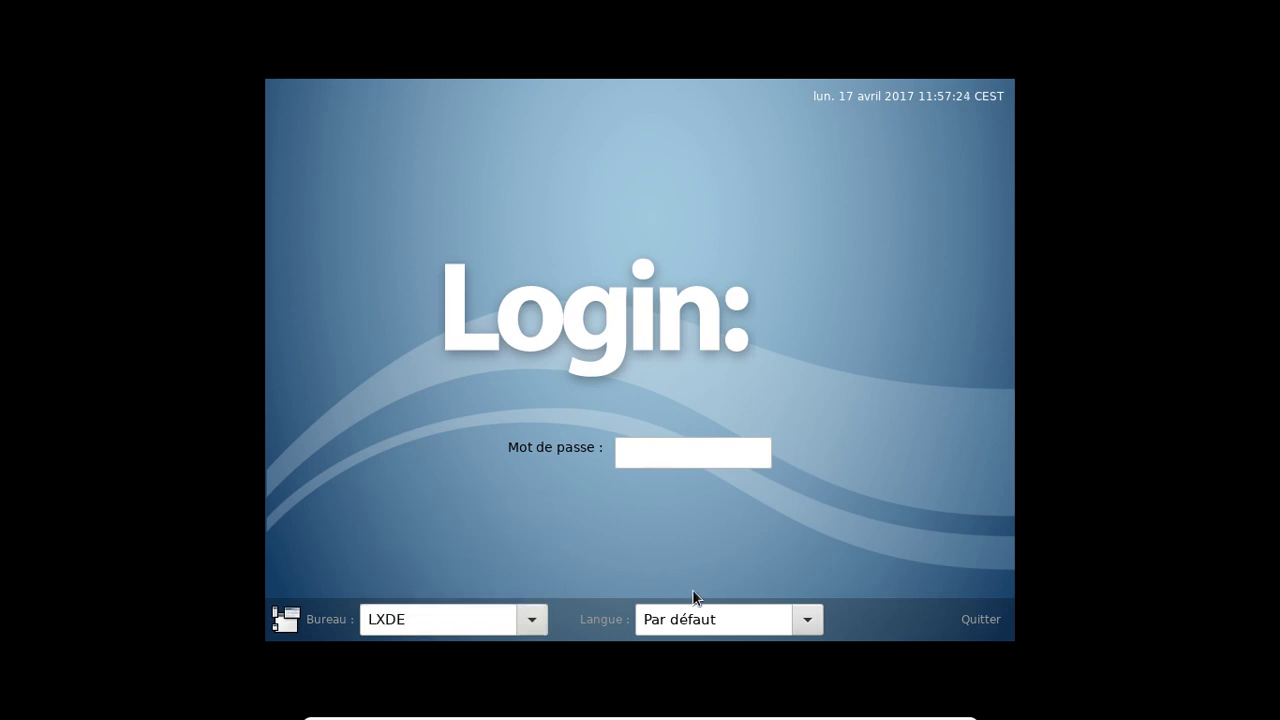
click(802, 618)
click(752, 588)
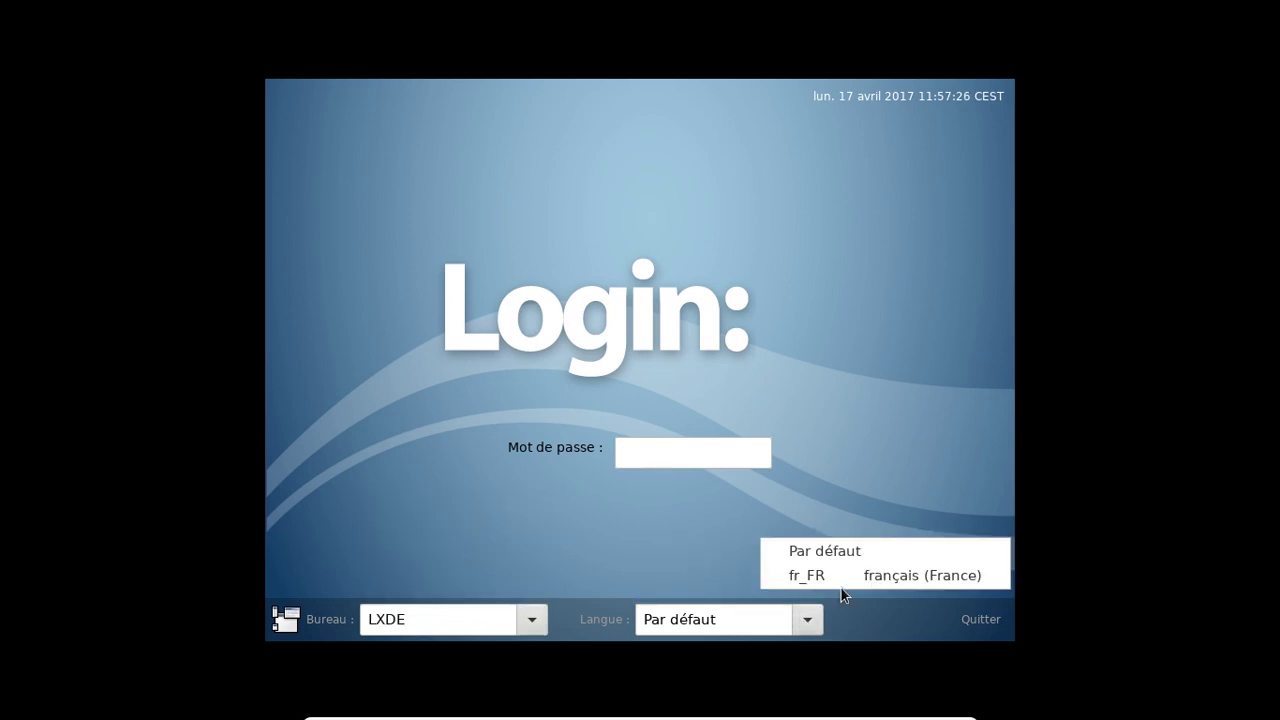
click(795, 574)
click(676, 453)
text(••••••••)
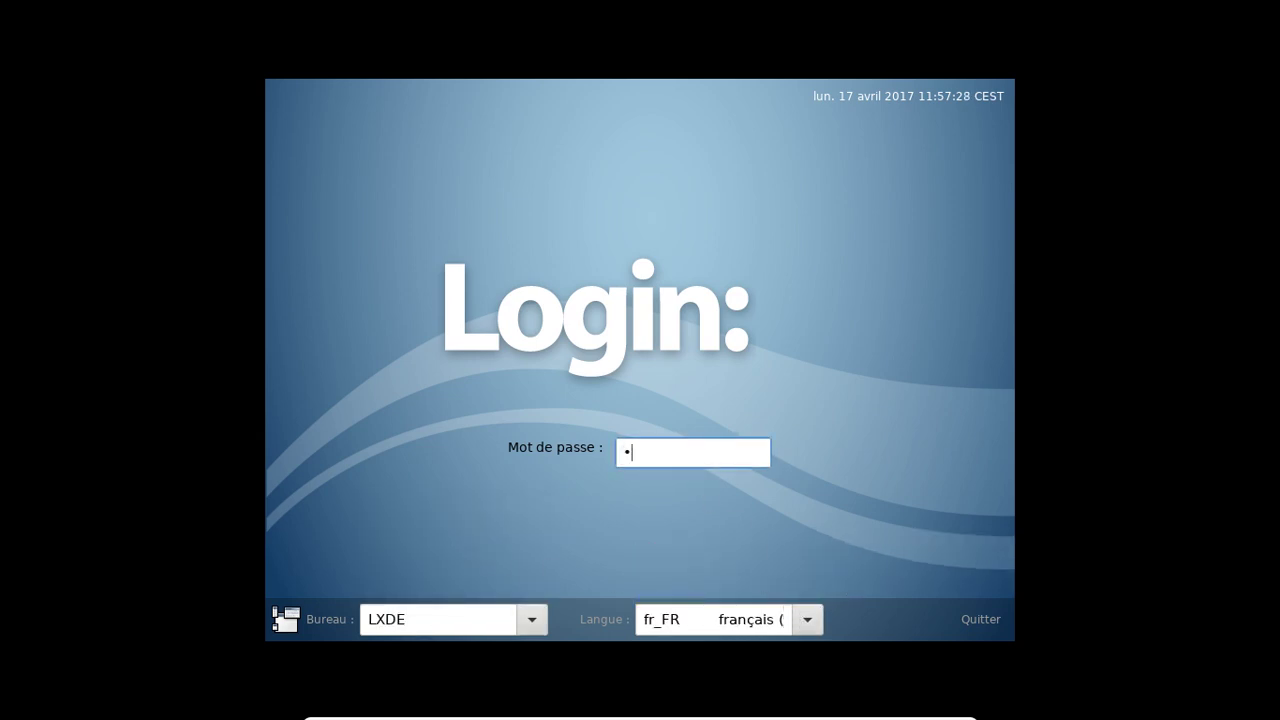
key(Return)
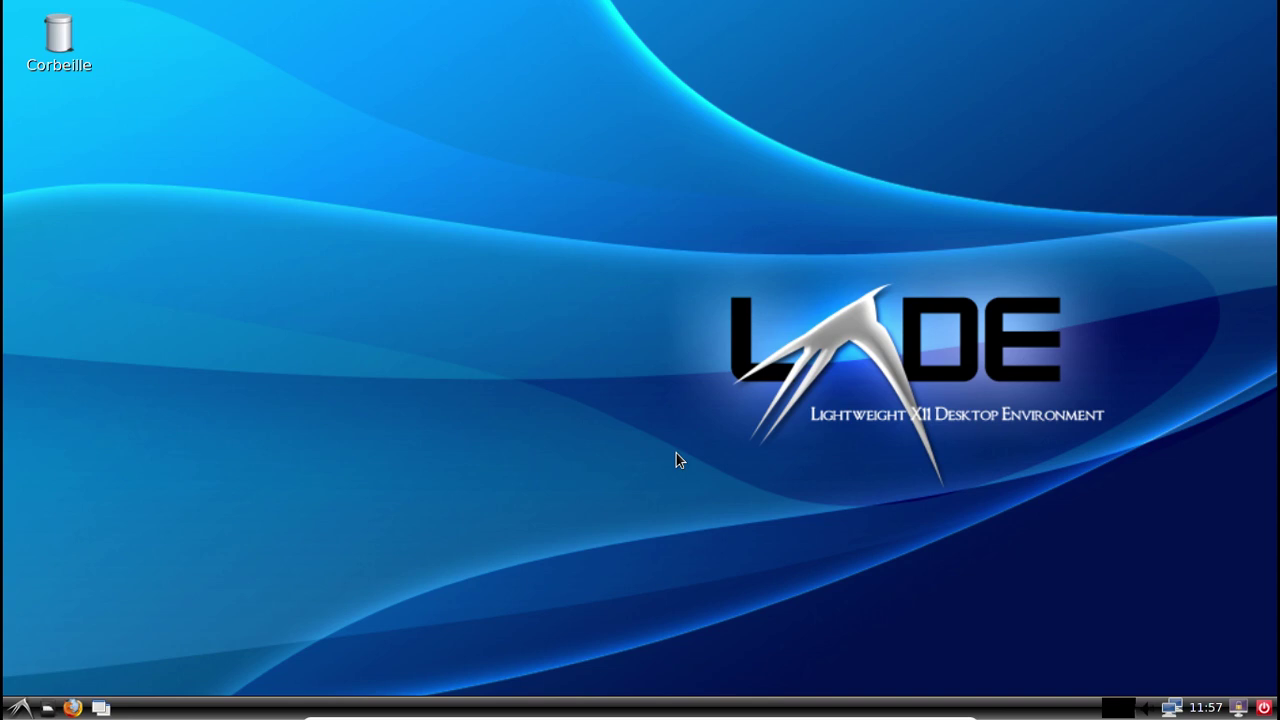
Raise the sound volume to maximum from the tray volume control.
click(1152, 710)
drag(1182, 640, 1182, 596)
click(1066, 614)
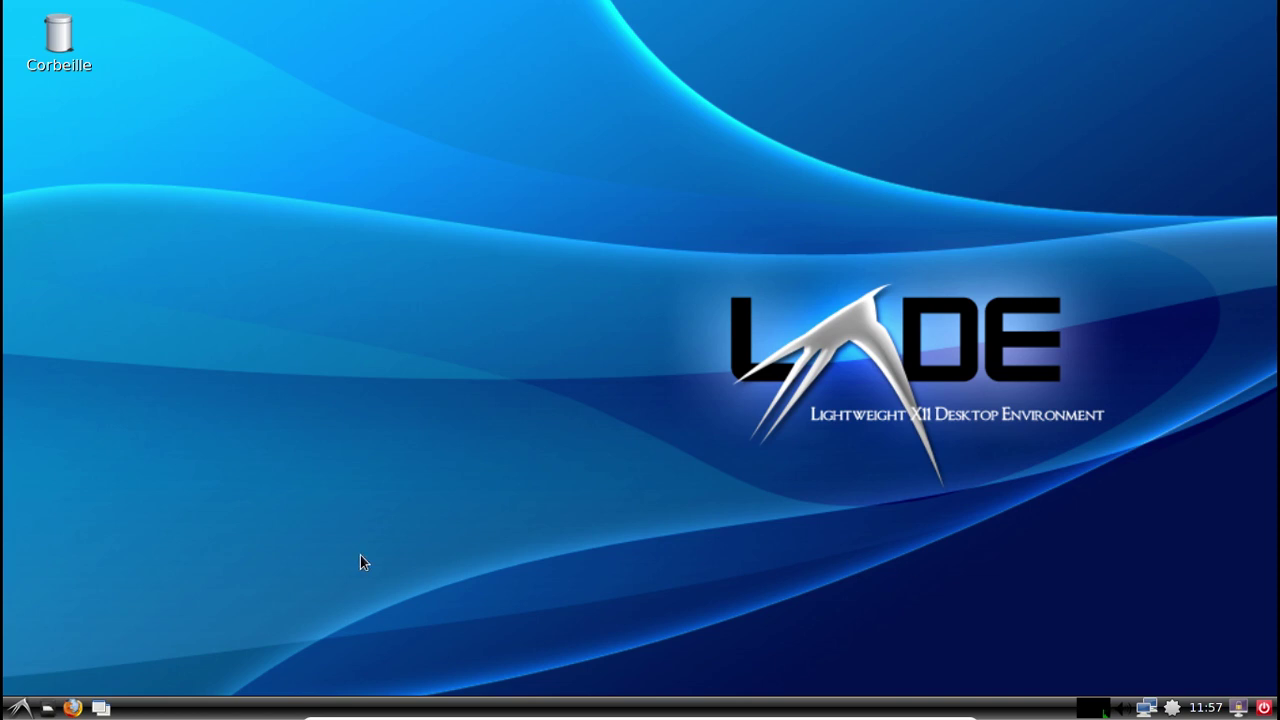
Browse the main menu categories down to Outils système.
click(20, 707)
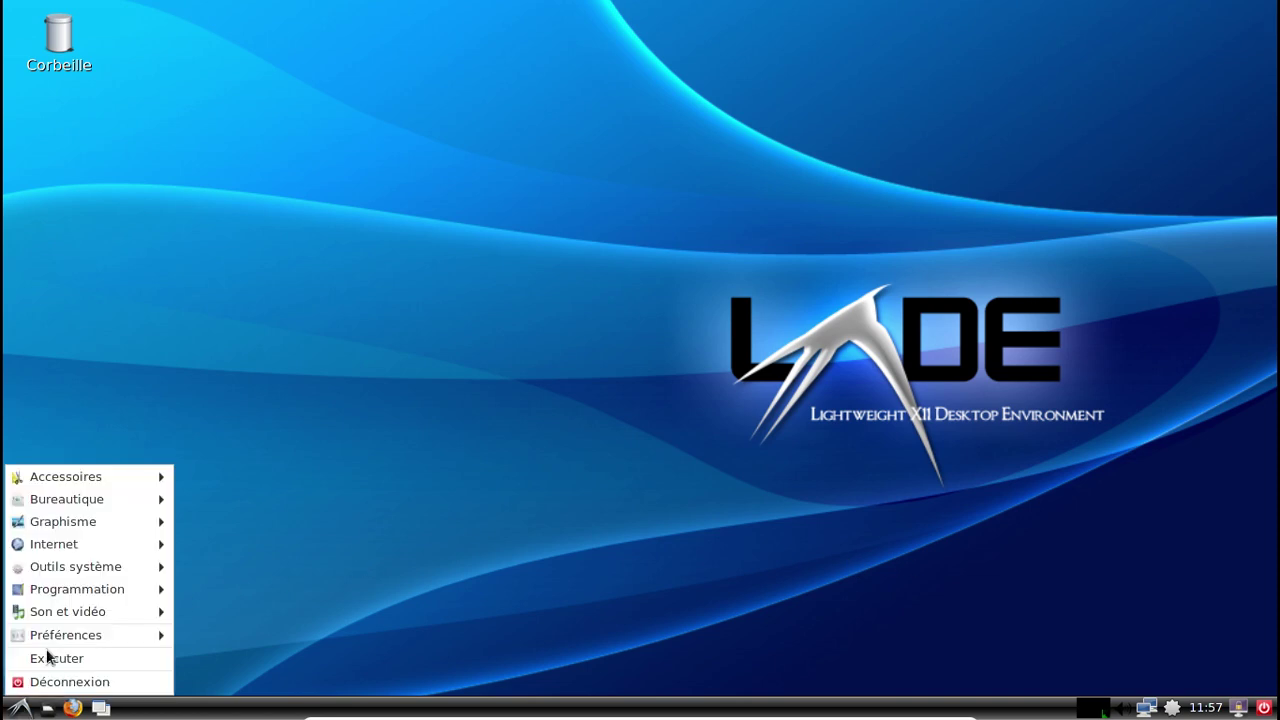
mouse_move(102, 479)
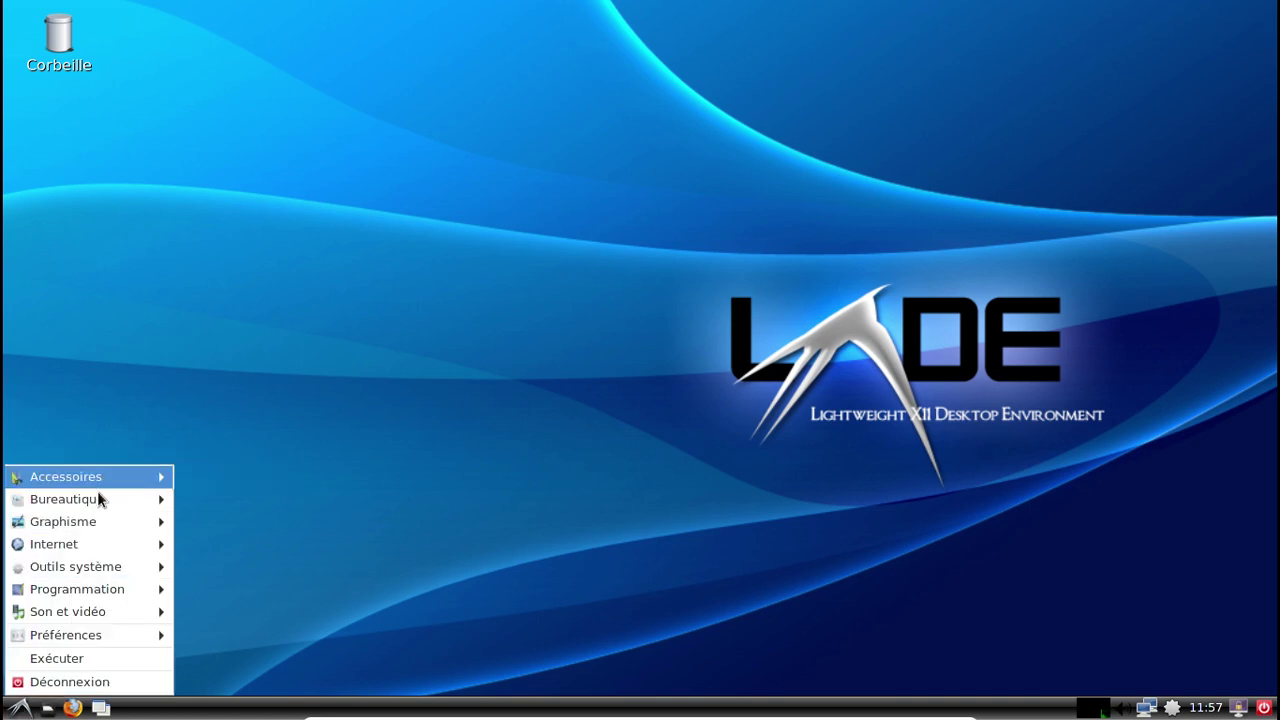
mouse_move(79, 521)
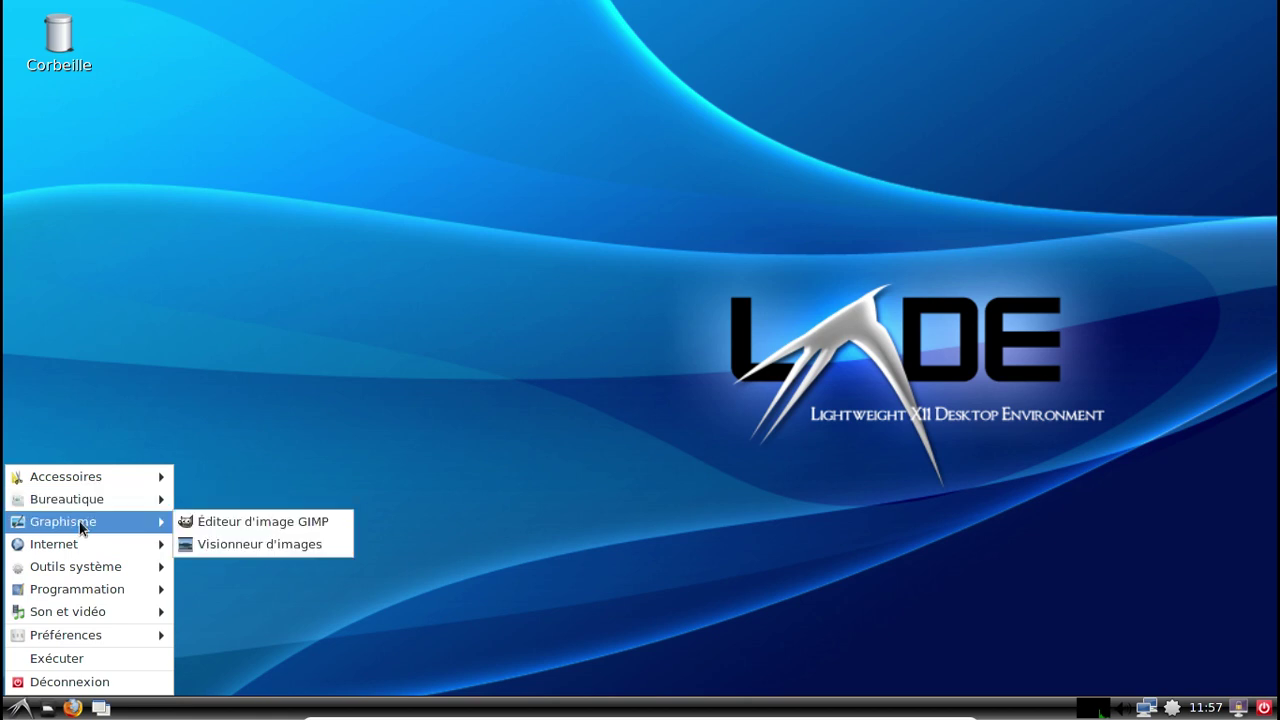
mouse_move(78, 543)
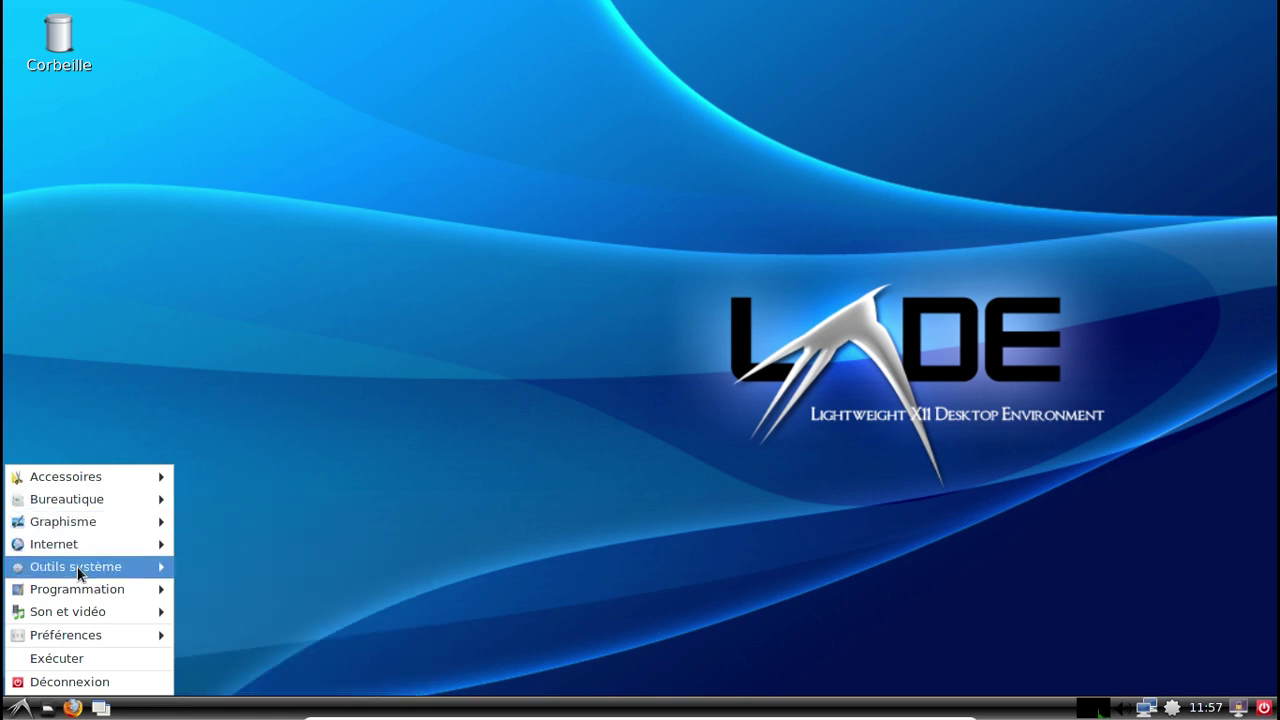
mouse_move(77, 568)
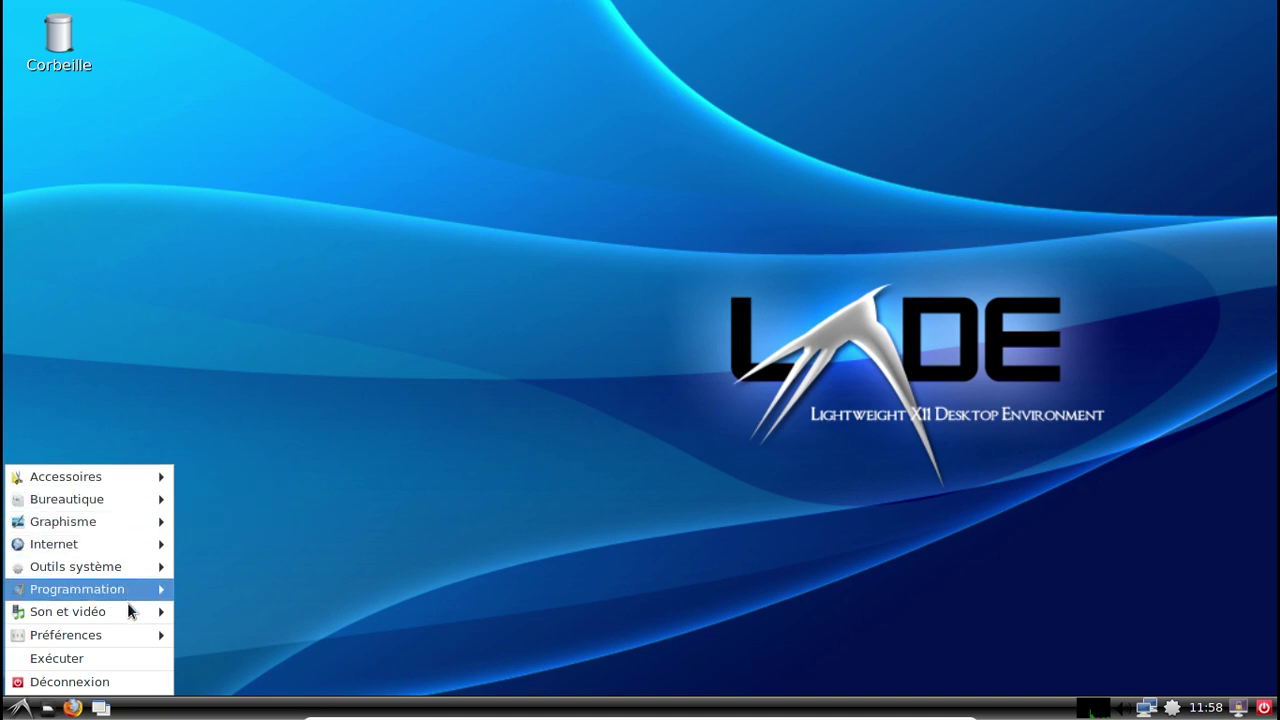
mouse_move(120, 564)
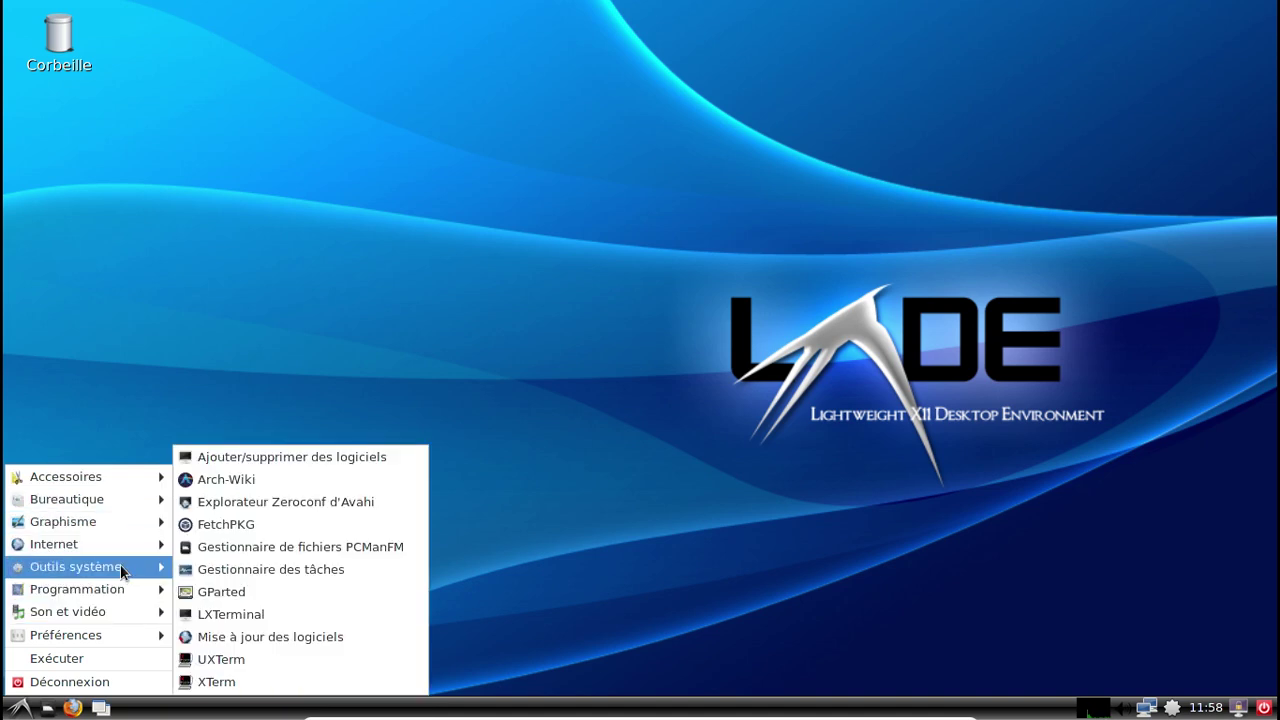
mouse_move(117, 614)
Launch PCManFM and check its About dialog showing version 1.2.5.
click(199, 548)
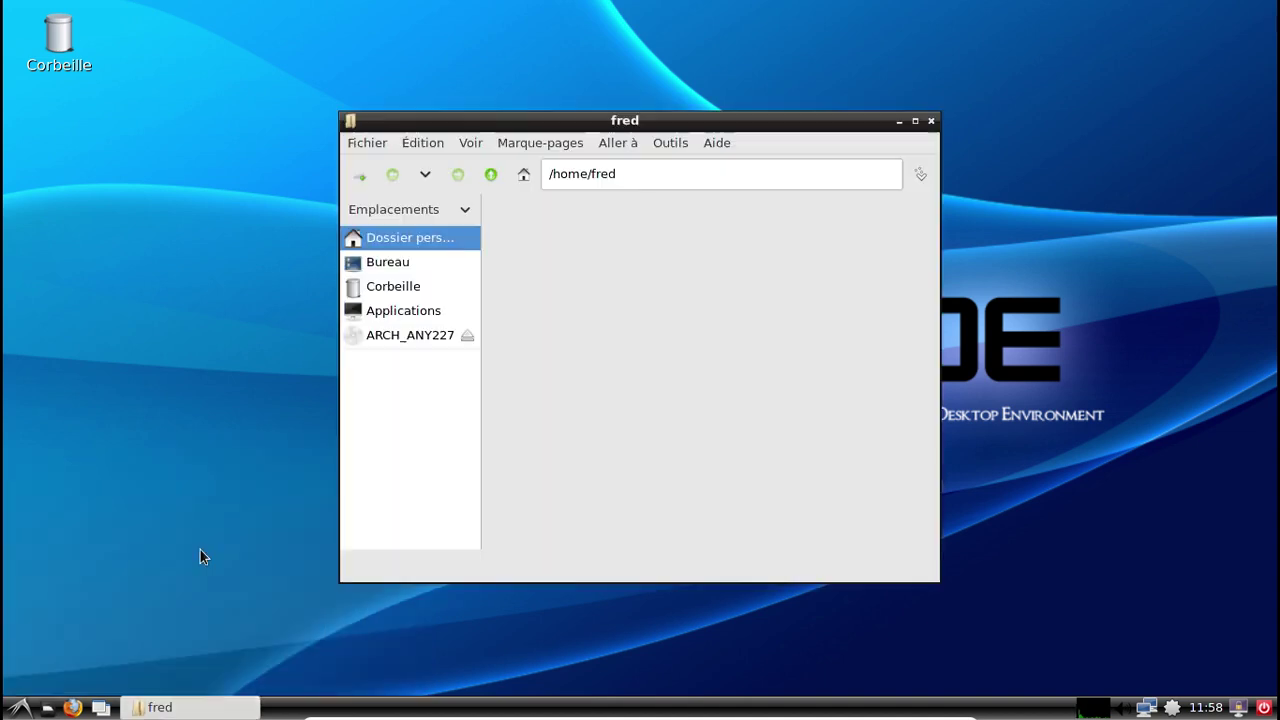
click(715, 143)
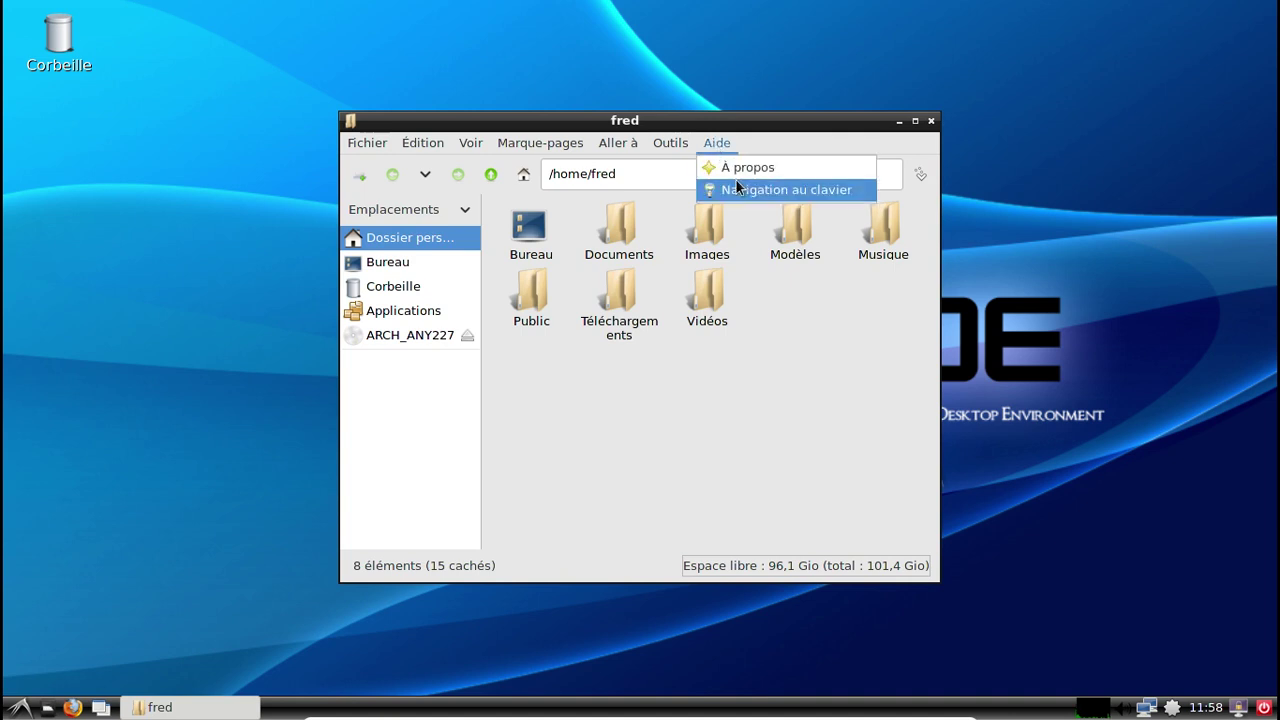
click(735, 170)
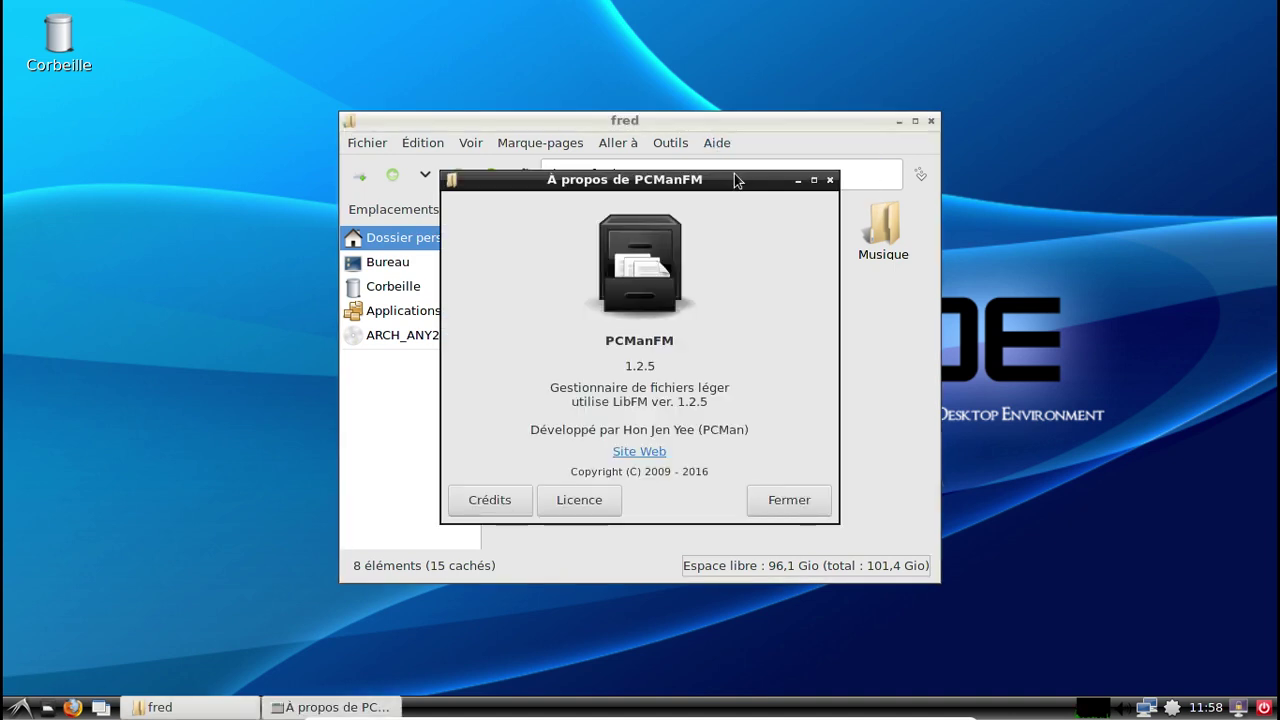
click(797, 501)
Browse the Corbeille, Bureau and home folders in PCManFM.
drag(615, 128, 539, 95)
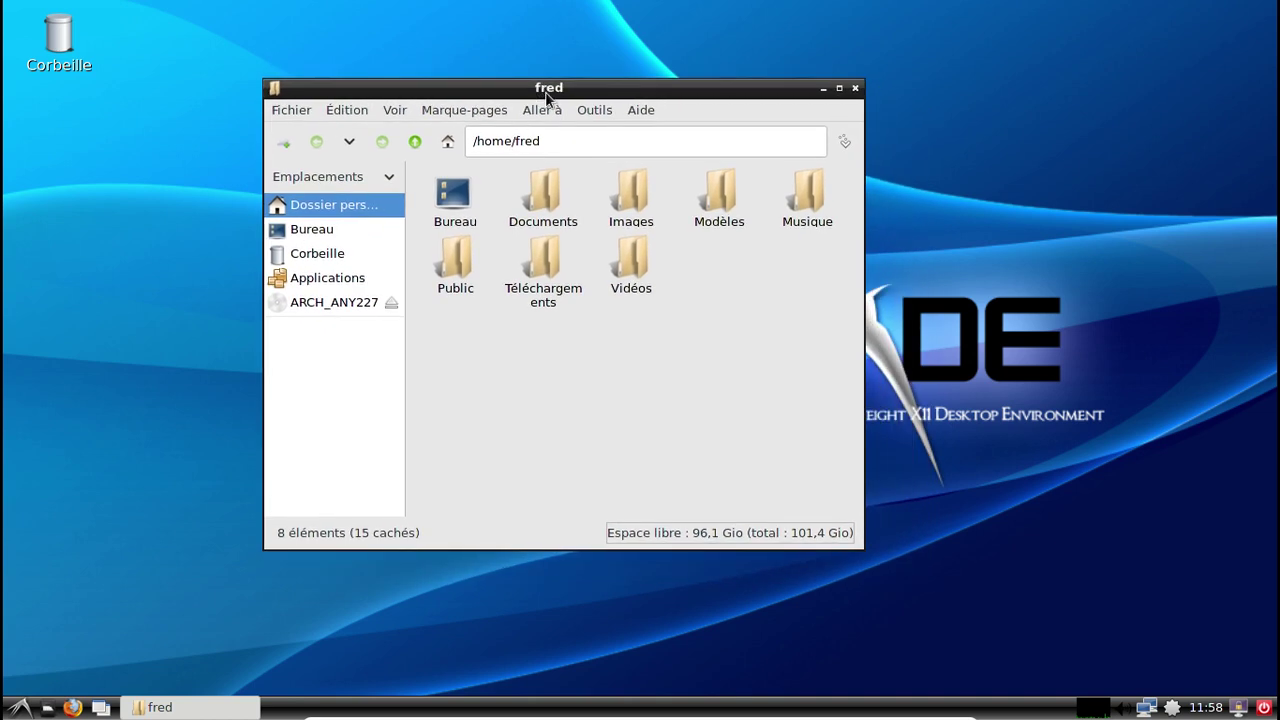
click(347, 256)
click(334, 230)
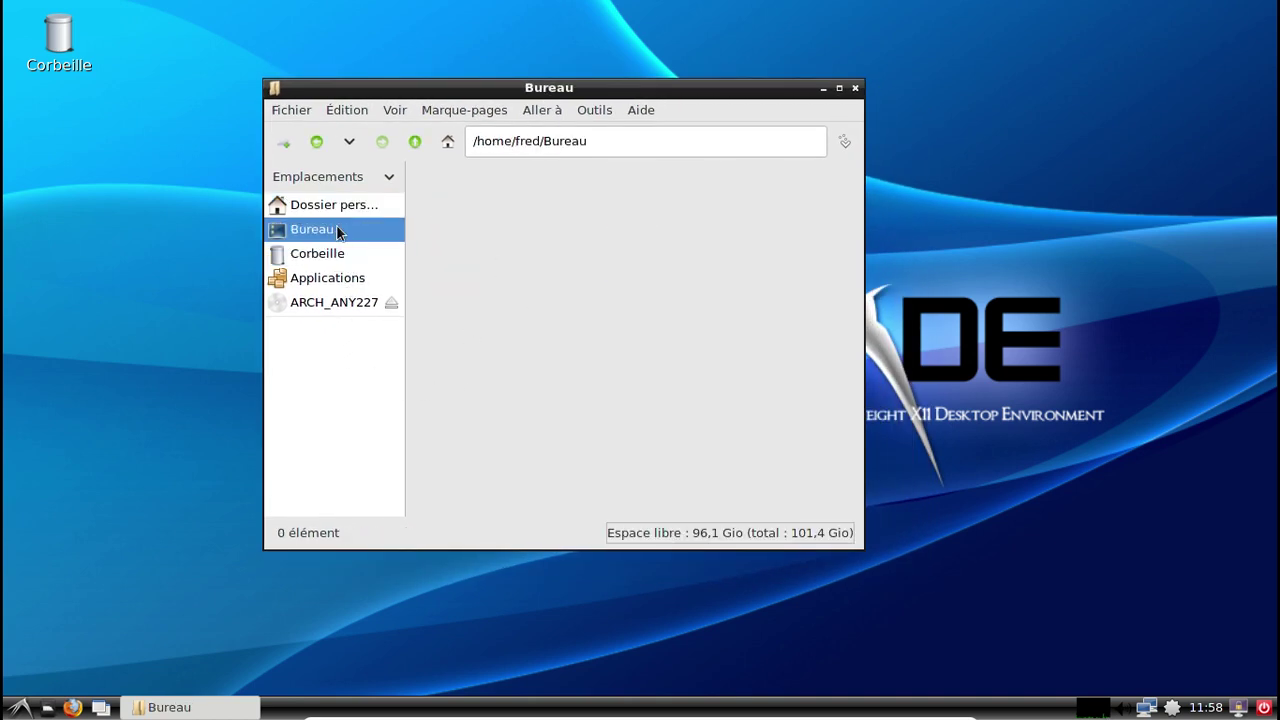
click(342, 206)
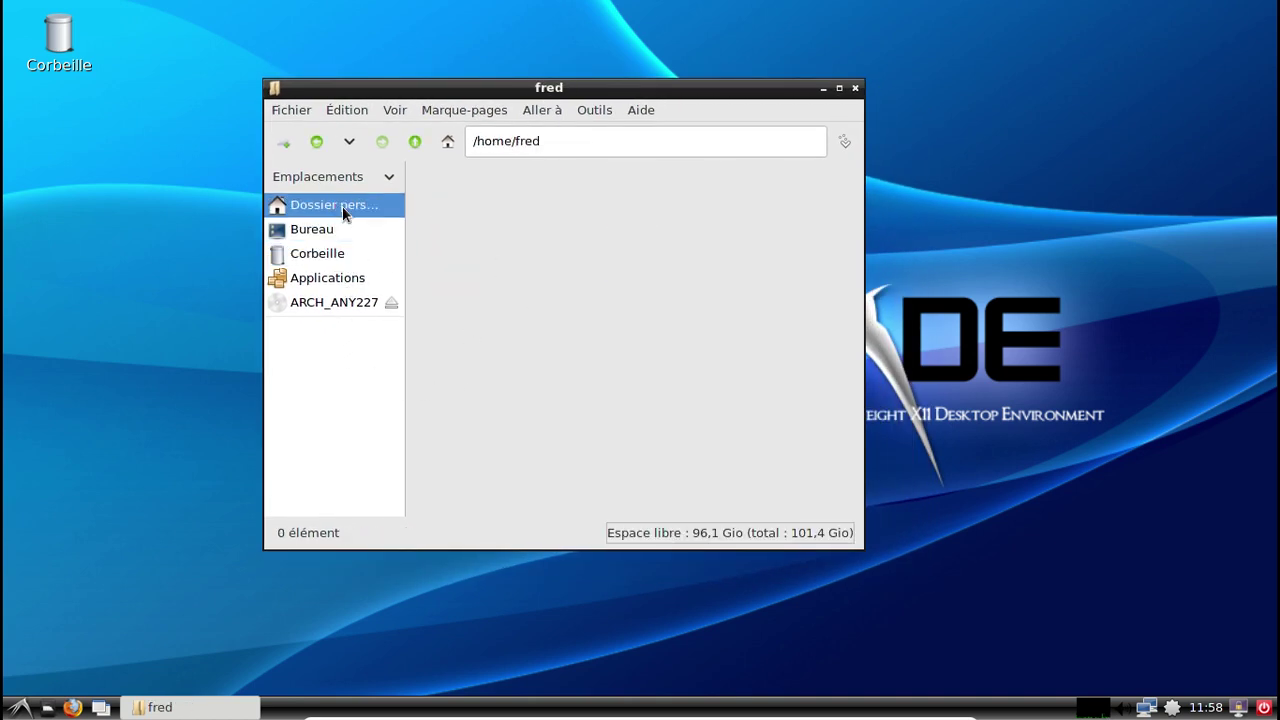
Close the file manager, start Pamac and search for gvfs.
click(855, 89)
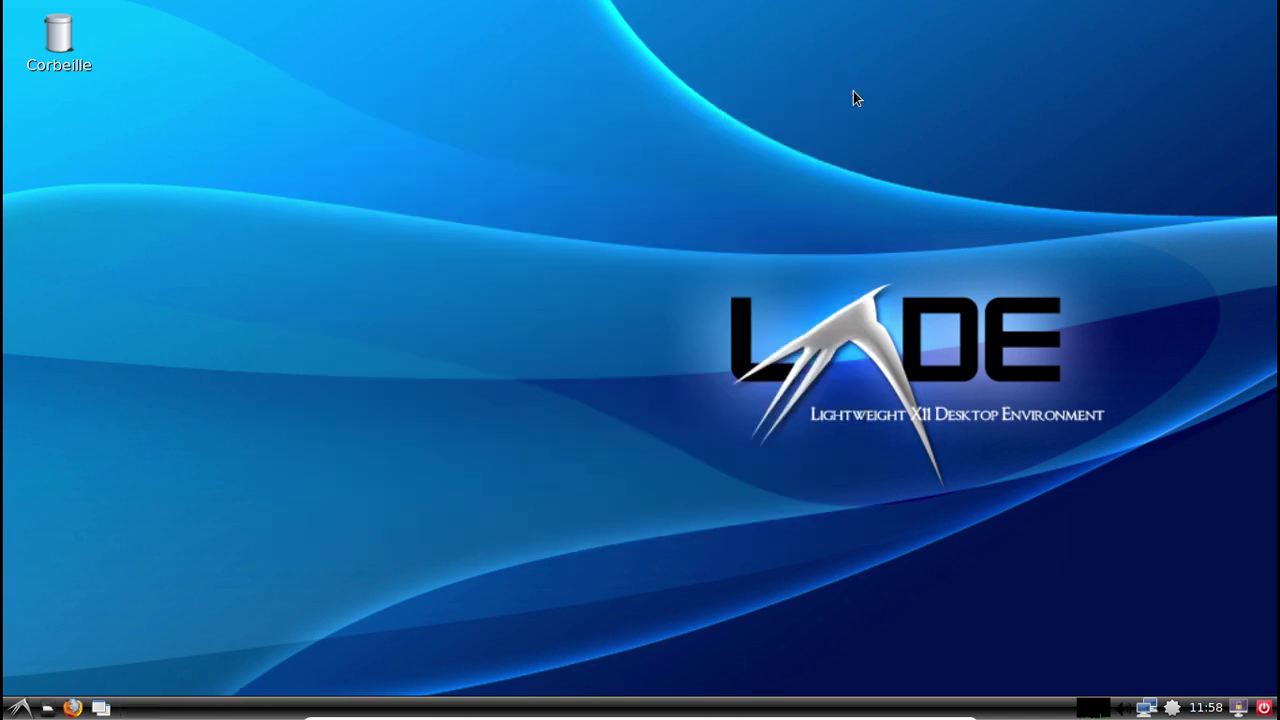
click(1173, 708)
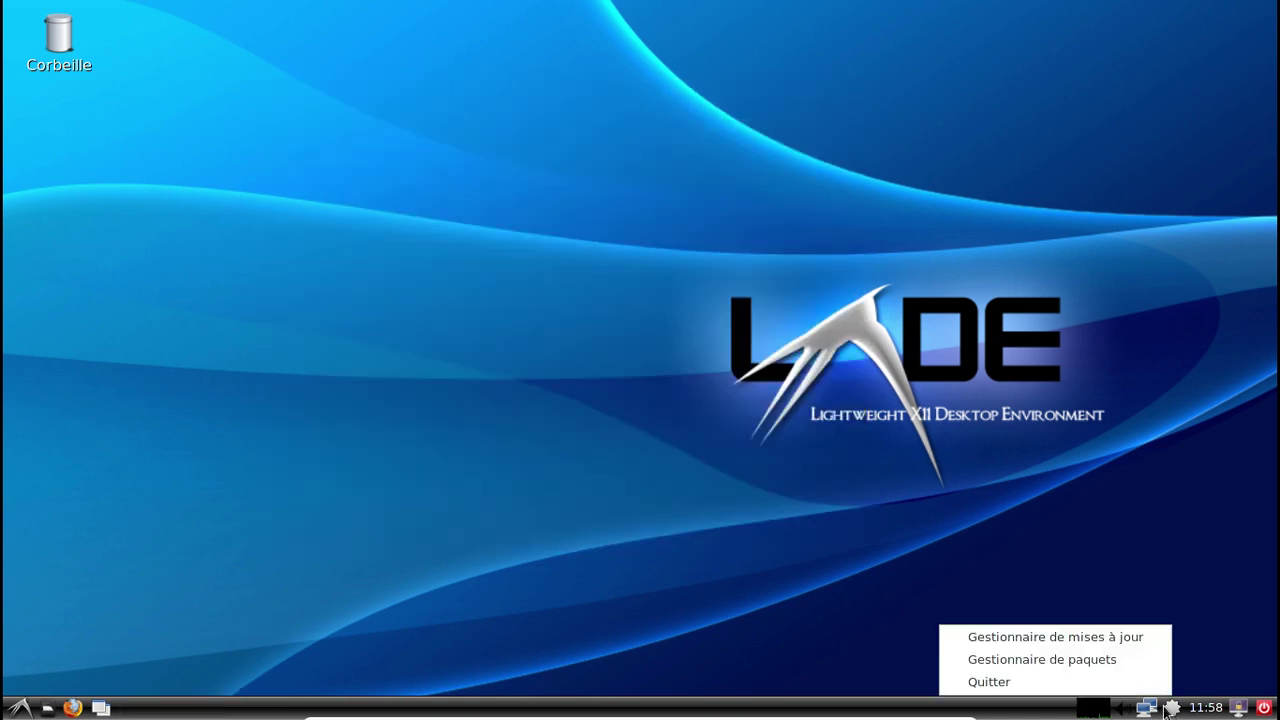
click(1126, 664)
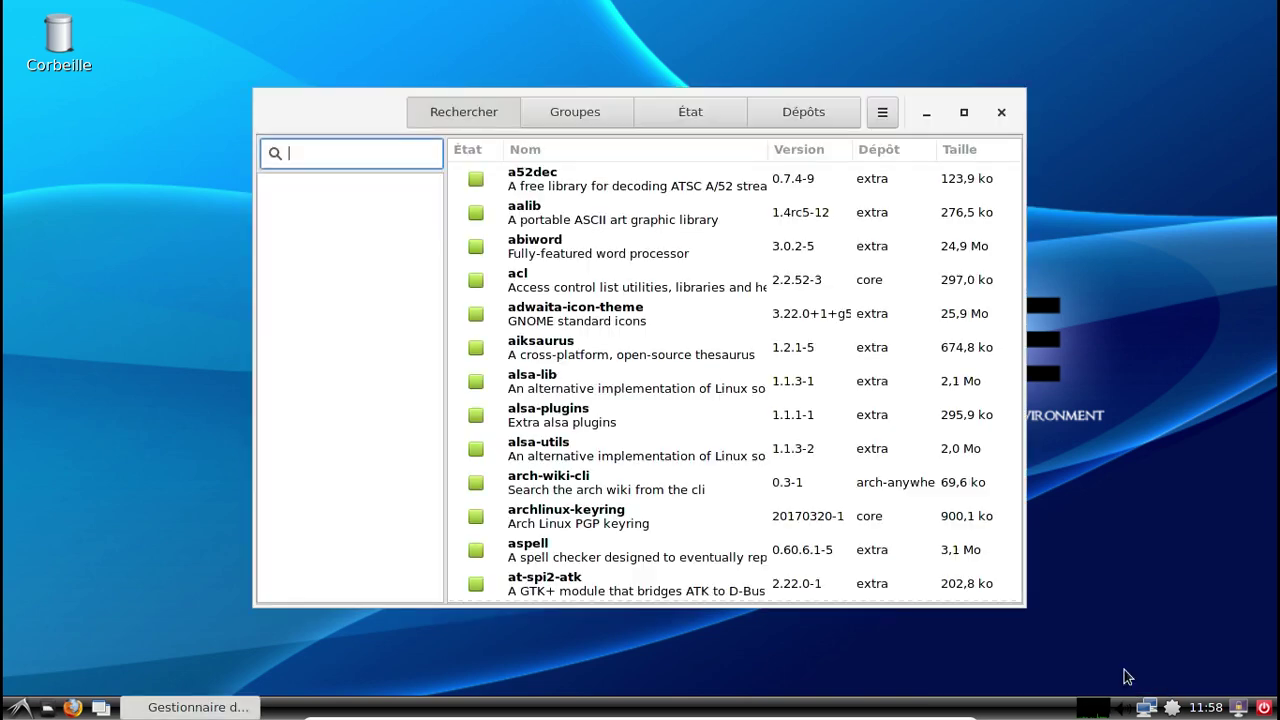
text(gvfs)
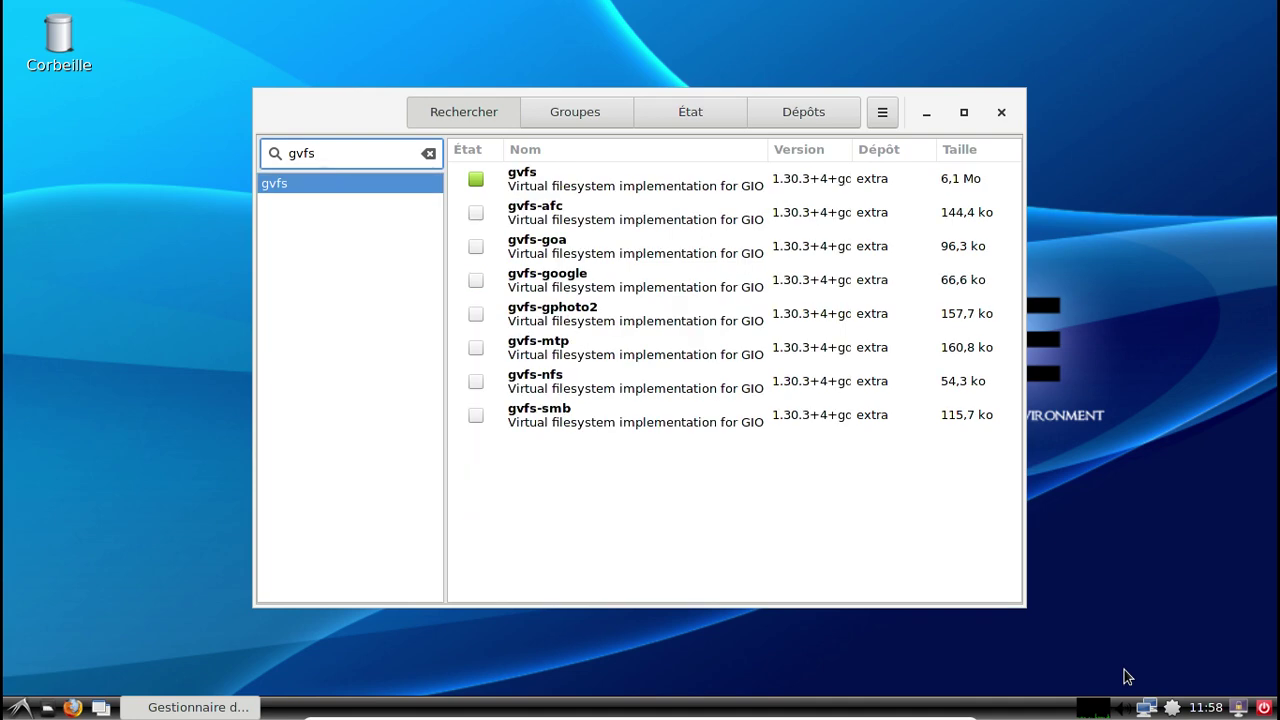
Mark gvfs-mtp, gvfs-smb, gvfs-nfs, gvfs-gphoto2, gvfs-google, gvfs-goa and gvfs-afc for installation.
click(476, 348)
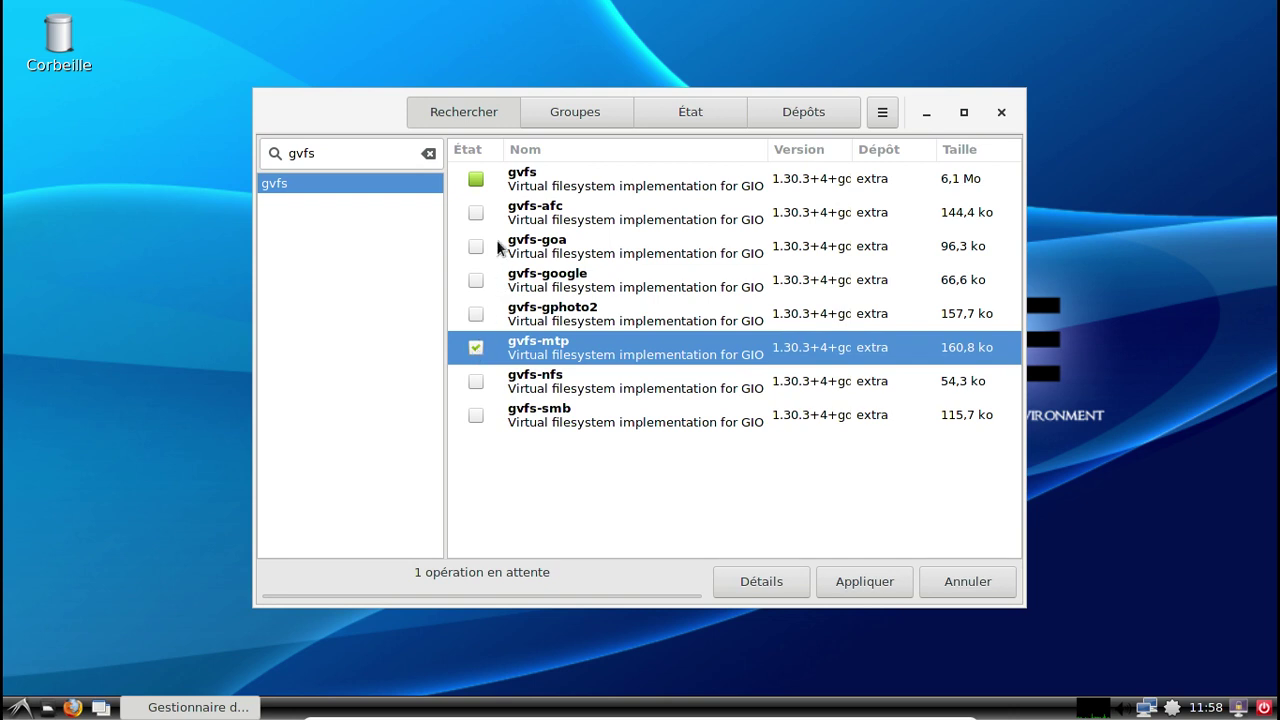
click(476, 415)
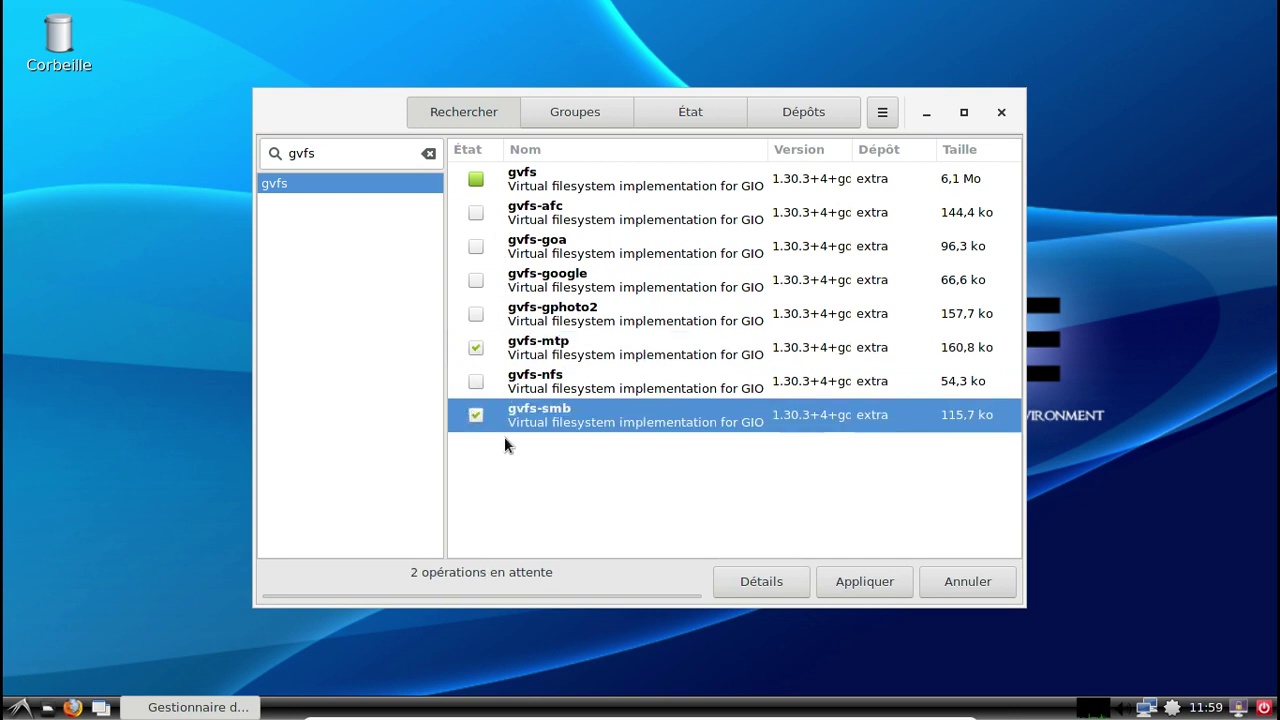
drag(1017, 163, 1211, 163)
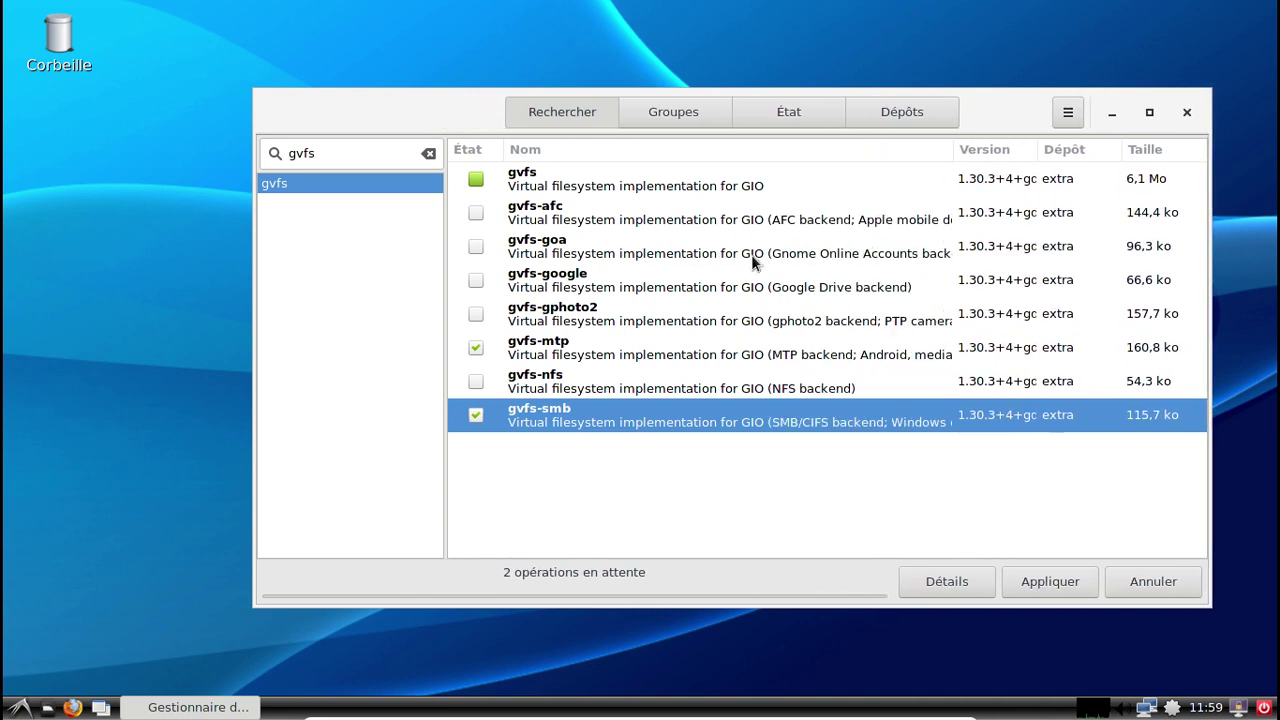
click(477, 383)
click(477, 316)
click(477, 280)
click(476, 246)
click(476, 213)
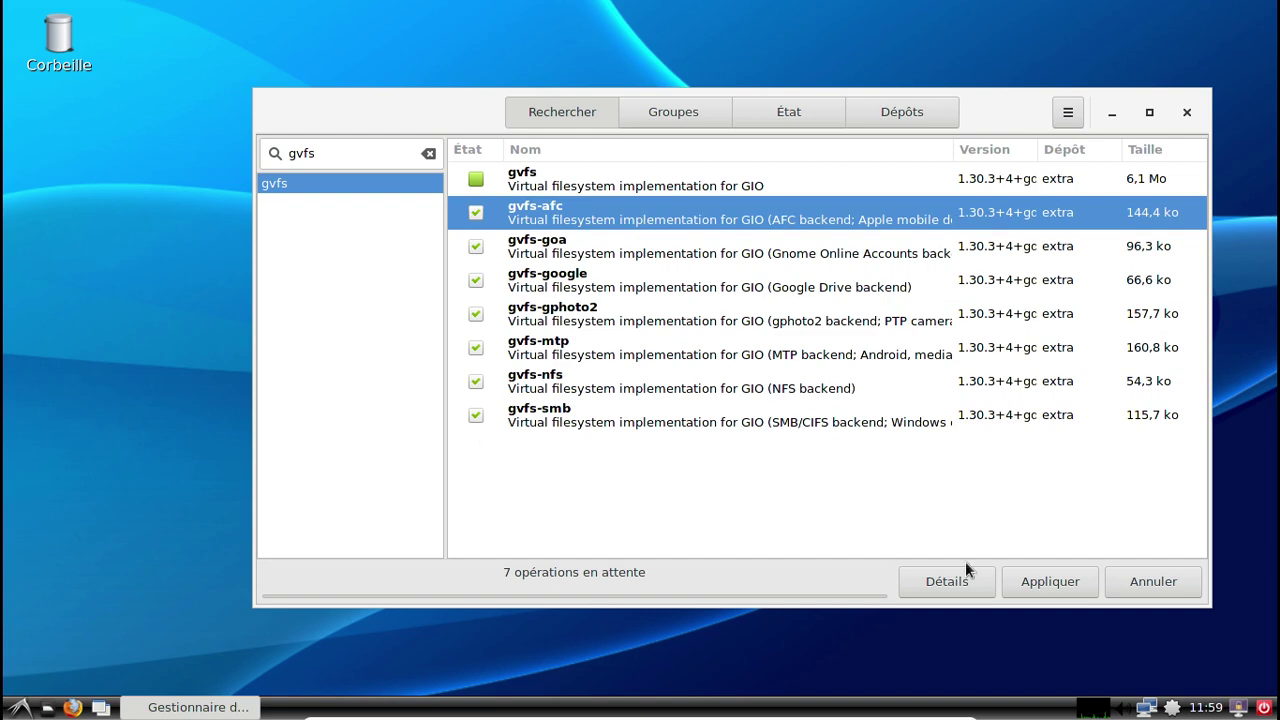
Apply the seven installs, confirming the summary and authorising with the administrator password.
click(1042, 578)
click(968, 205)
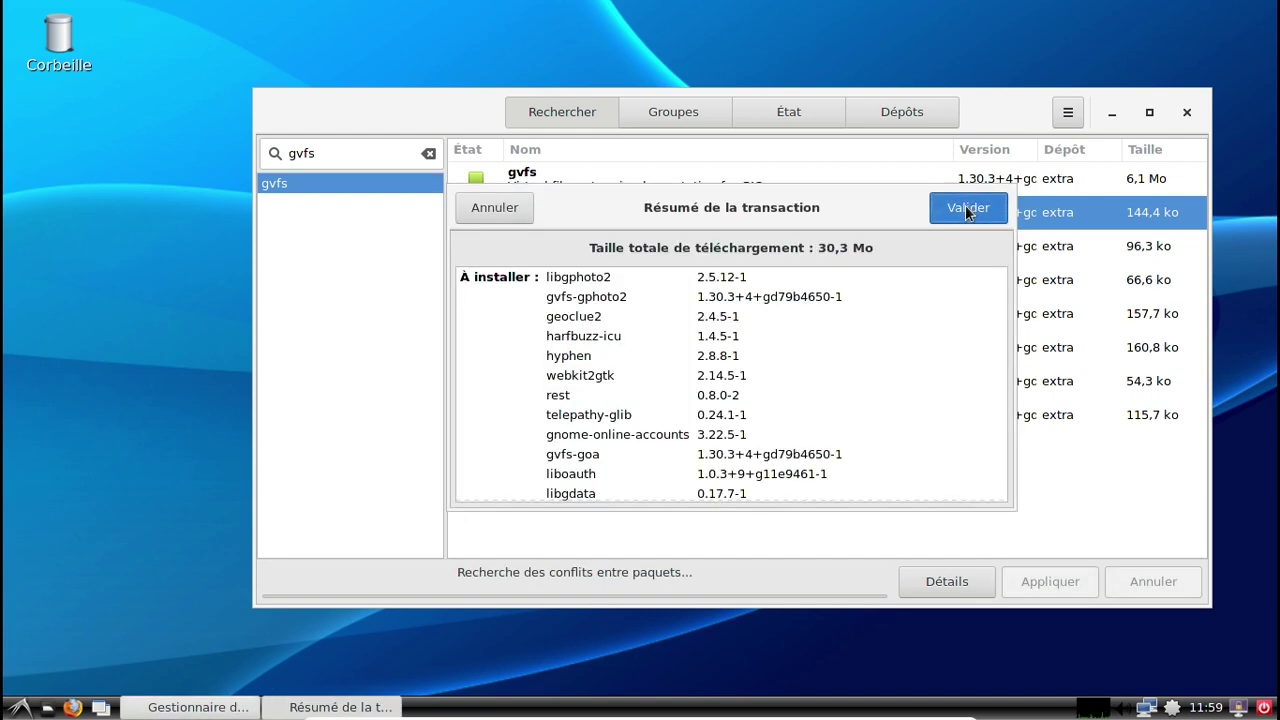
click(968, 208)
text(••••)
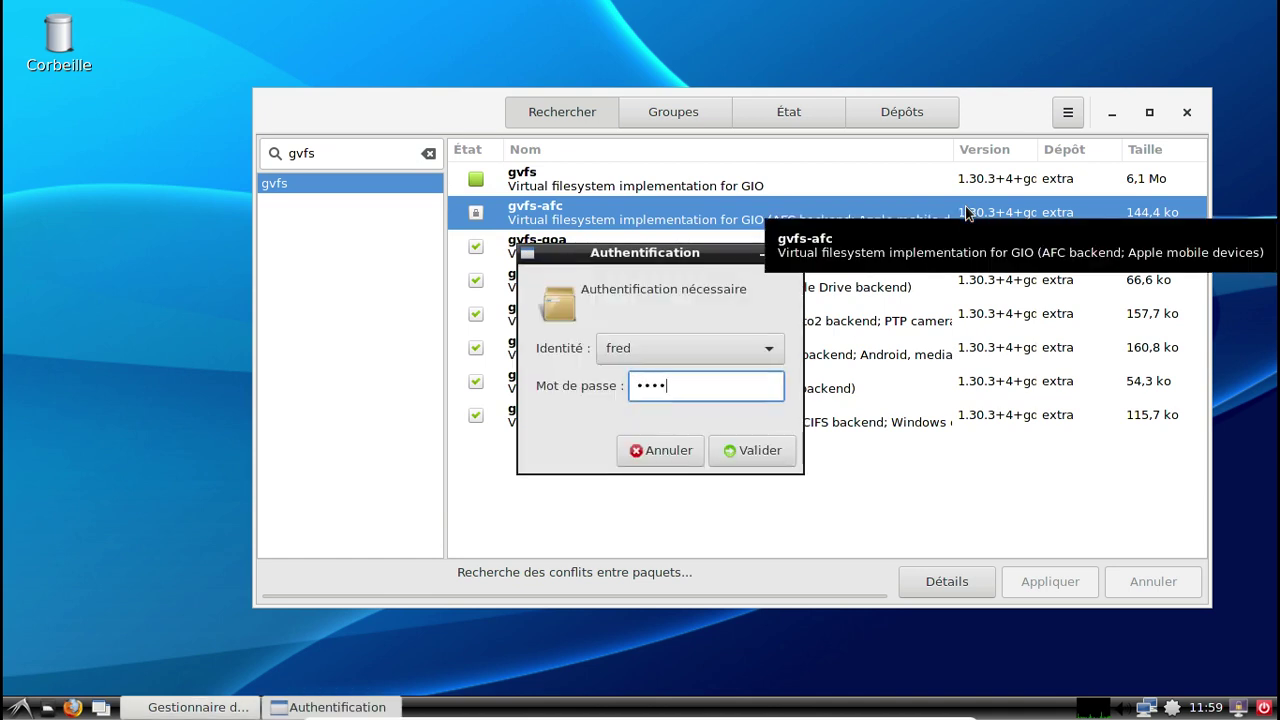
key(BackSpace)
key(BackSpace)
key(BackSpace)
text(••••••••)
key(Return)
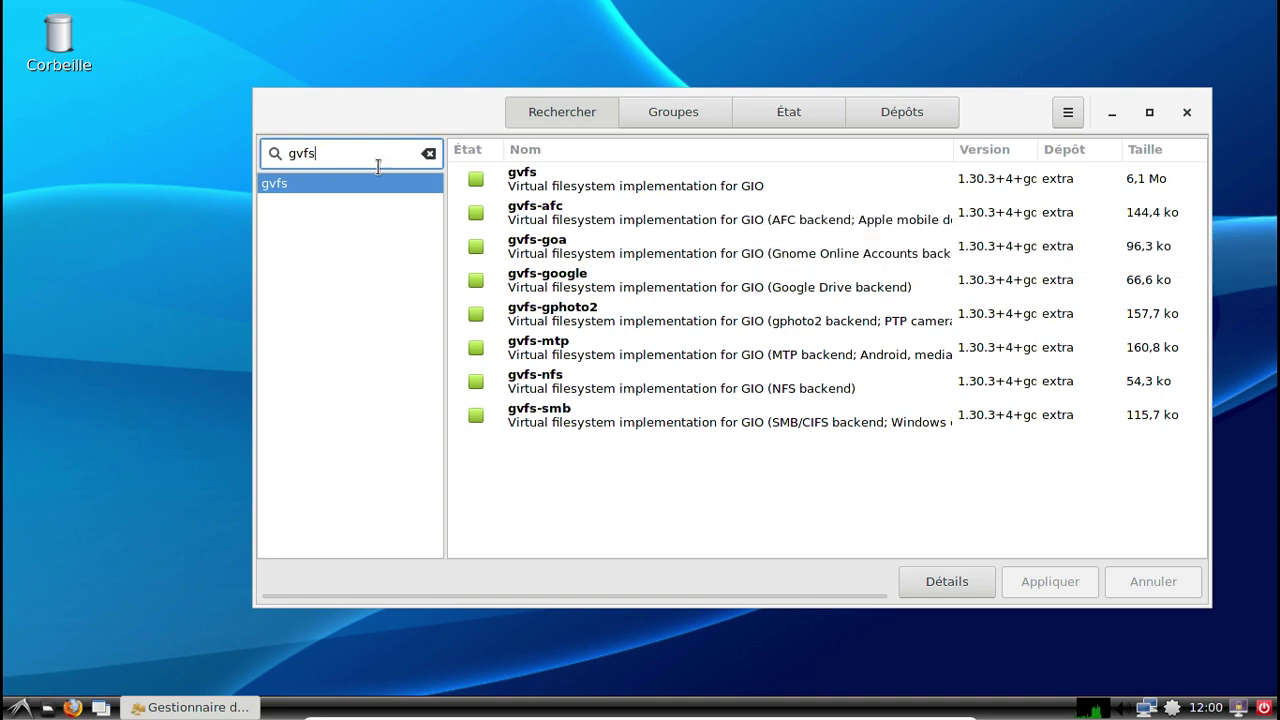
Search for cups and mark cups and cups-filters for installation.
key(ctrl+a)
key(BackSpace)
text(cups)
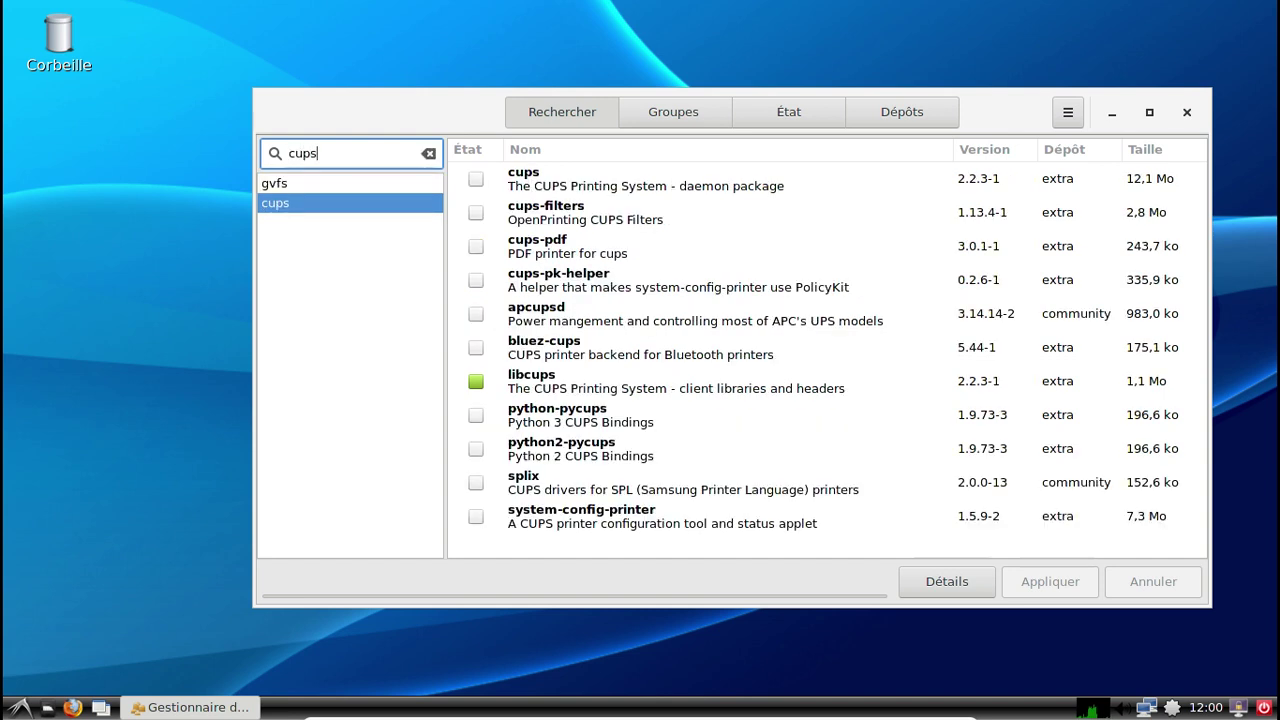
click(475, 179)
click(475, 212)
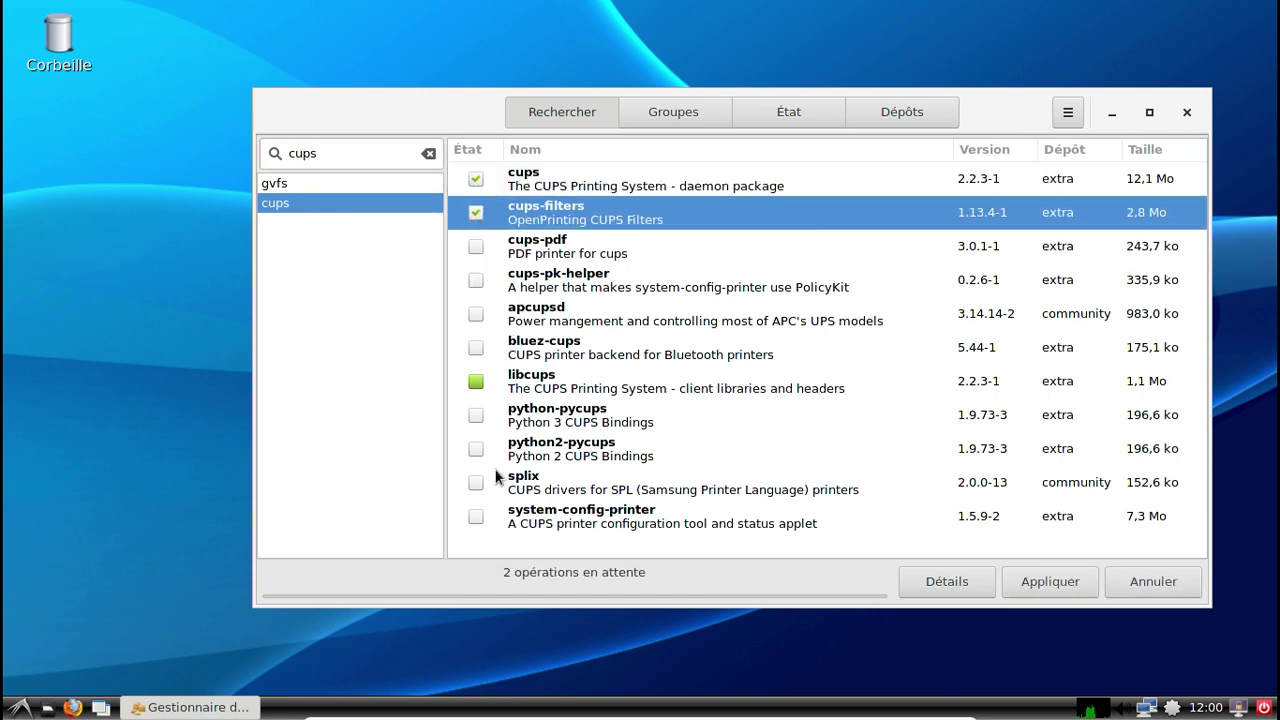
click(478, 517)
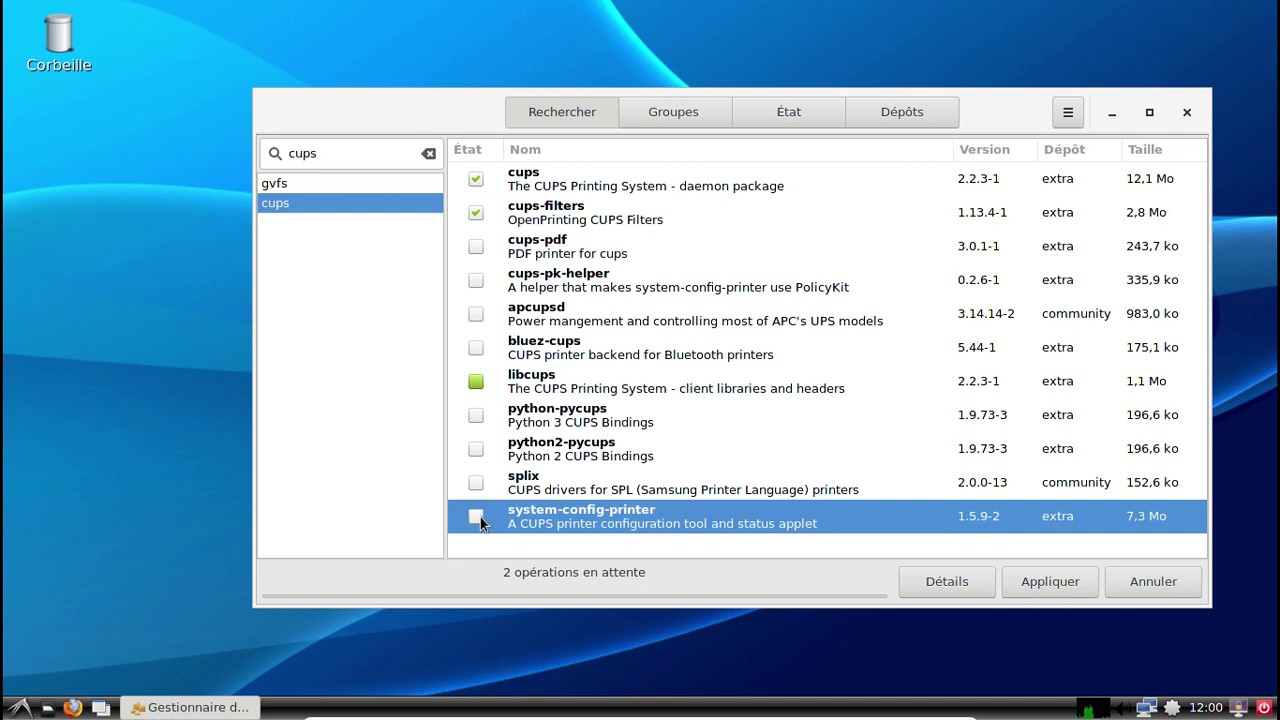
Search foomatic and mark foomatic-db, -engine, -gutenprint-ppds, -nonfree, -nonfree-ppds and -ppds.
drag(350, 155, 268, 155)
text(foomatic)
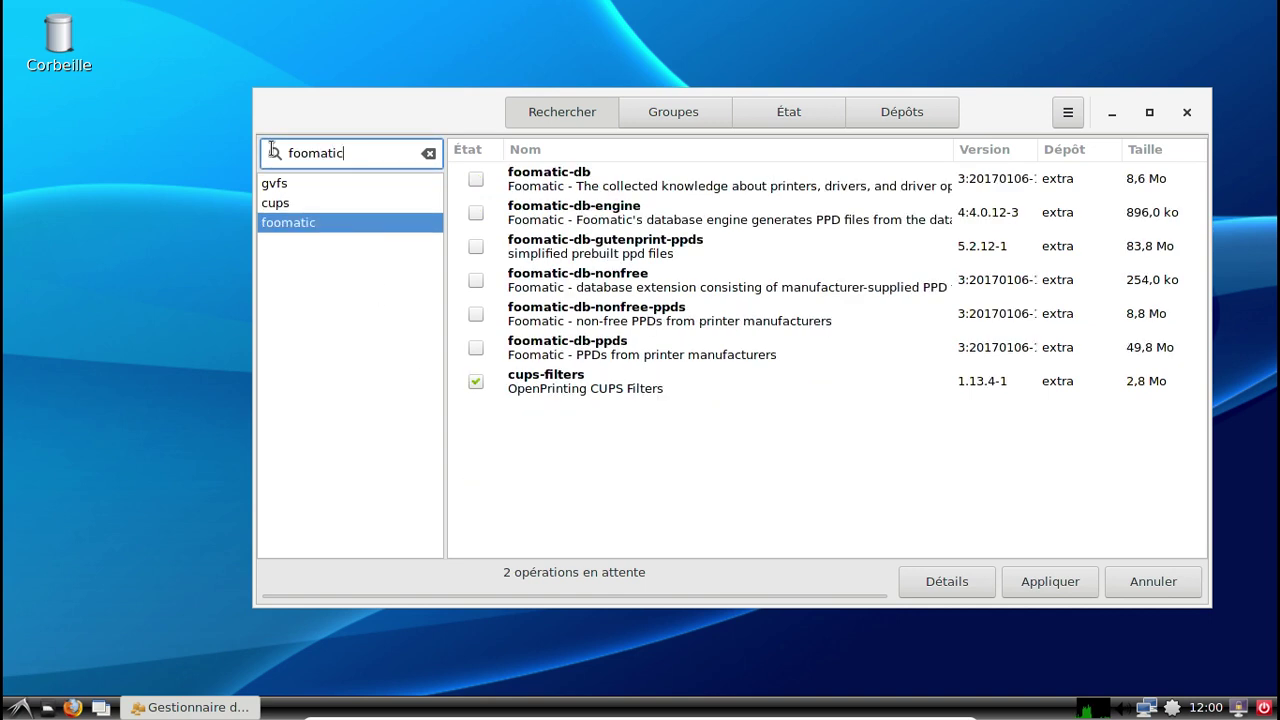
click(476, 179)
click(476, 212)
click(475, 246)
click(476, 280)
click(476, 314)
click(476, 347)
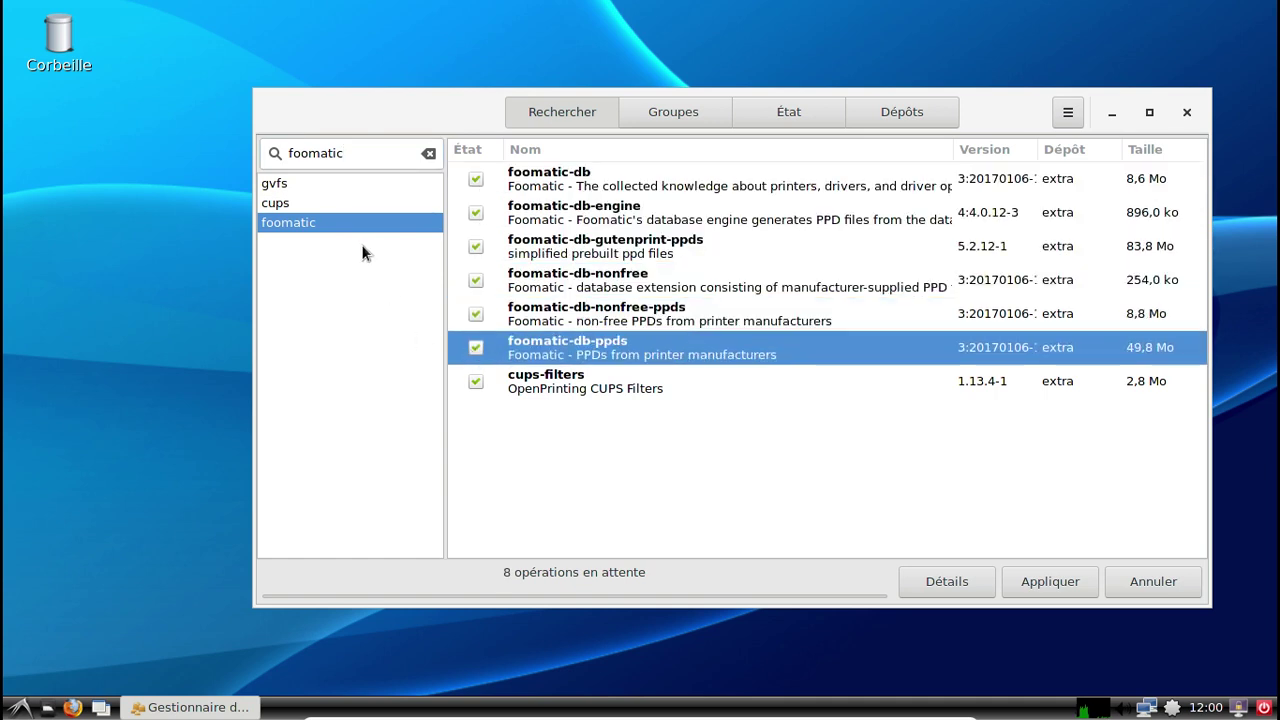
Search gutenprint, mark it, and confirm the 99,2 Mo transaction.
double_click(350, 155)
text(gutenprint)
key(Return)
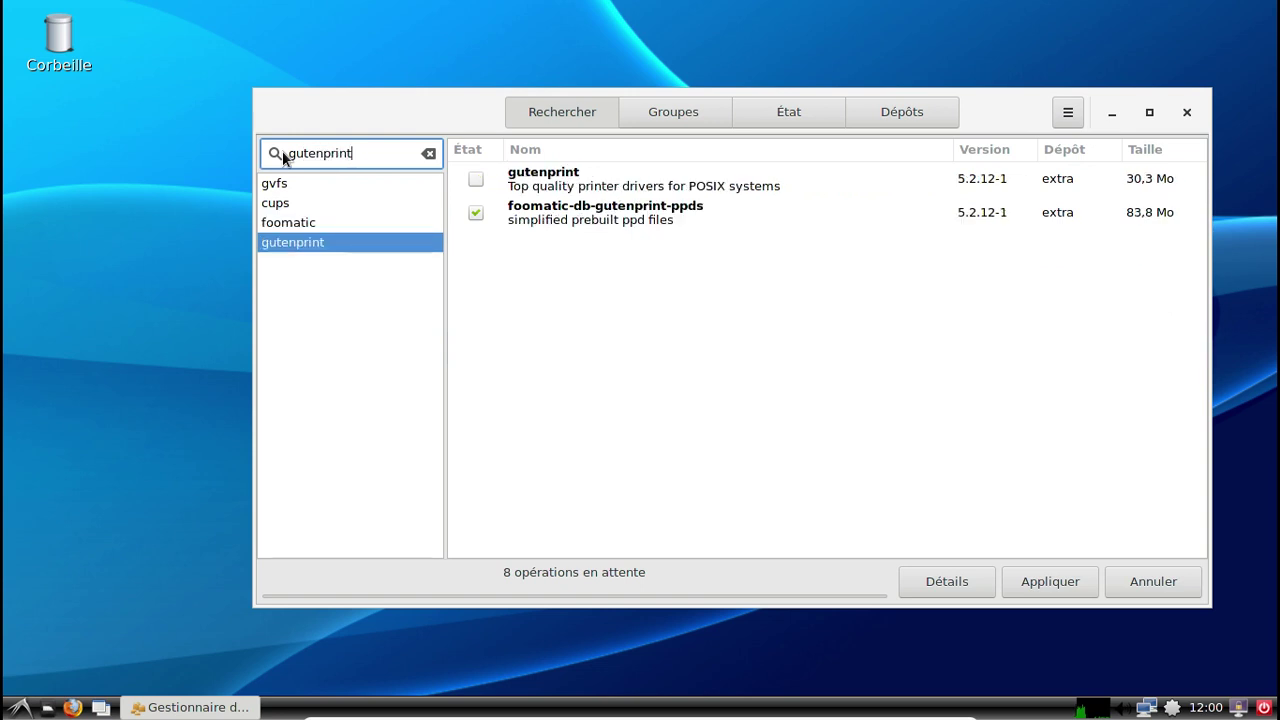
click(480, 180)
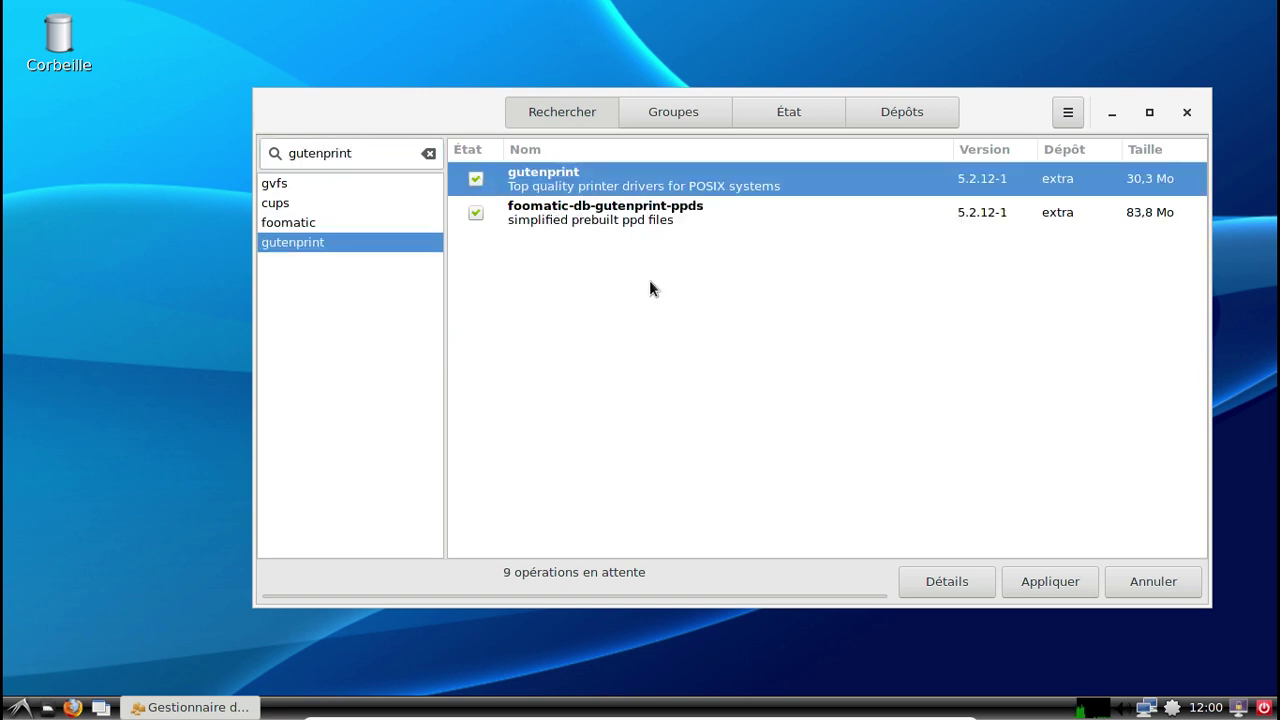
click(1060, 580)
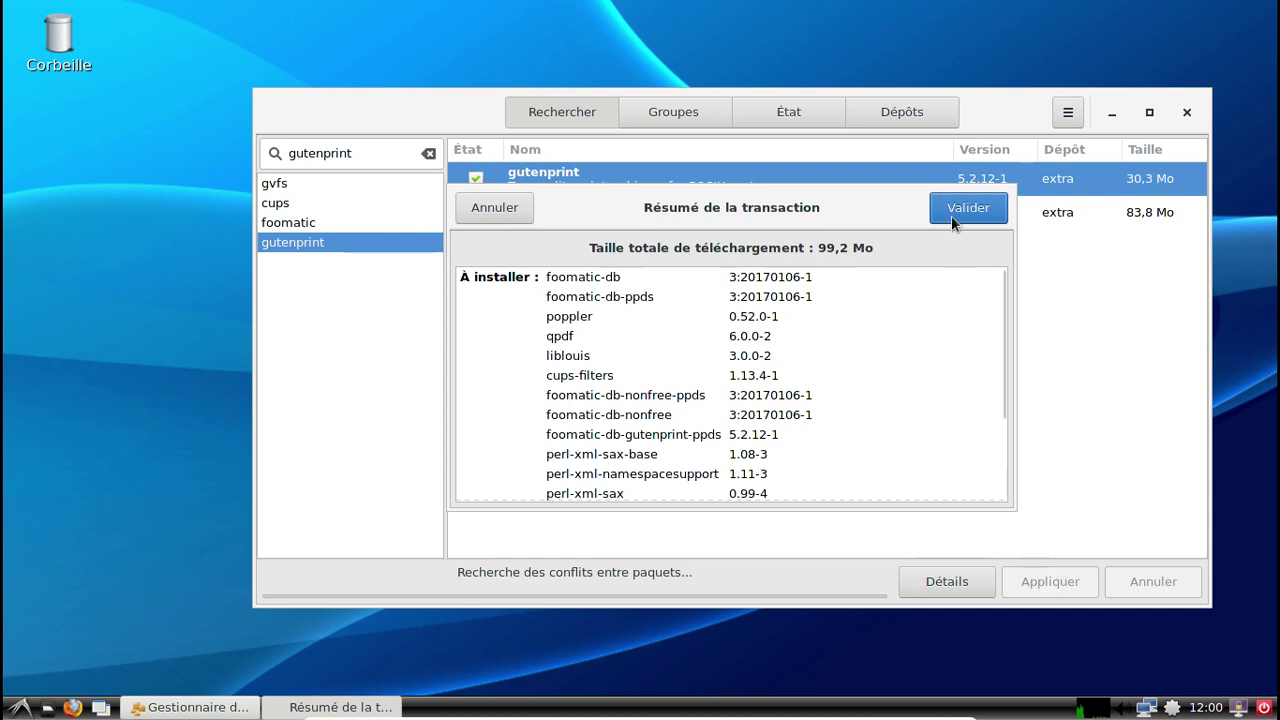
click(951, 214)
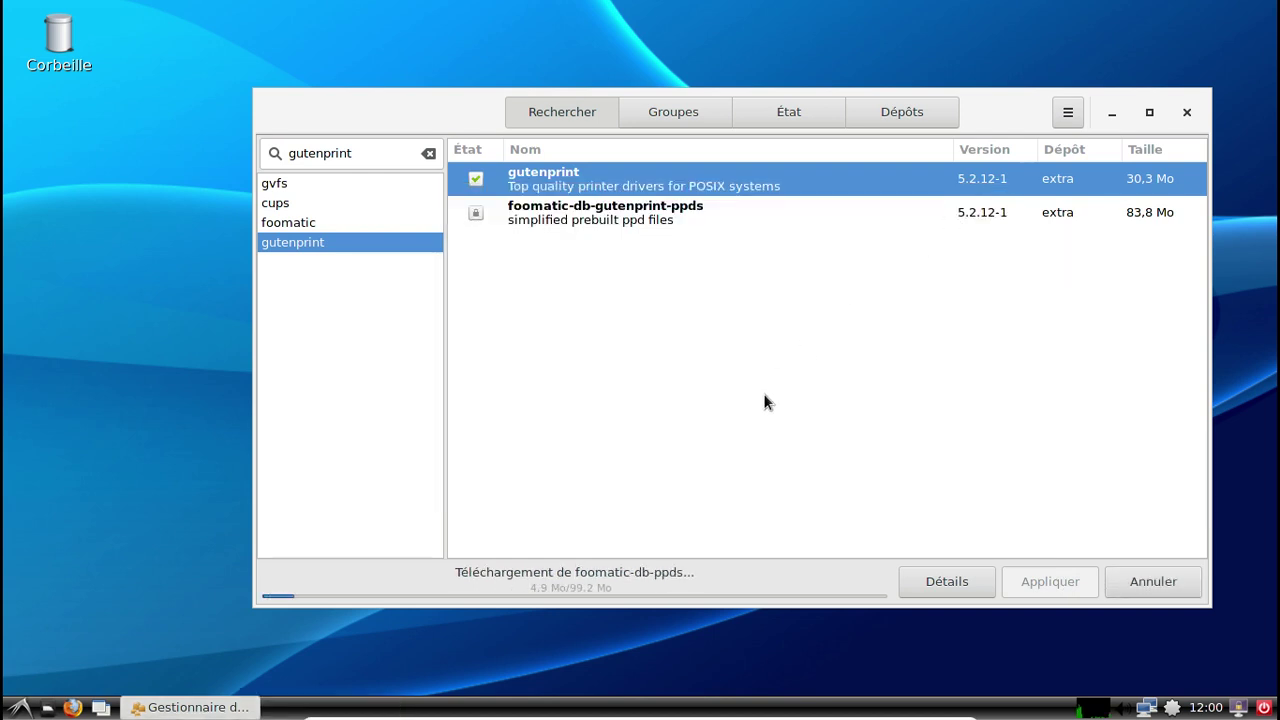
Move Pamac aside and launch PCManFM from Outils système, showing /home/fred.
drag(426, 111, 367, 72)
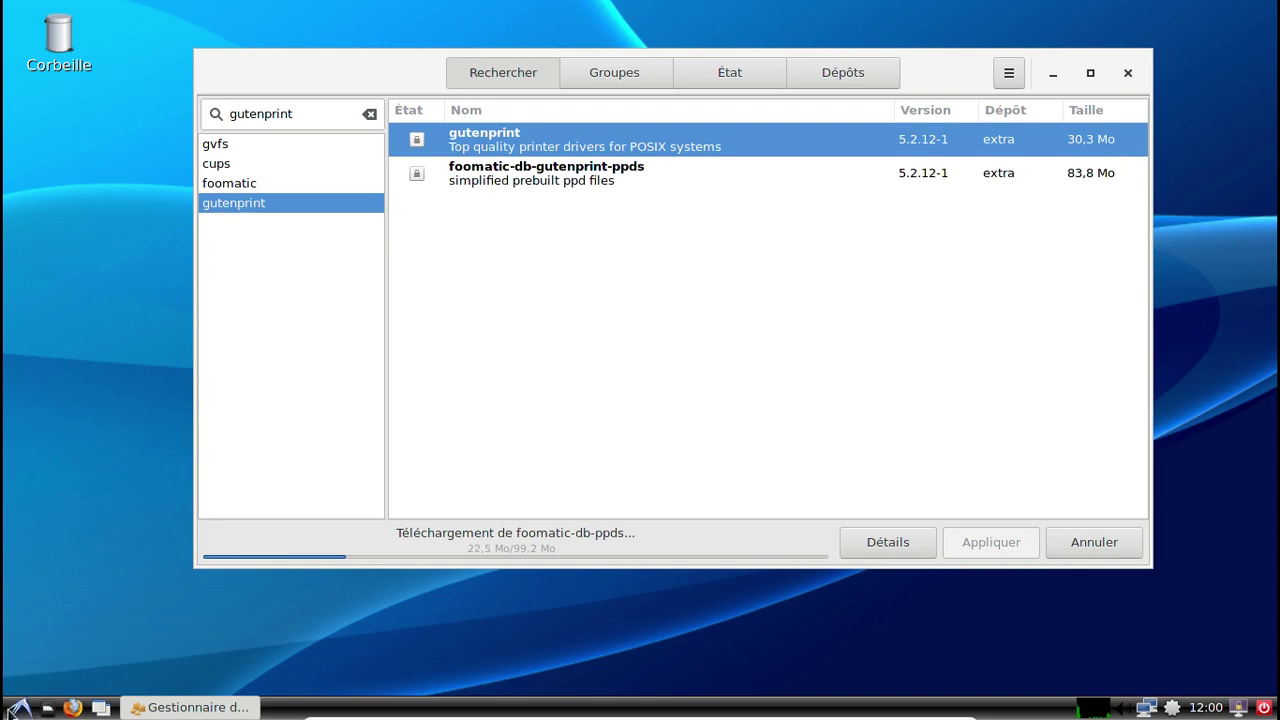
click(16, 708)
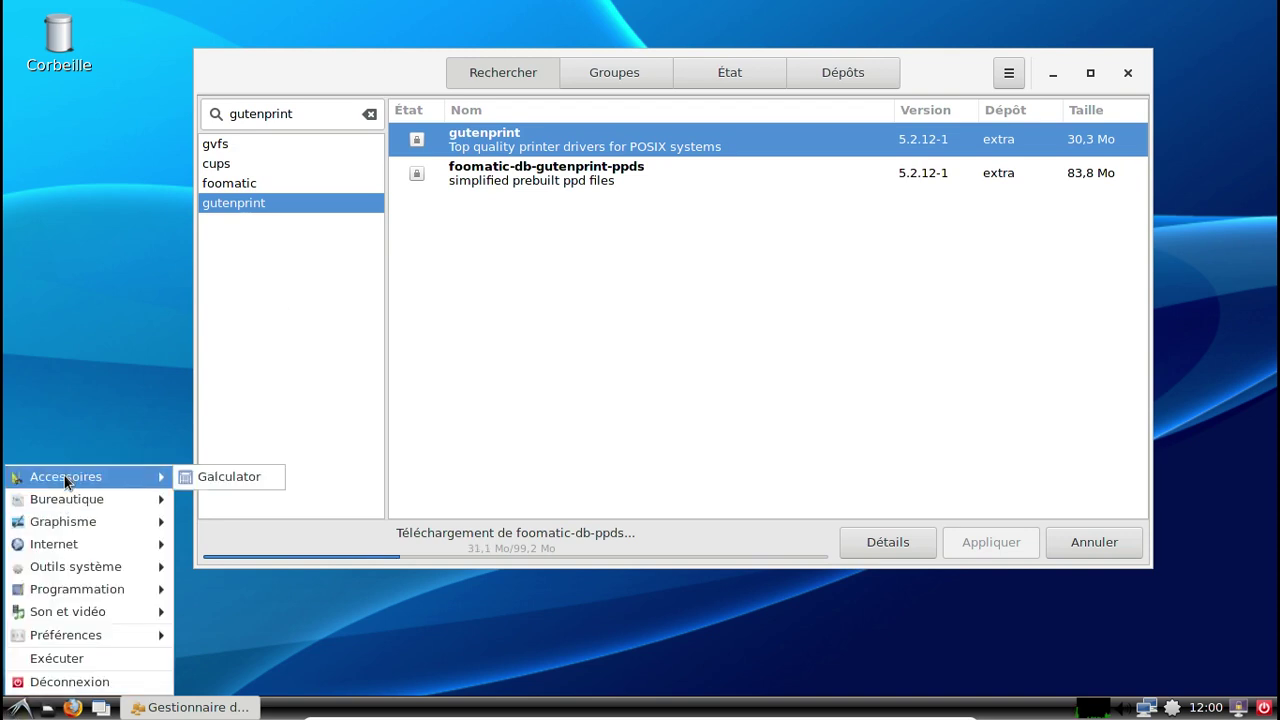
mouse_move(60, 503)
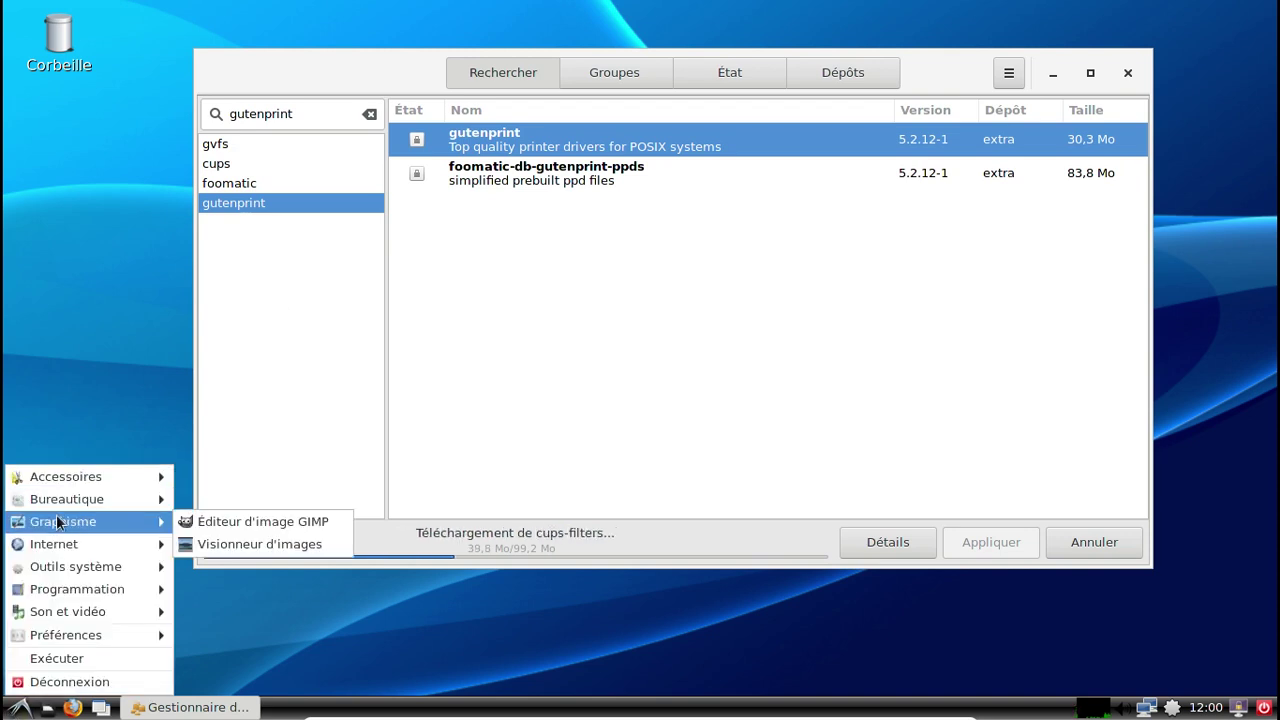
mouse_move(65, 548)
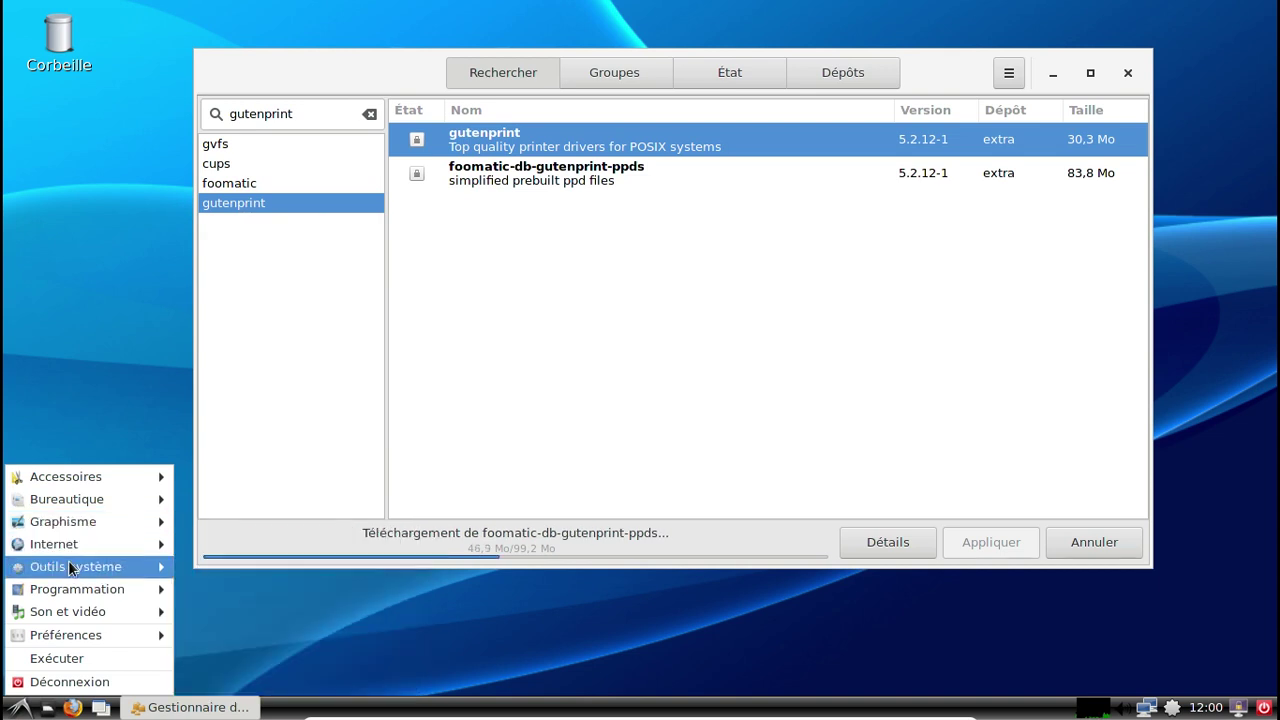
click(278, 550)
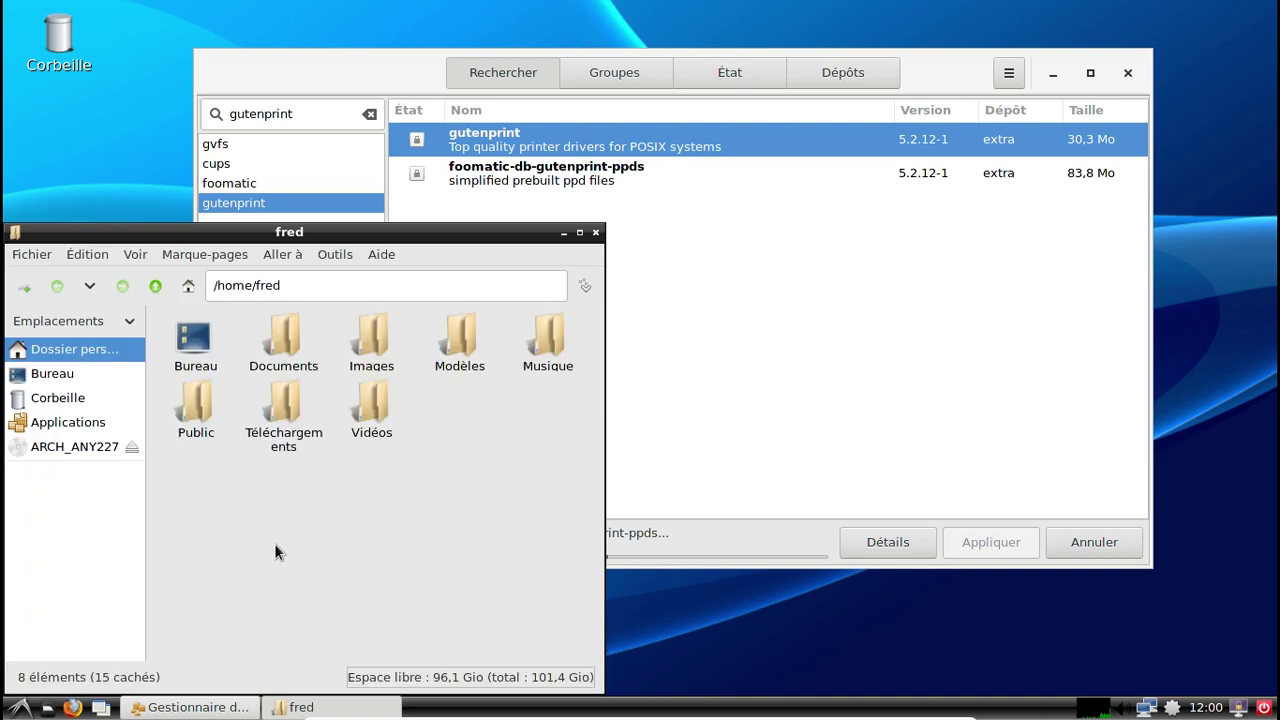
drag(215, 230, 461, 168)
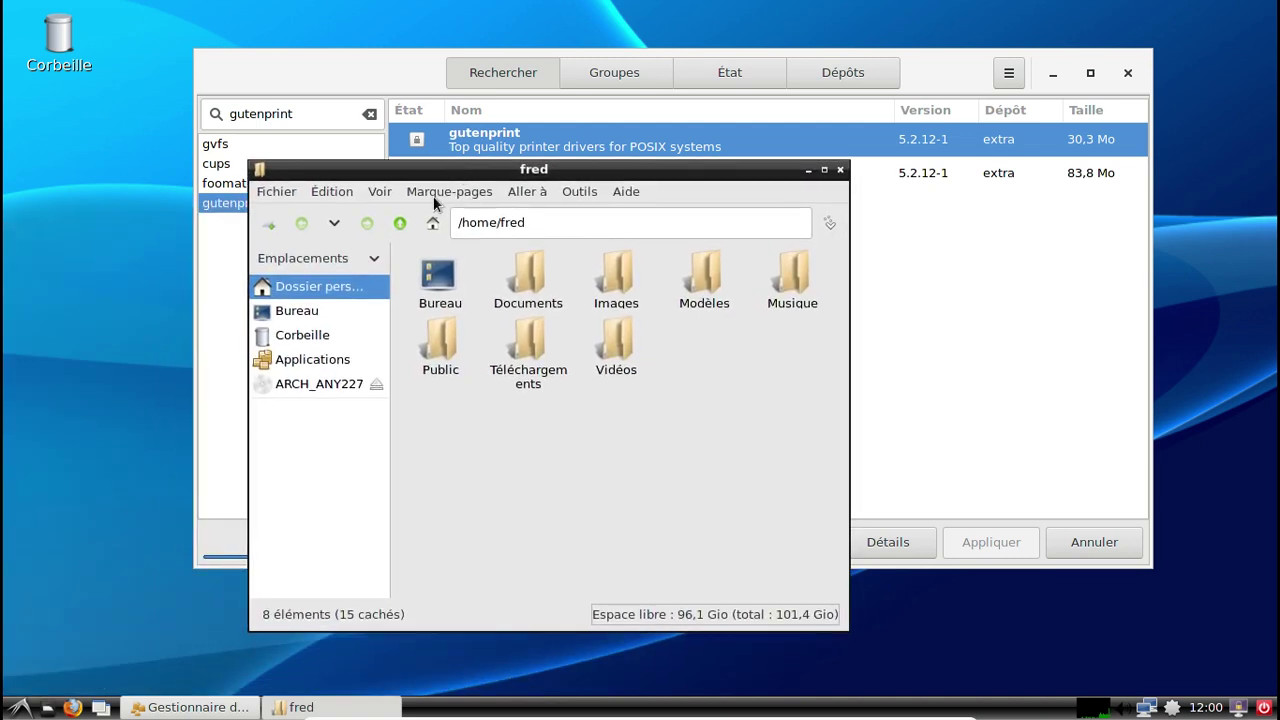
Tick Réseau under places in PCManFM's Préférences > Agencement, then close the dialog.
click(334, 191)
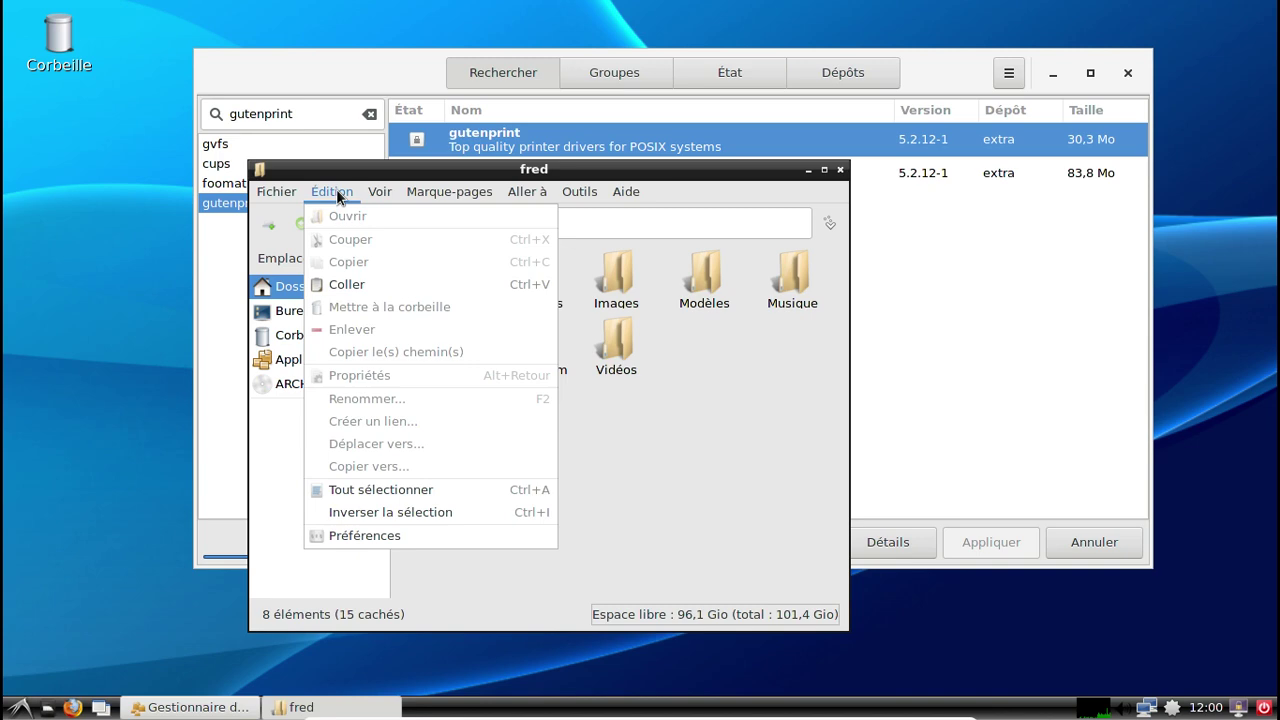
click(395, 540)
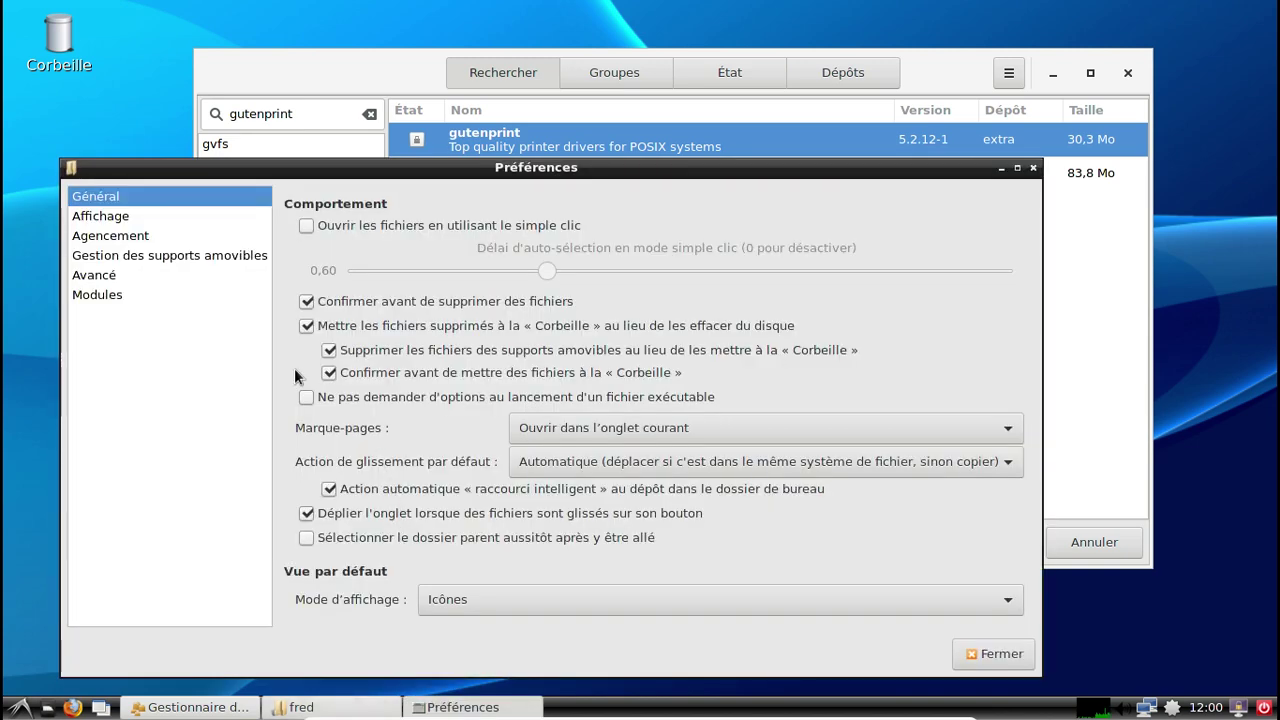
click(141, 218)
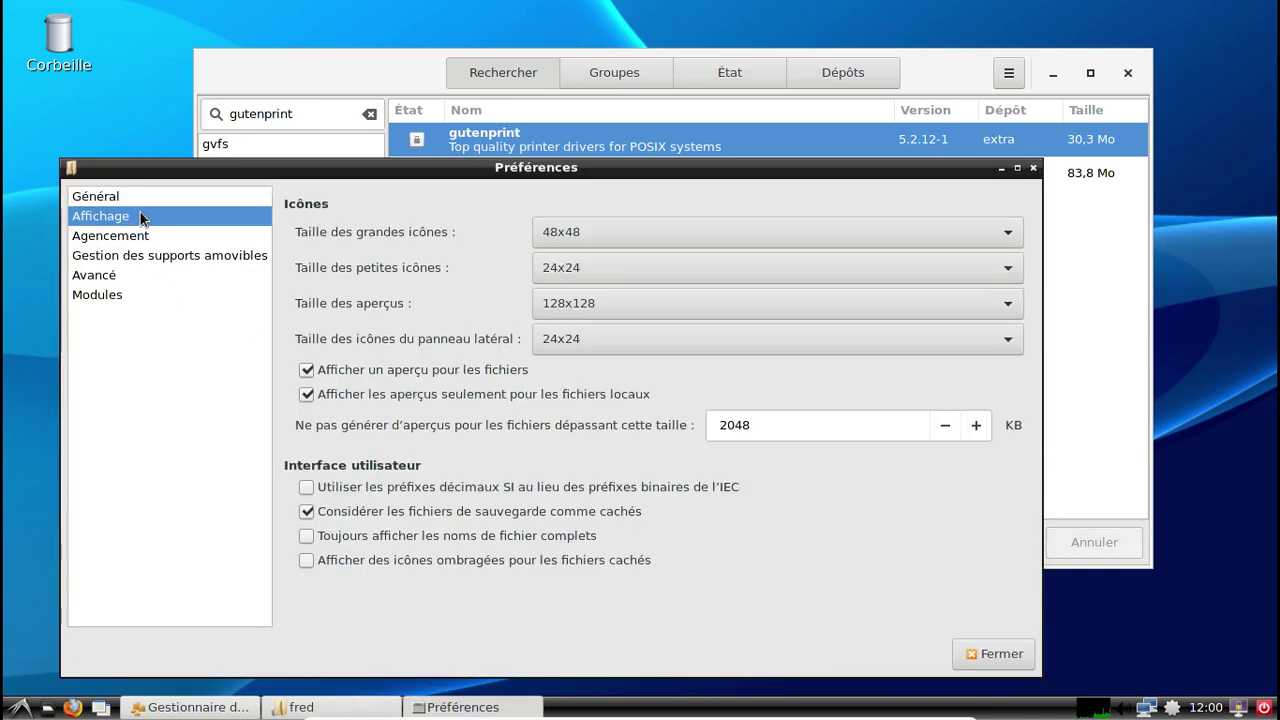
click(146, 238)
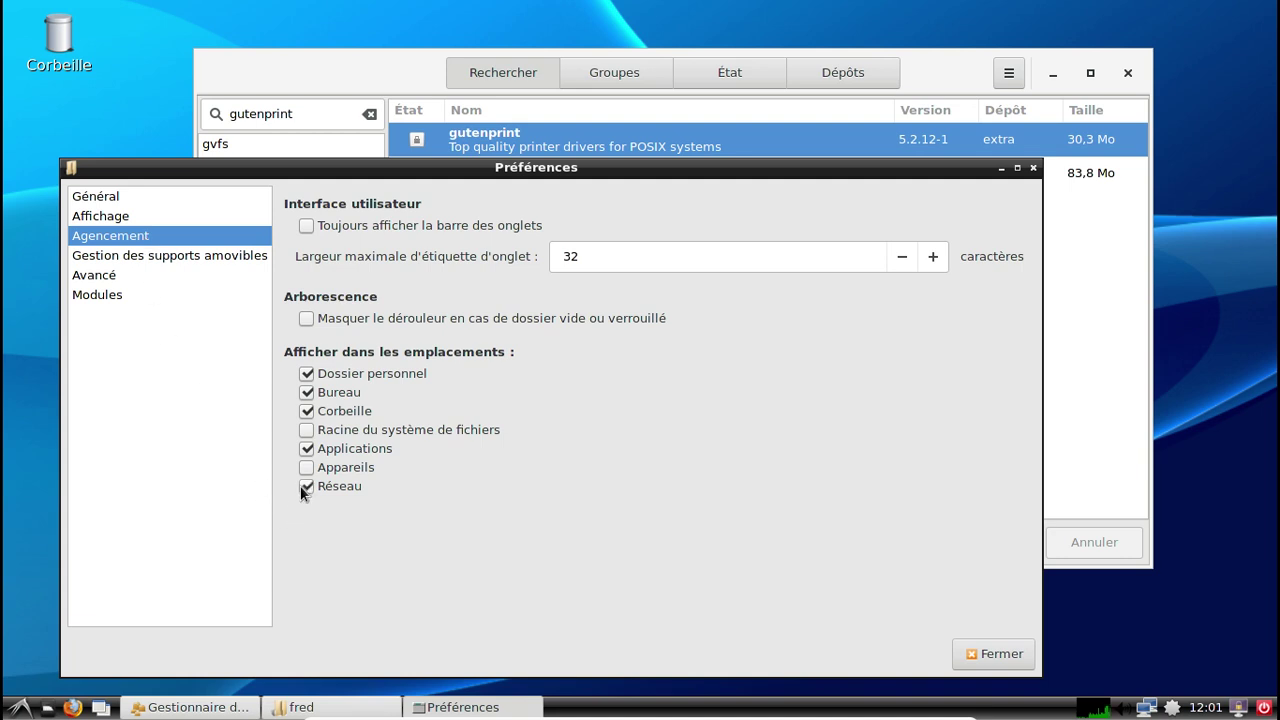
click(975, 654)
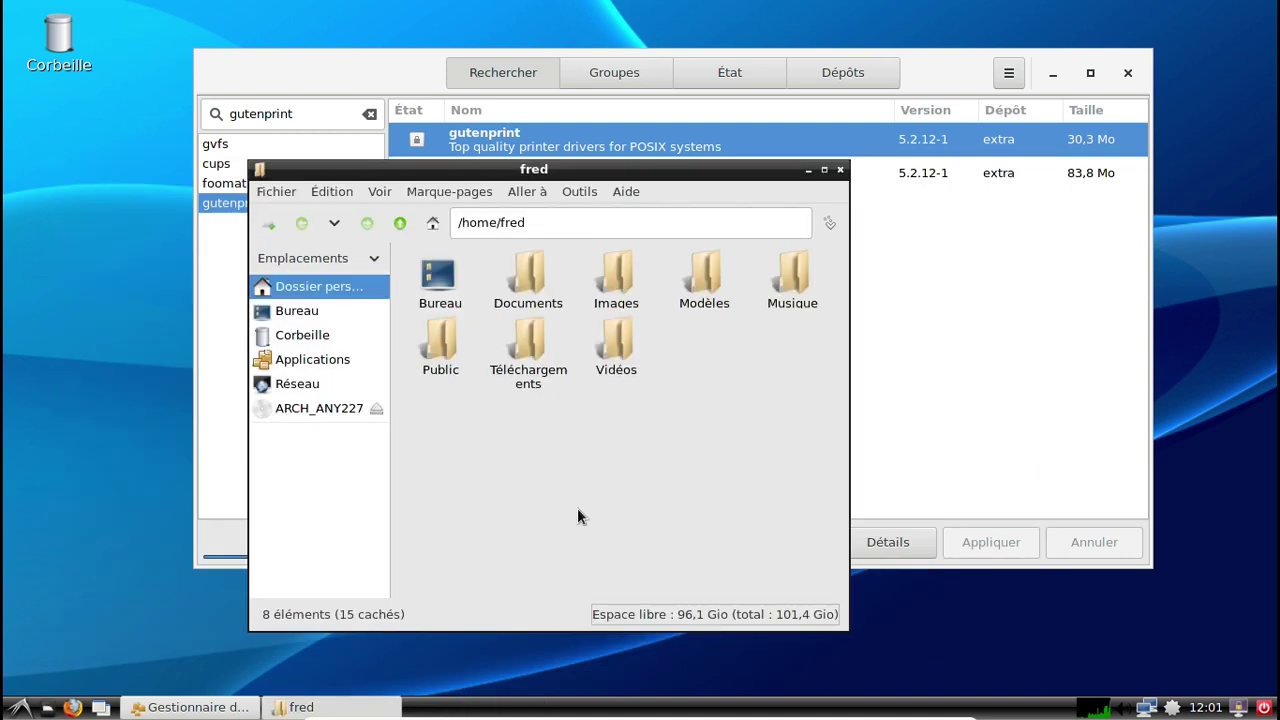
Browse Réseau to FREEBOX's Disque dur, connect anonymously, then eject the share.
click(319, 390)
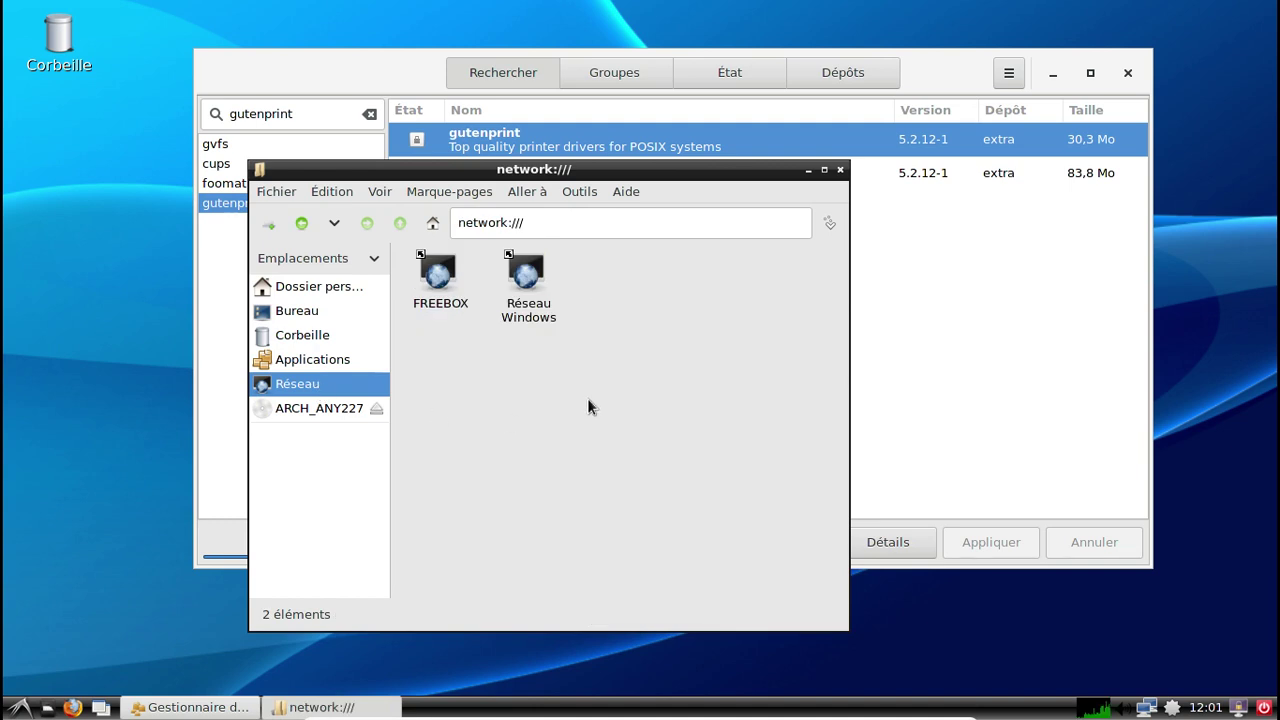
double_click(429, 274)
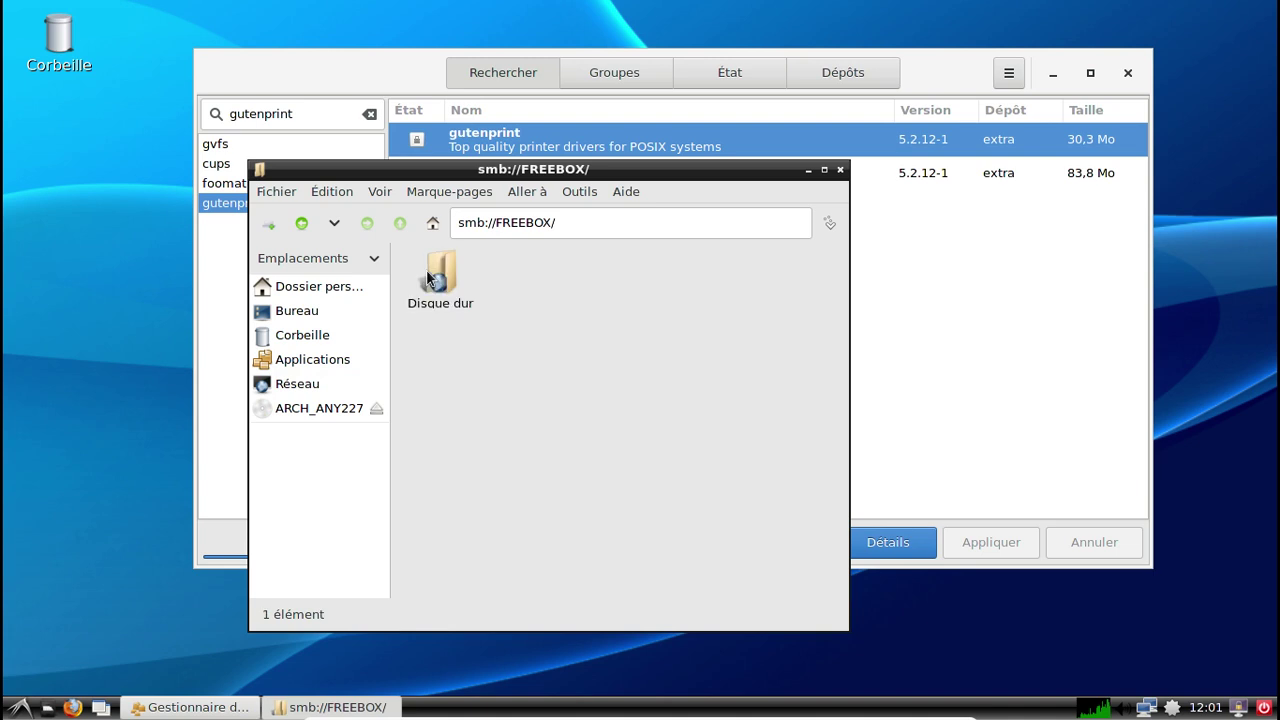
double_click(446, 283)
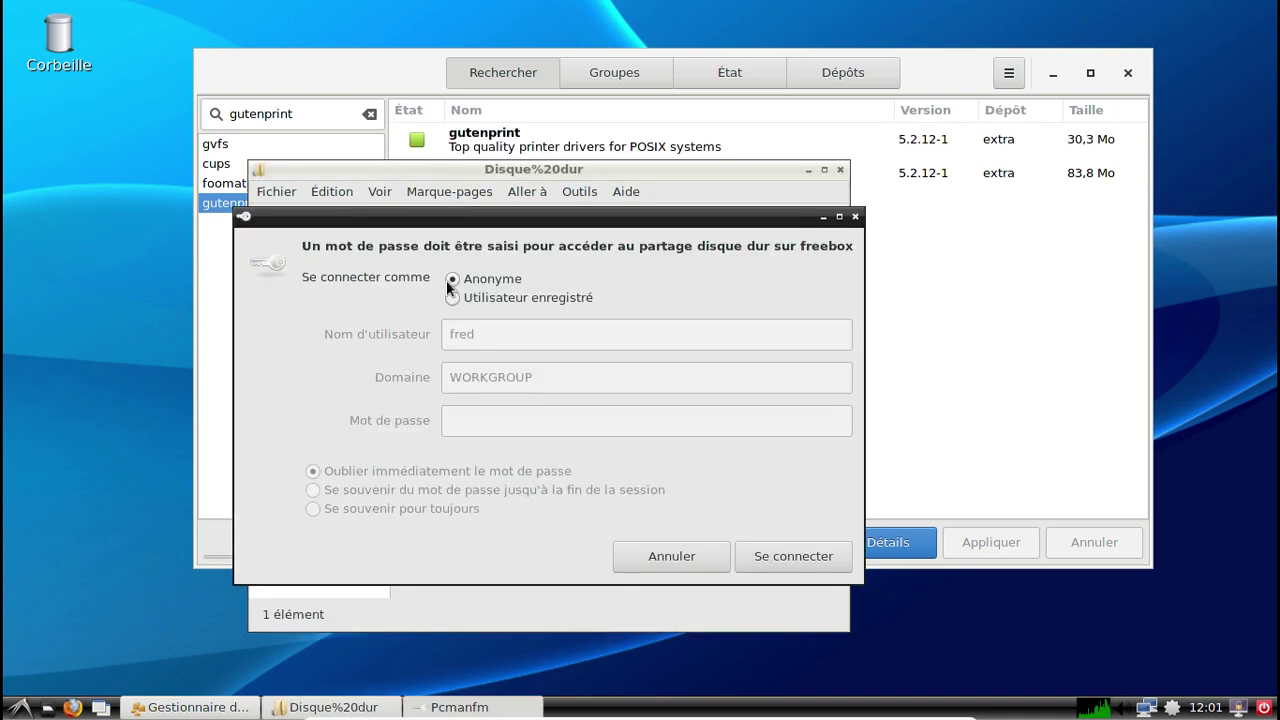
click(791, 562)
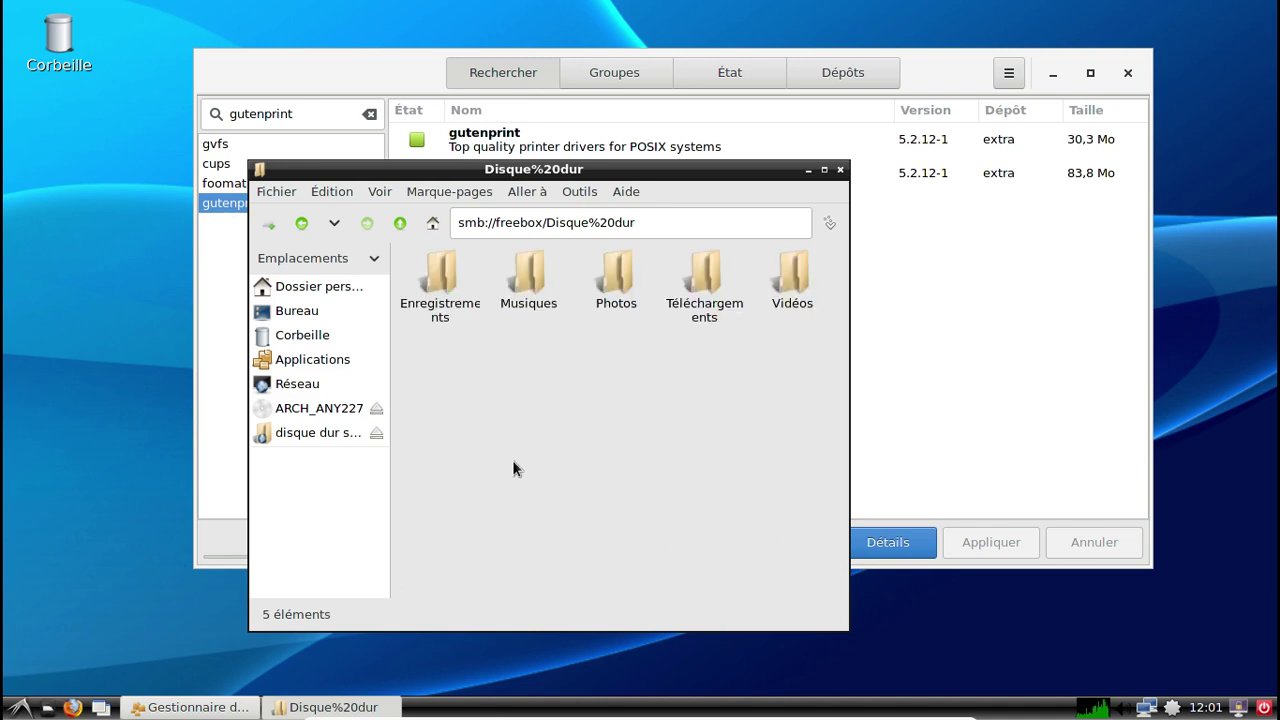
click(376, 436)
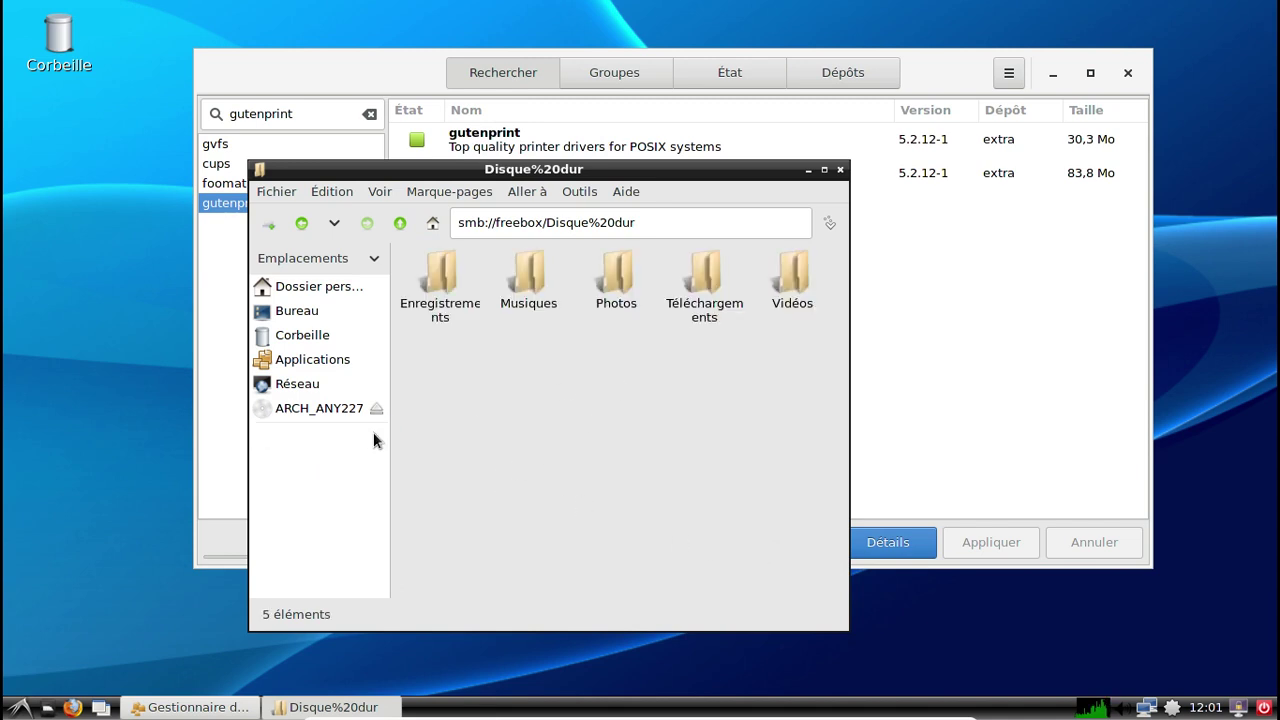
Close PCManFM, browse the arch-anywhere repository's packages in Pamac, then close Pamac.
click(839, 170)
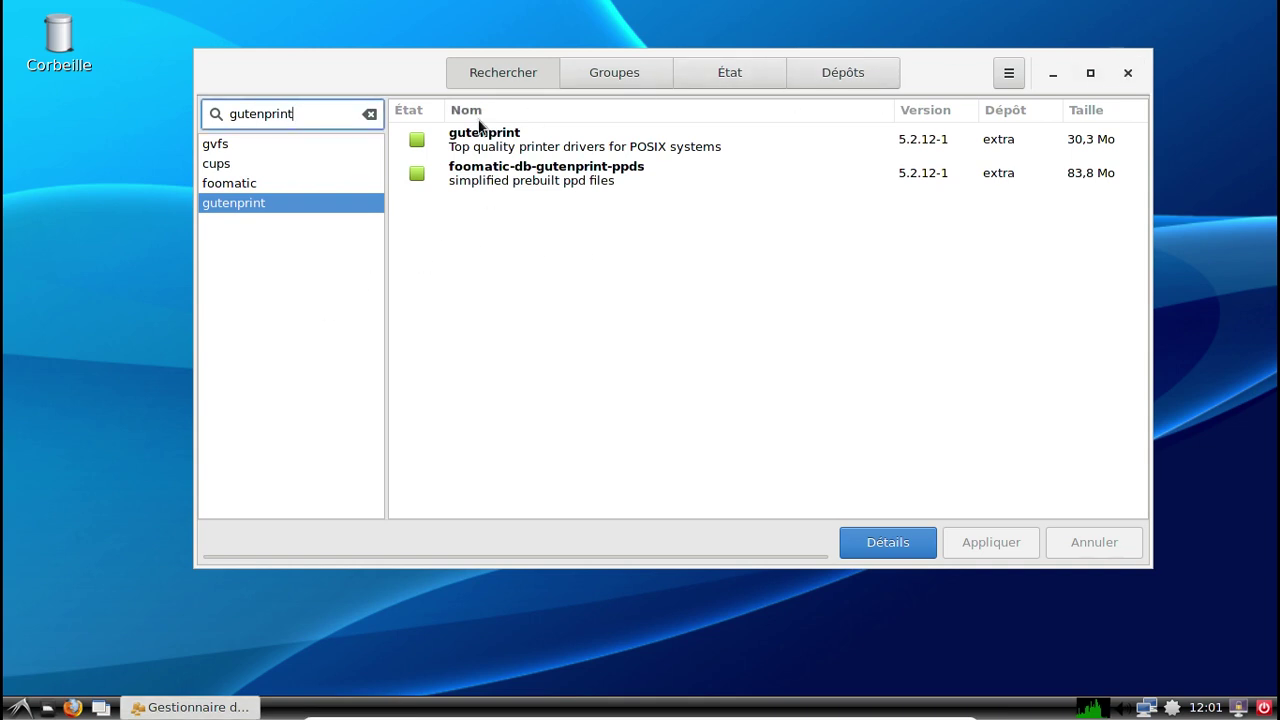
click(760, 78)
click(805, 72)
click(266, 170)
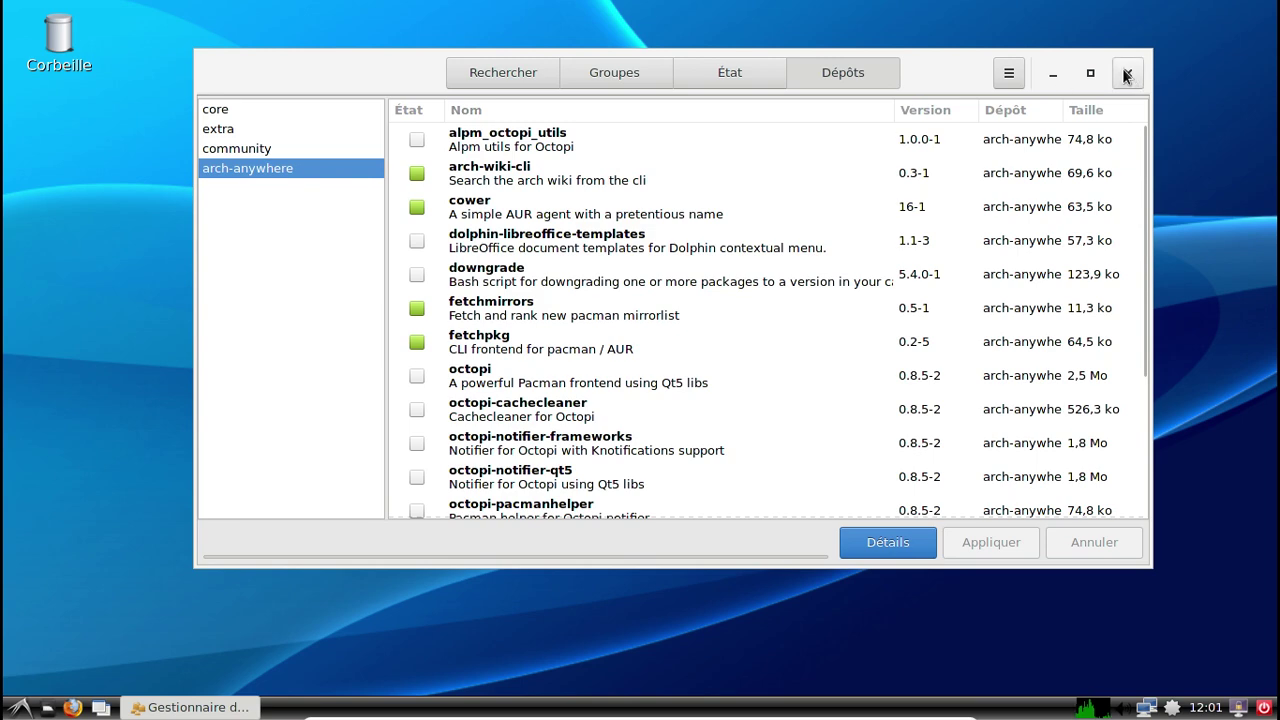
scroll(708, 280, down, 2)
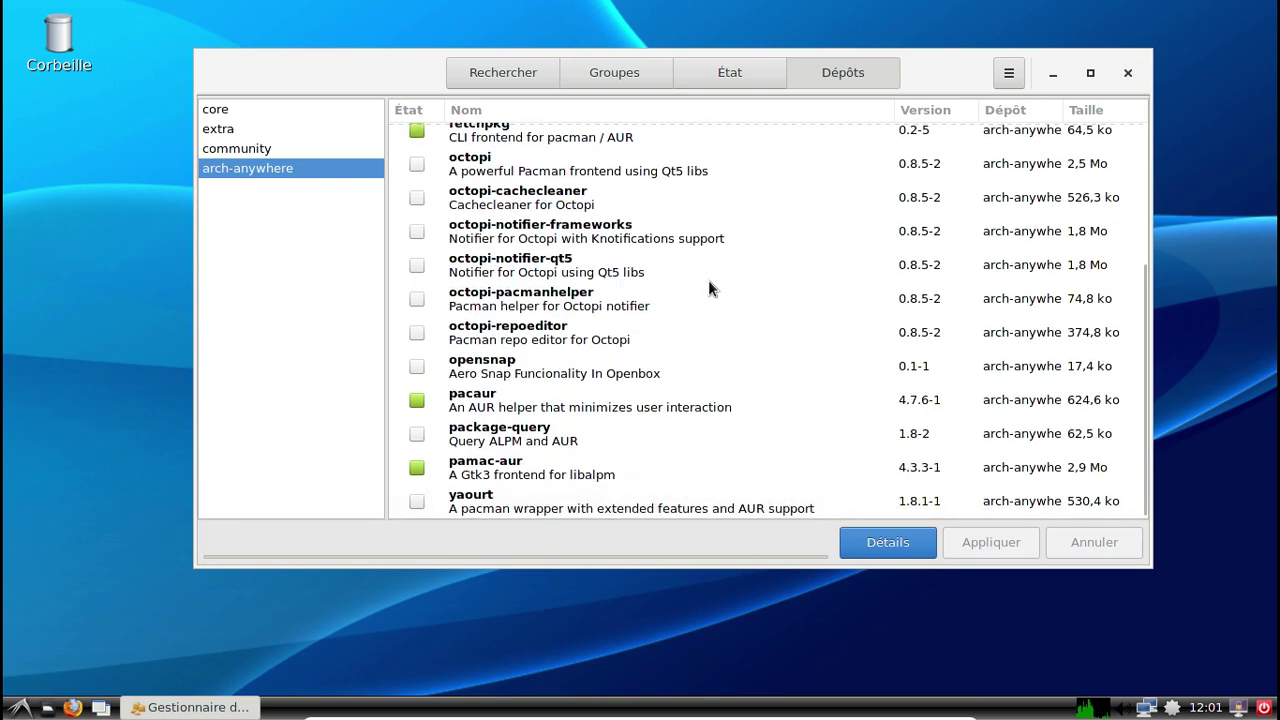
click(1128, 76)
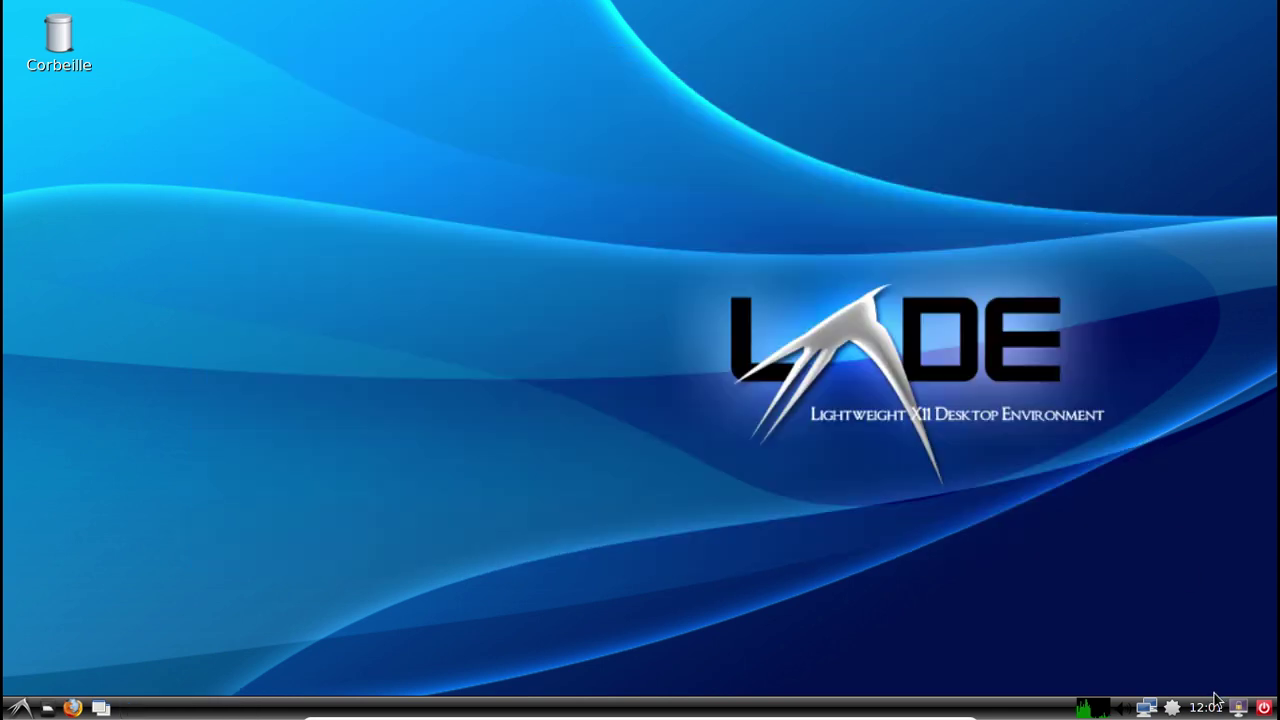
Open LXTerminal and run sudo systemctl enable org.cups.cupsd.
click(22, 708)
mouse_move(82, 480)
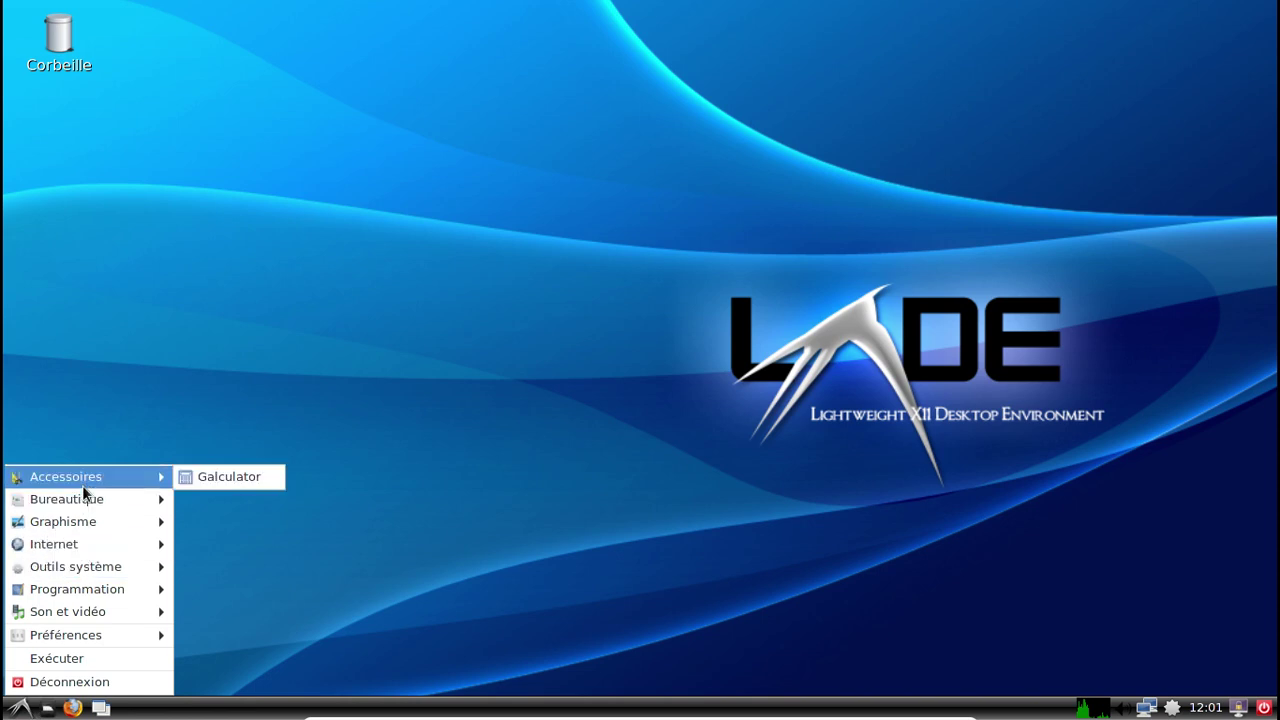
mouse_move(87, 569)
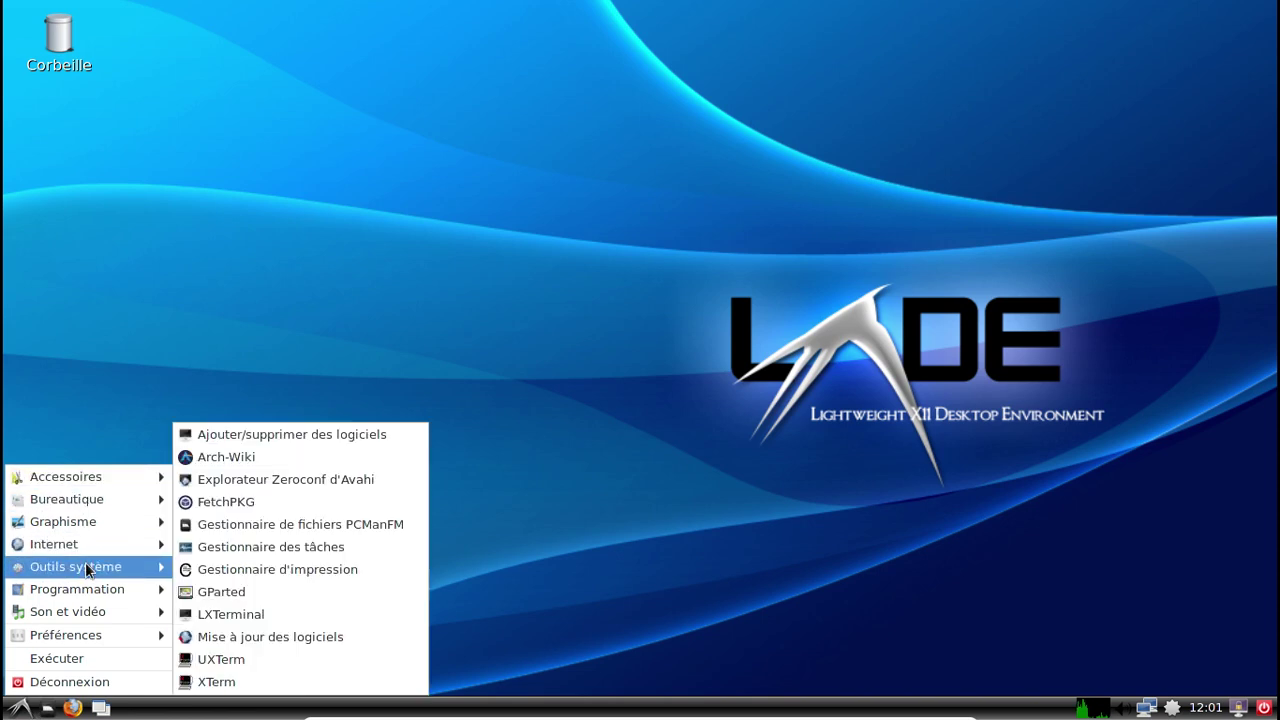
click(236, 618)
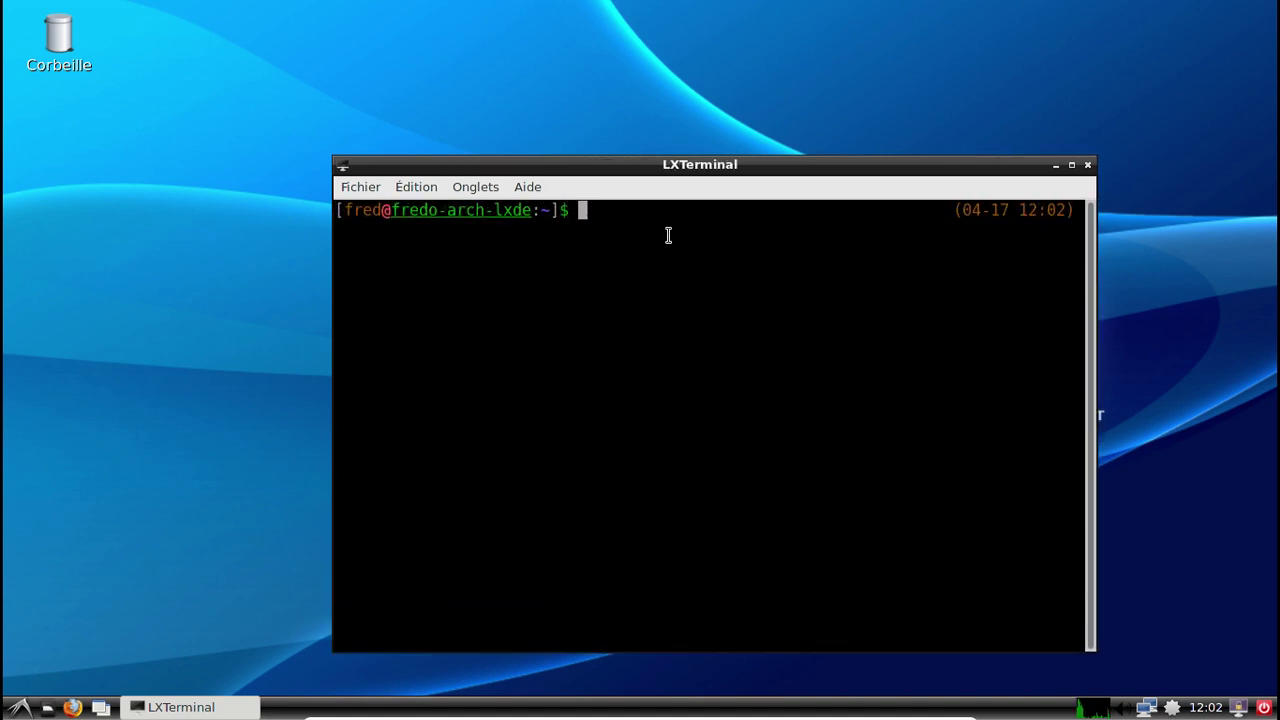
drag(632, 166, 488, 88)
text(sudo systemctl enable org.cups.cupsd)
key(Return)
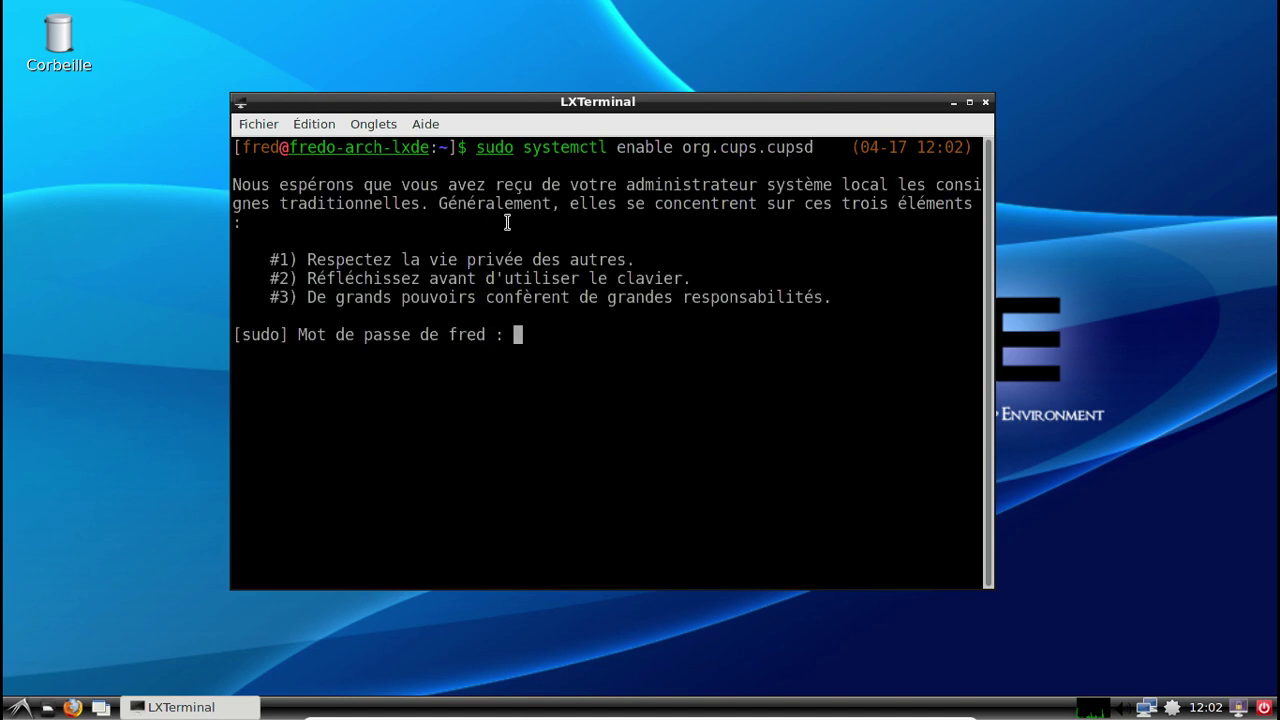
key(Return)
Enable avahi-daemon.service by editing the previous systemctl command.
key(Up)
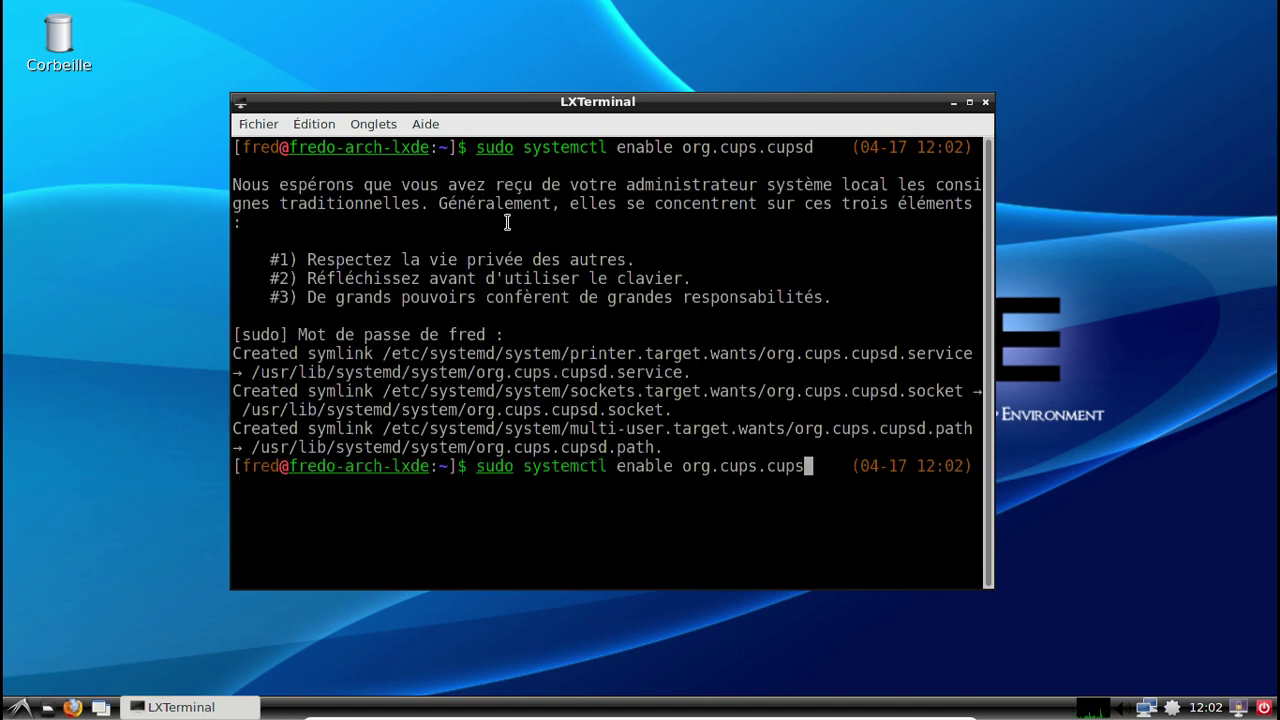
key(BackSpace)
key(BackSpace)
key(BackSpace)
key(BackSpace)
key(BackSpace)
key(BackSpace)
key(BackSpace)
key(BackSpace)
key(BackSpace)
key(BackSpace)
key(BackSpace)
key(BackSpace)
key(BackSpace)
key(BackSpace)
text(avah)
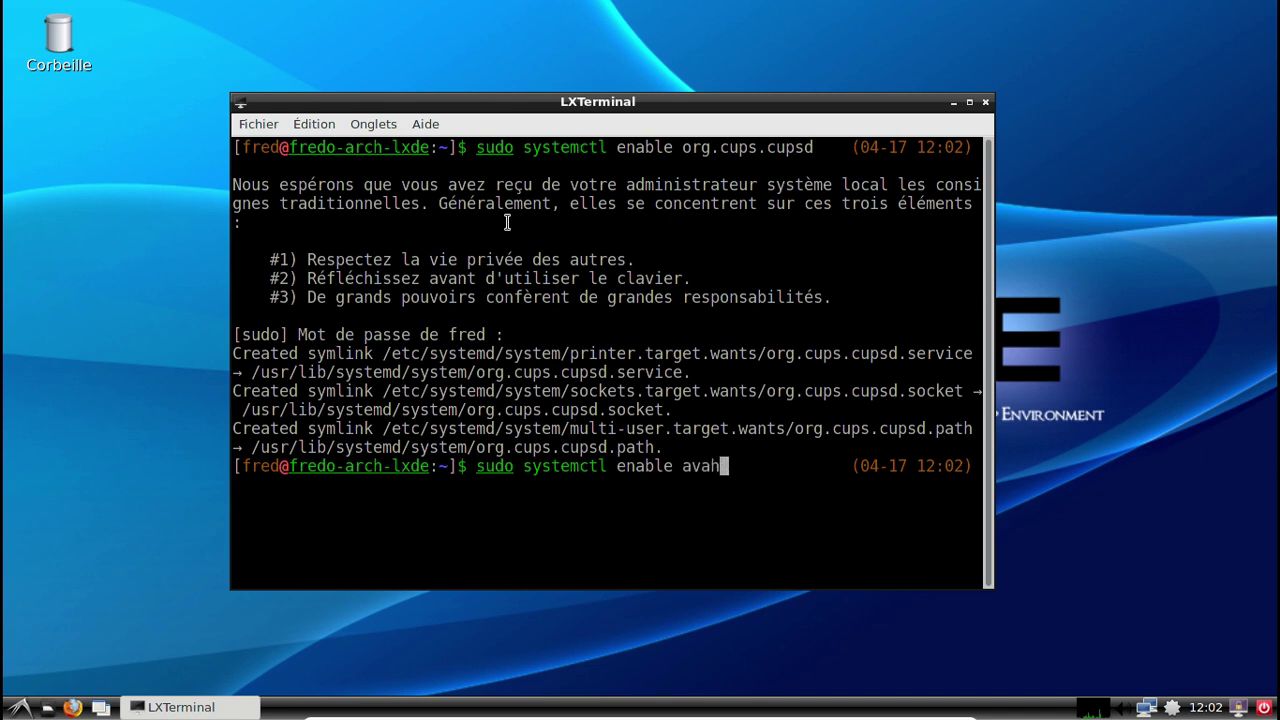
key(Tab)
text(i)
key(BackSpace)
key(BackSpace)
key(Return)
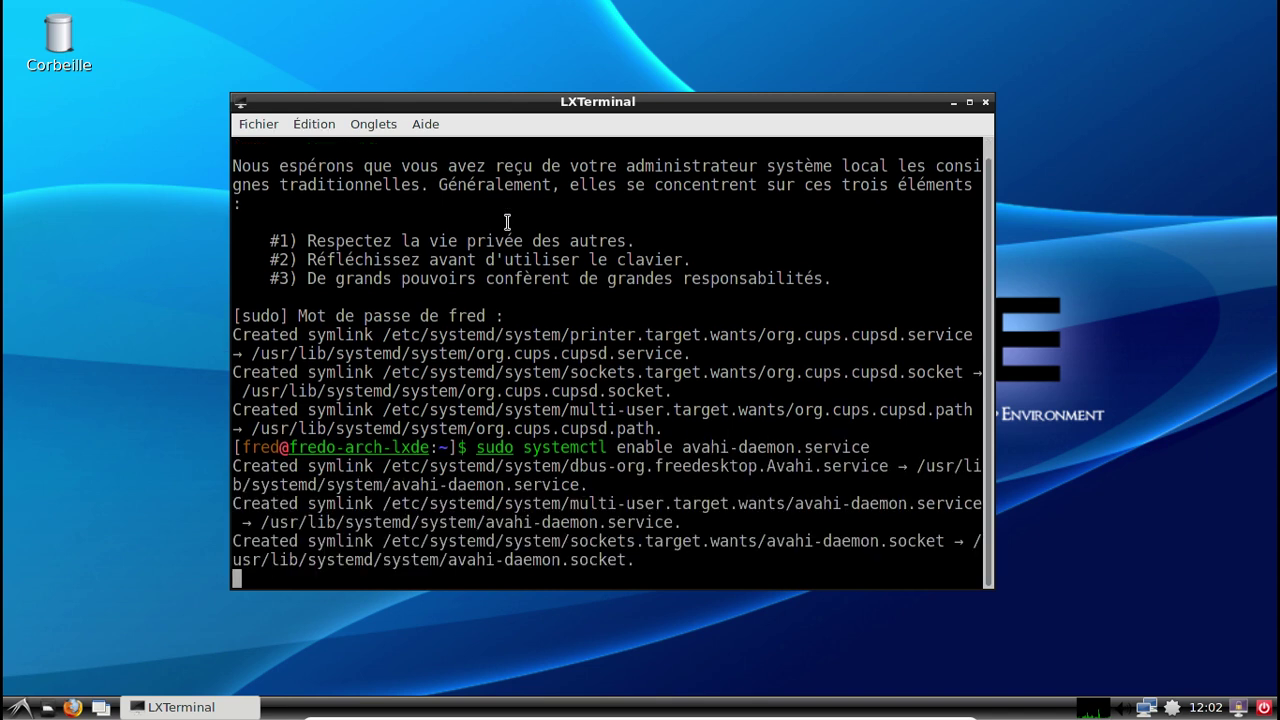
Enable avahi-dnsconfd.service, then clear the terminal screen.
key(Up)
key(Left)
key(Left)
key(Left)
key(Left)
key(Left)
key(Left)
key(Left)
key(Left)
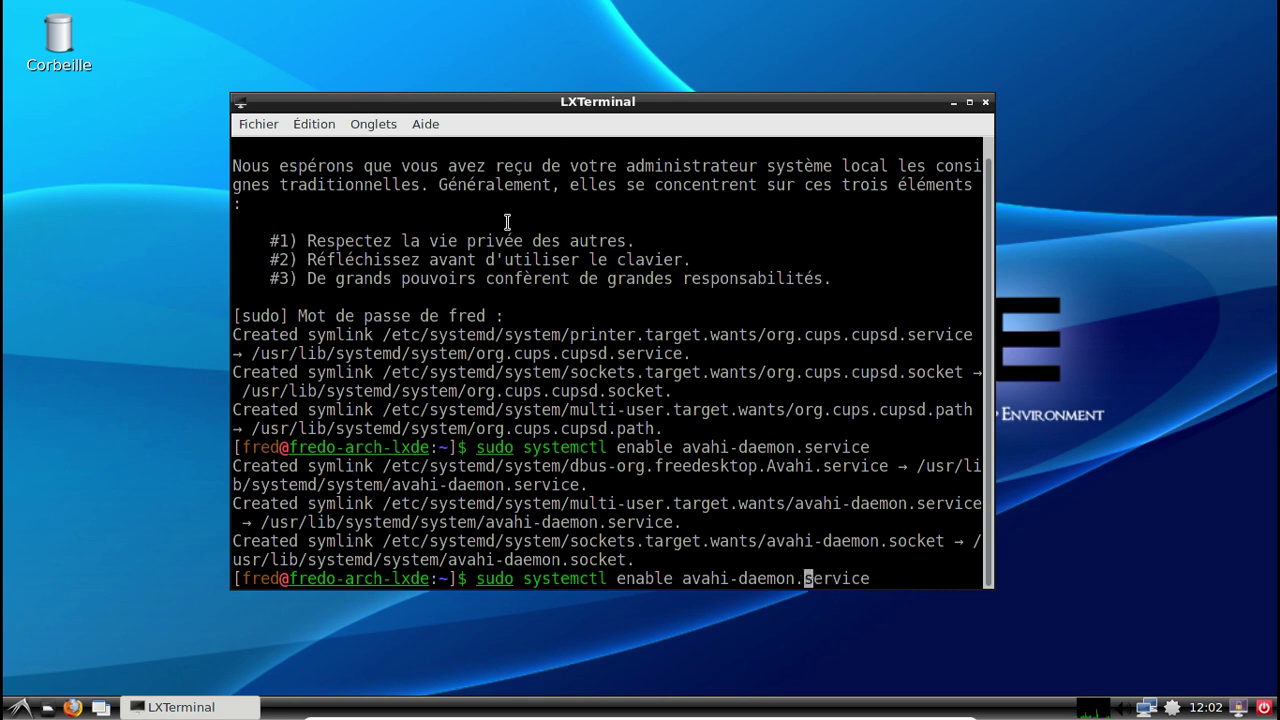
key(BackSpace)
key(BackSpace)
key(BackSpace)
key(BackSpace)
key(BackSpace)
text(nsconfd)
key(Return)
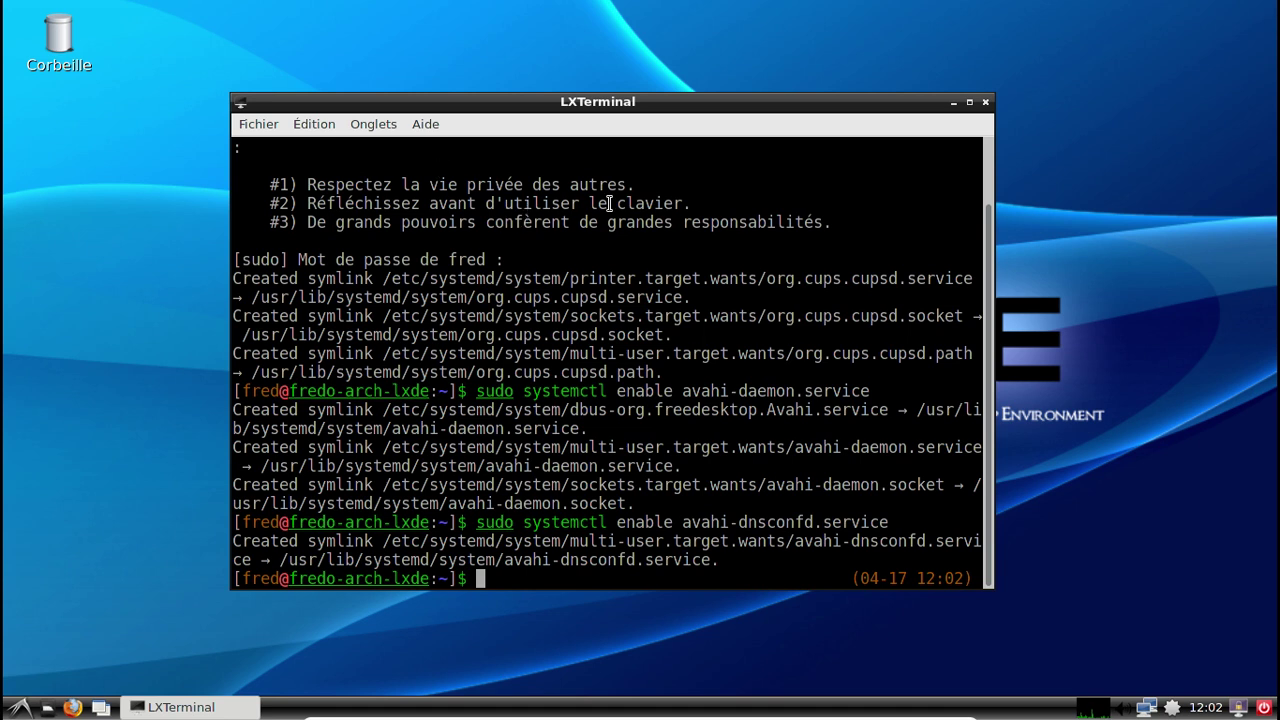
text(clear)
key(Return)
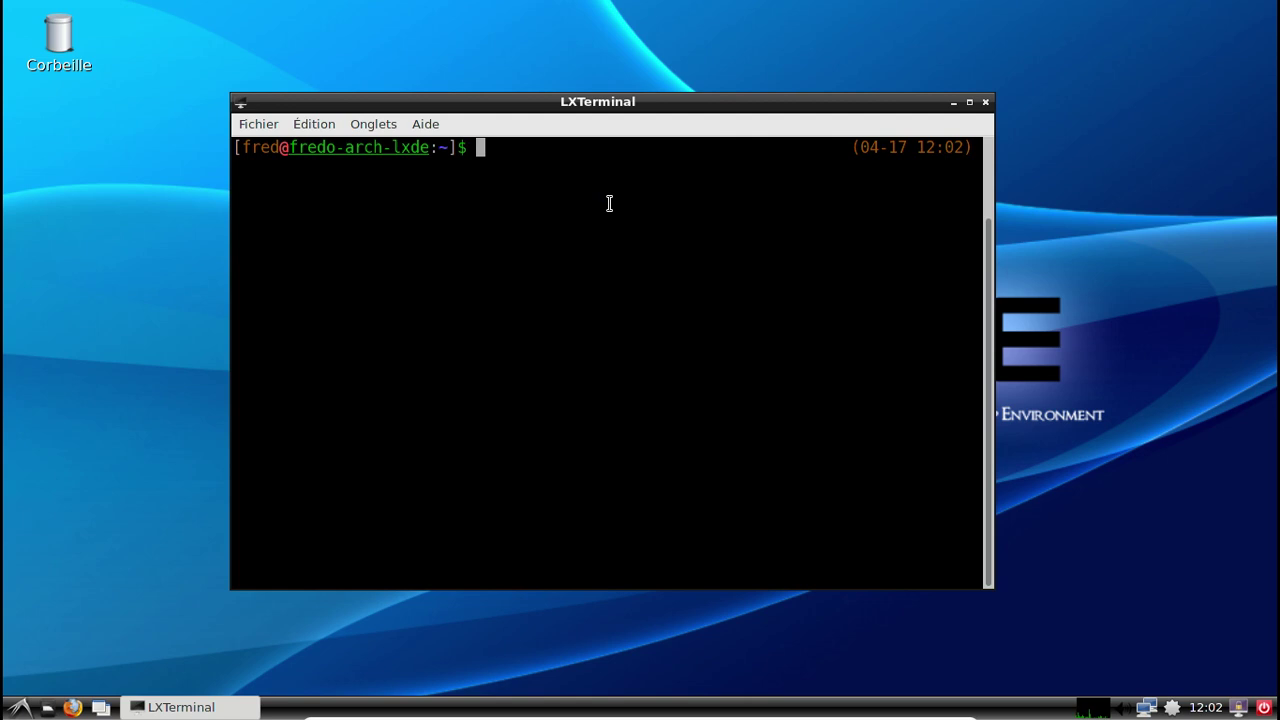
Open /etc/pacman.conf in nano with sudo and go to the [arch-anywhere] section.
text(sudo na)
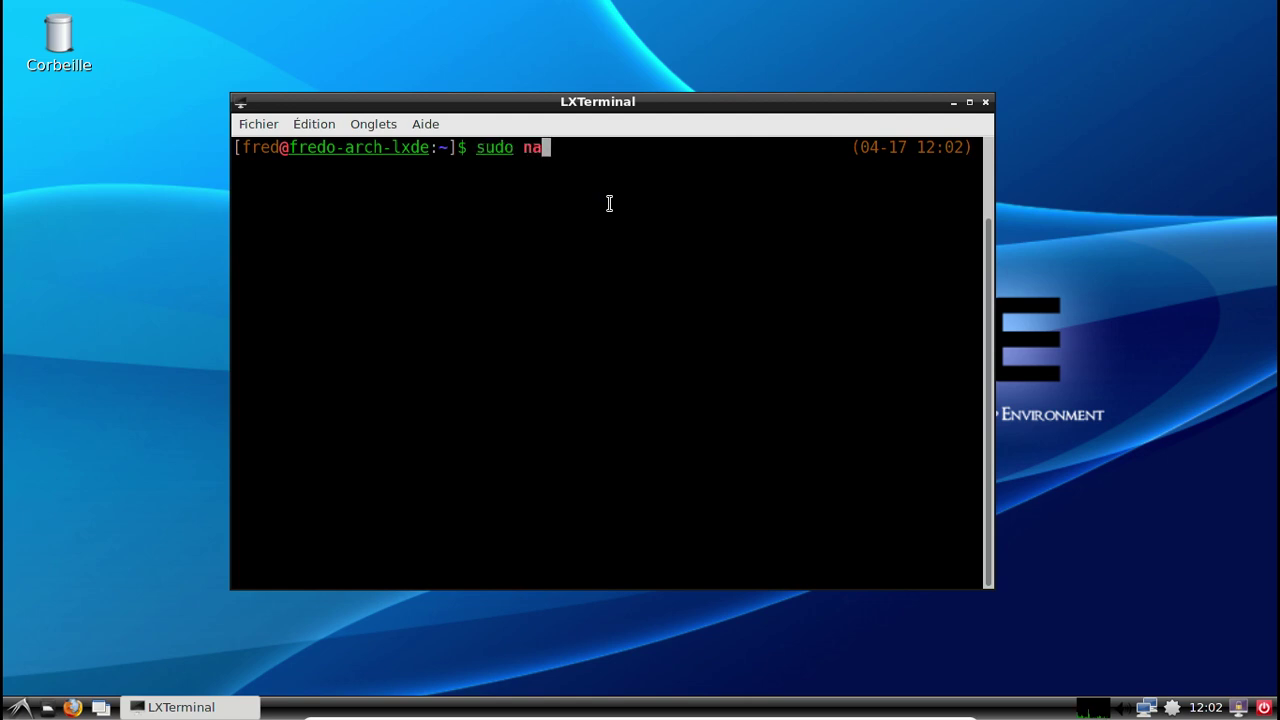
text(no /etc/pa)
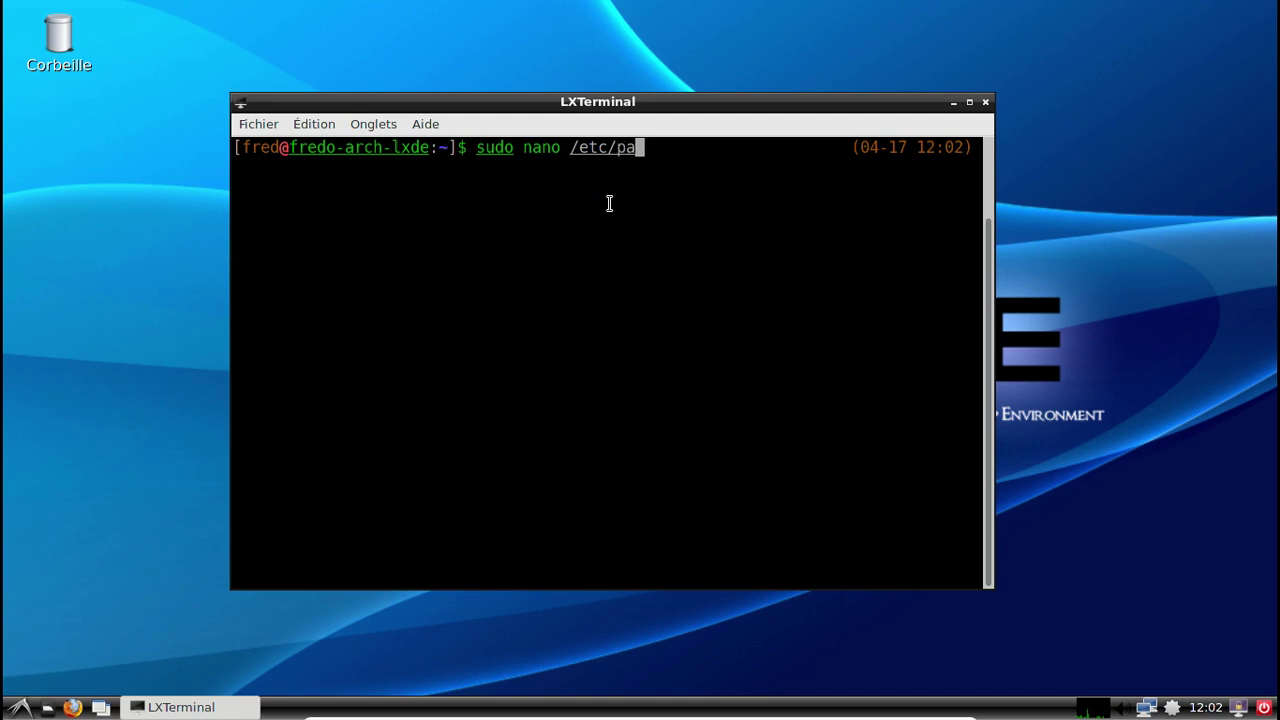
text(cman.conf)
key(Return)
key(Page_Down)
key(Page_Down)
key(Page_Down)
key(Page_Down)
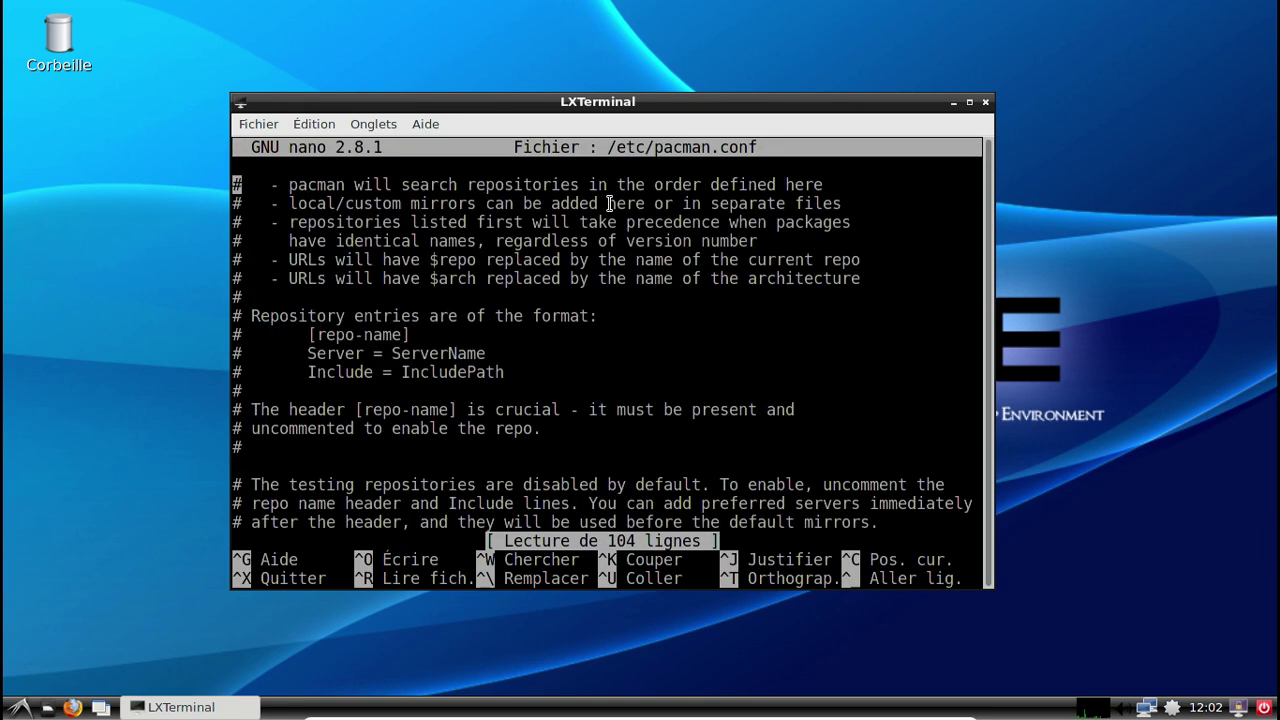
key(Page_Down)
key(Page_Up)
key(Down)
key(Down)
key(Down)
key(Down)
key(Down)
Comment out the [arch-anywhere], Server and SigLevel lines with # and save the file.
key(Down)
key(Down)
key(Down)
key(Down)
key(Down)
key(Down)
key(Down)
key(Down)
key(Down)
key(Down)
key(Down)
key(Down)
key(Down)
key(Up)
key(Up)
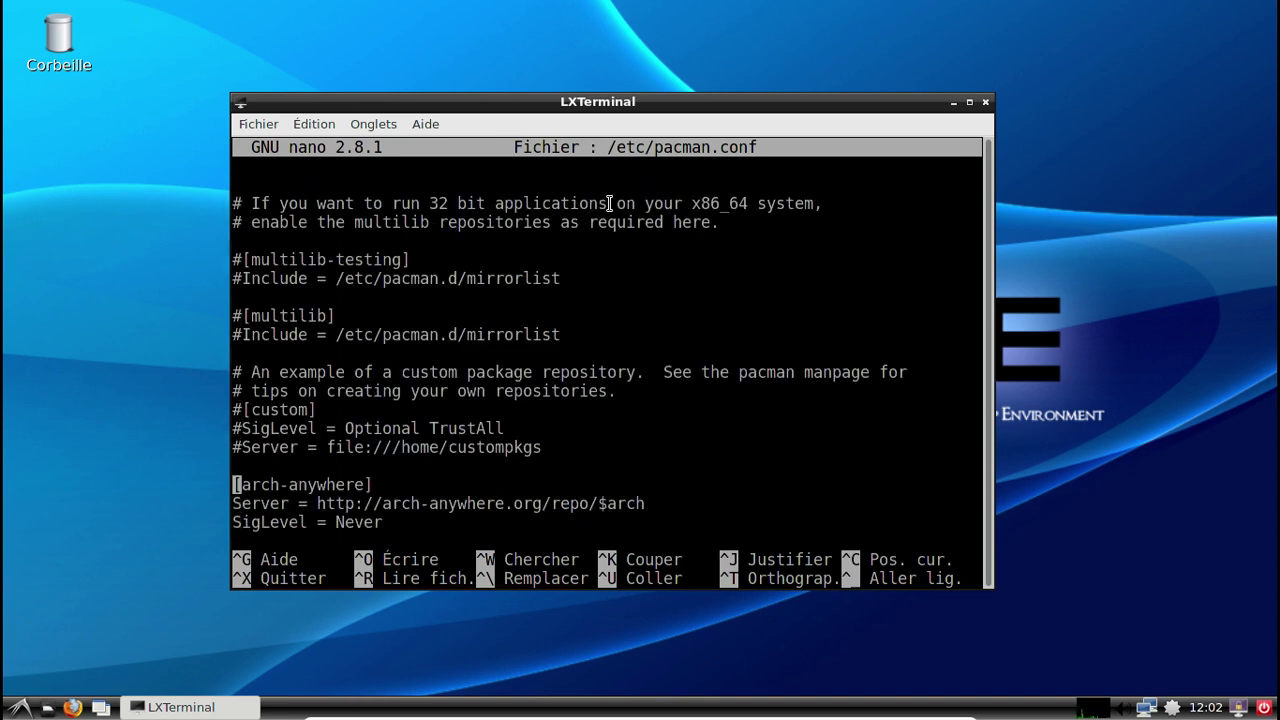
text(#)
key(Down)
key(Left)
text(#)
key(Down)
key(Left)
text(#)
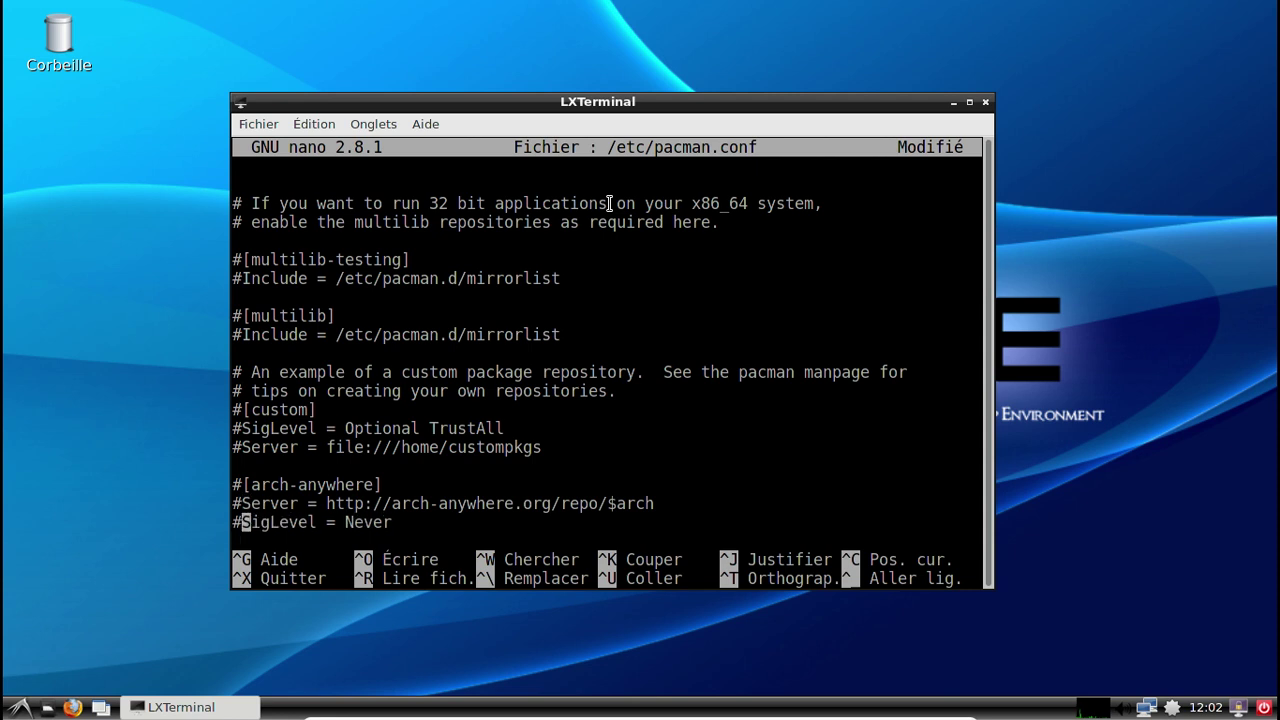
key(ctrl+x)
key(o)
key(Return)
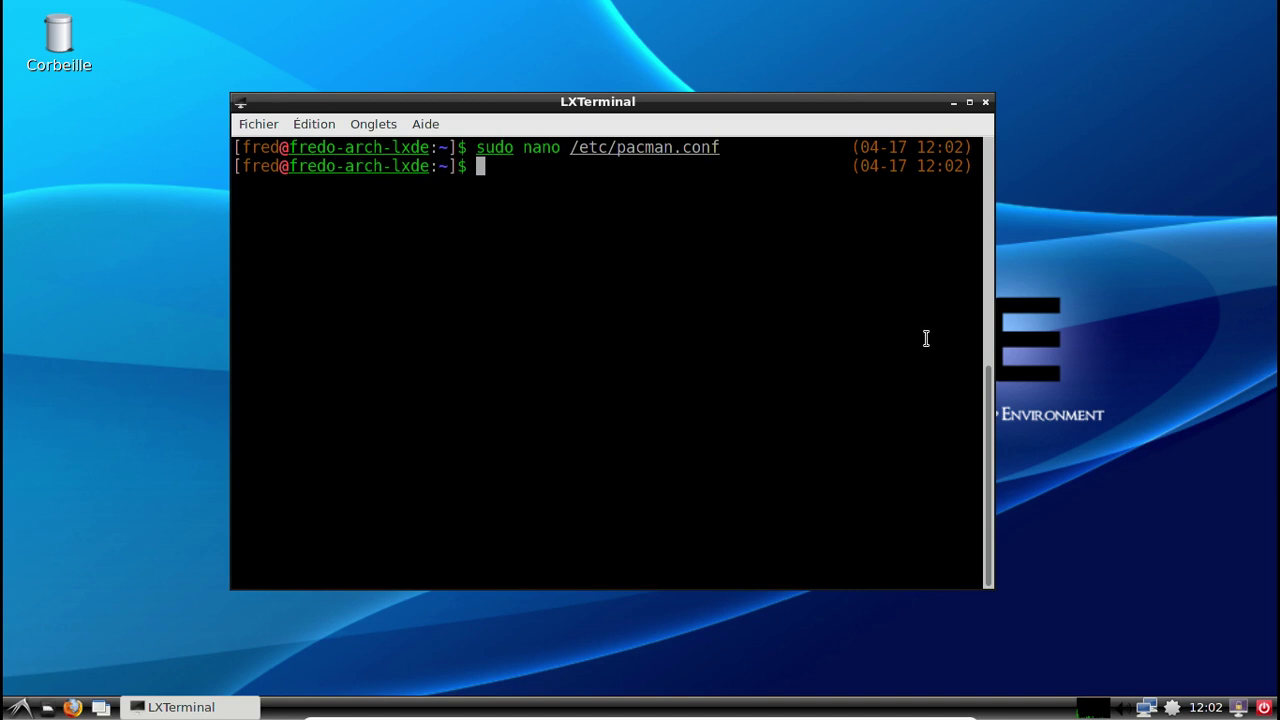
Open Pamac from the tray, view the Étrangers packages, then close Pamac and LXTerminal.
right_click(1172, 707)
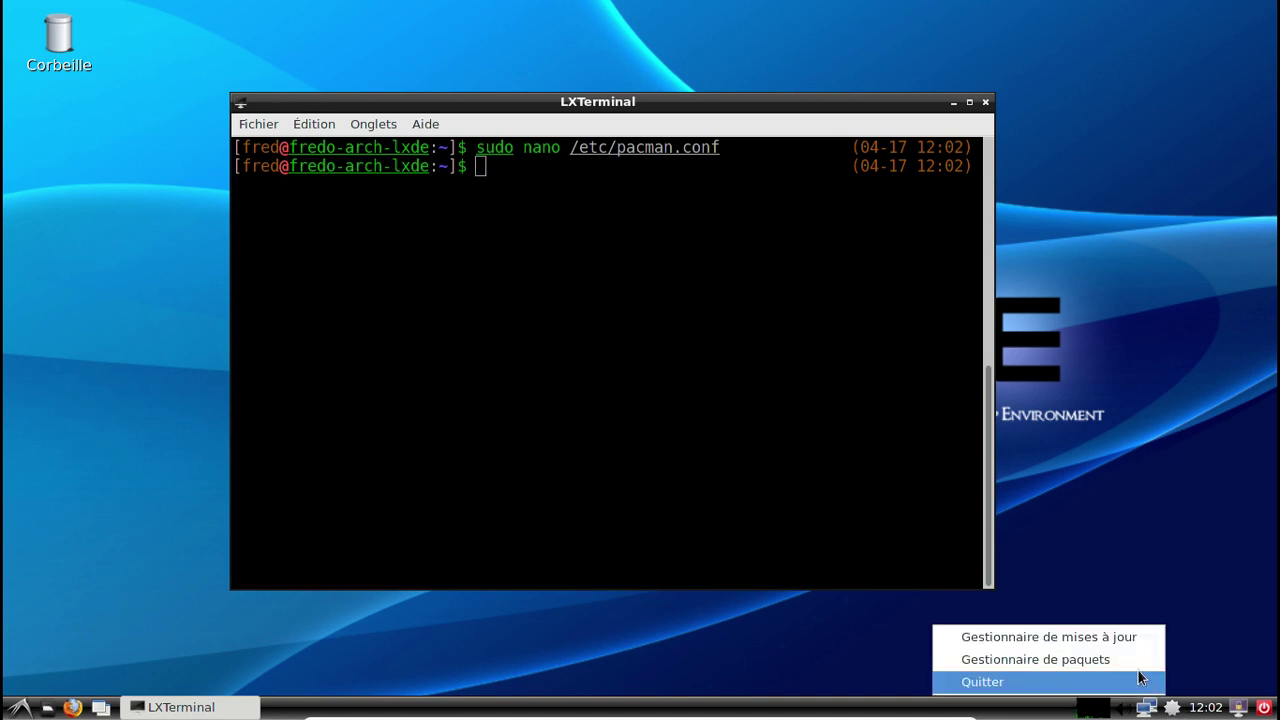
click(1114, 655)
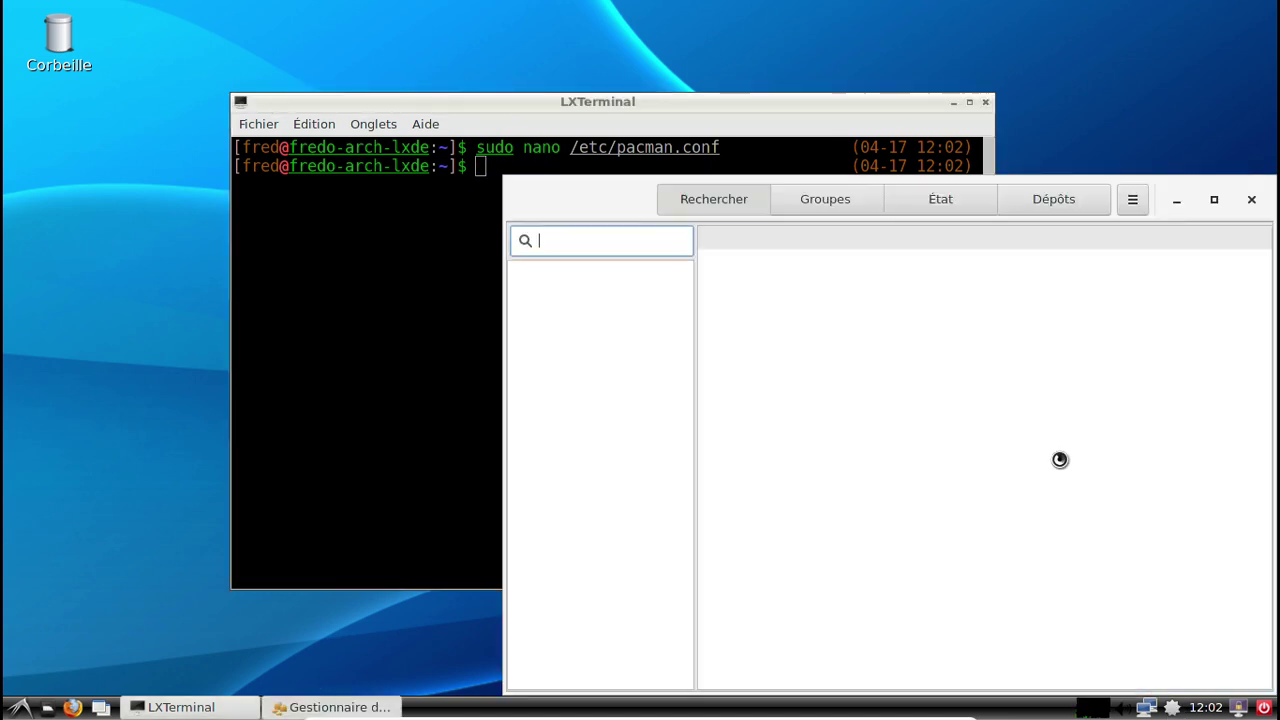
click(966, 200)
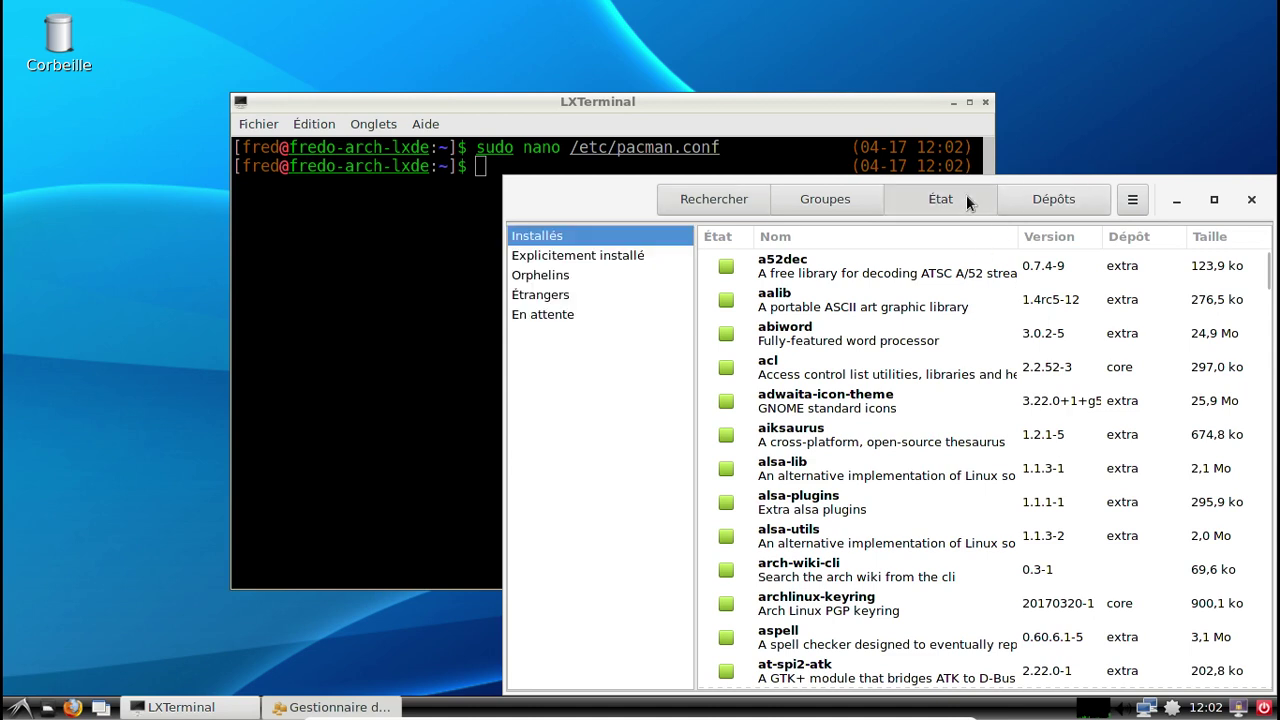
click(588, 300)
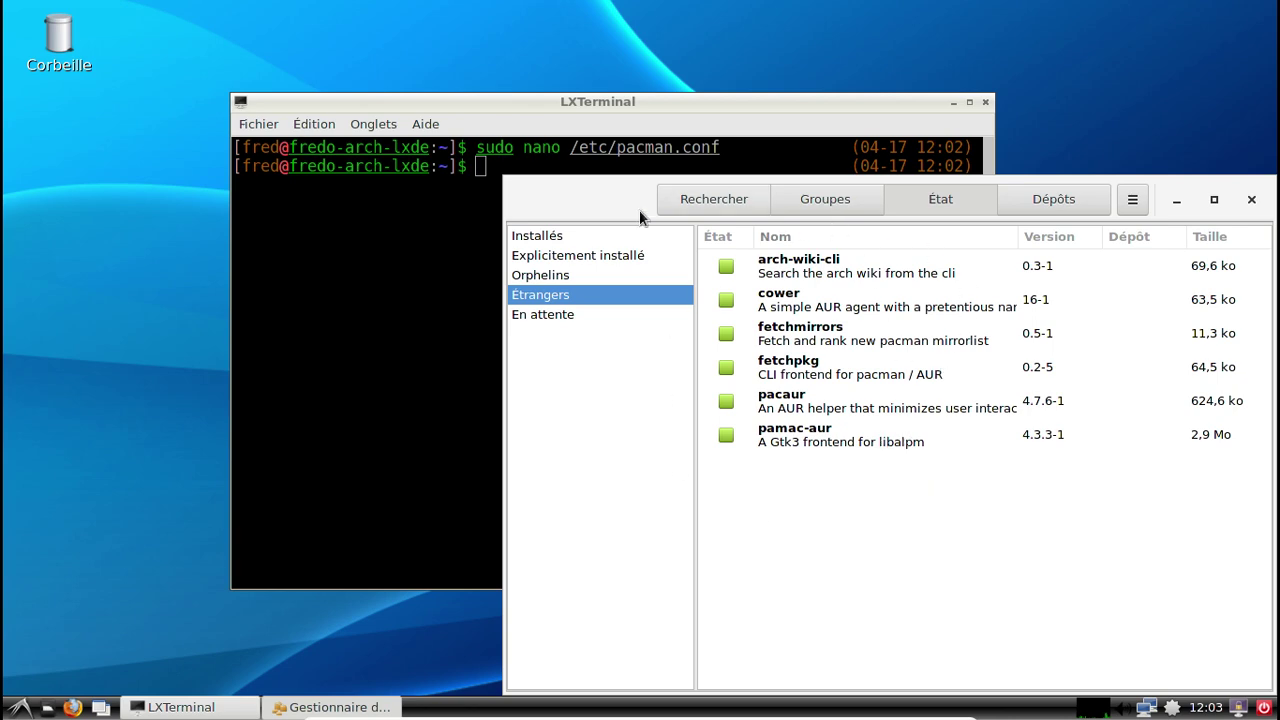
drag(607, 196, 490, 148)
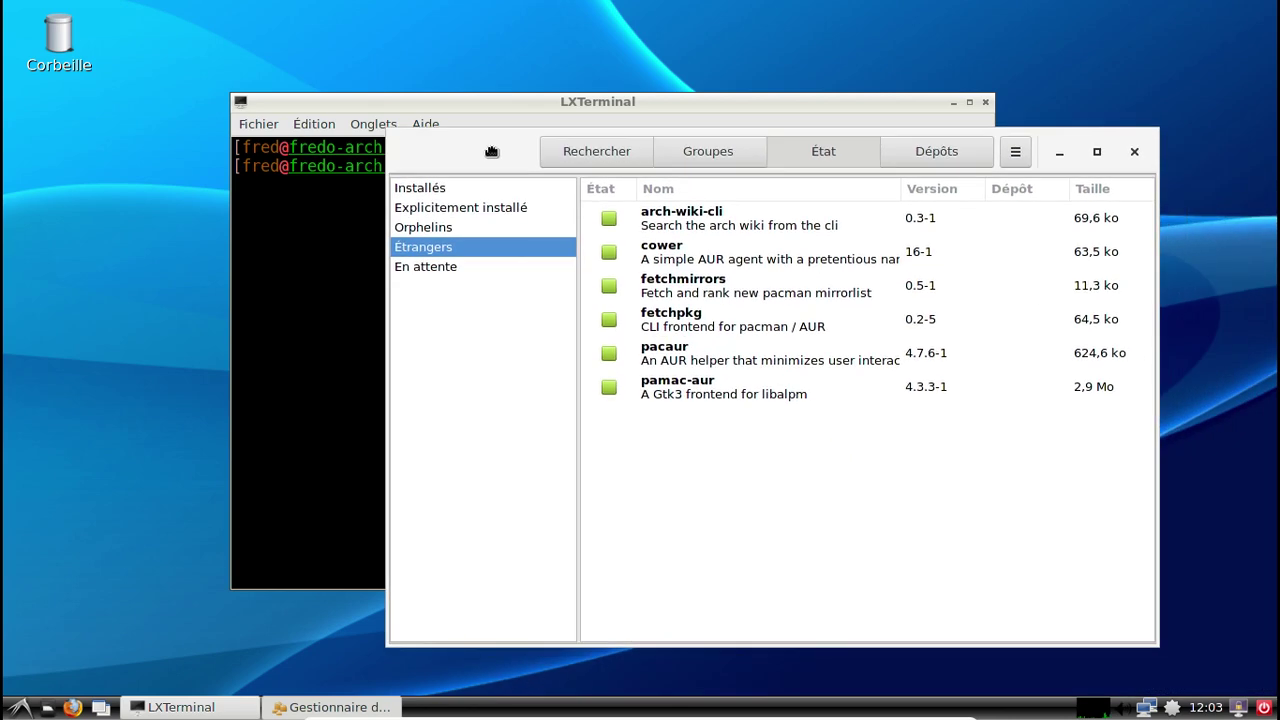
click(1134, 152)
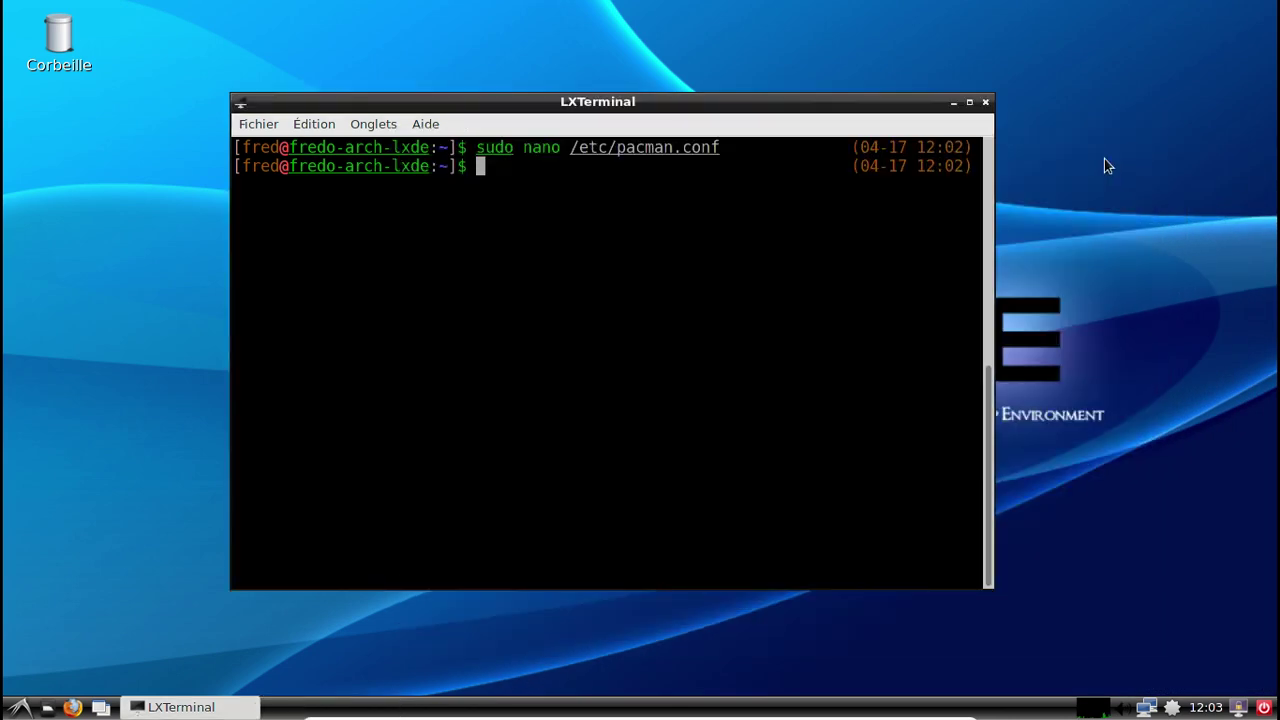
click(985, 102)
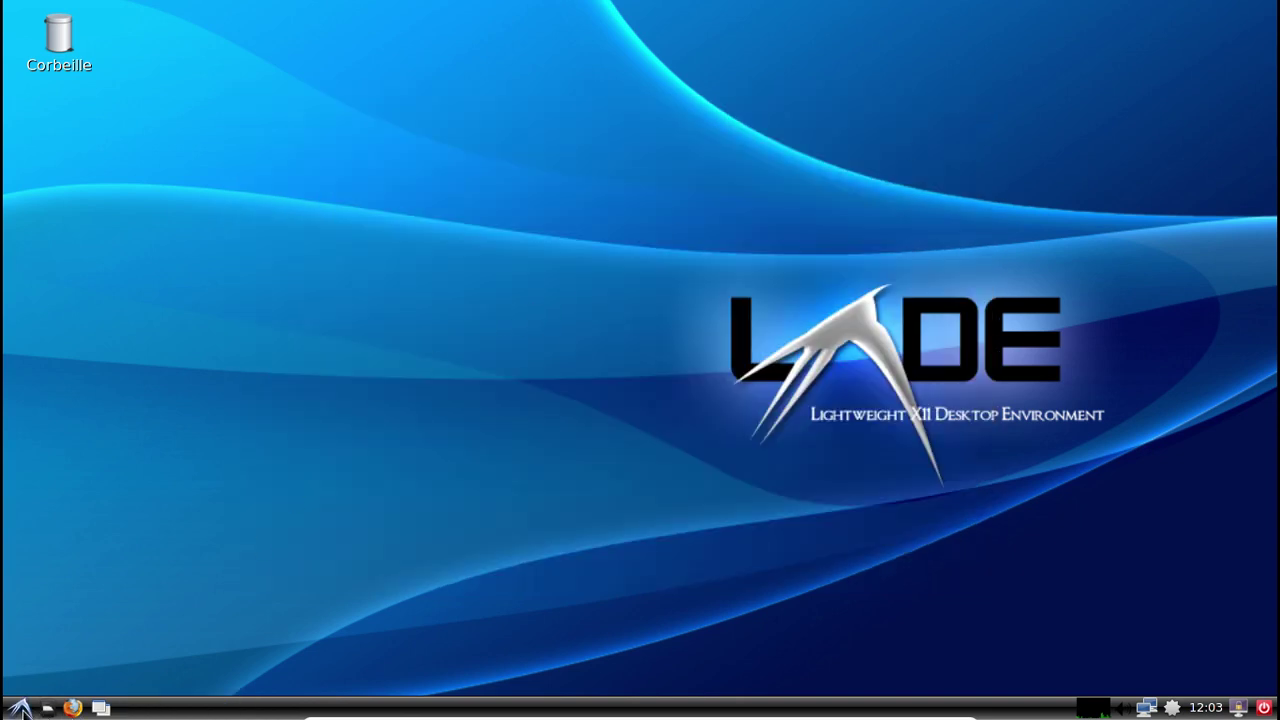
Launch Éditeur d'image GIMP from the Graphisme menu and let it start up.
click(20, 708)
mouse_move(72, 514)
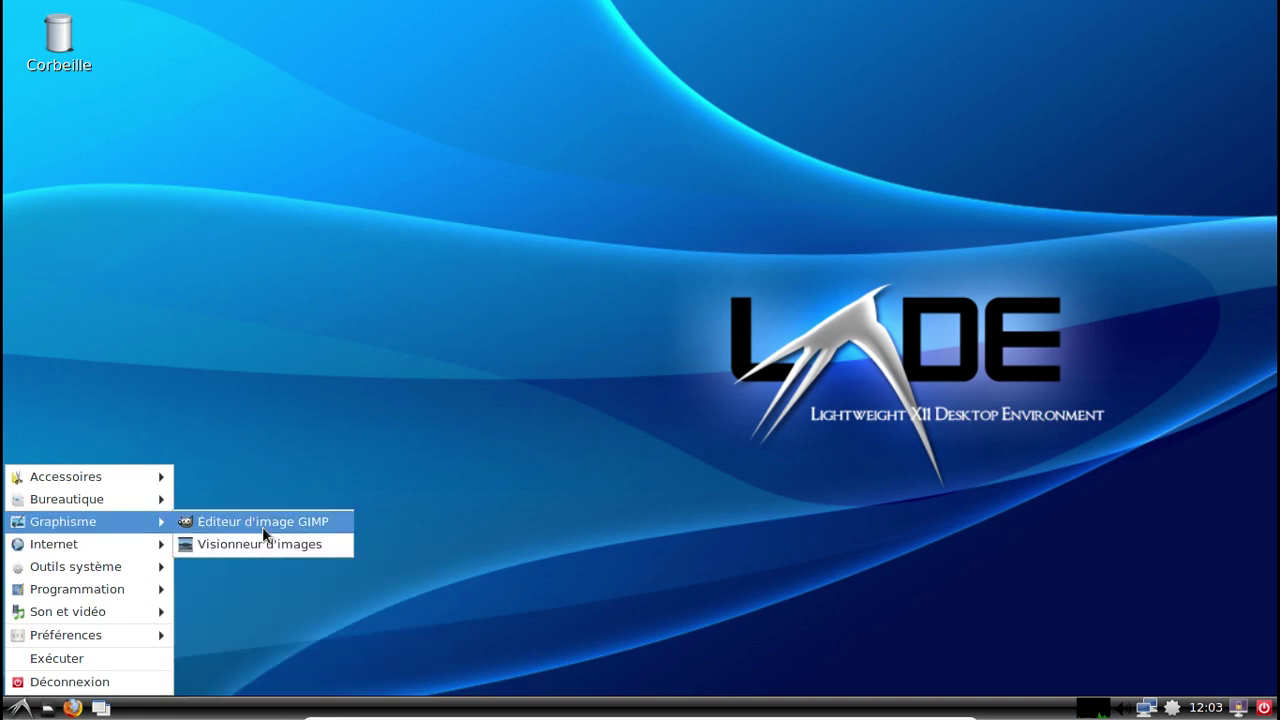
click(258, 523)
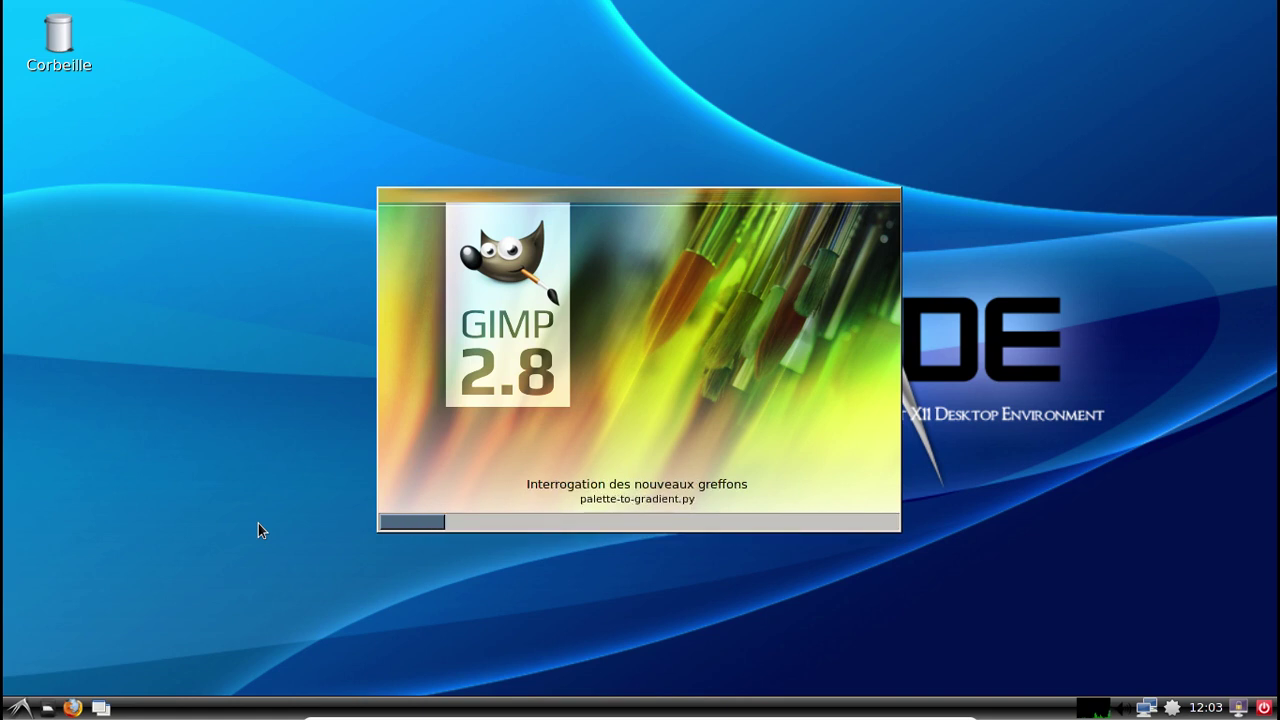
click(18, 707)
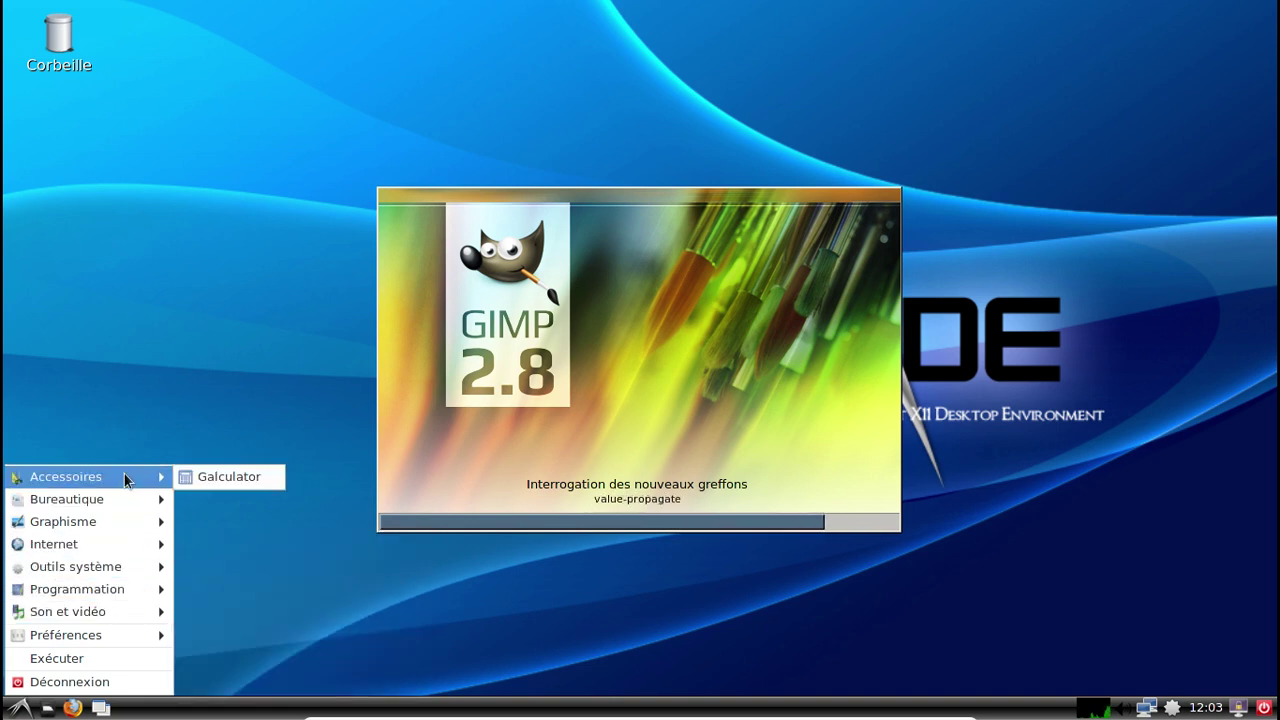
mouse_move(115, 525)
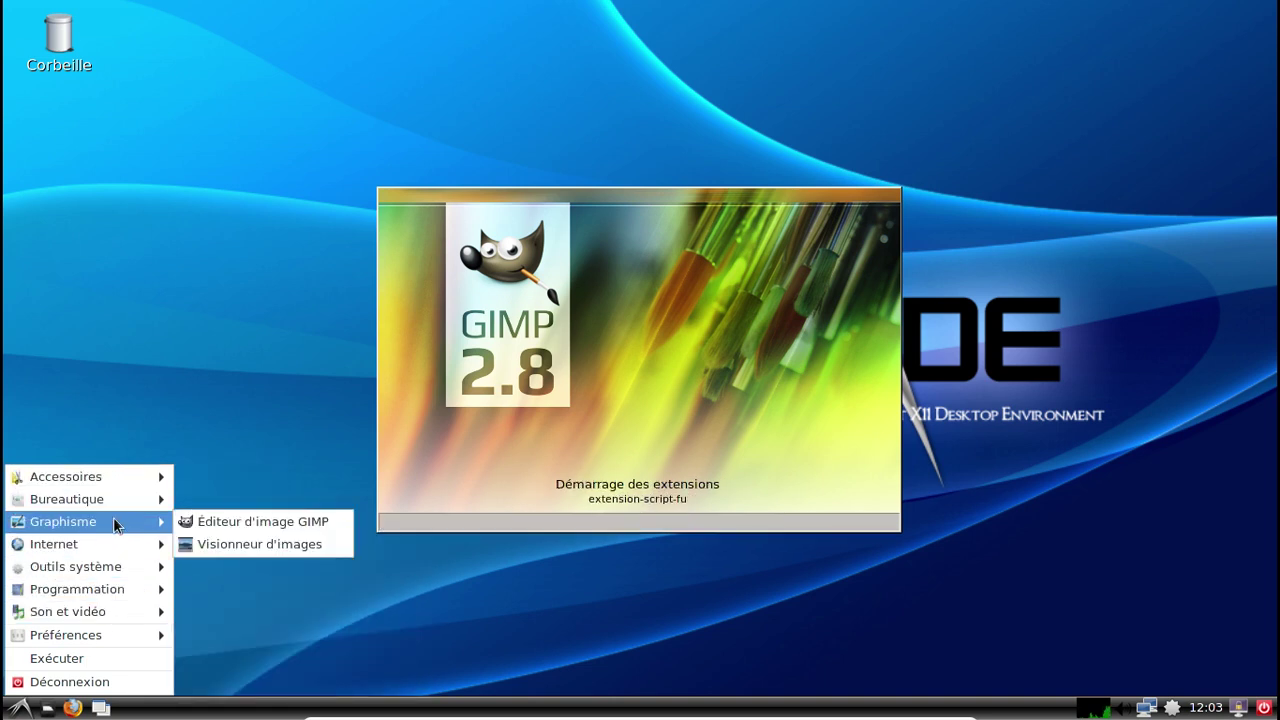
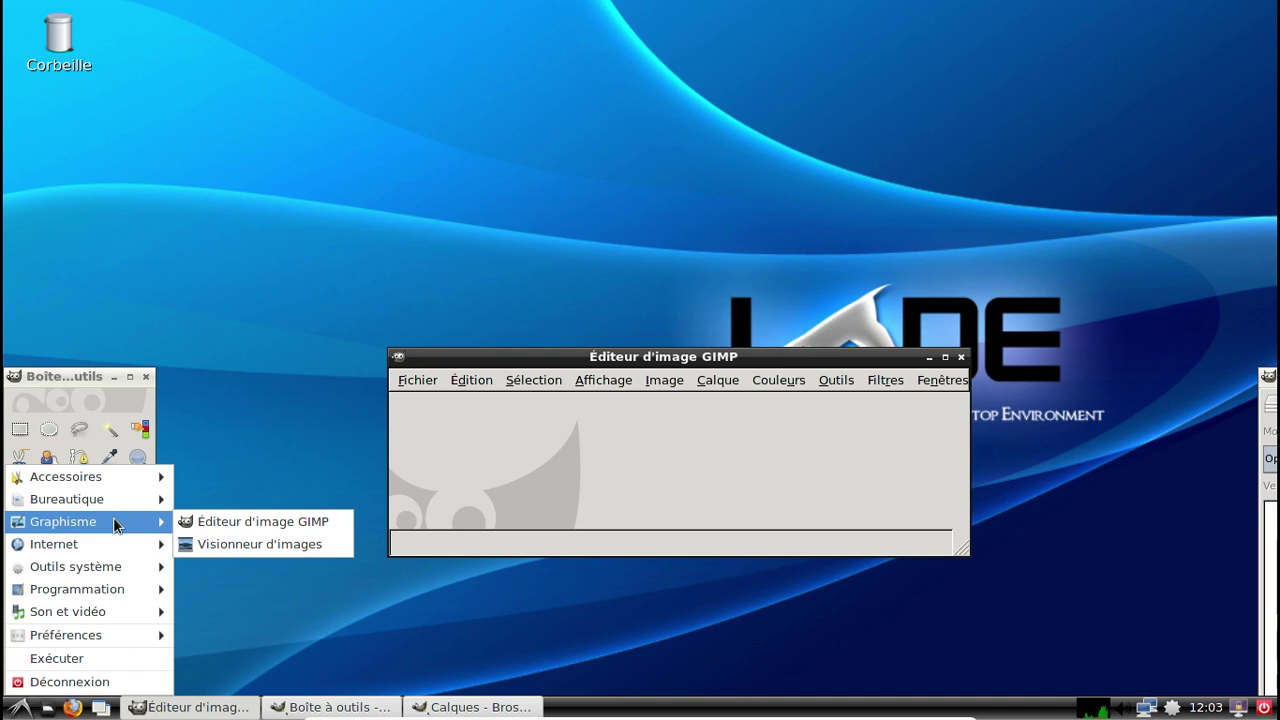
Move the GIMP image window up and left, then switch GIMP to single-window mode.
click(619, 301)
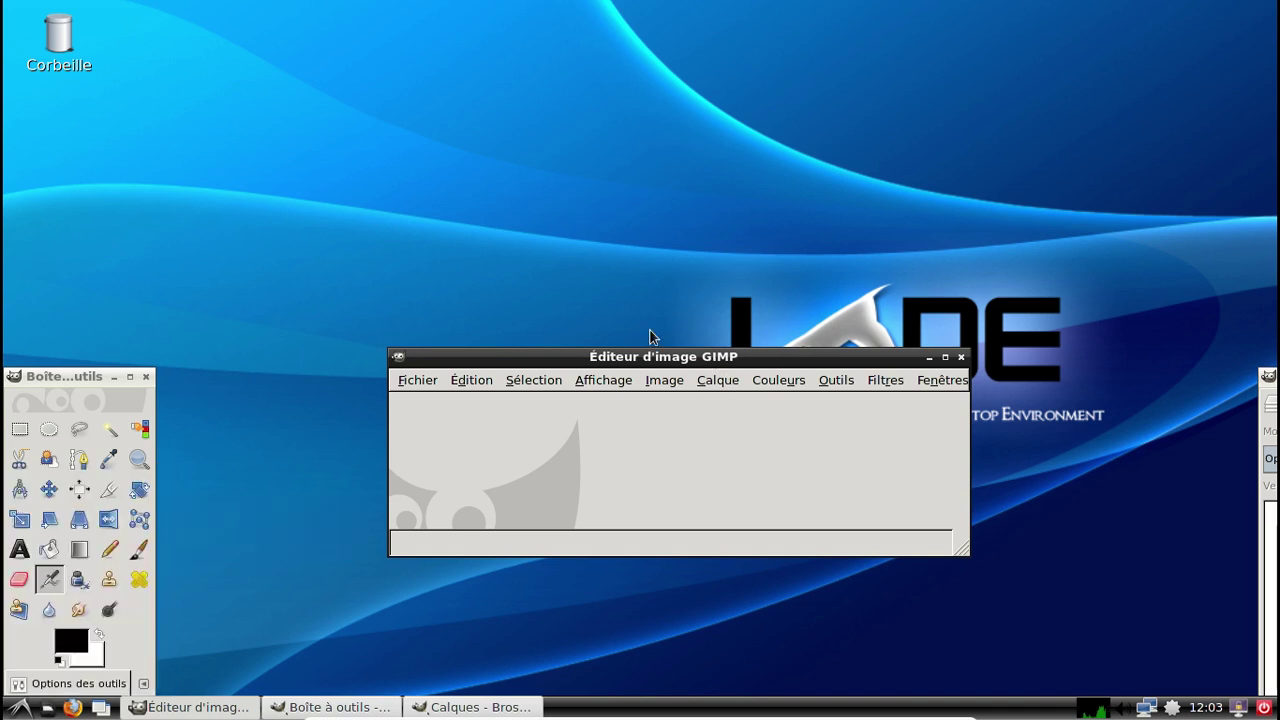
drag(700, 359, 604, 216)
click(846, 236)
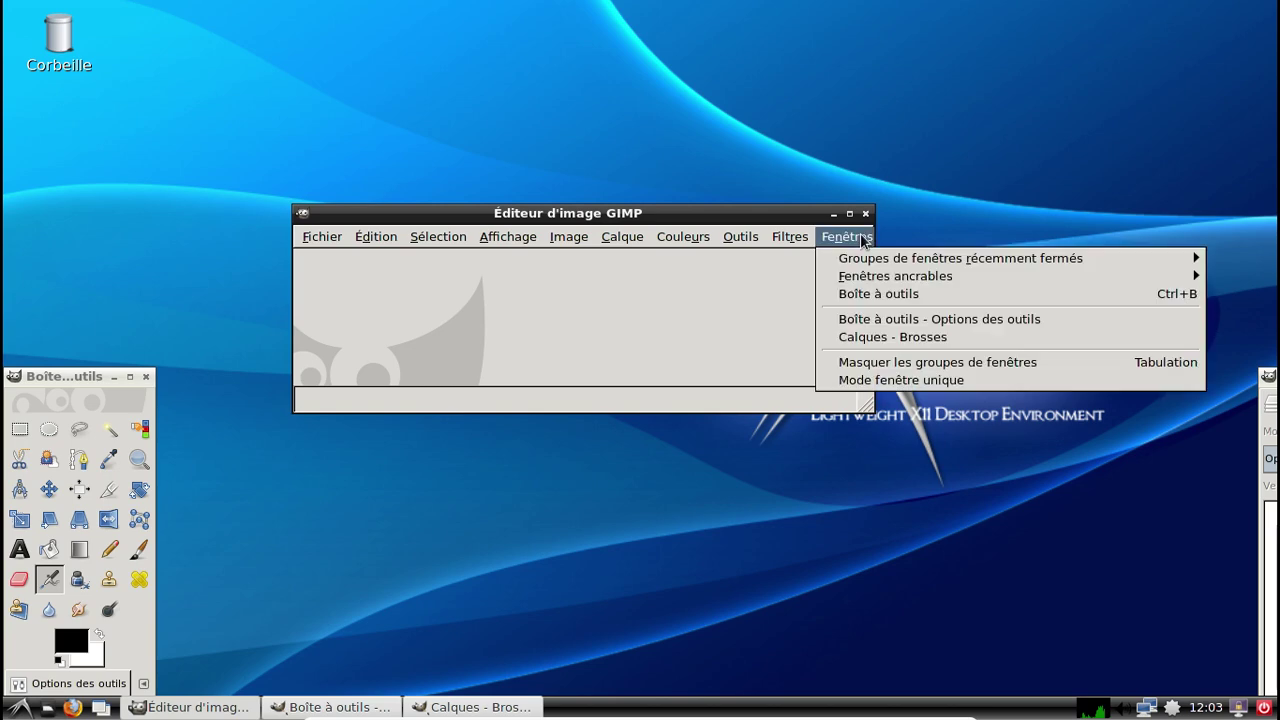
click(916, 381)
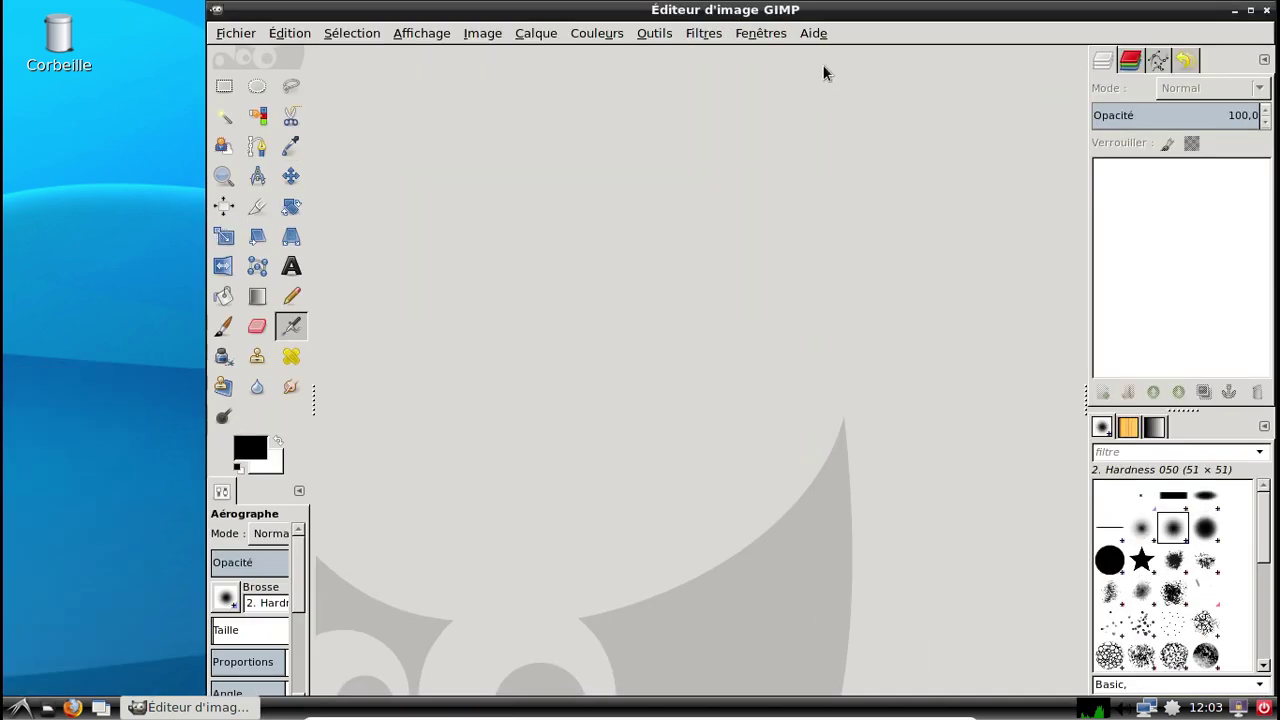
Check the GIMP 2.8.20 version in the About box, then quit GIMP.
click(813, 33)
click(856, 121)
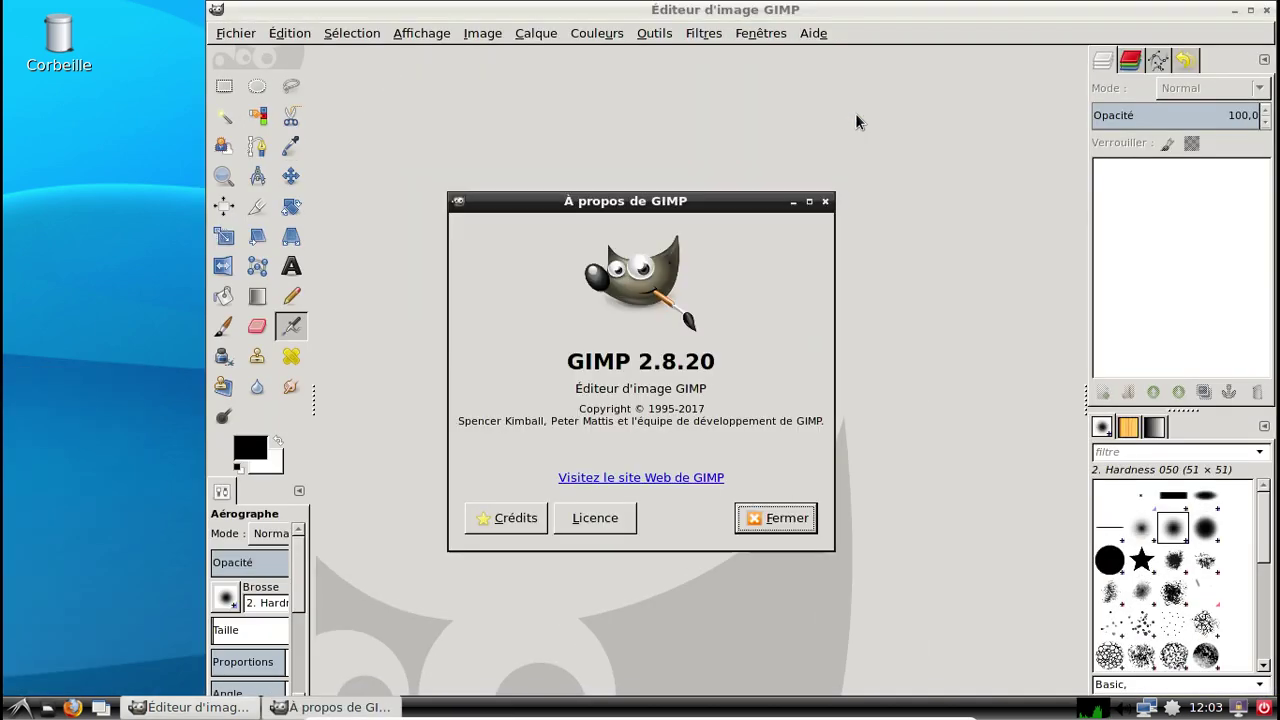
click(792, 517)
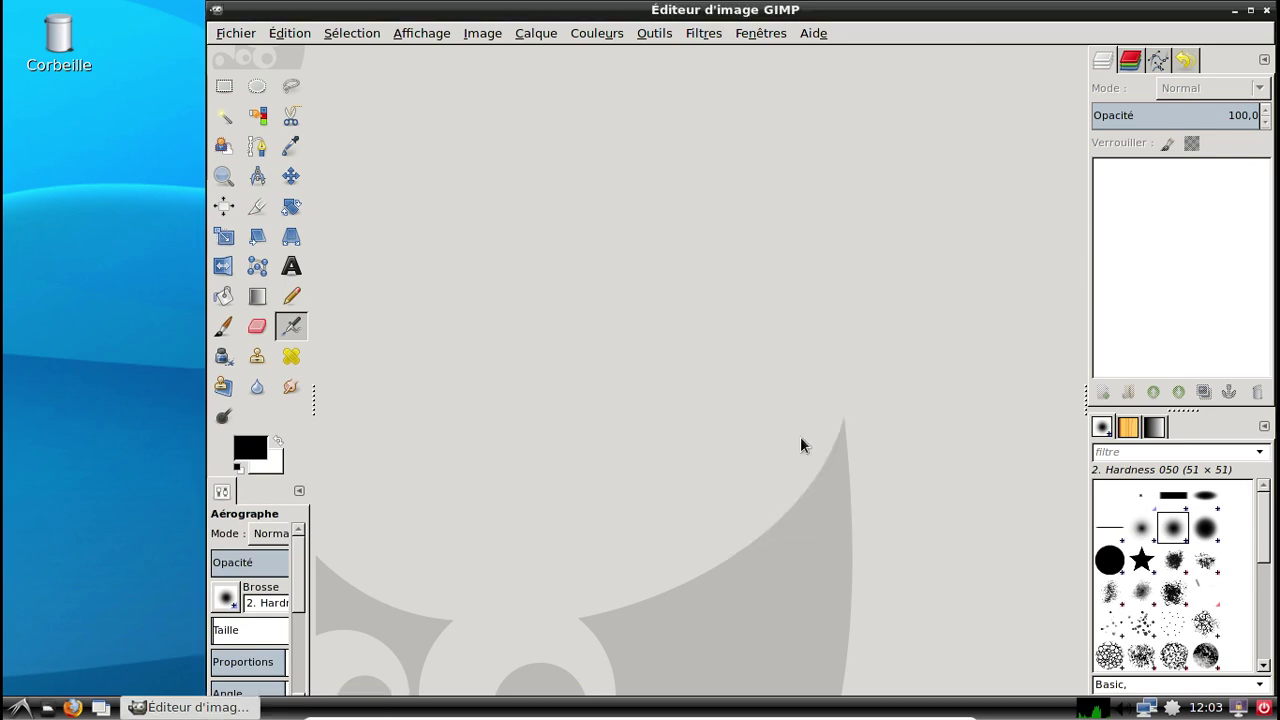
click(1266, 10)
Browse the LXDE menu categories and launch Emacs from Programmation.
right_click(1173, 708)
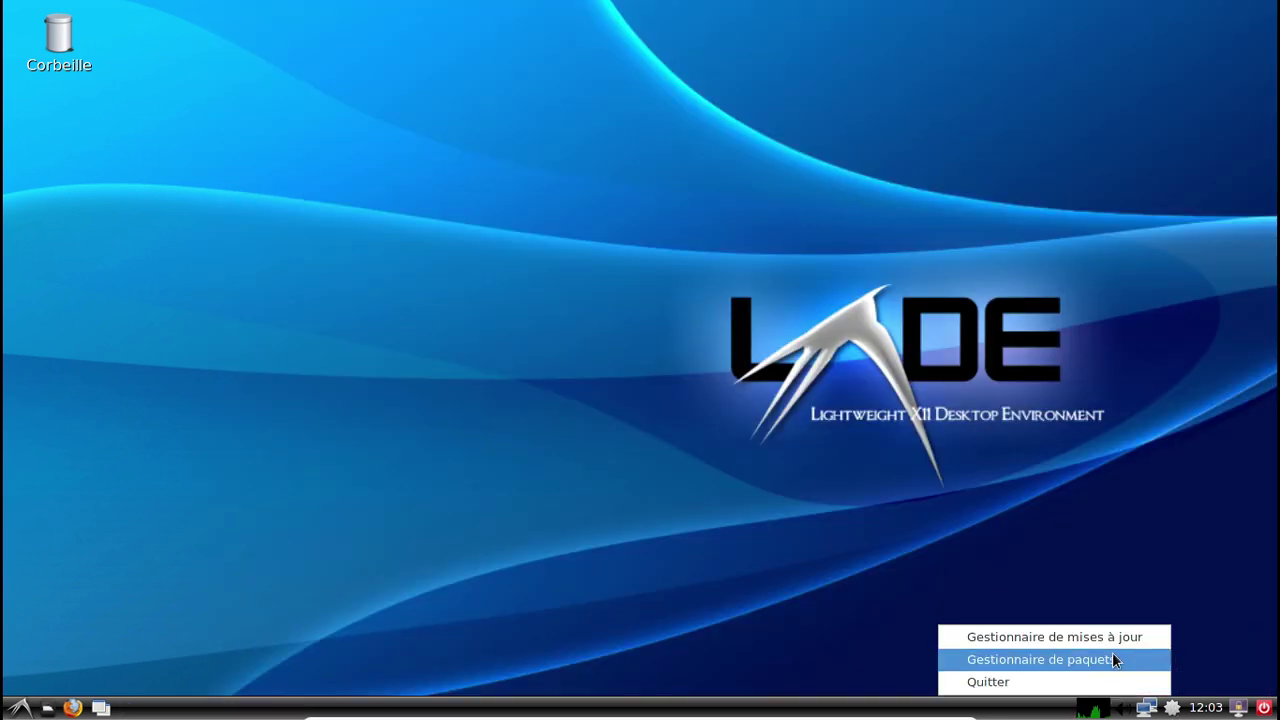
click(1115, 660)
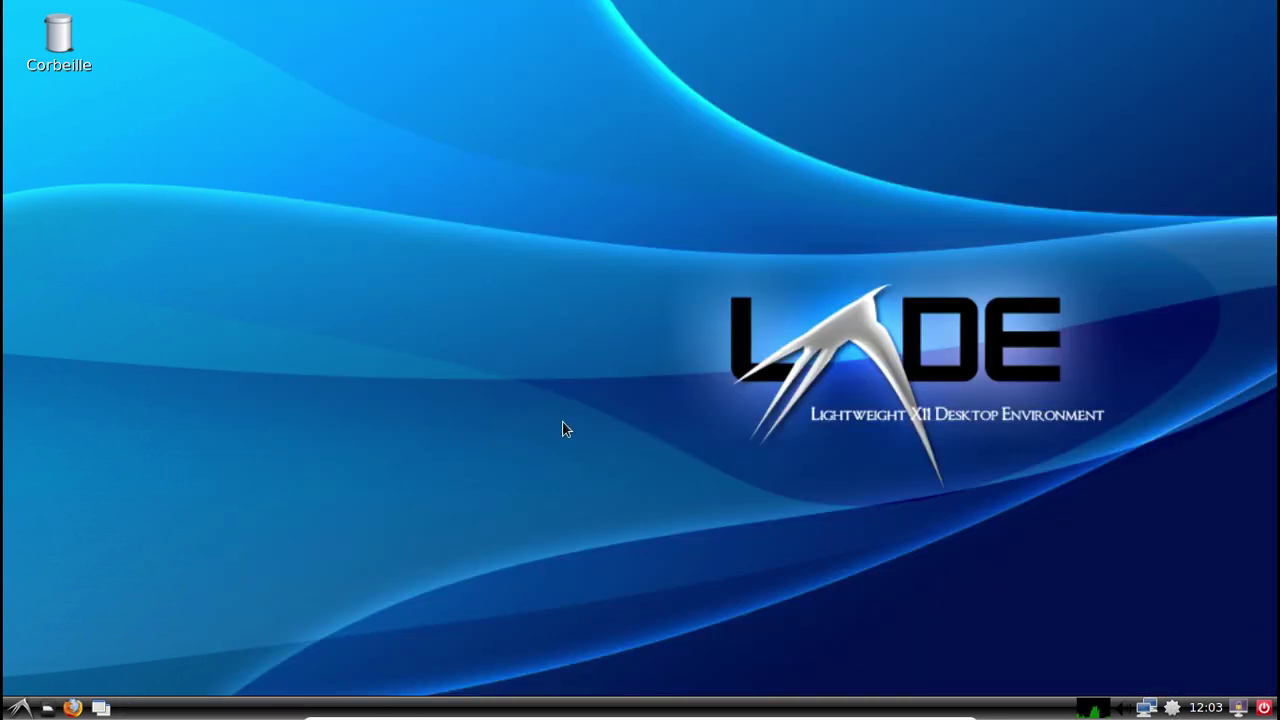
click(20, 708)
mouse_move(76, 478)
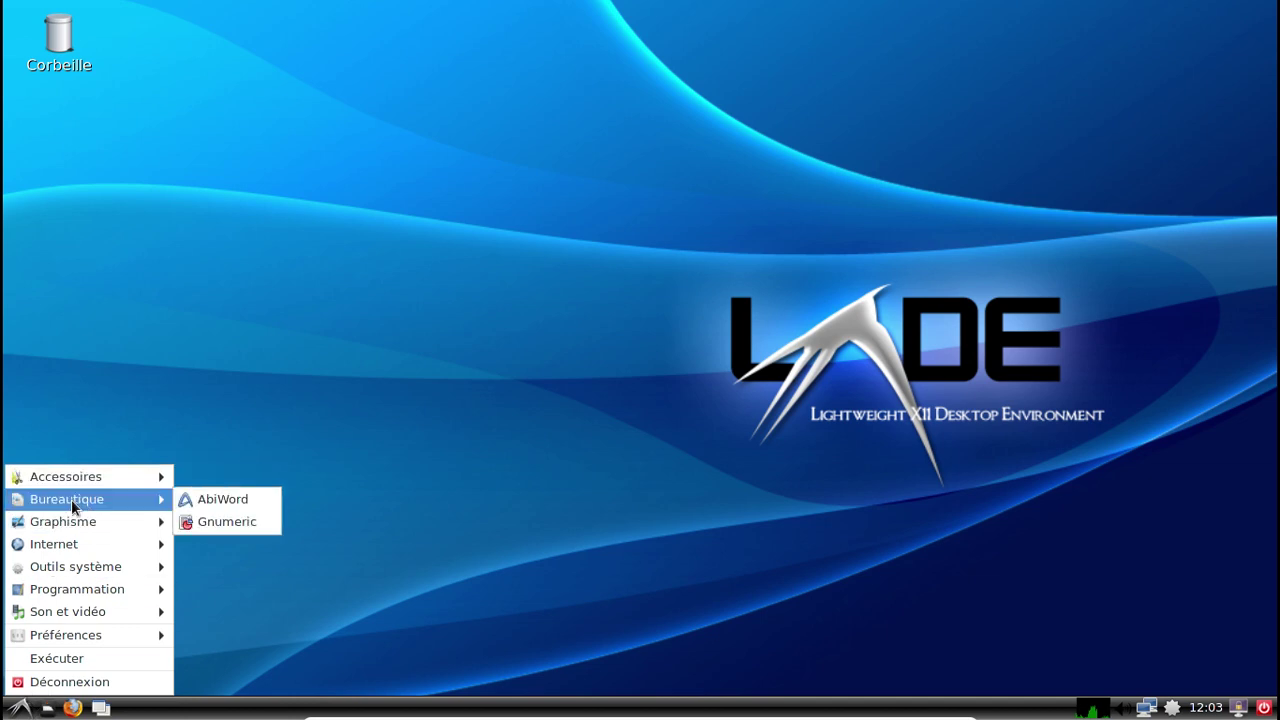
mouse_move(80, 544)
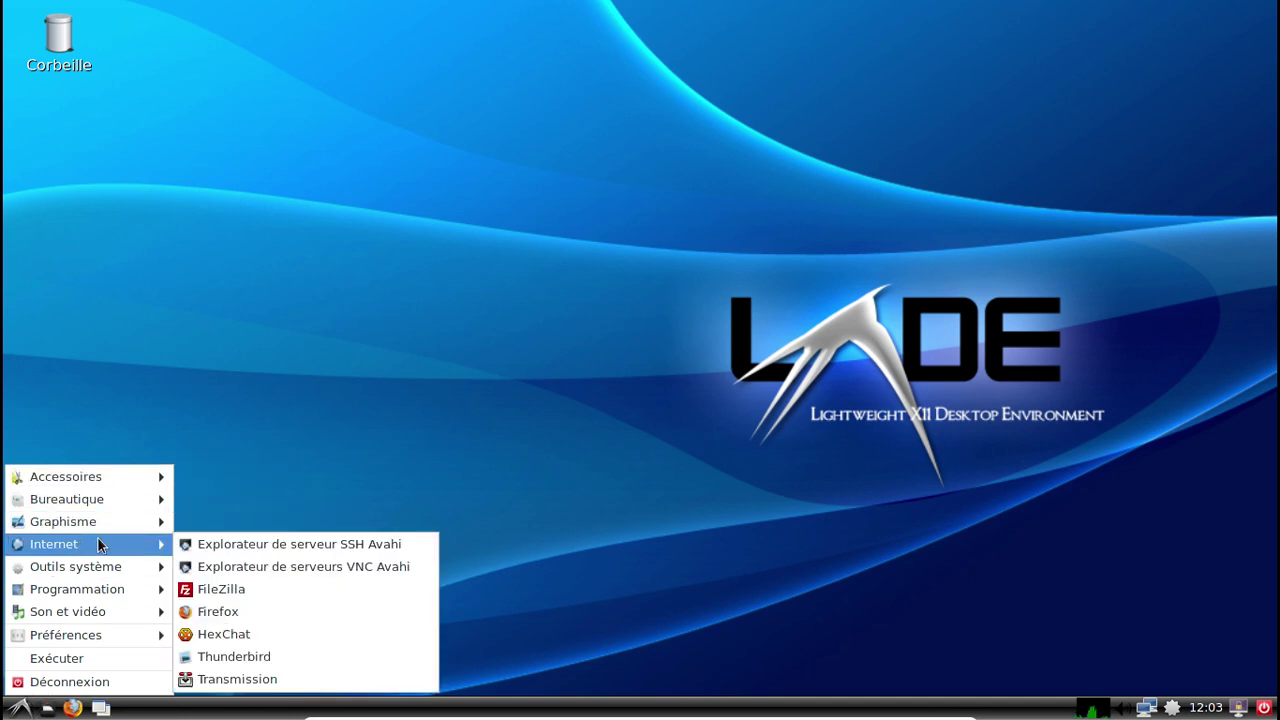
mouse_move(103, 566)
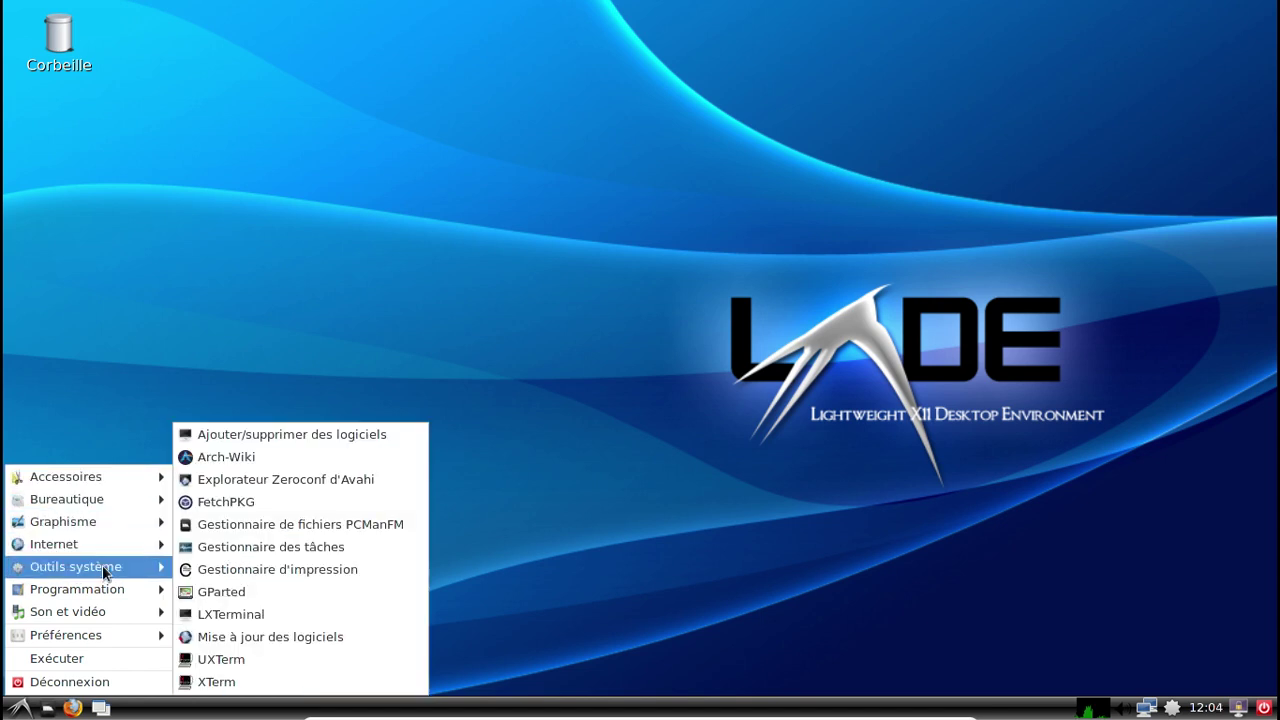
mouse_move(107, 594)
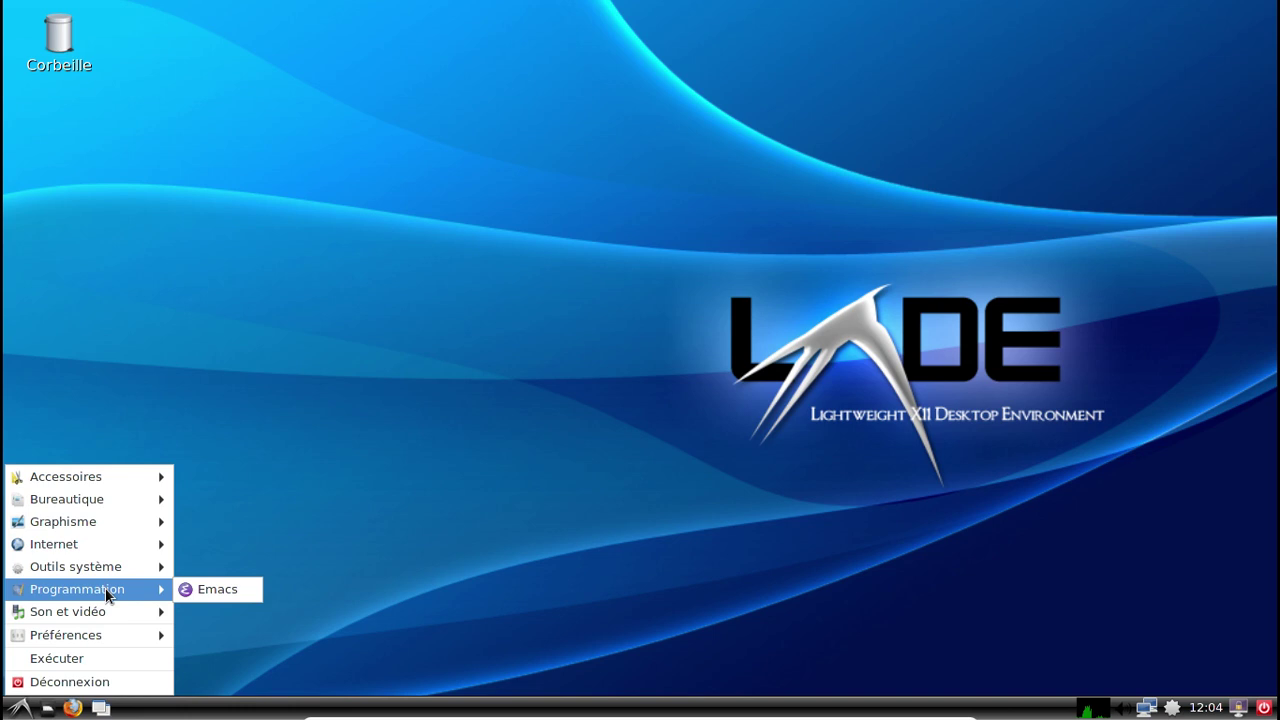
click(209, 590)
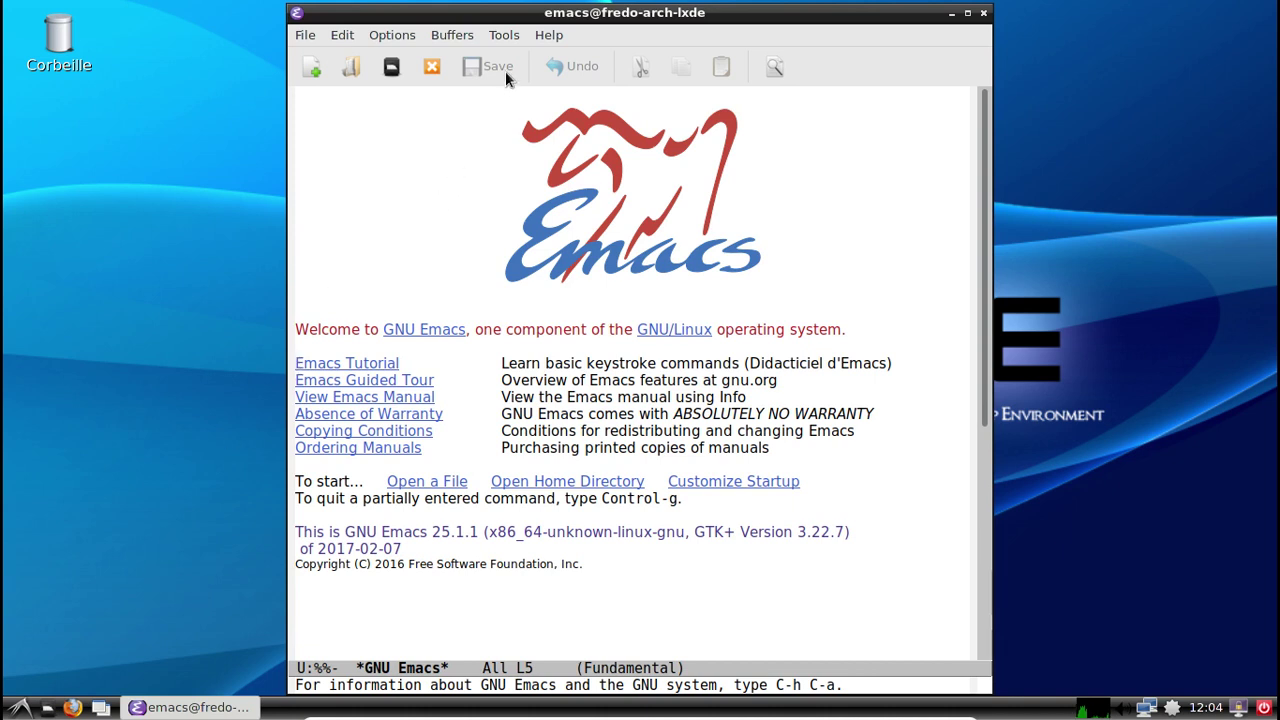
Try the Zone Out game, then start Gomoku with Emacs moving first.
click(505, 35)
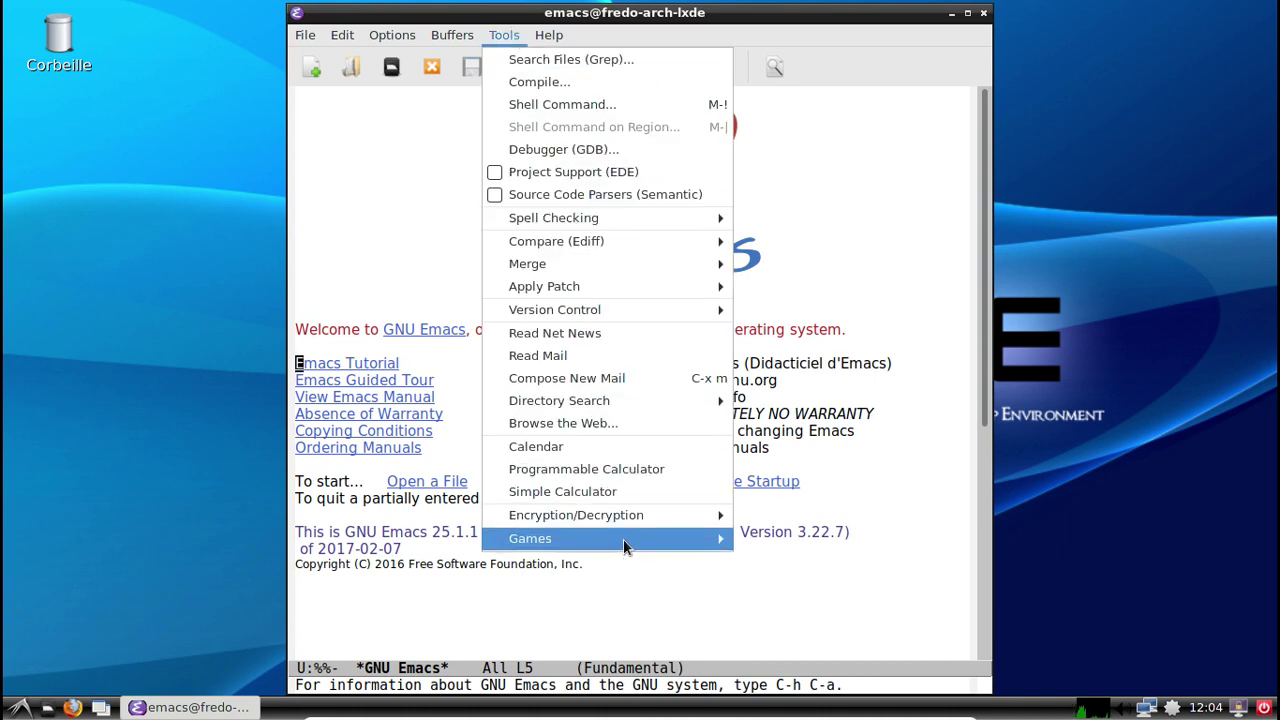
mouse_move(624, 545)
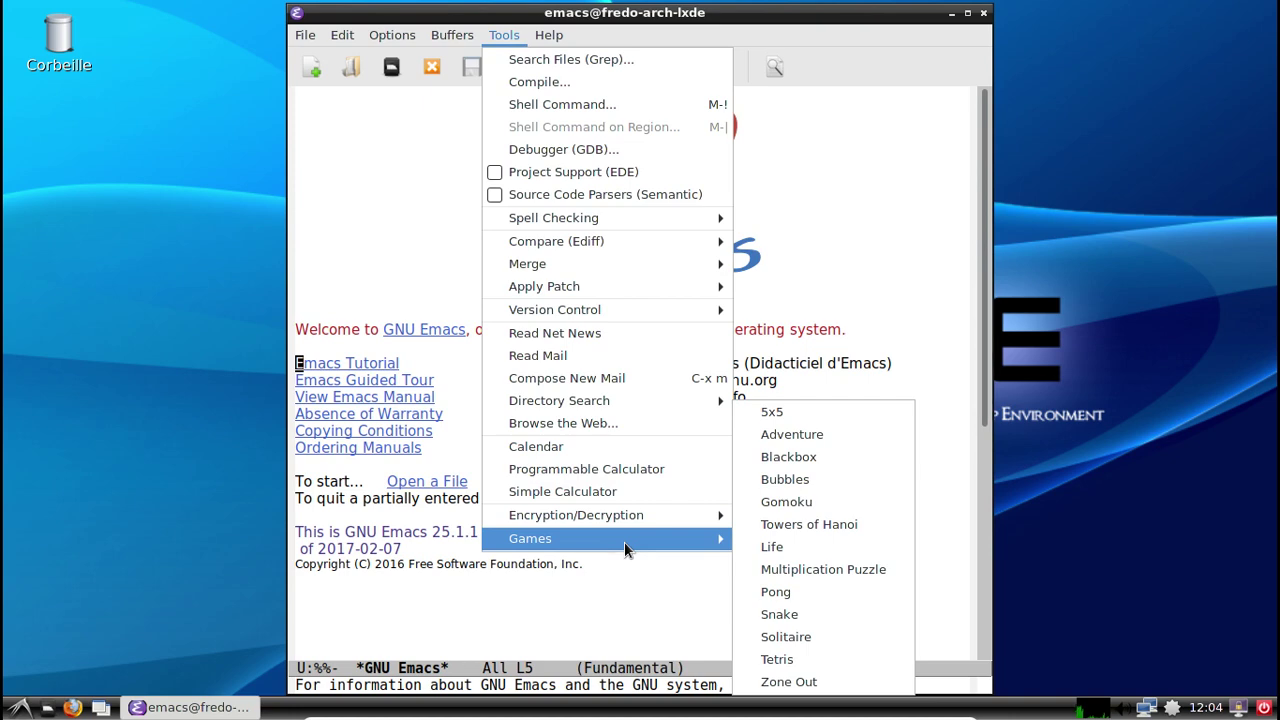
click(820, 686)
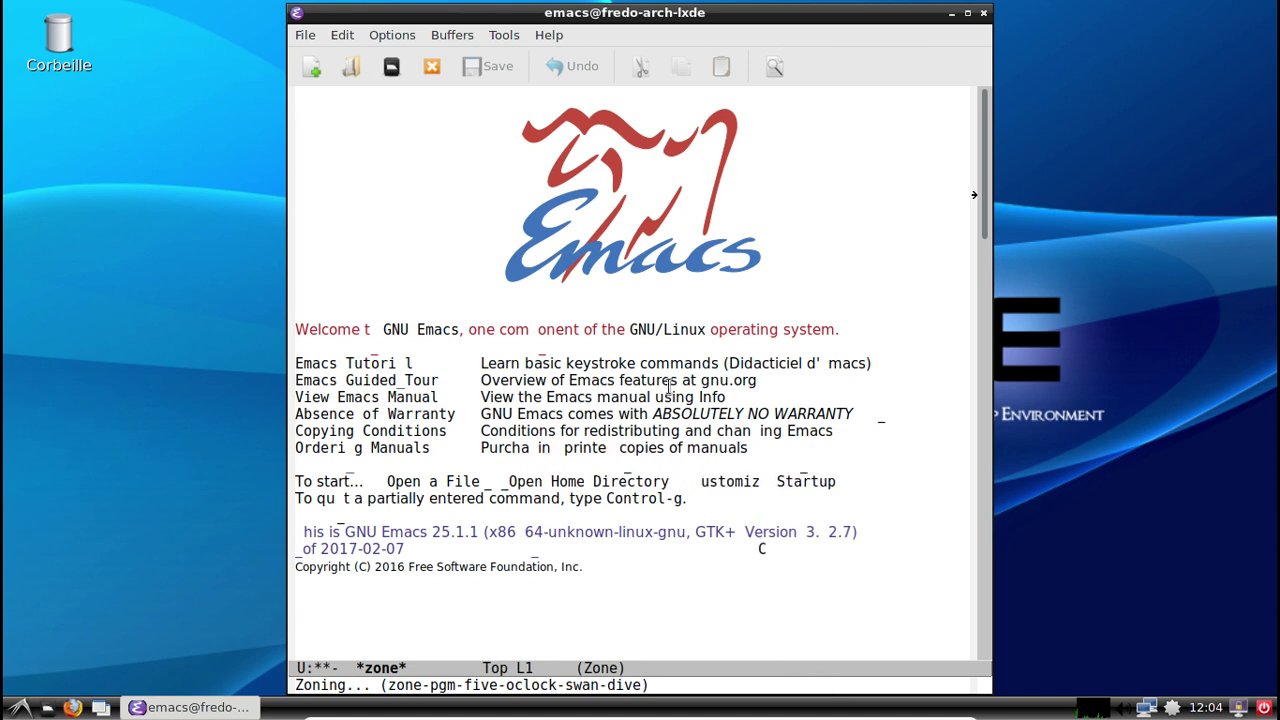
click(504, 35)
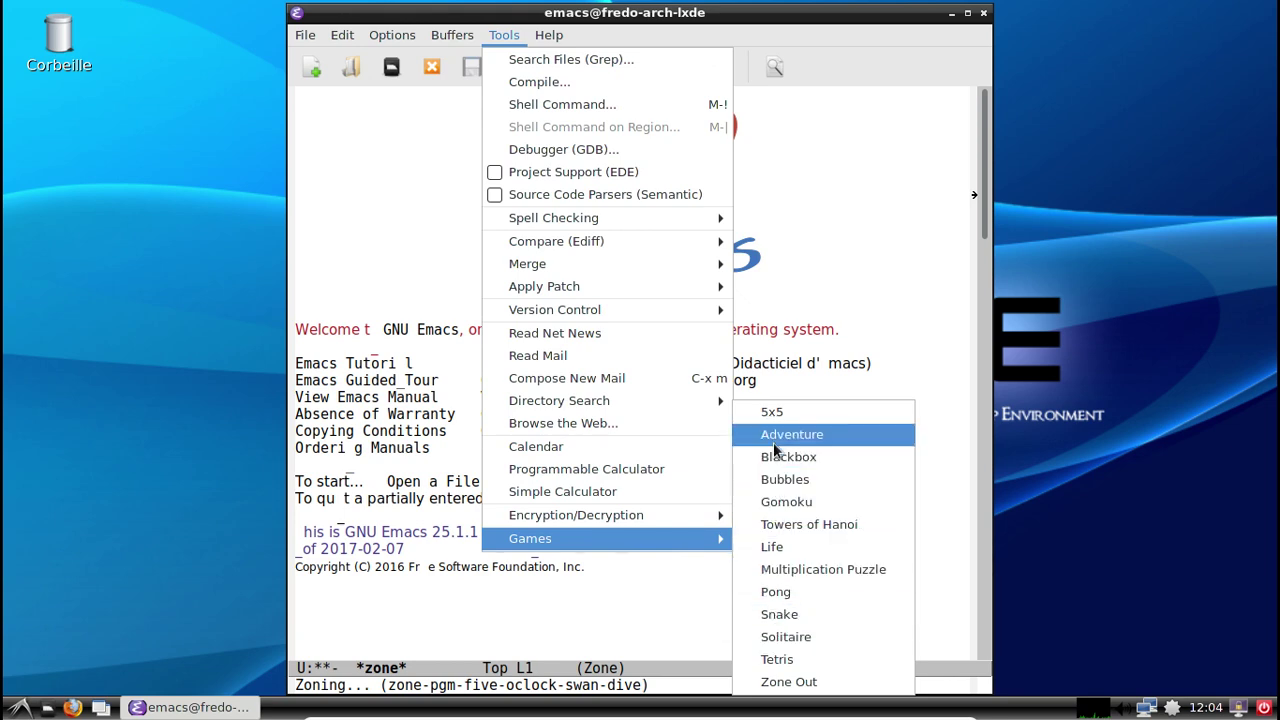
click(787, 501)
click(631, 402)
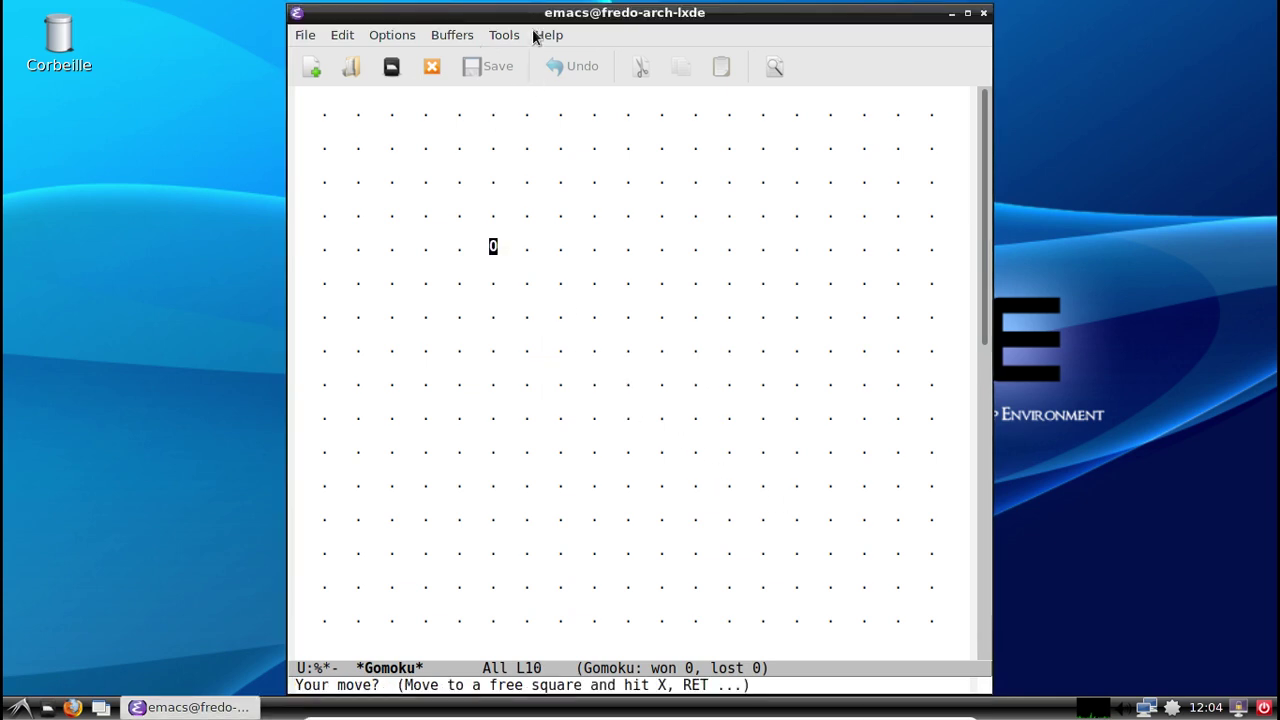
View the About GNU Emacs page, then close Emacs.
click(548, 35)
click(639, 445)
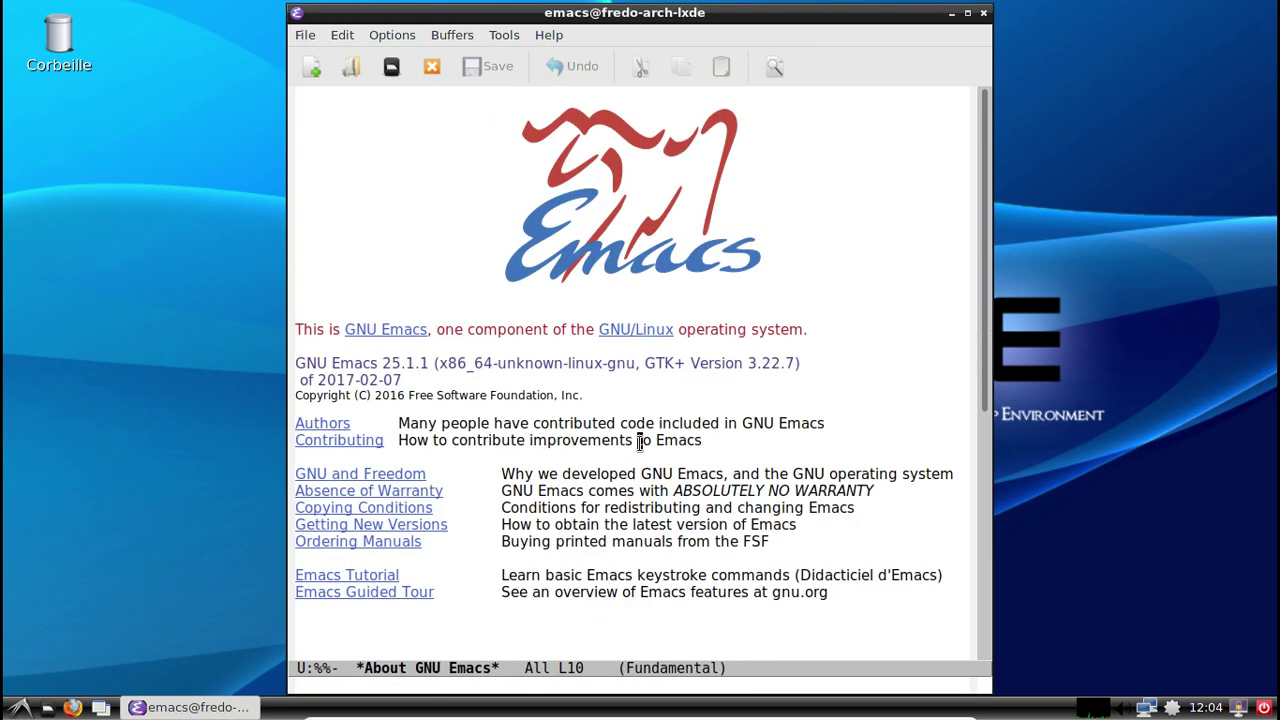
click(983, 14)
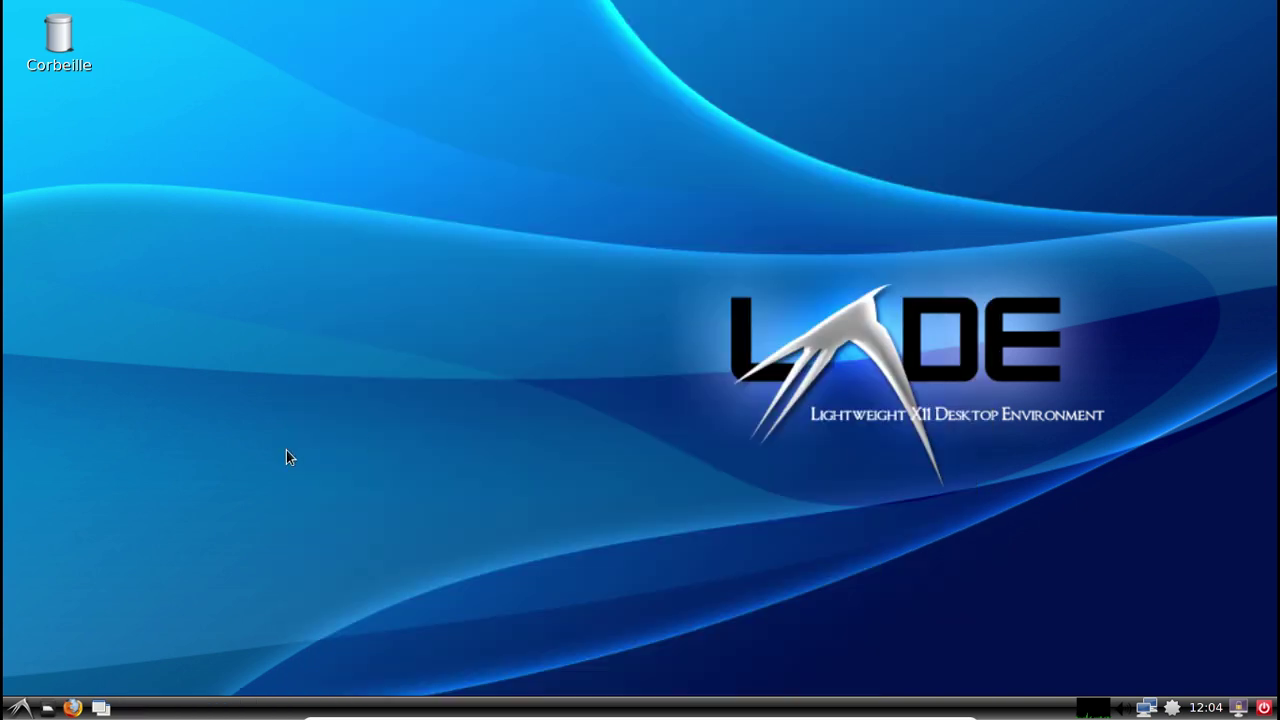
Launch Ajouter/supprimer des logiciels from the Outils système menu.
click(21, 708)
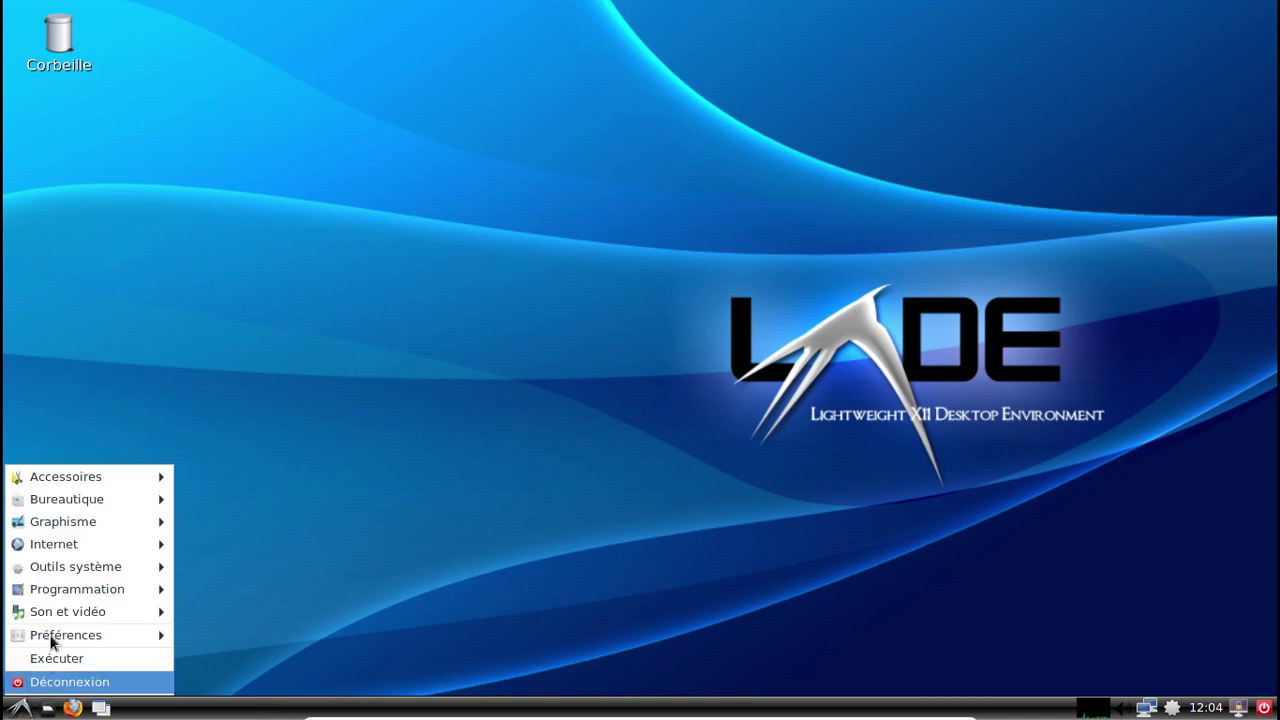
mouse_move(63, 596)
mouse_move(61, 567)
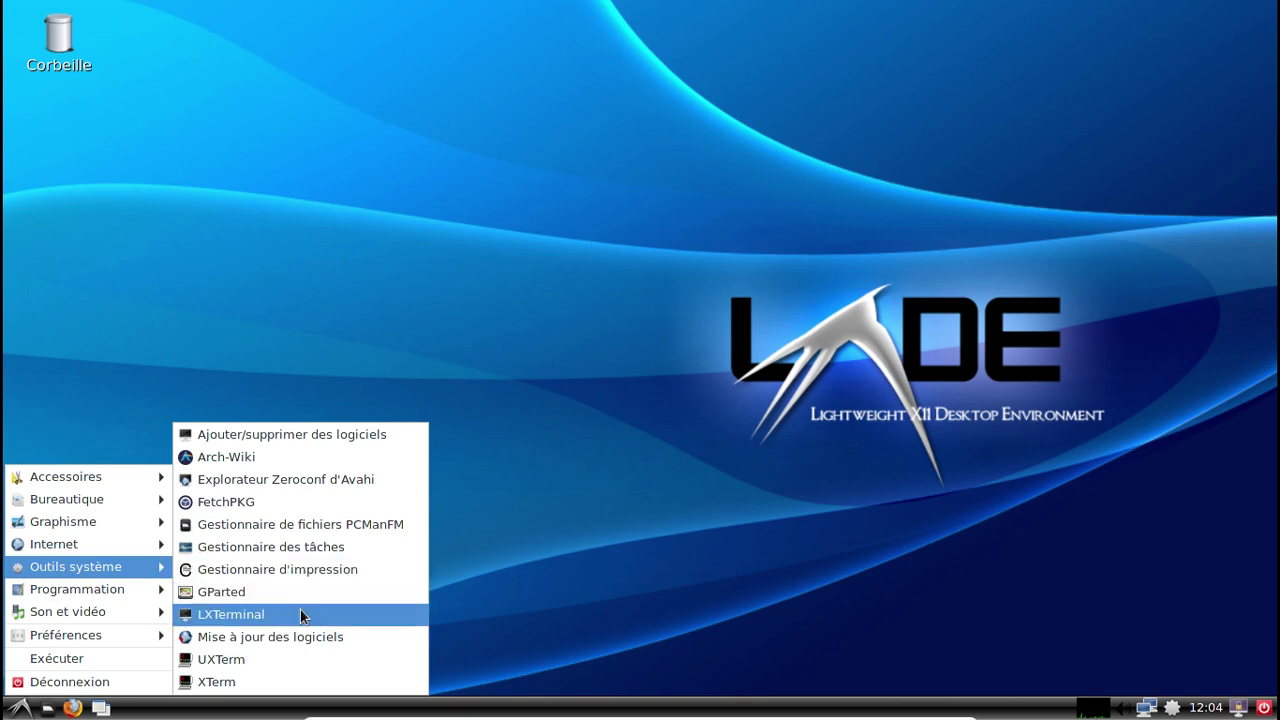
click(402, 436)
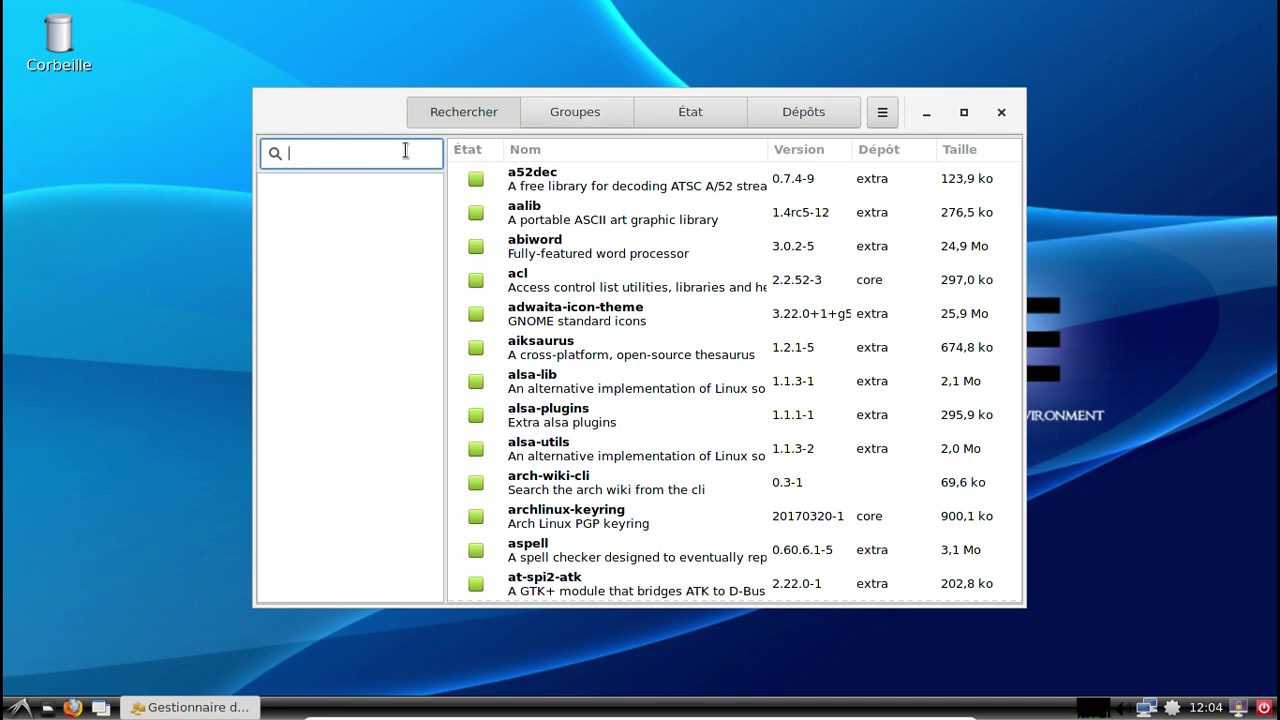
Uninstall the xterm package in Pamac, authorising with the account password.
text(xterm)
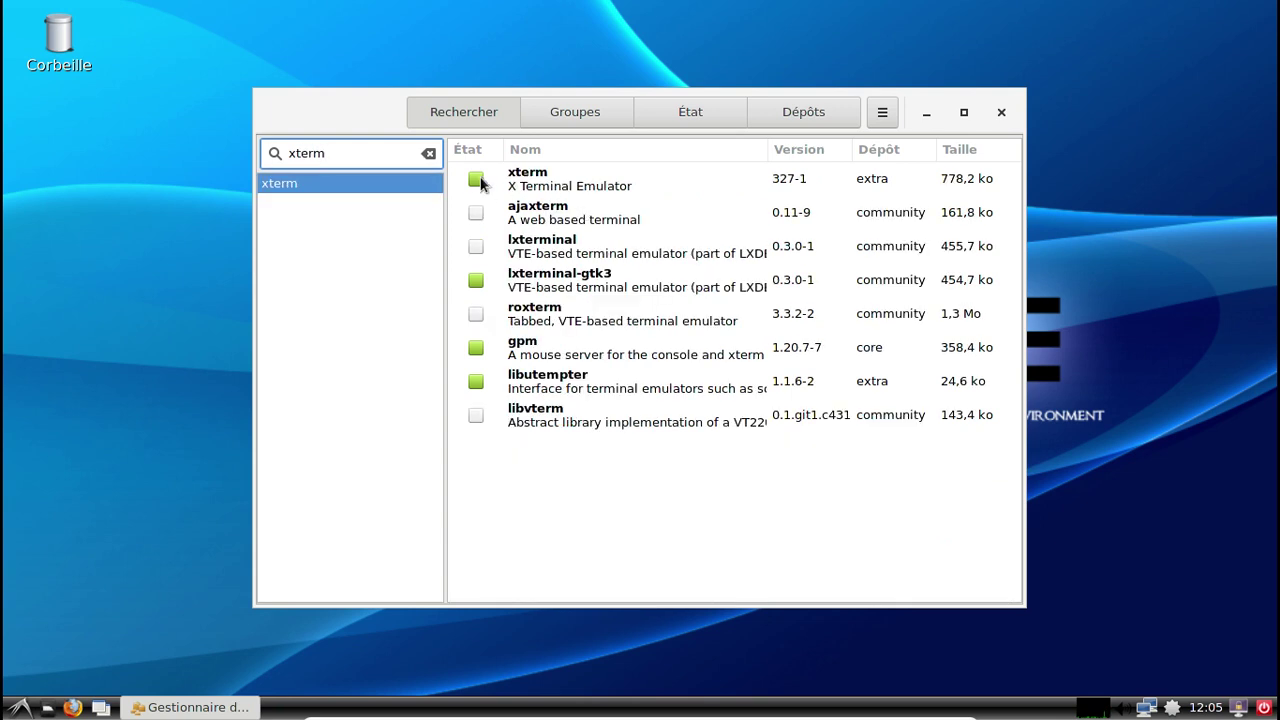
click(476, 179)
click(863, 575)
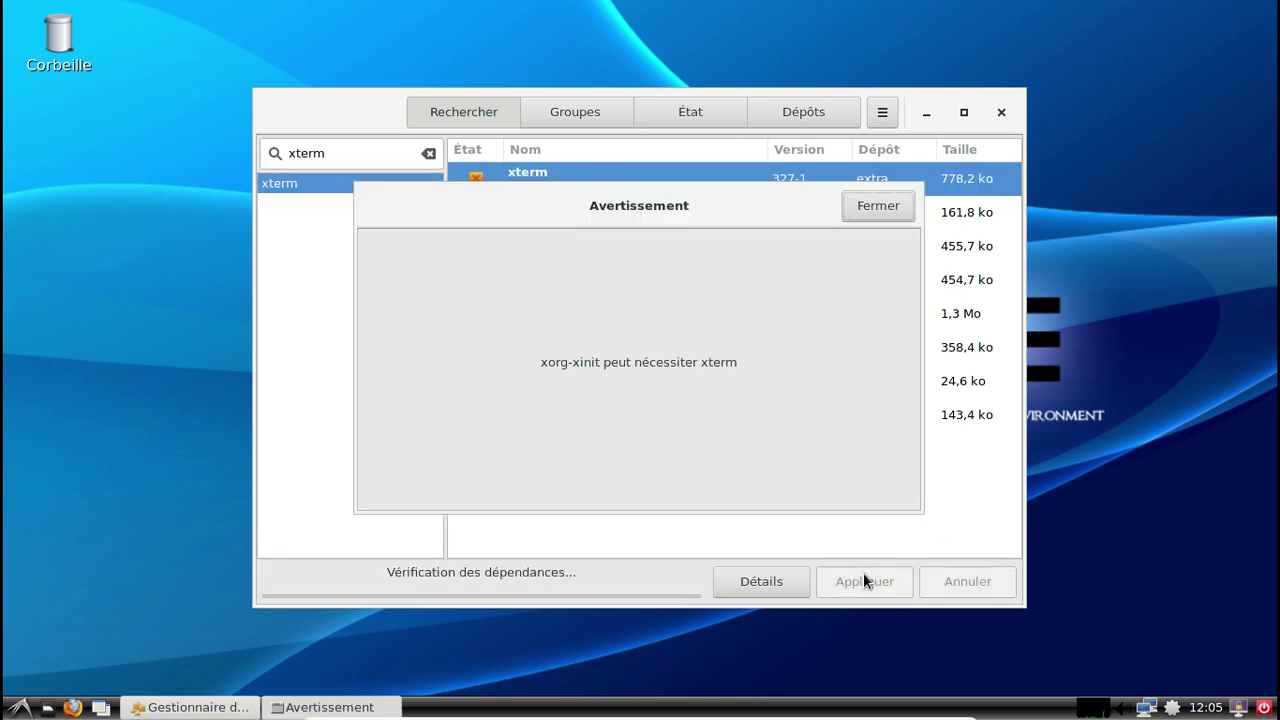
click(876, 207)
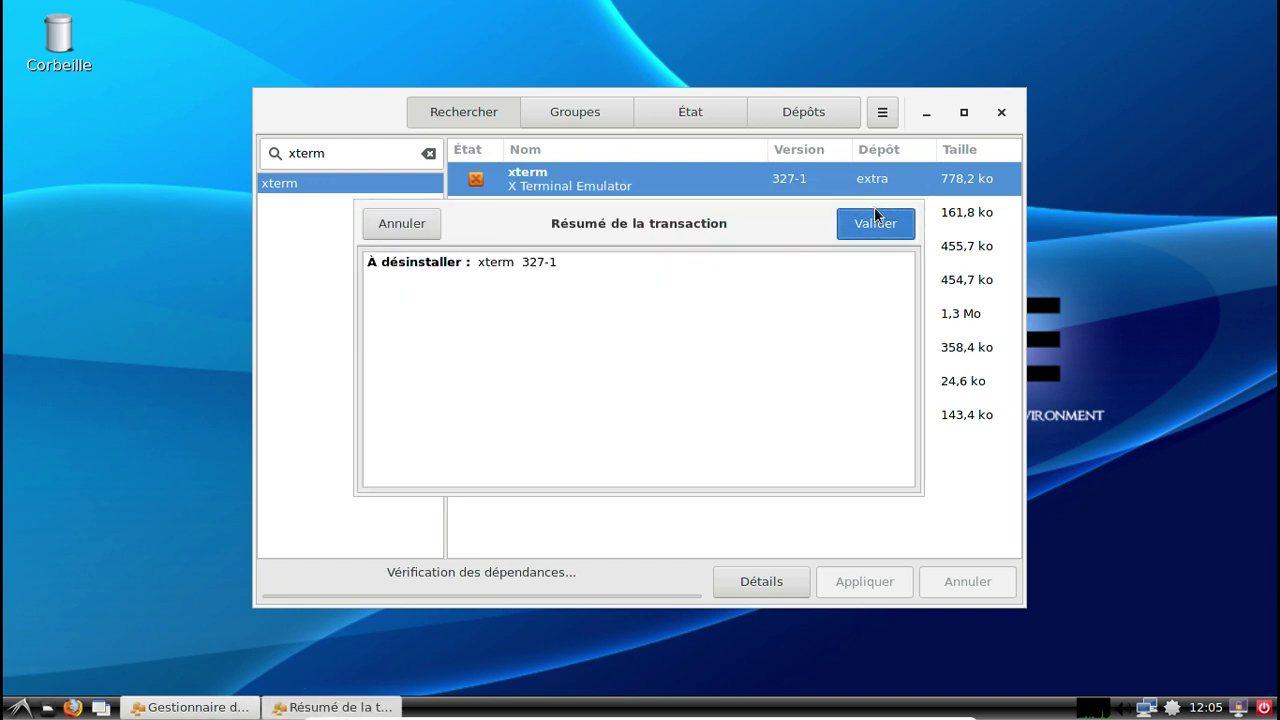
click(874, 207)
text(********)
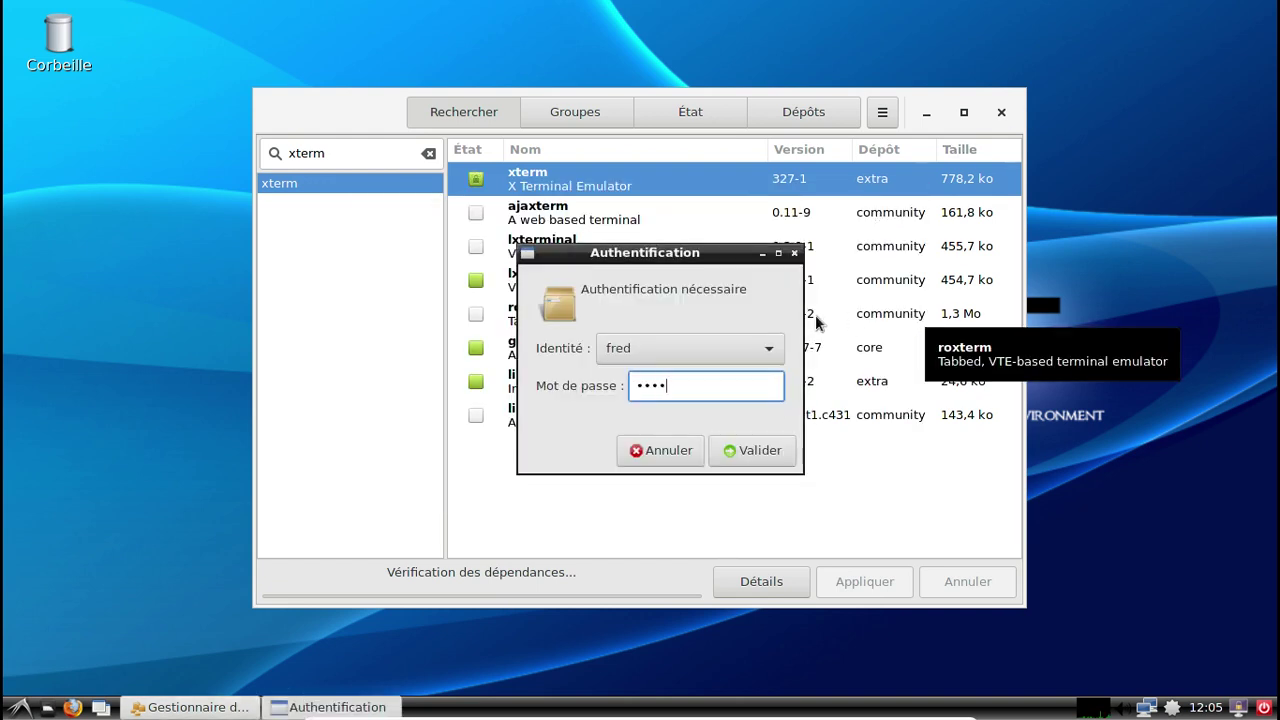
key(Return)
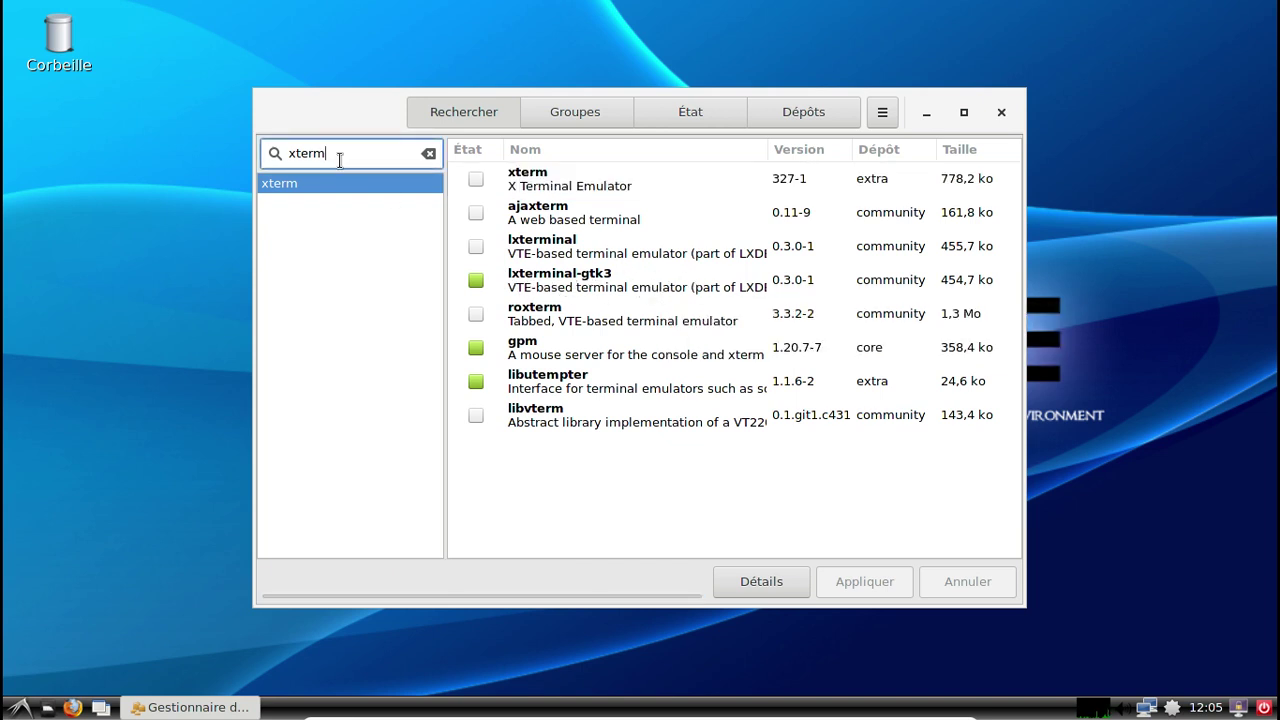
Clear 'xterm' from the Pamac search box.
drag(336, 155, 273, 157)
key(BackSpace)
click(18, 708)
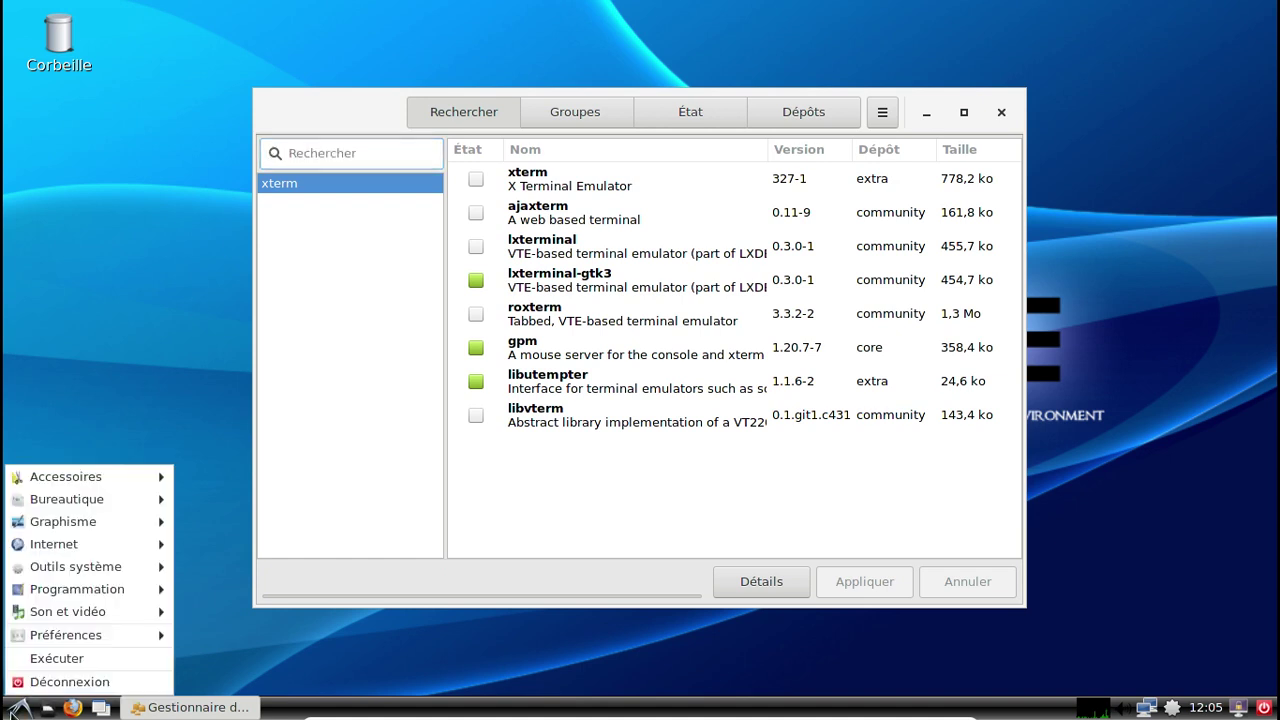
Search for 'leafpad' and install it.
click(331, 151)
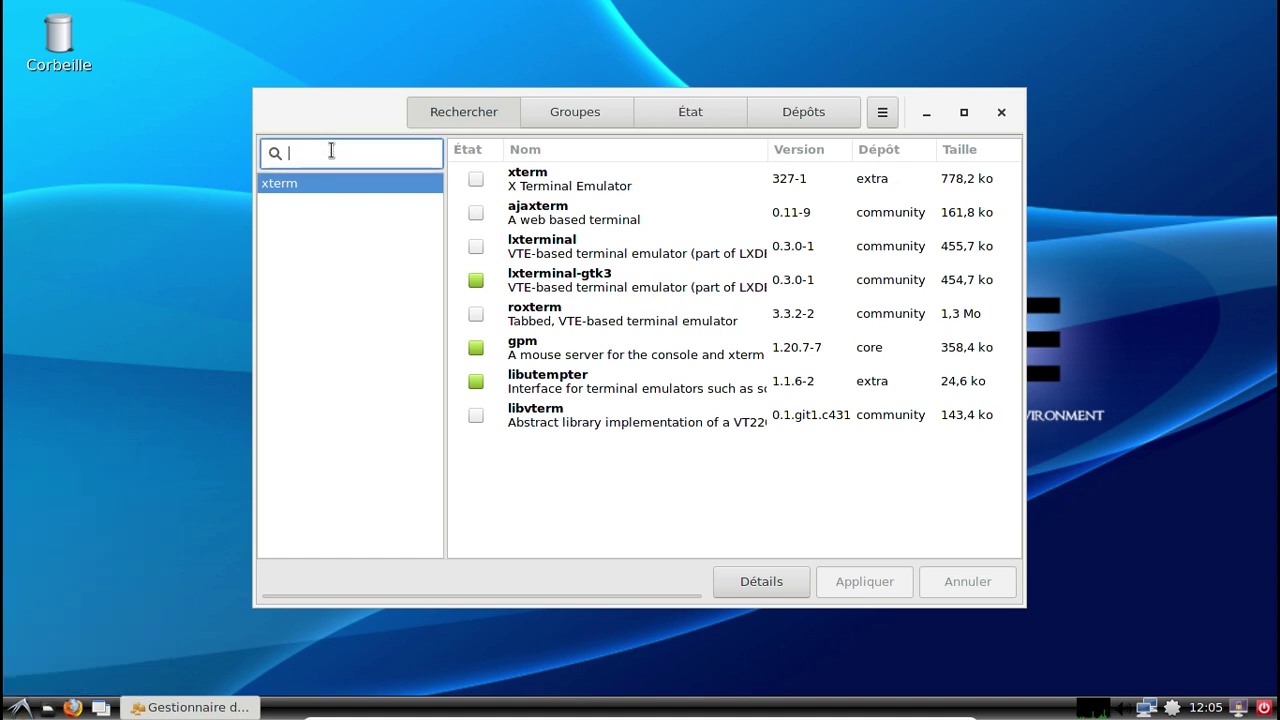
text(leafpad)
key(Return)
click(476, 180)
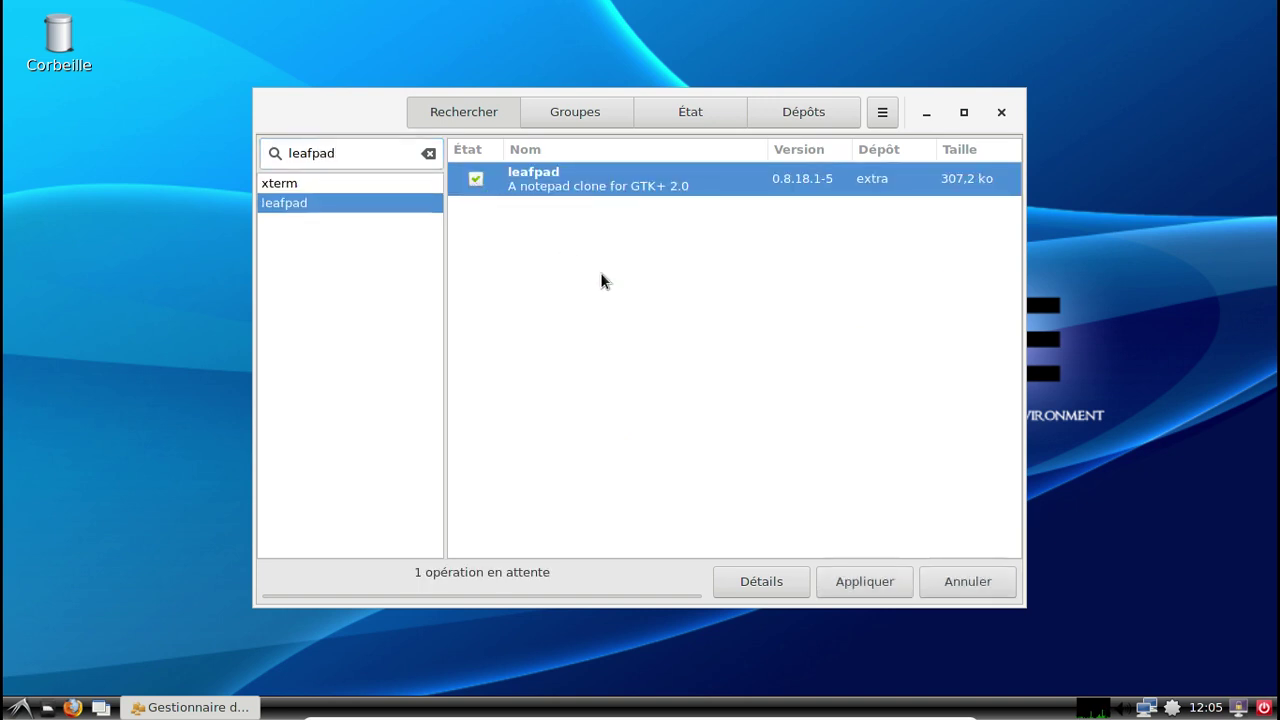
click(886, 584)
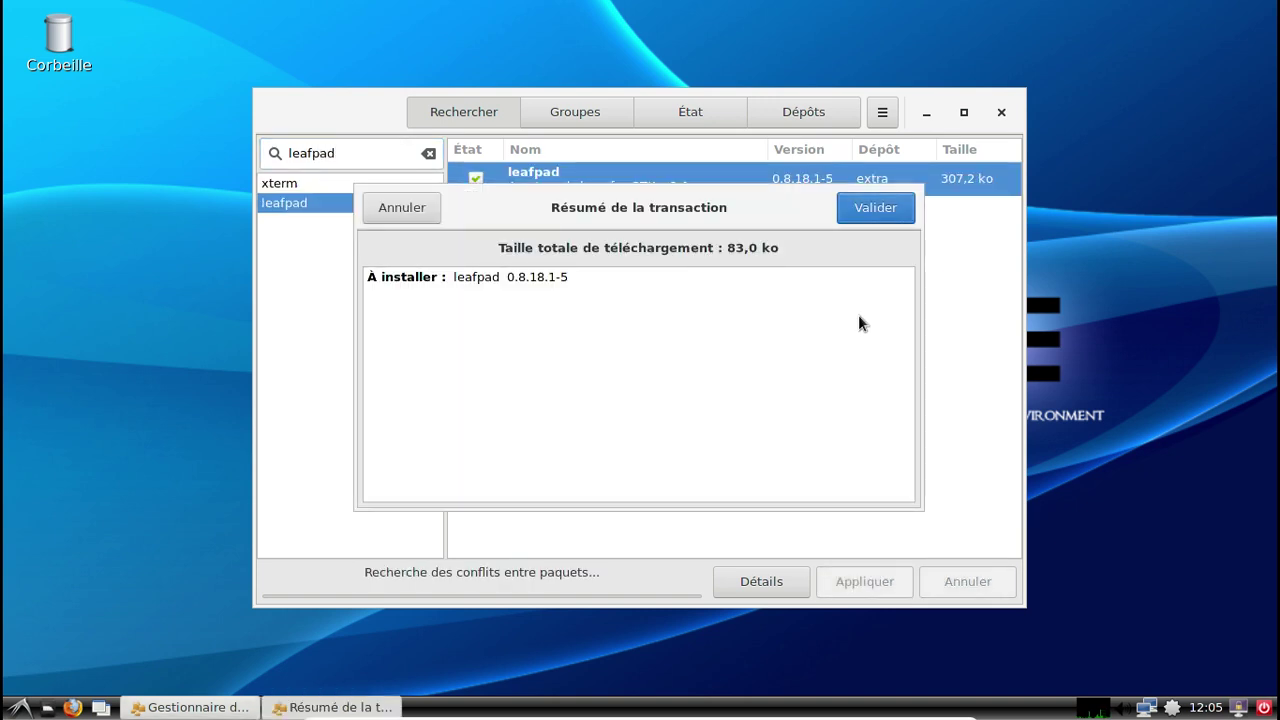
click(874, 207)
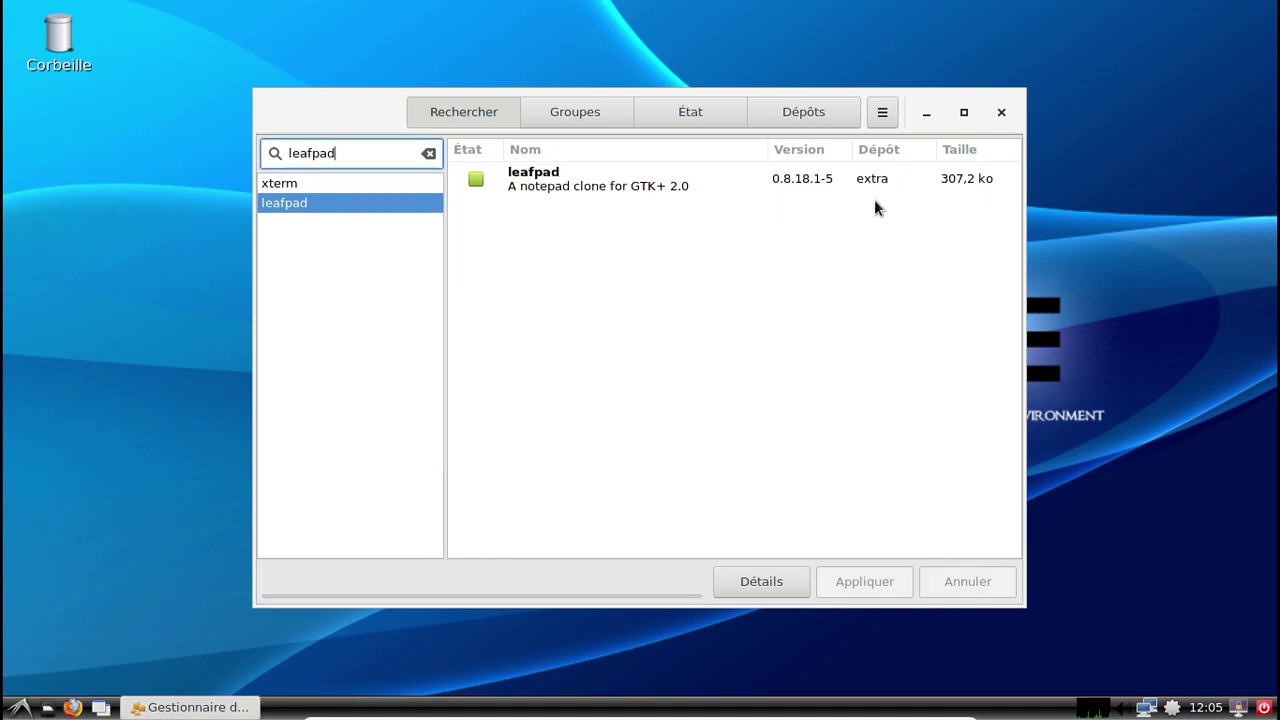
Launch Leafpad from Accessoires, confirm version 0.8.18.1 in About, then close it.
click(20, 707)
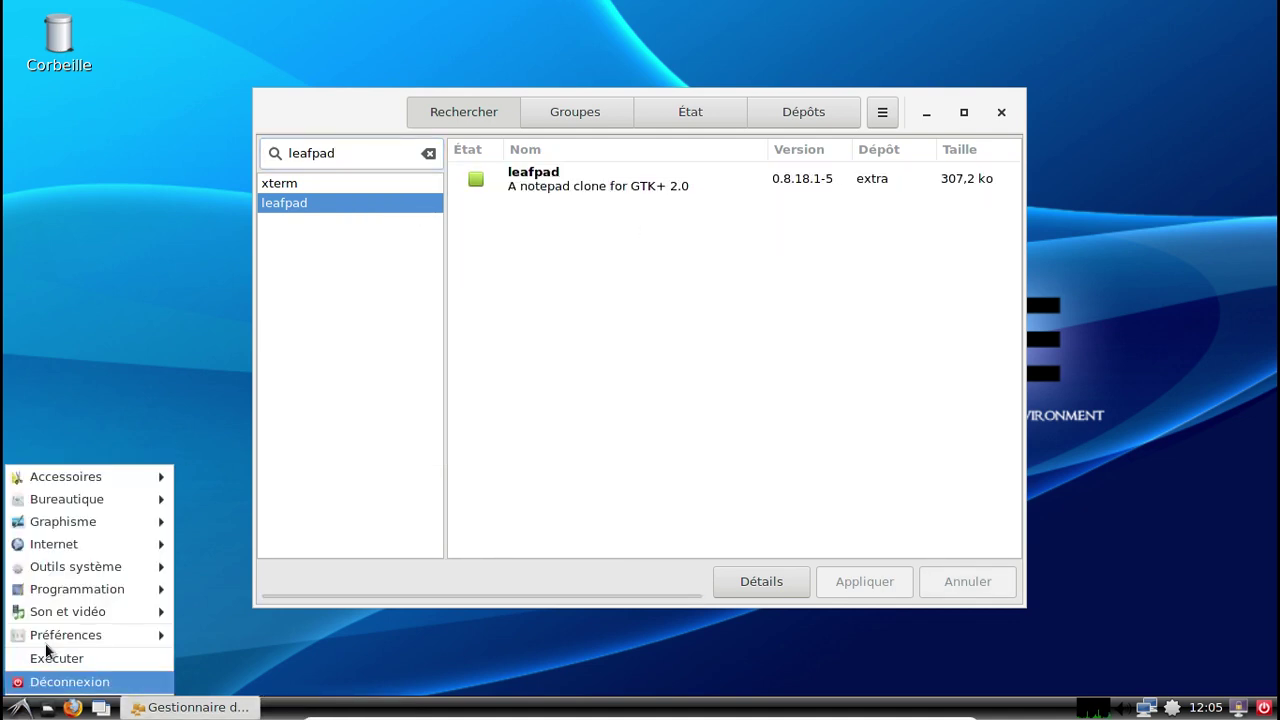
mouse_move(74, 474)
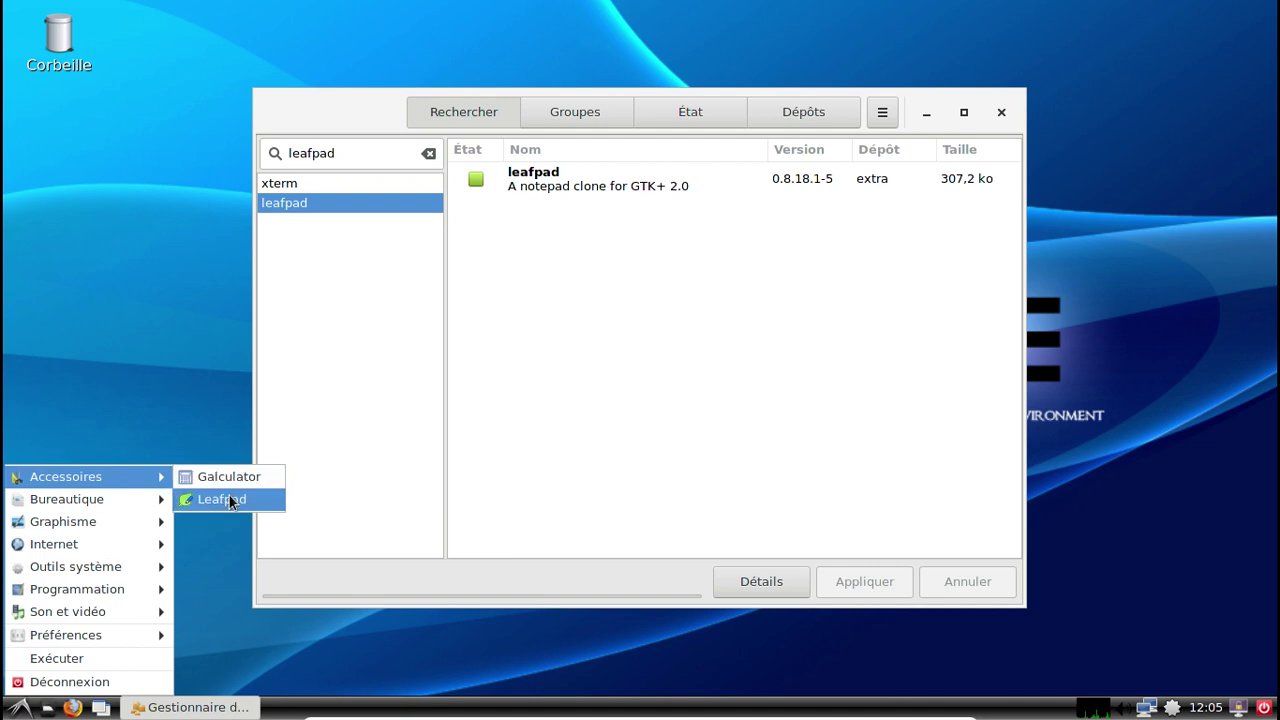
click(229, 500)
click(984, 34)
click(986, 36)
click(989, 36)
click(1010, 57)
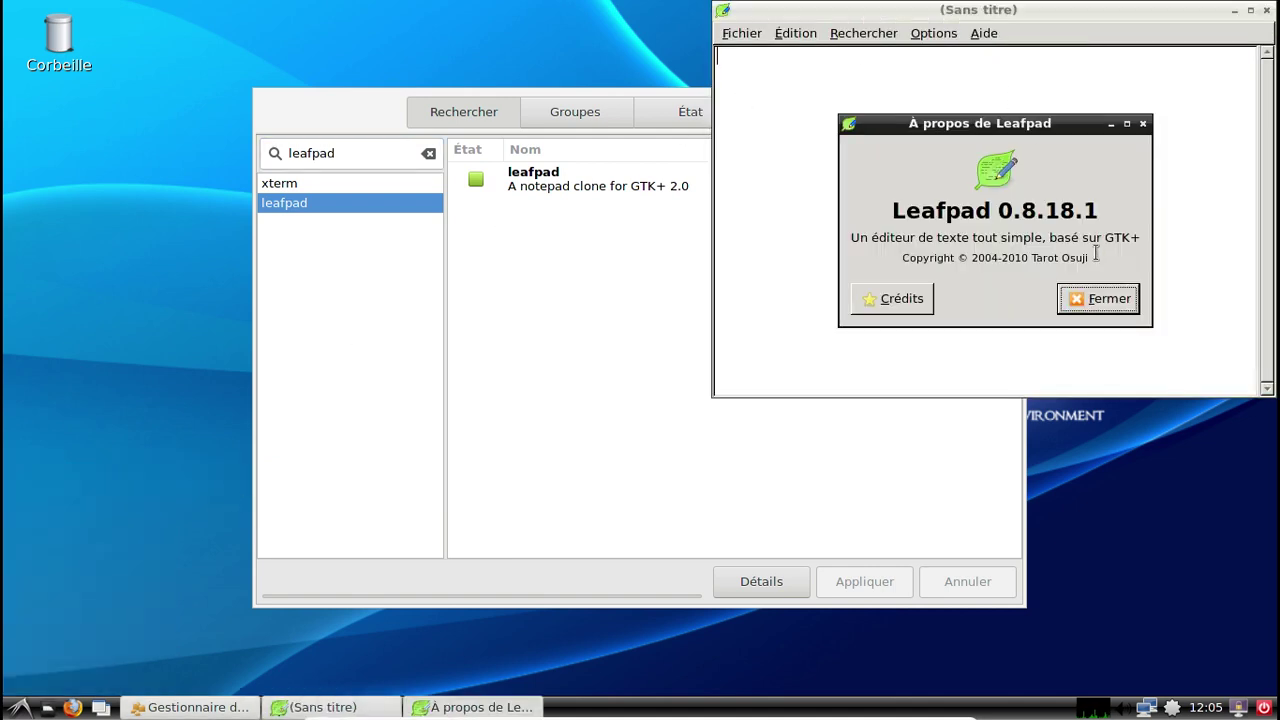
click(1100, 298)
click(1266, 10)
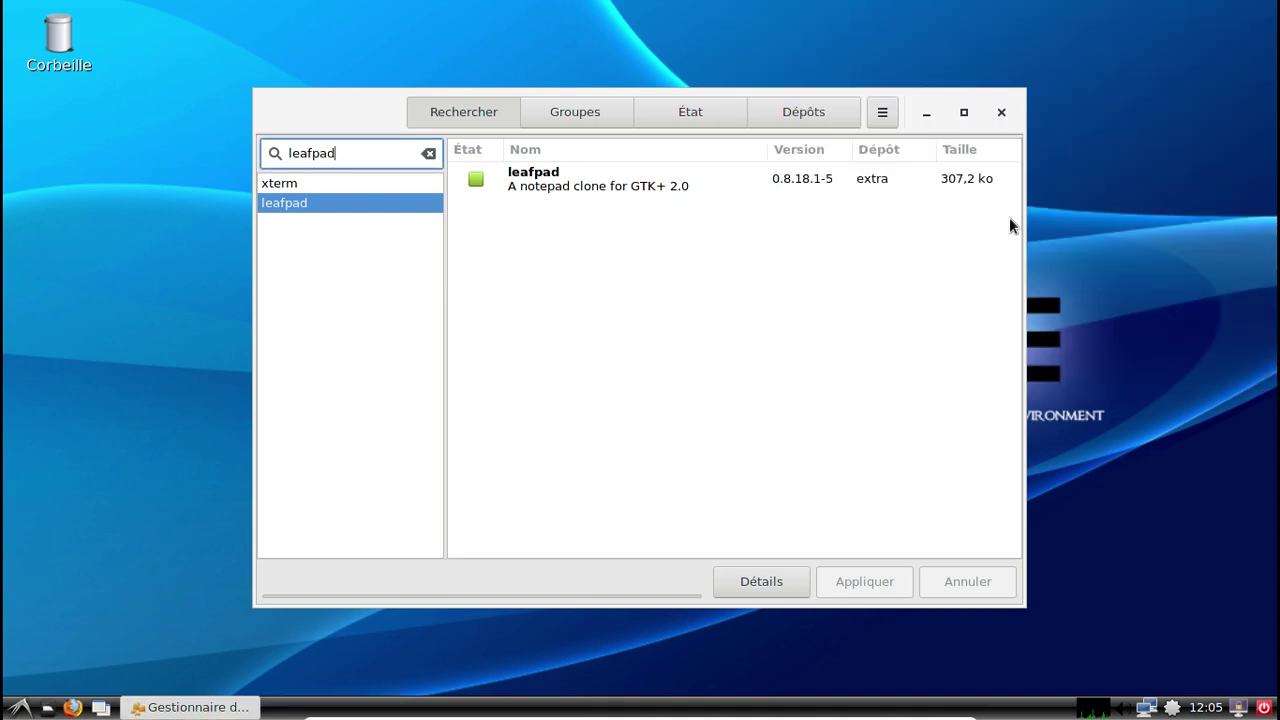
Replace the old Pamac search with 'gnuchess', then narrow it to 'chess'.
click(20, 708)
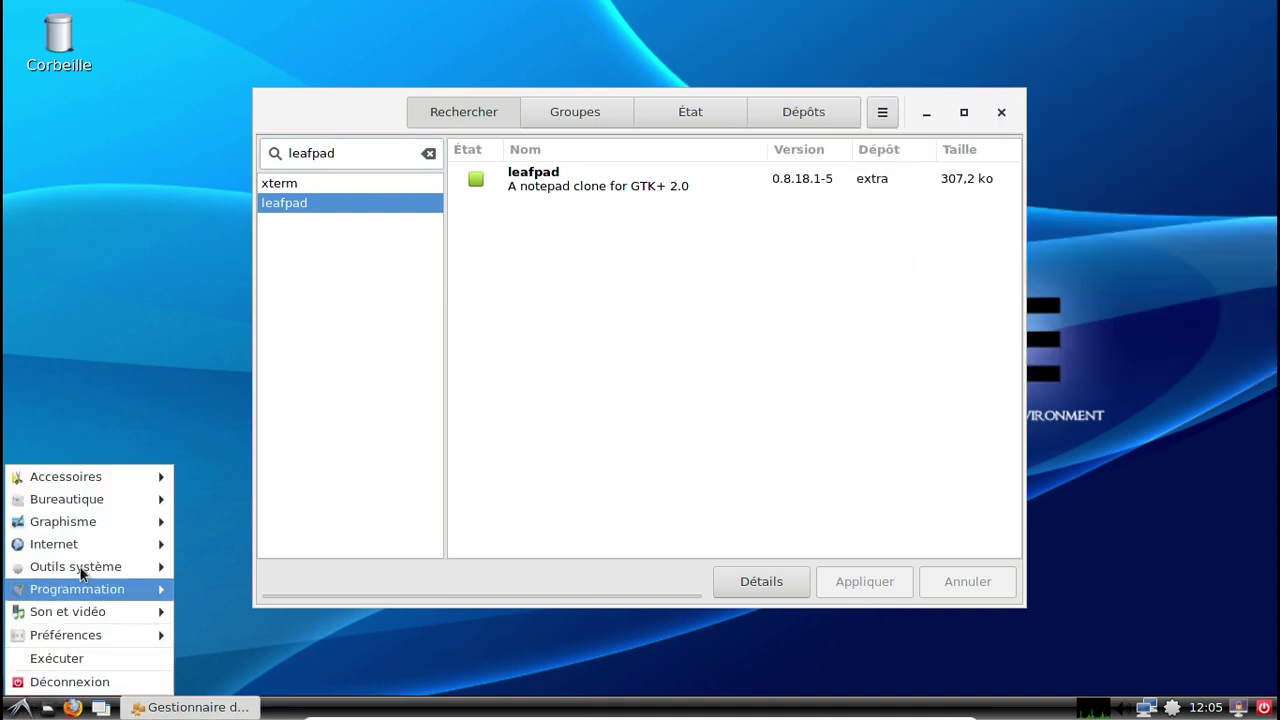
mouse_move(82, 591)
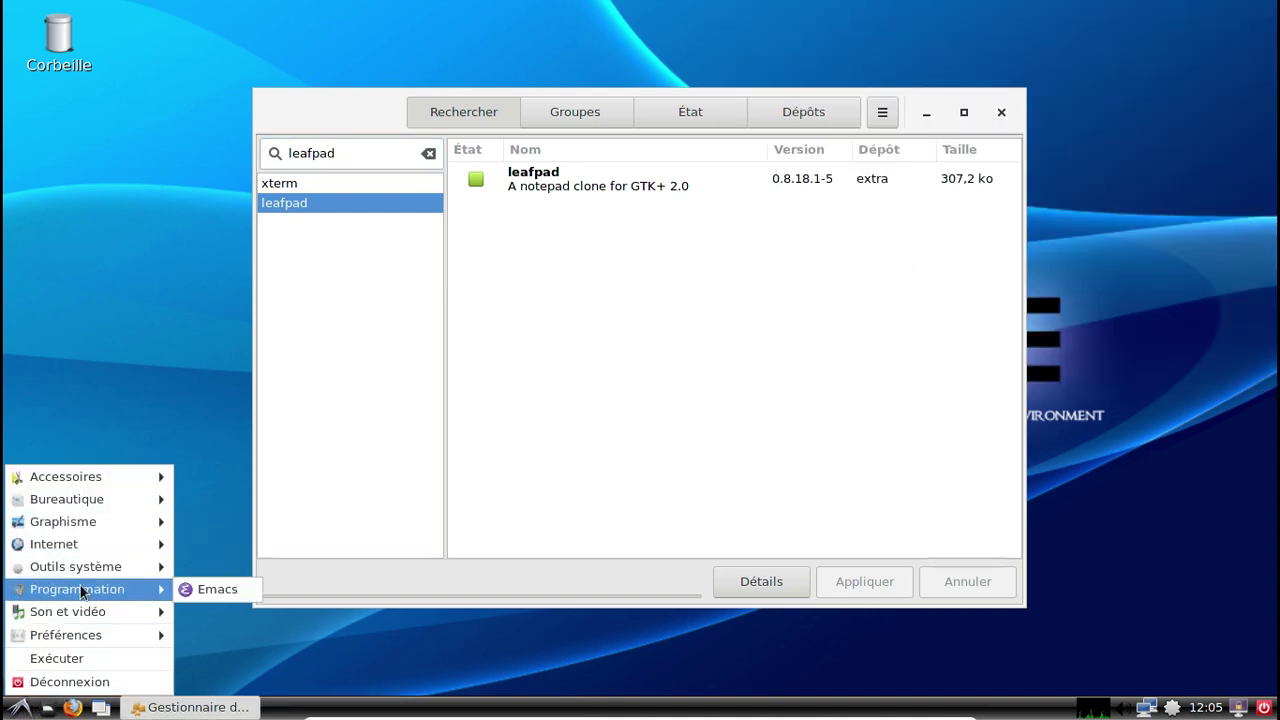
click(375, 150)
drag(375, 150, 279, 136)
text(gn,)
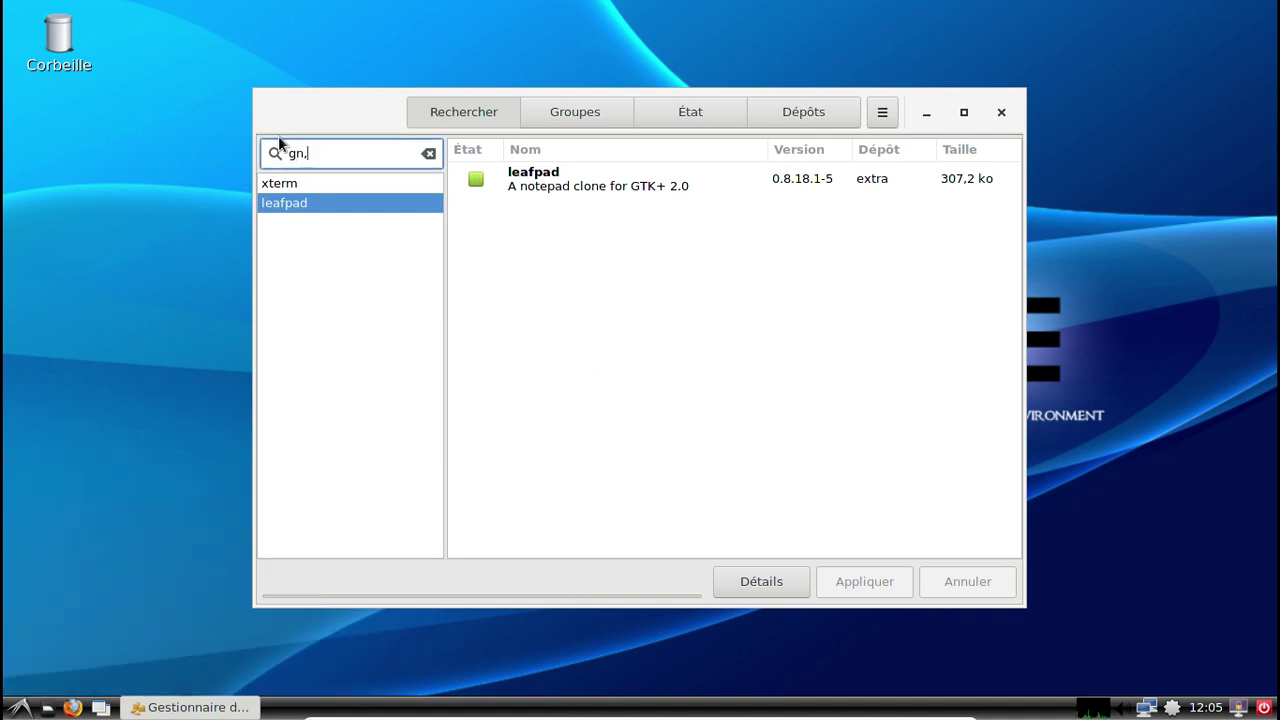
text( chess)
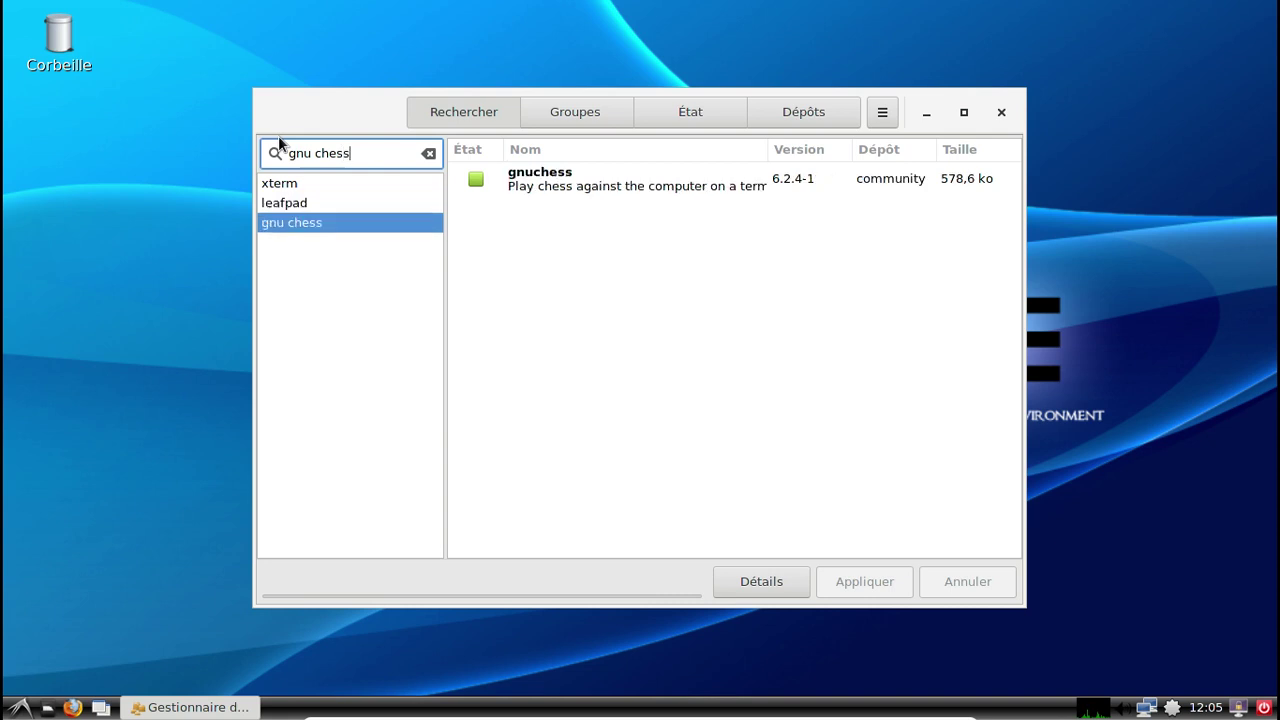
click(556, 180)
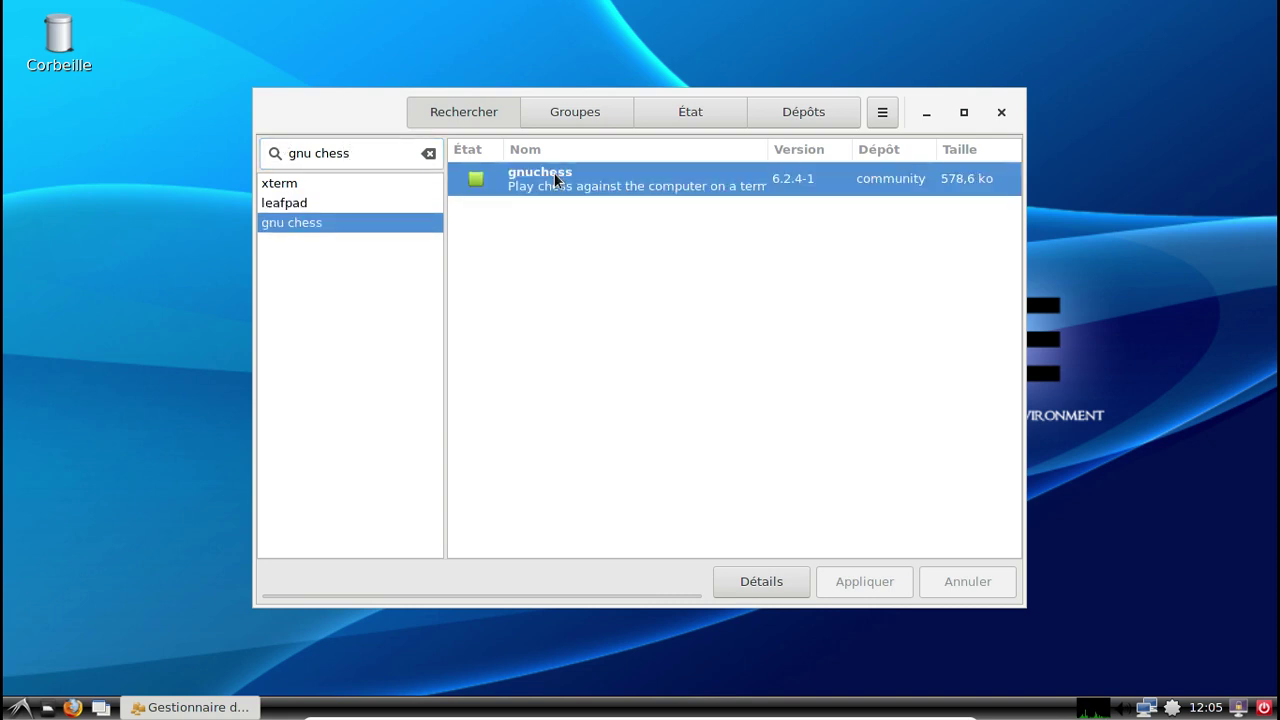
drag(314, 153, 266, 153)
key(BackSpace)
key(Return)
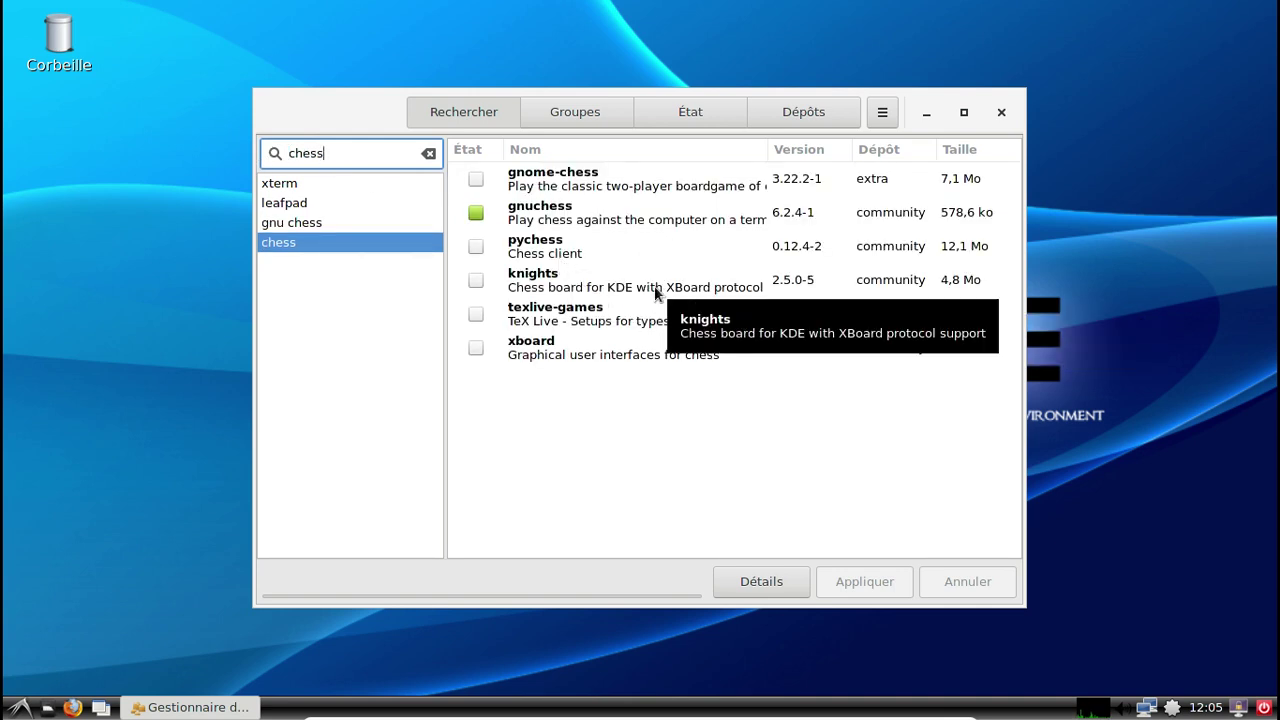
Install the xboard package from the chess results.
click(475, 348)
click(838, 582)
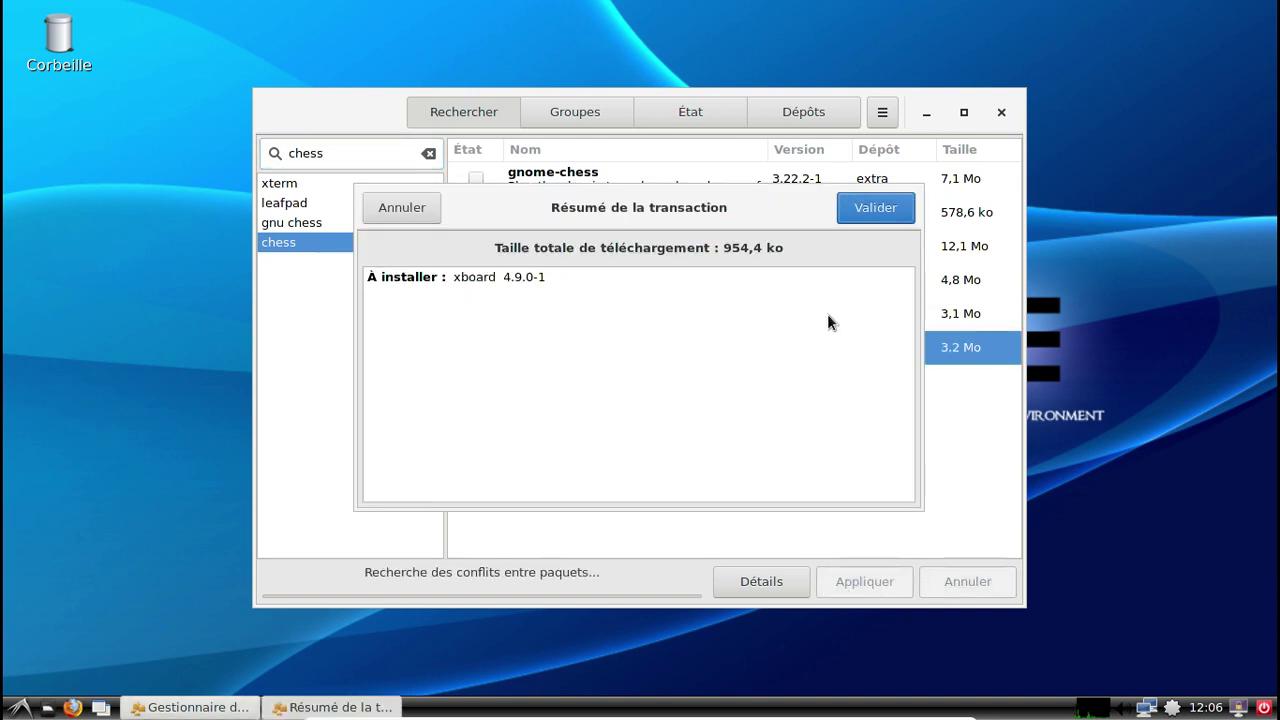
click(876, 210)
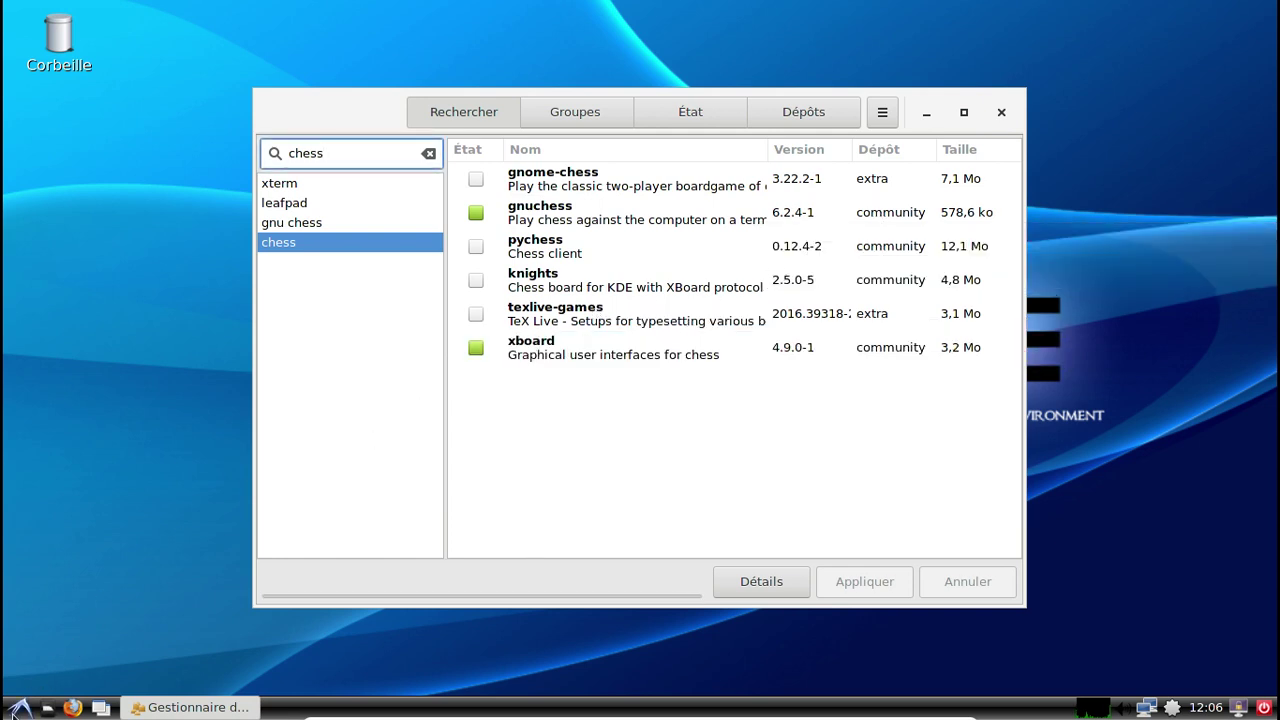
Launch XBoard from the Jeux menu.
click(20, 707)
mouse_move(47, 572)
click(190, 572)
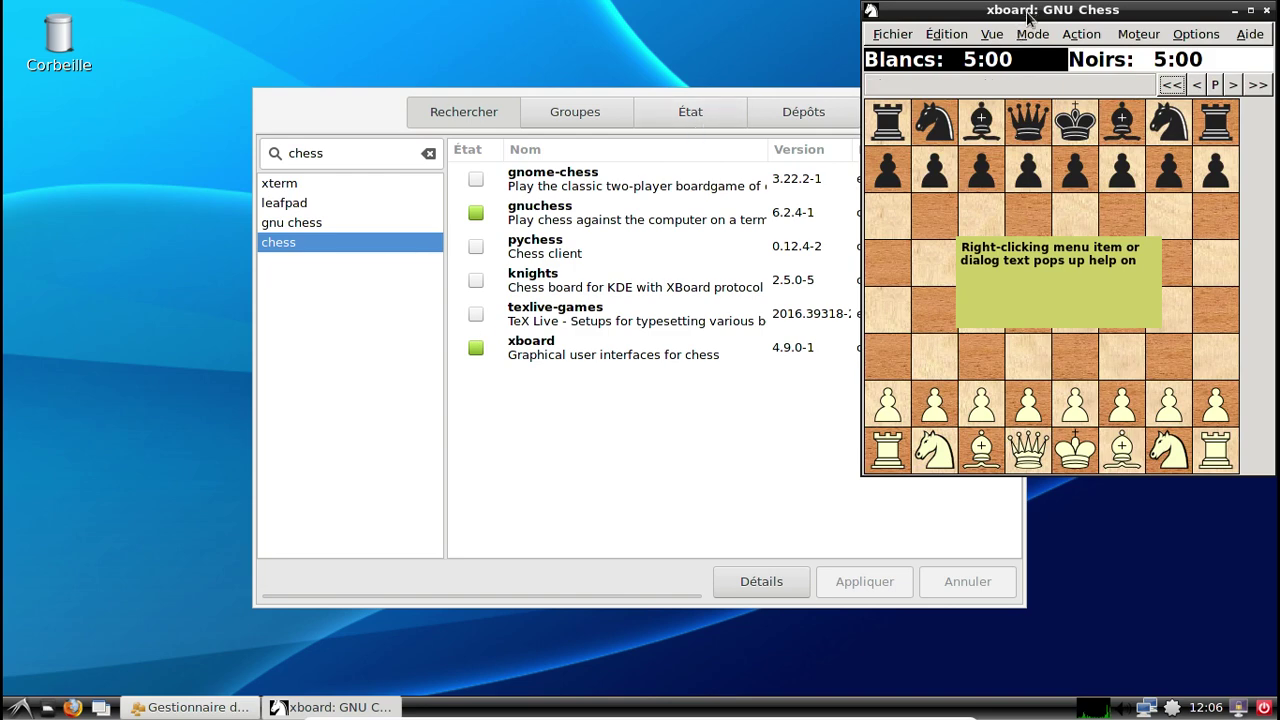
Check the XBoard 4.9.0 version in About, then close XBoard and Pamac.
drag(1028, 10, 503, 43)
click(726, 67)
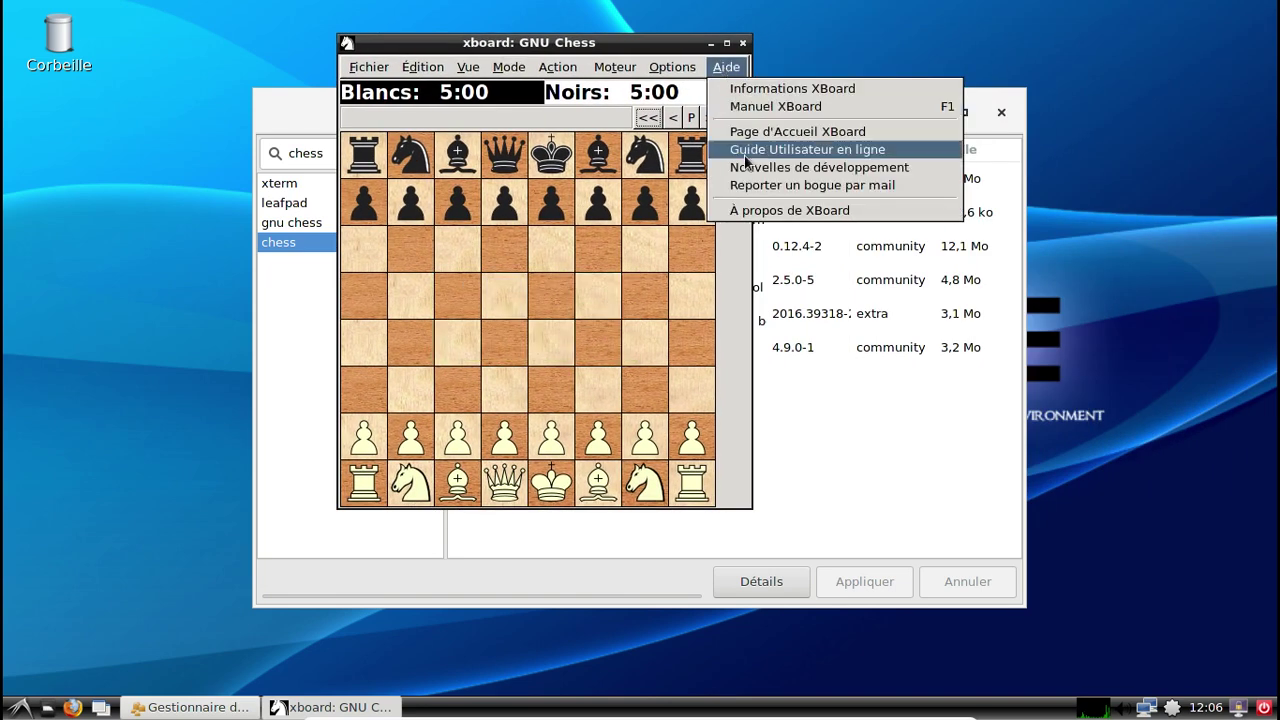
click(755, 212)
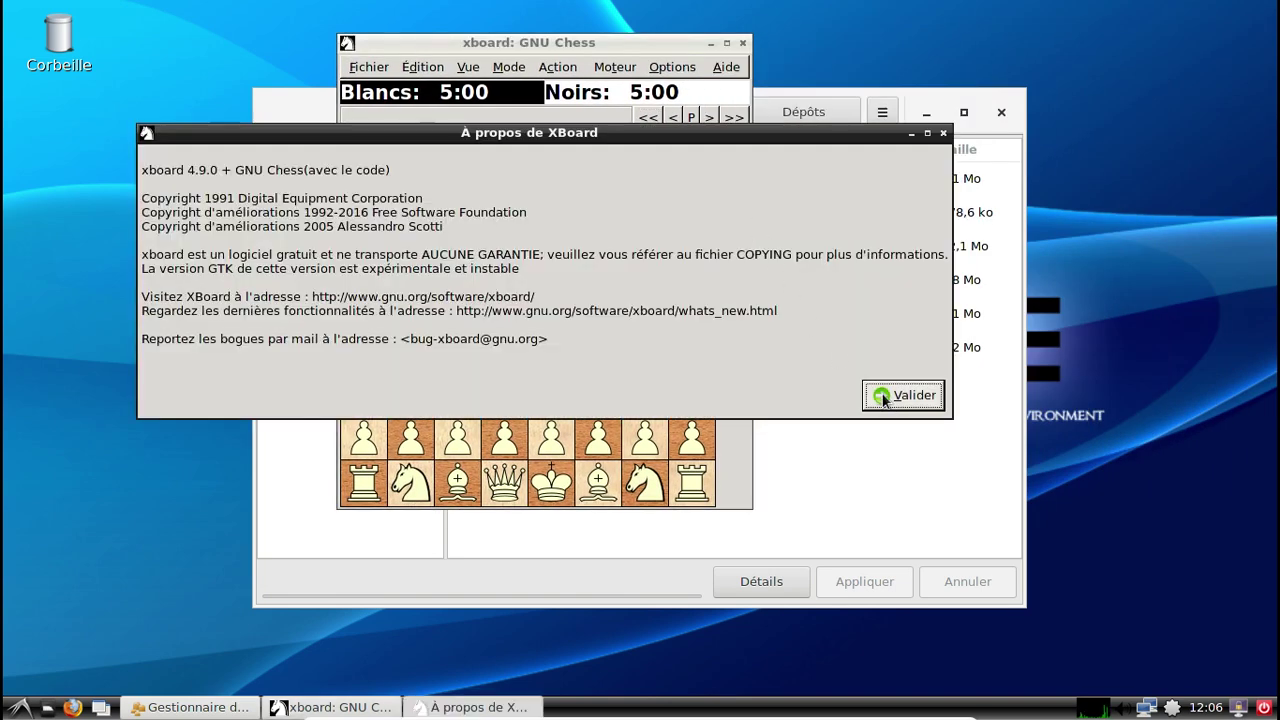
click(880, 394)
click(741, 44)
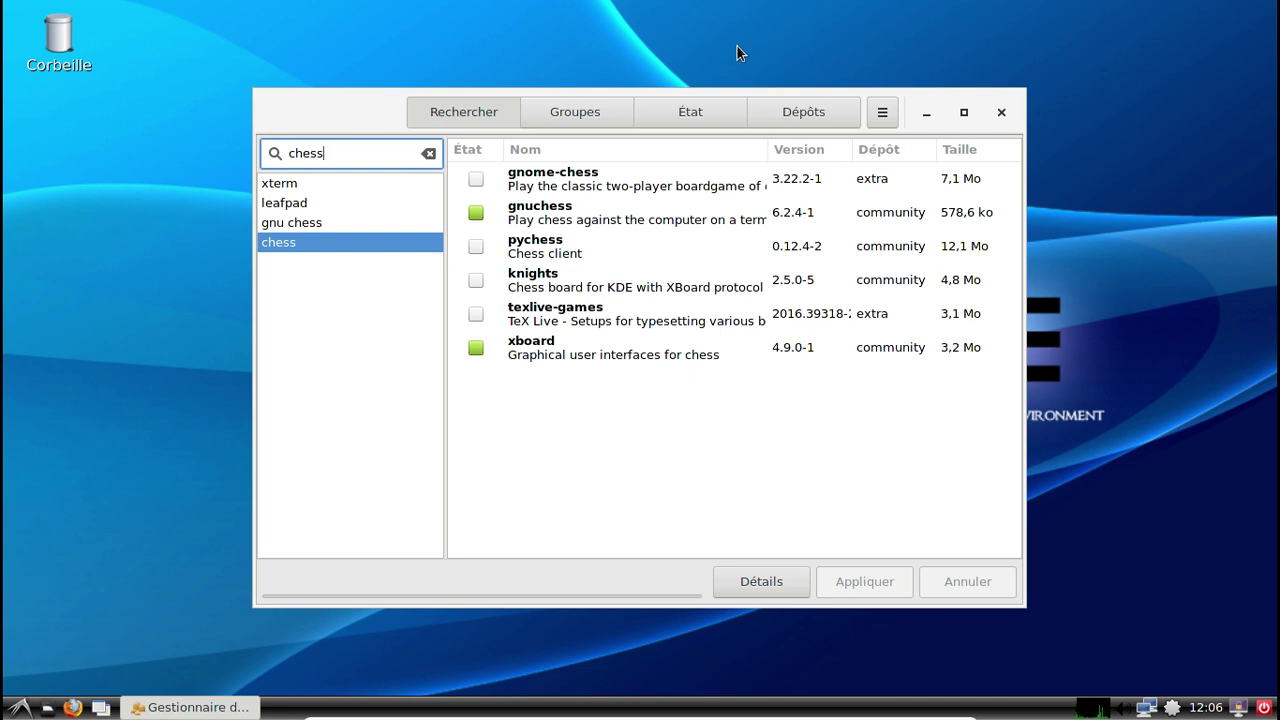
click(992, 108)
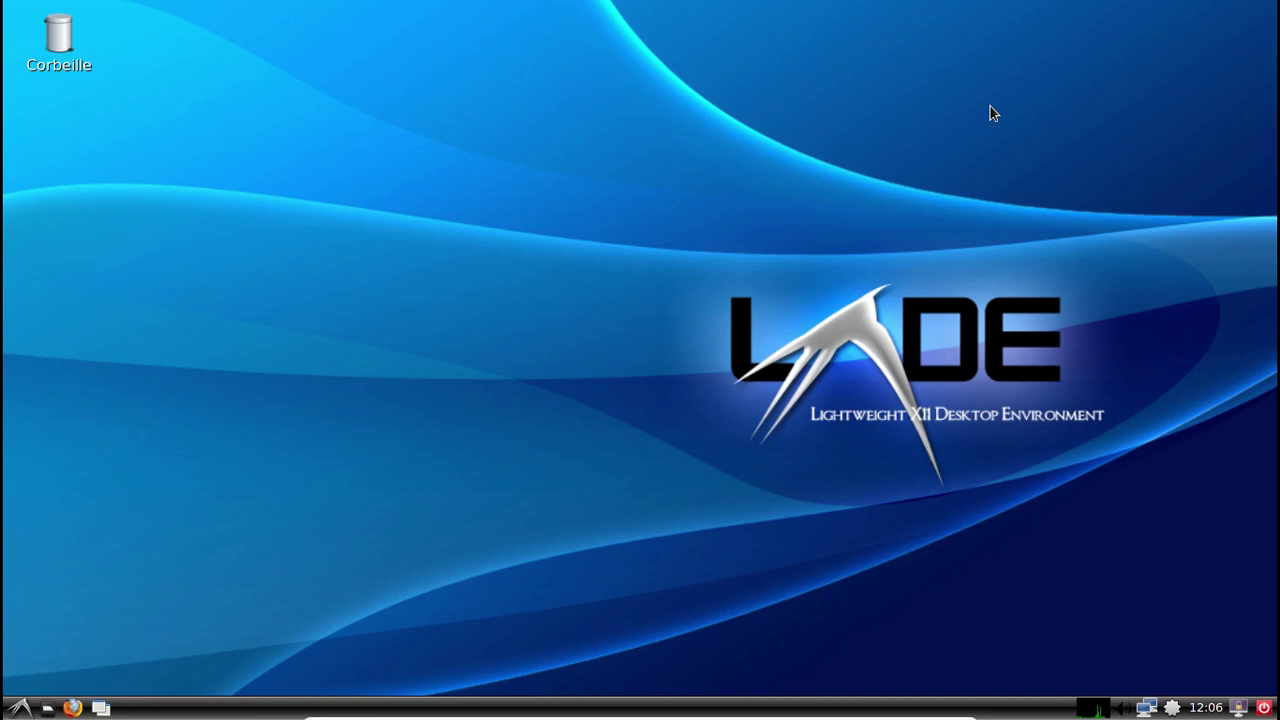
Restart the computer and boot Arch Linux from GRUB.
click(1264, 707)
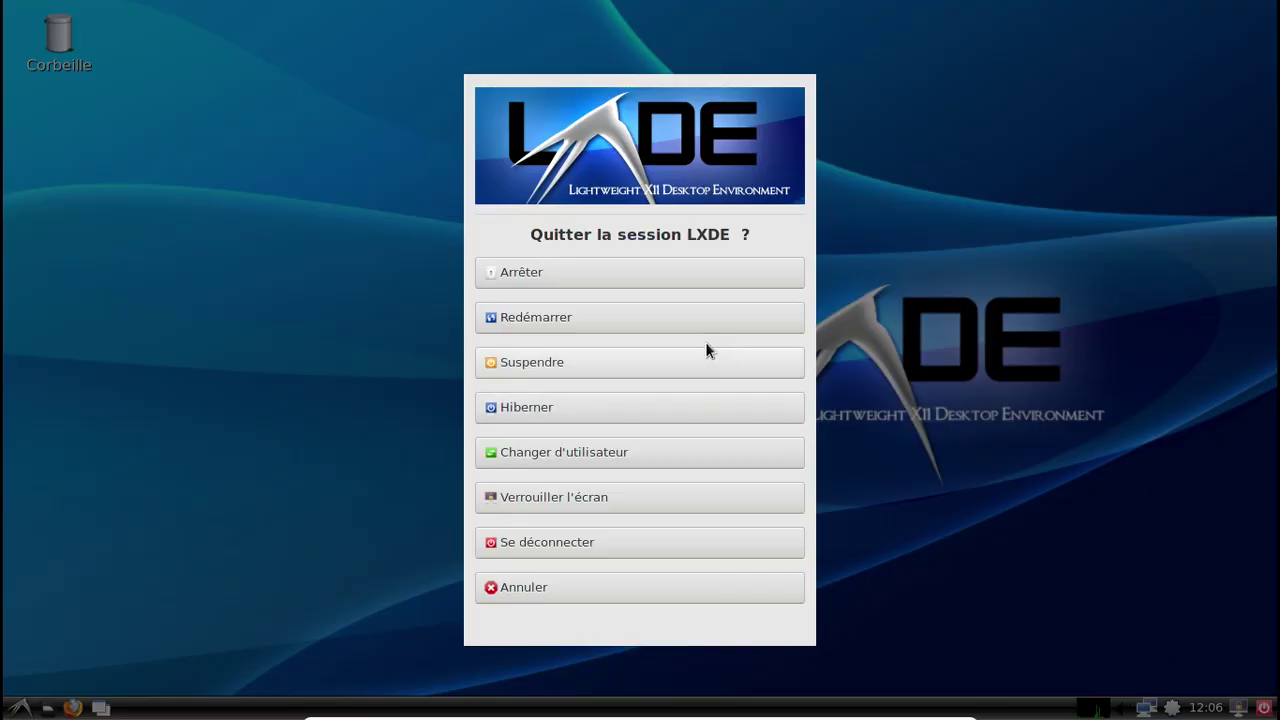
click(638, 322)
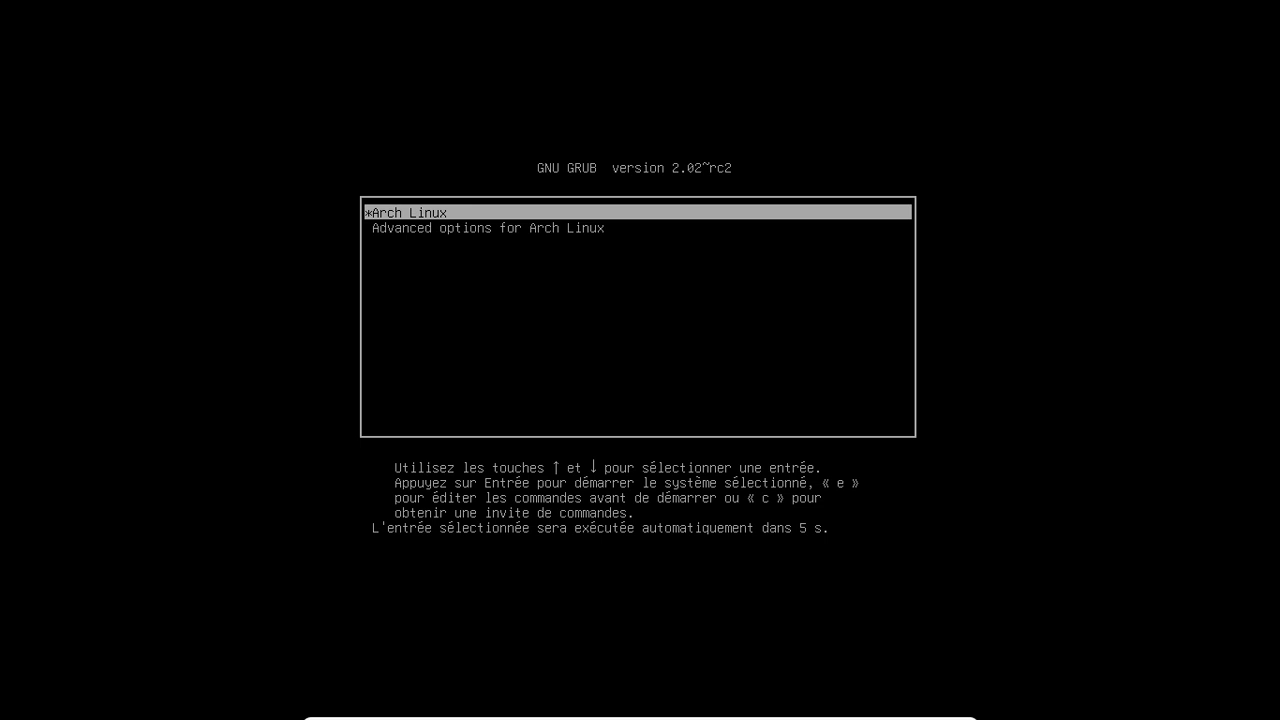
key(Return)
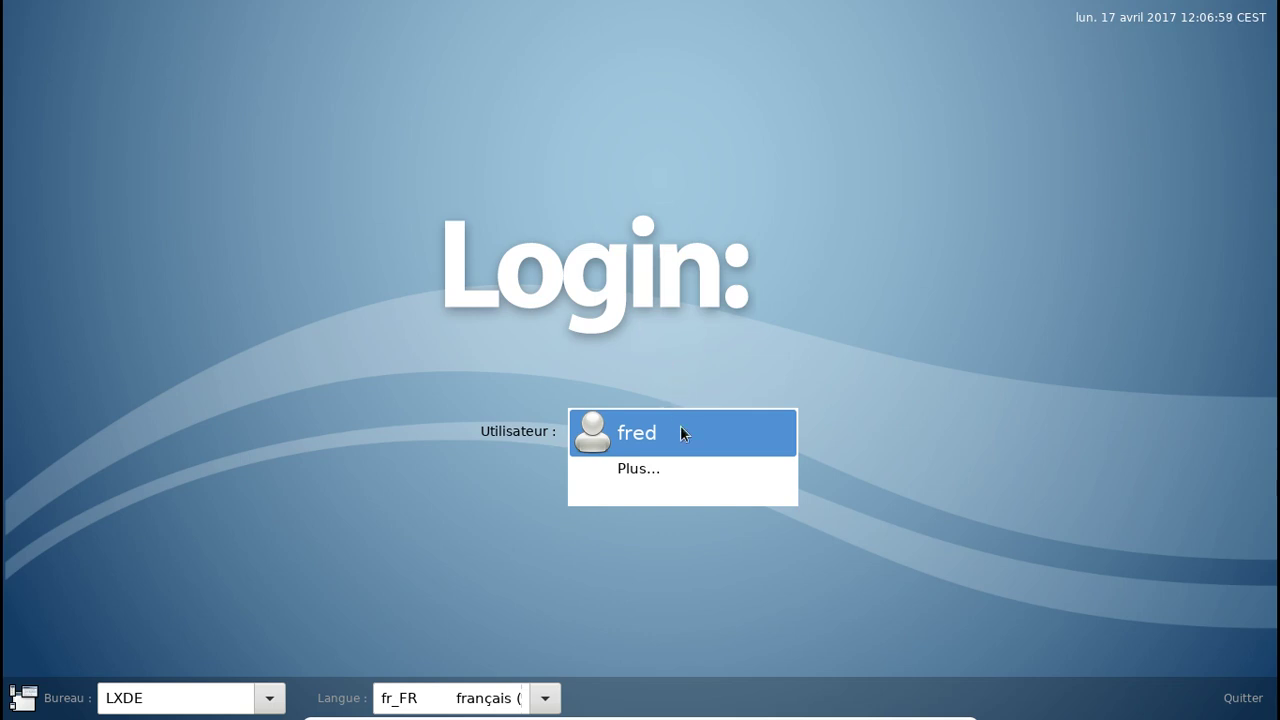
Log back into the LXDE session with the user account's password.
click(680, 431)
text(••••••••)
key(Return)
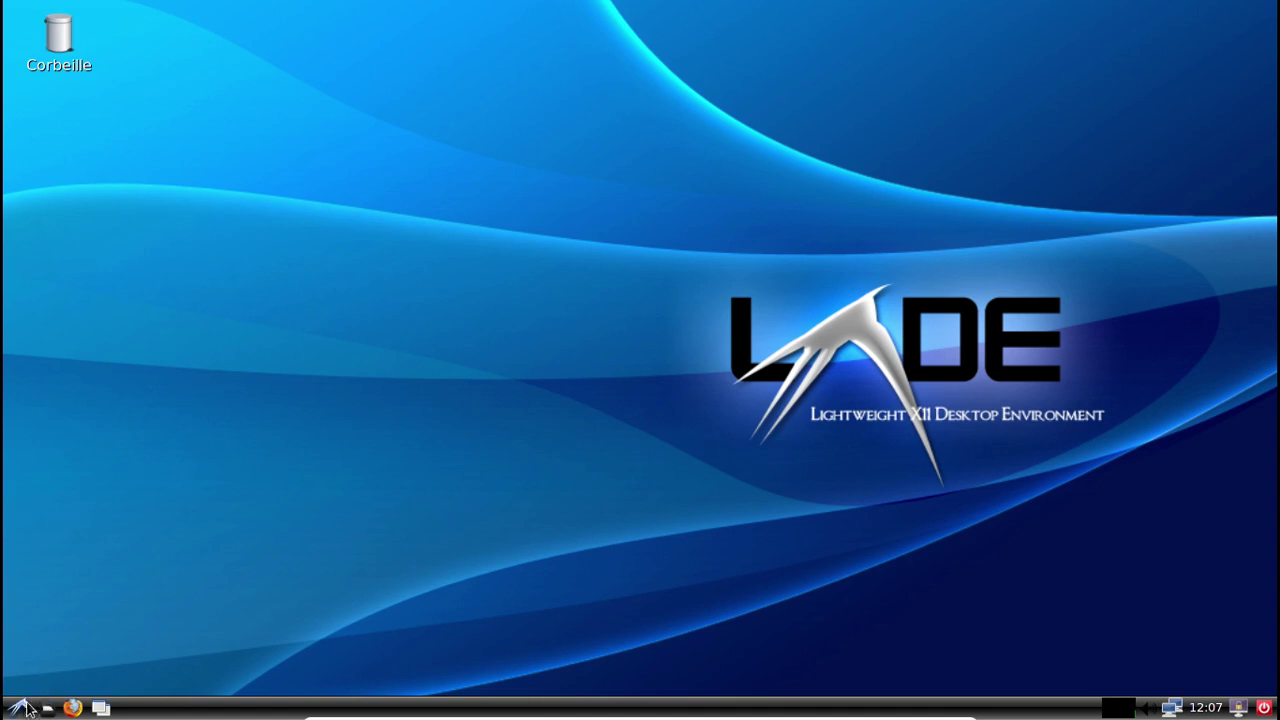
click(24, 707)
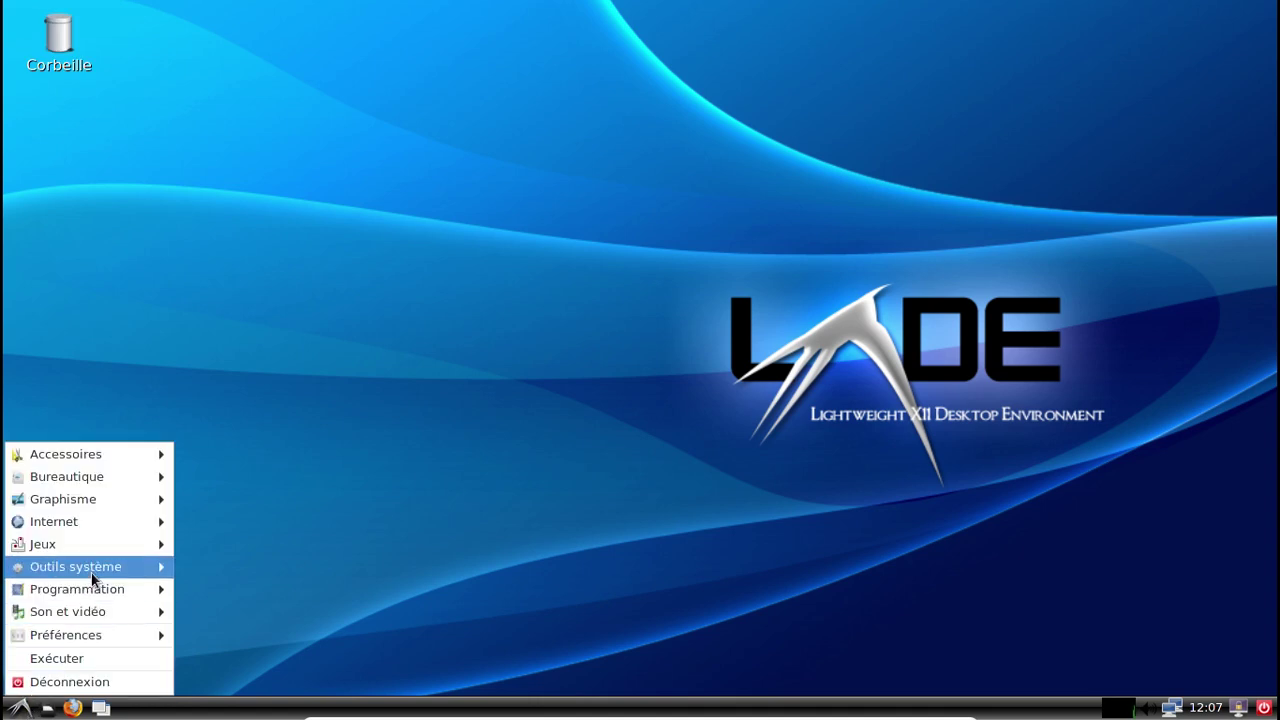
mouse_move(92, 578)
click(328, 588)
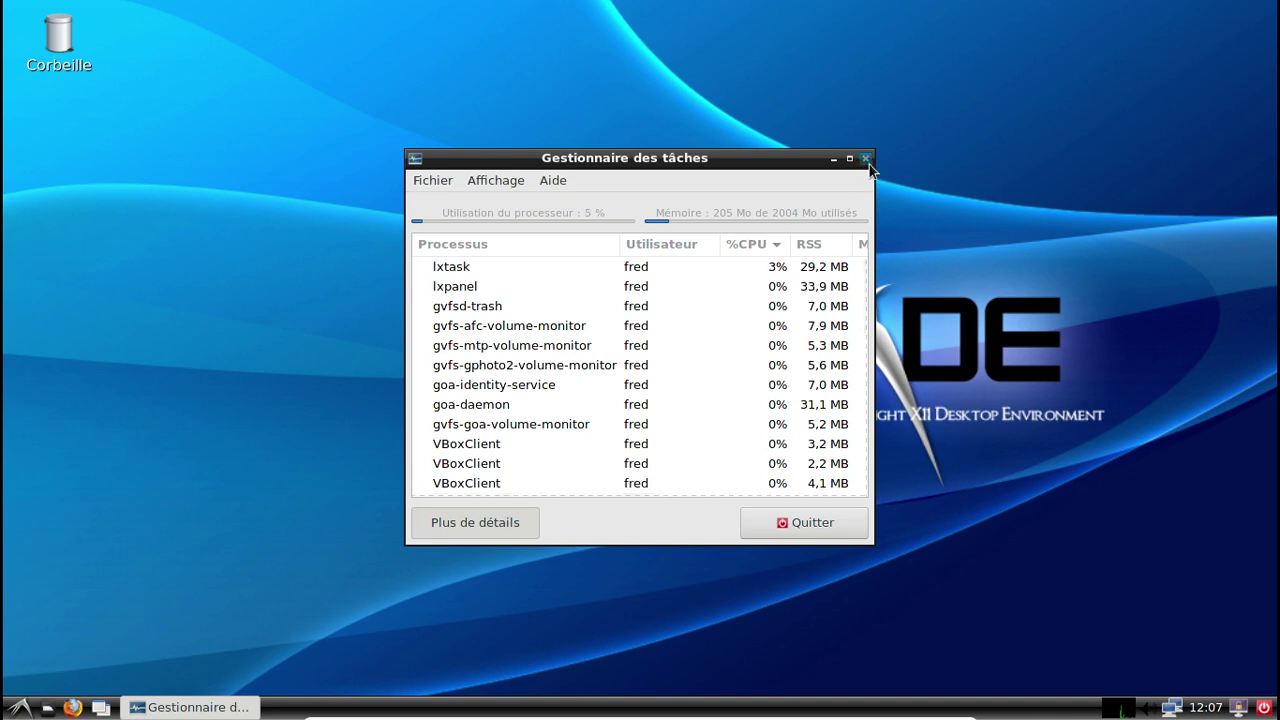
click(866, 159)
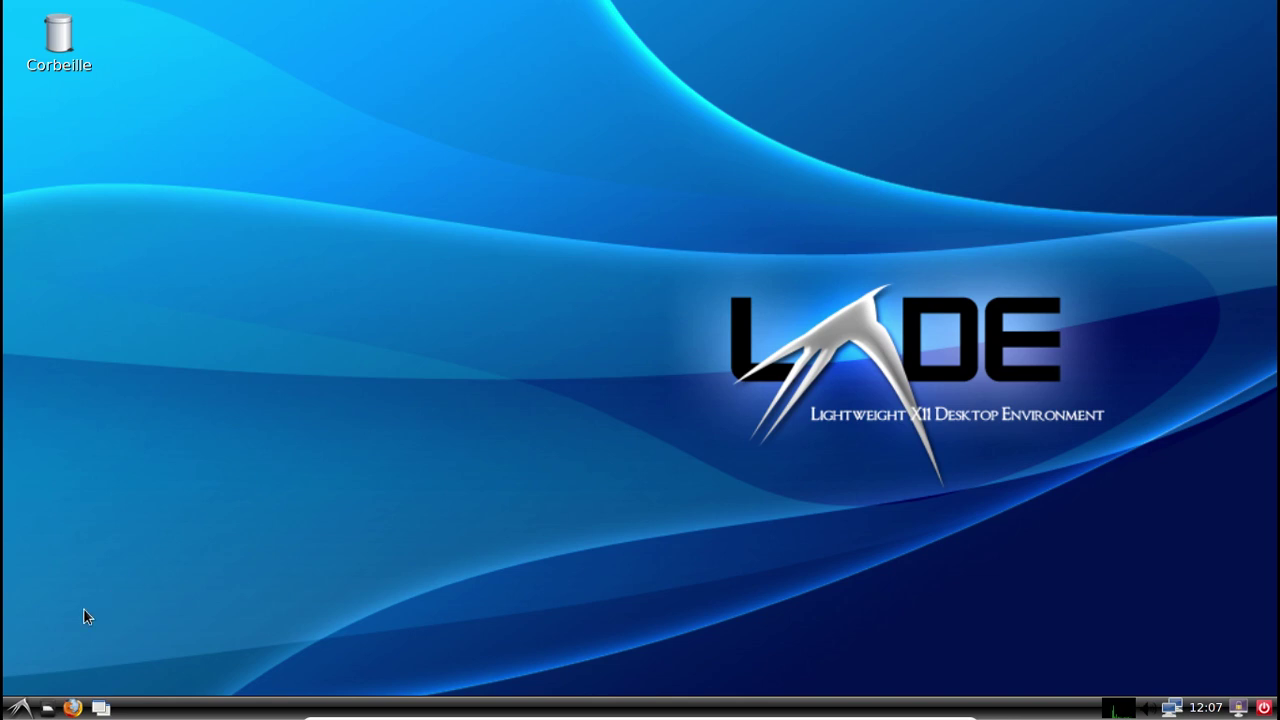
Launch Gestionnaire d'impression from Outils système, opening Firefox on localhost:631.
click(20, 707)
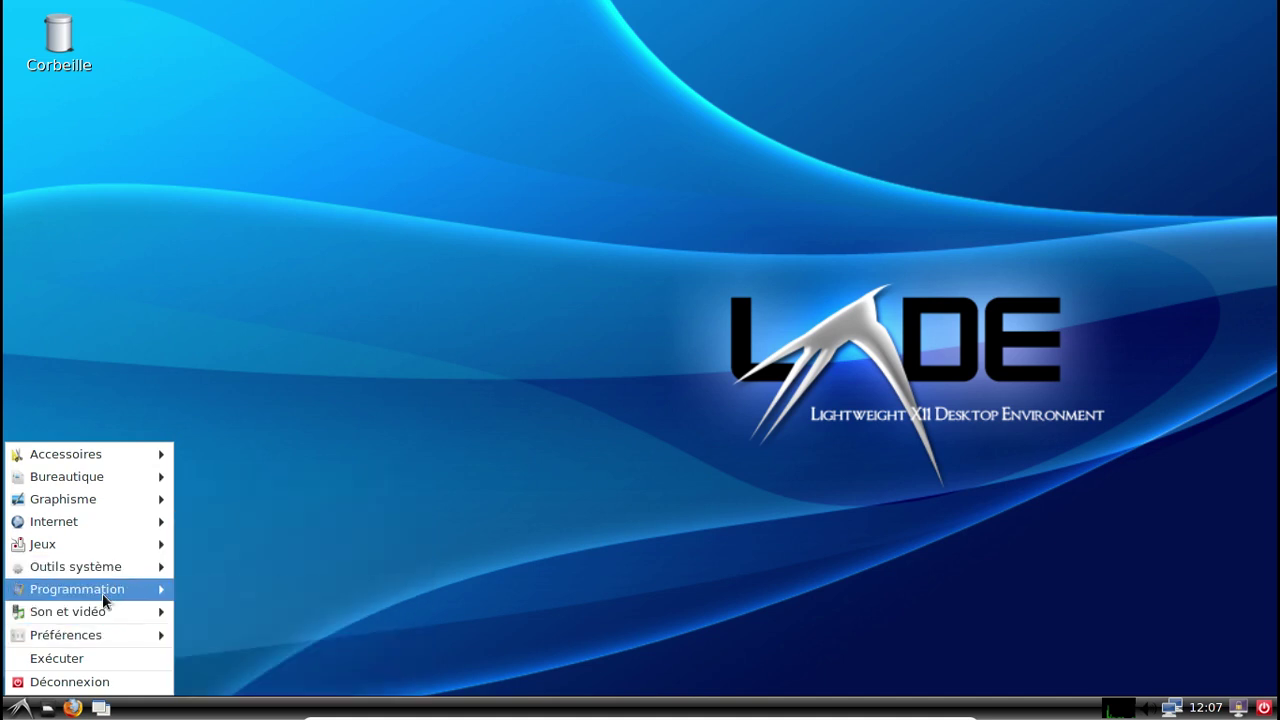
mouse_move(104, 570)
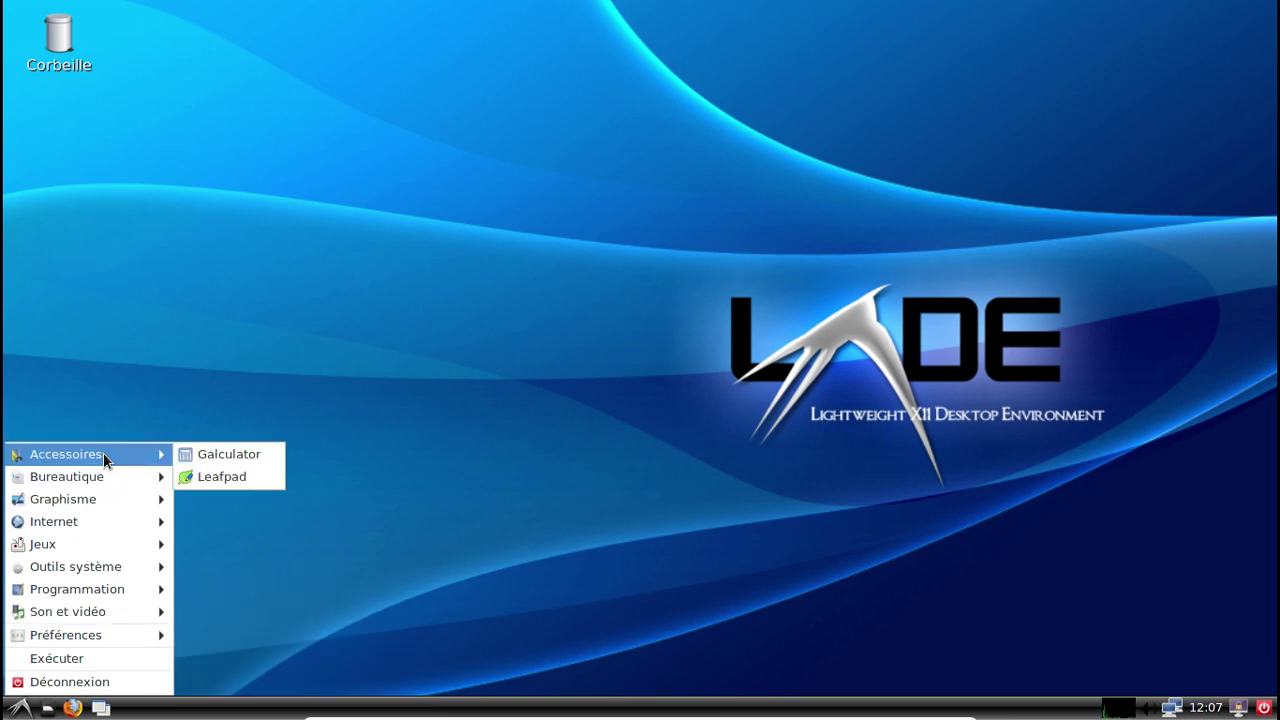
mouse_move(112, 612)
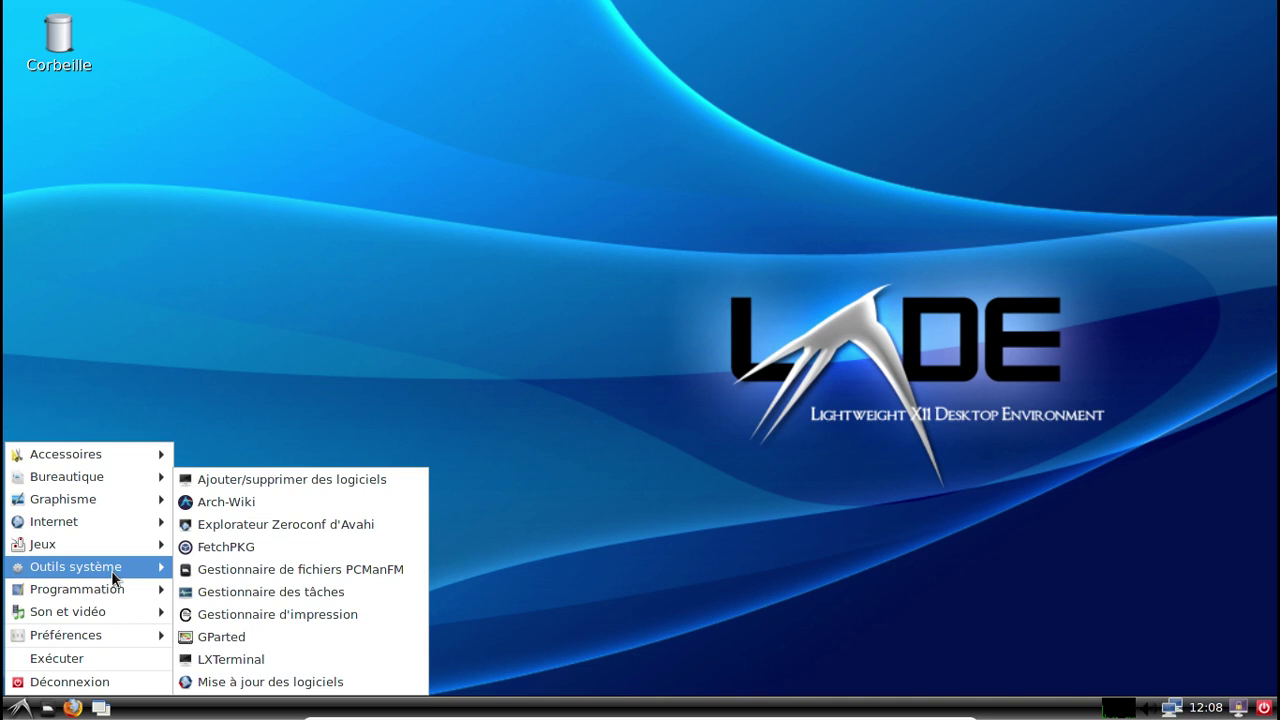
click(297, 617)
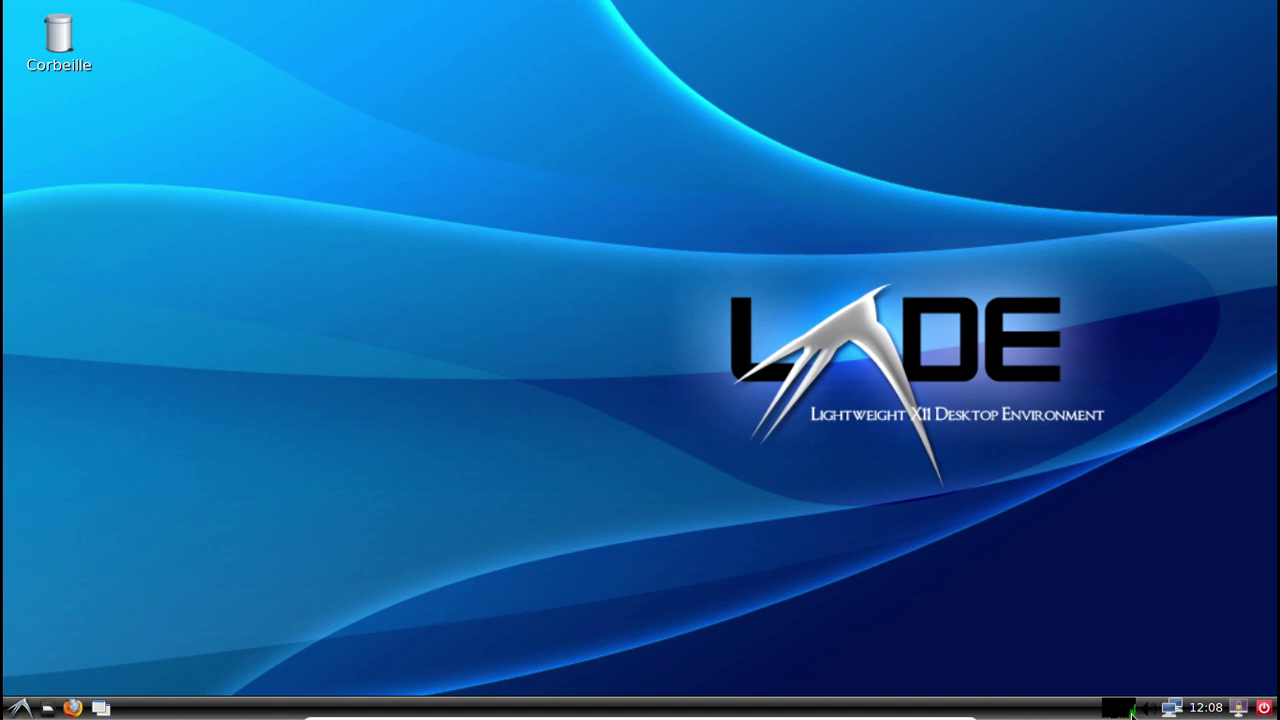
click(72, 707)
Restore the Firefox window to a smaller size.
click(17, 707)
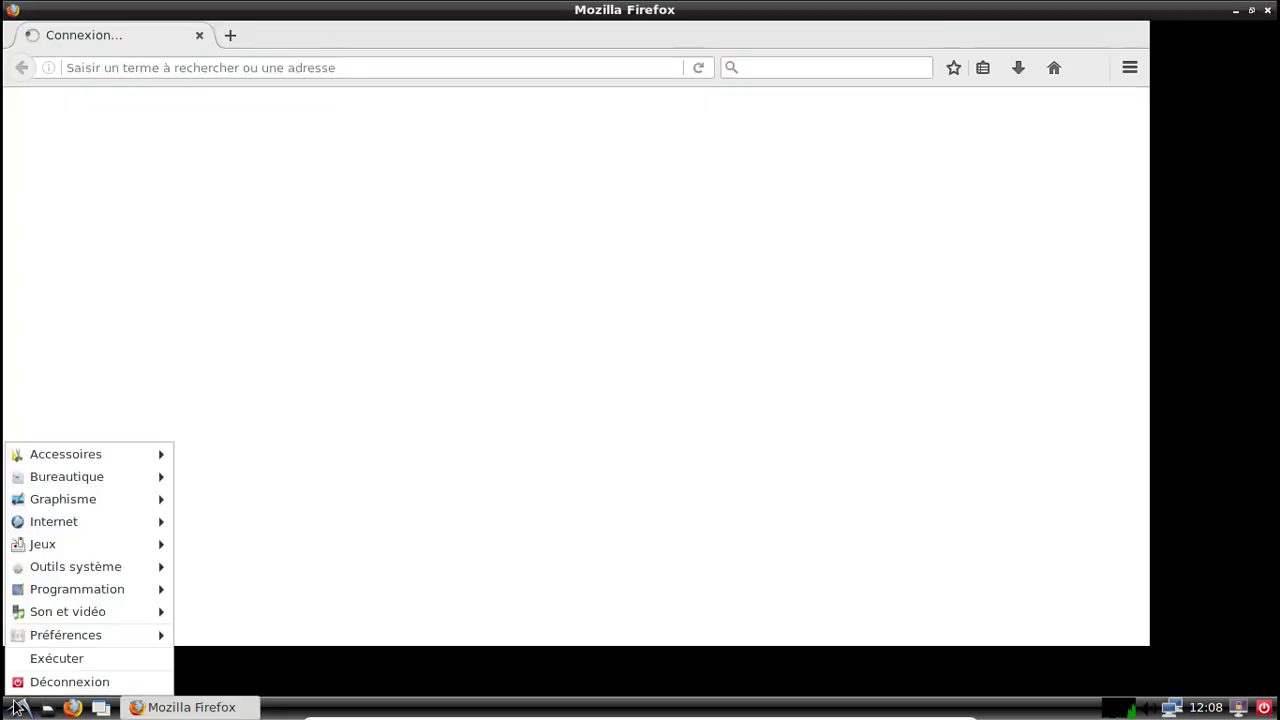
click(17, 707)
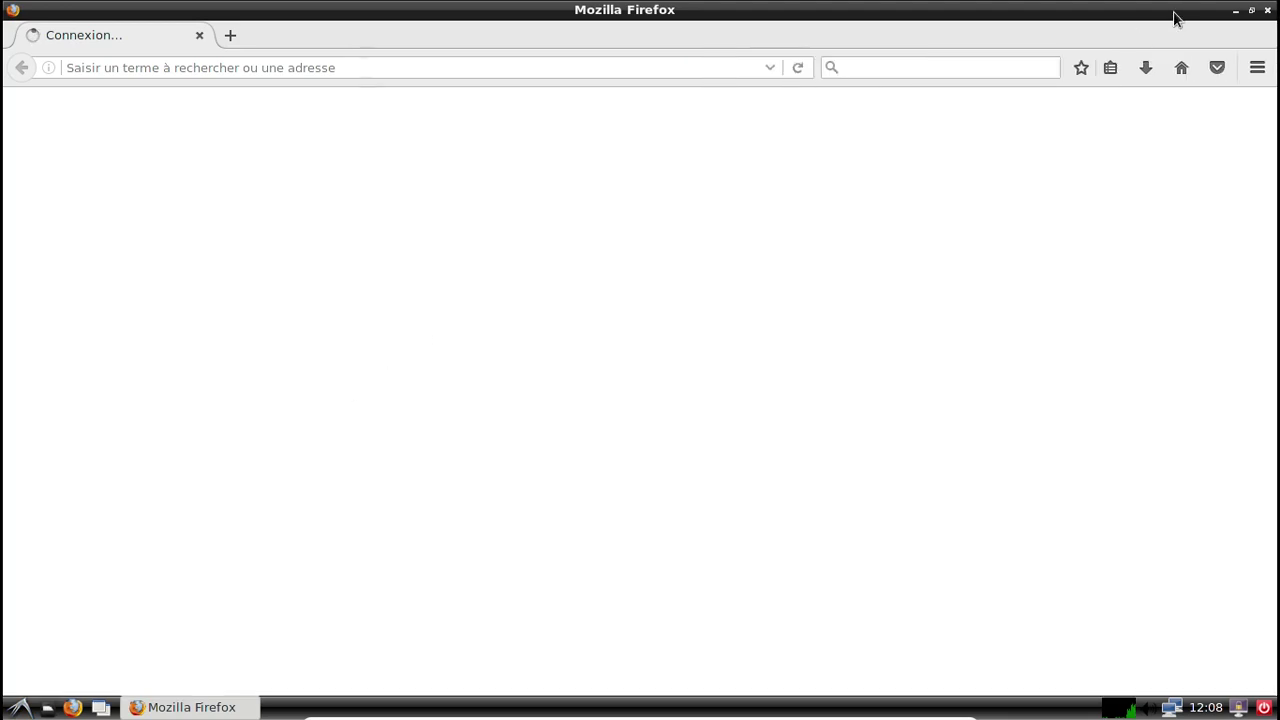
click(1251, 10)
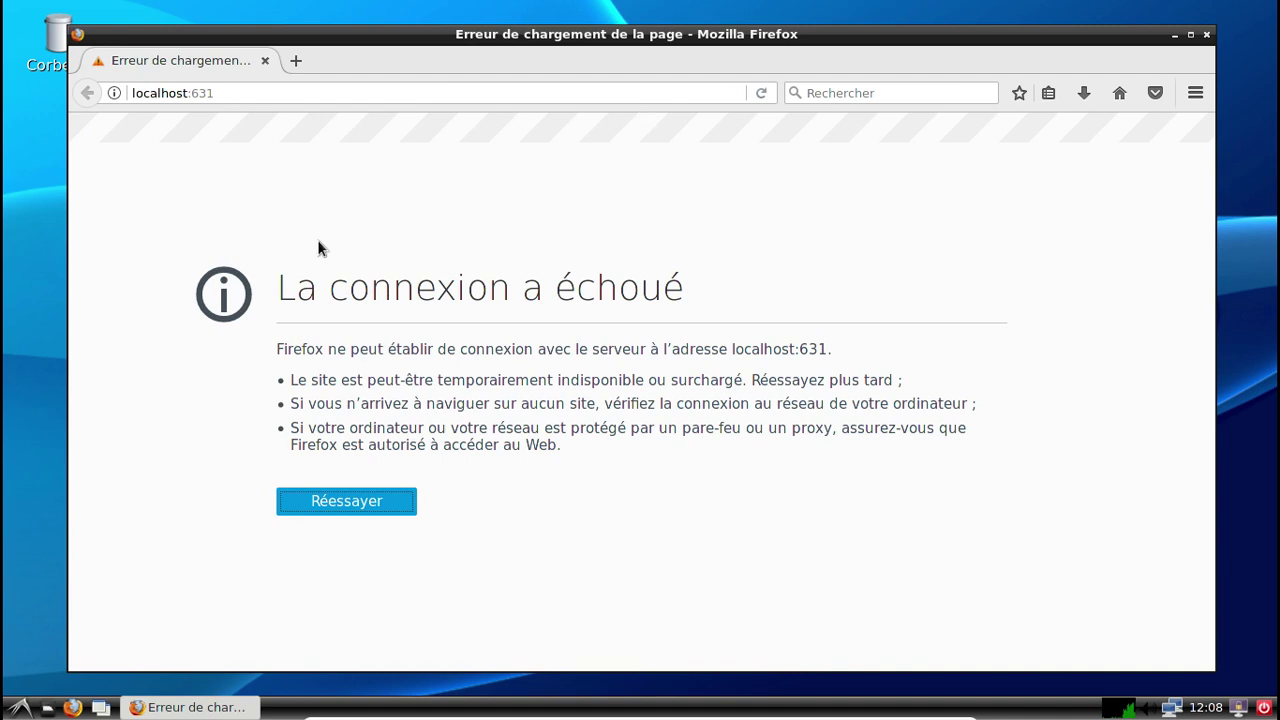
click(22, 707)
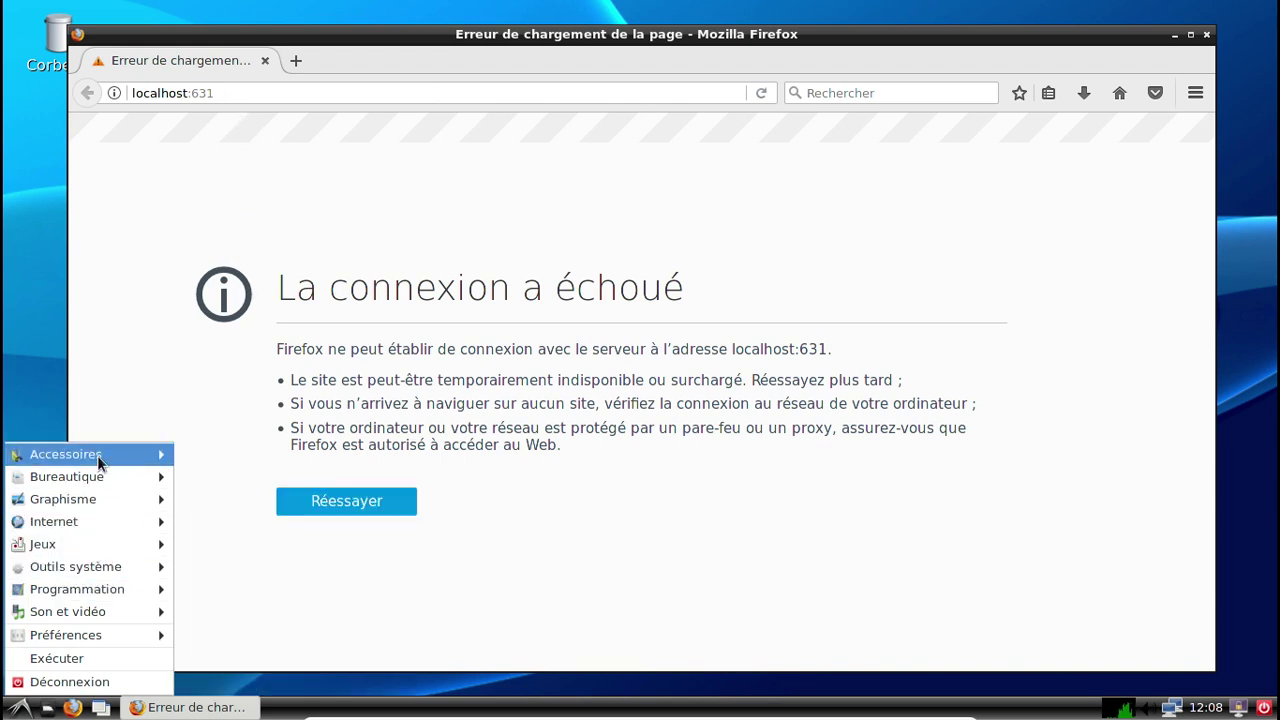
mouse_move(91, 530)
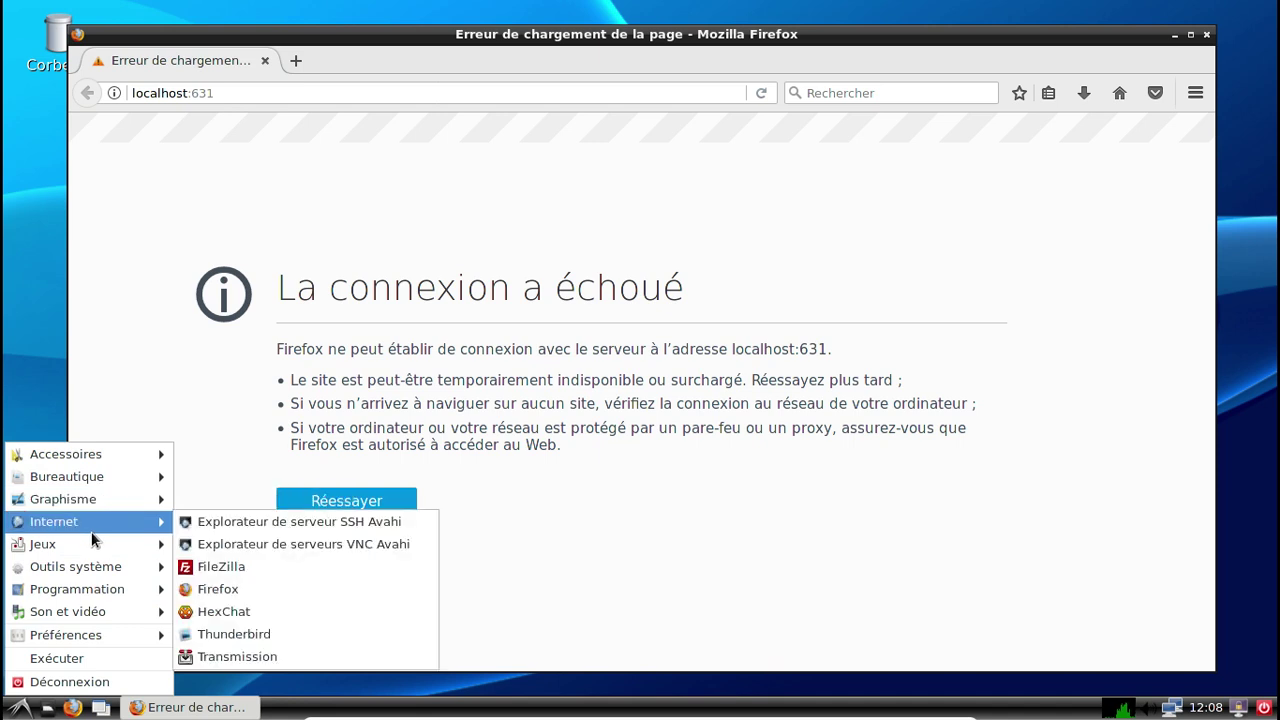
mouse_move(99, 632)
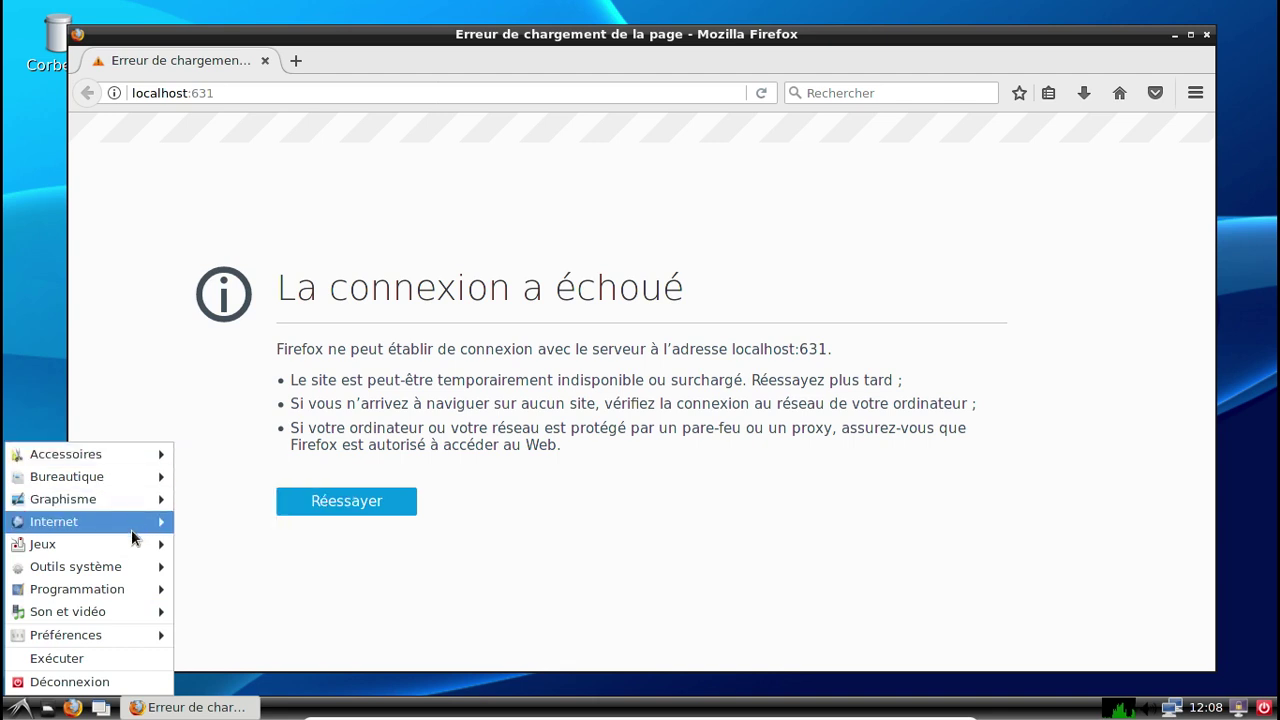
click(271, 171)
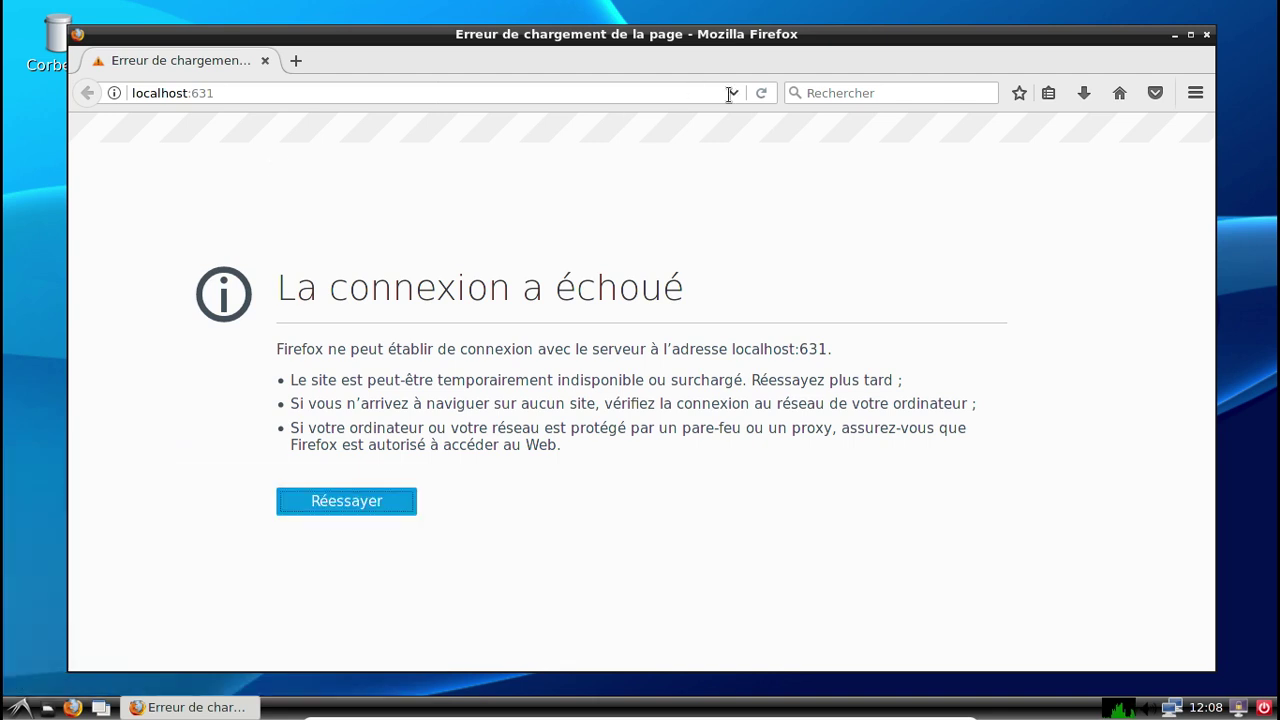
Retry and reload the localhost:631 printing page, which still fails to connect.
click(762, 93)
click(762, 93)
click(327, 89)
key(BackSpace)
key(BackSpace)
key(BackSpace)
key(BackSpace)
key(Return)
click(327, 89)
text(:631)
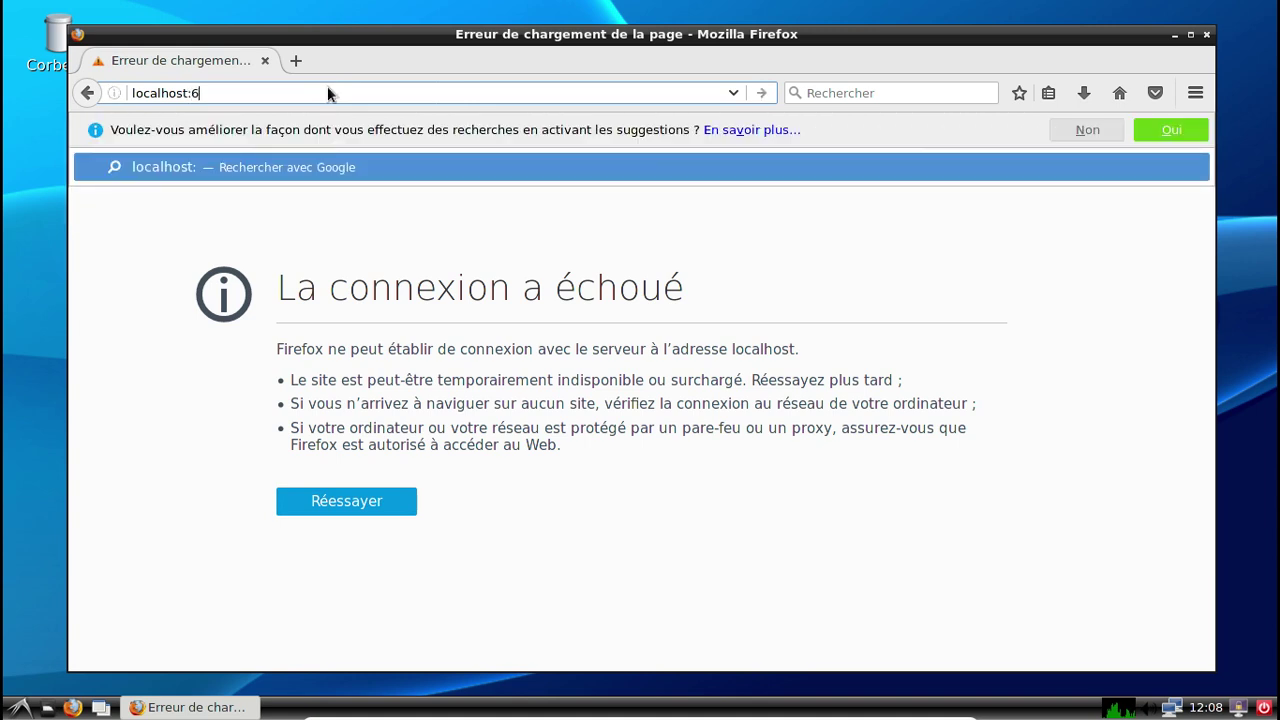
key(Return)
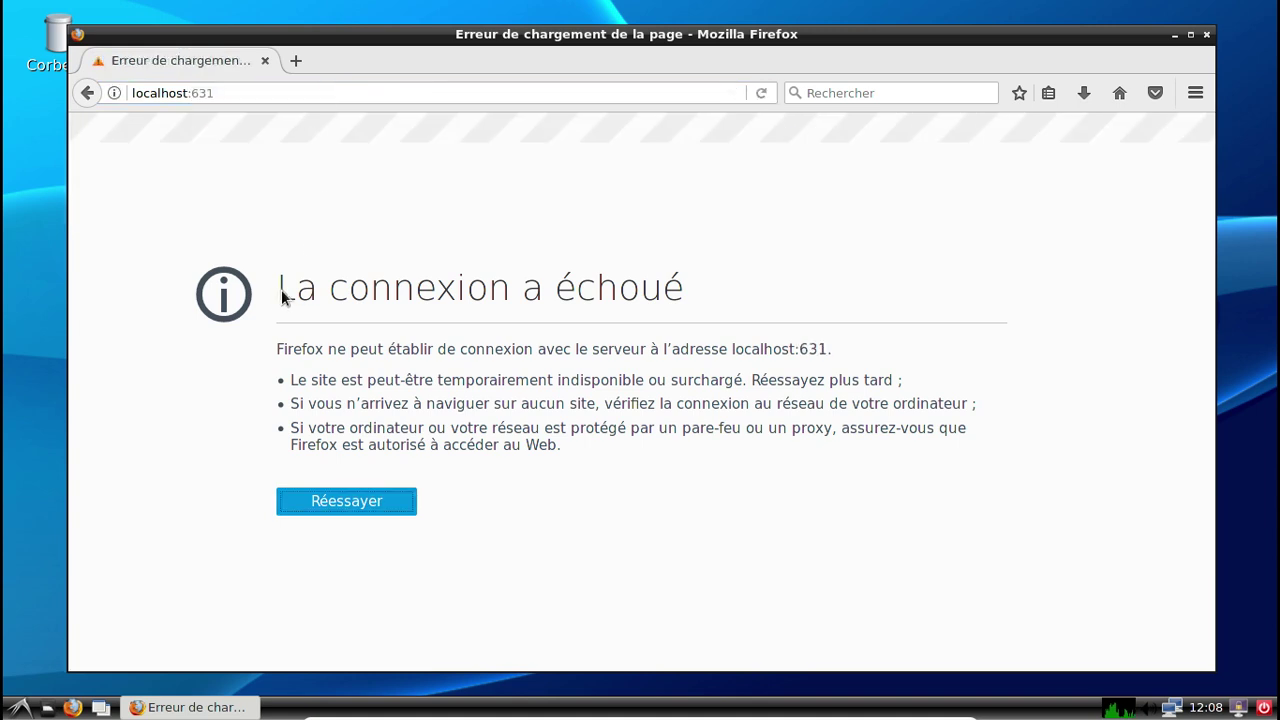
Launch LXTerminal from Outils système in the application menu.
click(20, 707)
mouse_move(87, 461)
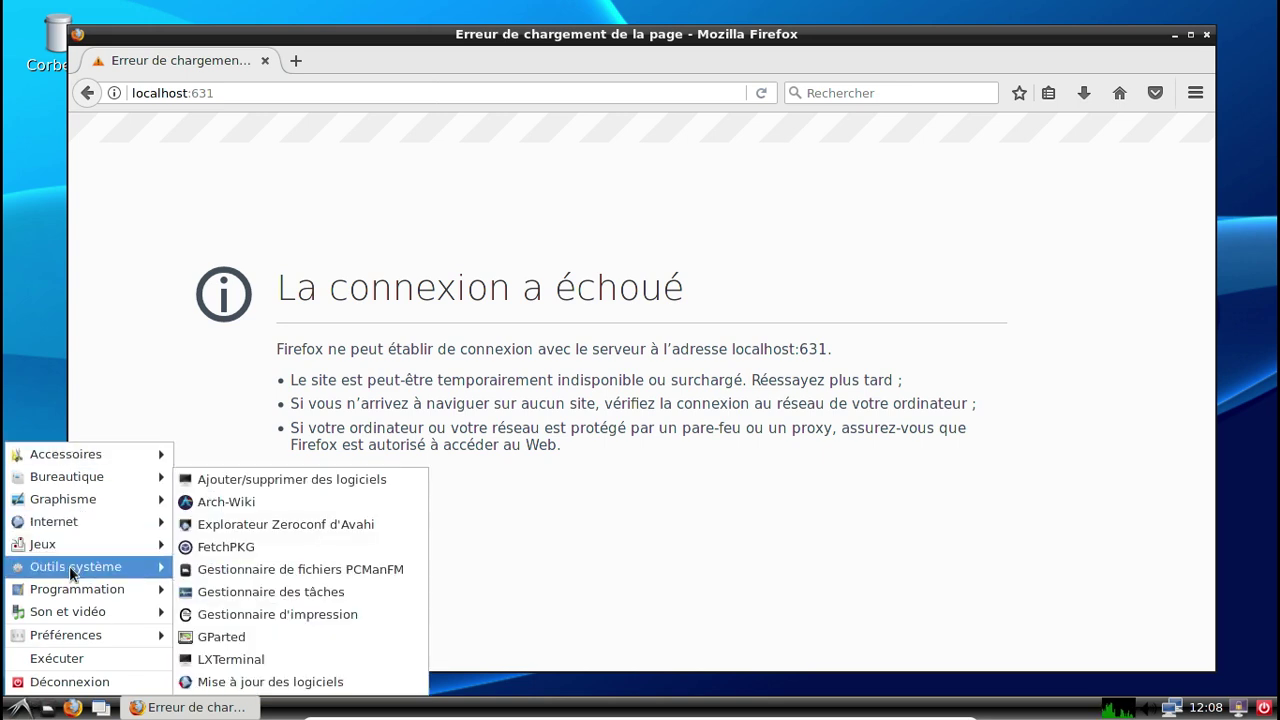
click(218, 665)
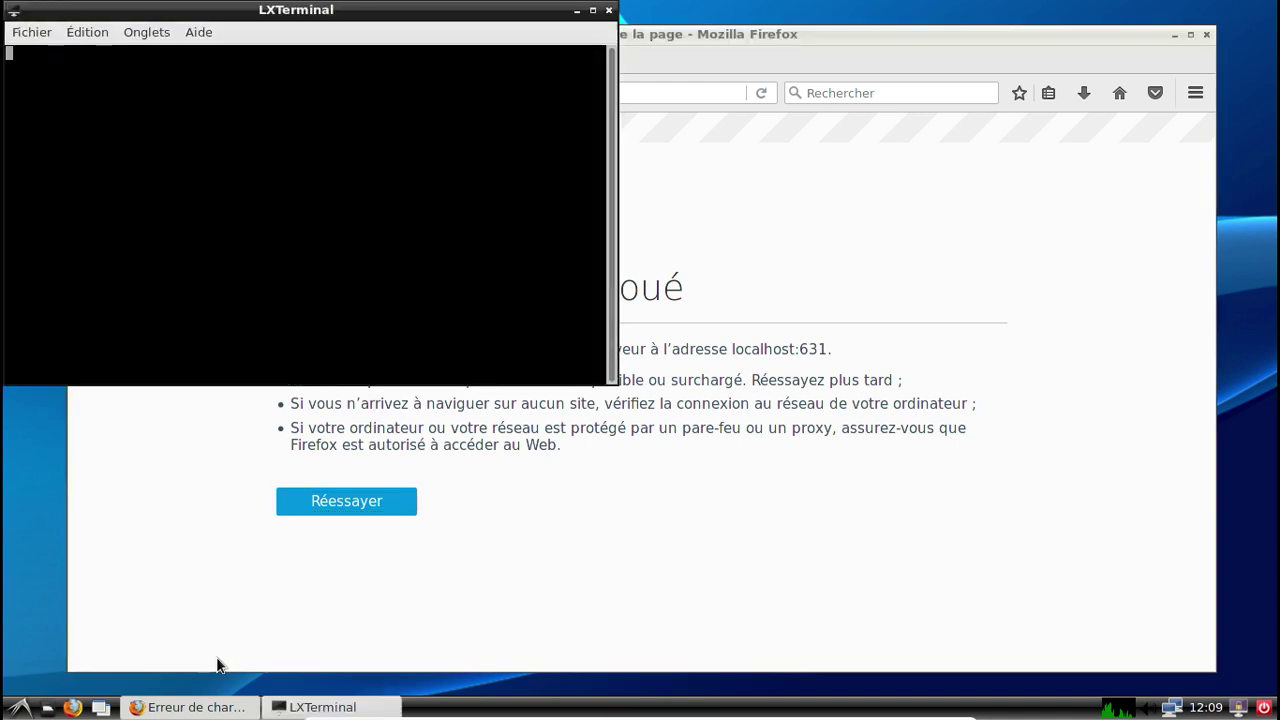
Run systemctl status org.cups.cupsd, which shows the service inactive (dead).
text(syu)
key(BackSpace)
text(stemclt)
key(BackSpace)
key(BackSpace)
text(tl status org.cups.cupsd)
key(Return)
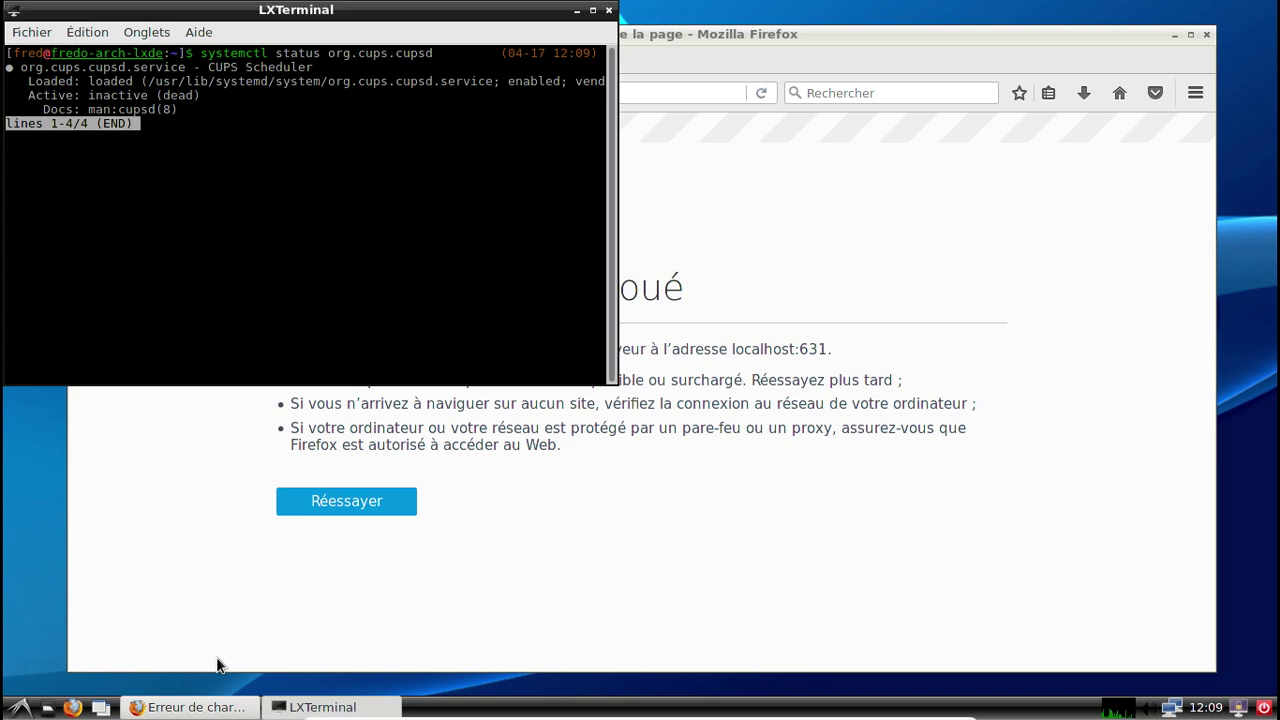
key(q)
Run systemctl stop org.cups.cupsd and authenticate with the password.
key(Up)
key(Left)
key(Left)
key(Left)
key(Left)
key(Left)
key(Left)
key(Left)
key(Left)
key(Left)
key(Left)
key(Left)
key(Left)
key(Left)
key(Left)
key(Left)
key(BackSpace)
key(BackSpace)
key(BackSpace)
key(BackSpace)
key(BackSpace)
text(top)
key(Return)
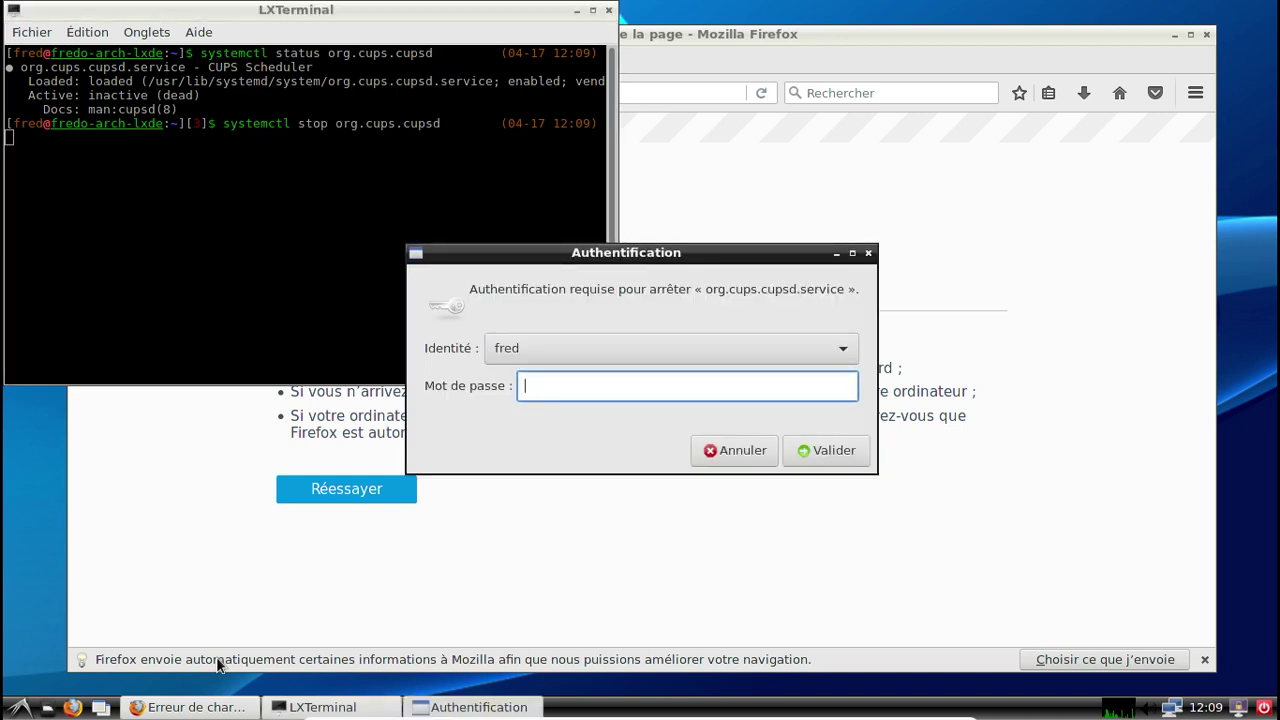
key(Return)
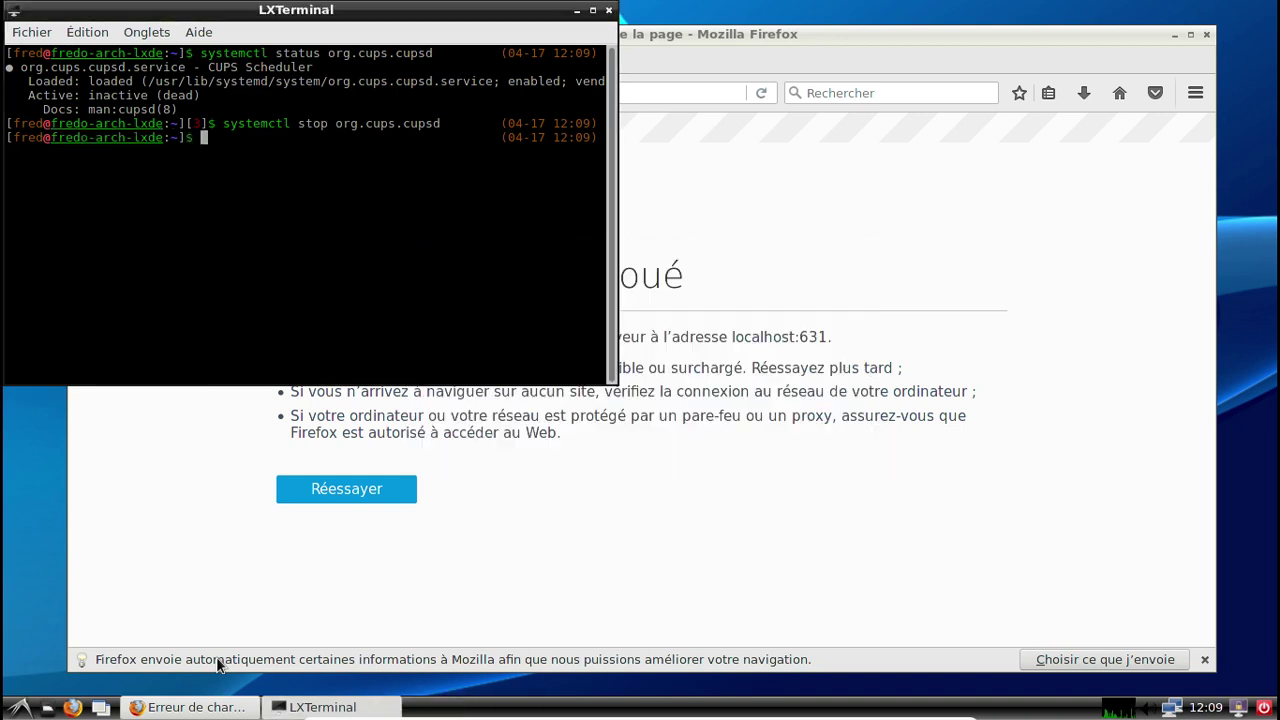
Start org.cups.cupsd with sudo systemctl start, entering the sudo password.
key(Up)
key(Left)
key(Left)
key(Left)
key(Left)
key(Left)
key(Left)
key(Left)
key(Left)
key(Left)
key(Left)
key(Left)
key(Left)
key(Left)
key(Left)
key(Left)
key(Left)
key(Left)
key(Left)
key(Left)
key(Left)
text(sudo)
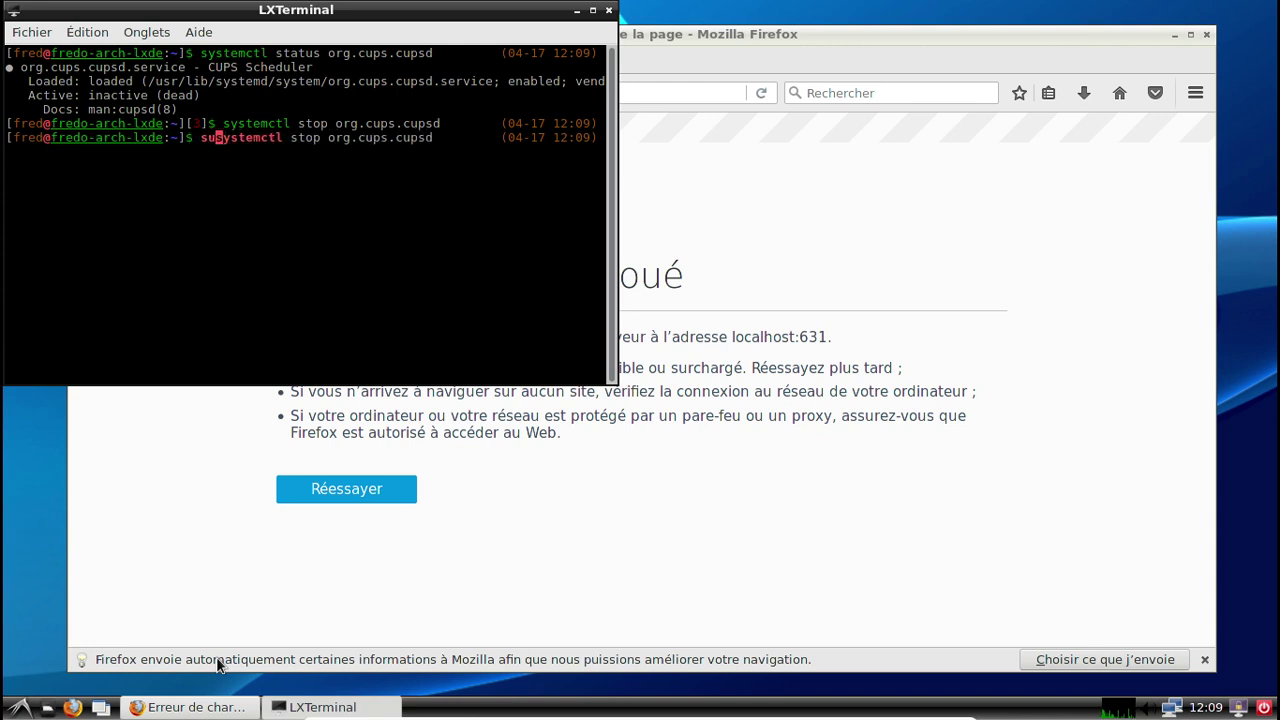
key(Right)
key(Right)
key(Right)
key(Right)
key(Right)
key(Right)
key(Right)
key(Right)
key(Right)
key(Right)
key(Right)
key(Right)
key(Delete)
key(Delete)
text(art)
key(Return)
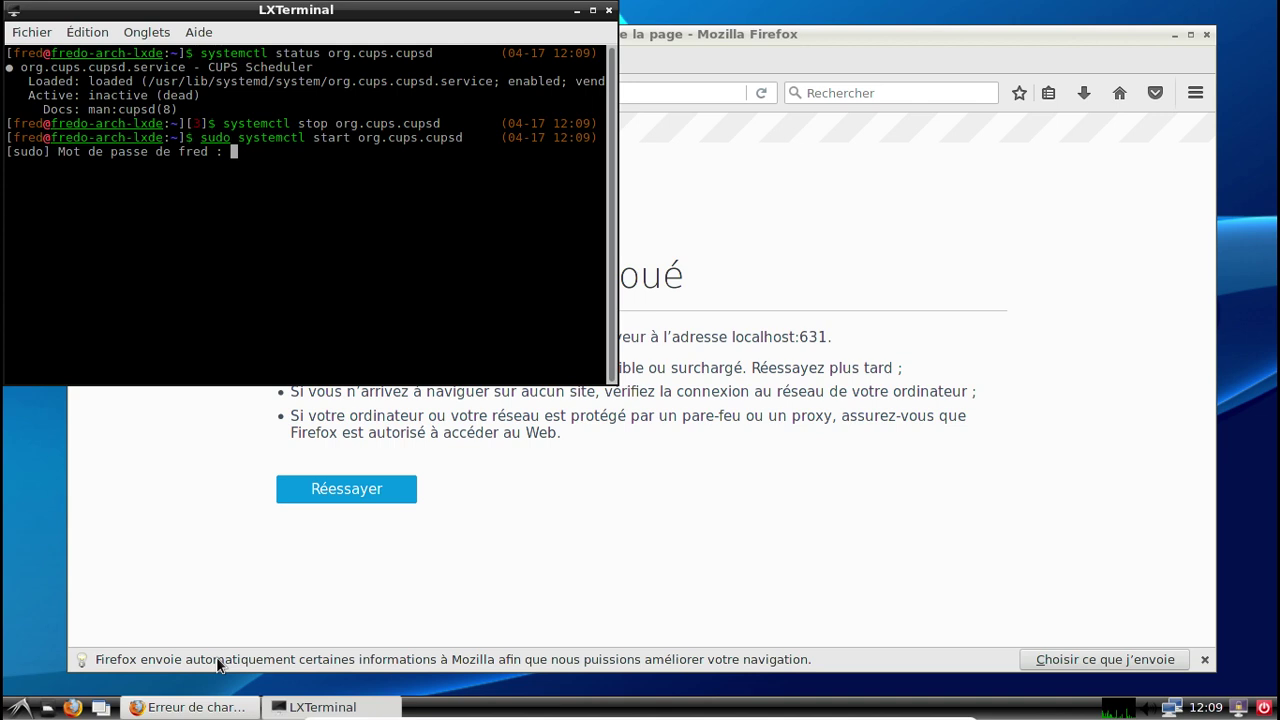
key(Return)
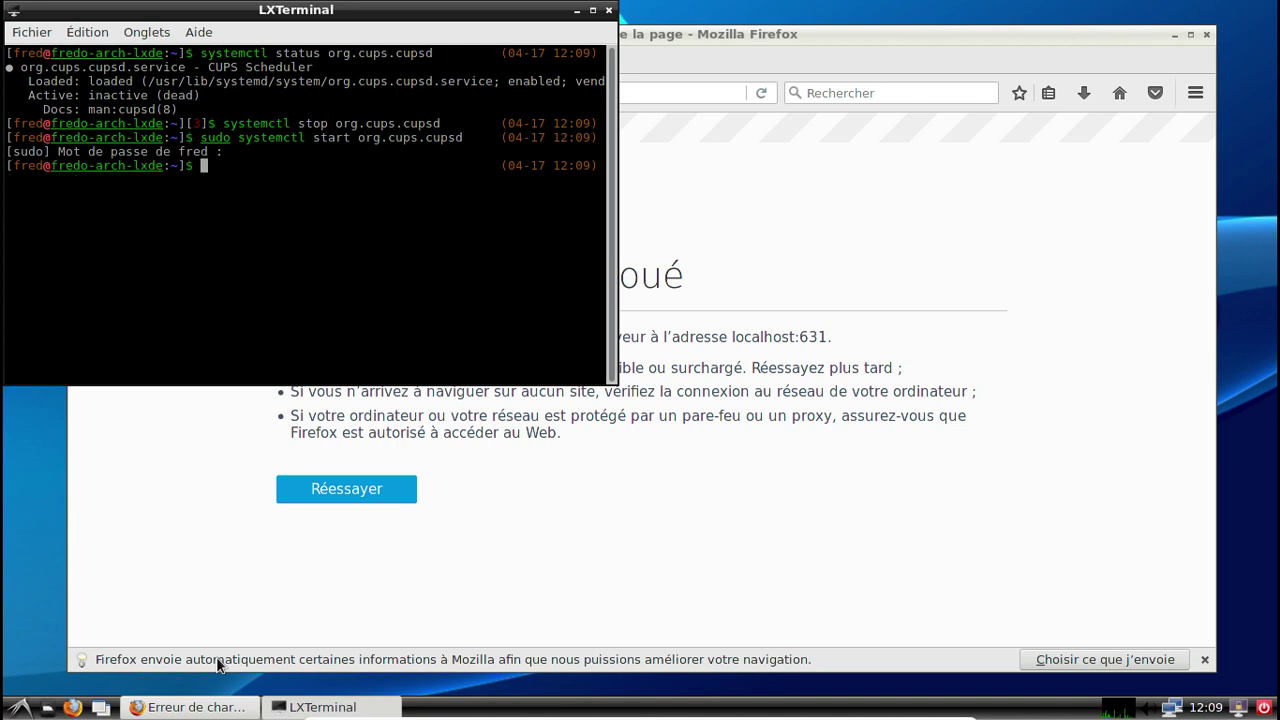
Reload localhost:631 to show the CUPS 2.2.3 home page, then close LXTerminal and Firefox.
click(692, 41)
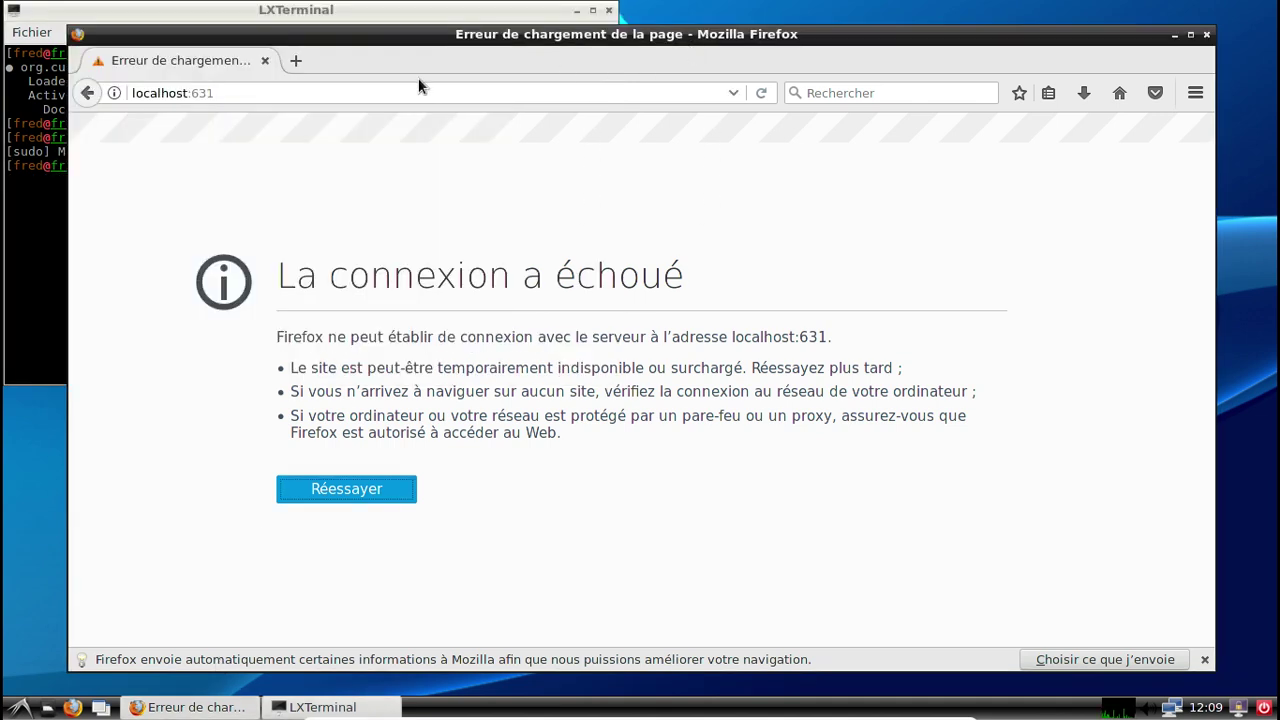
click(760, 92)
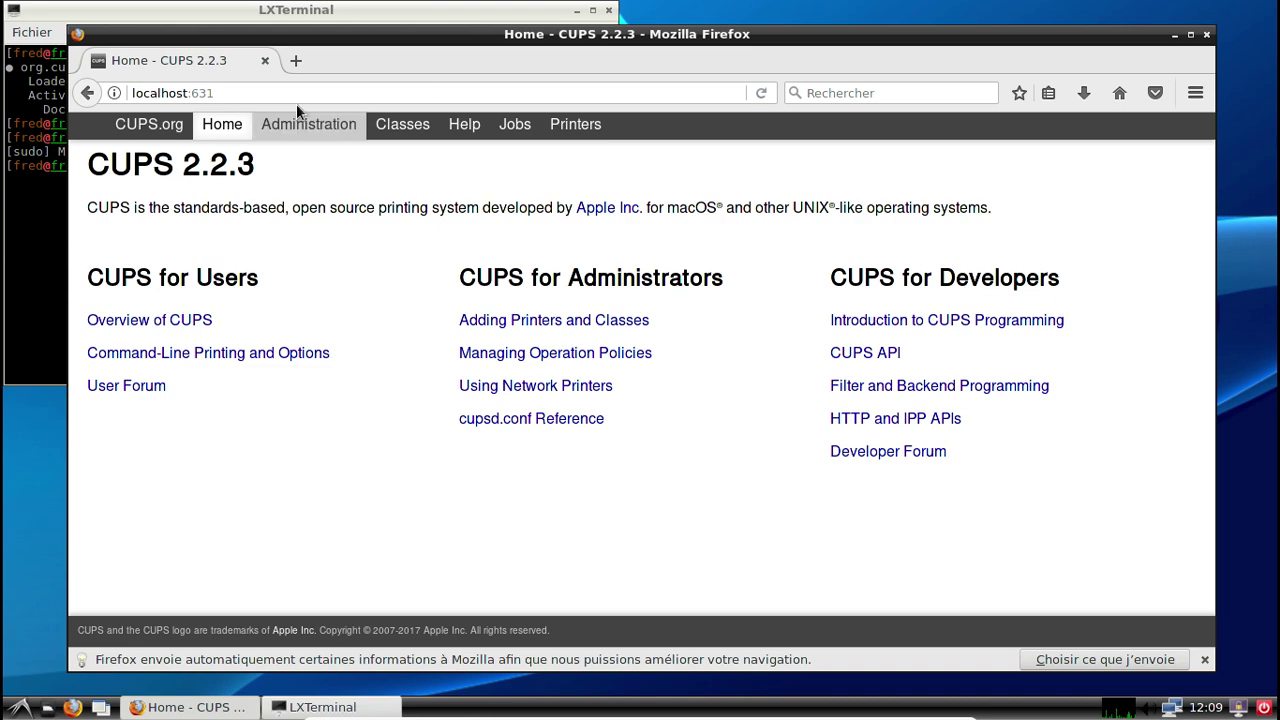
click(15, 251)
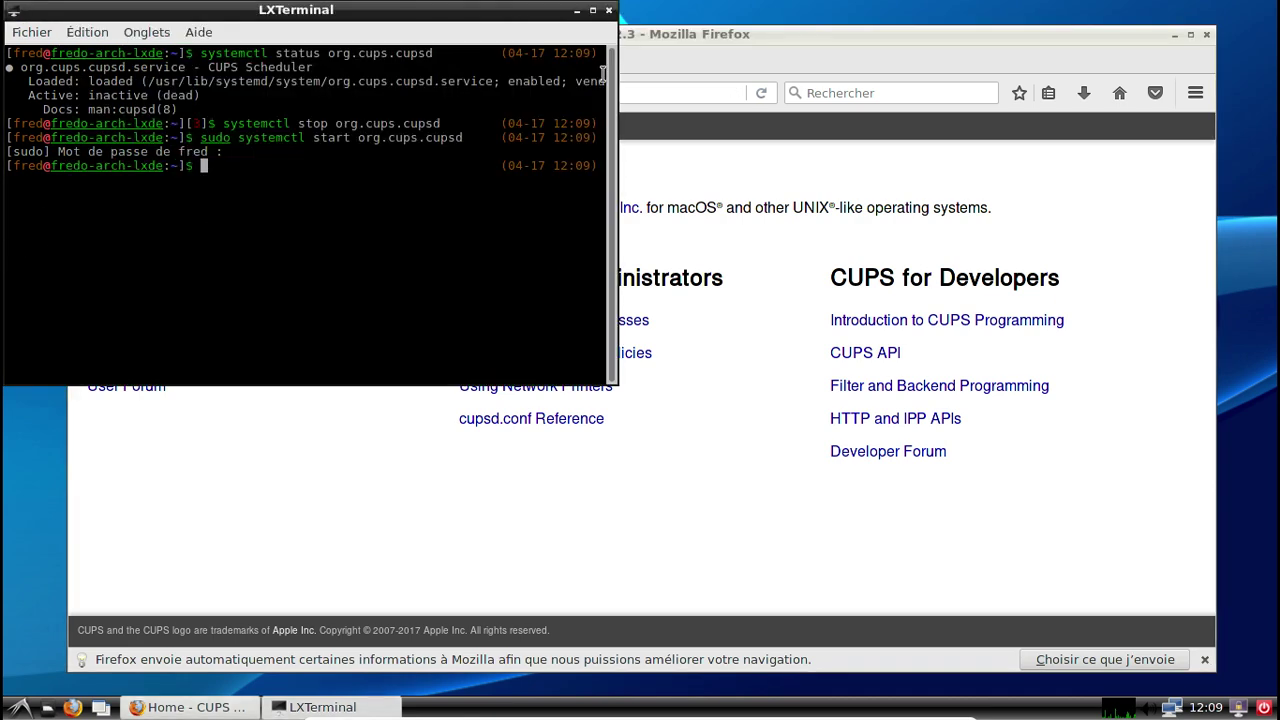
click(607, 11)
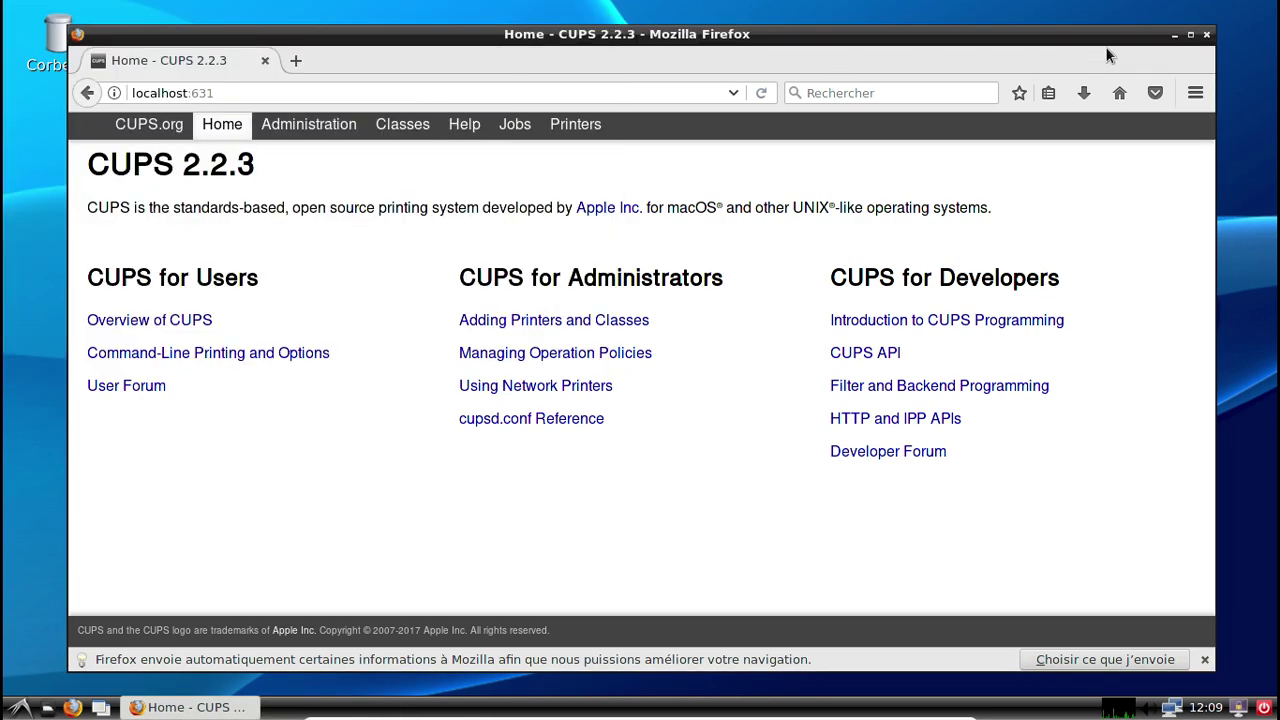
click(1207, 37)
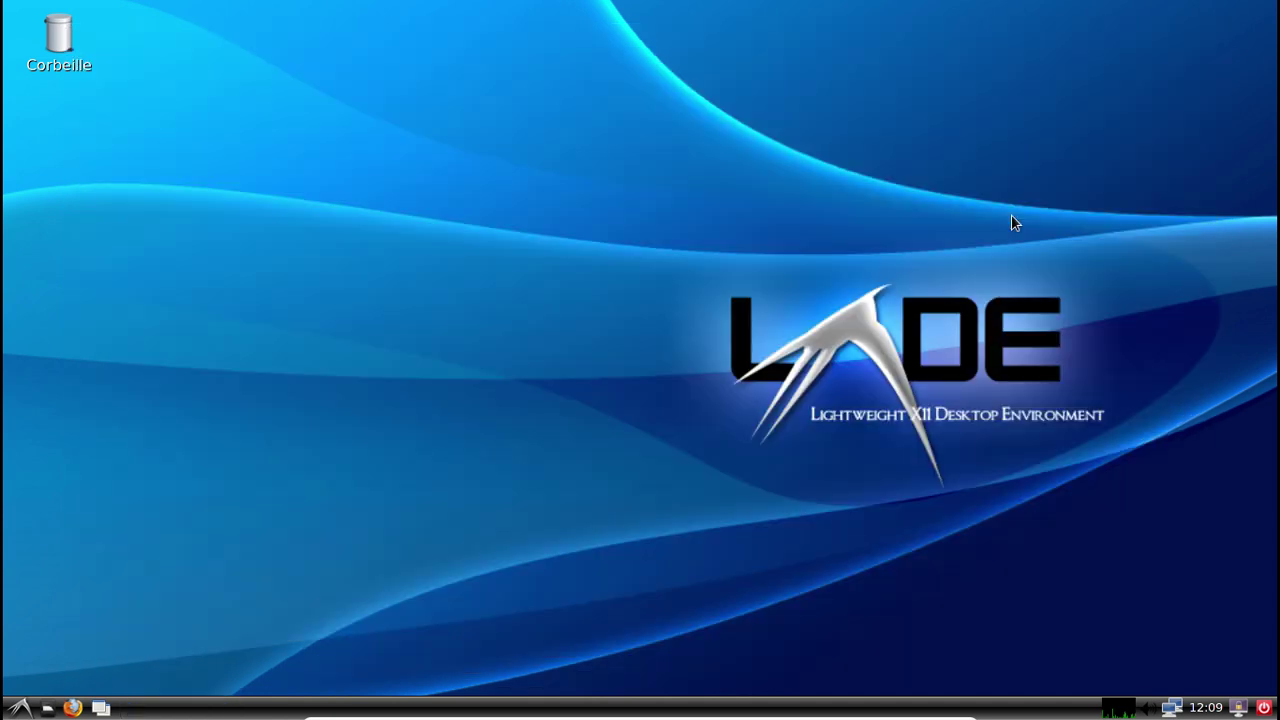
Launch Ajouter/supprimer des logiciels from the Outils système menu.
click(20, 707)
mouse_move(89, 455)
click(666, 349)
click(31, 700)
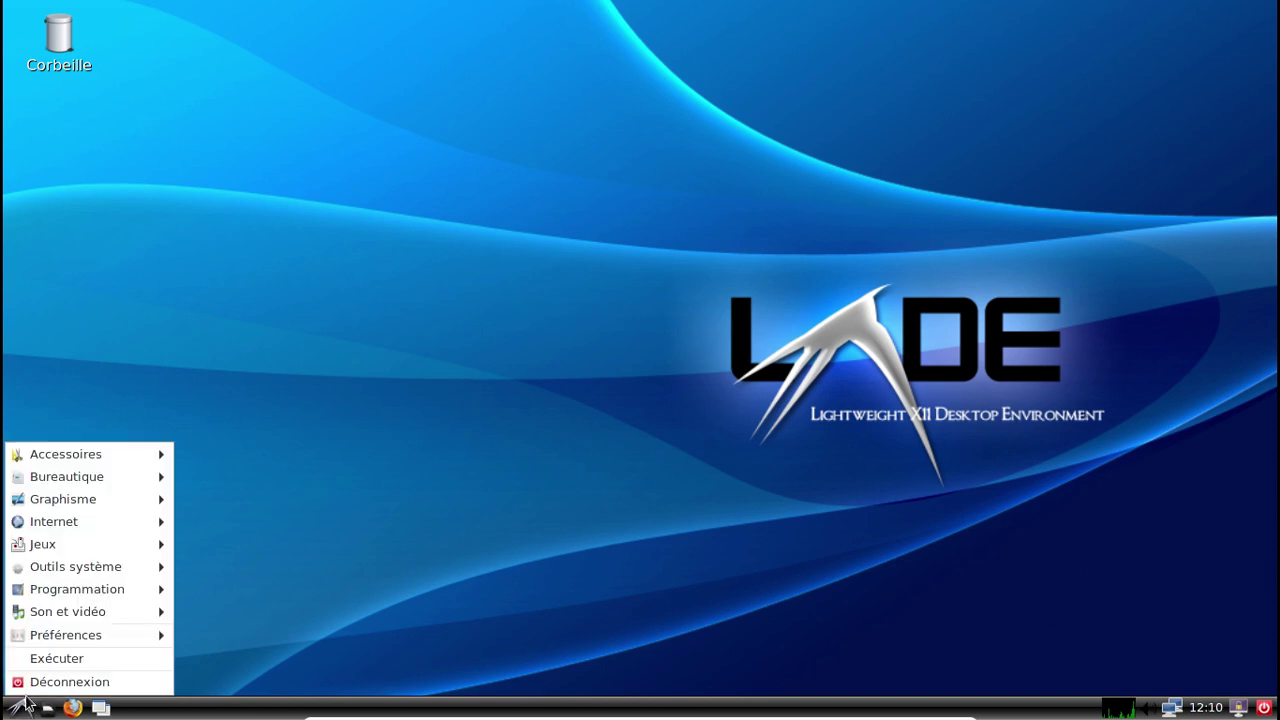
mouse_move(81, 568)
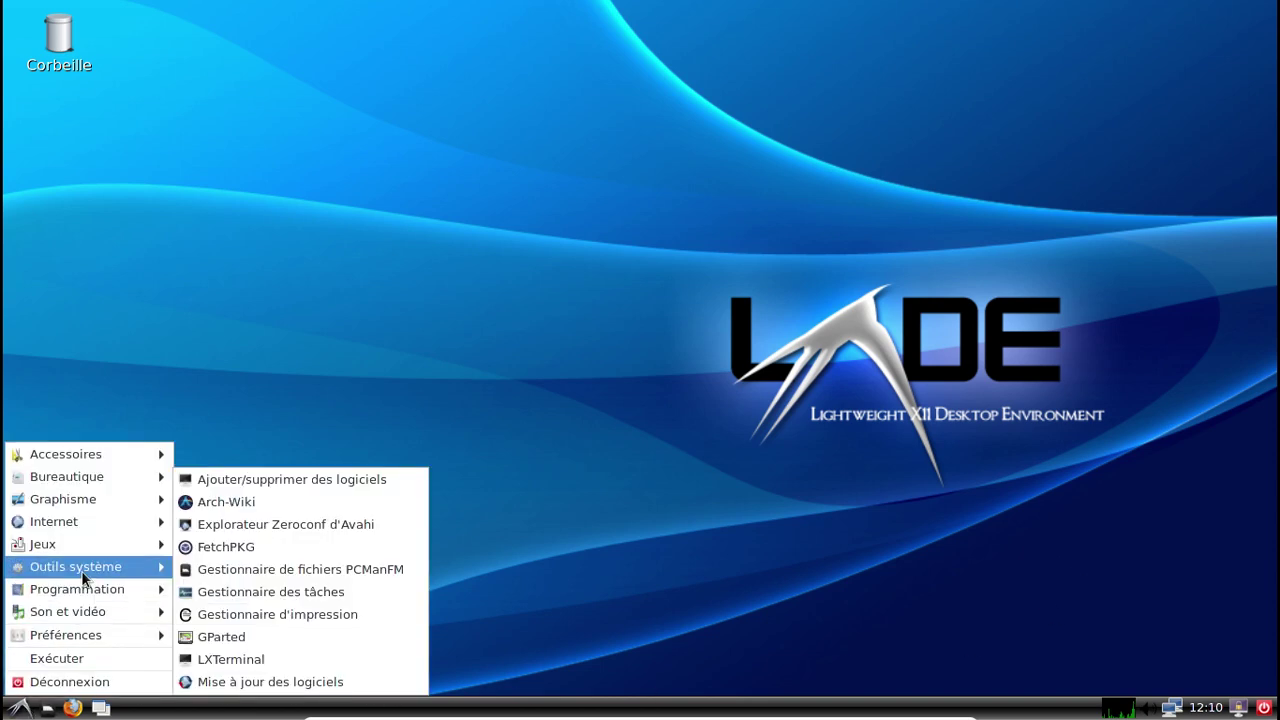
click(260, 483)
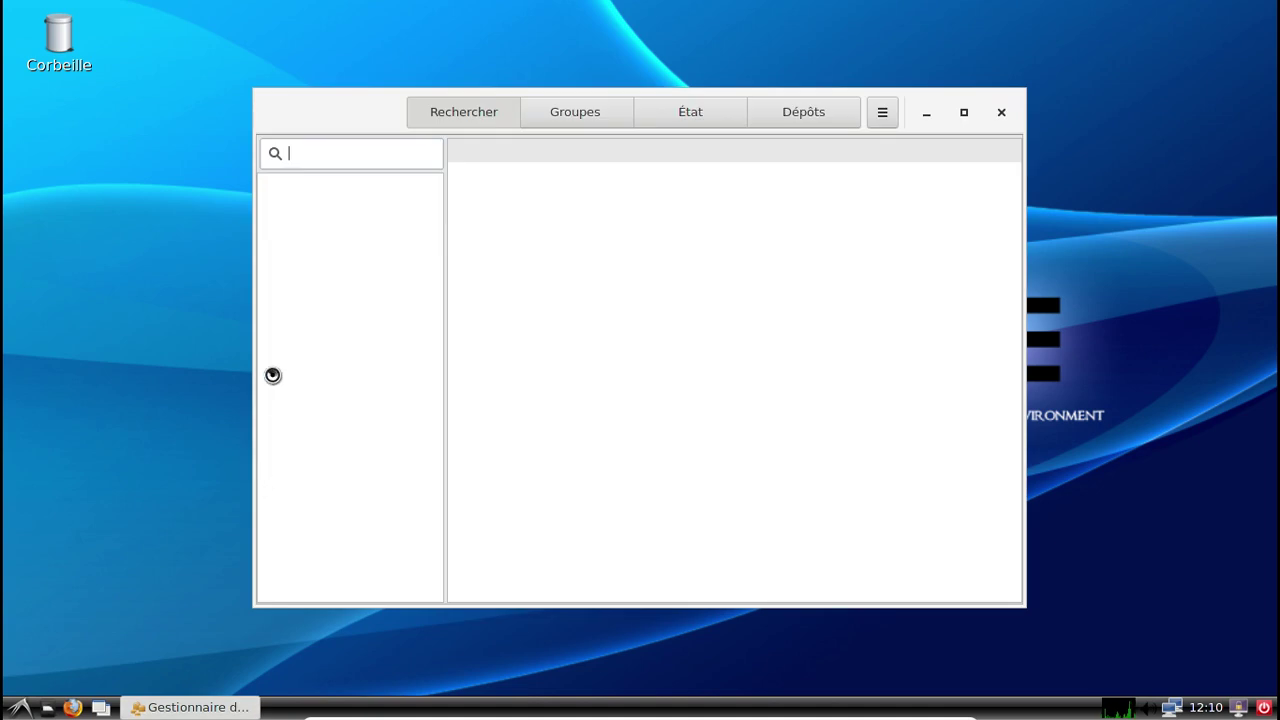
Search for hplip and python-pyqt5 and mark both for installation.
text(hplip)
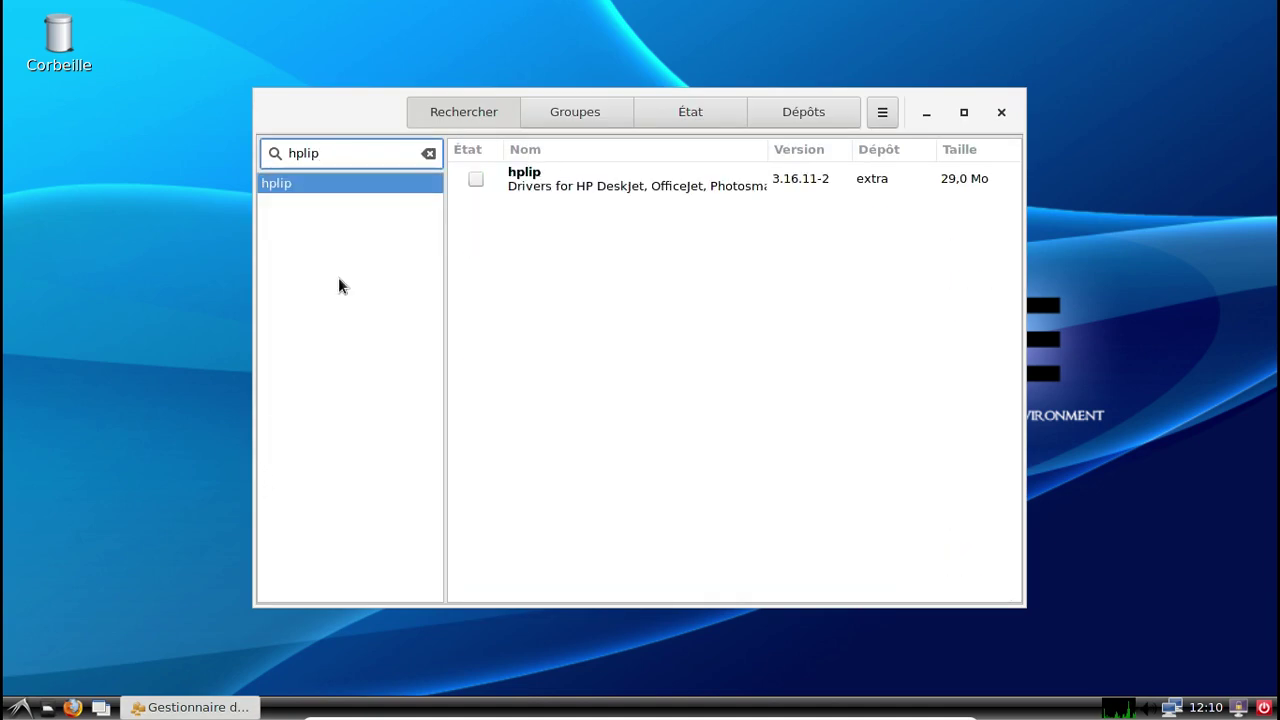
click(475, 180)
drag(338, 156, 273, 156)
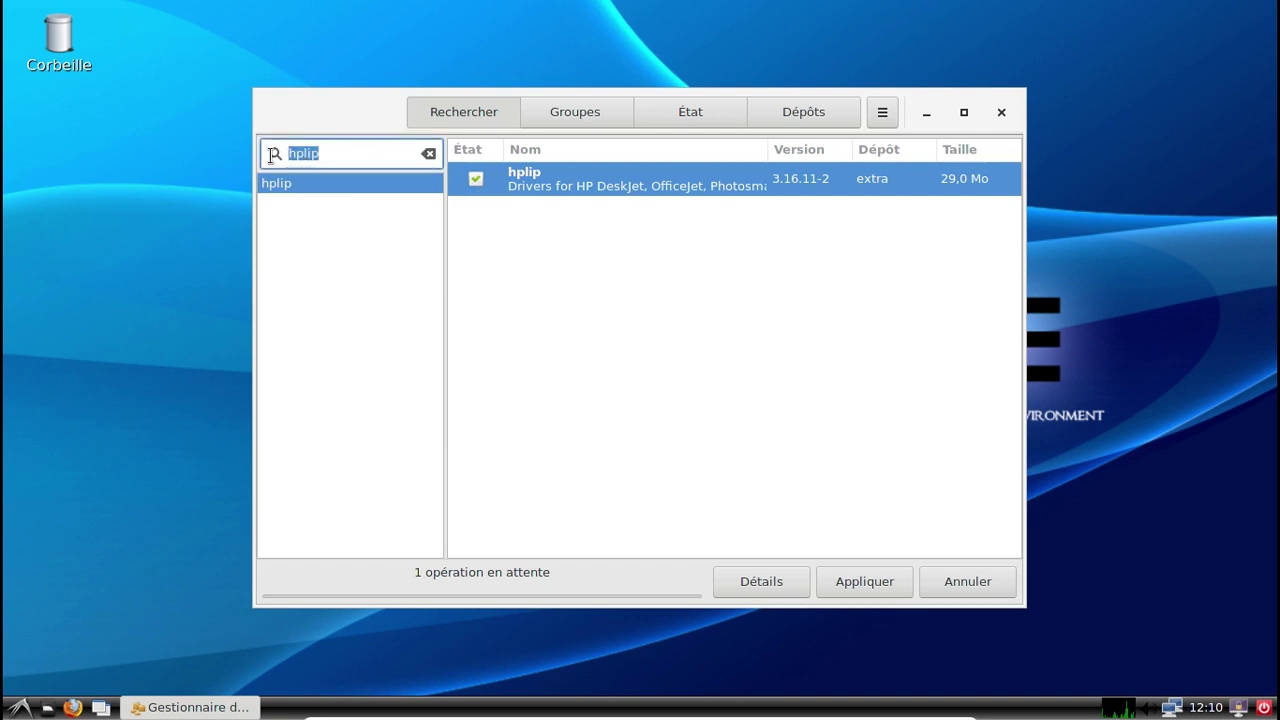
text(python-pqy)
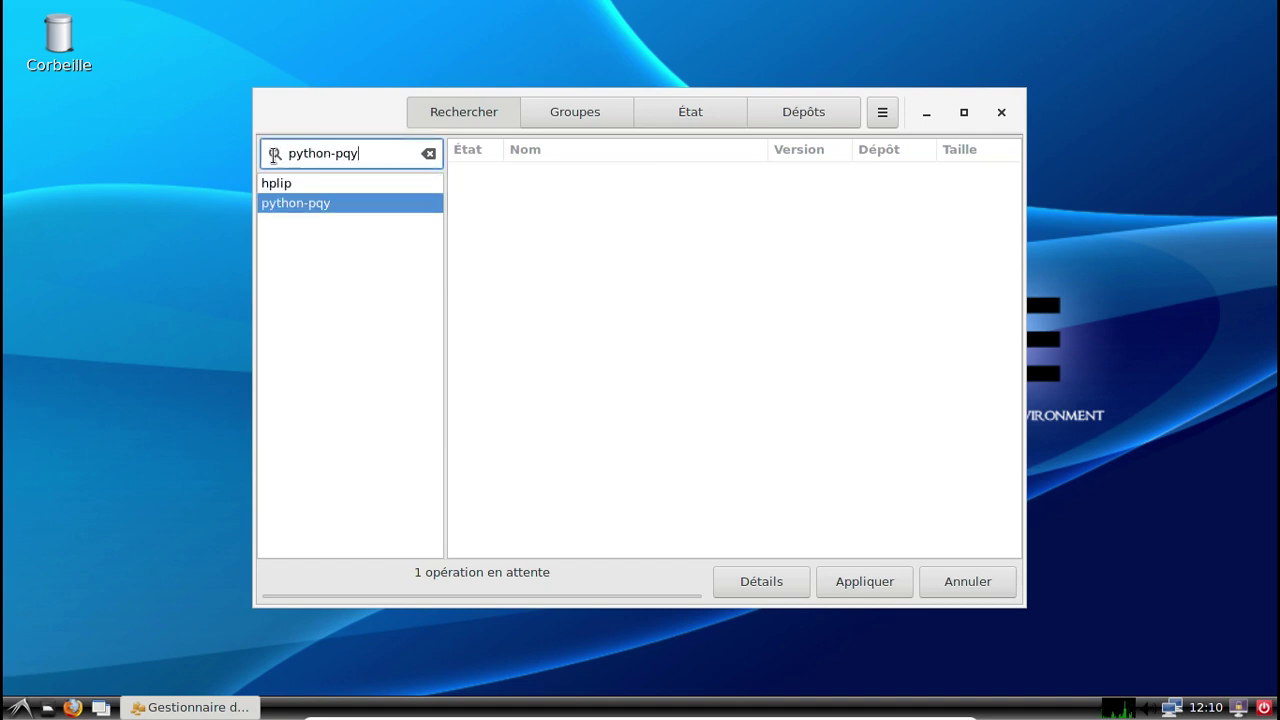
text(5)
key(BackSpace)
key(BackSpace)
key(BackSpace)
text(yqt5)
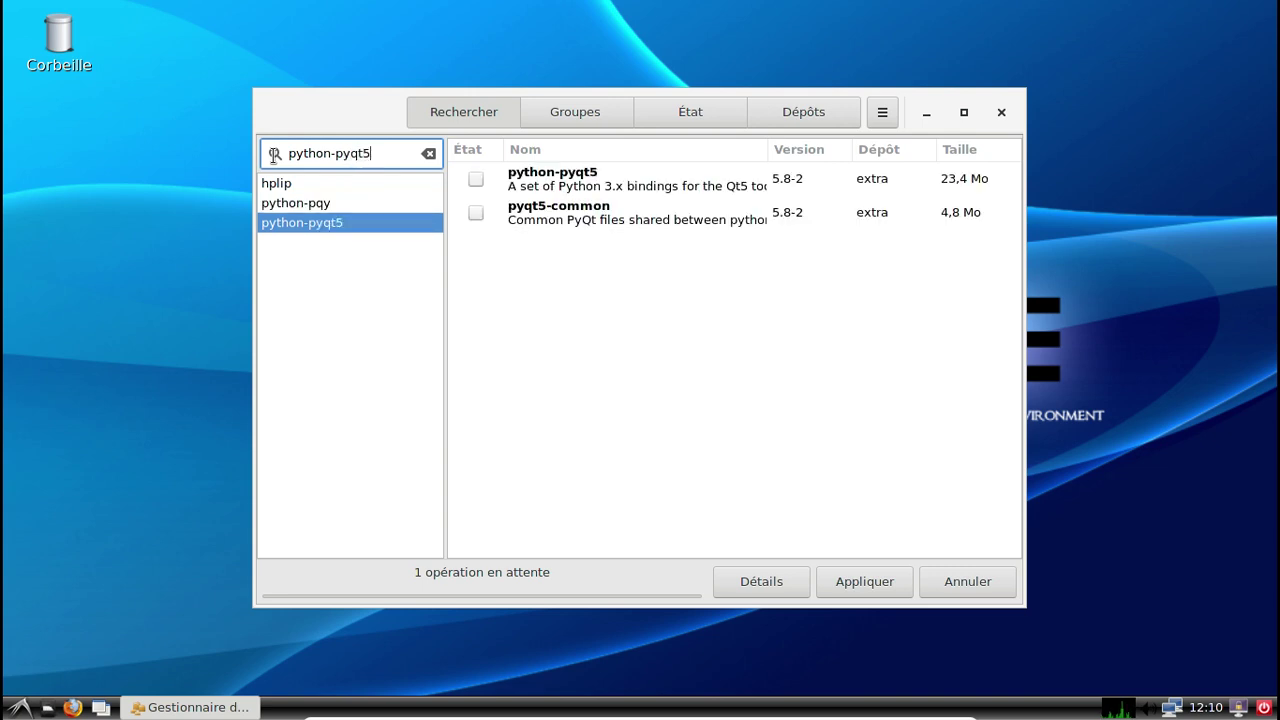
click(475, 179)
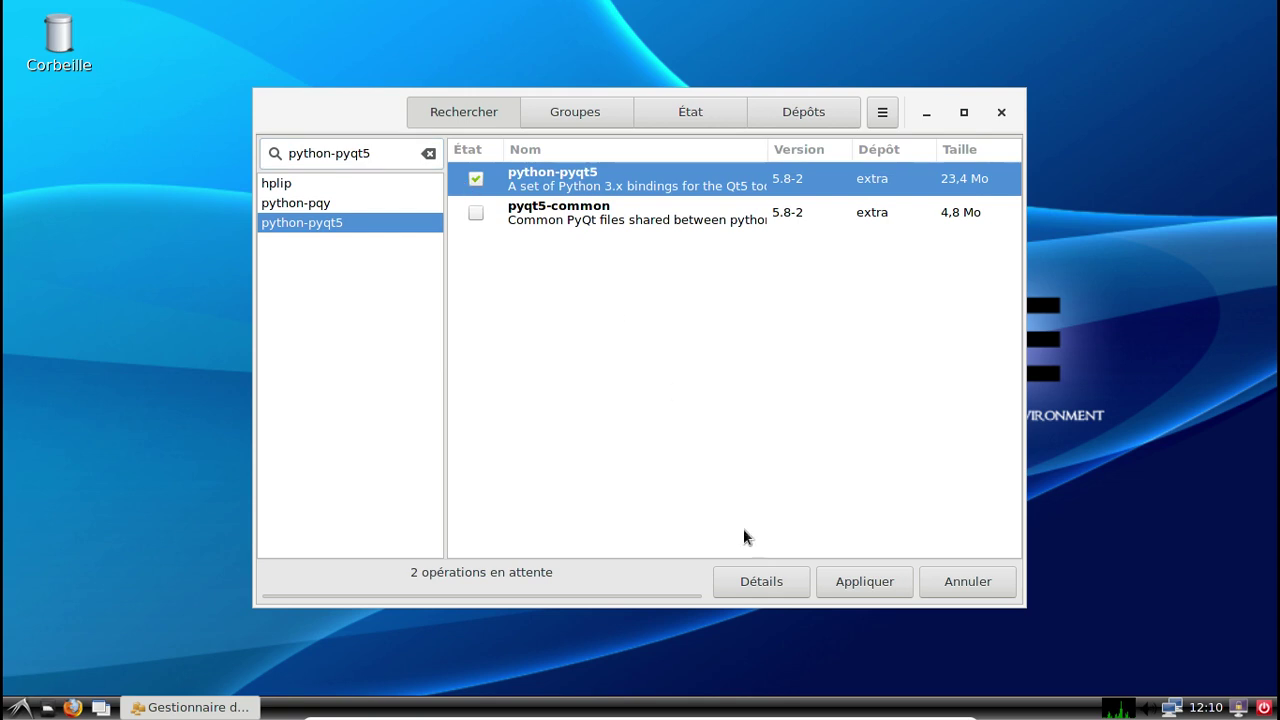
Apply and confirm the install transaction, authorising it with the password.
click(861, 588)
click(905, 215)
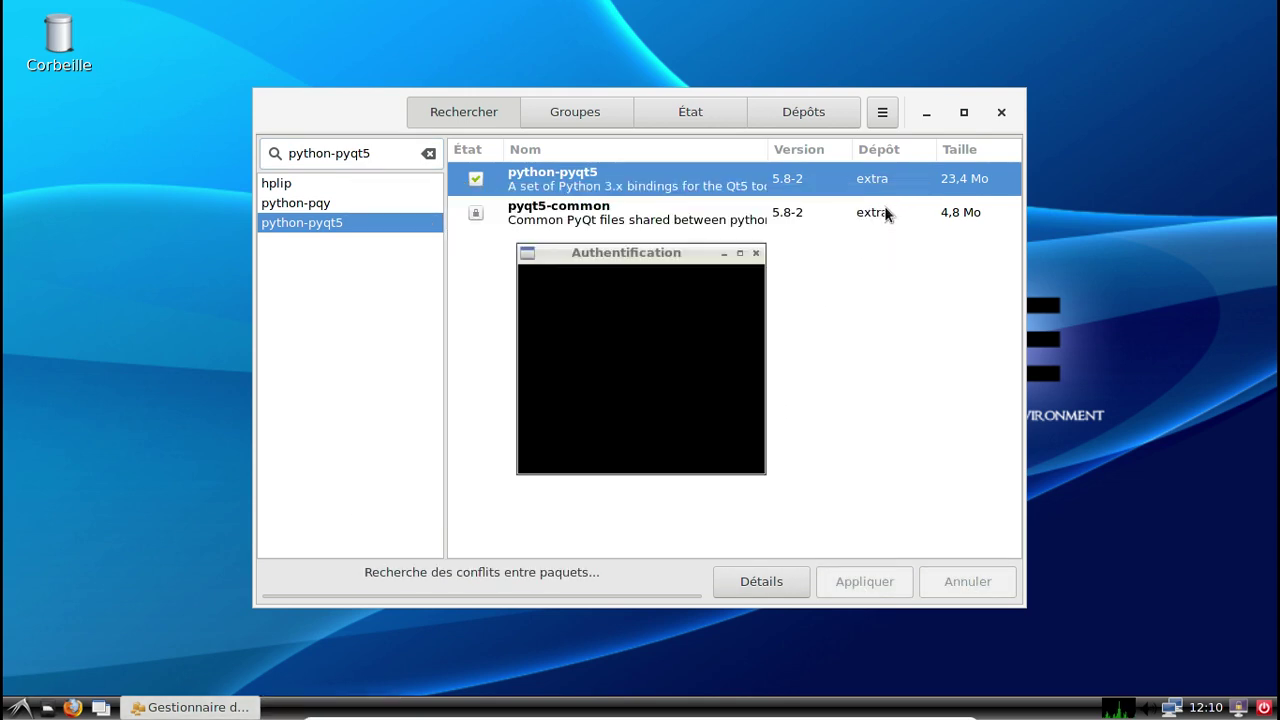
text(********)
key(Return)
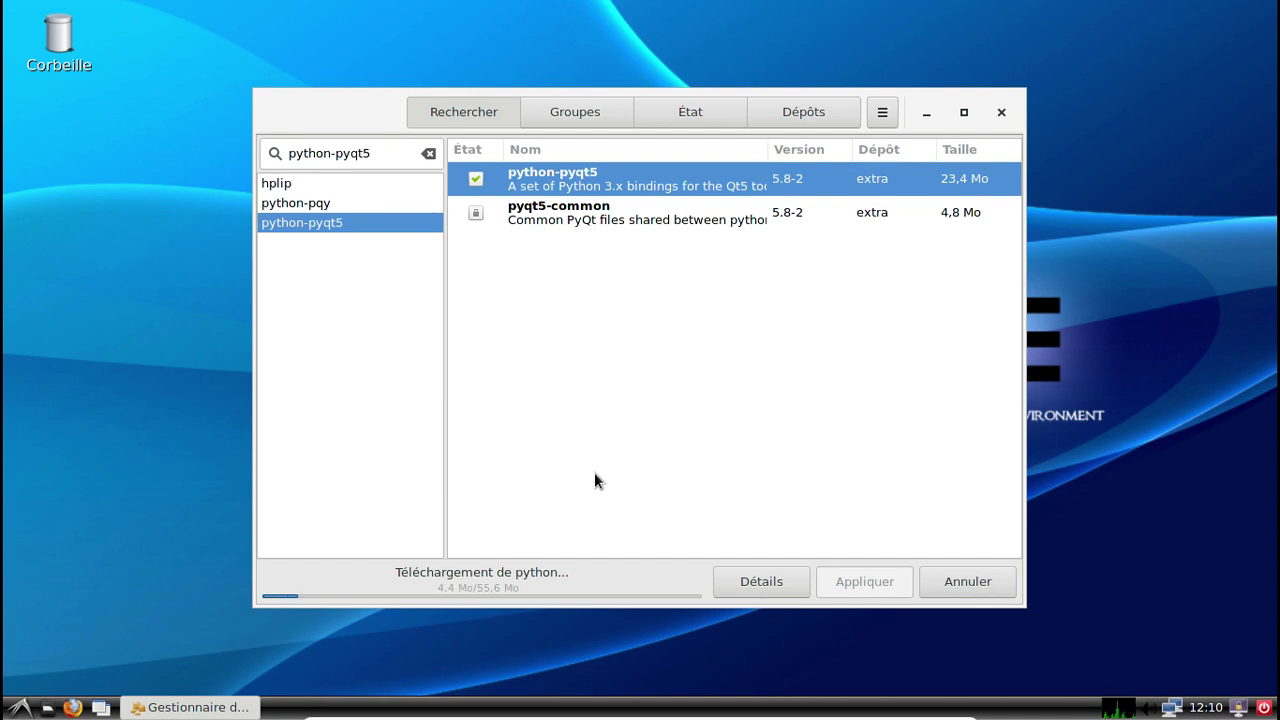
click(20, 707)
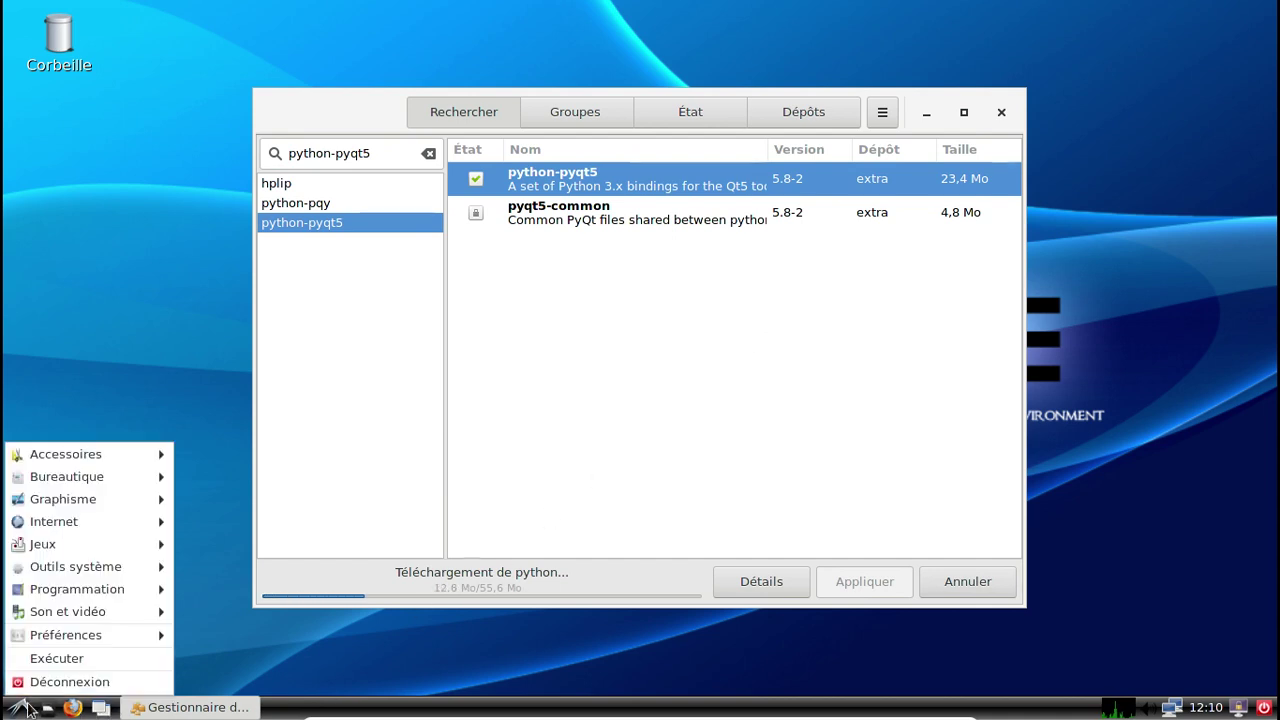
mouse_move(112, 454)
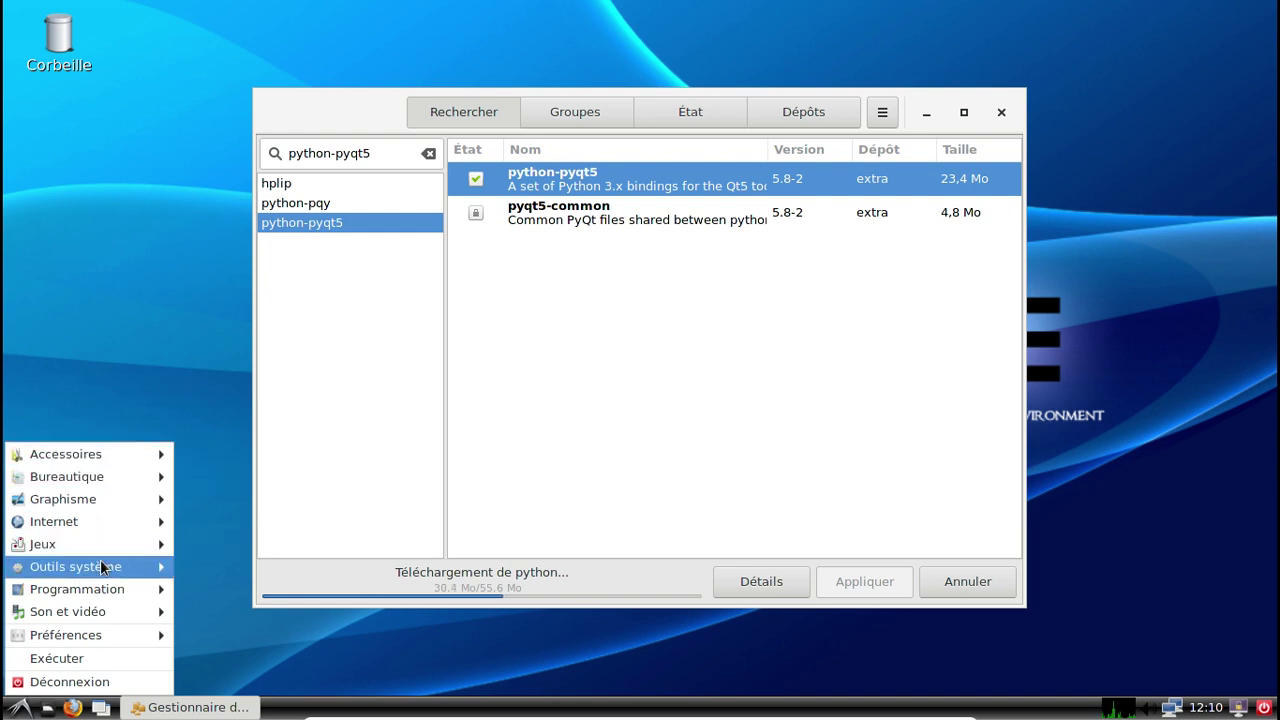
Launch LXTerminal and move its window to the middle of the screen.
mouse_move(102, 568)
click(314, 659)
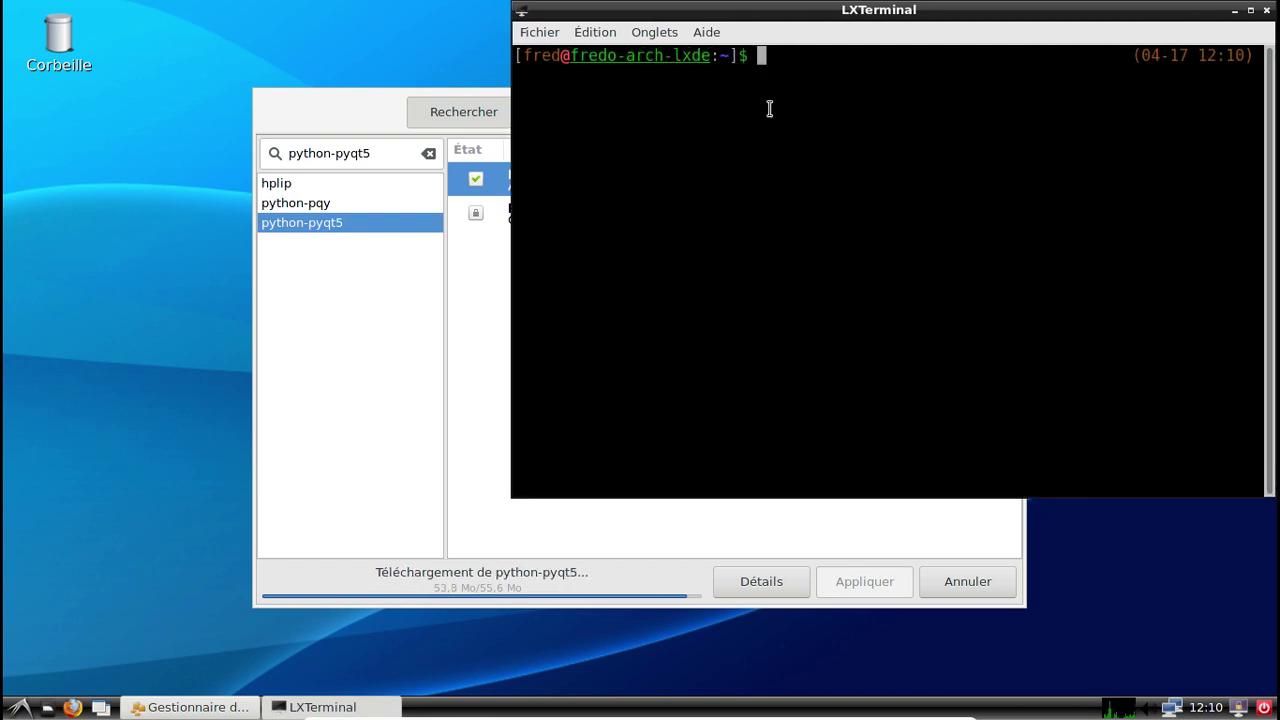
drag(814, 12, 546, 136)
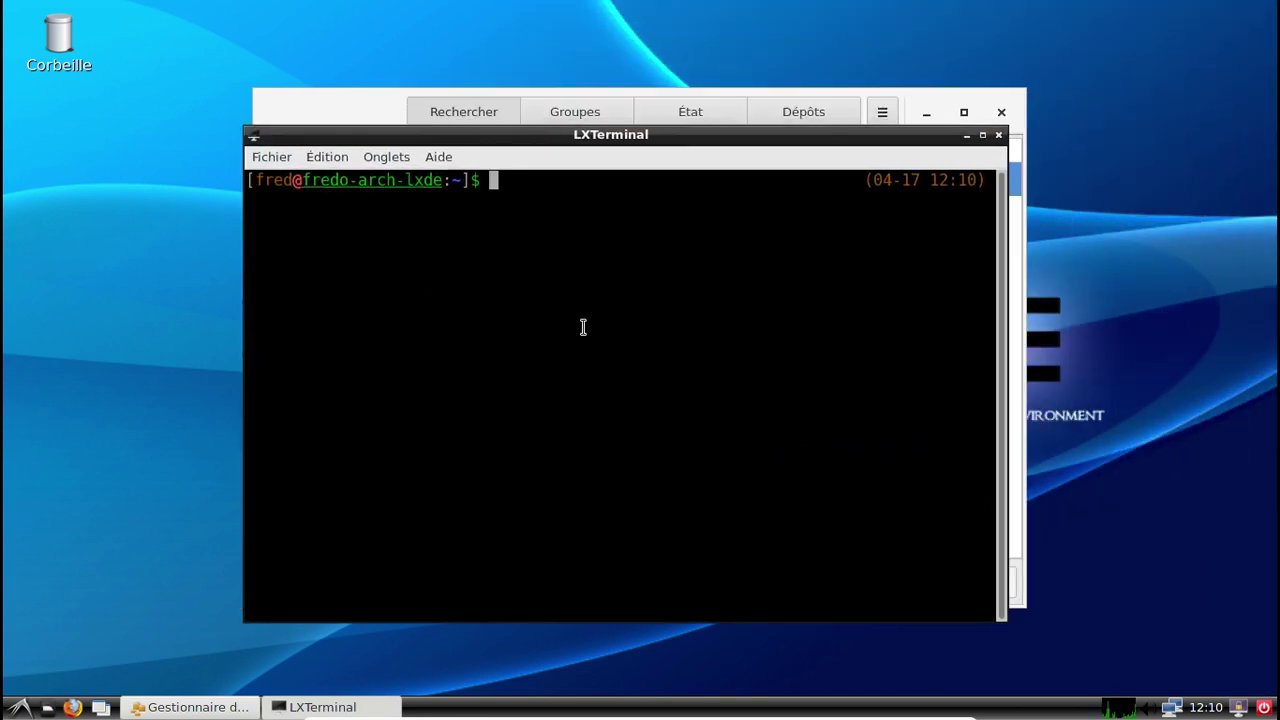
Set the user account's full name with sudo chfn, leaving other fields blank, then exit.
text(sudo ch)
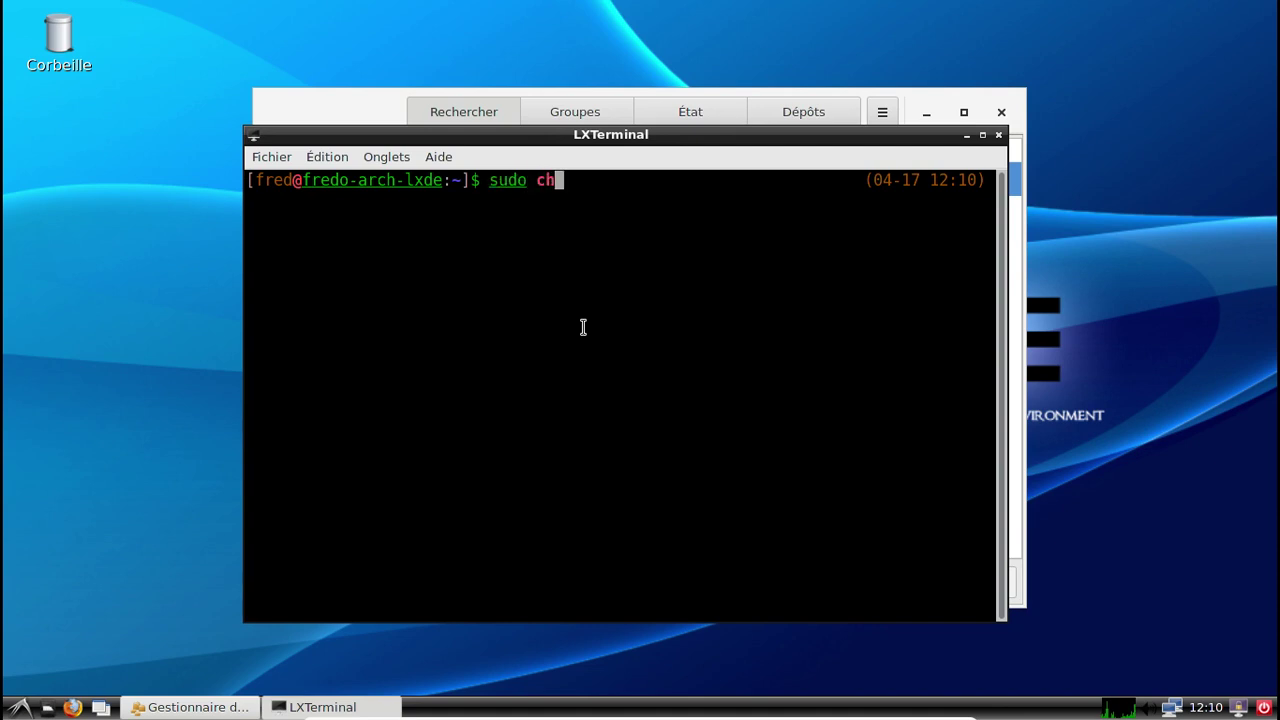
text(fn fred)
key(Return)
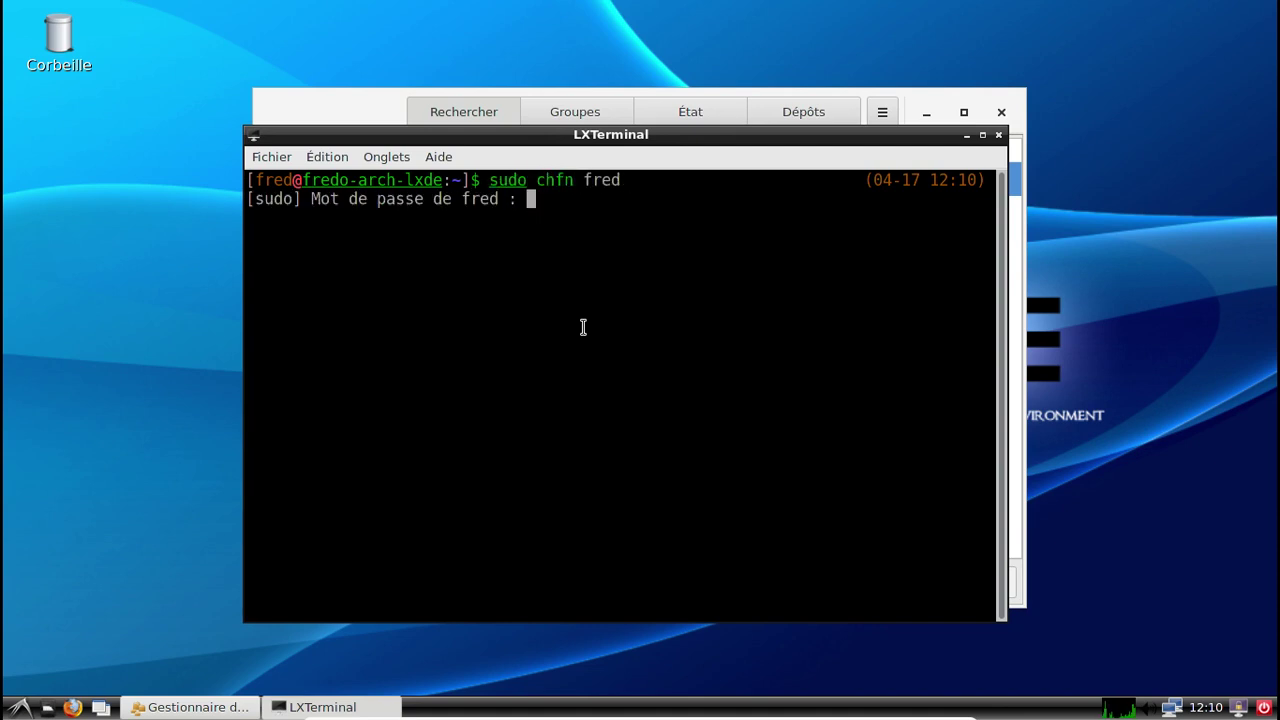
key(Return)
text(F)
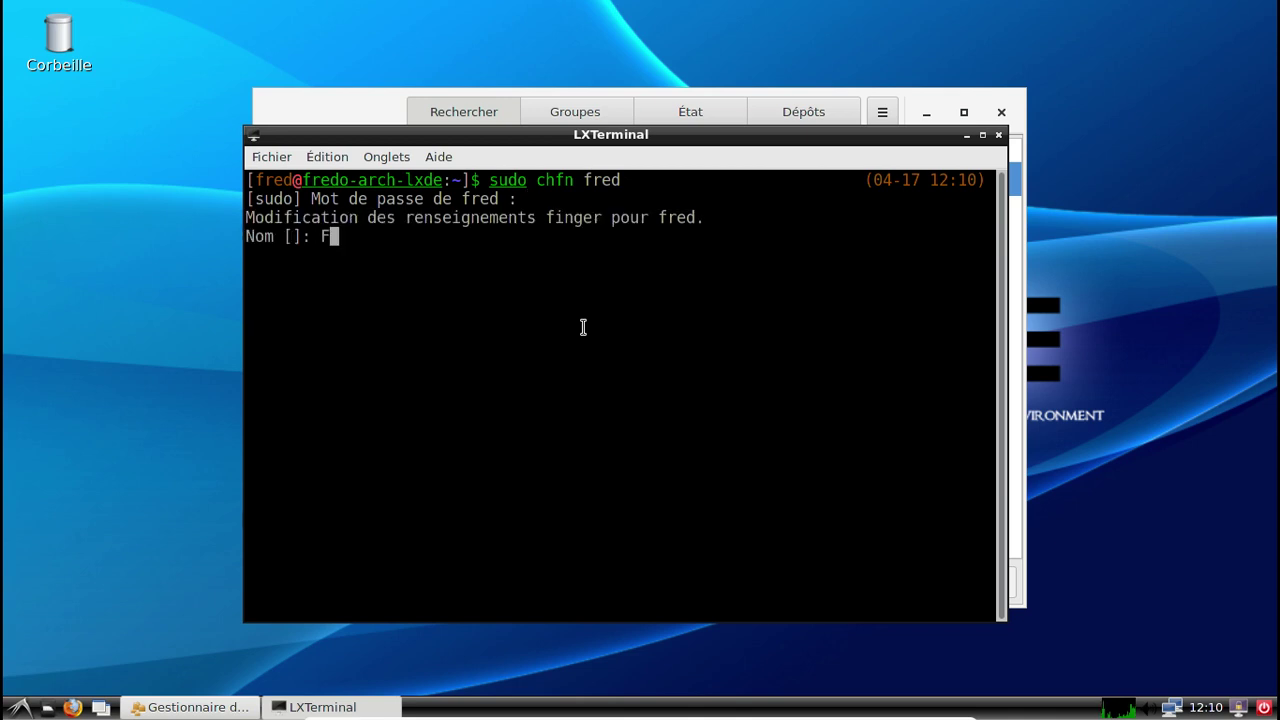
text(rederic Bezies)
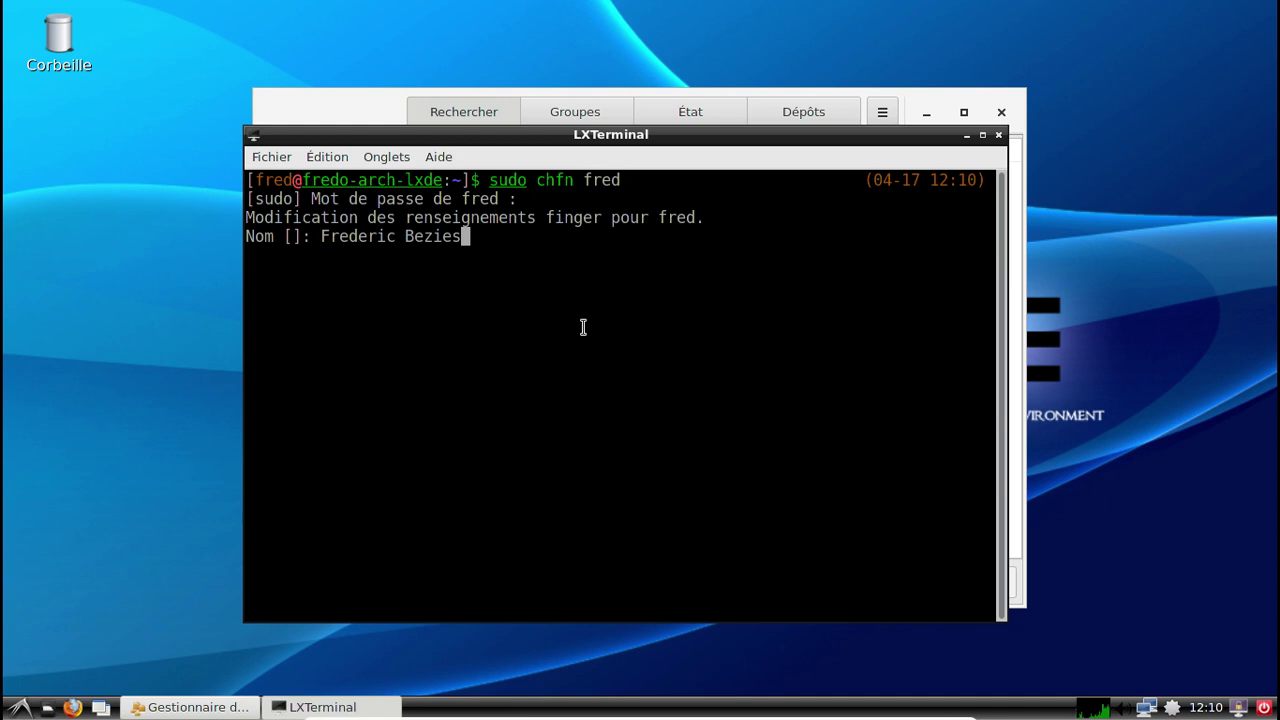
key(Return)
key(Return)
key(Return)
key(Return)
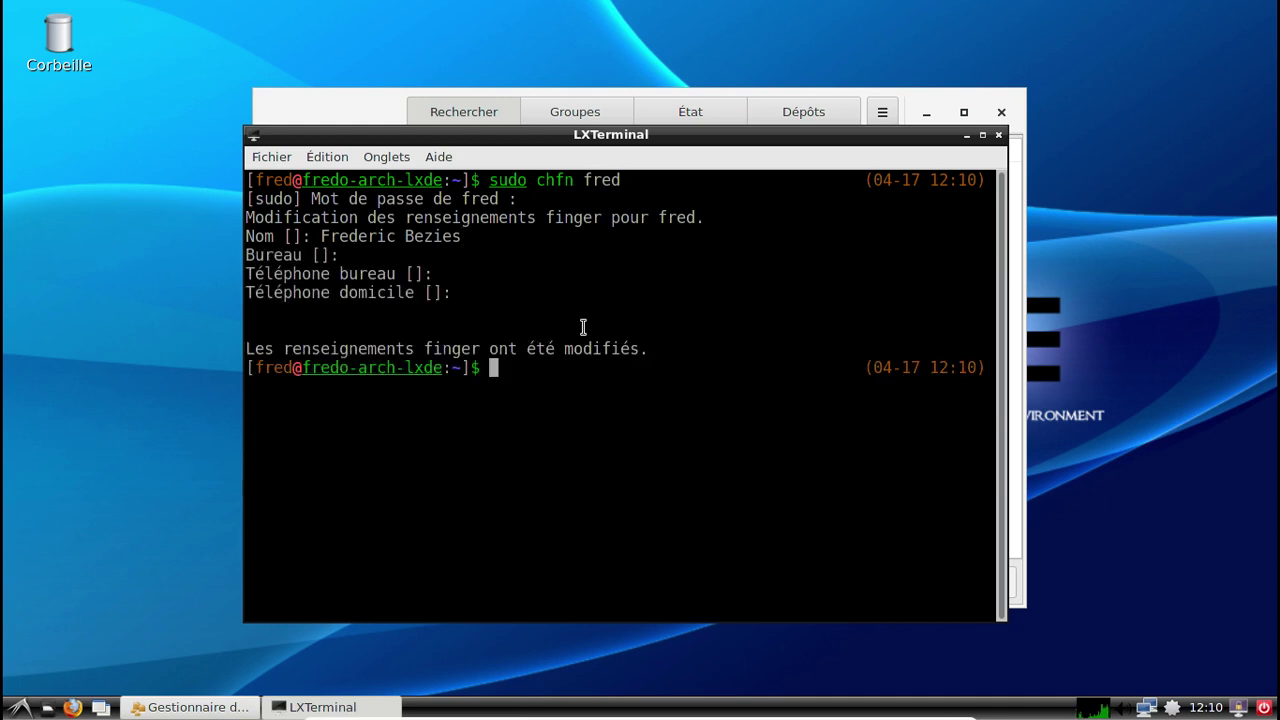
text(exit)
key(Return)
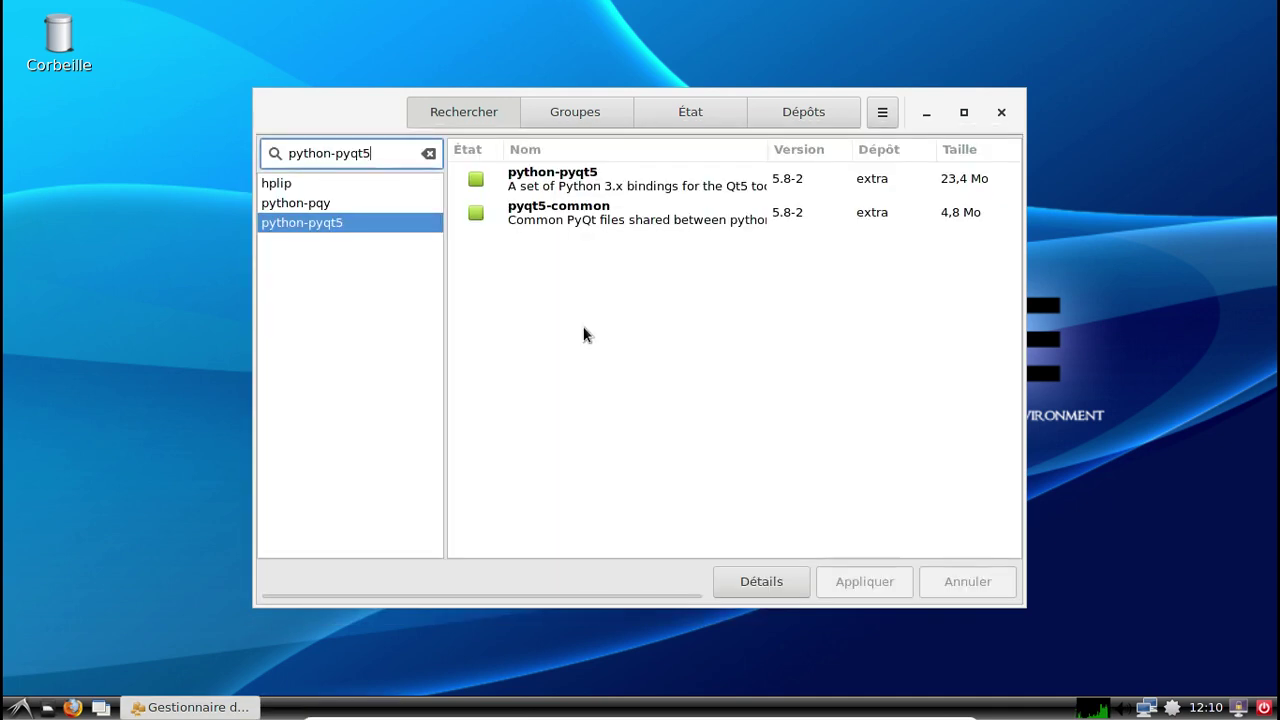
Close Pamac, log out via Déconnexion > Se déconnecter, and log back in with the password.
click(1001, 112)
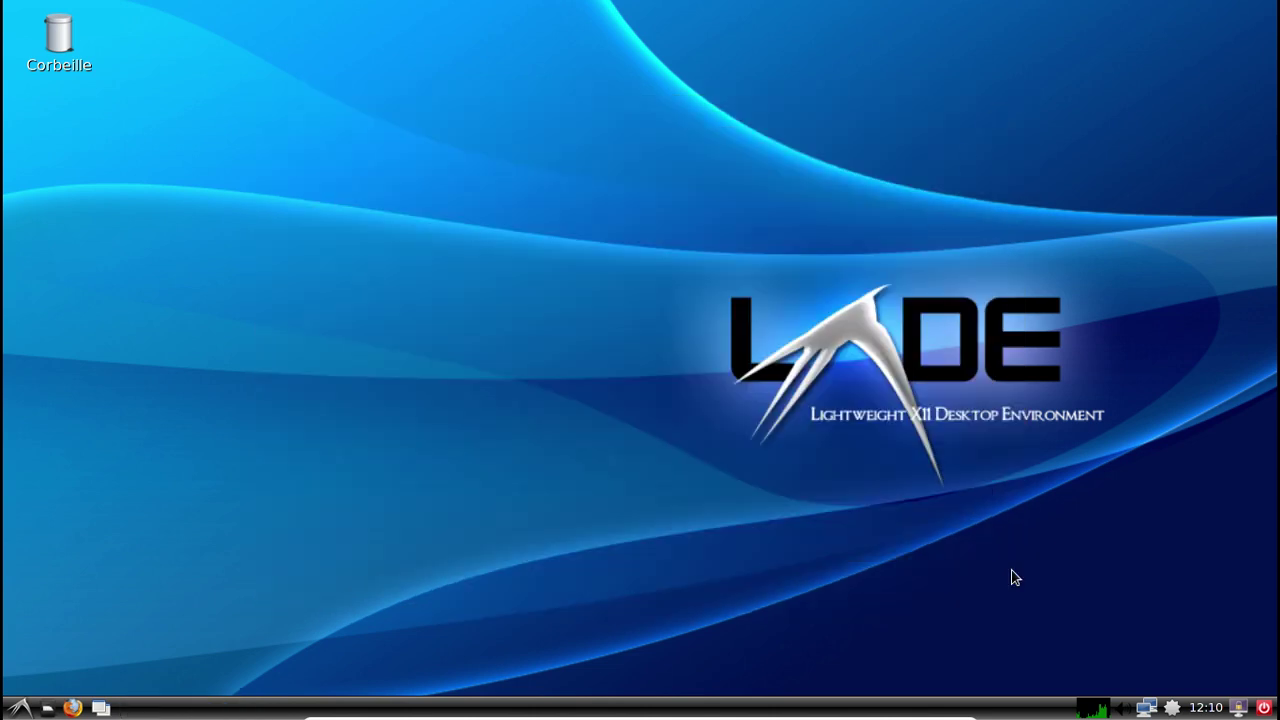
click(20, 707)
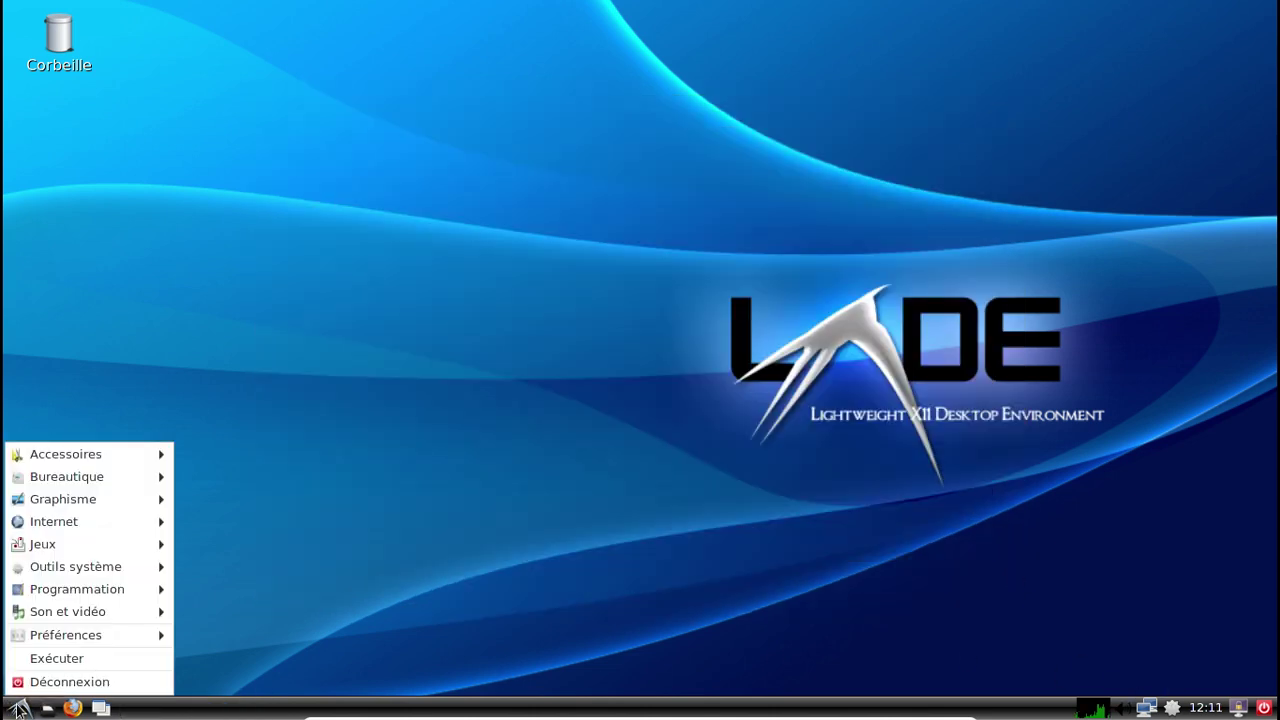
click(33, 688)
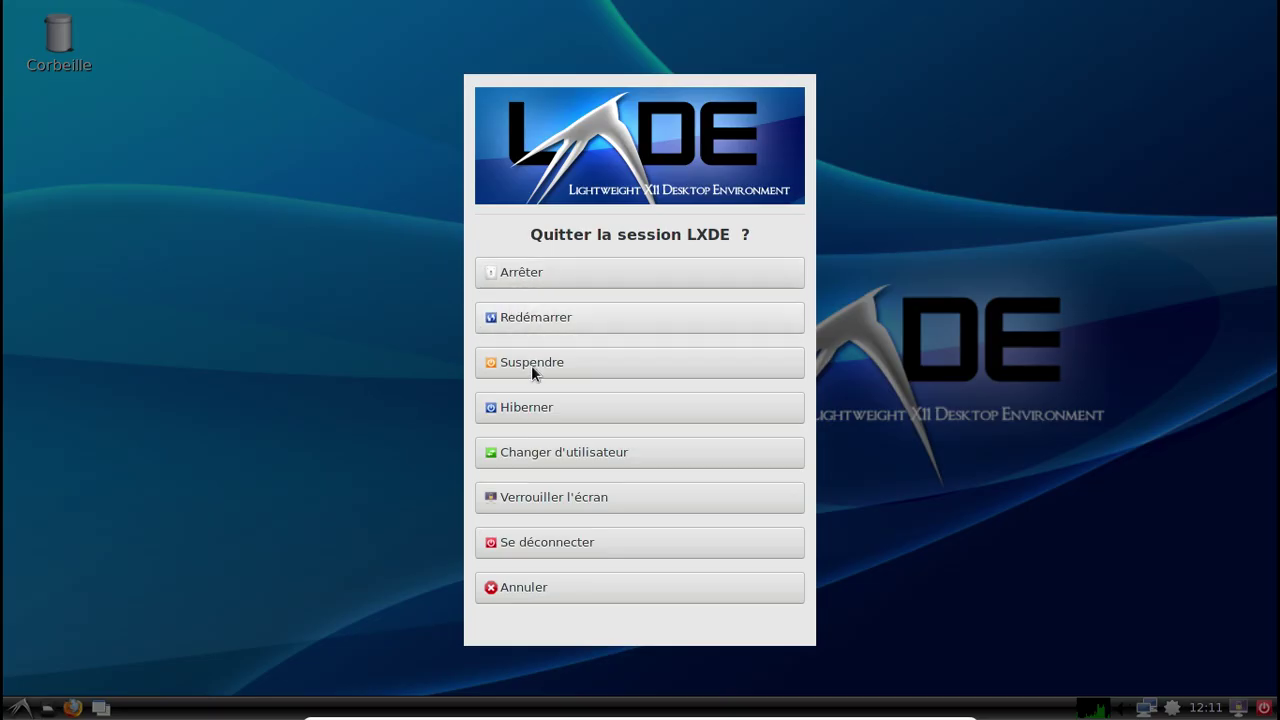
click(549, 537)
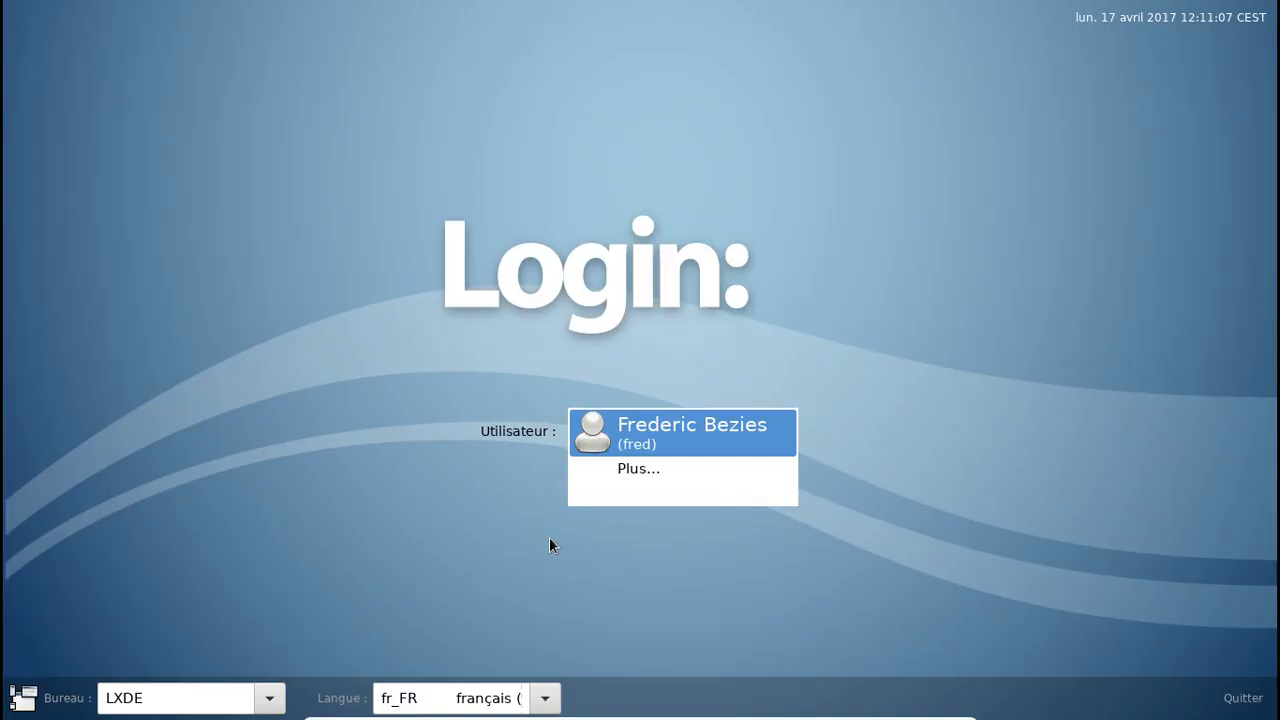
text(********)
key(Return)
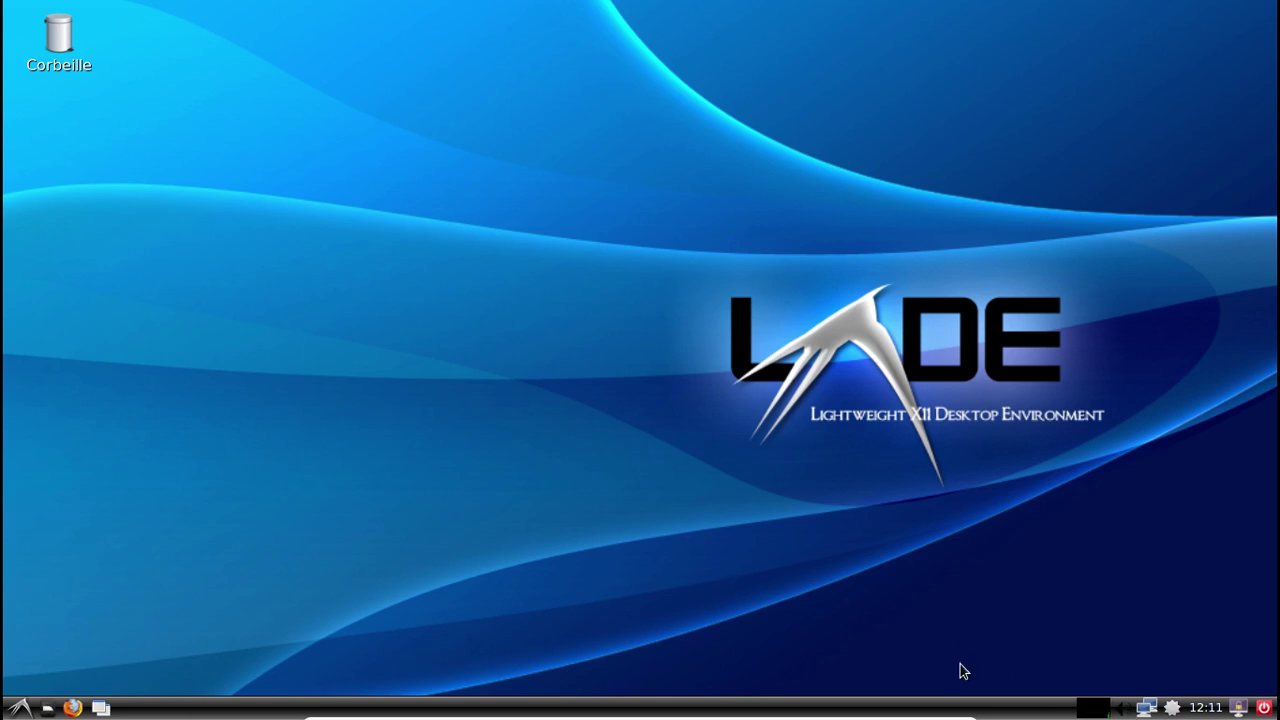
click(18, 707)
mouse_move(86, 453)
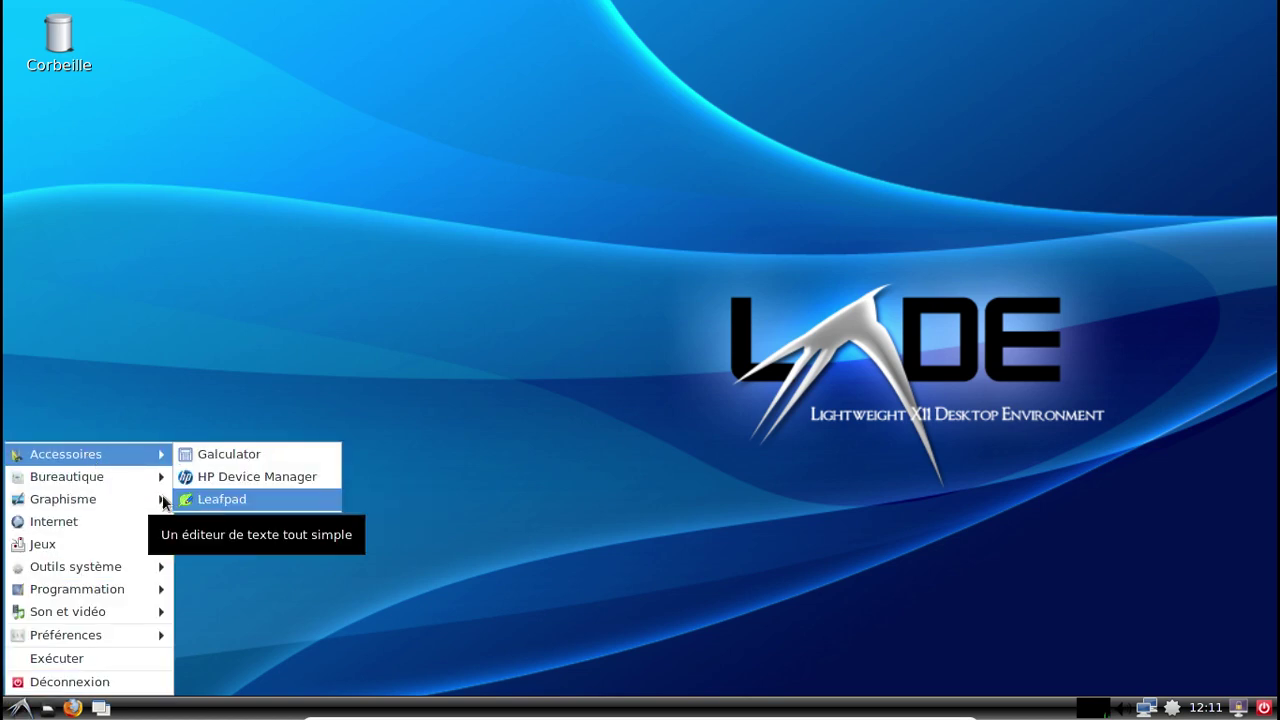
mouse_move(108, 484)
click(259, 481)
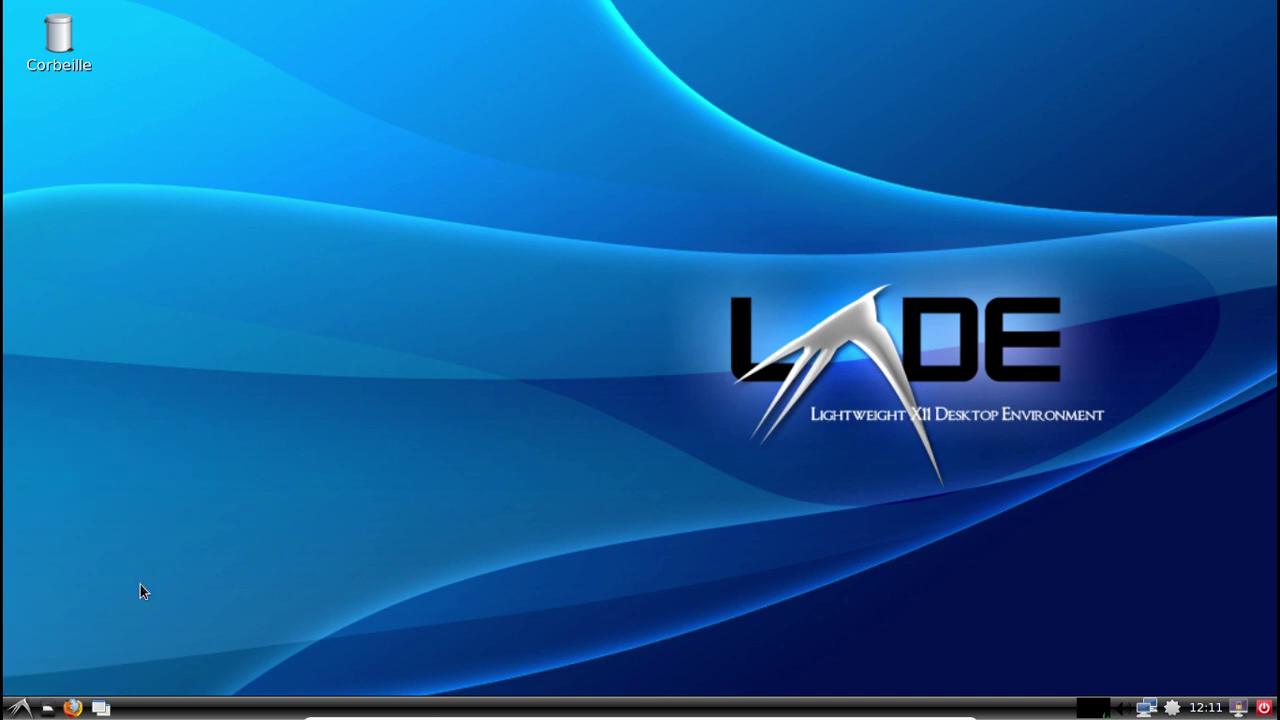
click(20, 706)
mouse_move(81, 479)
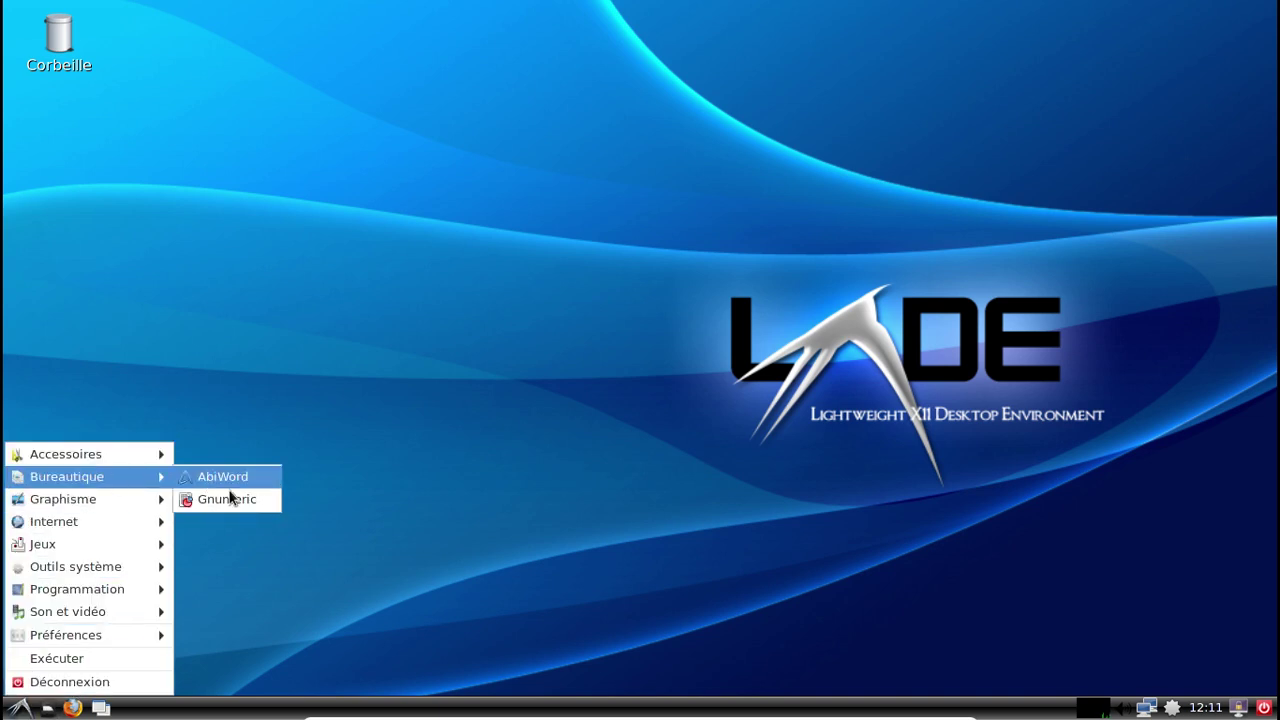
click(229, 498)
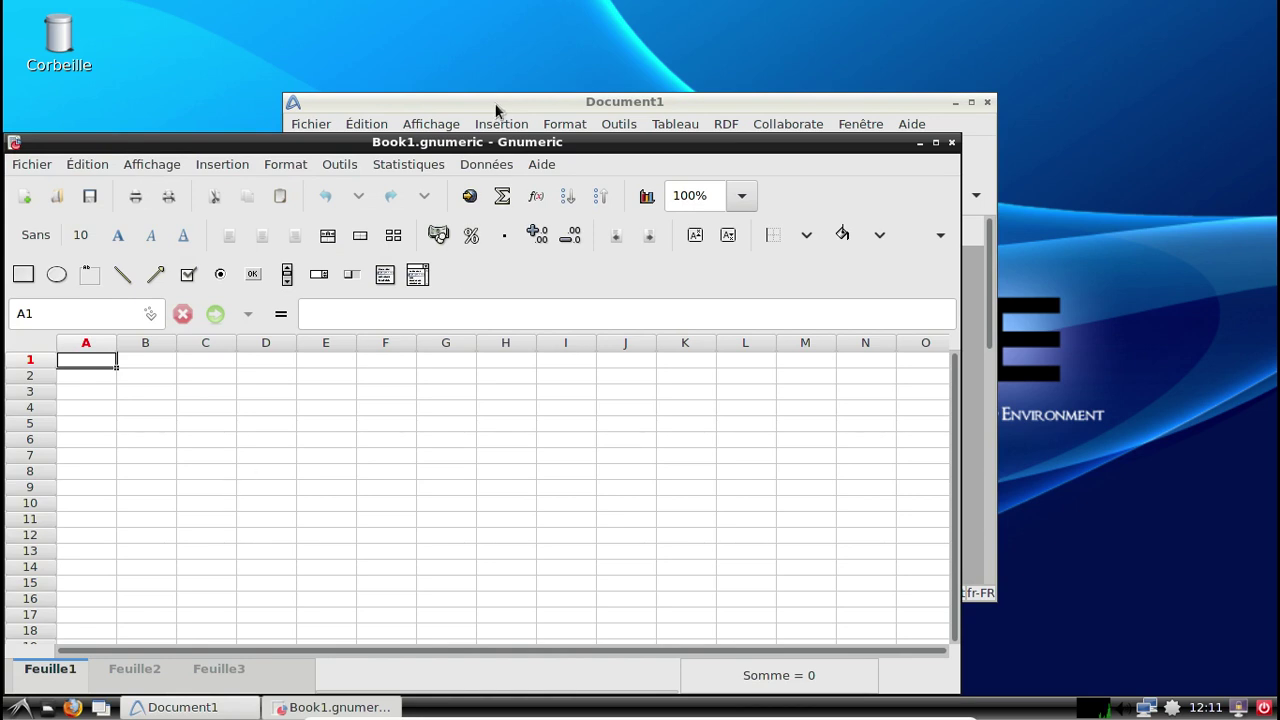
click(499, 106)
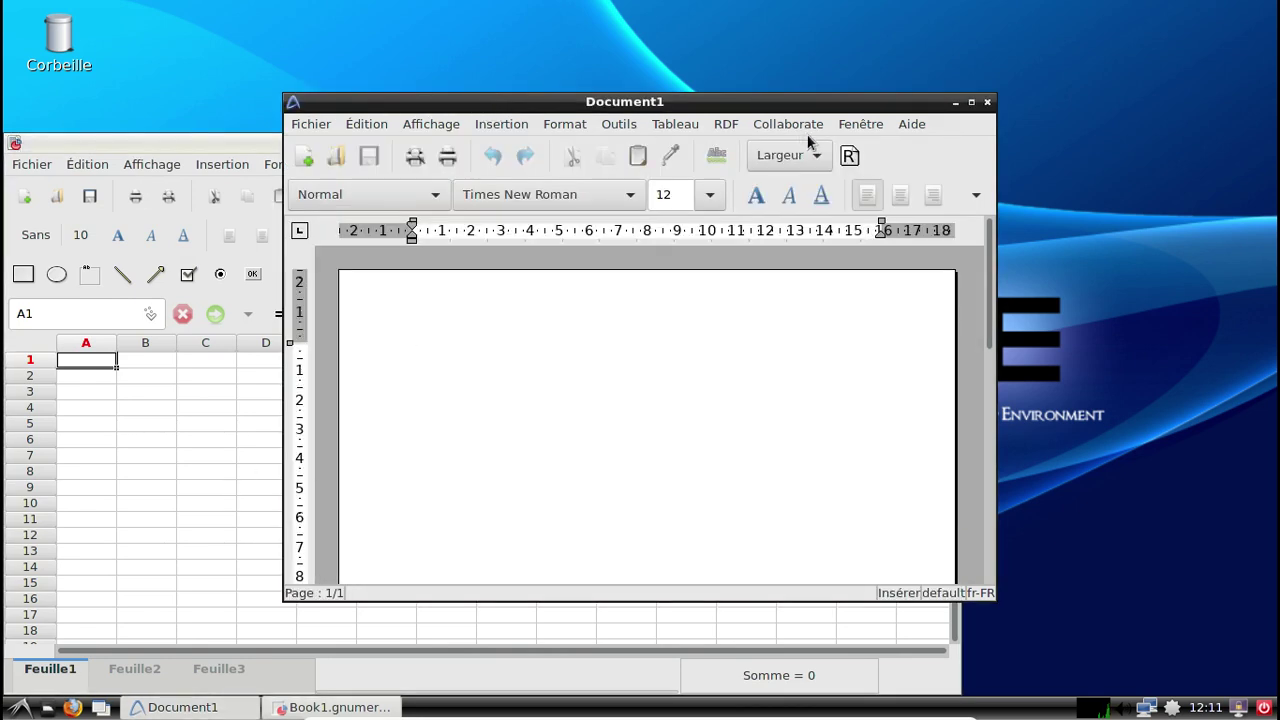
click(913, 126)
click(953, 283)
click(836, 246)
click(987, 102)
drag(633, 140, 767, 34)
click(675, 58)
click(731, 199)
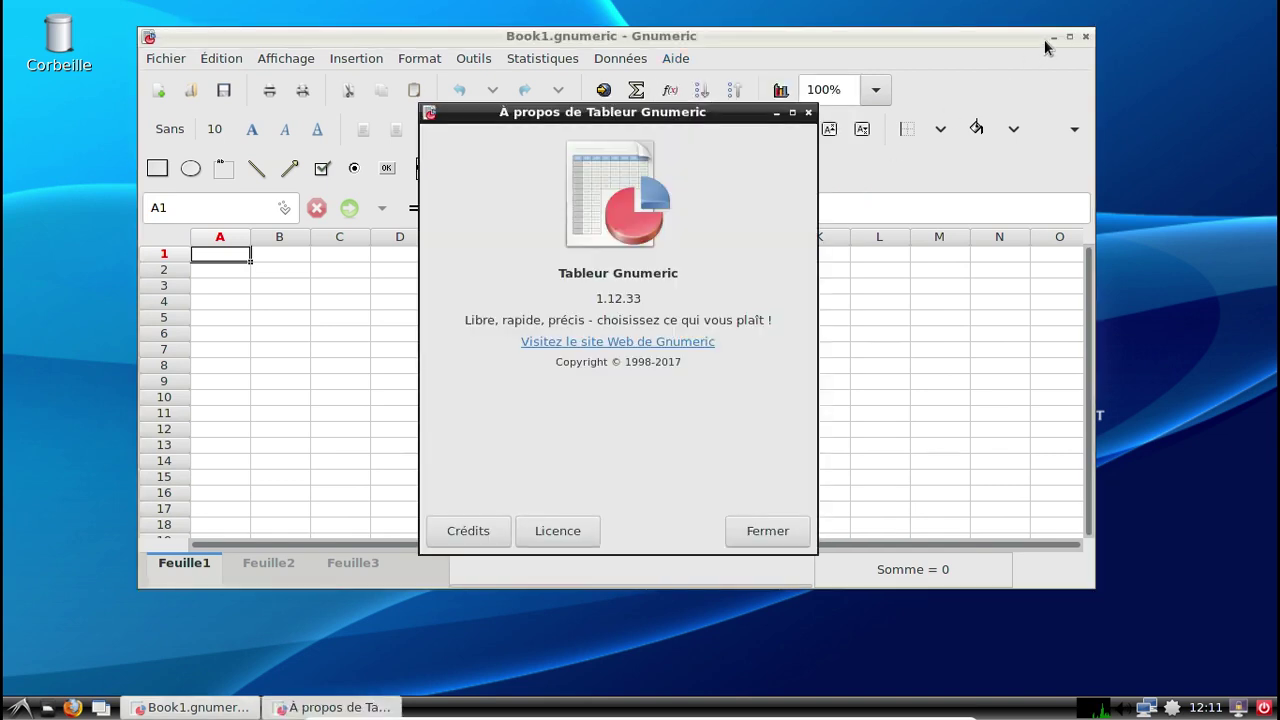
click(808, 112)
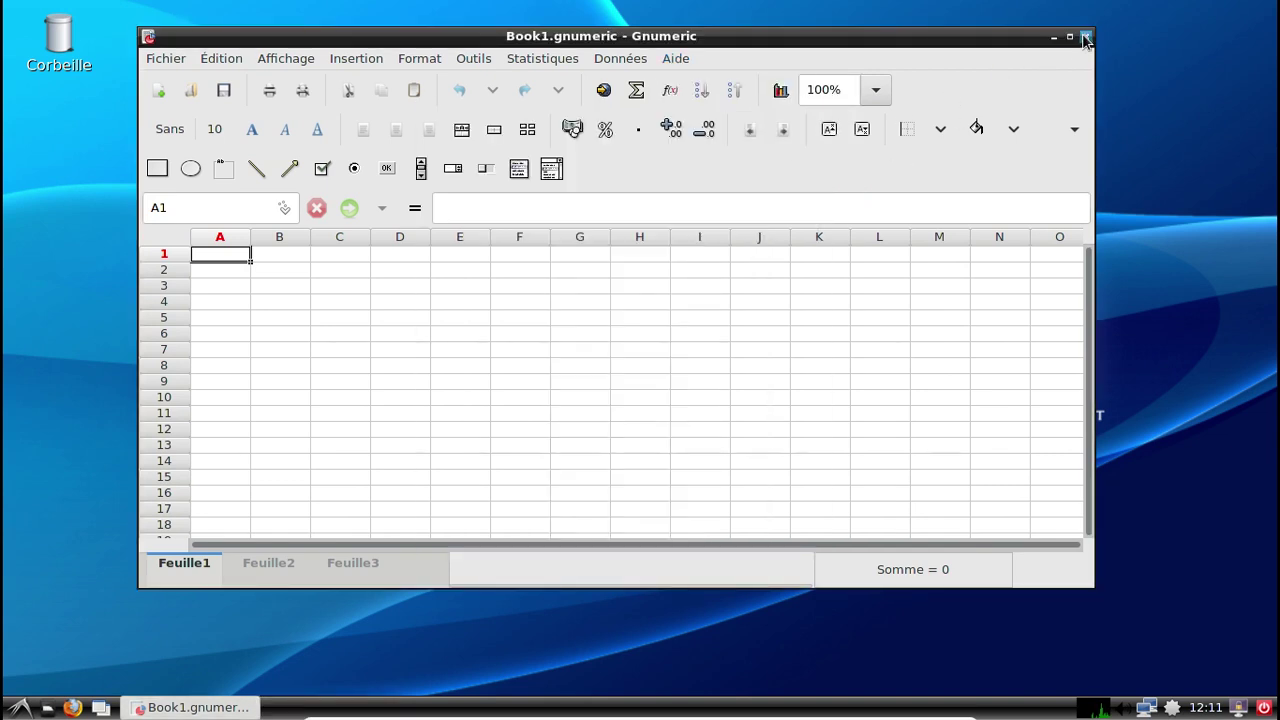
click(1086, 36)
click(31, 705)
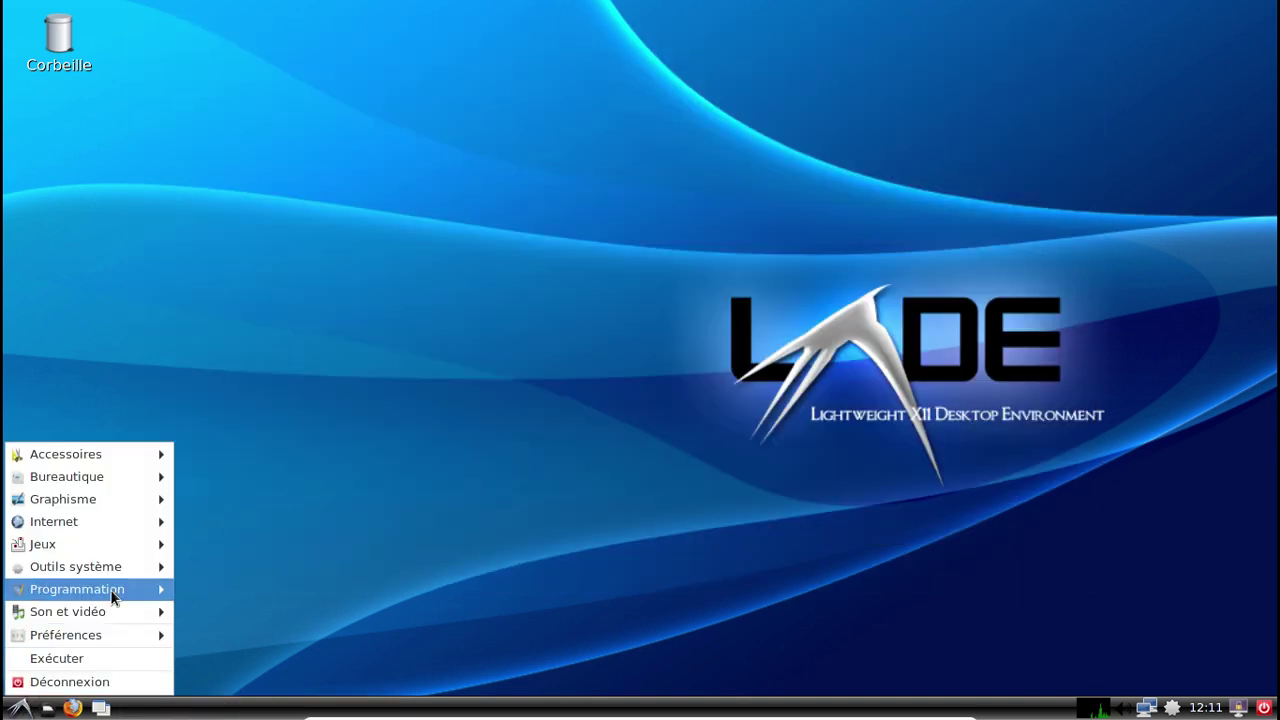
Open LXAppearance, browse the icon, cursor, window border, font and Autres tabs, then launch the package manager.
mouse_move(114, 634)
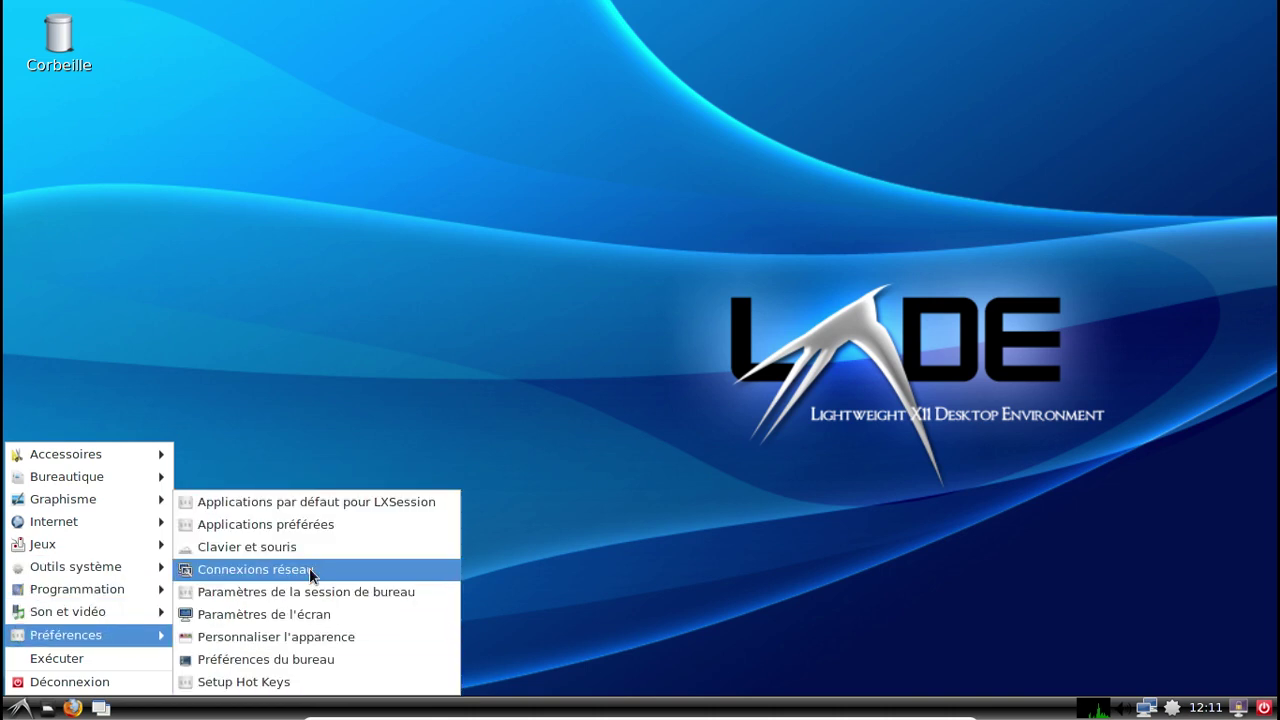
click(288, 635)
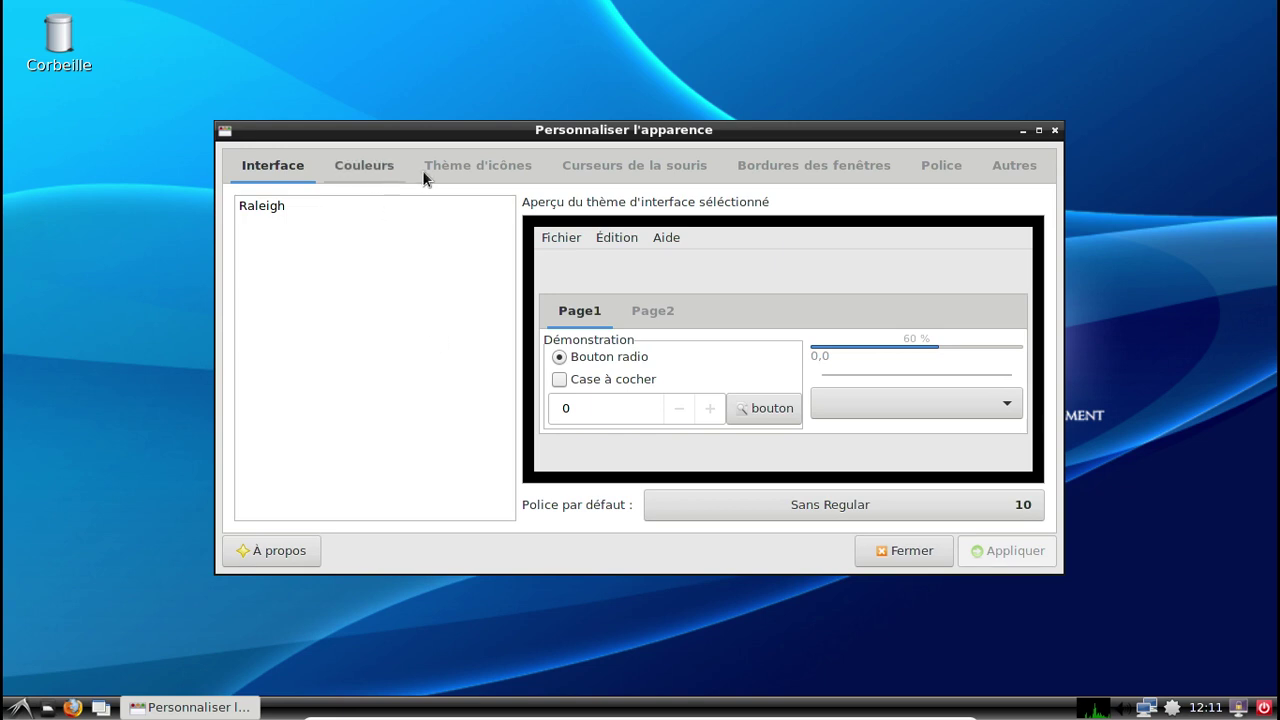
click(480, 166)
click(603, 168)
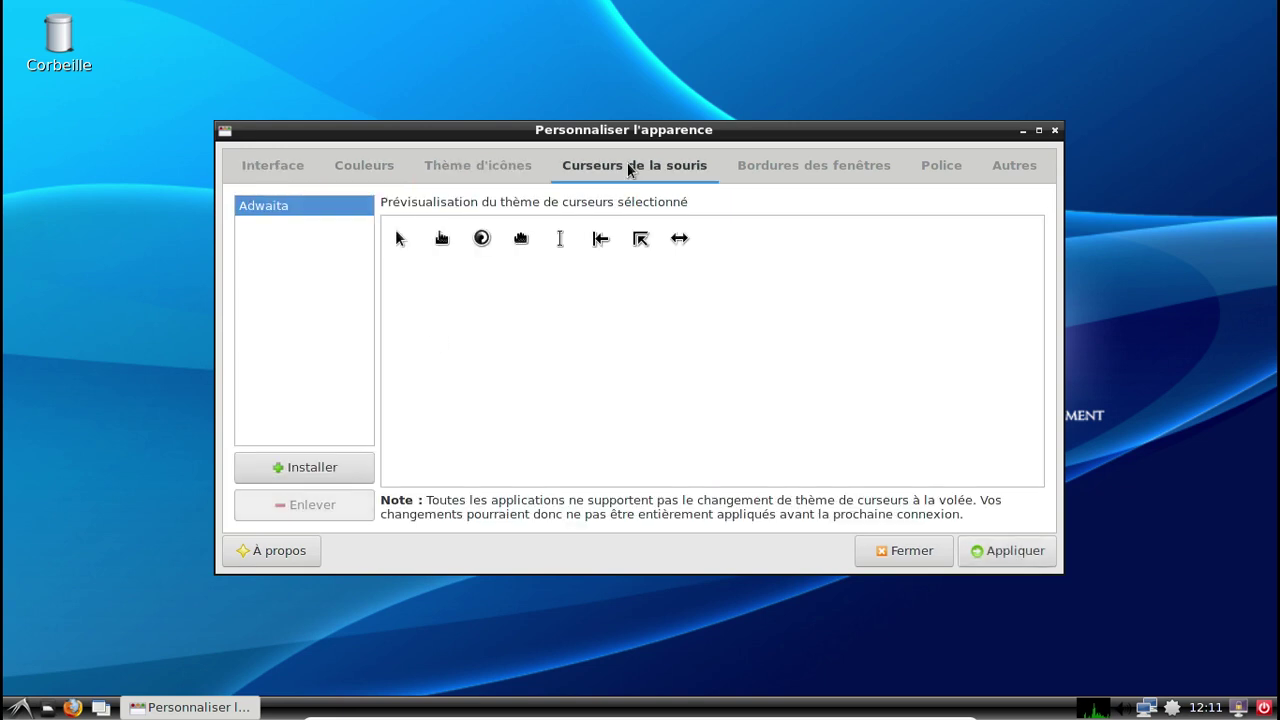
click(800, 167)
click(940, 168)
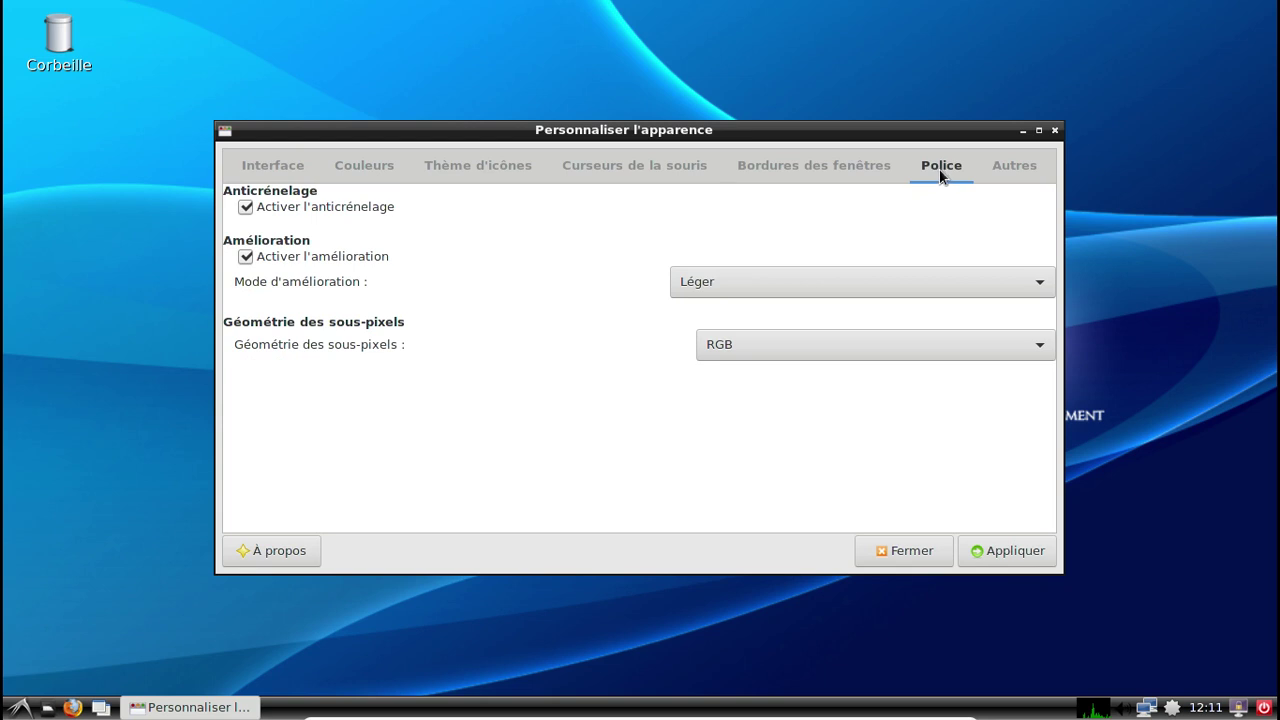
click(1018, 165)
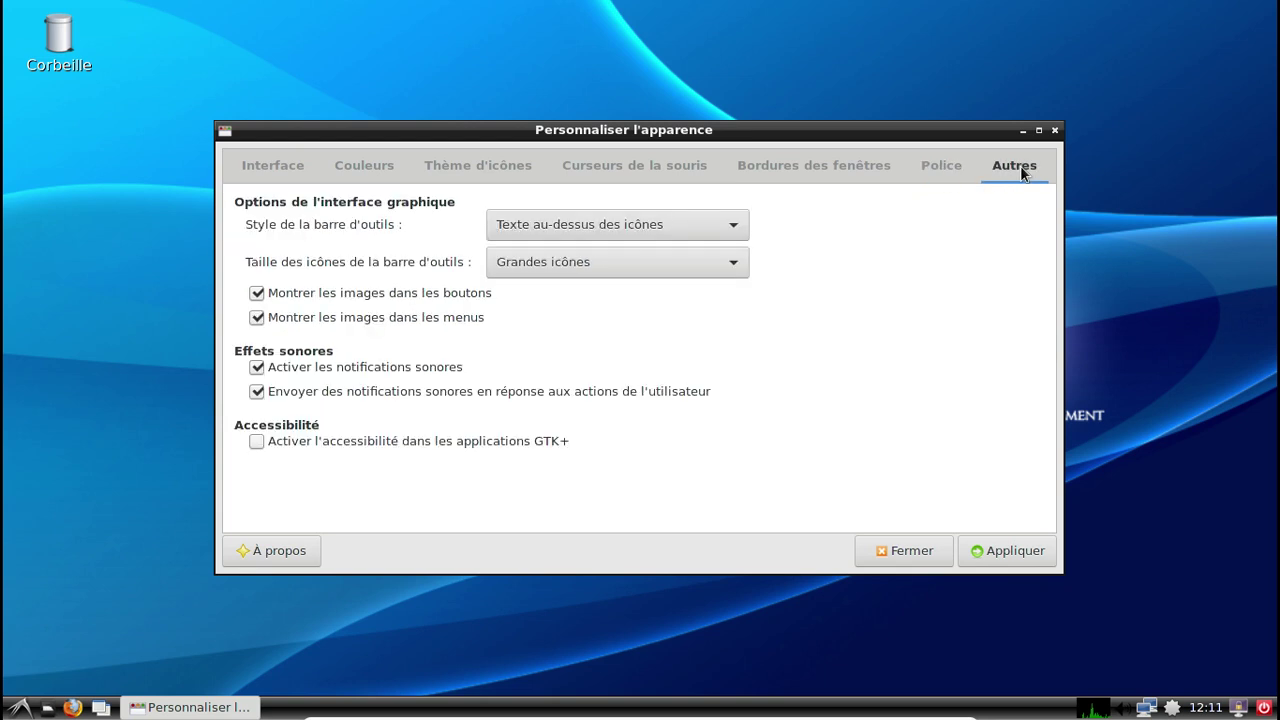
click(1172, 708)
click(1120, 660)
Search packages for 'theme' and mark openbox-themes for installation.
text(theme)
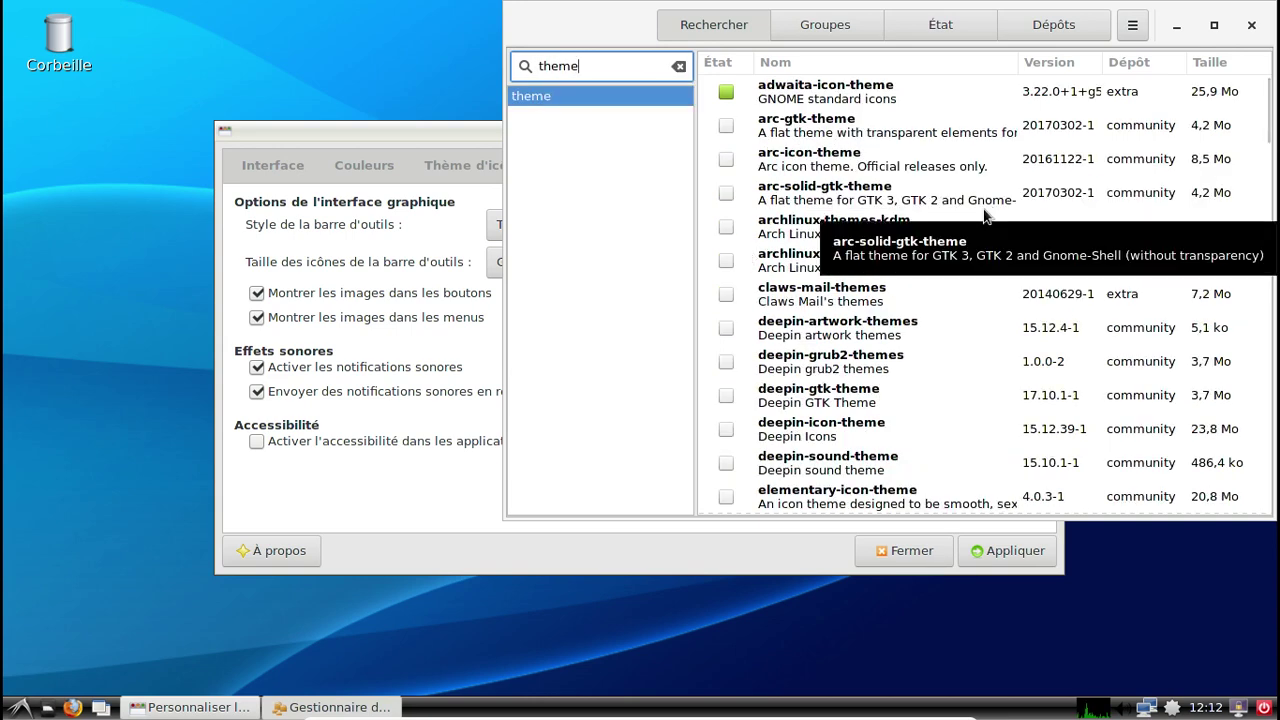
scroll(984, 215, down, 3)
scroll(984, 215, down, 5)
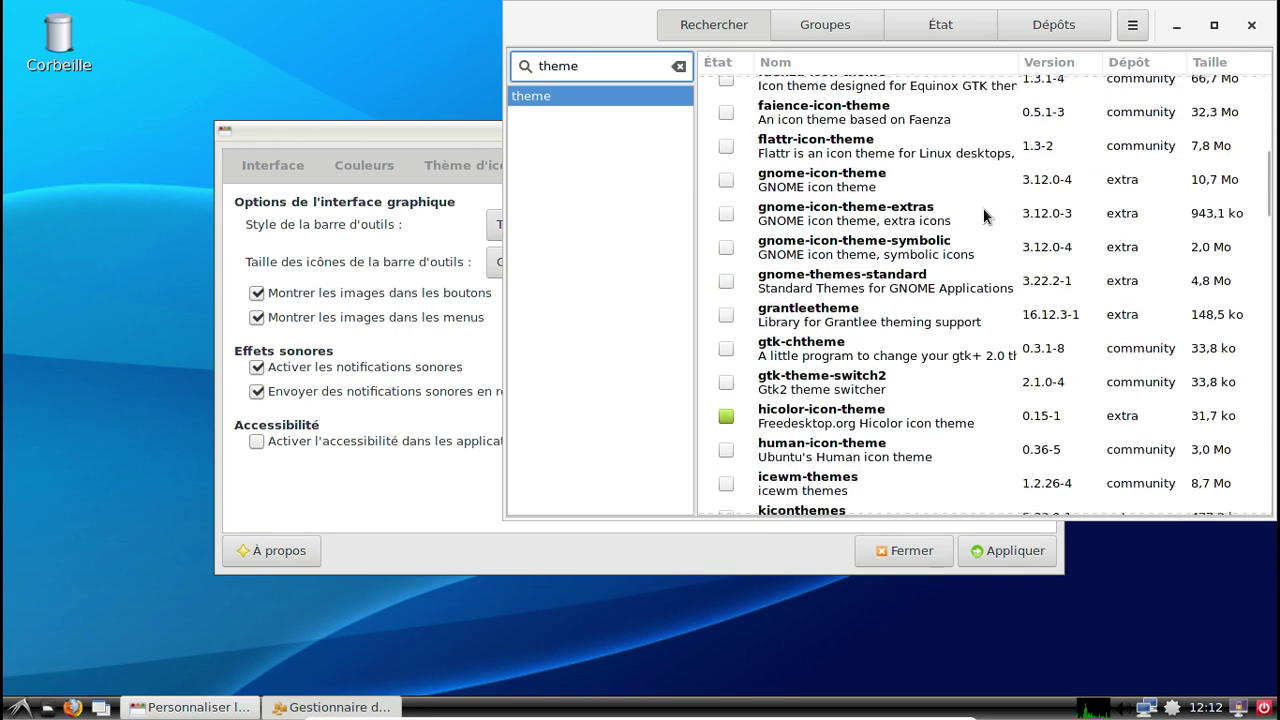
scroll(984, 215, down, 2)
scroll(984, 215, down, 3)
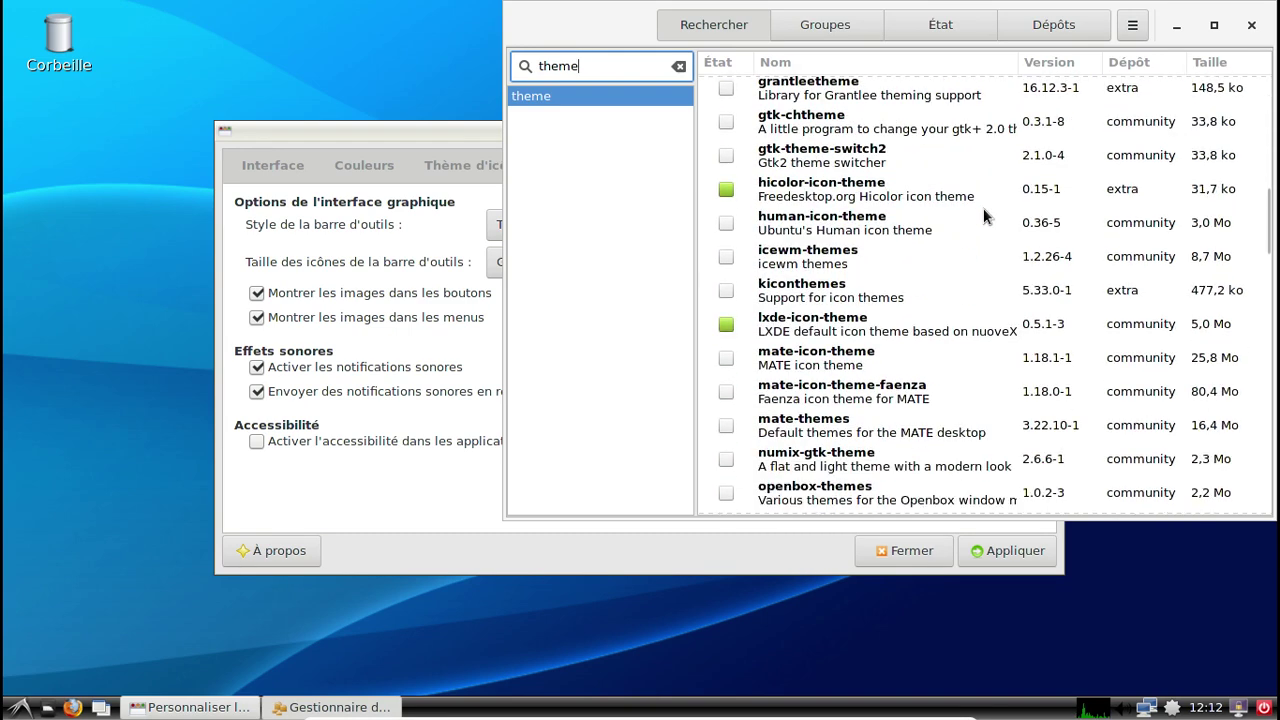
scroll(984, 215, down, 5)
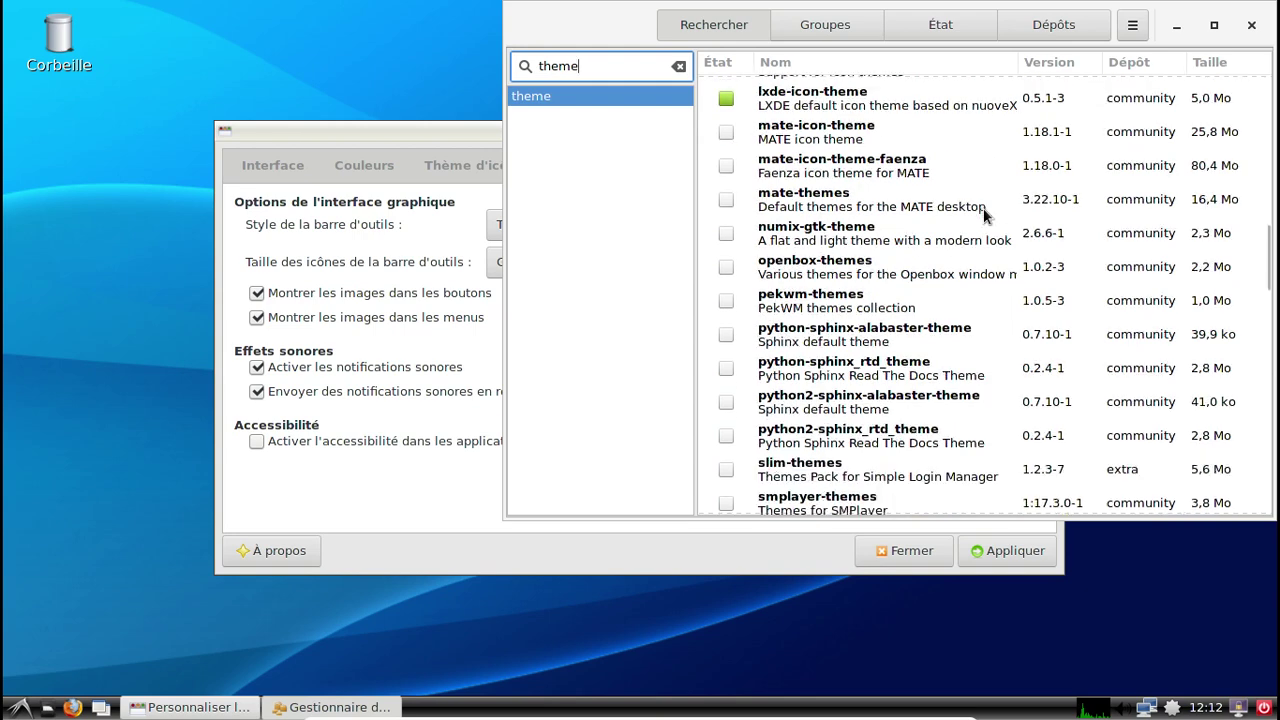
click(730, 266)
Apply and confirm the openbox-themes 1.0.2-3 installation, authorising with the password.
scroll(1011, 233, down, 2)
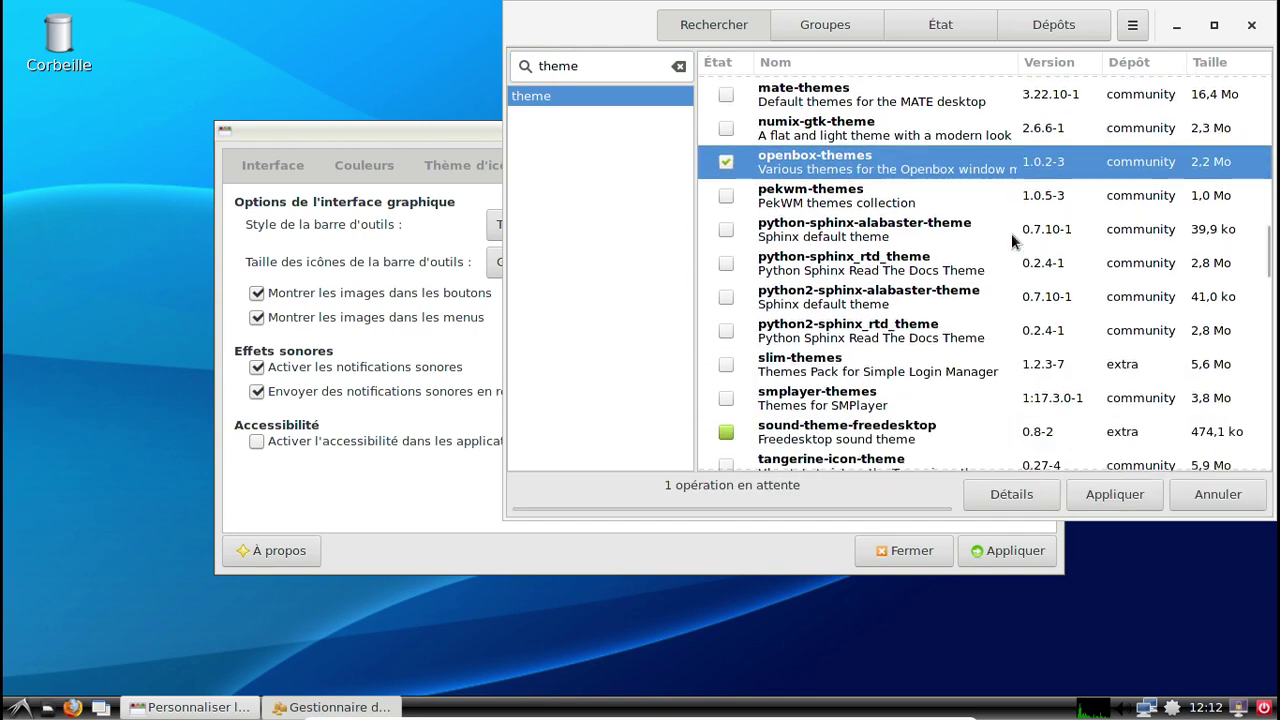
scroll(1011, 233, down, 2)
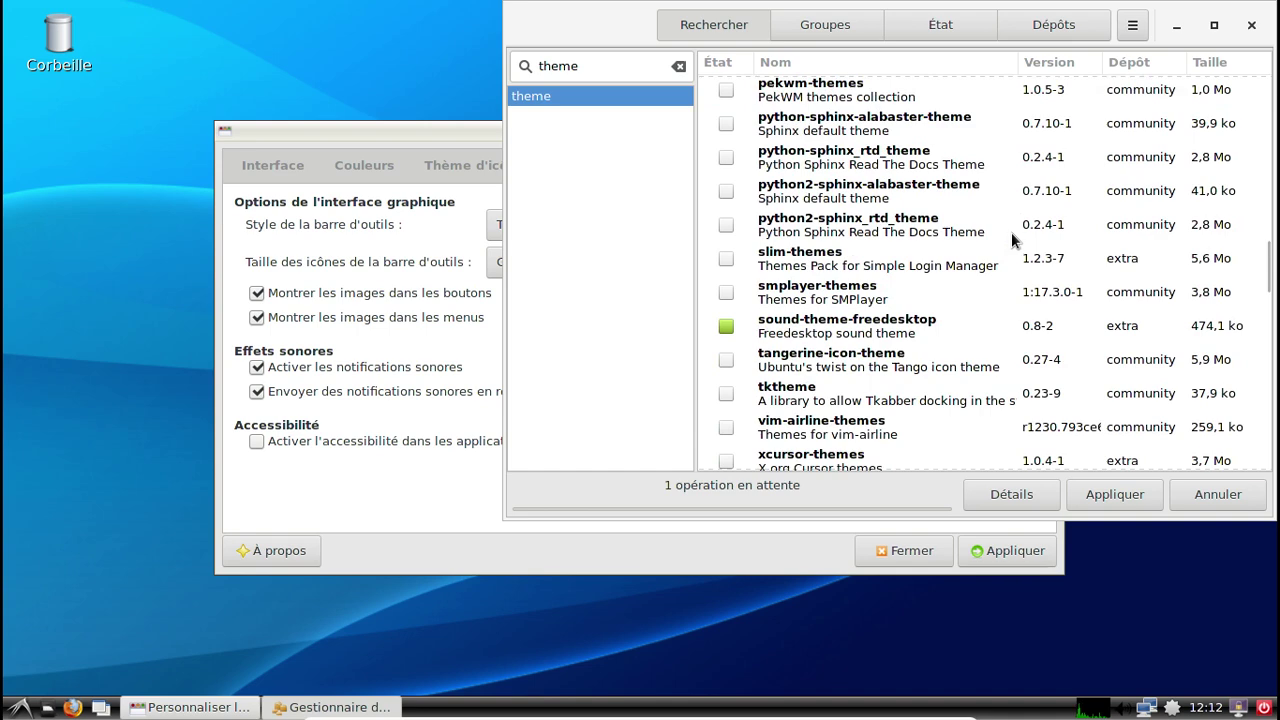
scroll(1011, 232, down, 2)
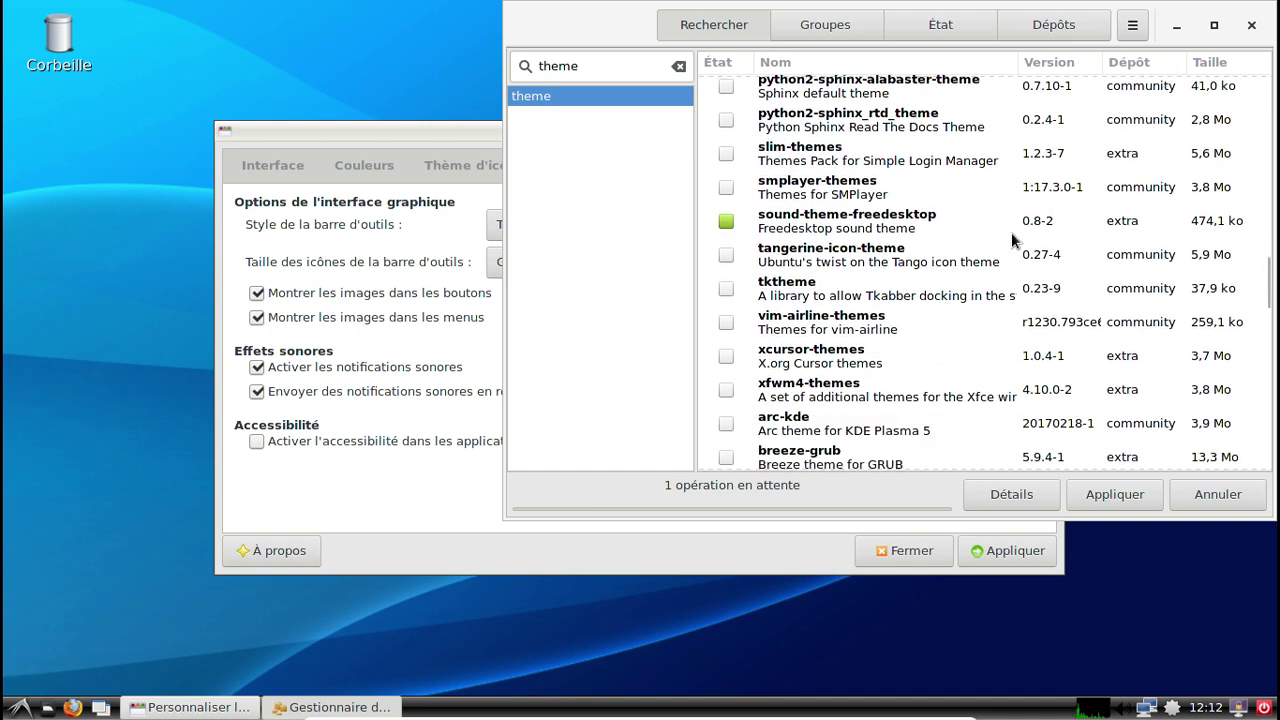
scroll(1011, 232, down, 2)
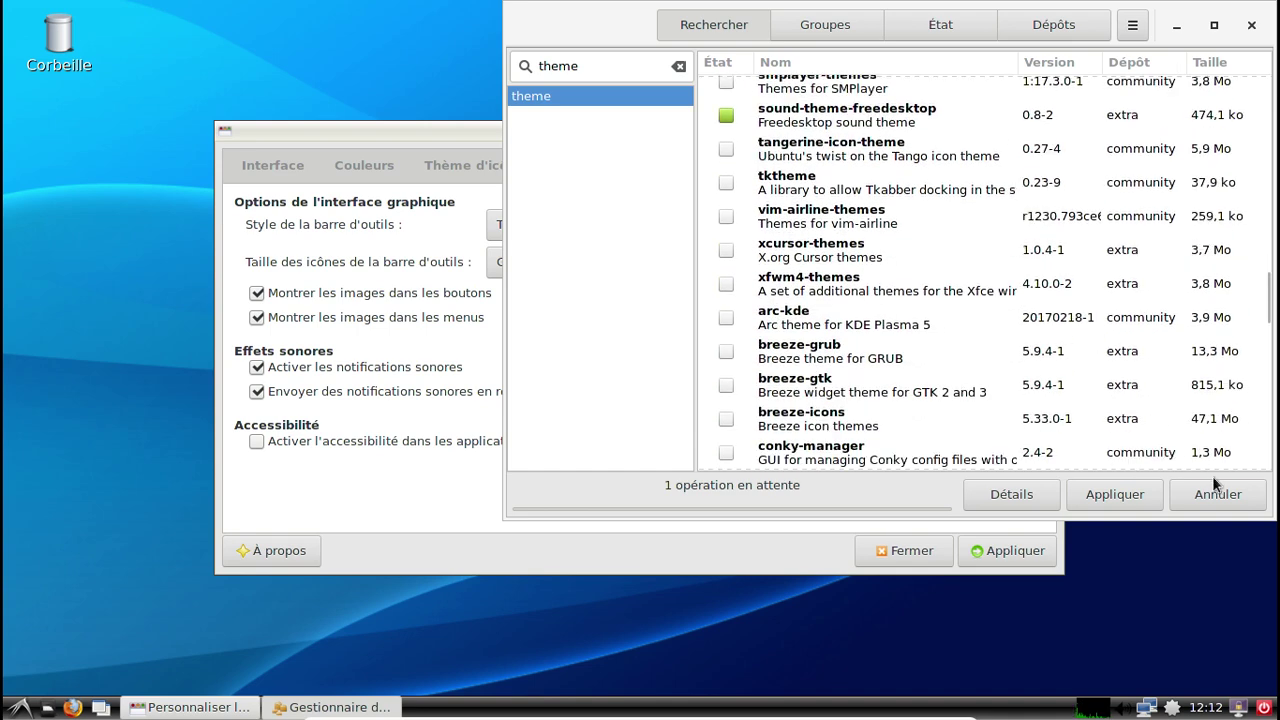
click(1123, 493)
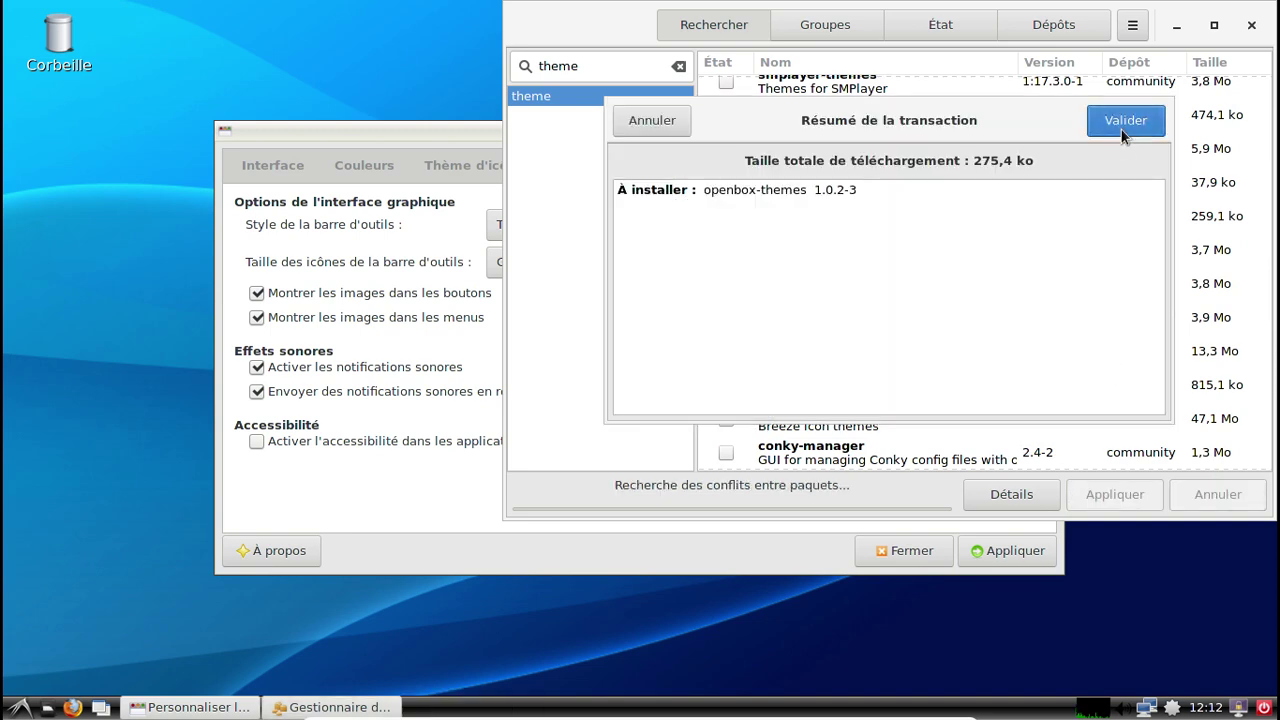
click(1121, 129)
text(•)
key(Return)
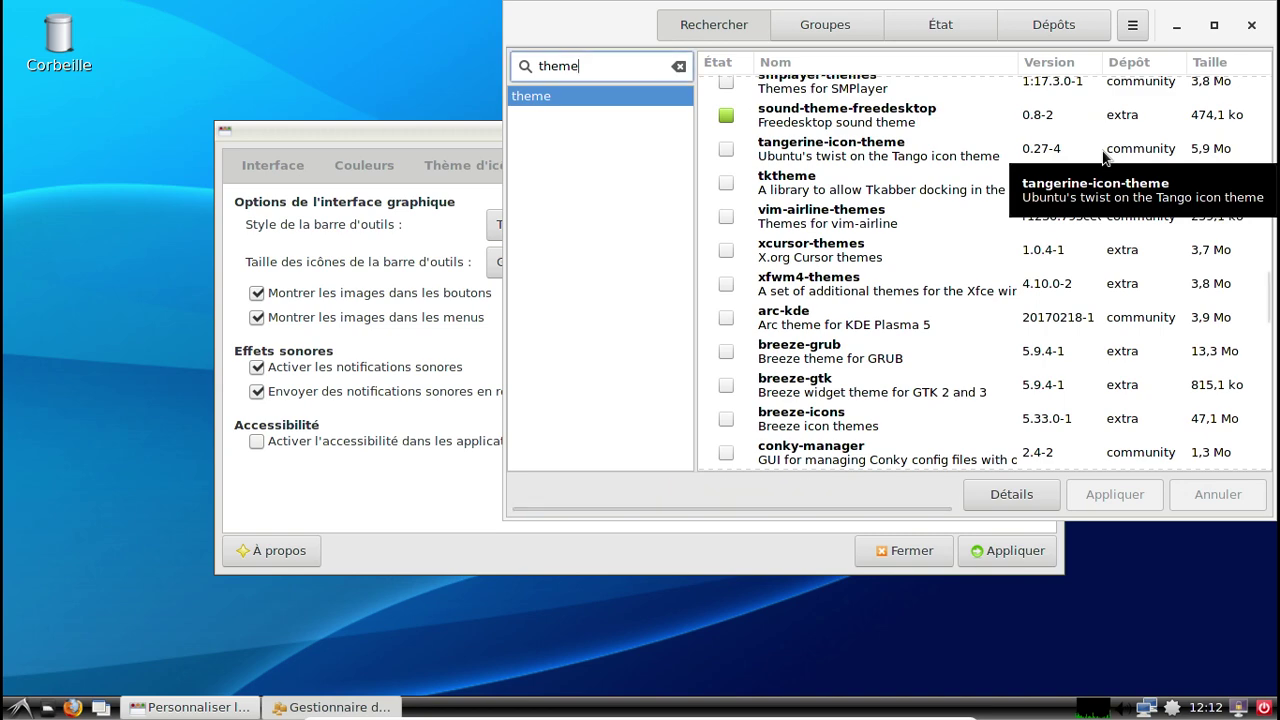
Glance at the colours and icon theme pages, then close the appearance settings window.
click(274, 165)
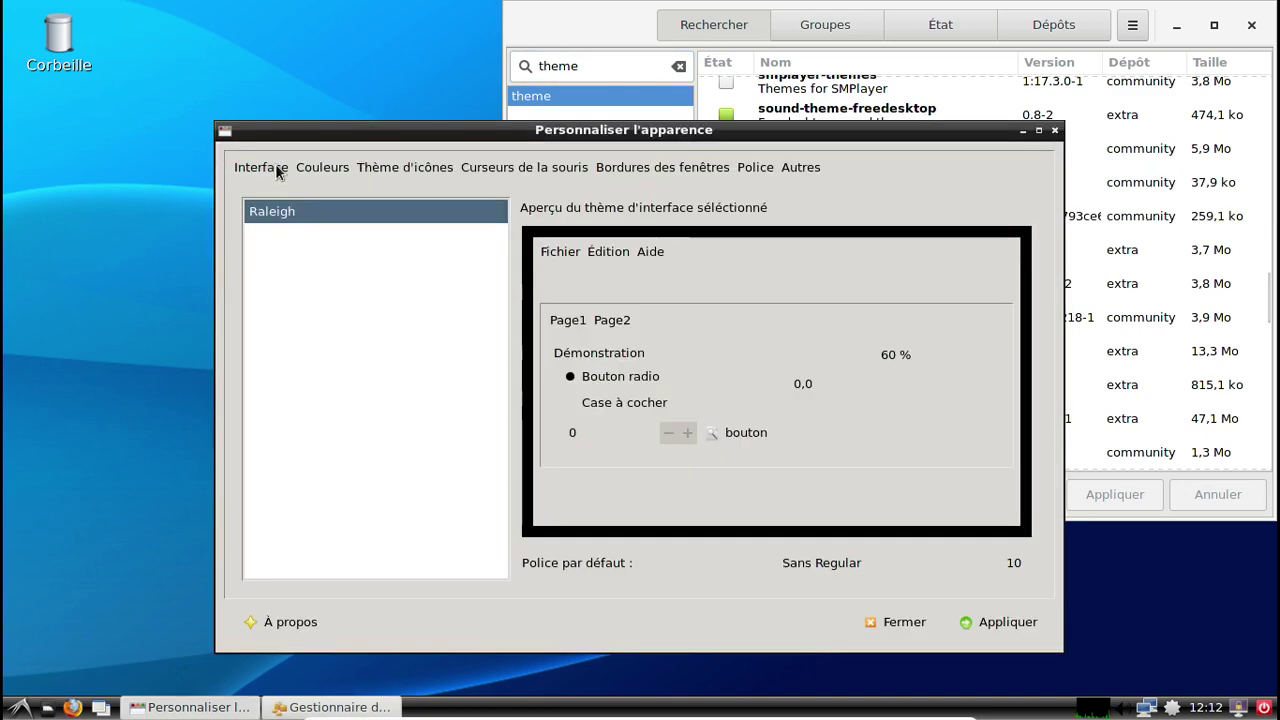
click(333, 166)
click(380, 167)
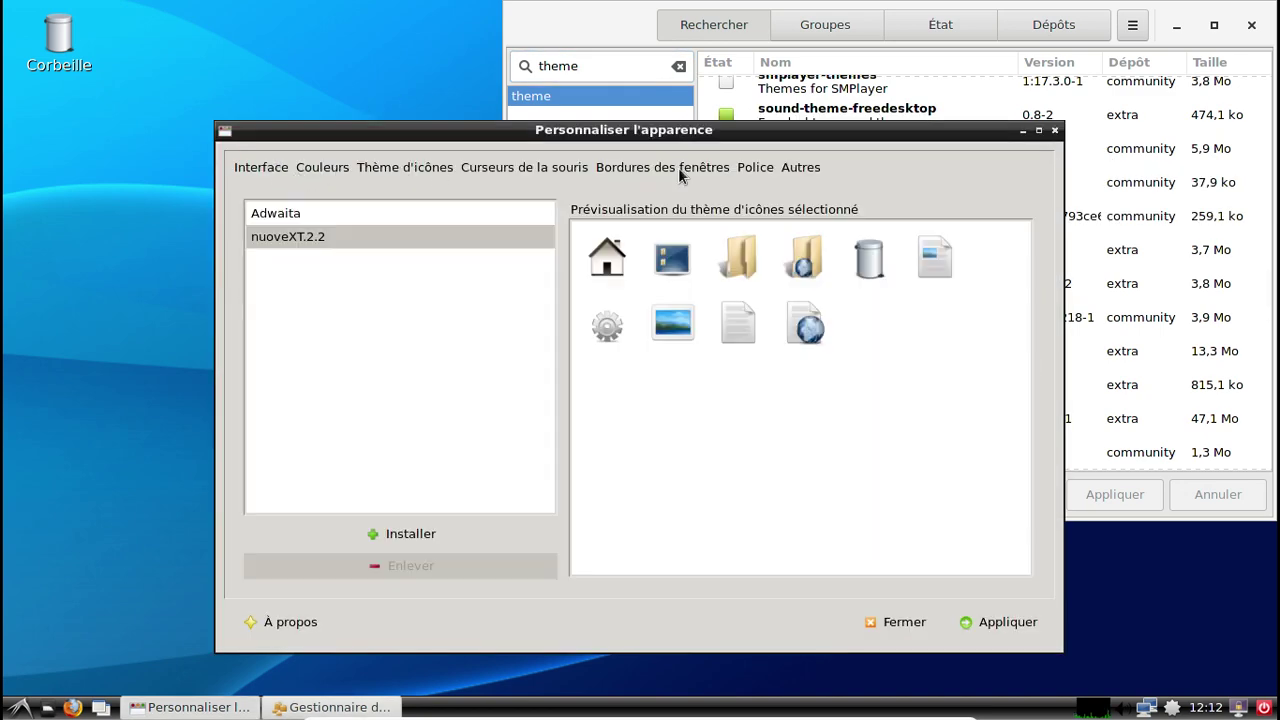
click(1054, 131)
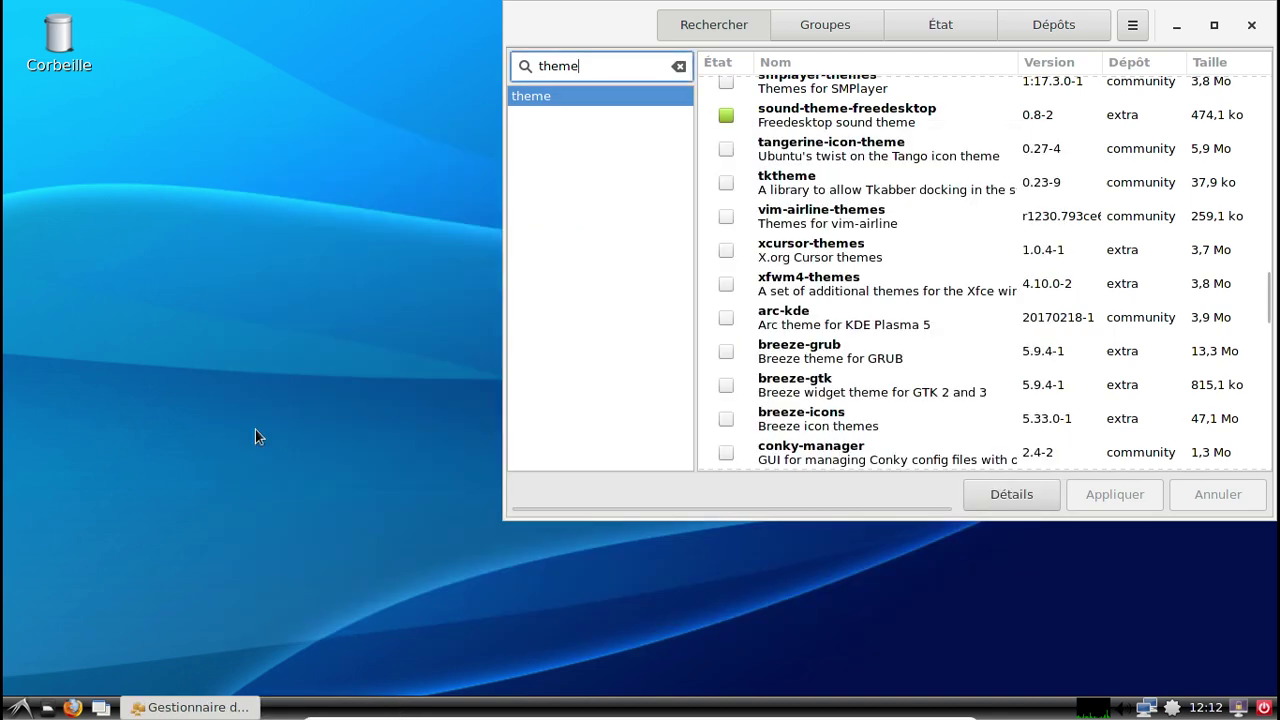
Reopen Personnaliser l'apparence and move its window toward the screen centre.
click(16, 711)
mouse_move(74, 568)
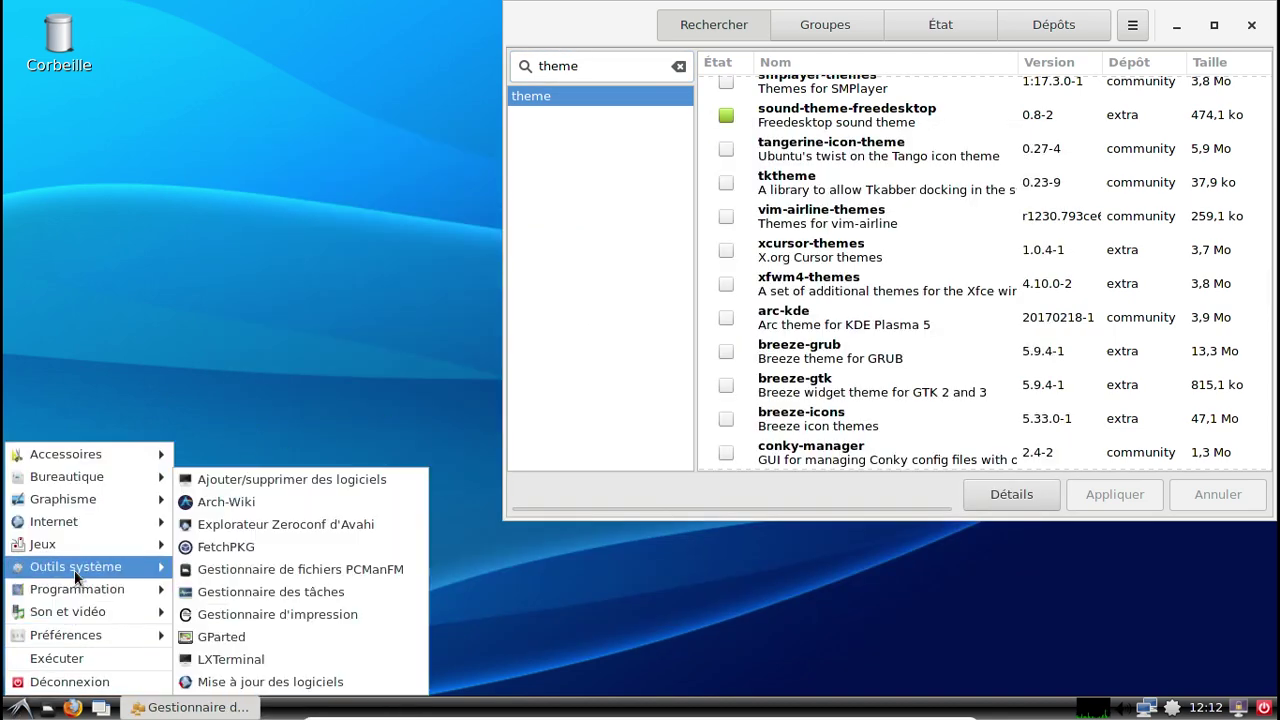
mouse_move(128, 606)
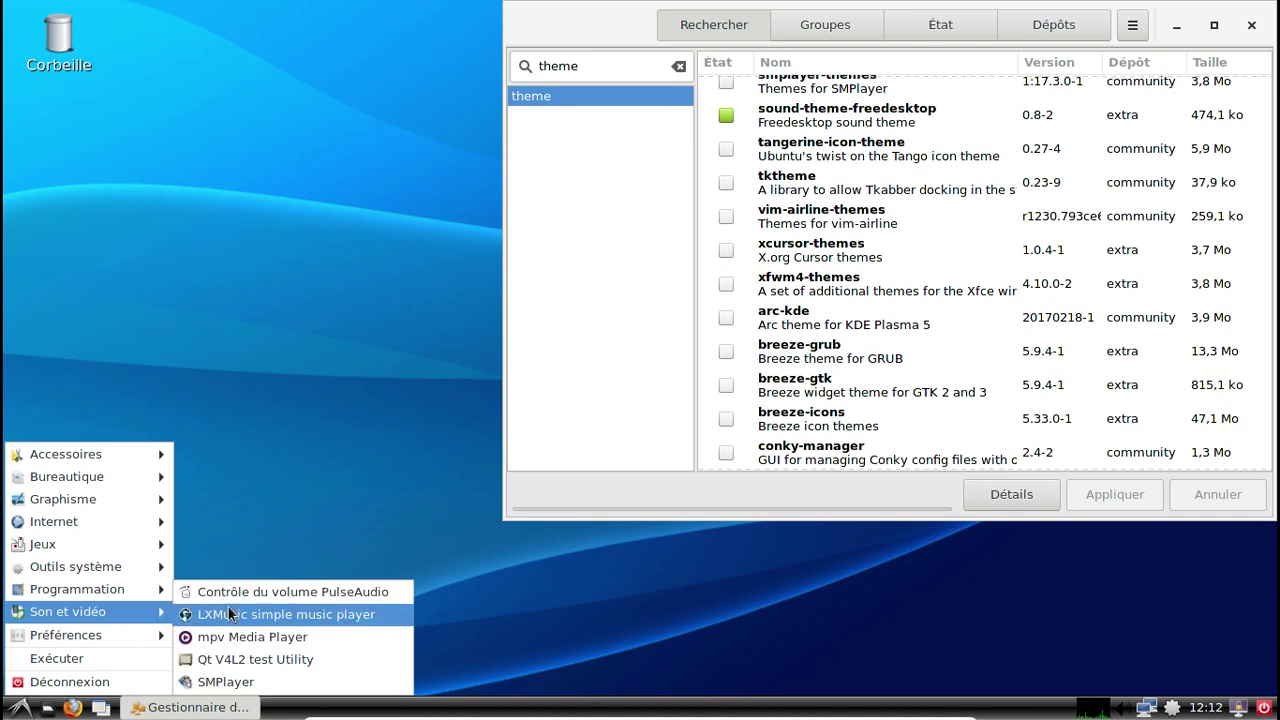
mouse_move(130, 633)
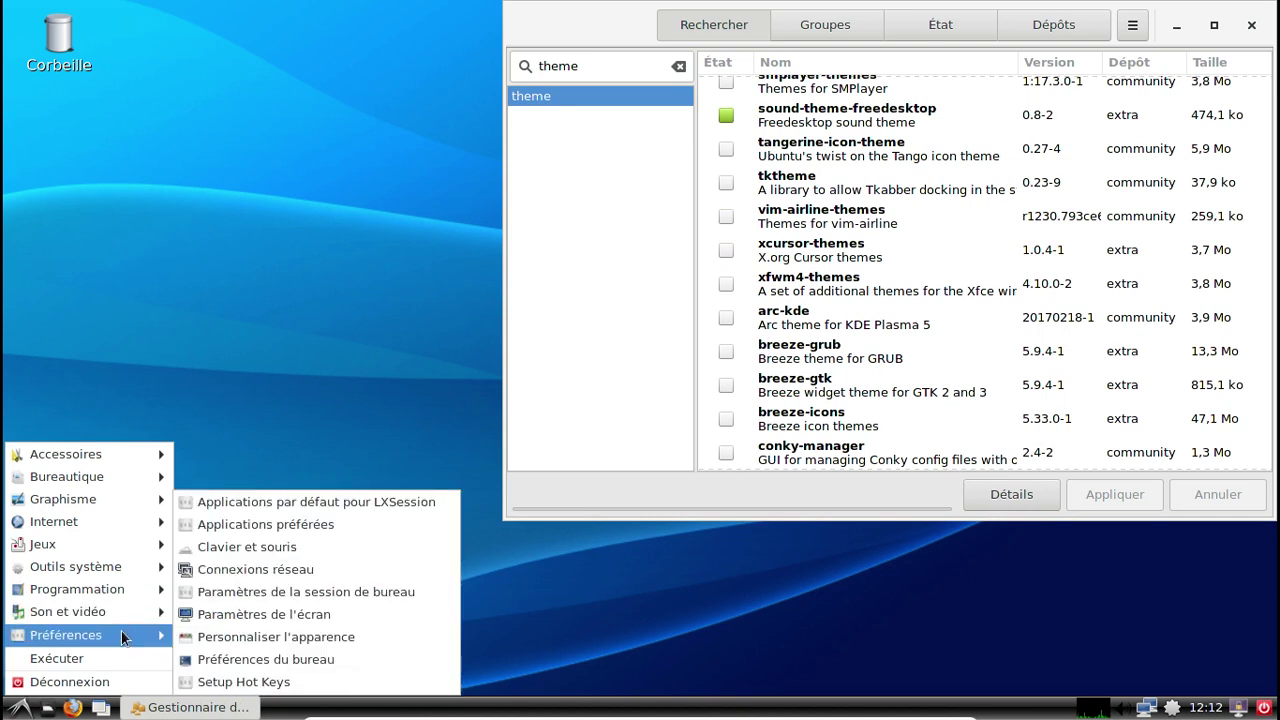
click(274, 638)
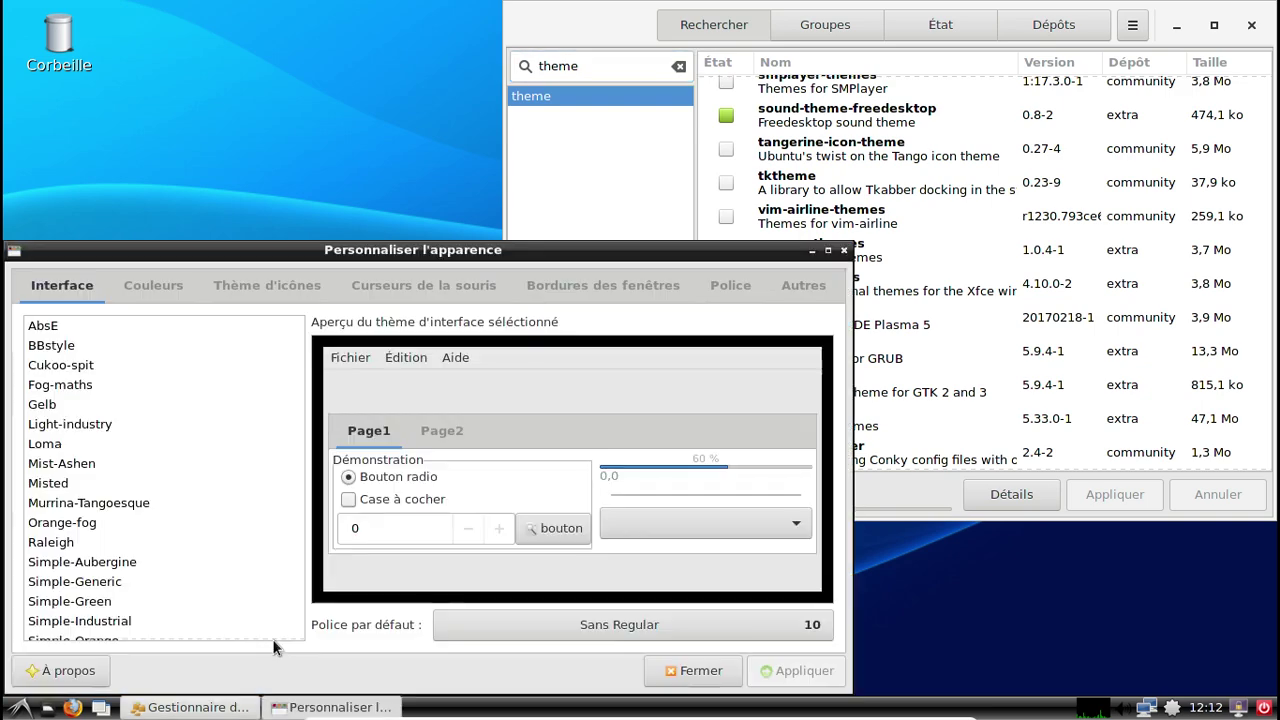
drag(228, 250, 429, 98)
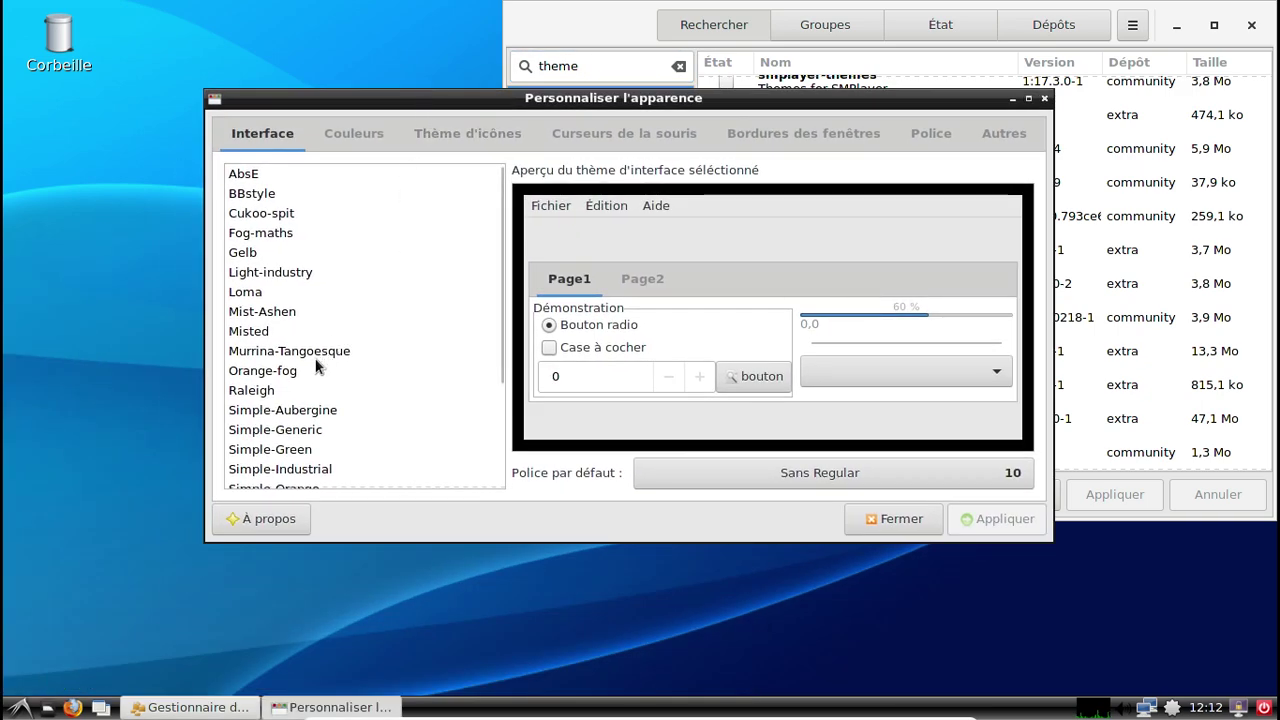
Preview the Misted, Mist-Ashen, Loma, Light-industry, Gelb, Fog-maths, BBstyle and AbsE interface themes.
click(283, 334)
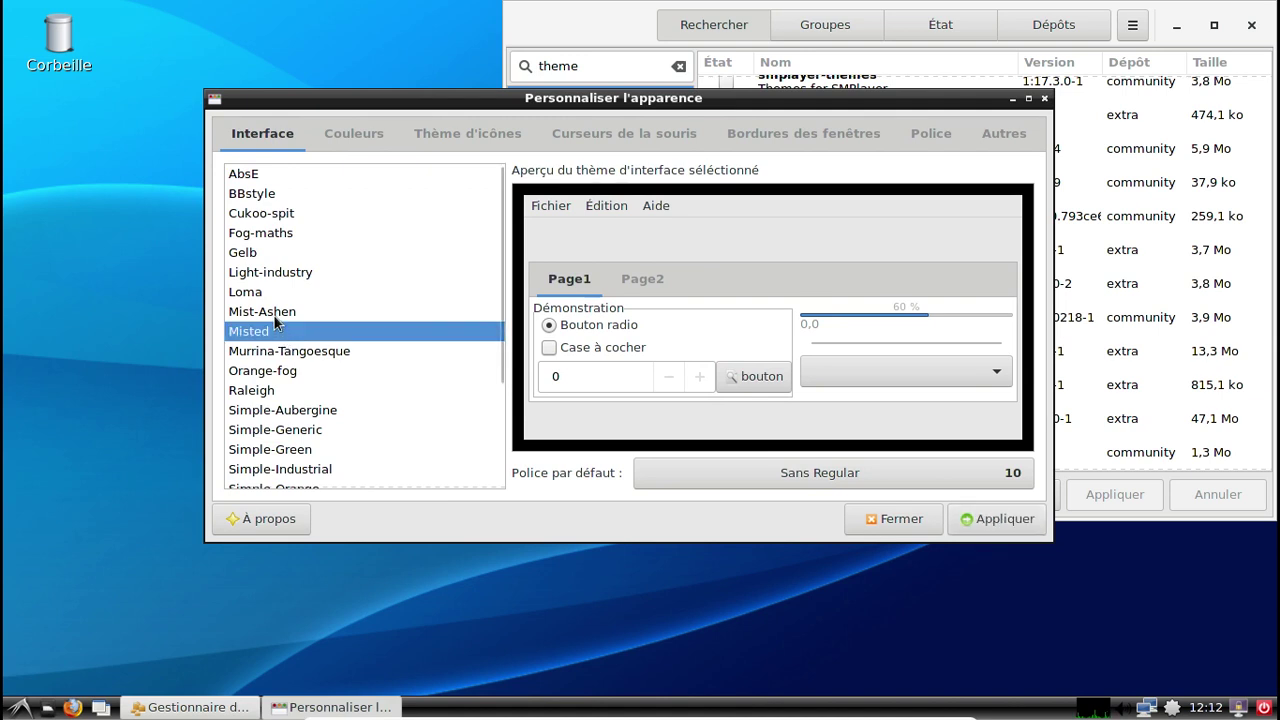
click(274, 316)
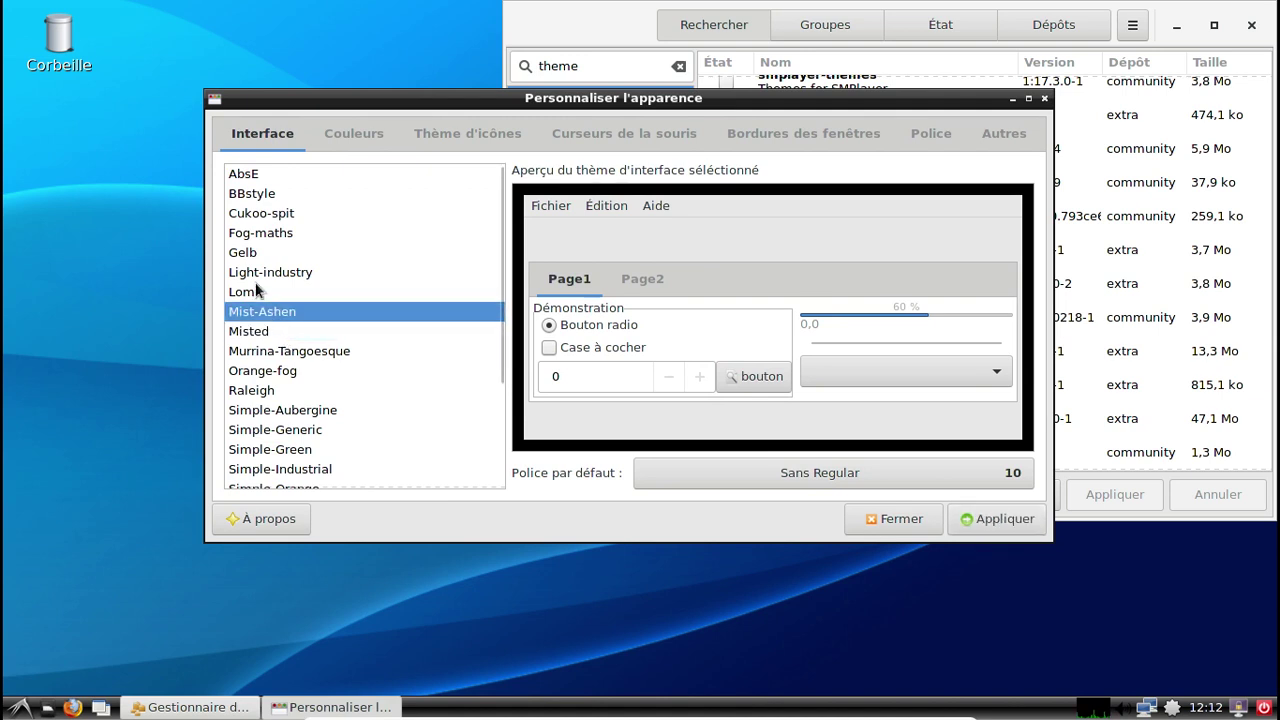
click(261, 290)
click(258, 273)
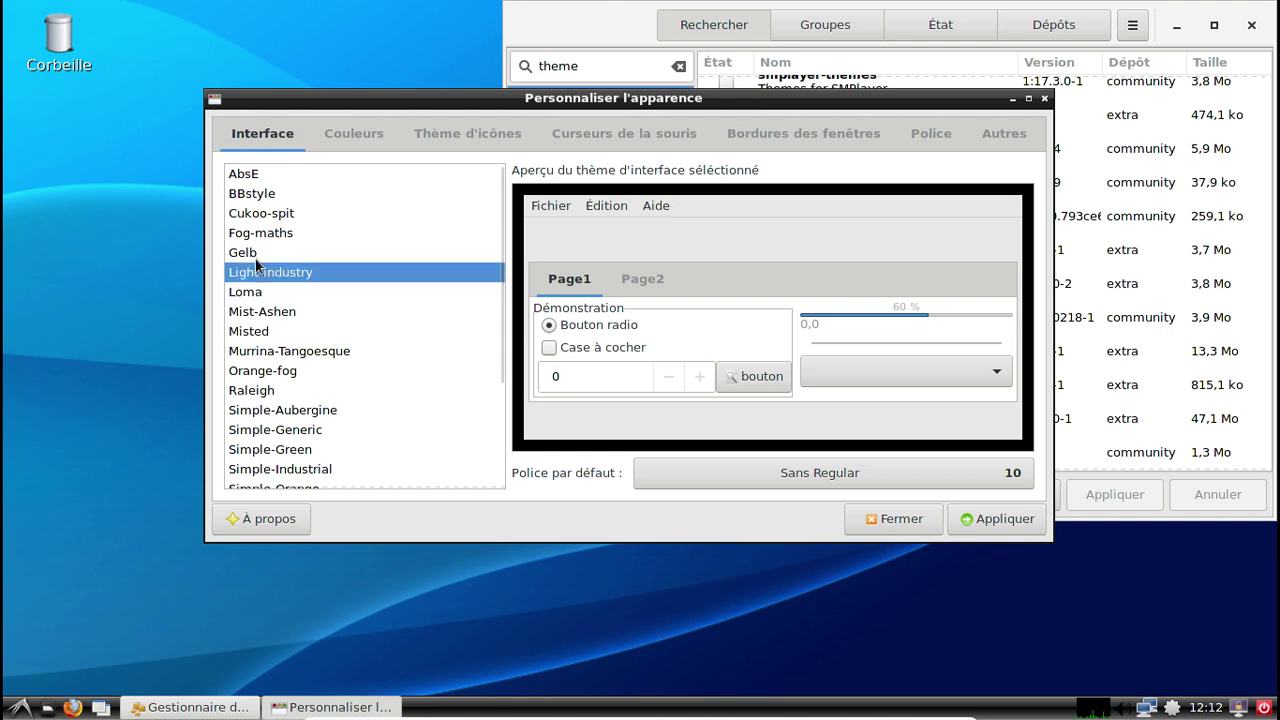
click(256, 256)
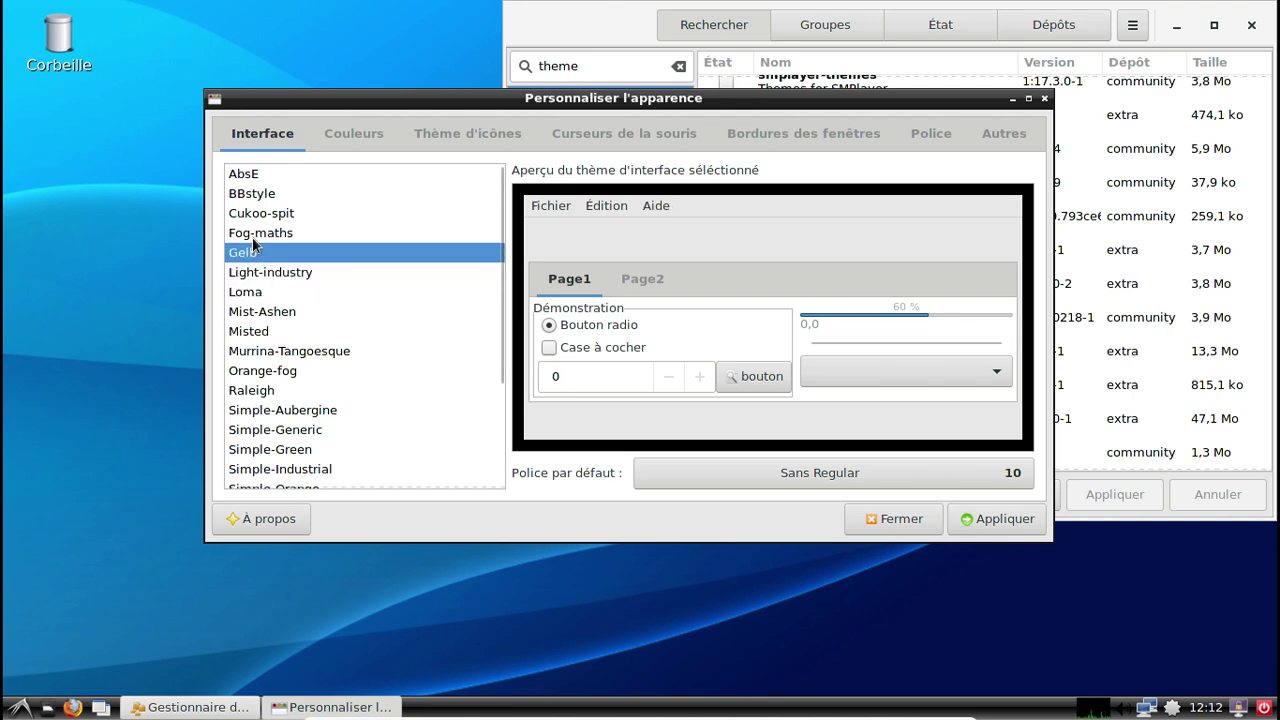
click(253, 236)
click(251, 193)
key(Up)
Select and apply the Simple-Slate interface theme, then open the Couleurs tab.
scroll(330, 340, down, 3)
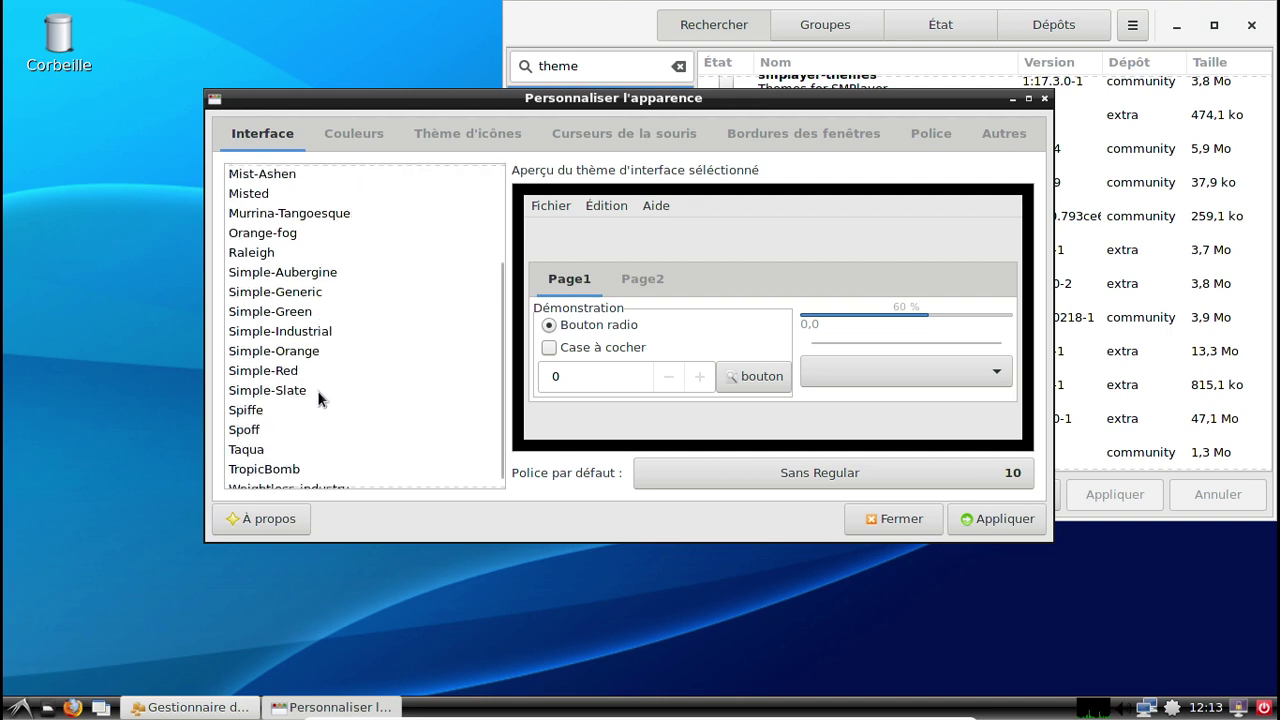
click(288, 449)
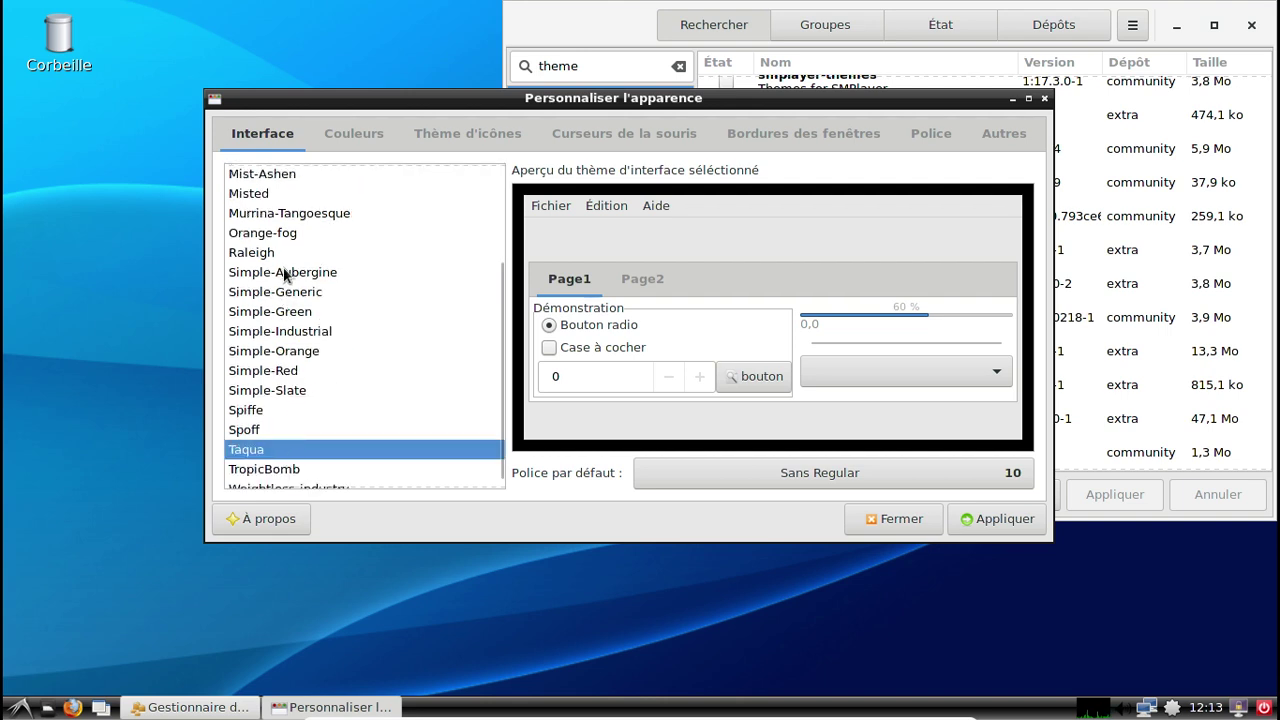
click(283, 271)
click(291, 393)
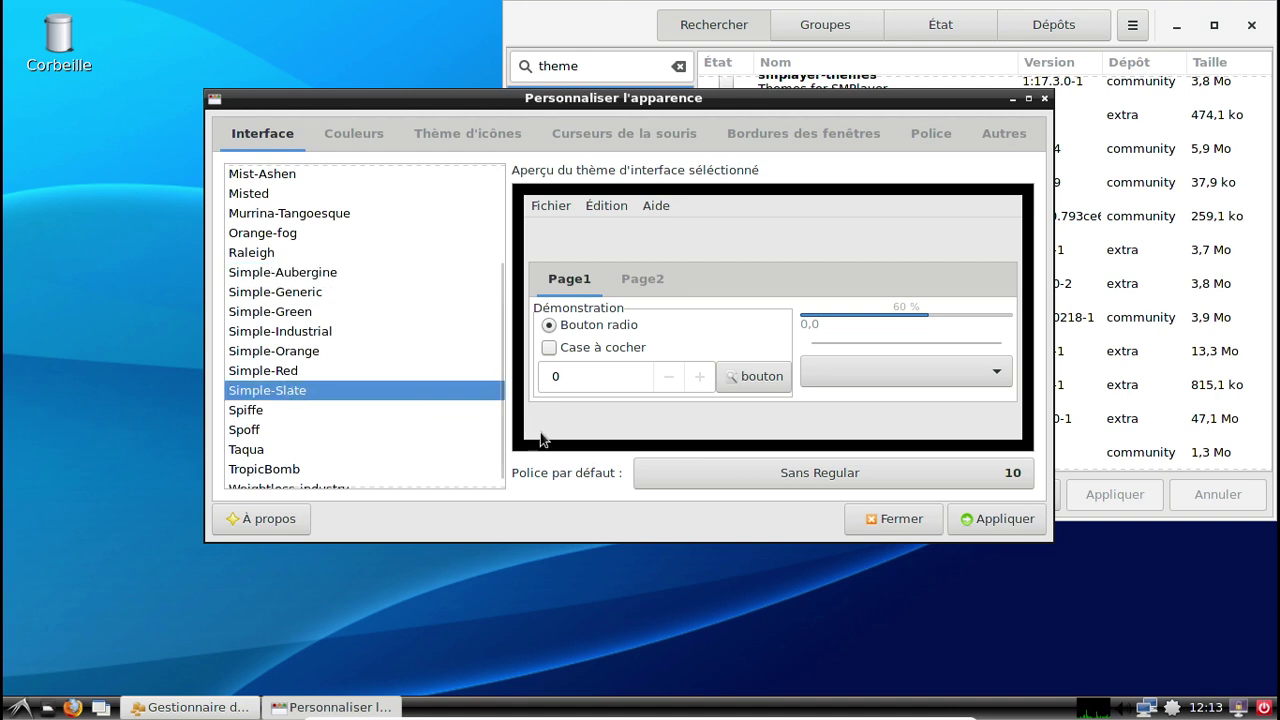
click(978, 518)
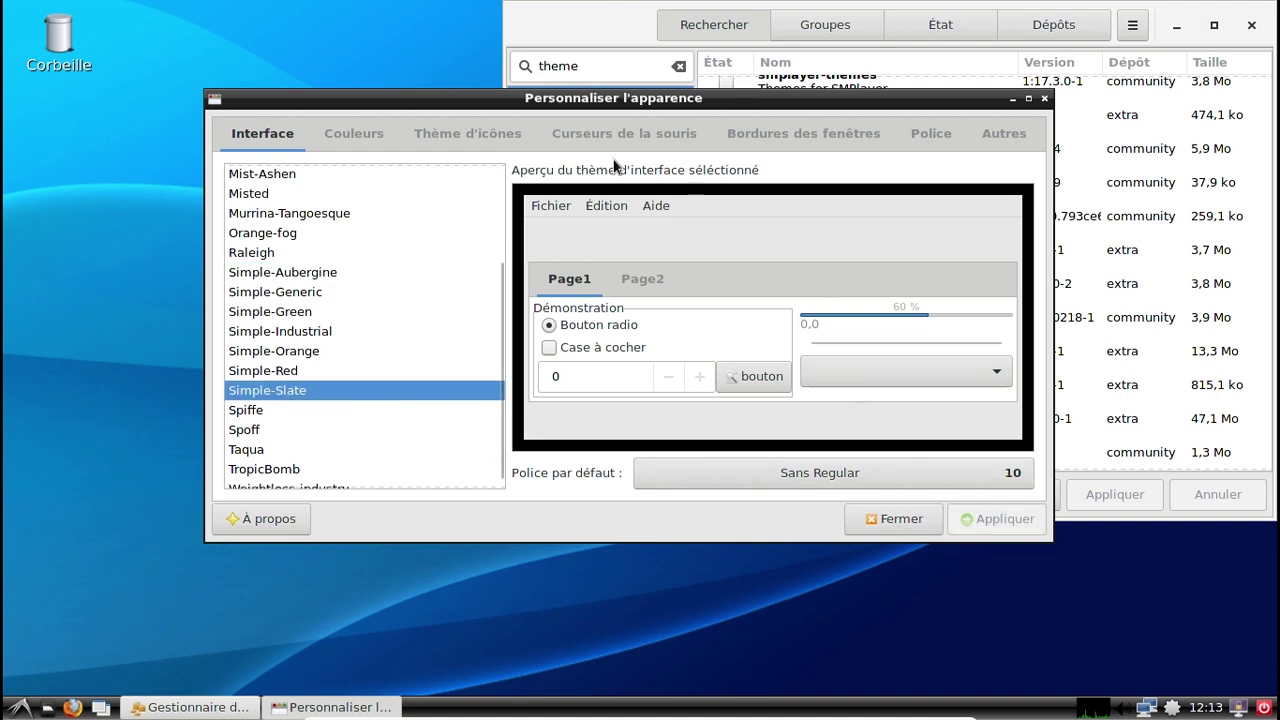
click(340, 131)
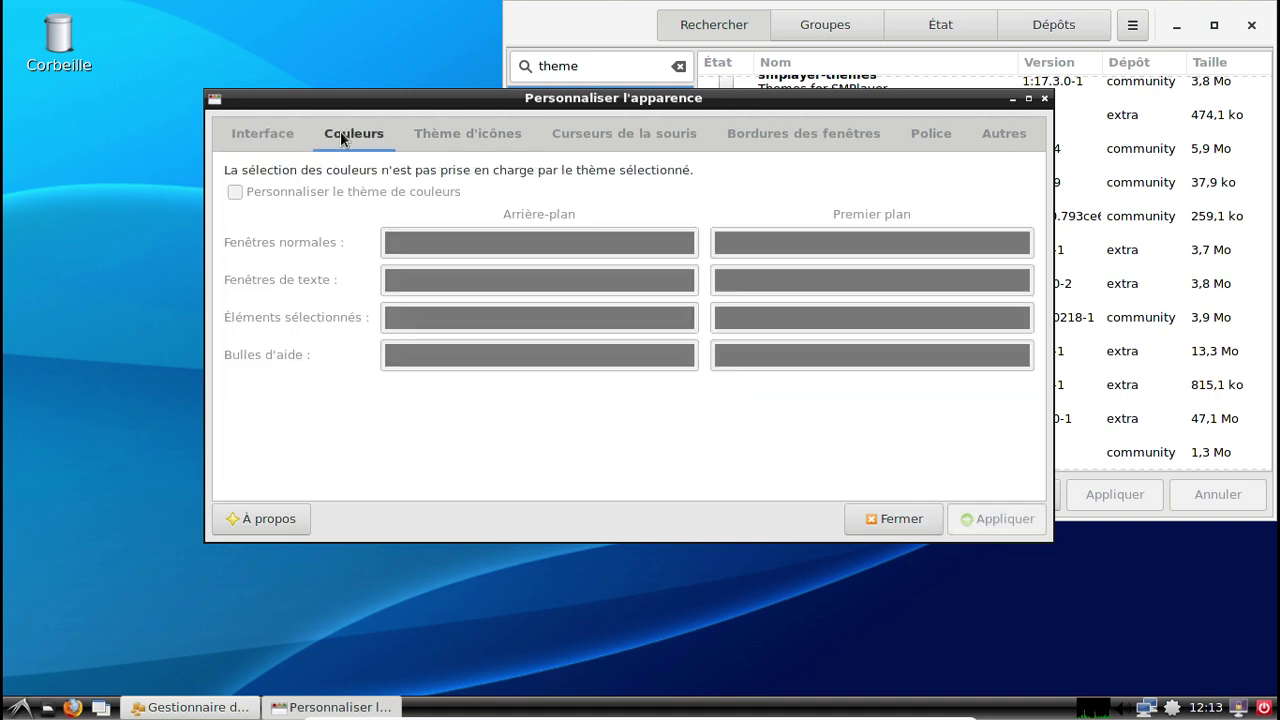
Apply the OB-glossy, Ob-in-dustry and Oldred window-border themes in turn.
click(442, 136)
click(588, 133)
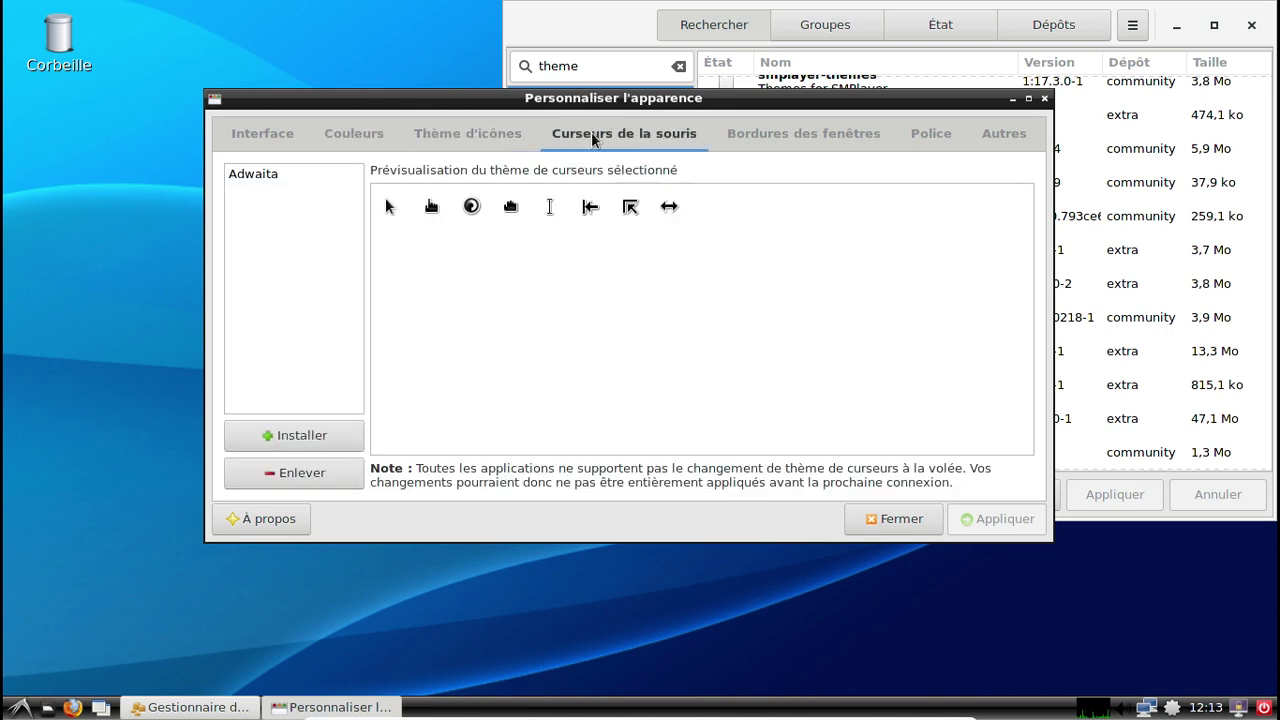
click(764, 130)
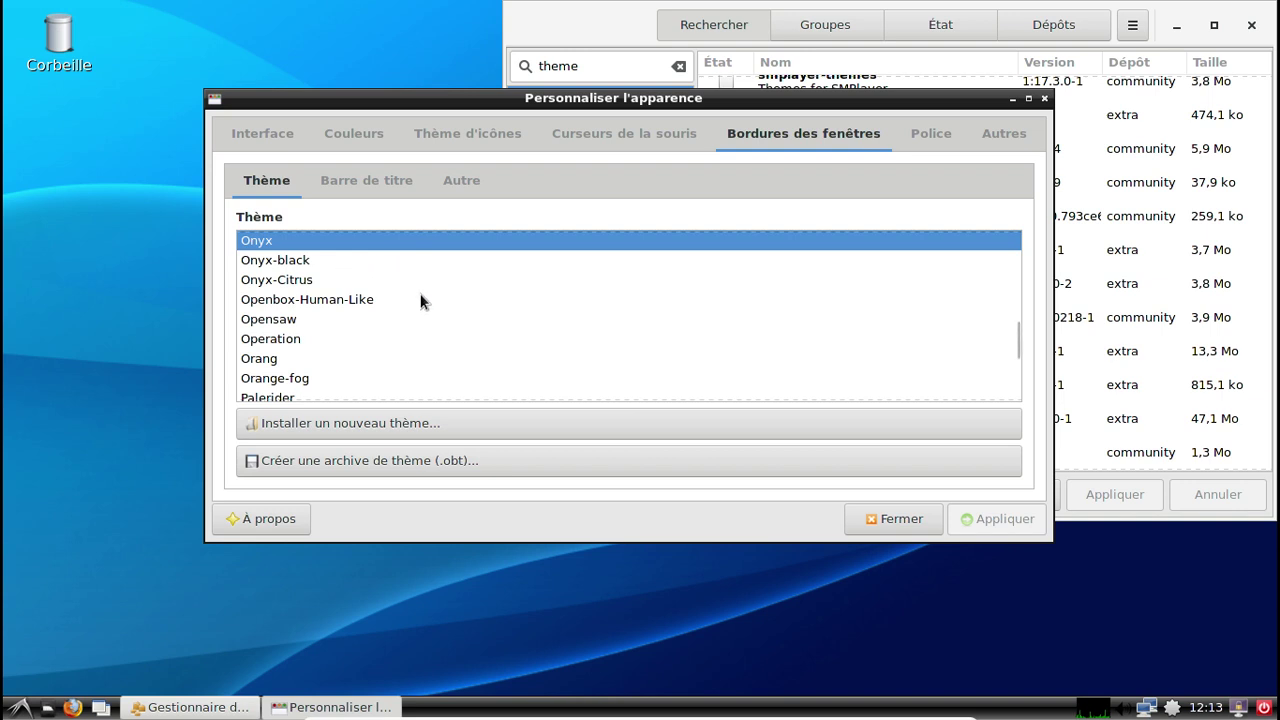
scroll(420, 300, up, 5)
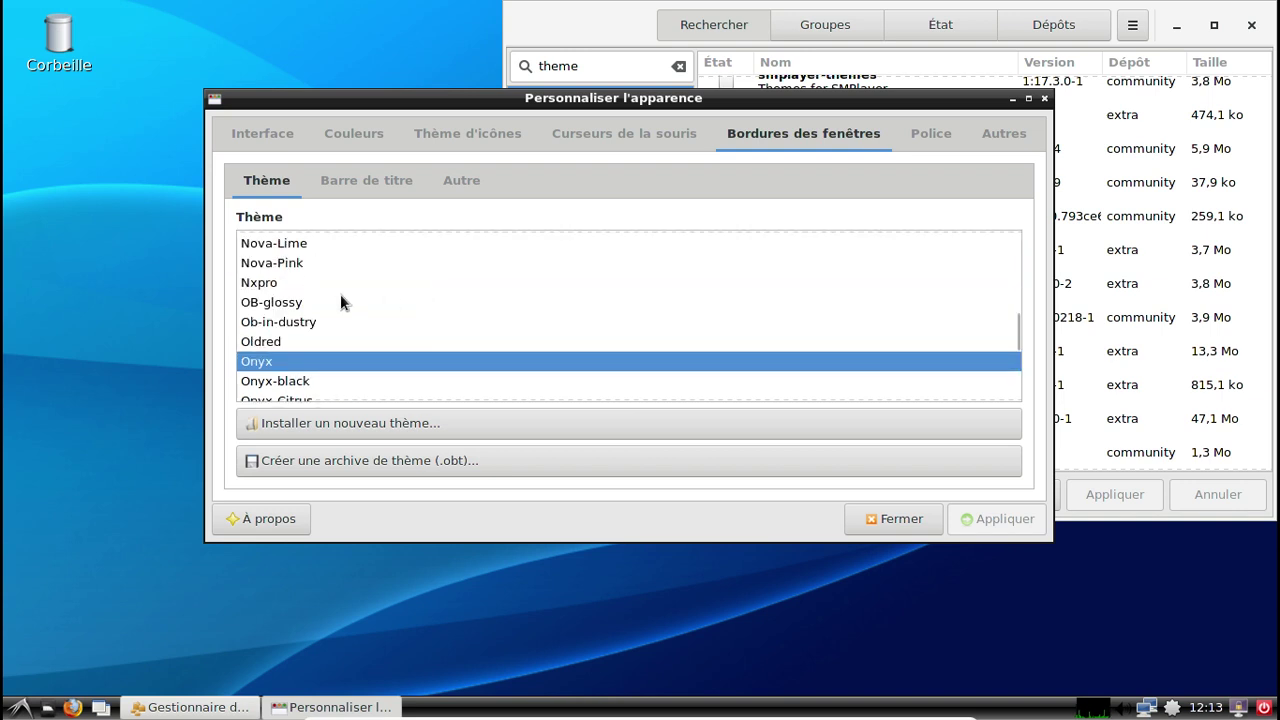
click(314, 308)
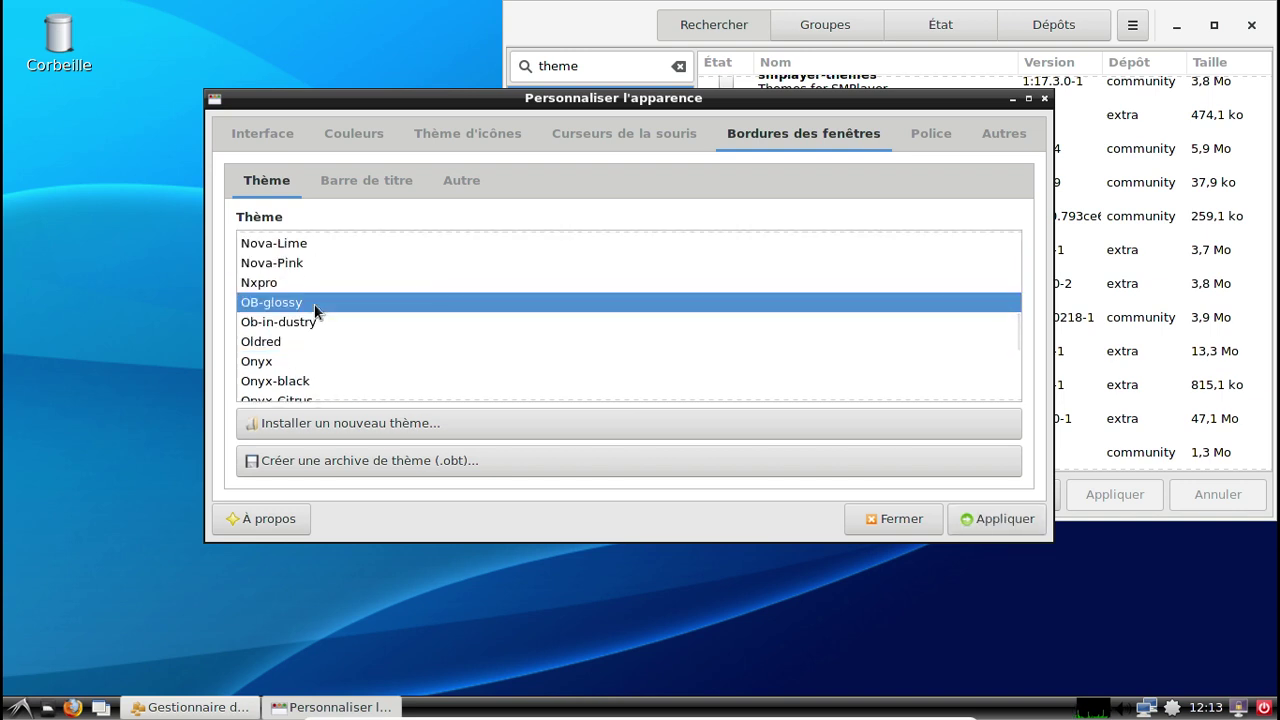
click(965, 517)
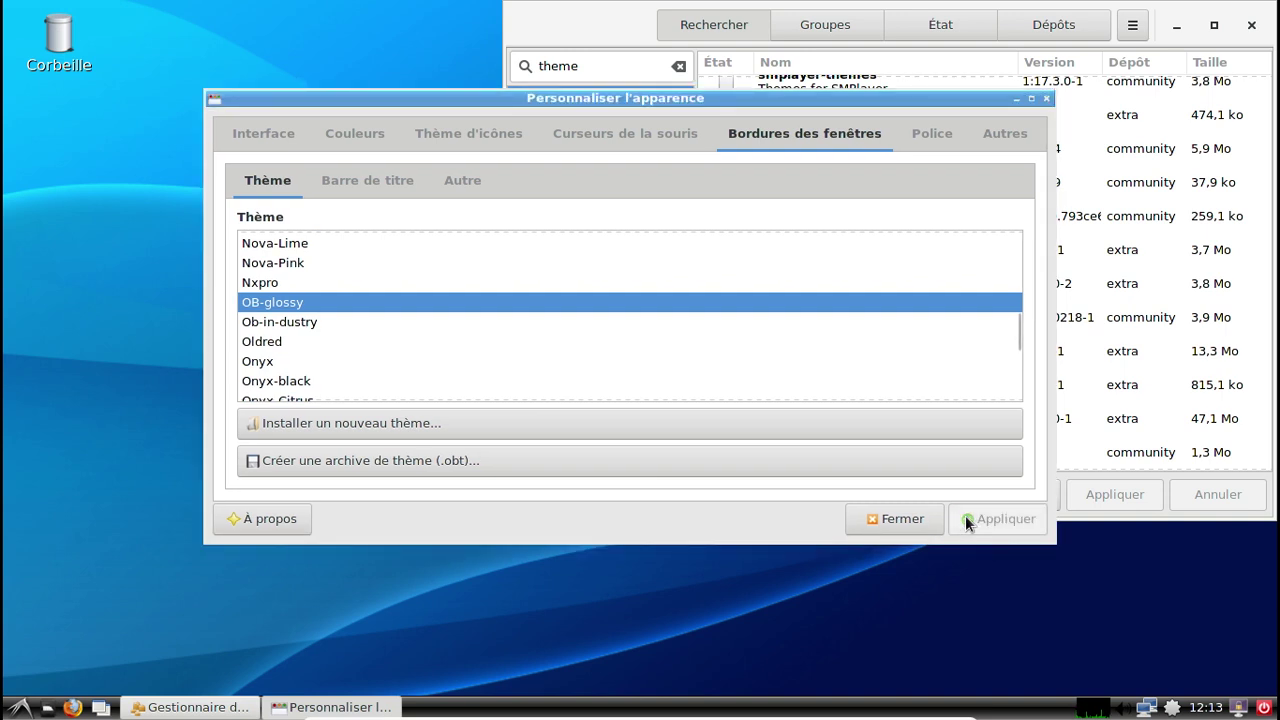
click(350, 321)
click(1000, 518)
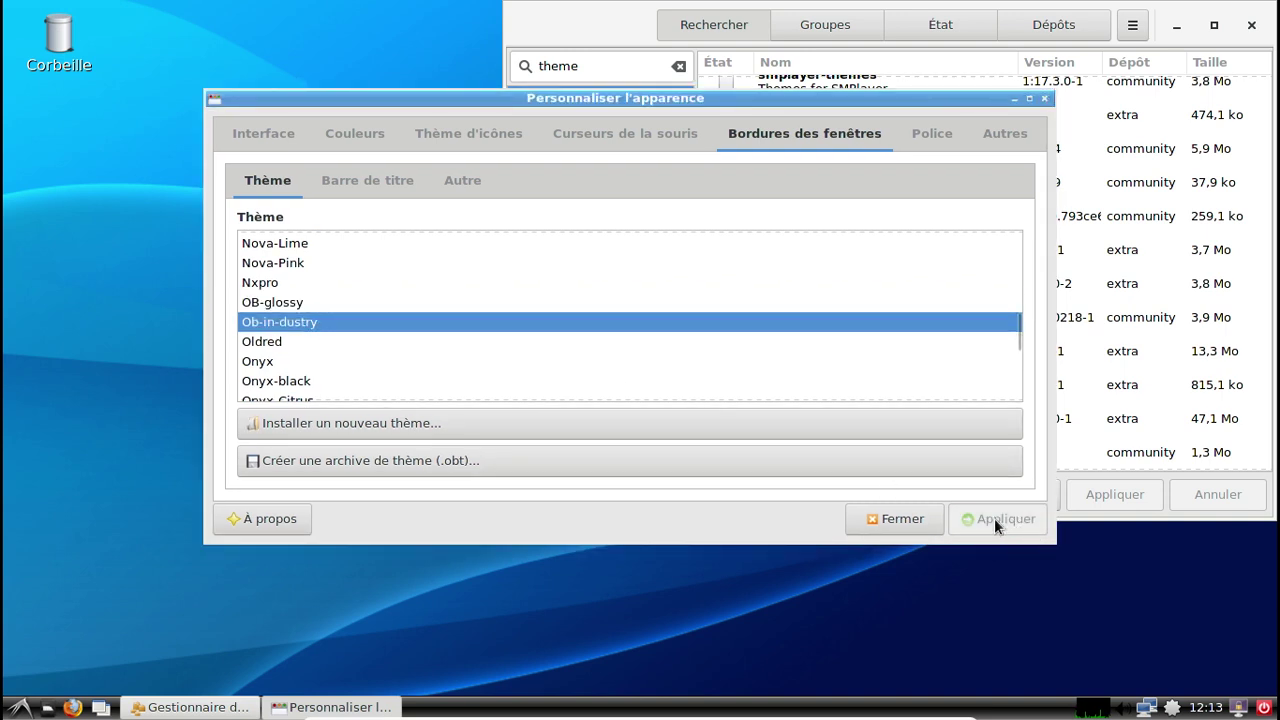
click(352, 340)
click(1004, 516)
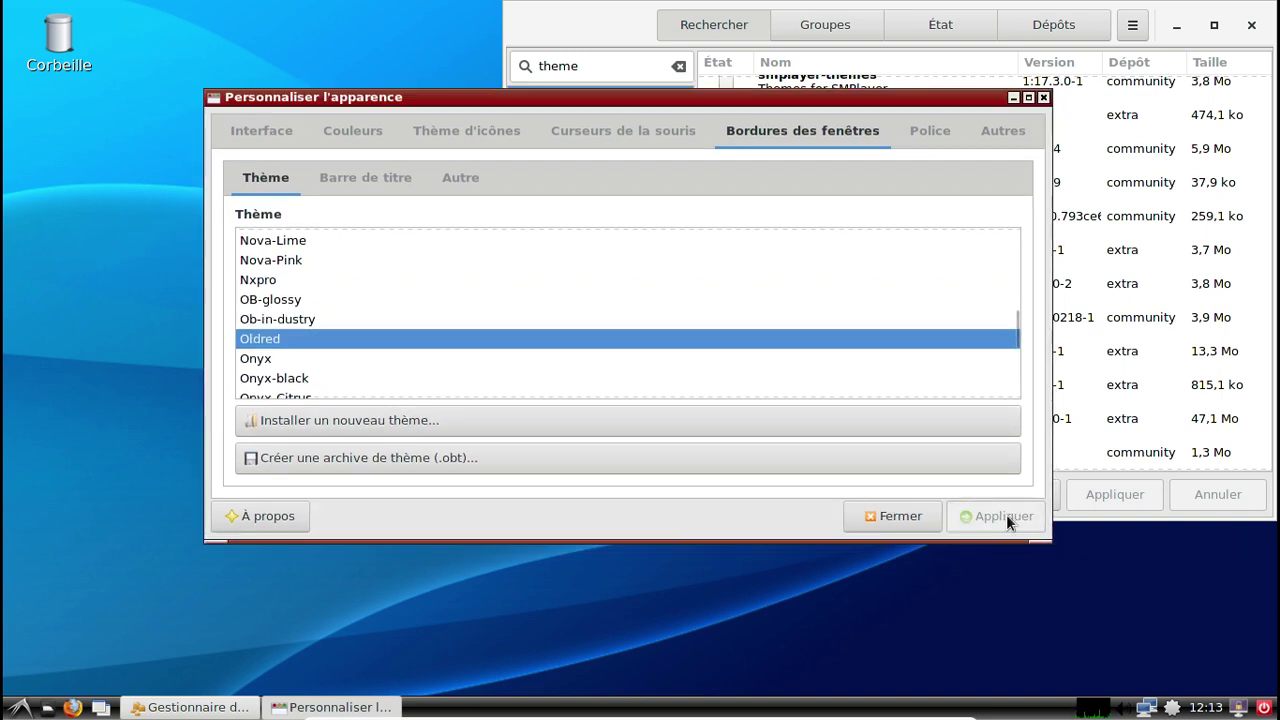
Try the Fvwmish and Flax window borders, then apply Clearlooks as the final border theme.
scroll(465, 276, up, 10)
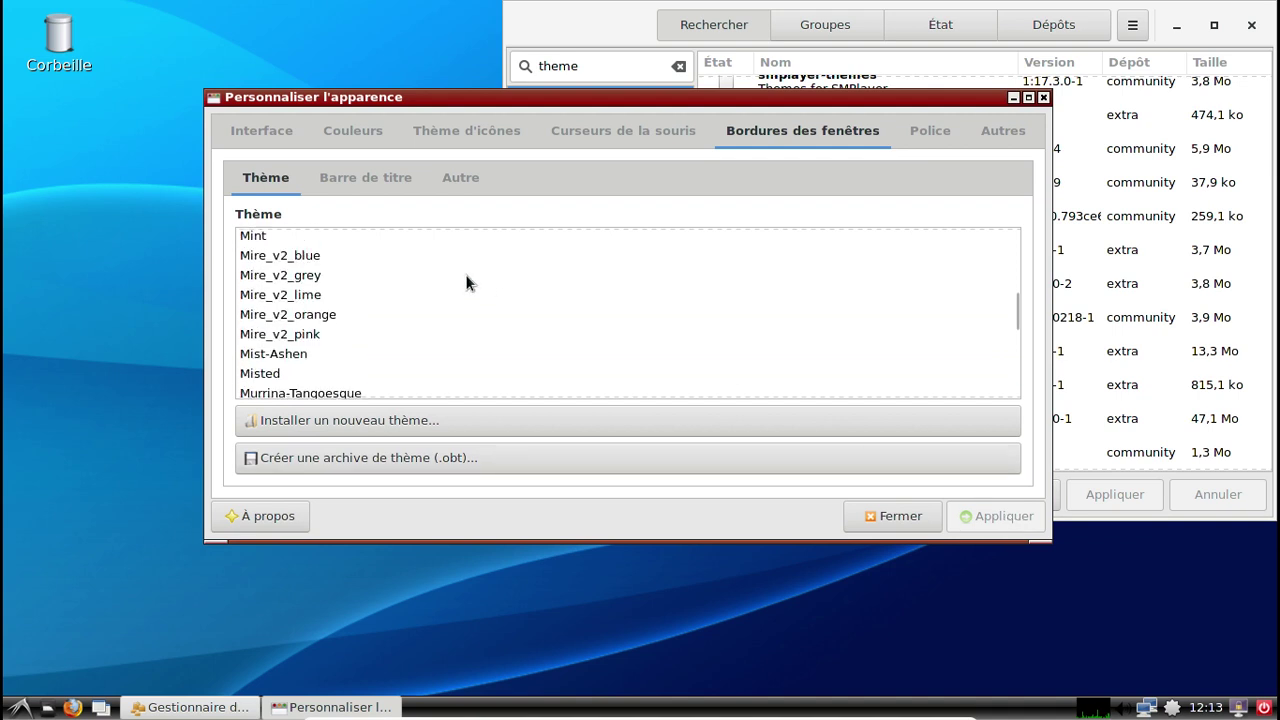
scroll(465, 274, up, 6)
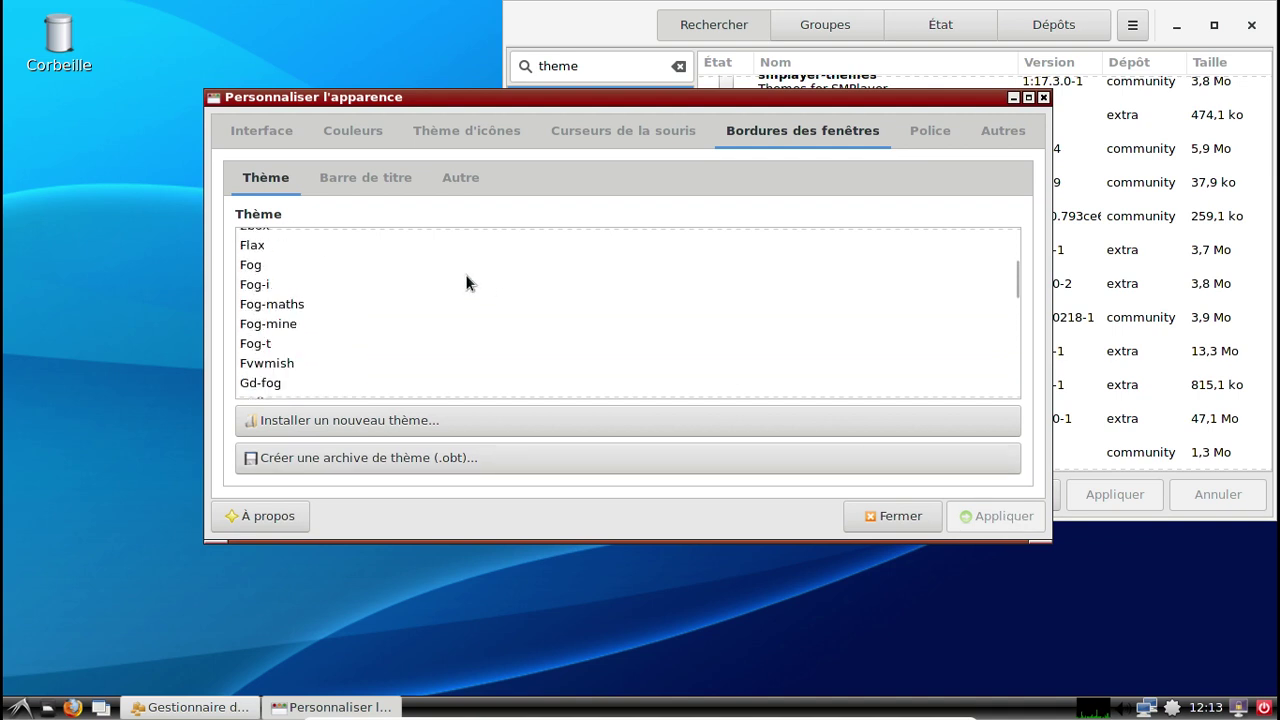
click(289, 363)
click(985, 517)
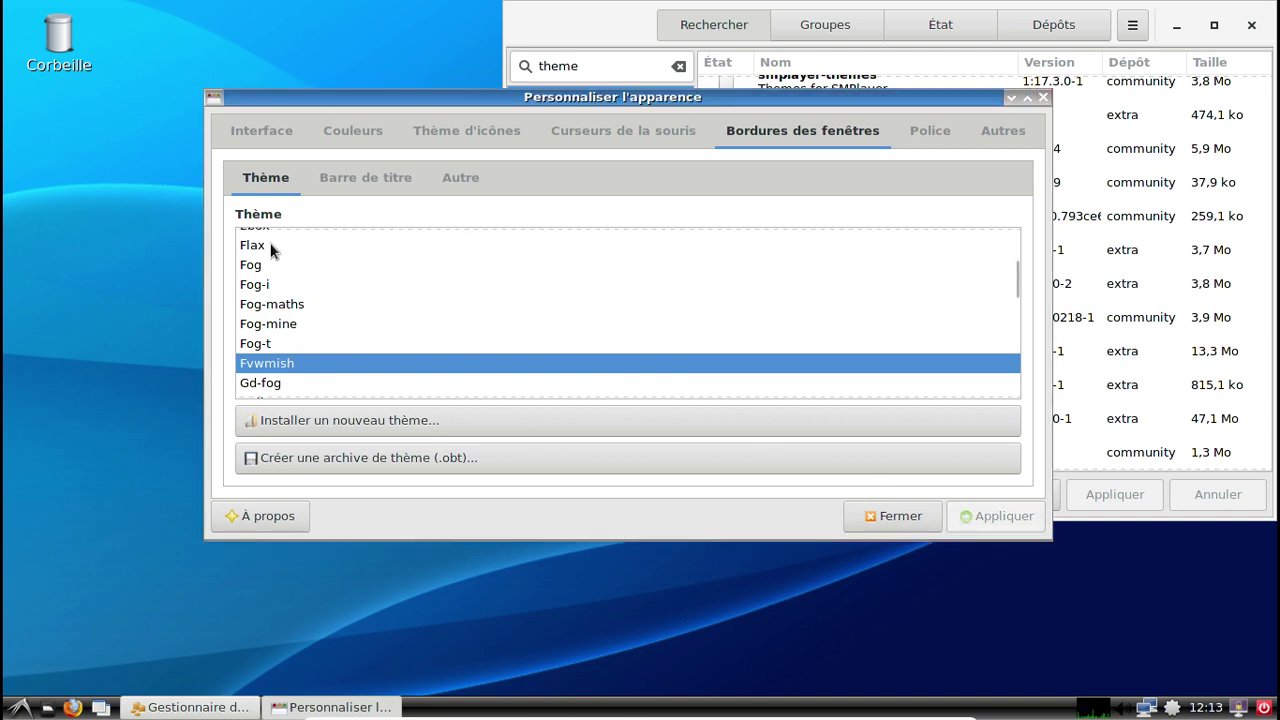
click(273, 245)
click(982, 519)
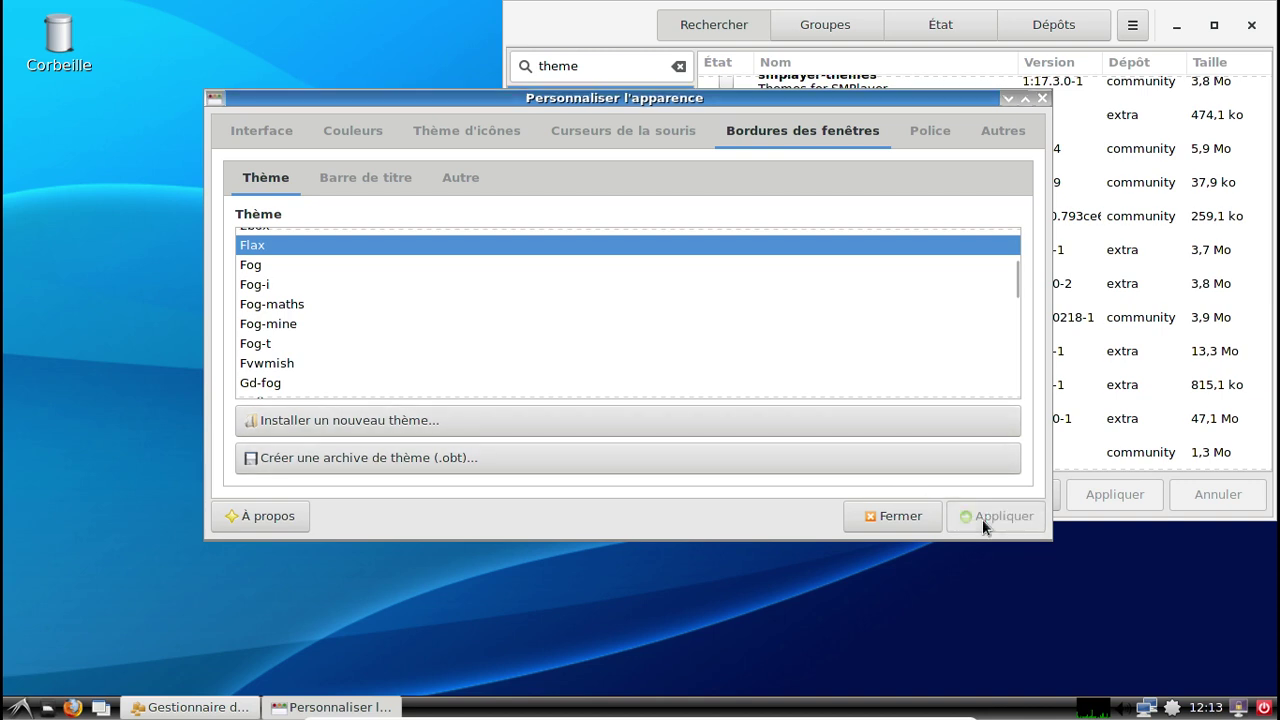
scroll(424, 269, up, 3)
scroll(424, 270, up, 5)
scroll(422, 271, up, 2)
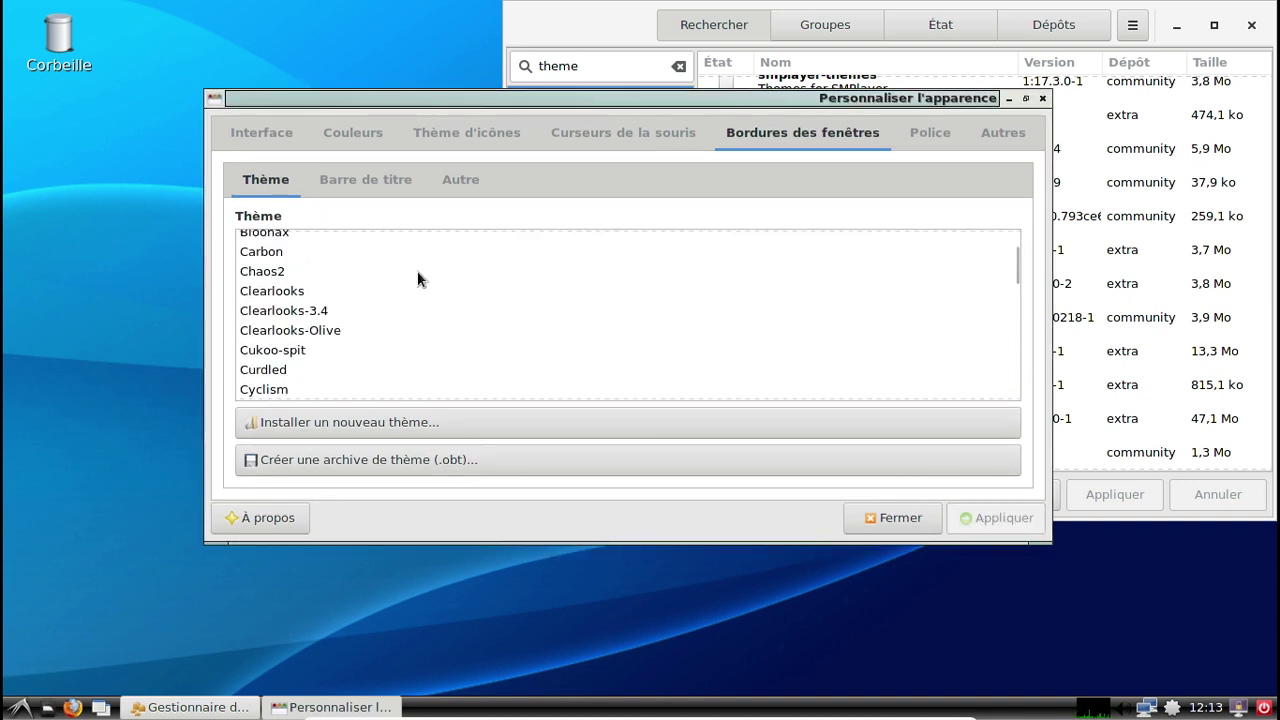
click(374, 290)
click(991, 517)
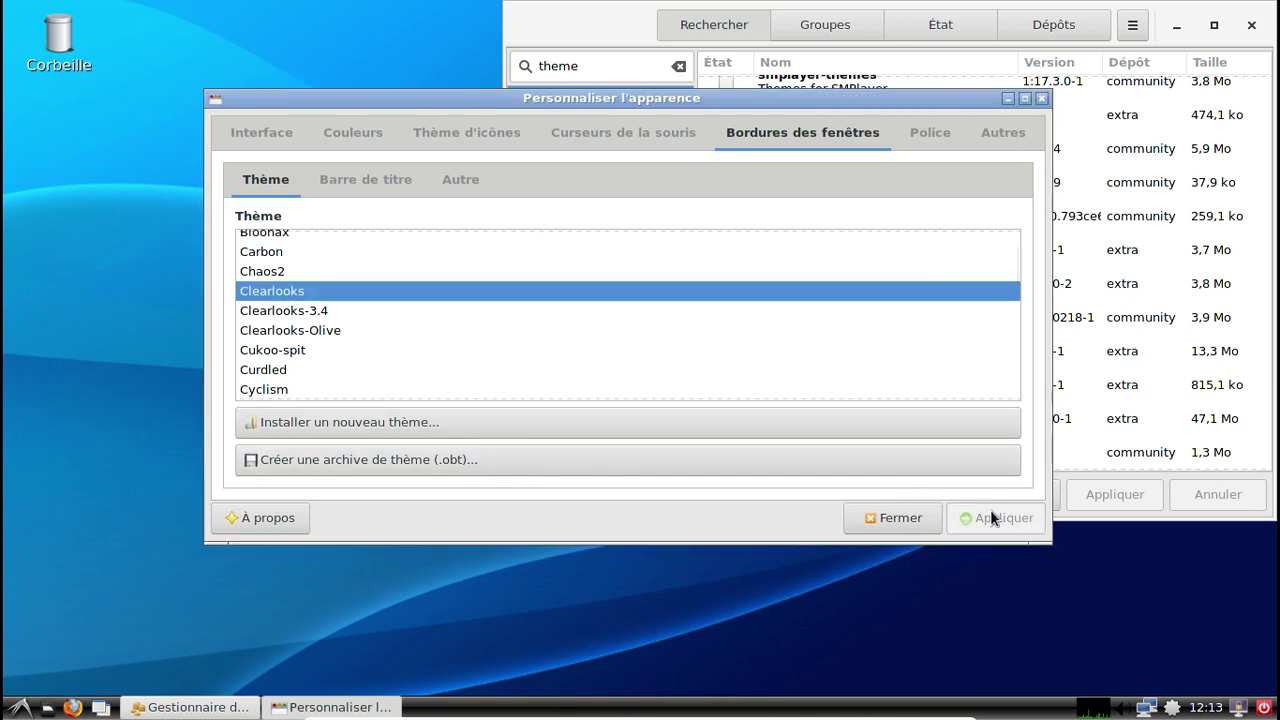
Close LXAppearance and Pamac, and open PCManFM on the home folder in a larger window.
click(1041, 98)
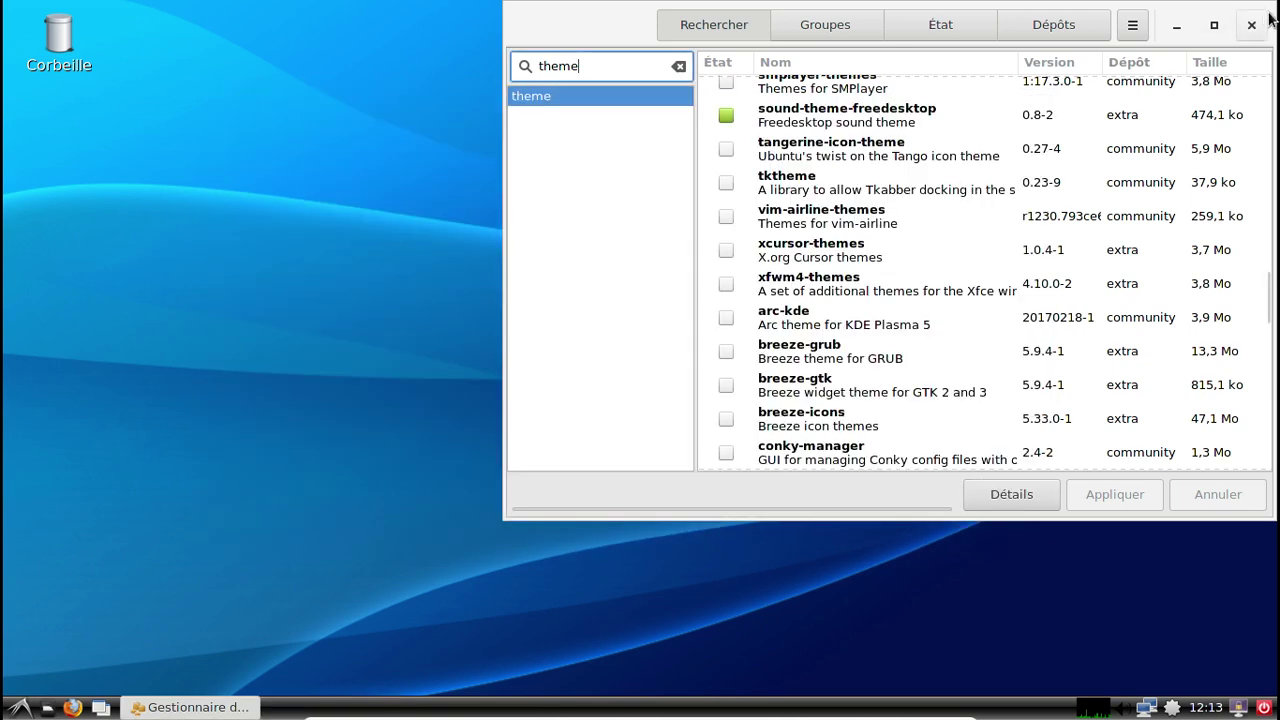
click(1251, 27)
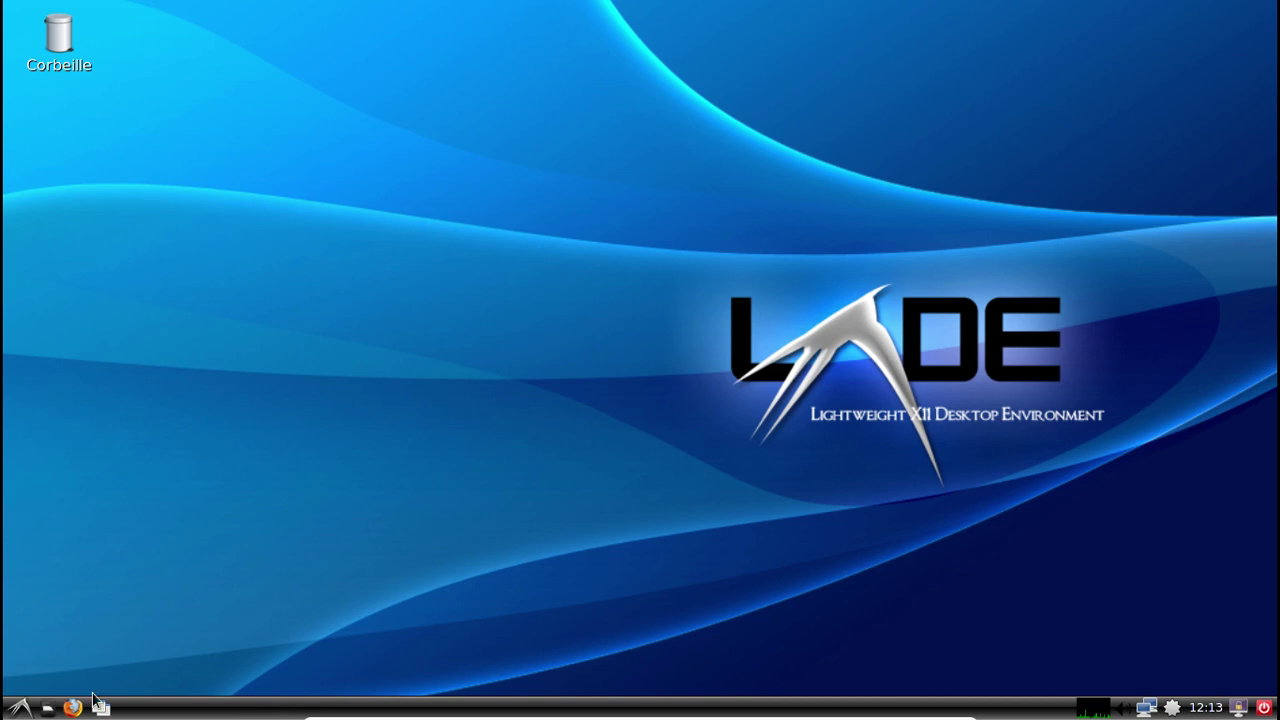
click(46, 708)
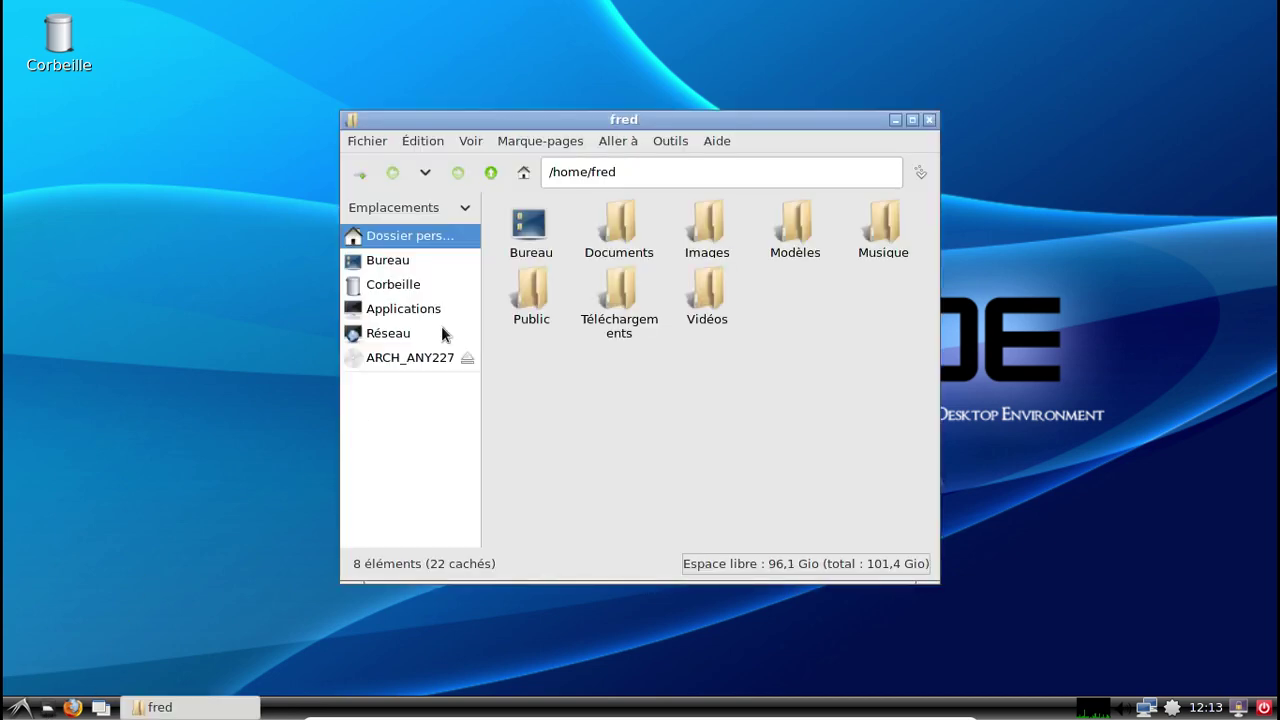
drag(488, 121, 348, 71)
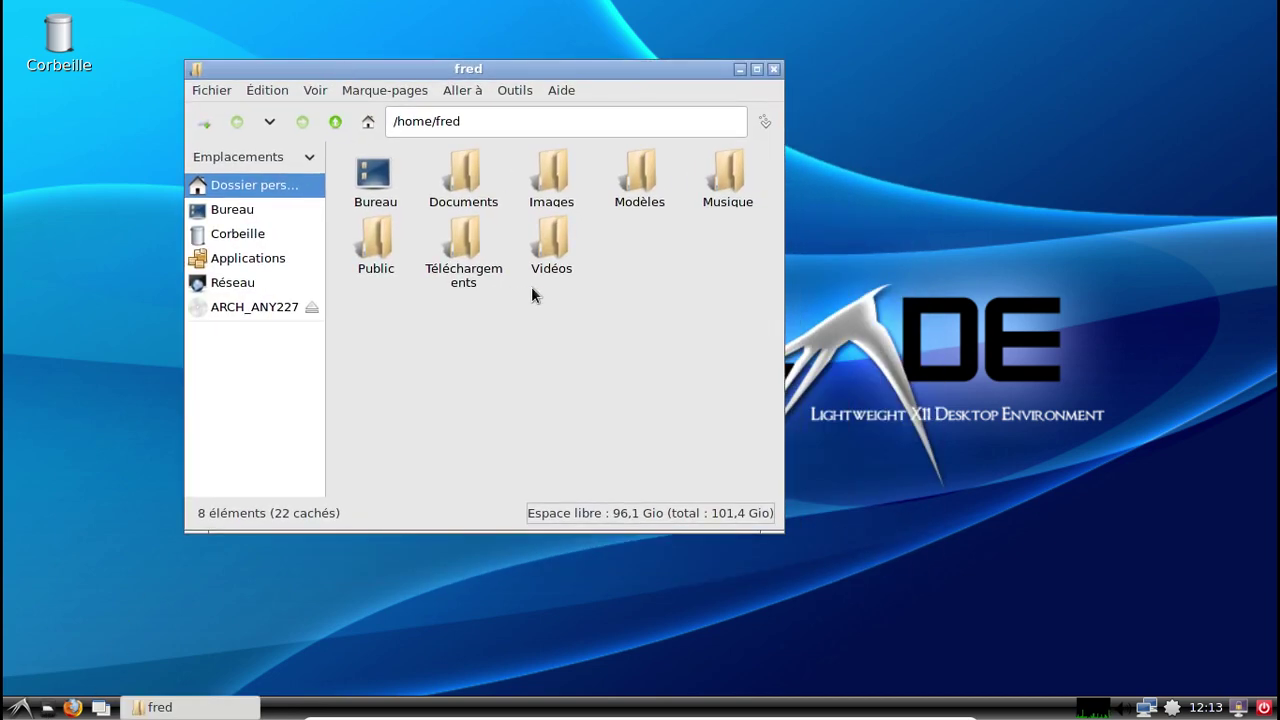
drag(777, 527, 1068, 580)
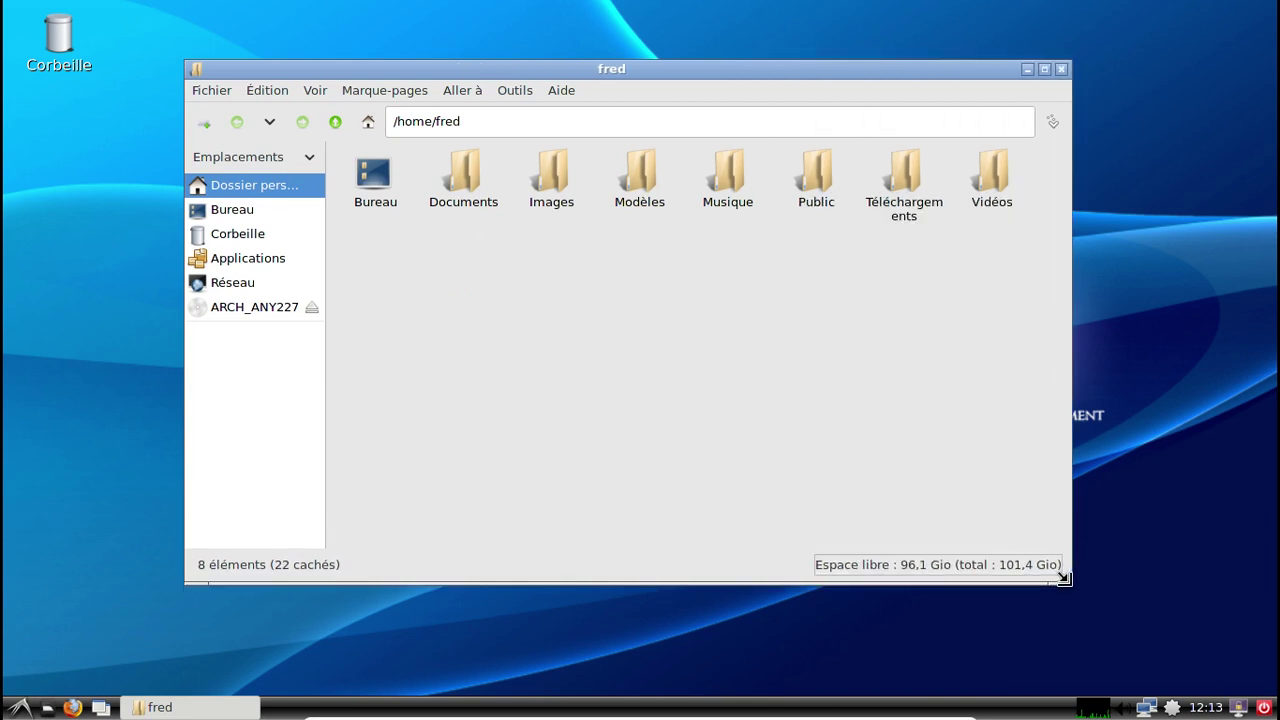
View PCManFM's About information under Aide, then close the file manager.
click(572, 92)
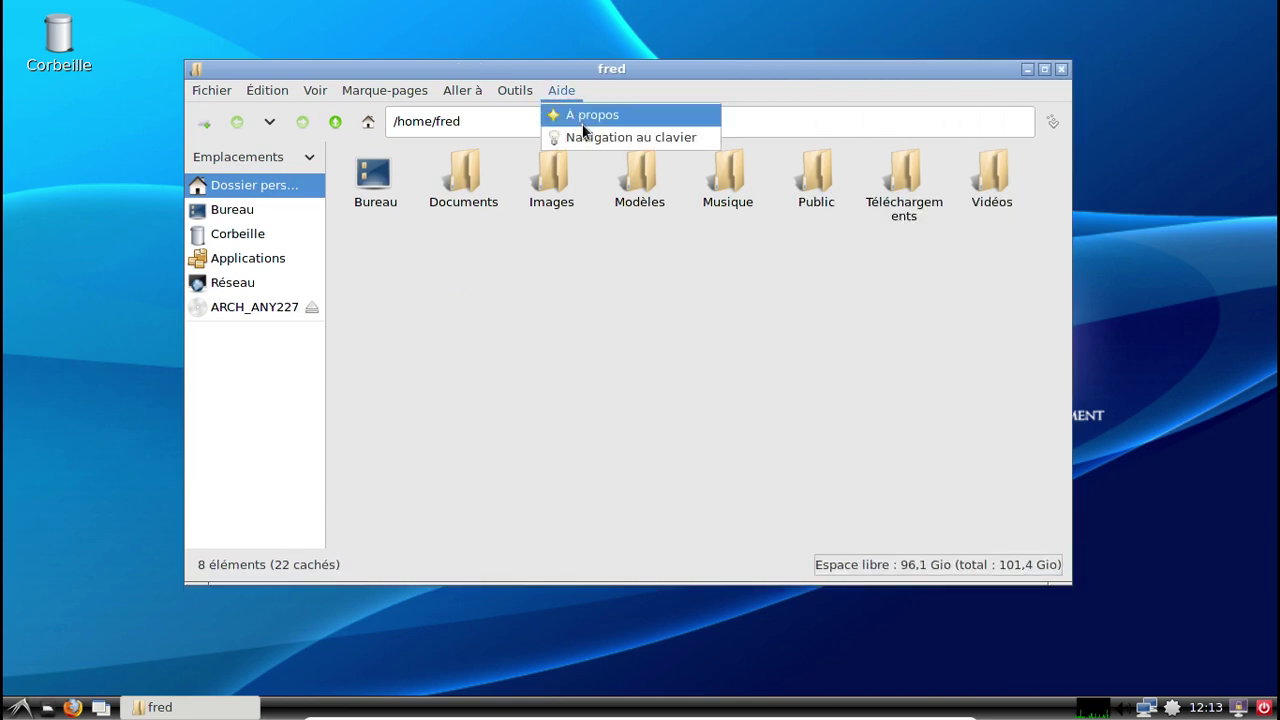
click(581, 118)
click(782, 472)
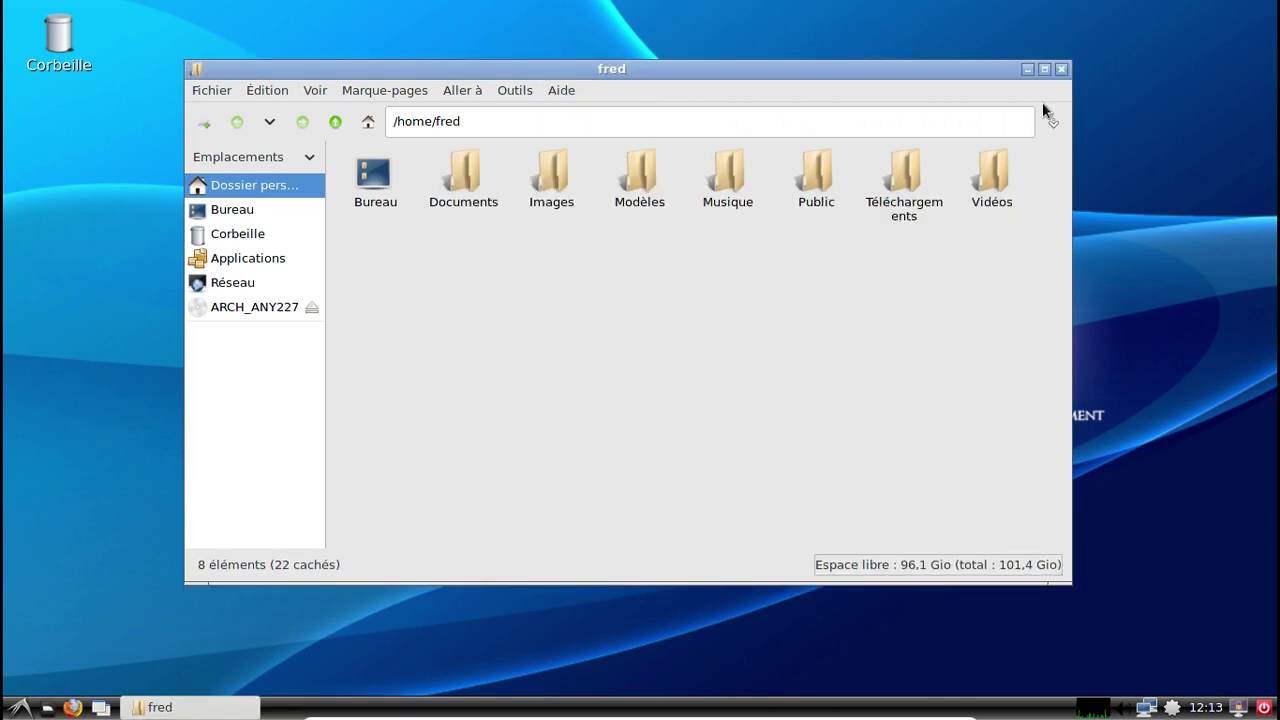
click(1060, 70)
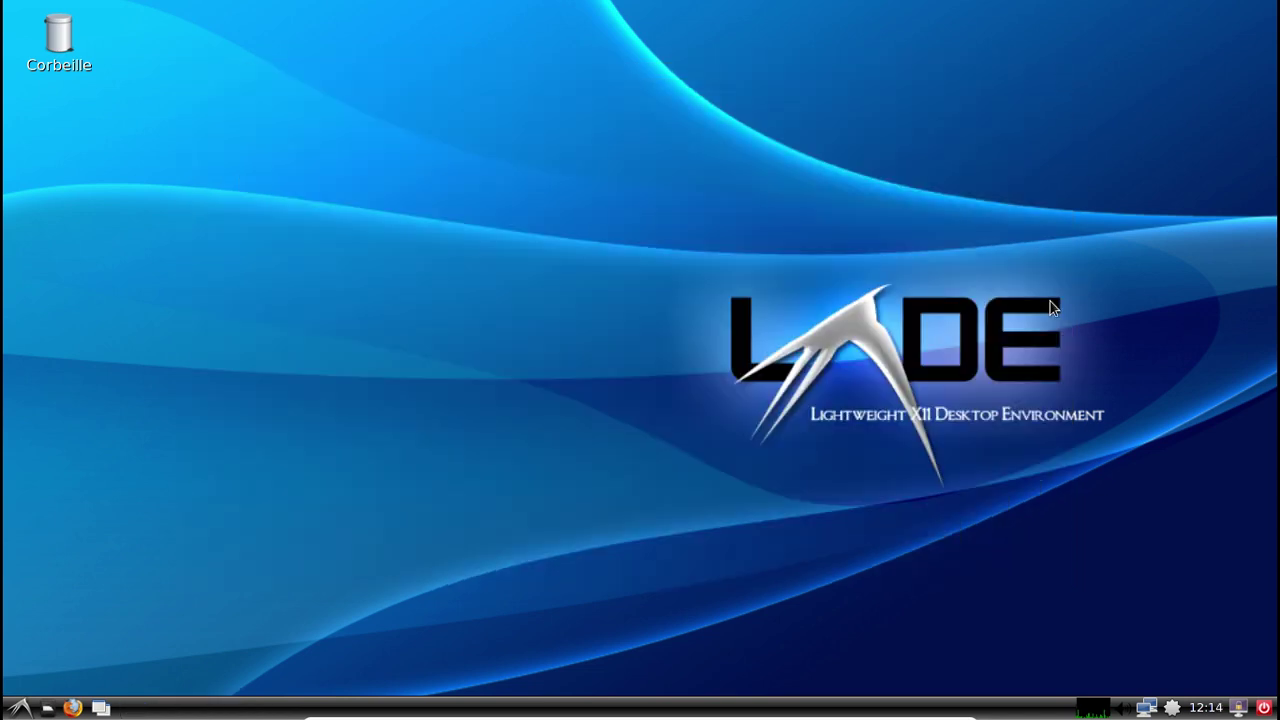
Log out via Déconnexion in the LXDE menu and choose Arrêter to shut down.
click(20, 707)
click(34, 686)
click(551, 274)
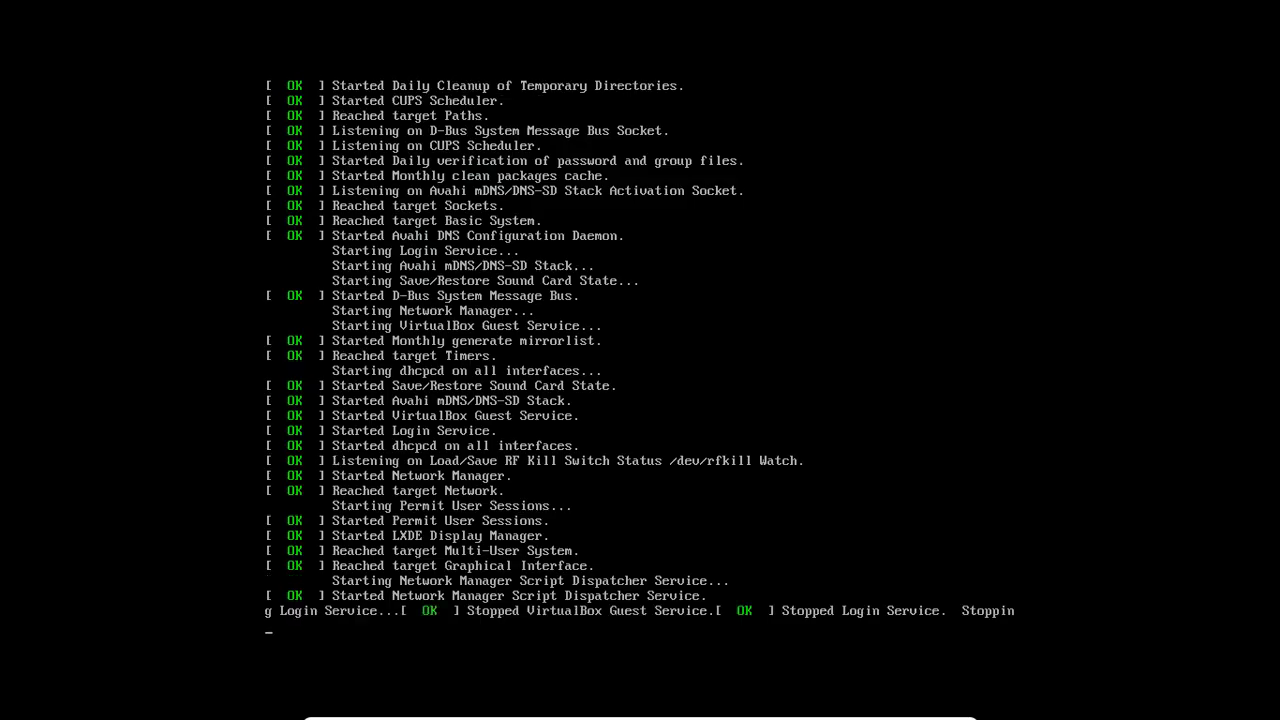